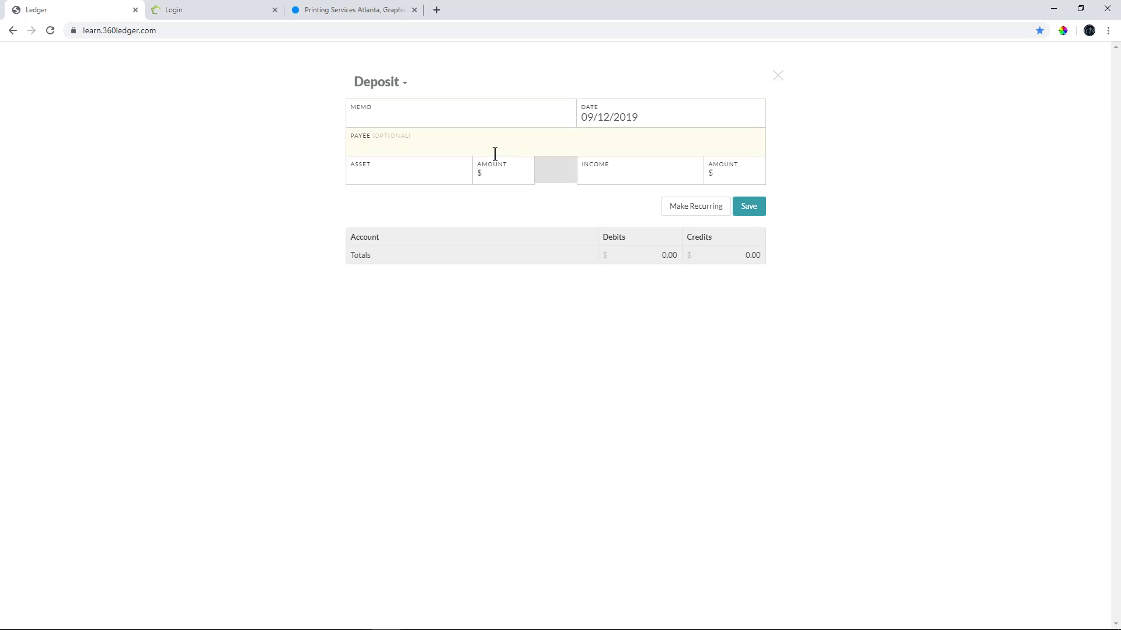
# Step: Check the Payee, Memo and asset account fields and zoom the page in twice
pyautogui.doubleClick(370, 138)
pyautogui.click(370, 138)
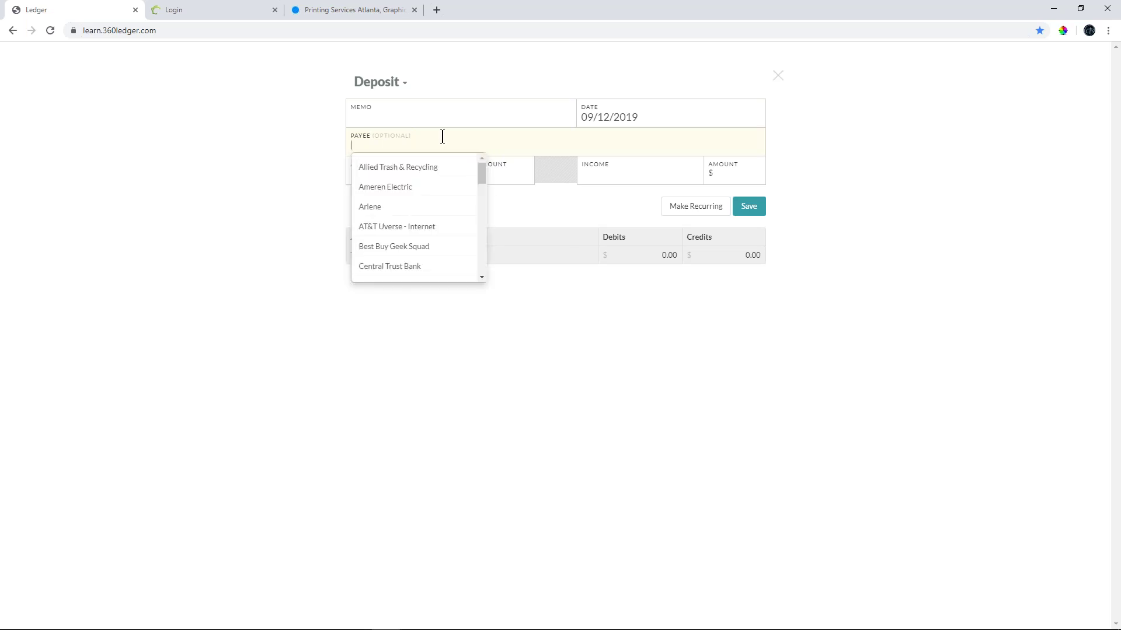
pyautogui.click(410, 114)
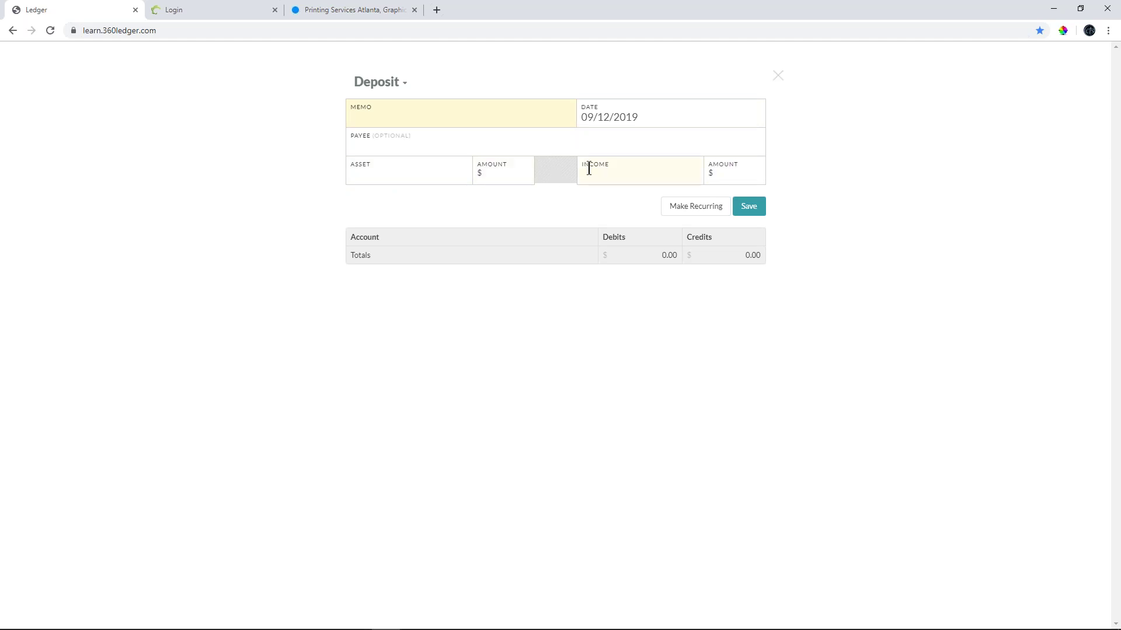
pyautogui.click(415, 178)
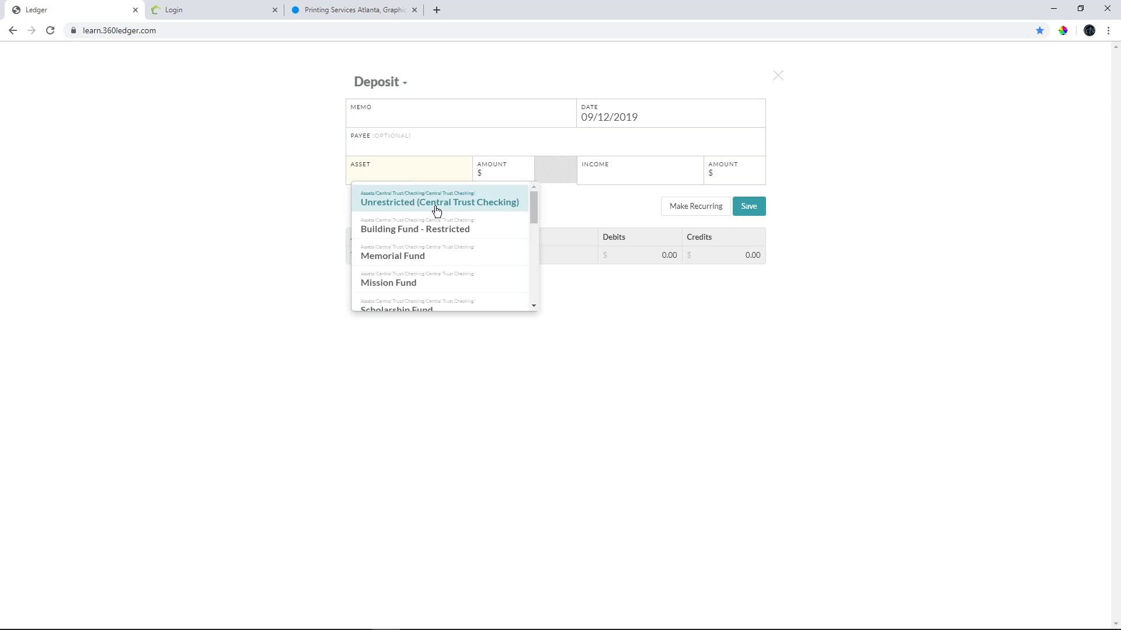
pyautogui.hotkey('ctrl', '+')
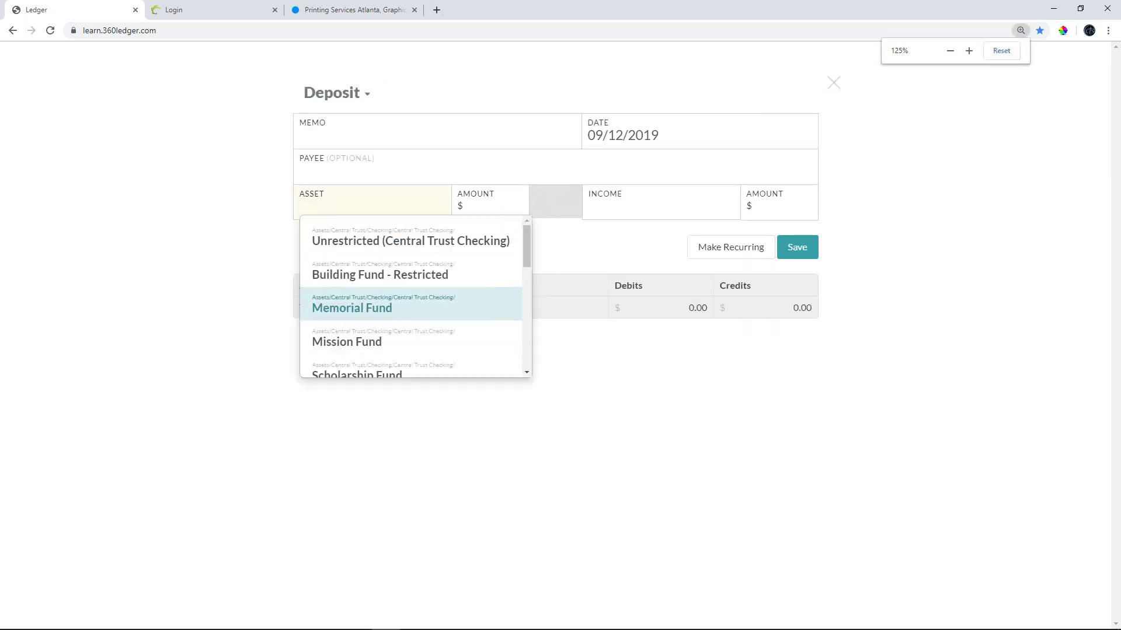
pyautogui.hotkey('ctrl', '+')
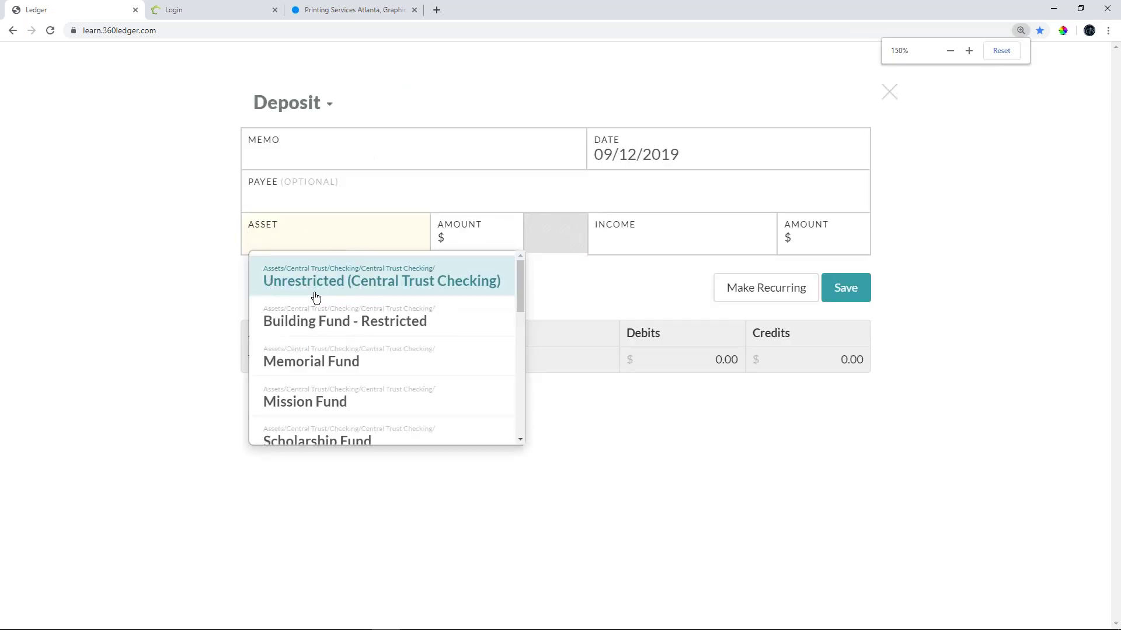
# Step: Dismiss the asset account list and discard the unfinished deposit
pyautogui.click(156, 230)
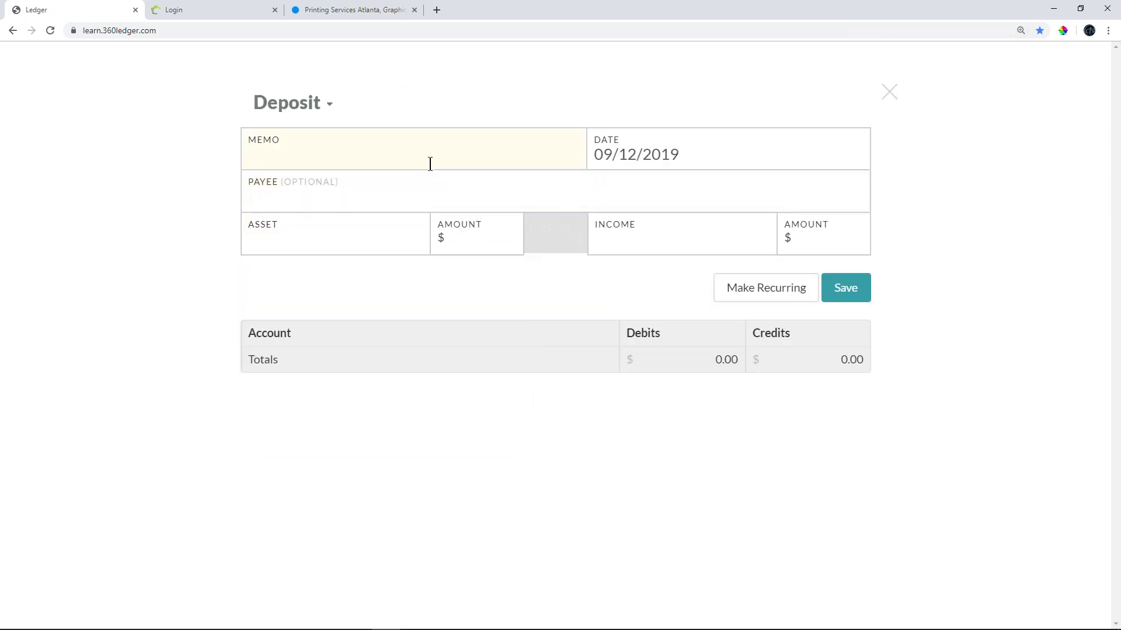
pyautogui.click(375, 228)
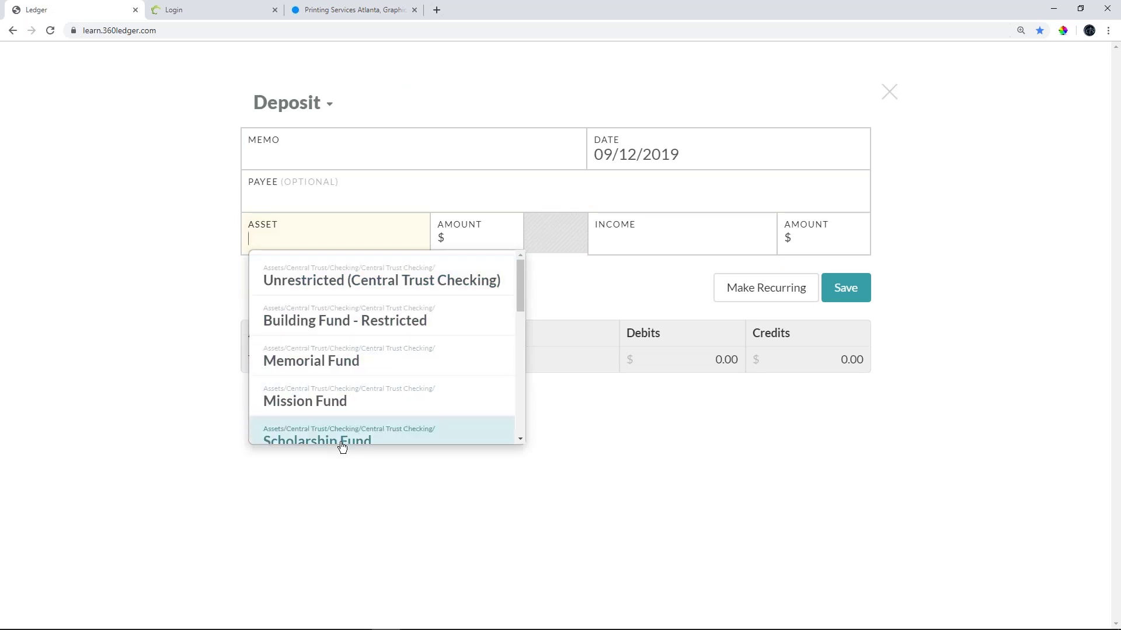
pyautogui.click(889, 92)
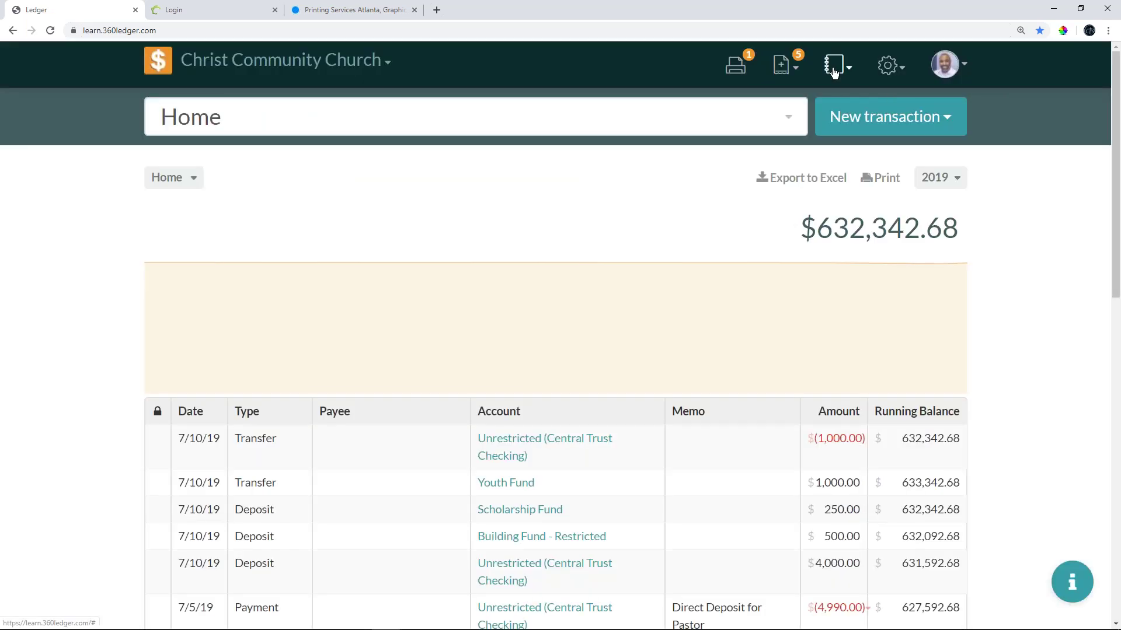
# Step: Open the Chart of Accounts from the gear settings menu
pyautogui.click(889, 69)
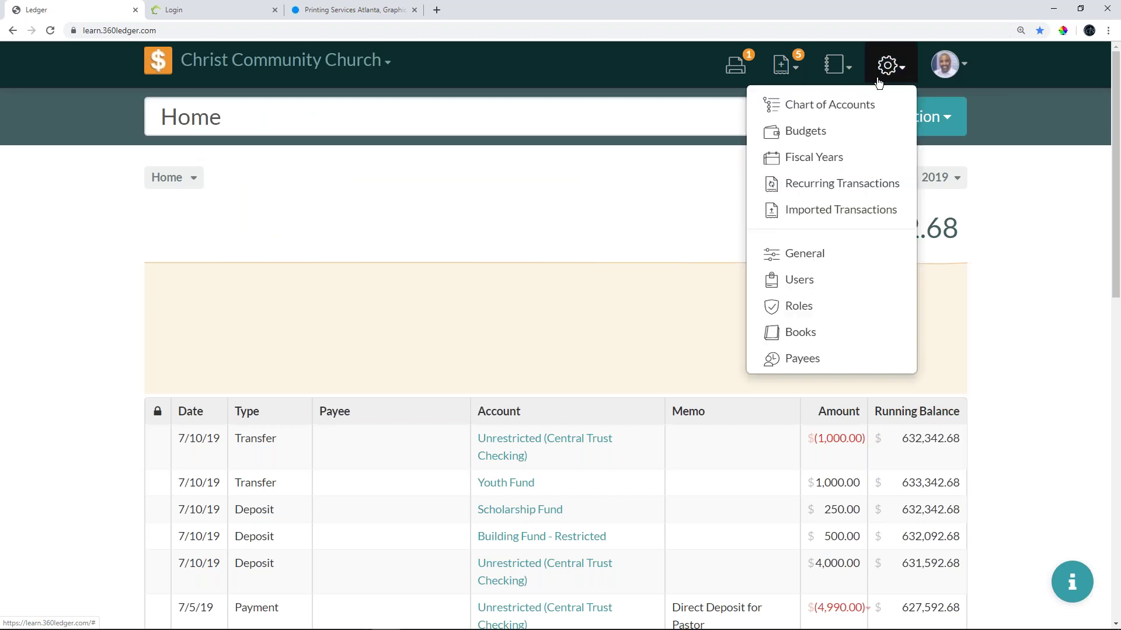
pyautogui.click(851, 105)
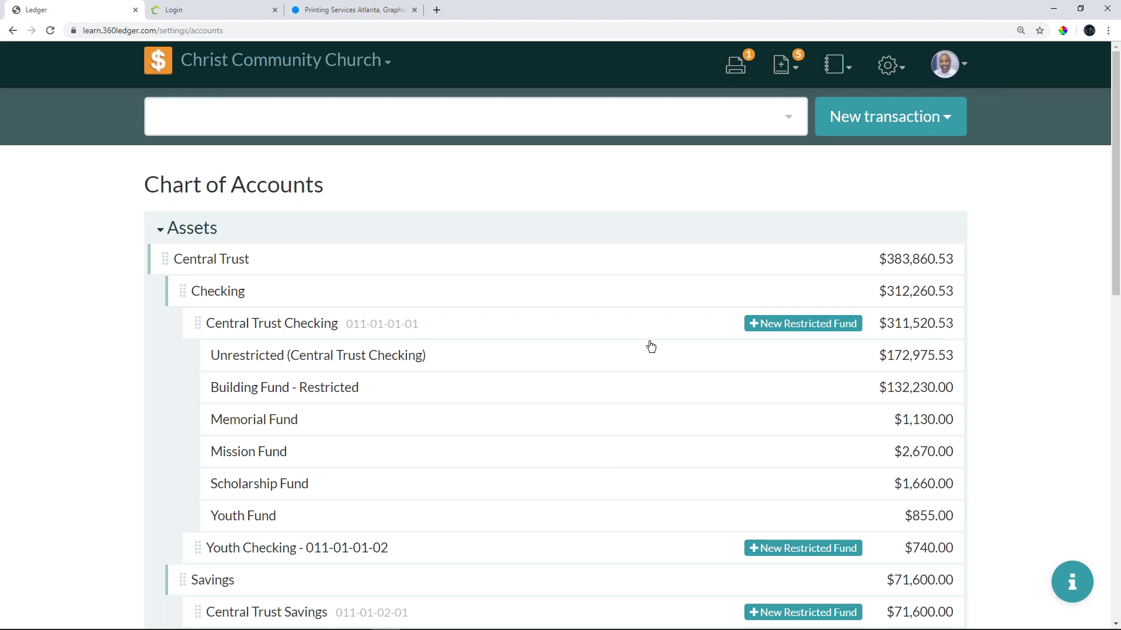
# Step: Start a new deposit with Unrestricted (Central Trust Checking) $5000 as the first asset line
pyautogui.click(878, 121)
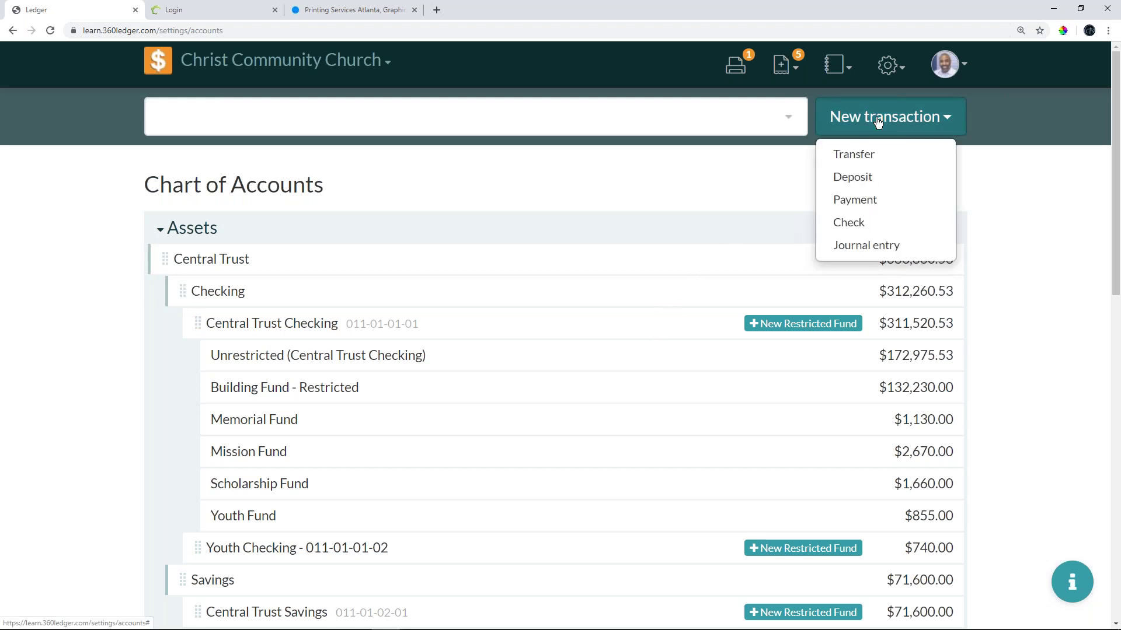
pyautogui.click(871, 179)
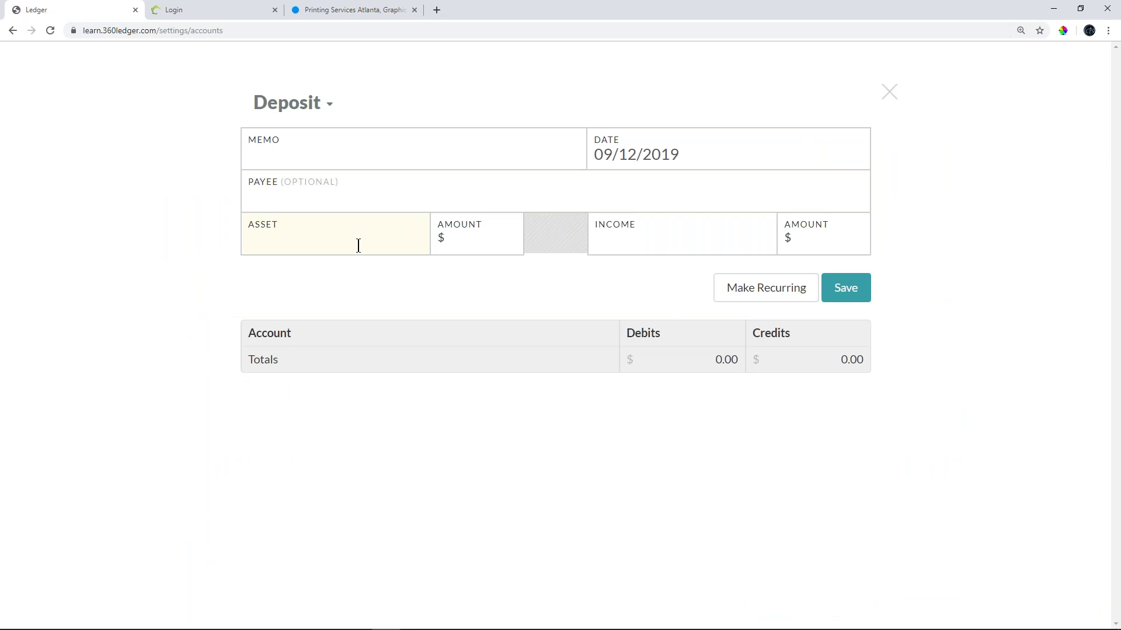
pyautogui.click(358, 245)
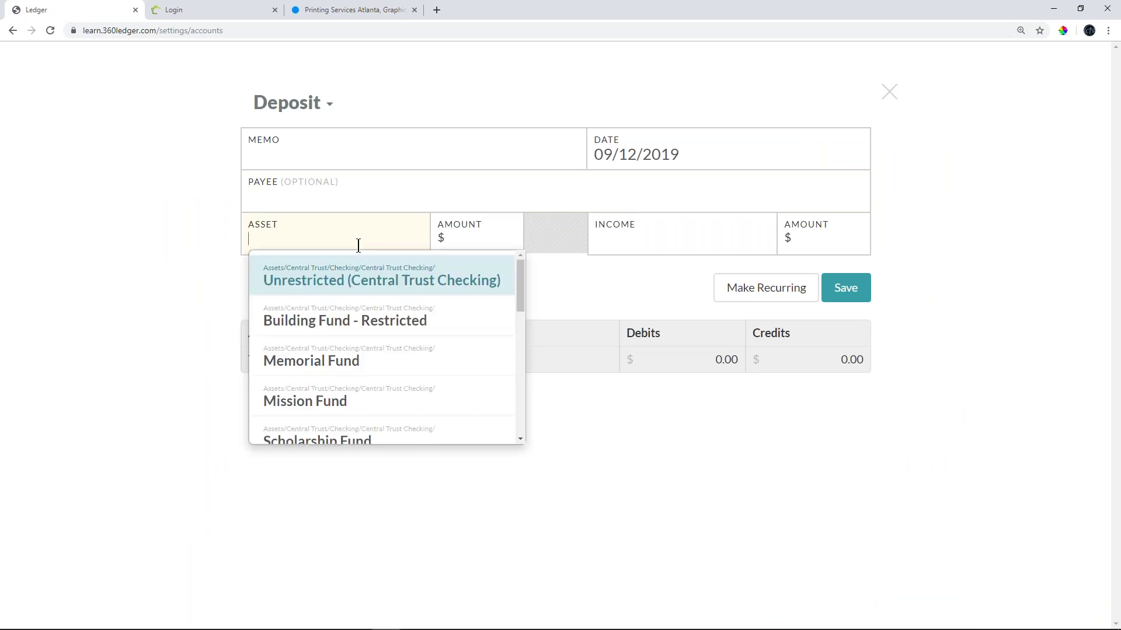
pyautogui.click(350, 288)
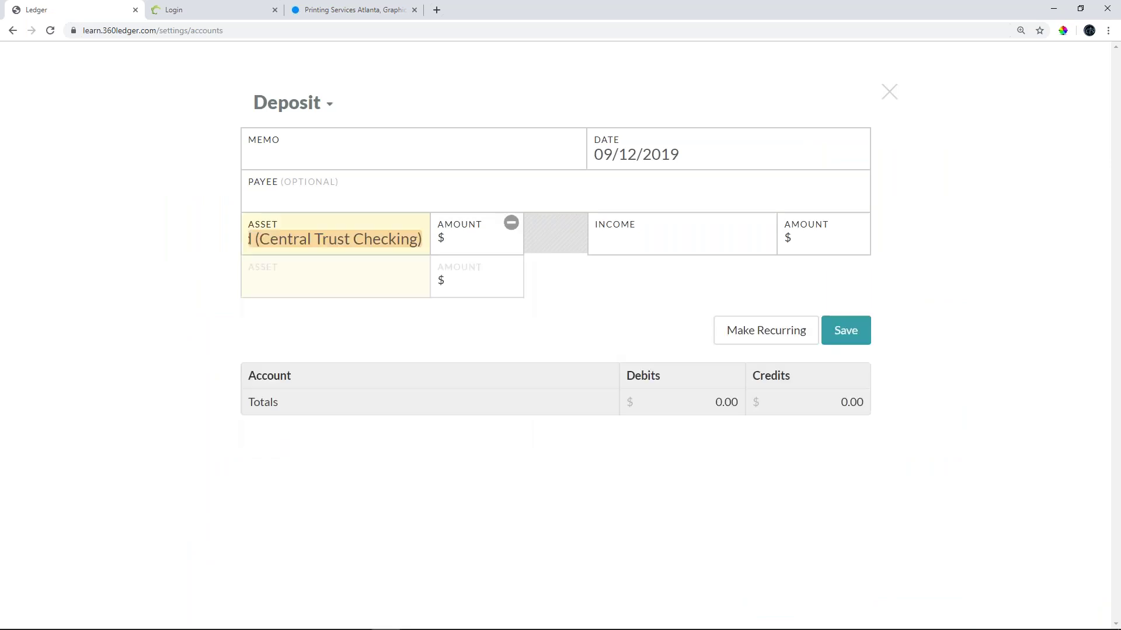
pyautogui.click(459, 250)
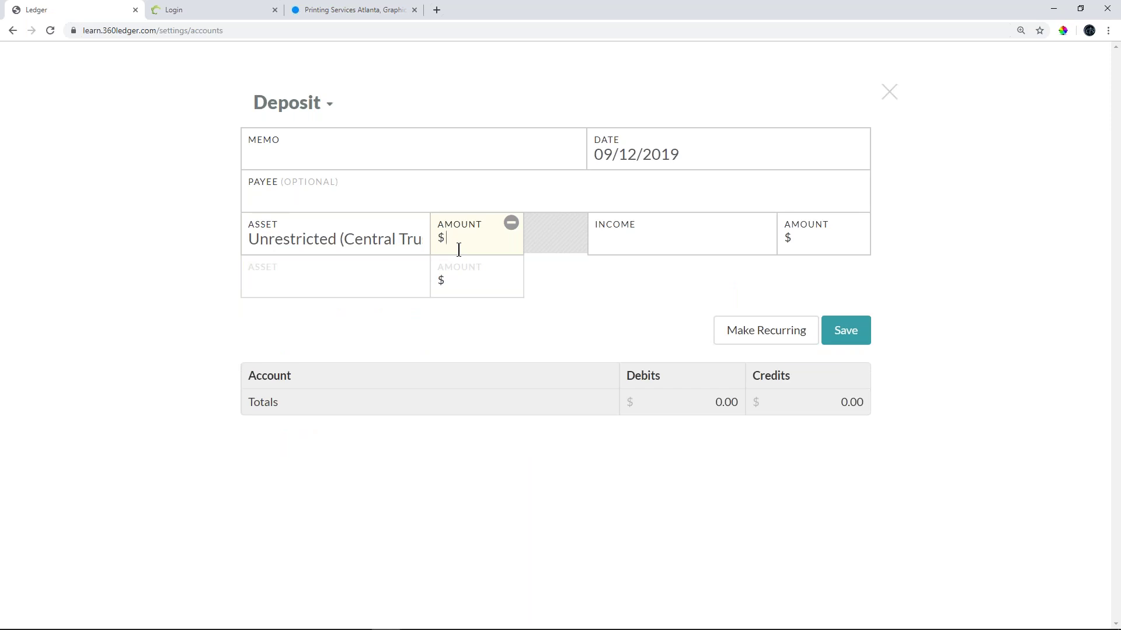
pyautogui.write('5000')
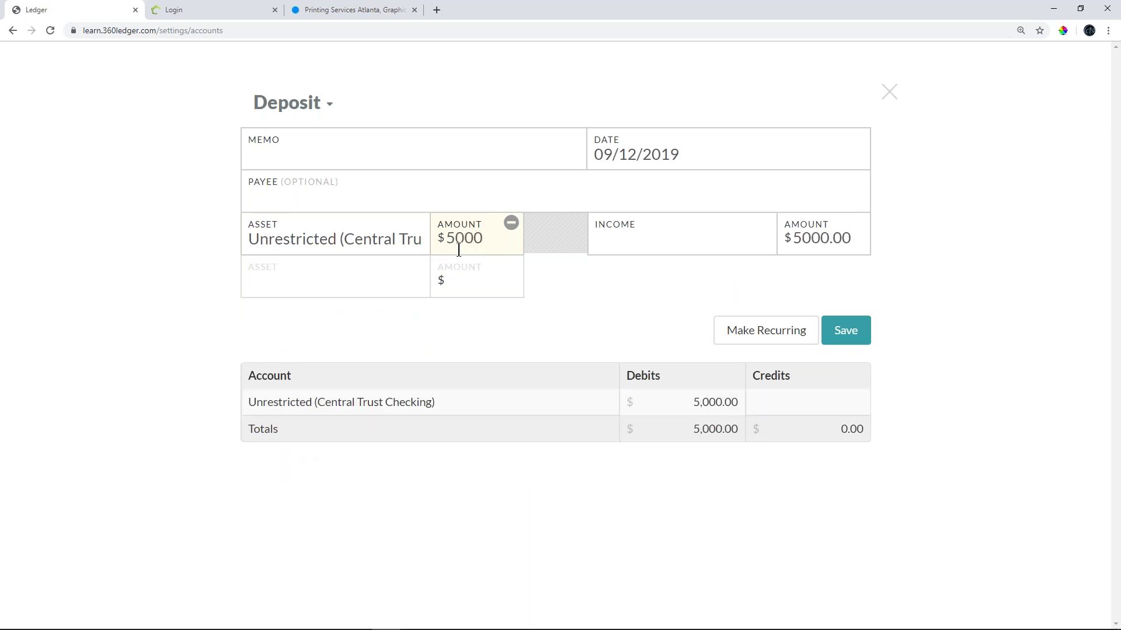
# Step: Add a Mission Fund asset line for $1000
pyautogui.click(403, 280)
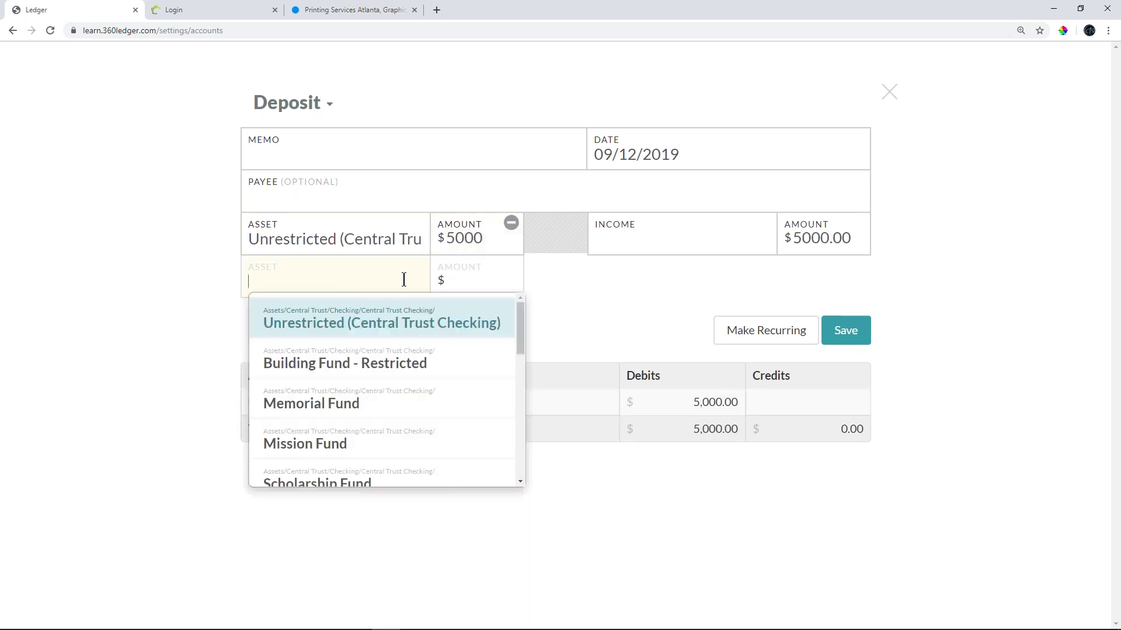
pyautogui.write('mi')
pyautogui.press('Return')
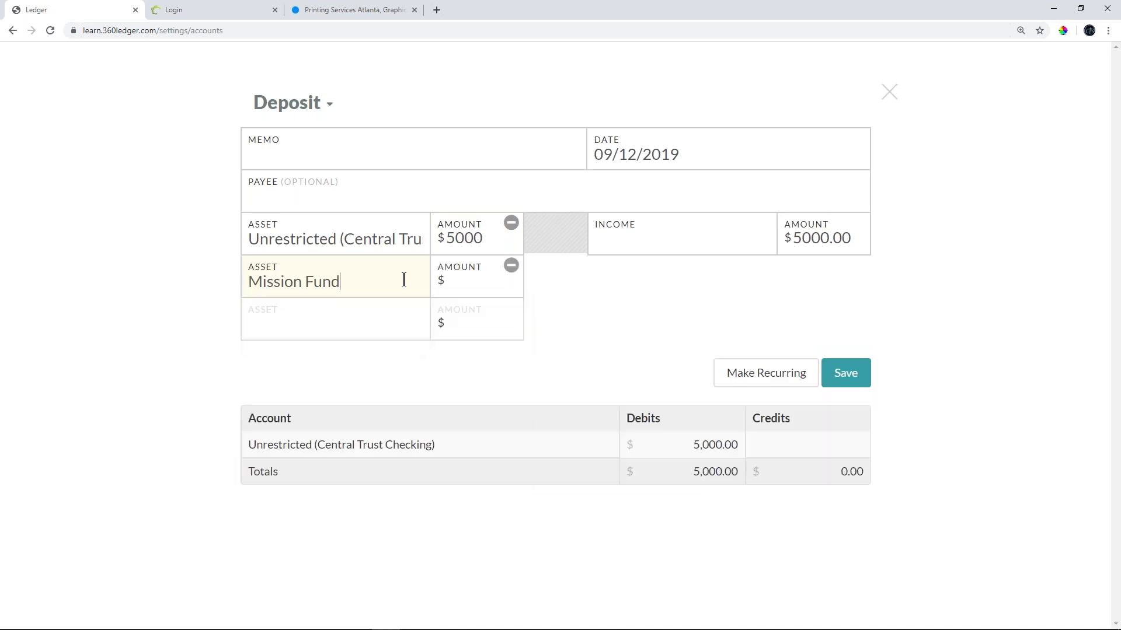
pyautogui.click(464, 283)
pyautogui.write('1000')
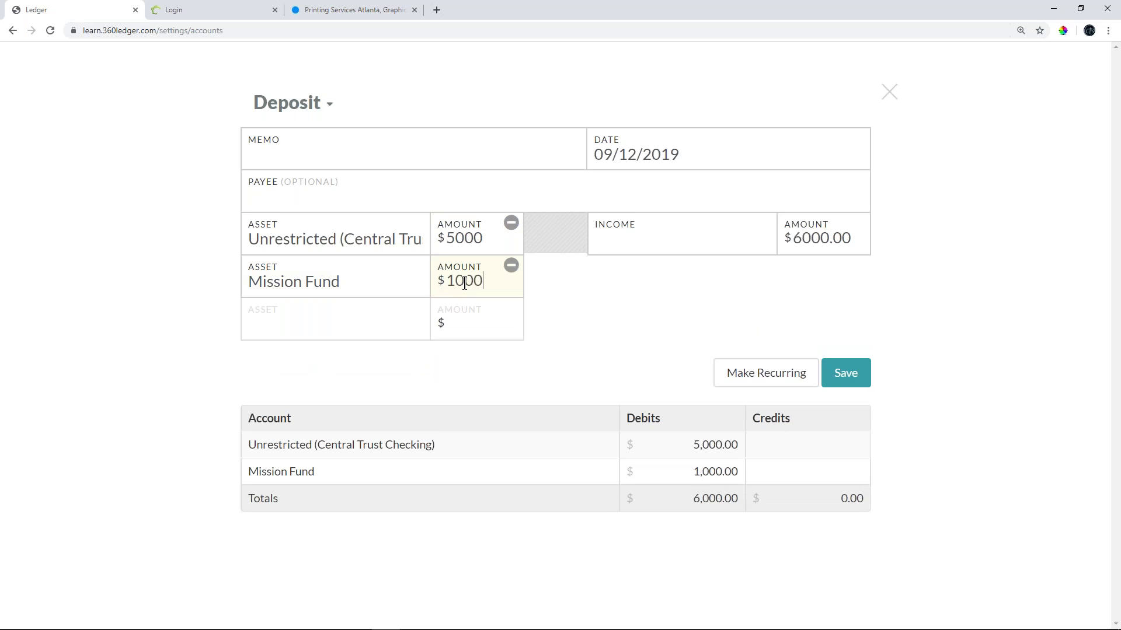
pyautogui.press('Tab')
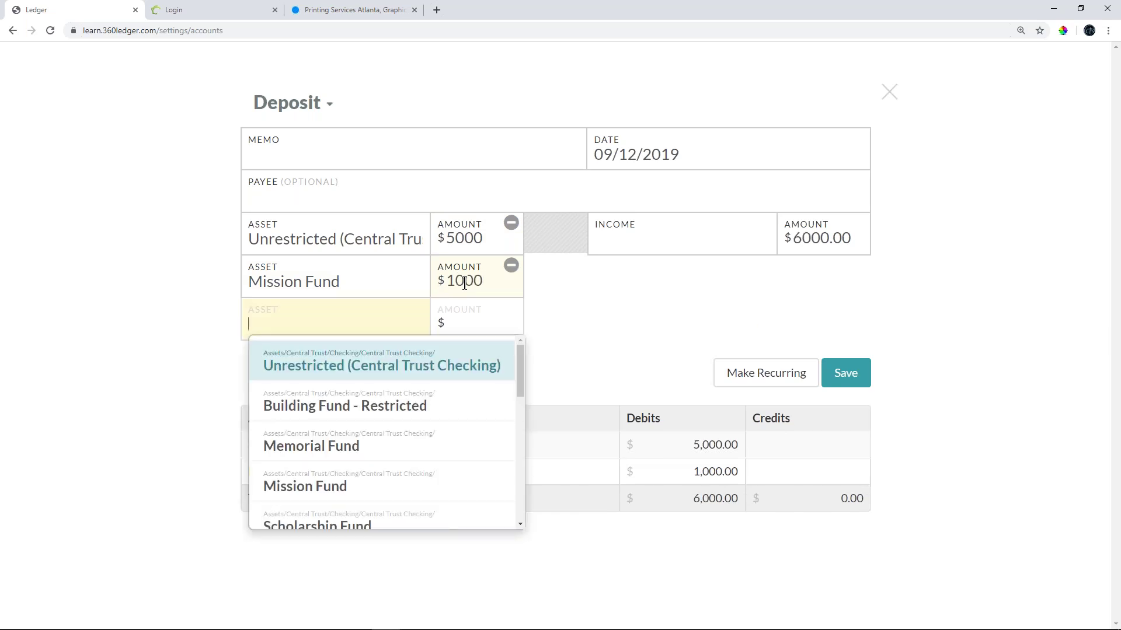
# Step: Add a Youth Fund asset line for $500
pyautogui.write('you')
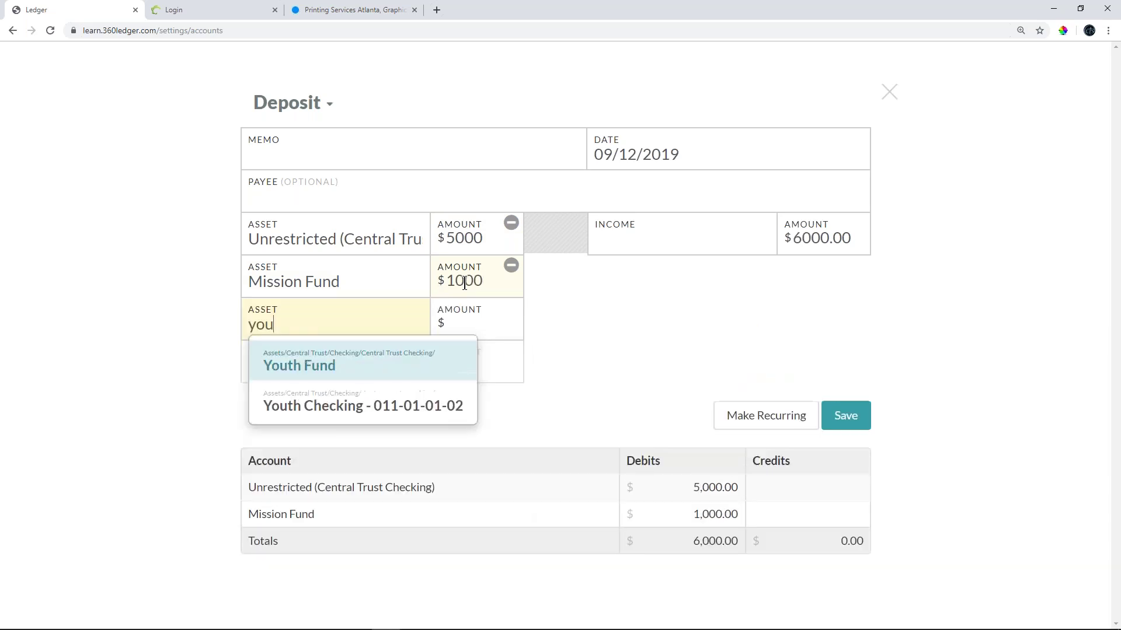
pyautogui.press('Return')
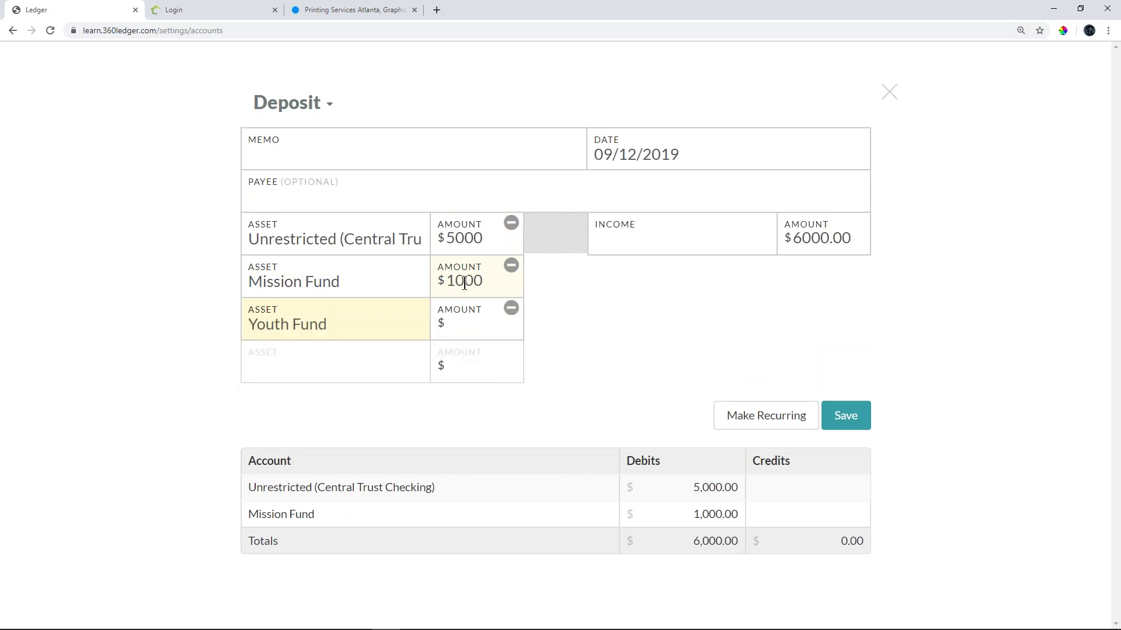
pyautogui.write('5000')
pyautogui.press('BackSpace')
pyautogui.press('BackSpace')
pyautogui.press('BackSpace')
pyautogui.press('BackSpace')
pyautogui.write('500')
pyautogui.press('BackSpace')
pyautogui.press('BackSpace')
pyautogui.press('BackSpace')
pyautogui.press('Tab')
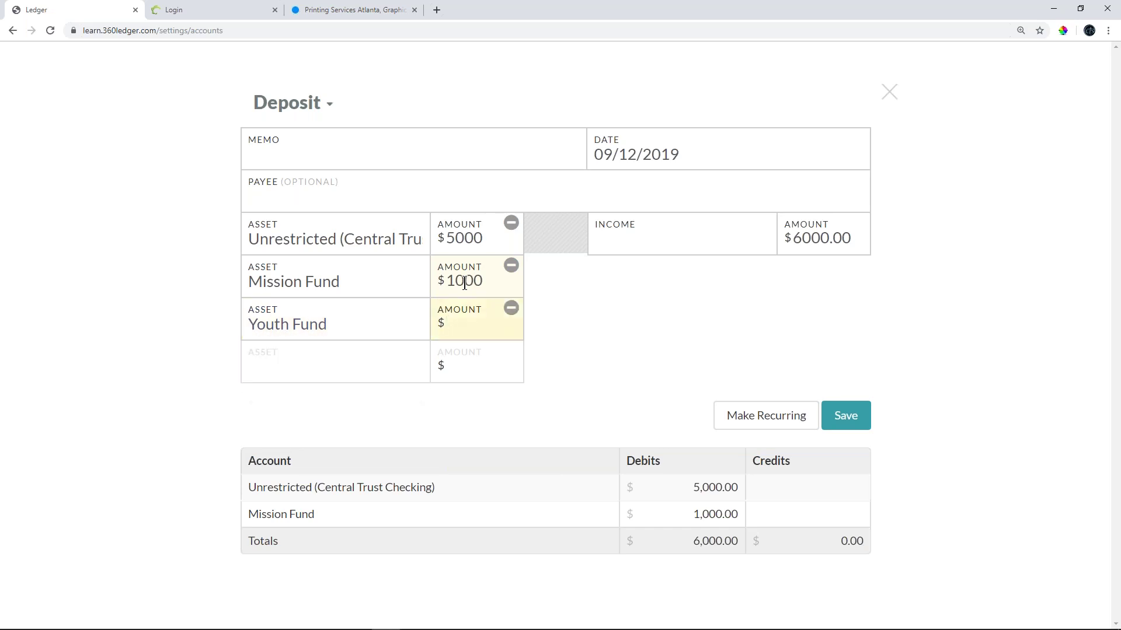
pyautogui.write('500')
pyautogui.press('Tab')
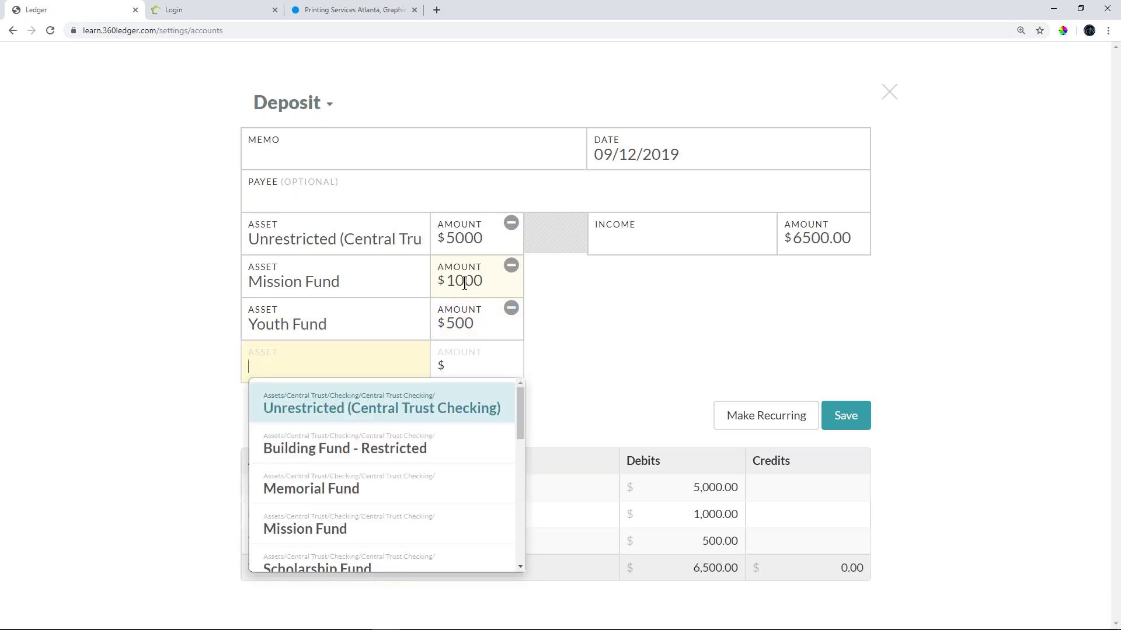
# Step: Add a Building Fund - Restricted asset line for $300
pyautogui.write('buil')
pyautogui.press('Return')
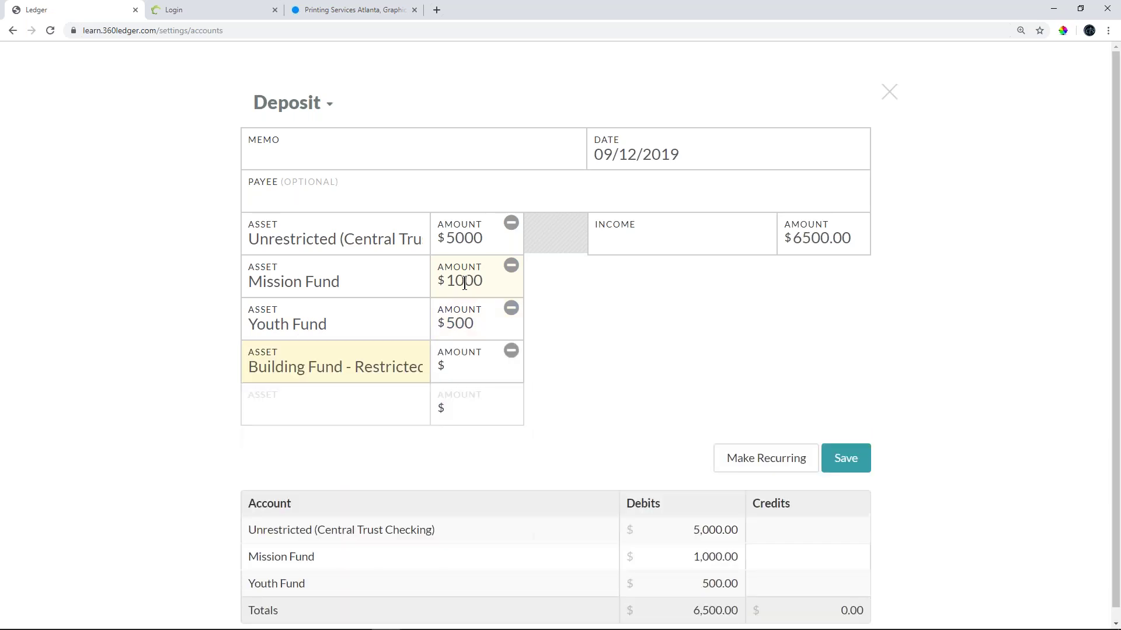
pyautogui.press('Tab')
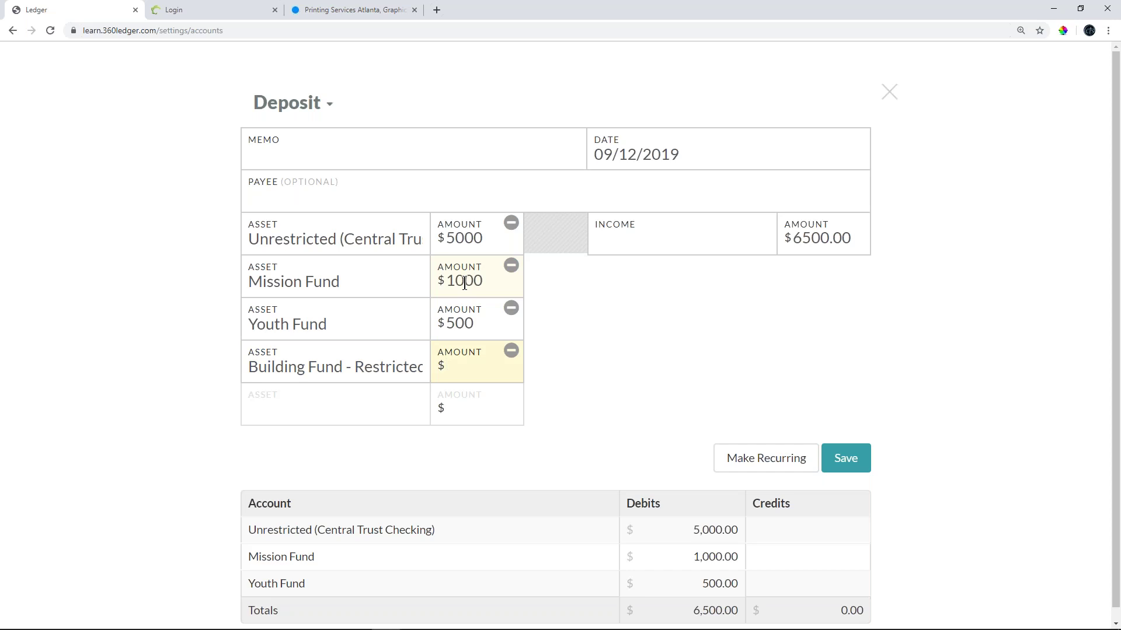
pyautogui.write('300')
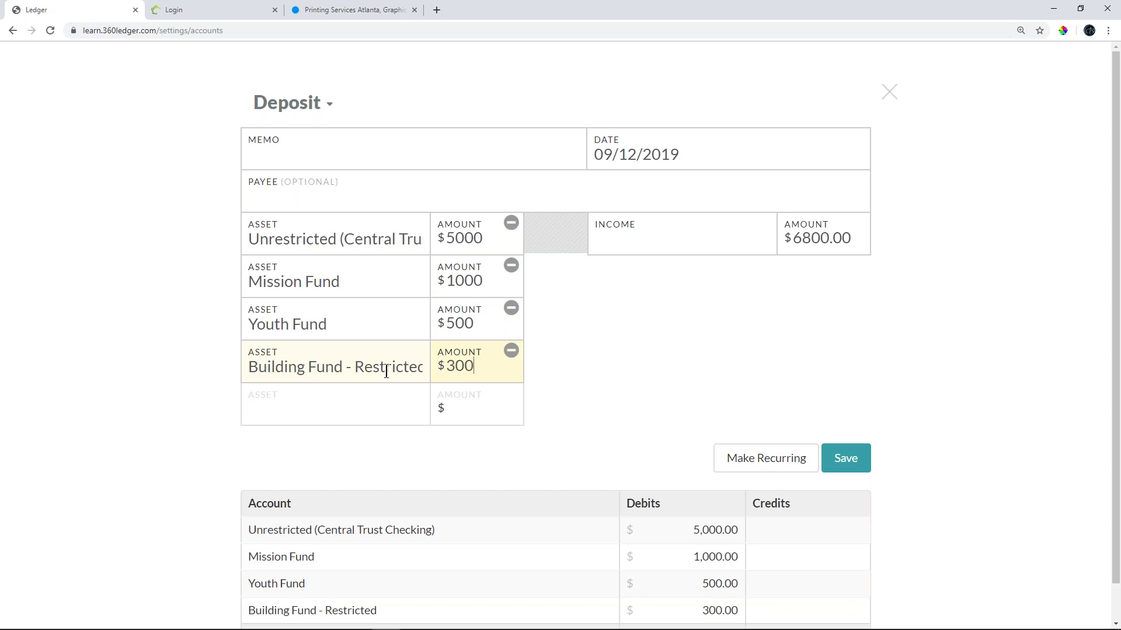
pyautogui.click(386, 372)
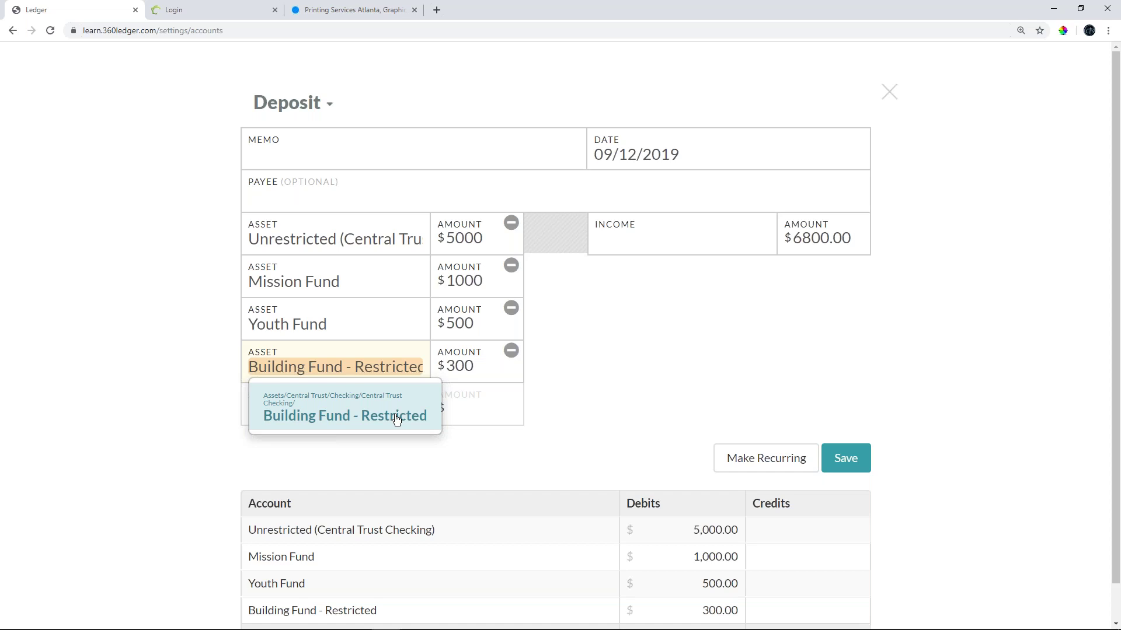
pyautogui.click(397, 419)
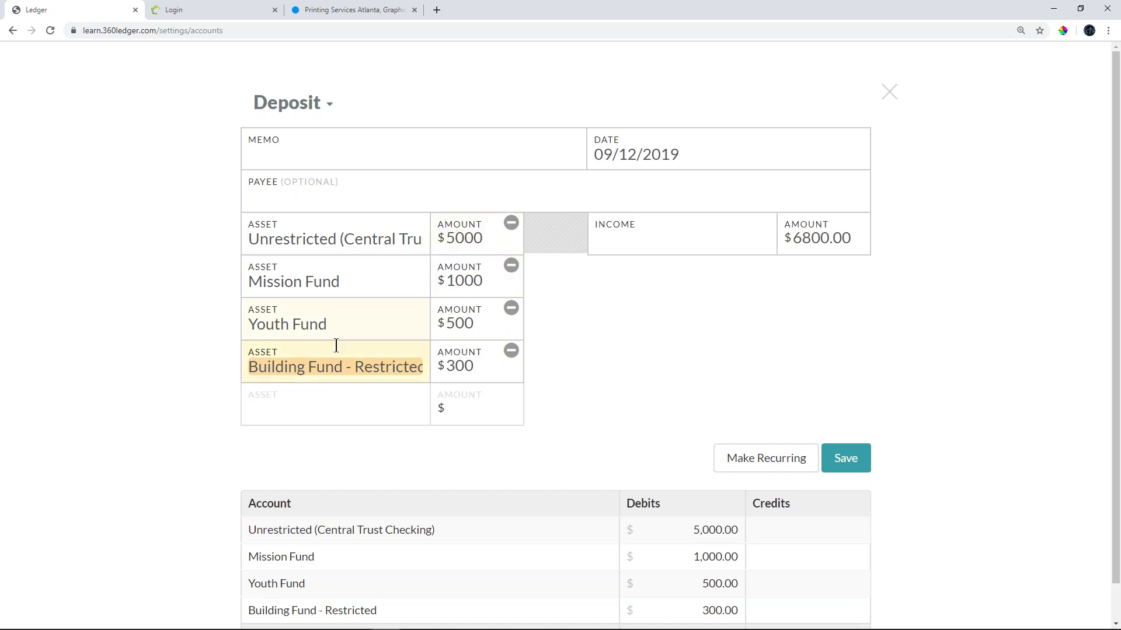
pyautogui.click(293, 362)
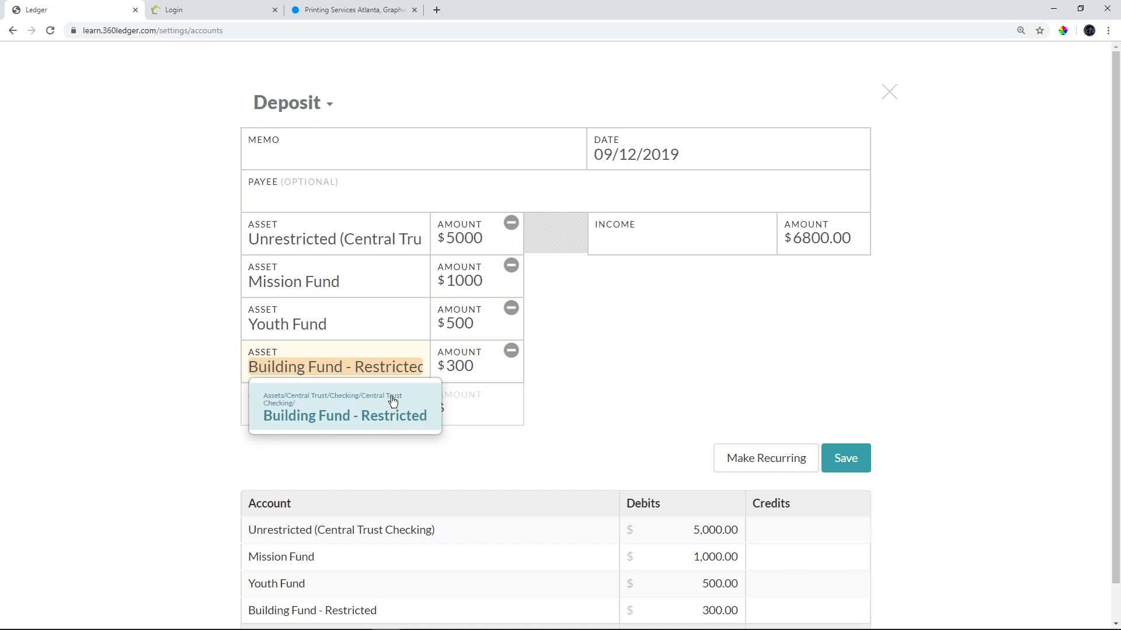
# Step: Set the income lines to General Fund, Mission Fund, Youth Fund and Building Fund - Income
pyautogui.click(616, 240)
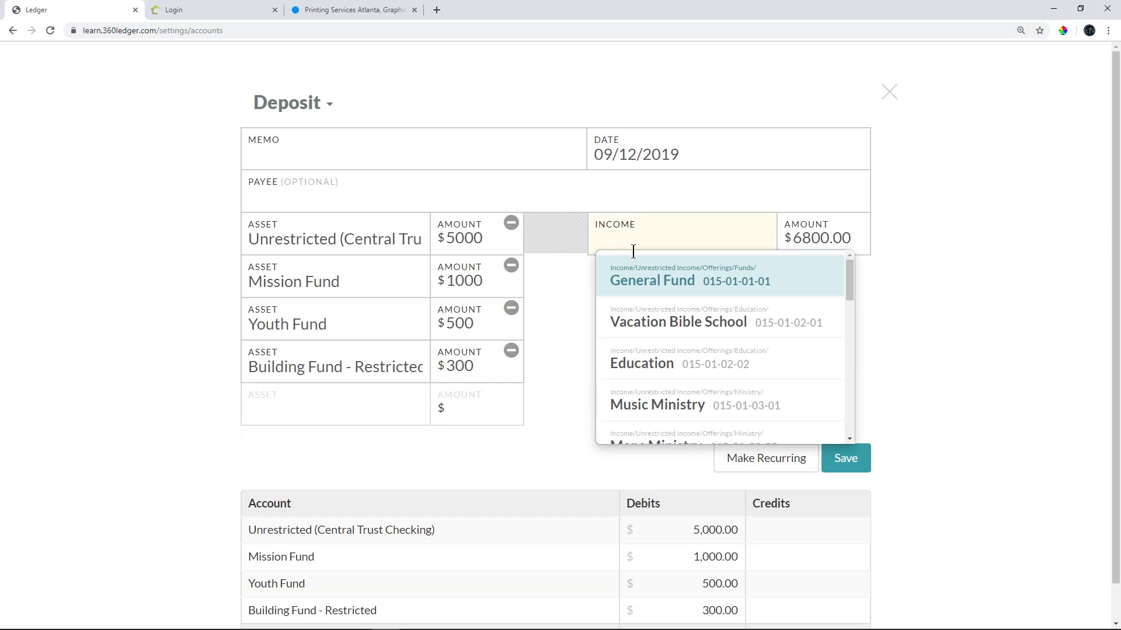
pyautogui.click(669, 283)
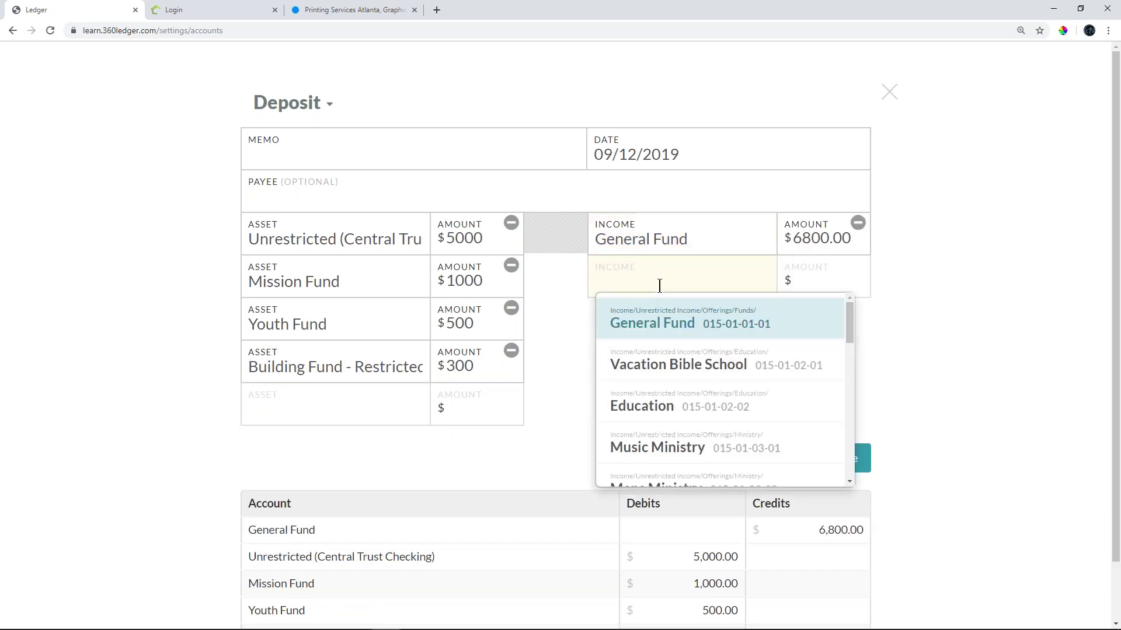
pyautogui.write('buil')
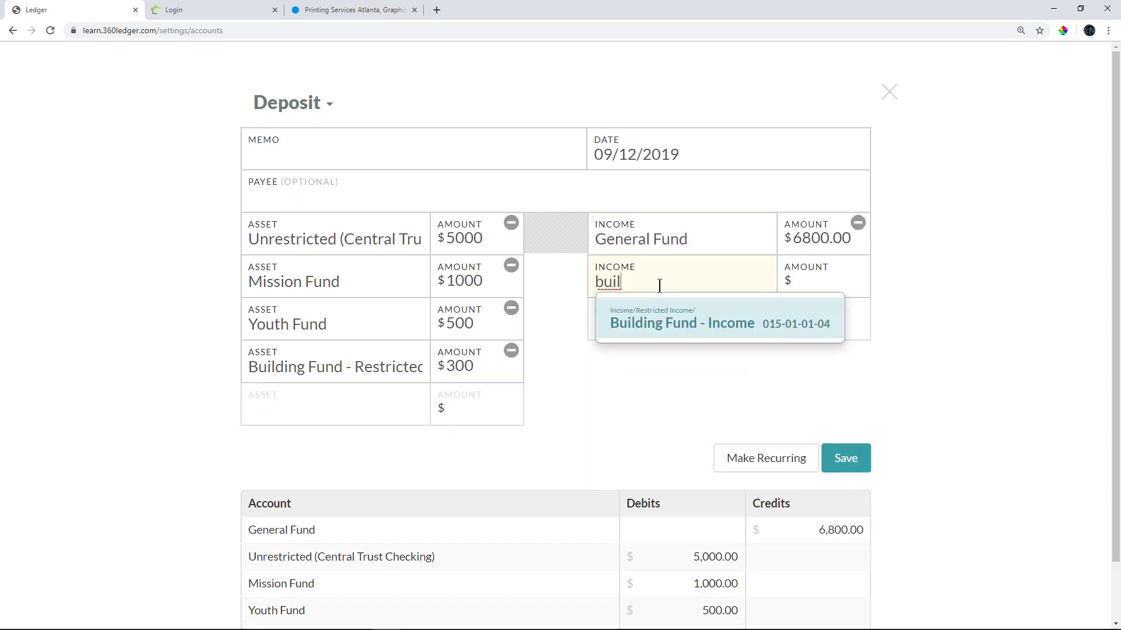
pyautogui.click(682, 324)
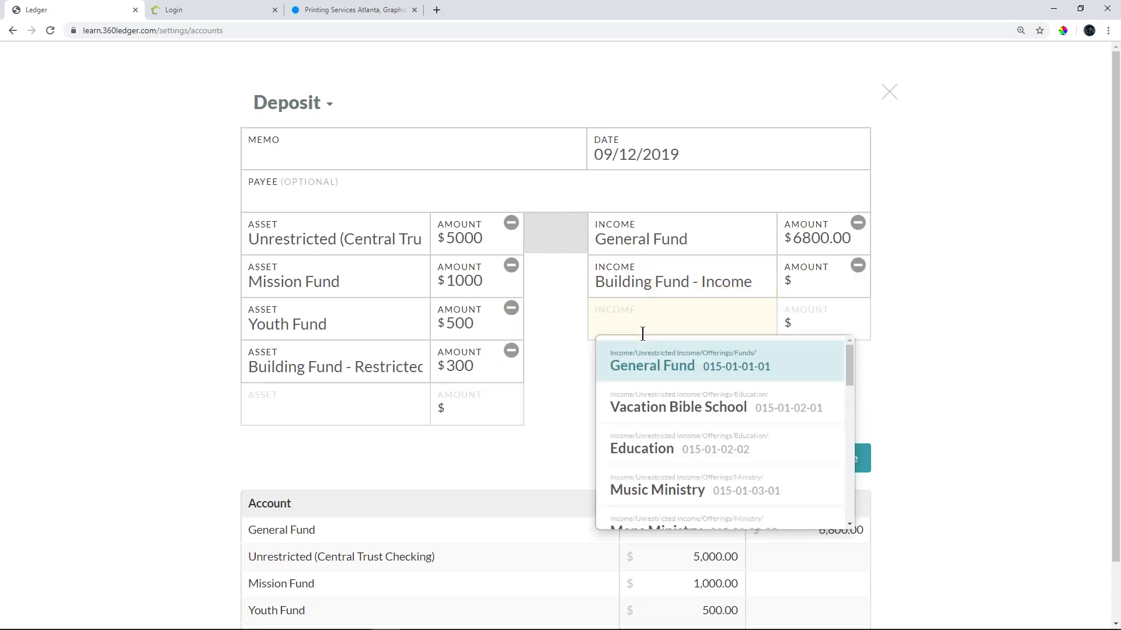
pyautogui.click(763, 290)
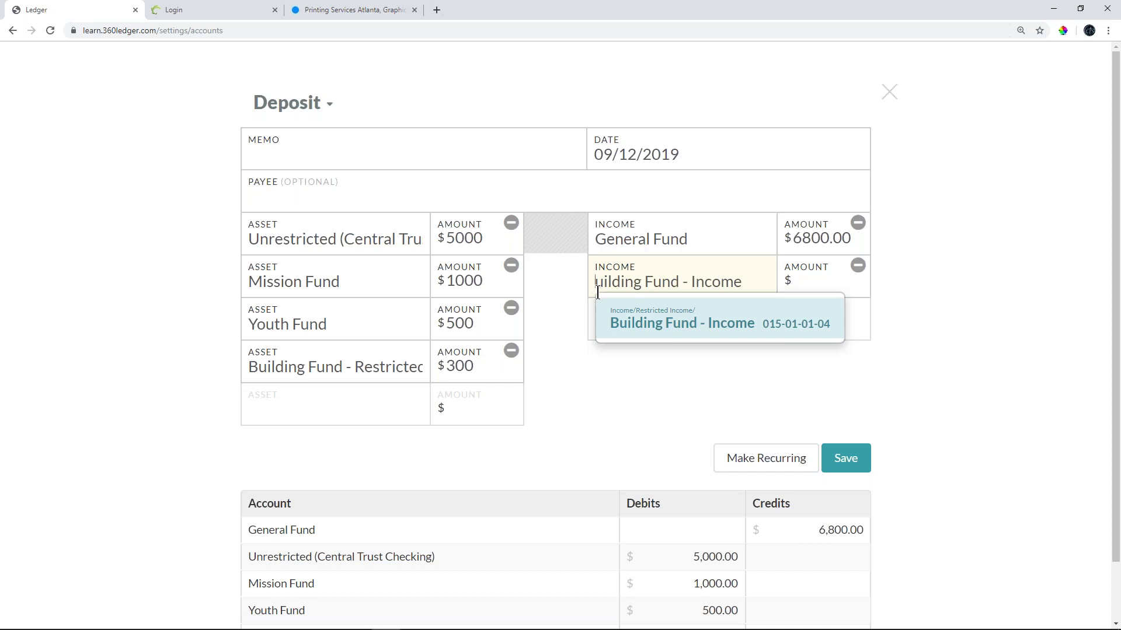
pyautogui.hotkey('ctrl', 'a')
pyautogui.press('BackSpace')
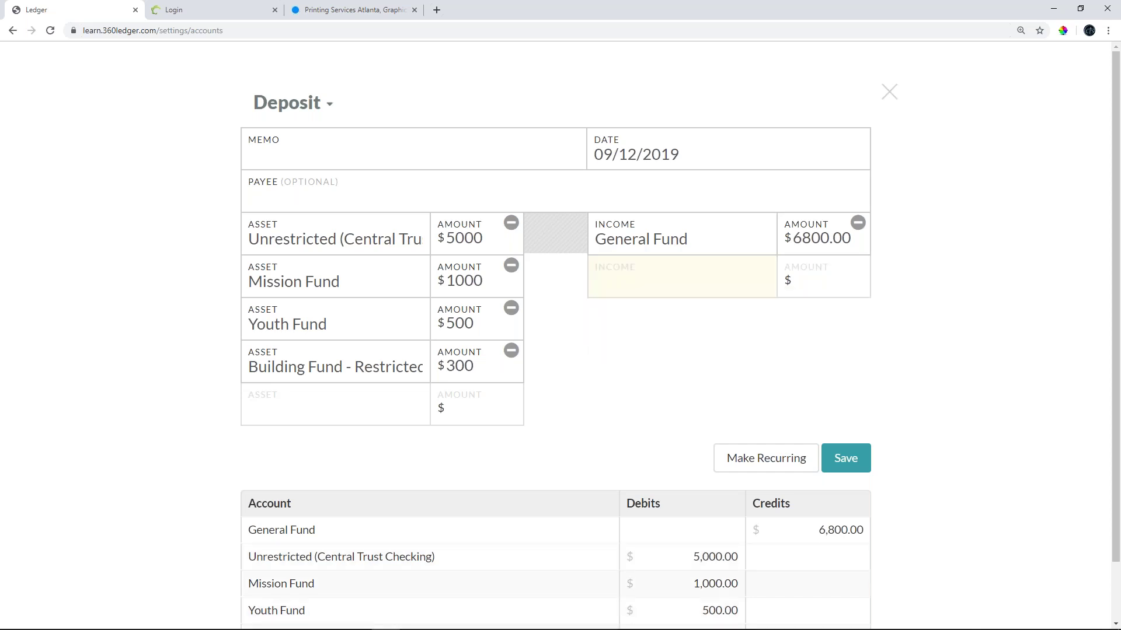
pyautogui.write('miss')
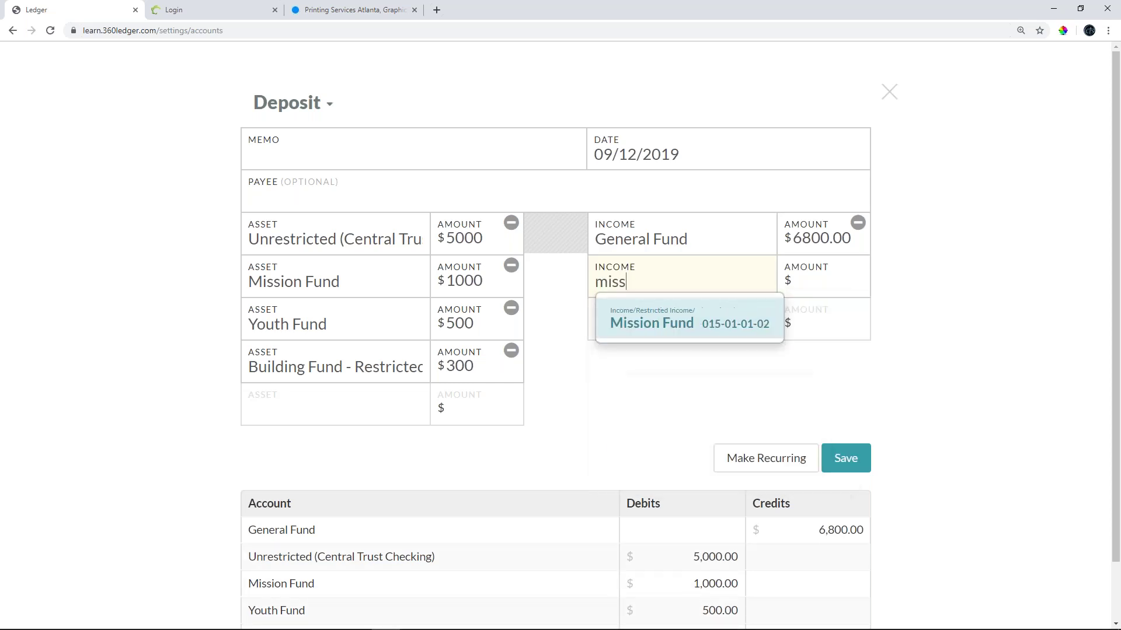
pyautogui.click(613, 321)
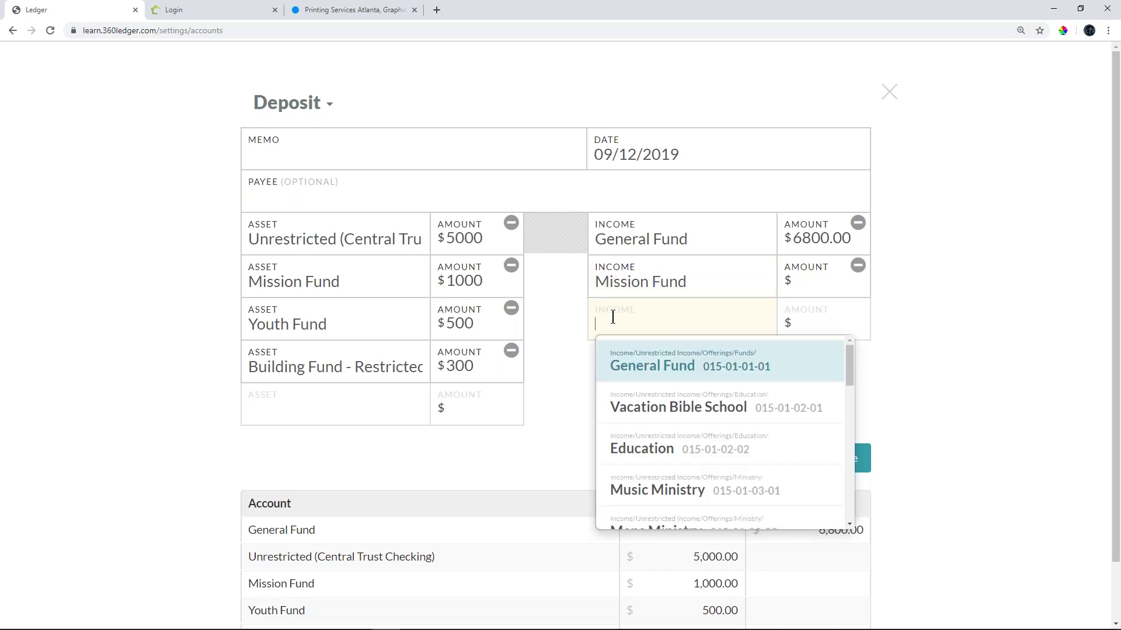
pyautogui.write('you')
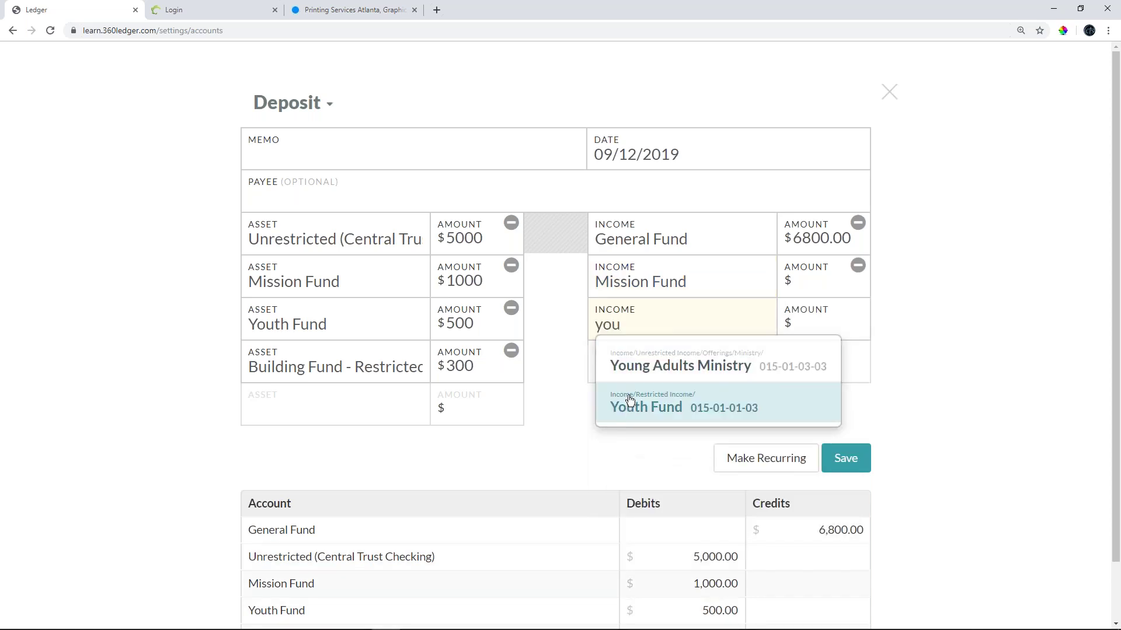
pyautogui.click(628, 405)
pyautogui.click(611, 362)
pyautogui.write('build')
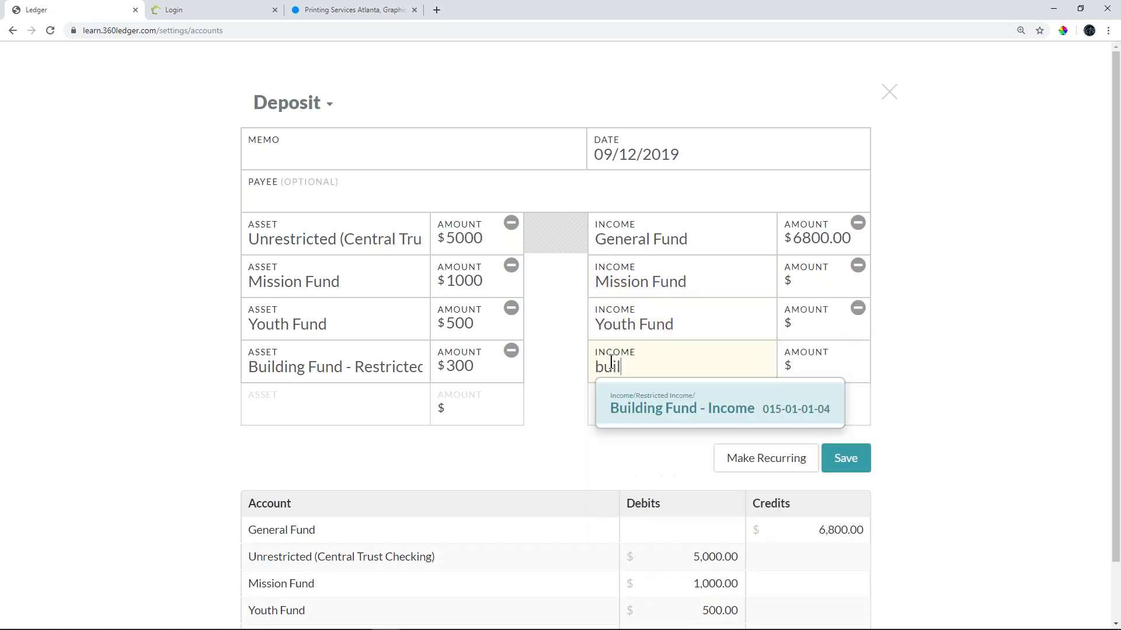
pyautogui.click(677, 415)
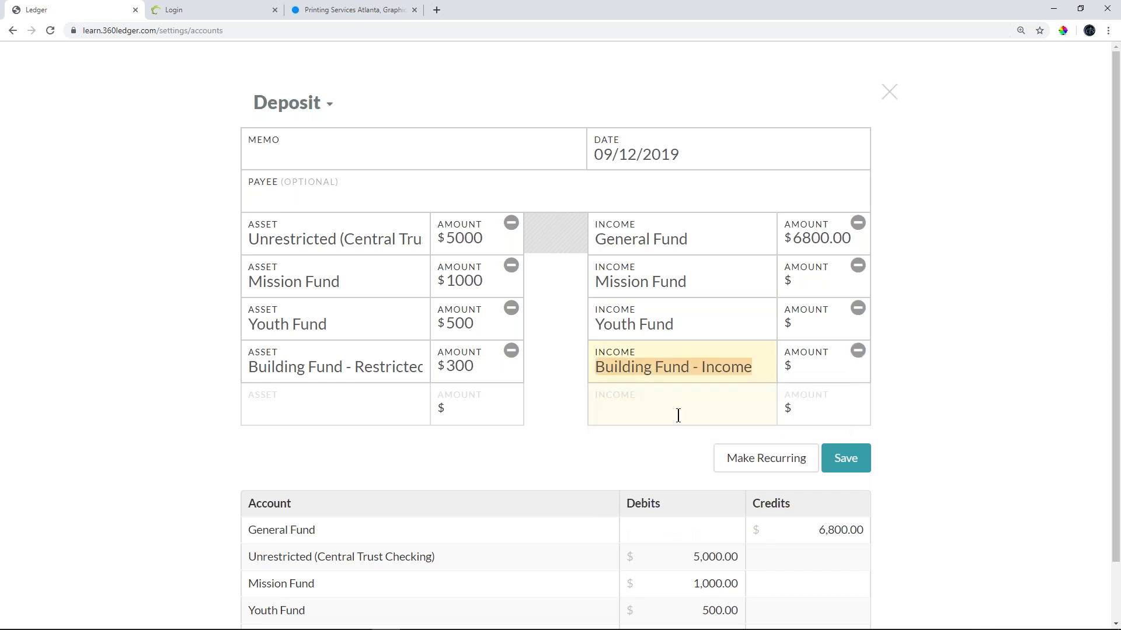
# Step: Enter income amounts 5000, 1000, 500 and 300 on those four lines
pyautogui.click(854, 239)
pyautogui.moveTo(854, 239); pyautogui.dragTo(796, 239)
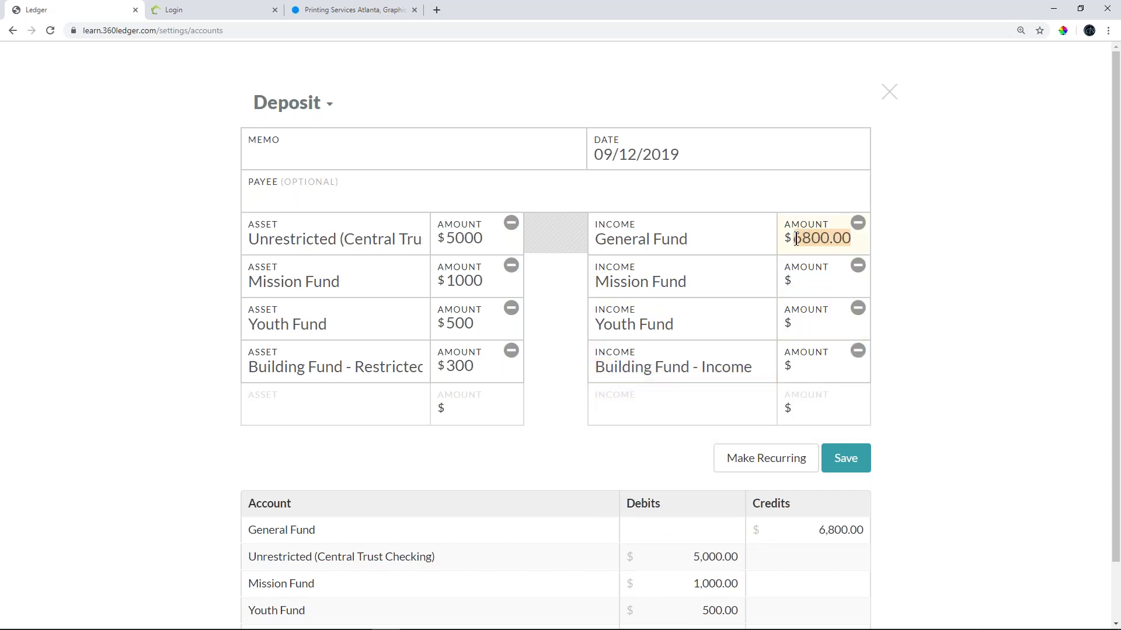
pyautogui.press('BackSpace')
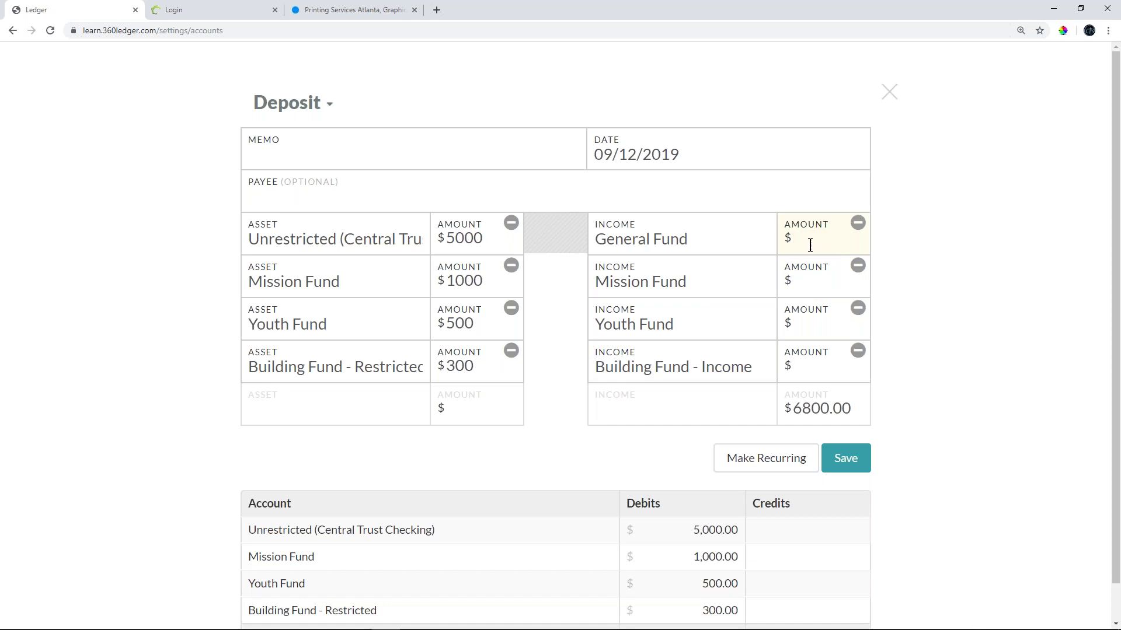
pyautogui.write('5000')
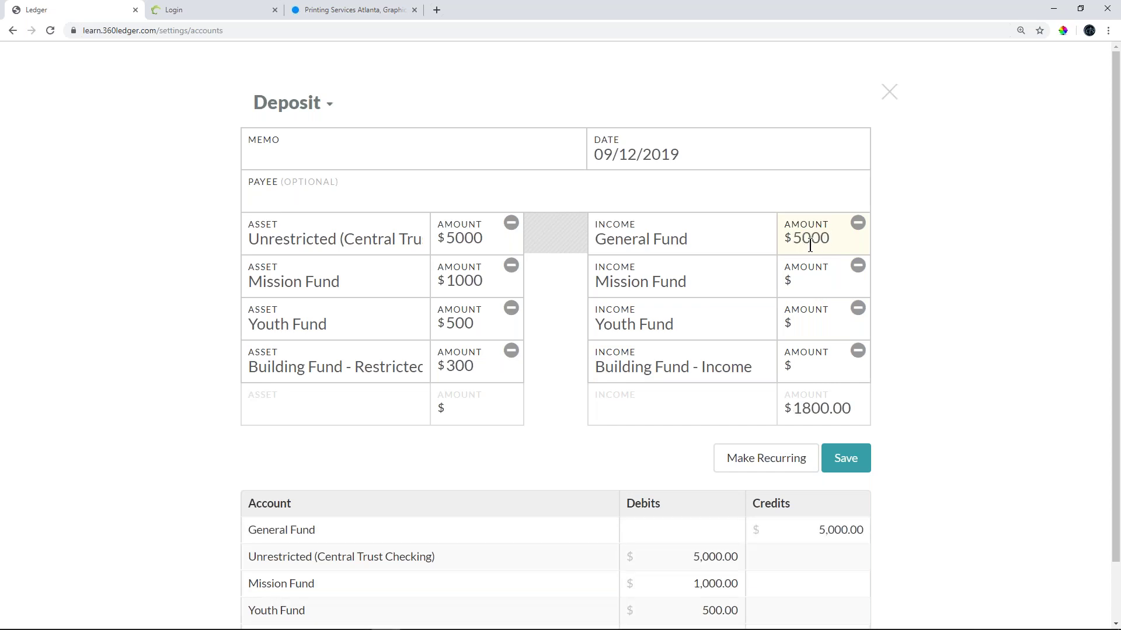
pyautogui.click(805, 284)
pyautogui.write('1000')
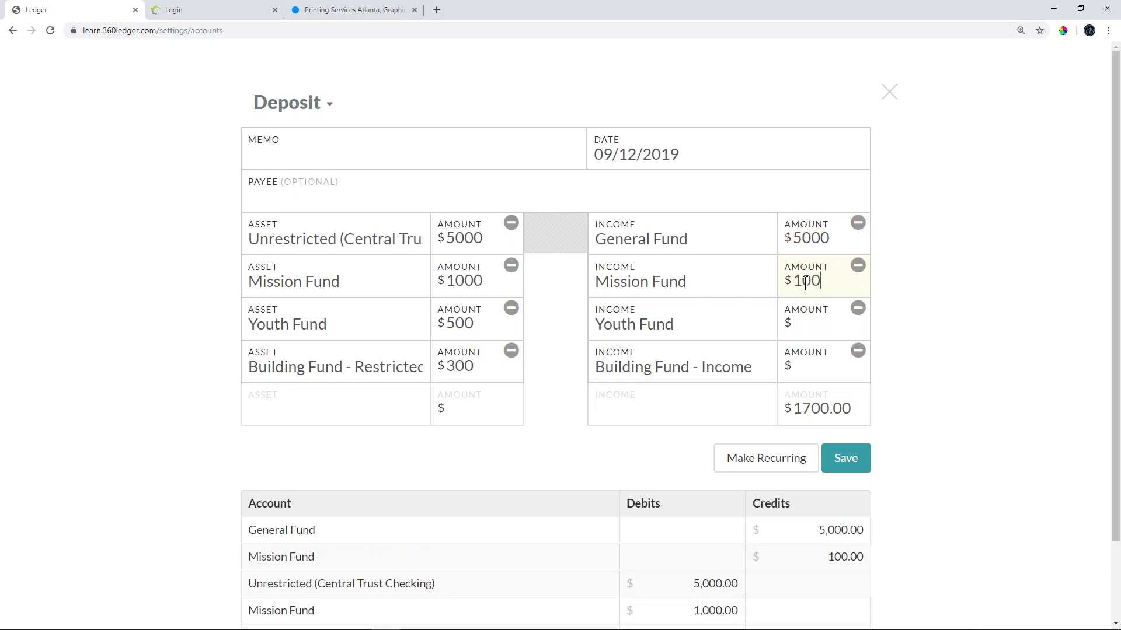
pyautogui.click(833, 325)
pyautogui.write('500')
pyautogui.click(842, 365)
pyautogui.write('3000')
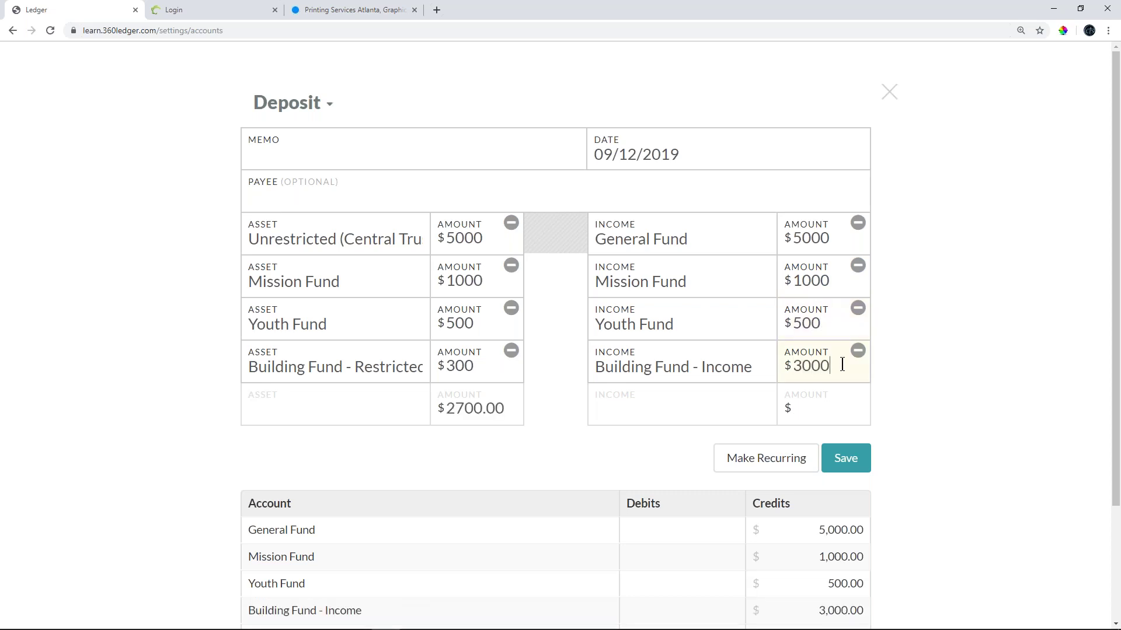
pyautogui.press('BackSpace')
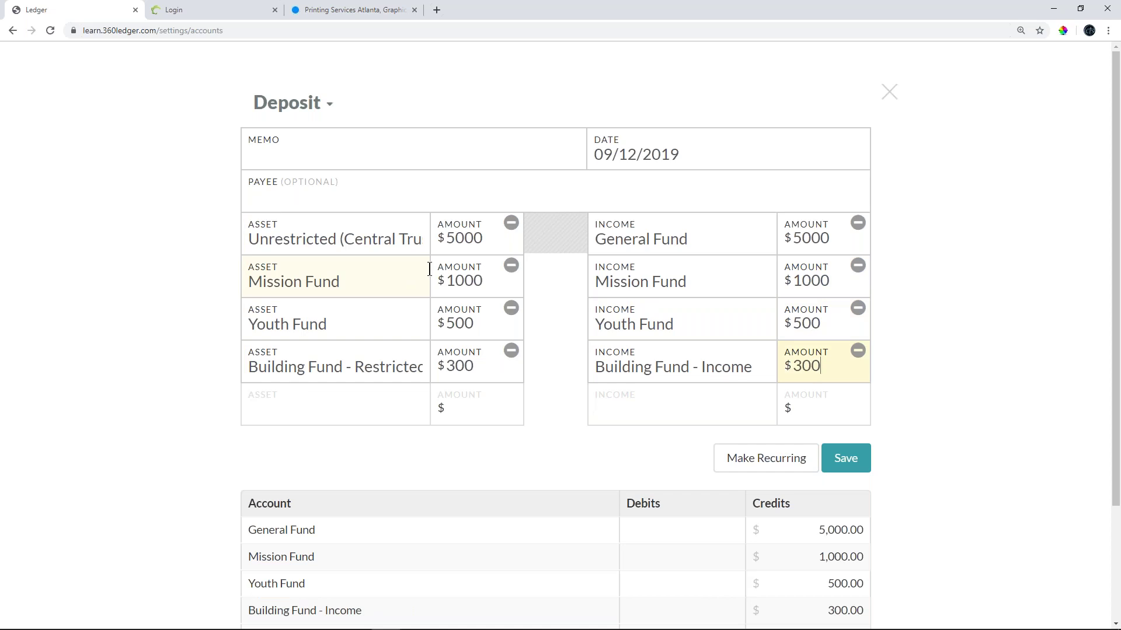
# Step: Remove the three extra asset lines and set Unrestricted to 6800
pyautogui.click(512, 268)
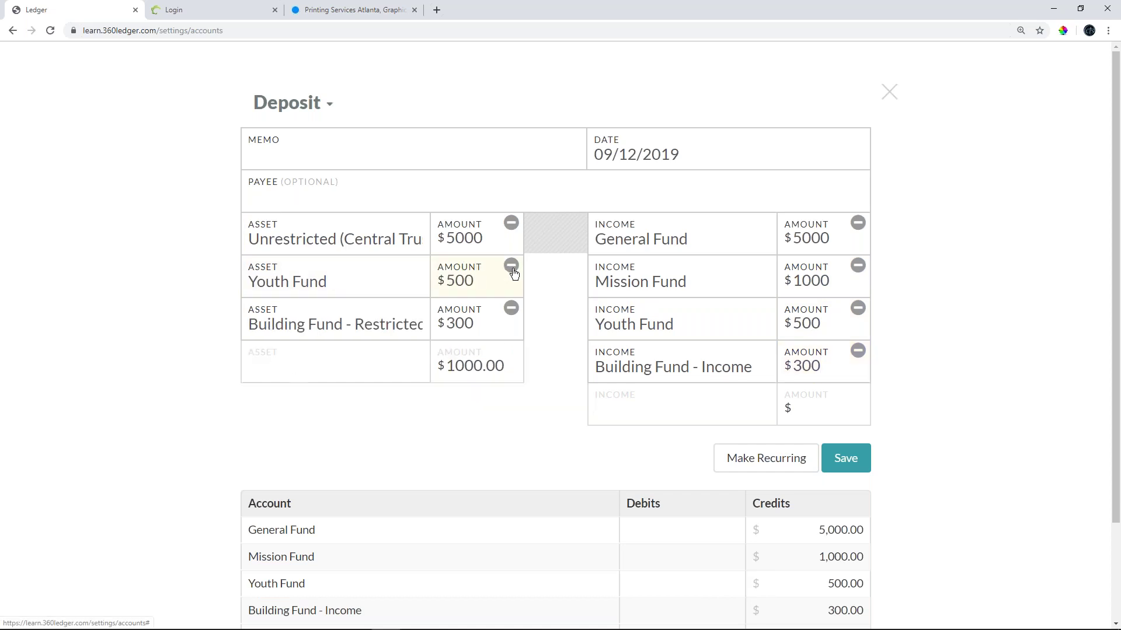
pyautogui.click(512, 268)
pyautogui.click(512, 269)
pyautogui.moveTo(490, 239); pyautogui.dragTo(441, 234)
pyautogui.write('6800')
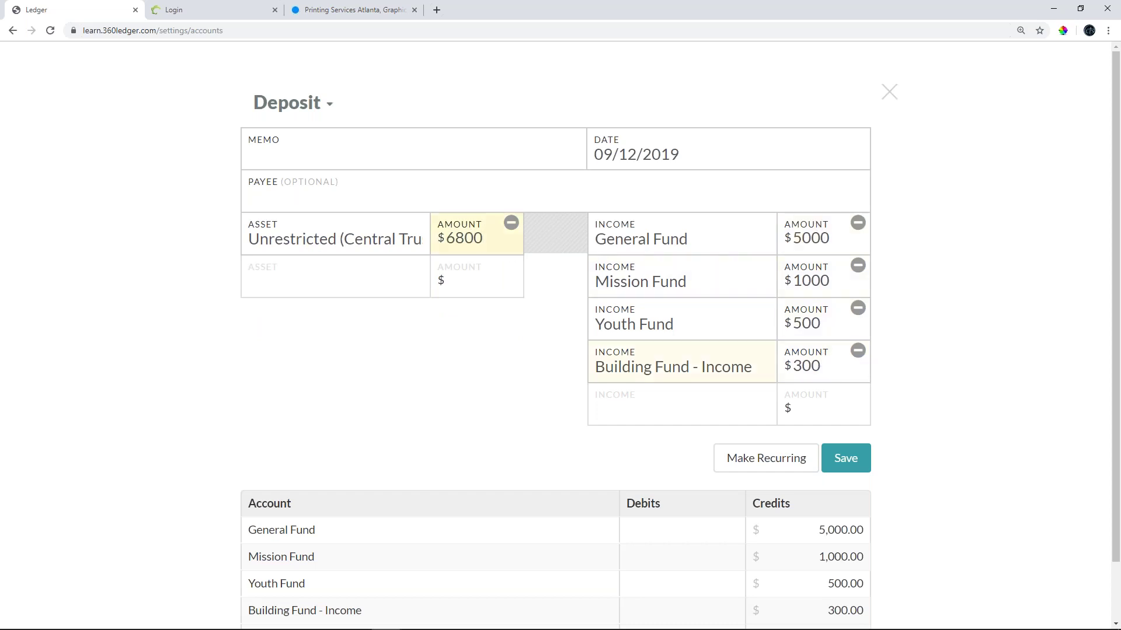
# Step: Re-add asset lines Mission Fund $1000 and Youth Fund $500
pyautogui.click(385, 284)
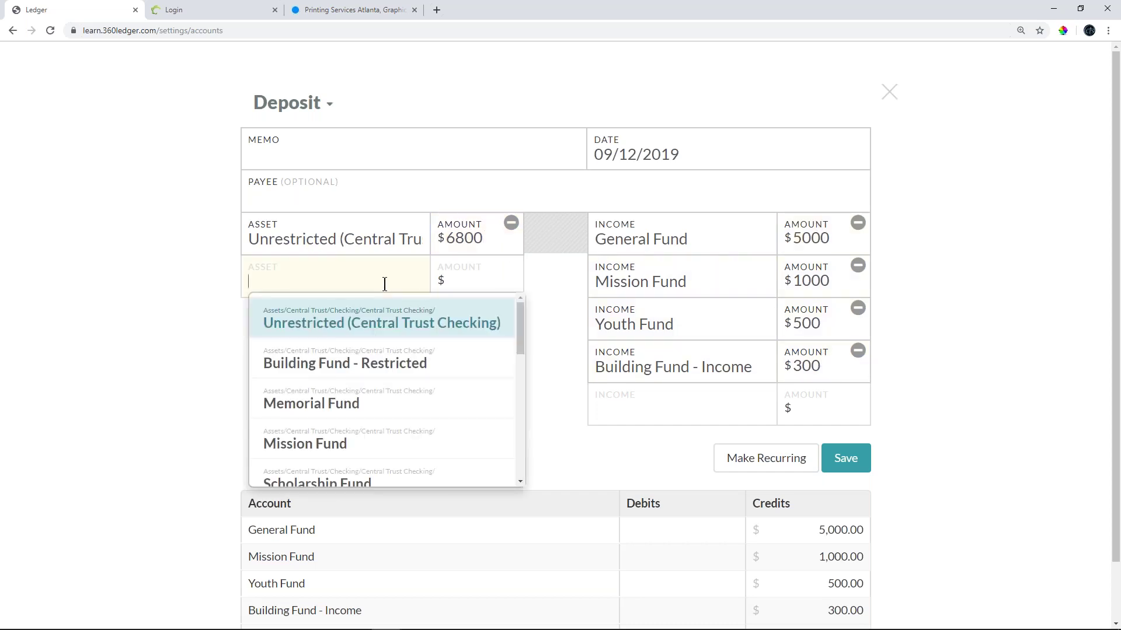
pyautogui.write('mis')
pyautogui.press('Return')
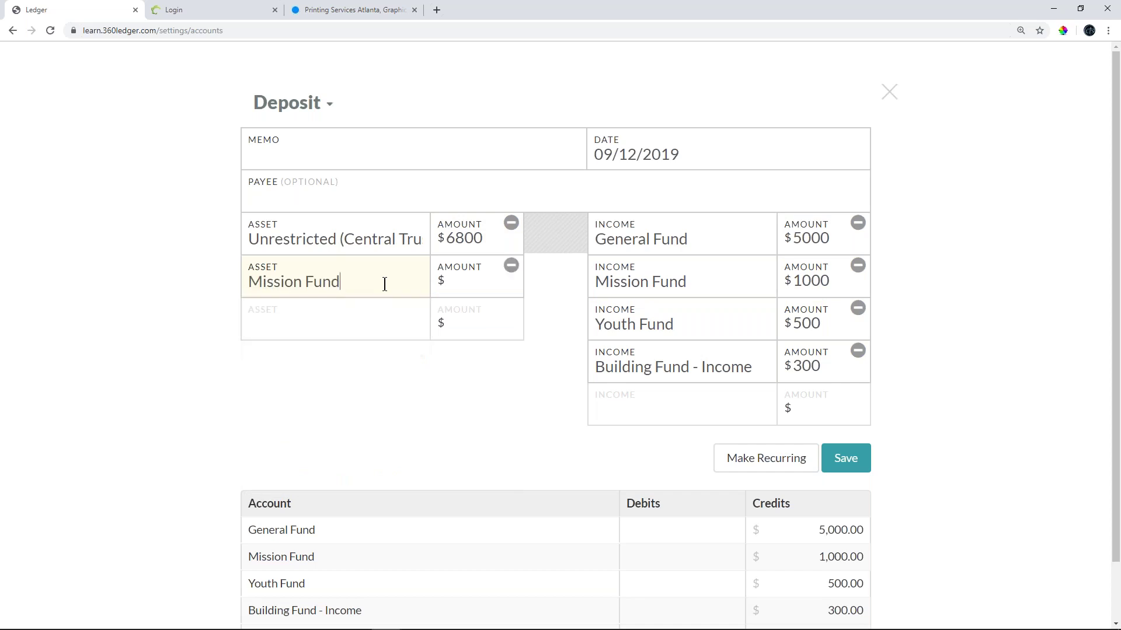
pyautogui.press('Tab')
pyautogui.write('1000')
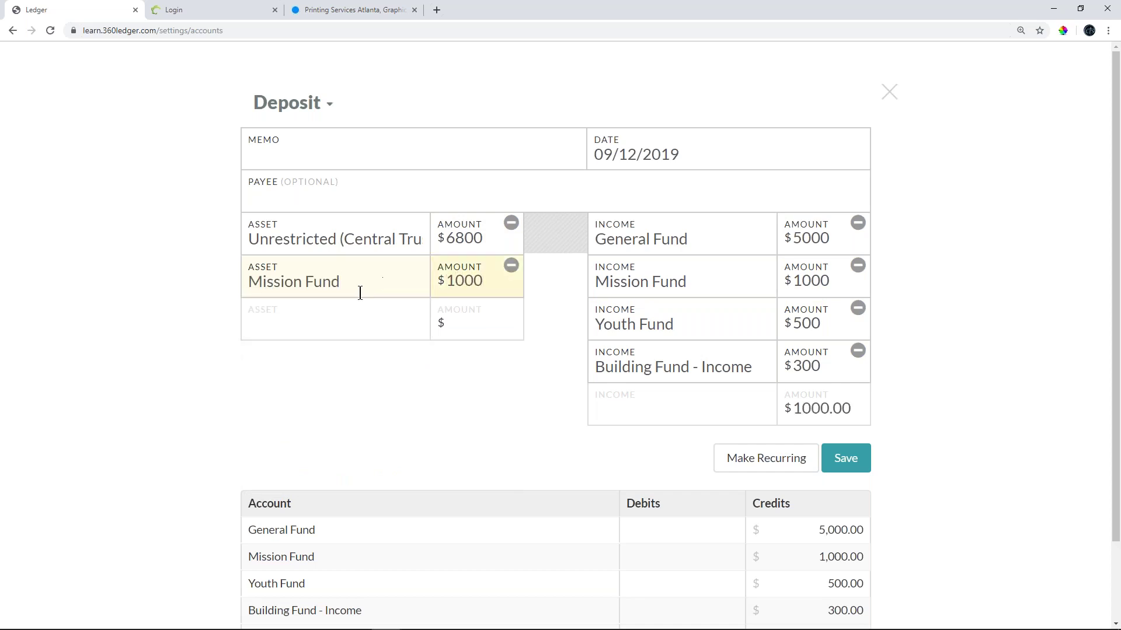
pyautogui.click(342, 322)
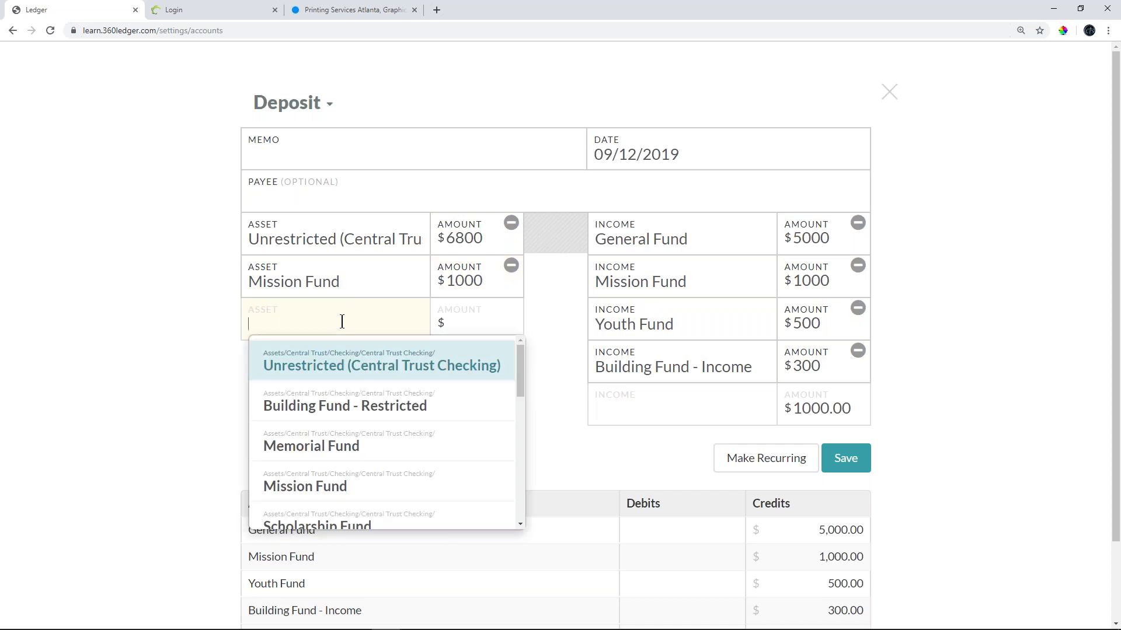
pyautogui.write('youth')
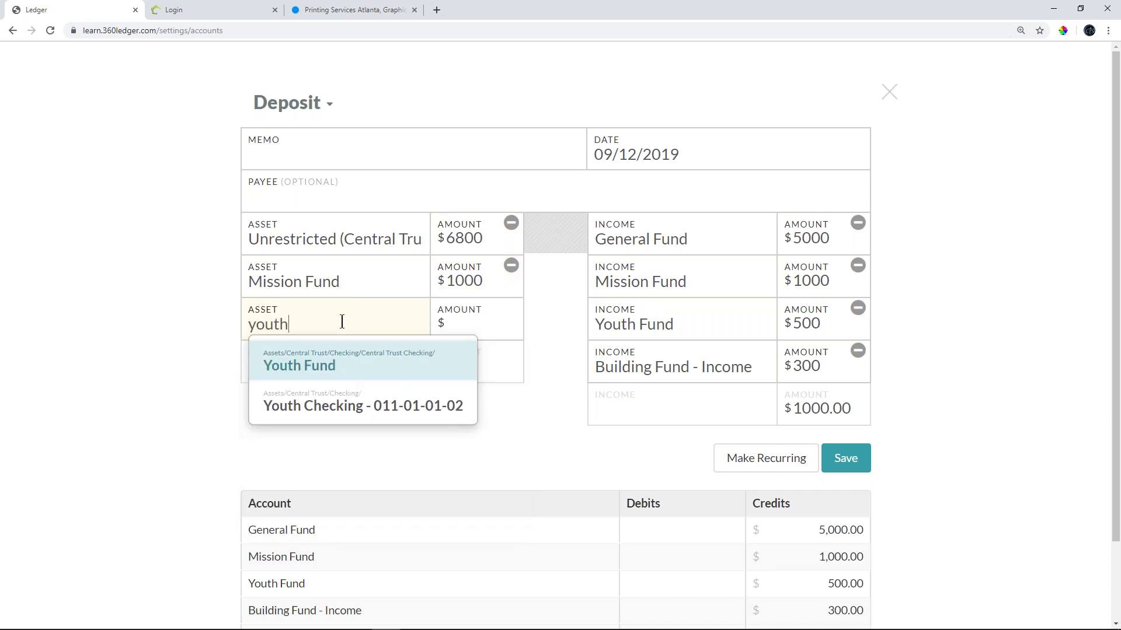
pyautogui.click(391, 367)
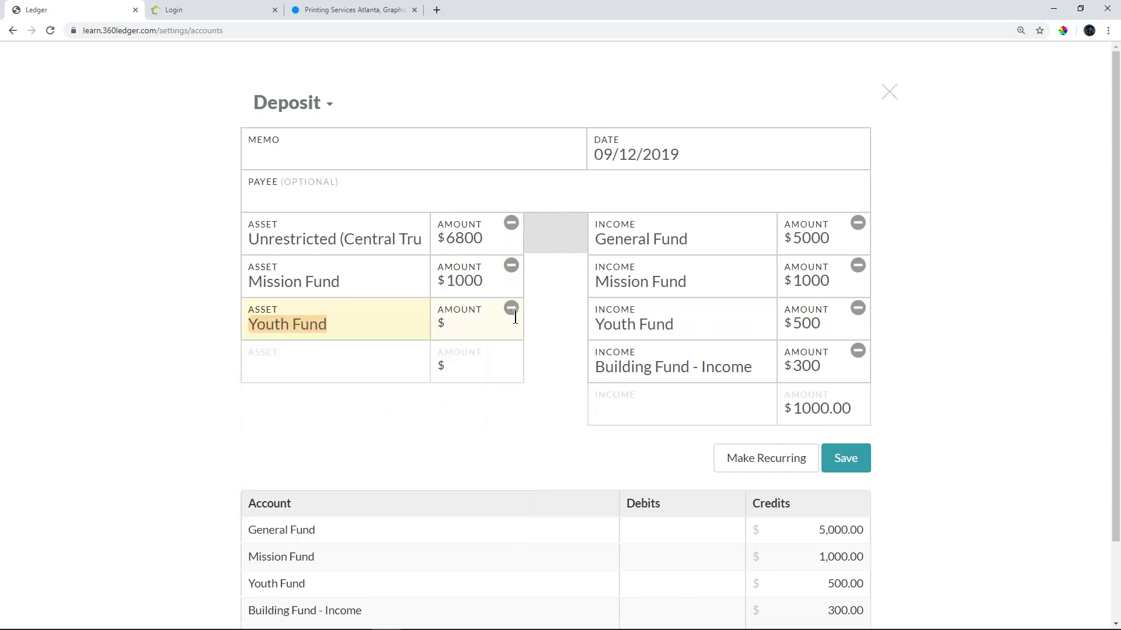
pyautogui.click(485, 325)
pyautogui.write('500')
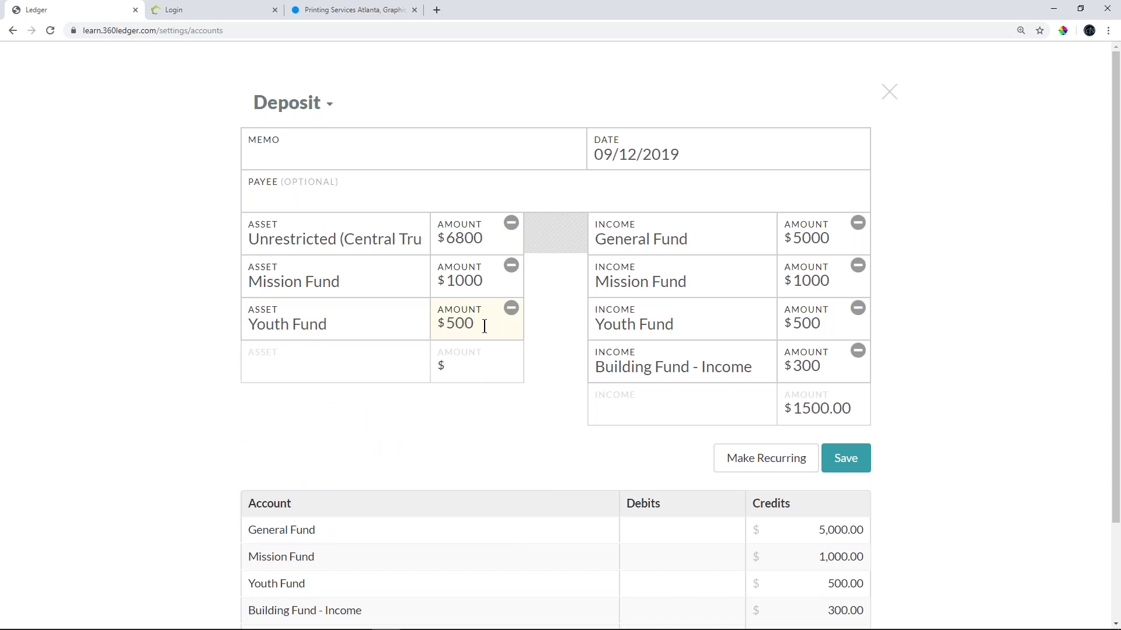
# Step: Add a Building Fund - Restricted asset line for $300
pyautogui.click(371, 370)
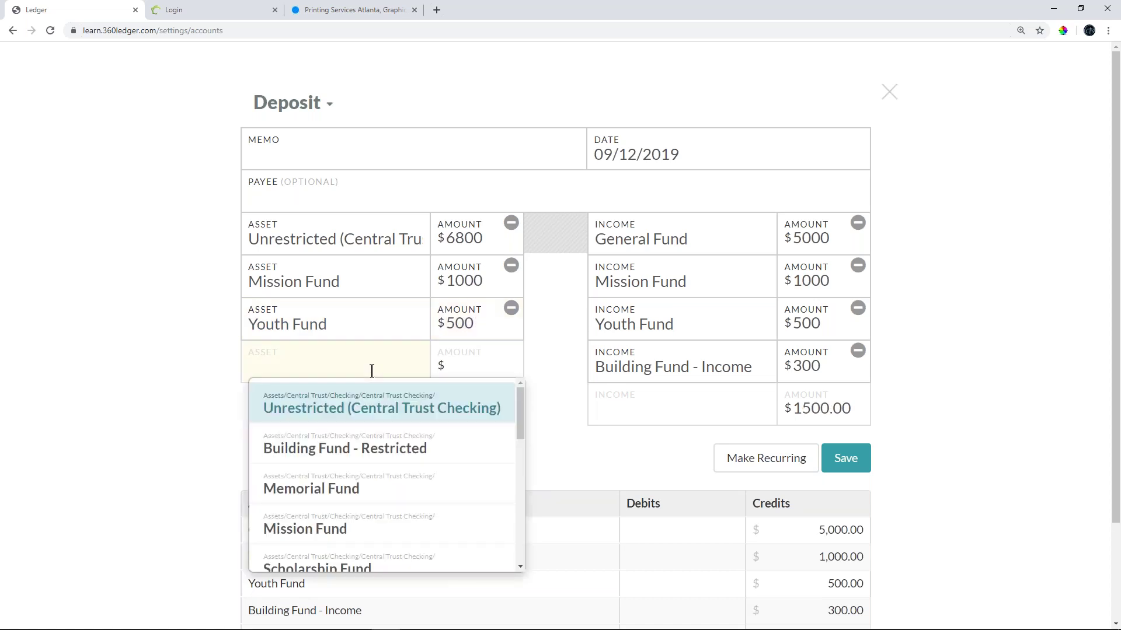
pyautogui.write('buil')
pyautogui.click(353, 419)
pyautogui.click(472, 371)
pyautogui.write('300')
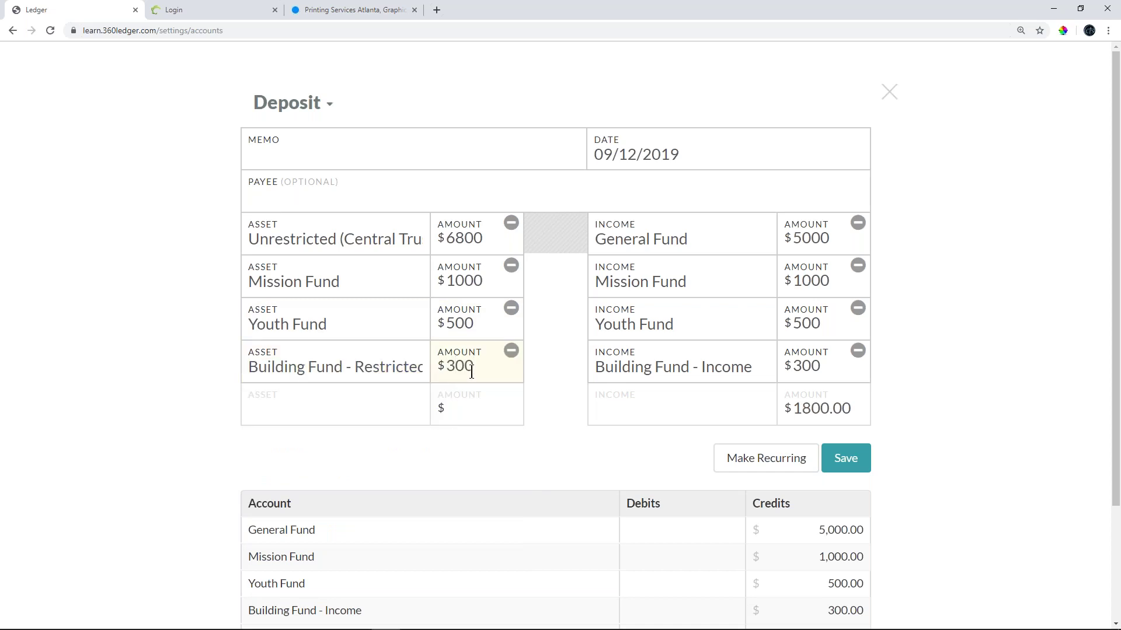
pyautogui.moveTo(493, 240); pyautogui.dragTo(433, 239)
# Step: Change the Unrestricted amount to 5000 and enter the memo 'Sunday Offerings'
pyautogui.write('5000')
pyautogui.click(426, 153)
pyautogui.write('Sunday for')
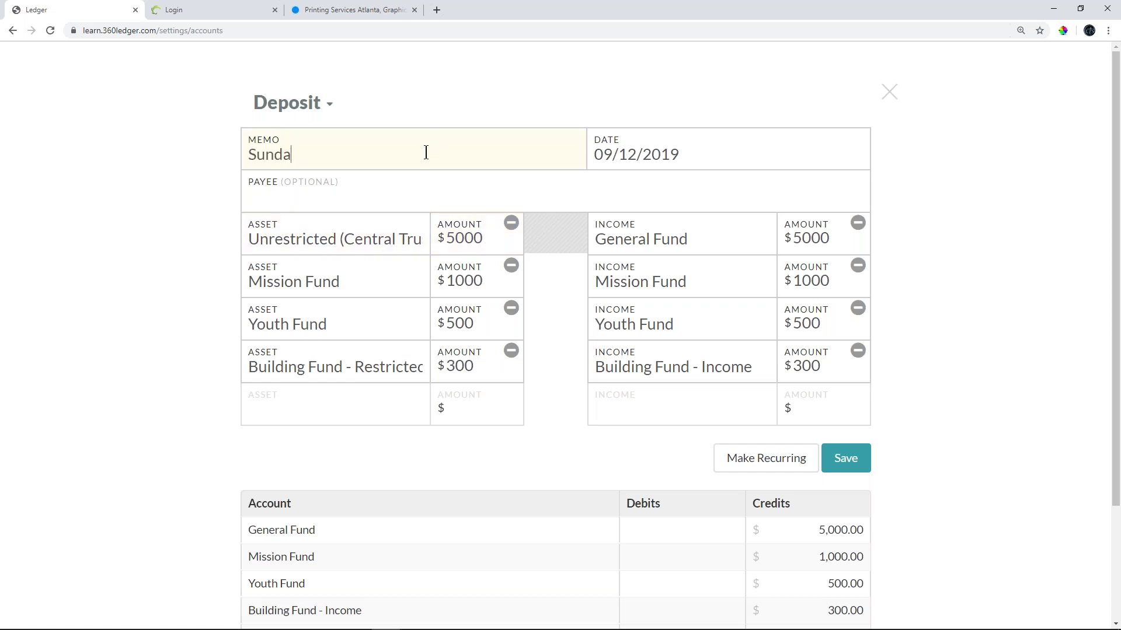
pyautogui.press('BackSpace')
pyautogui.press('BackSpace')
pyautogui.press('BackSpace')
pyautogui.press('BackSpace')
pyautogui.write('Offerings')
# Step: Date the deposit 09/09/2019 and save it
pyautogui.click(744, 146)
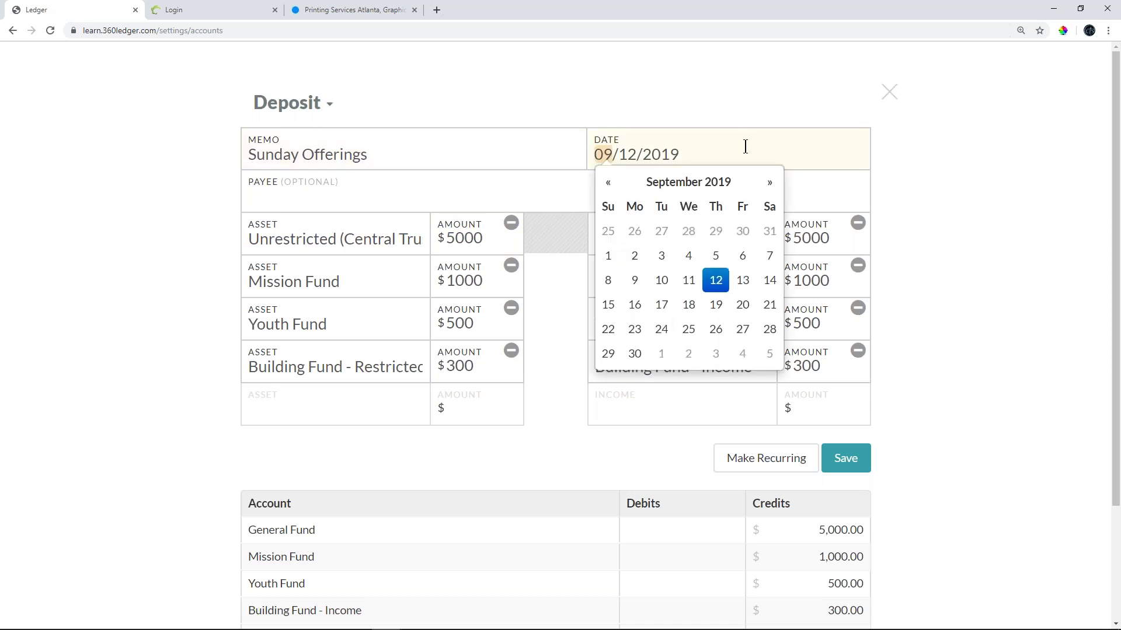
pyautogui.click(641, 284)
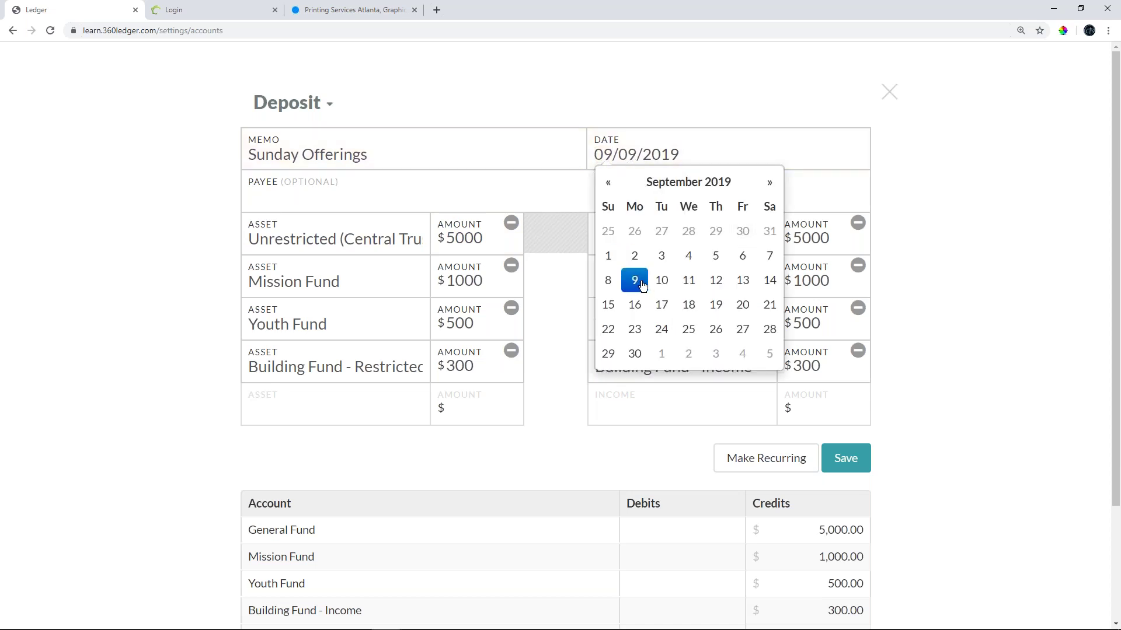
pyautogui.click(915, 186)
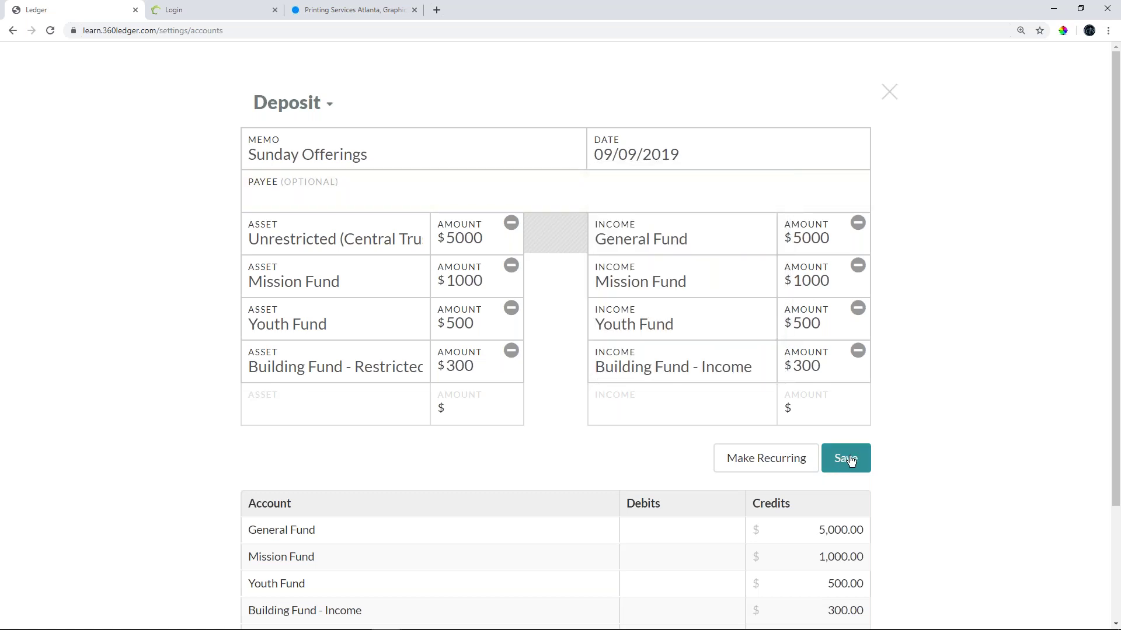
pyautogui.scroll(-3, 901, 453)
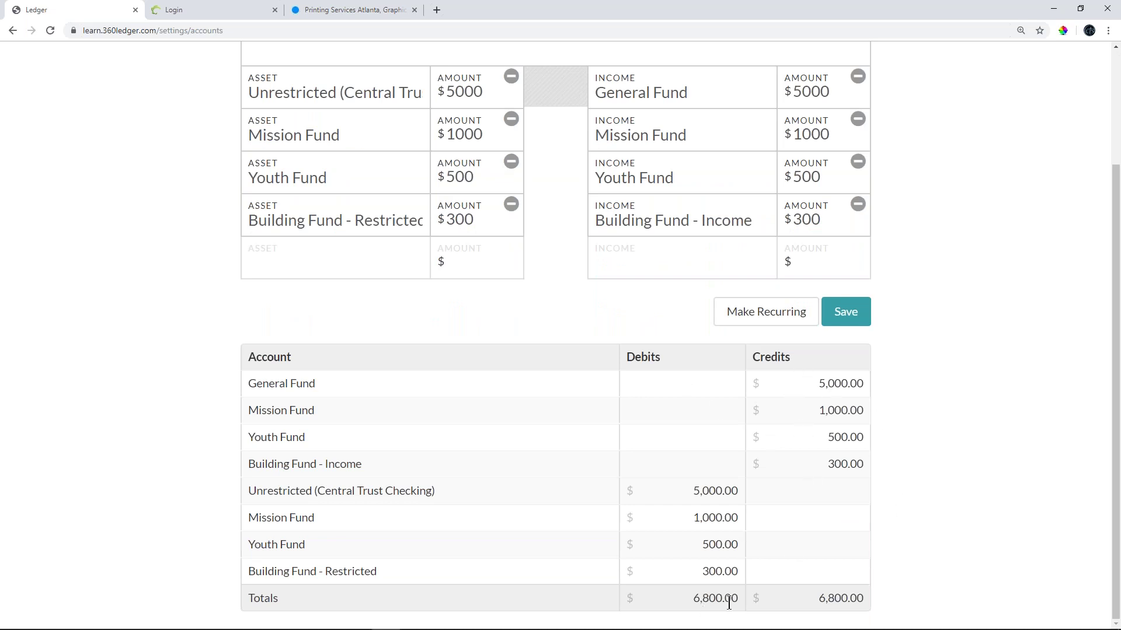
pyautogui.scroll(3, 886, 350)
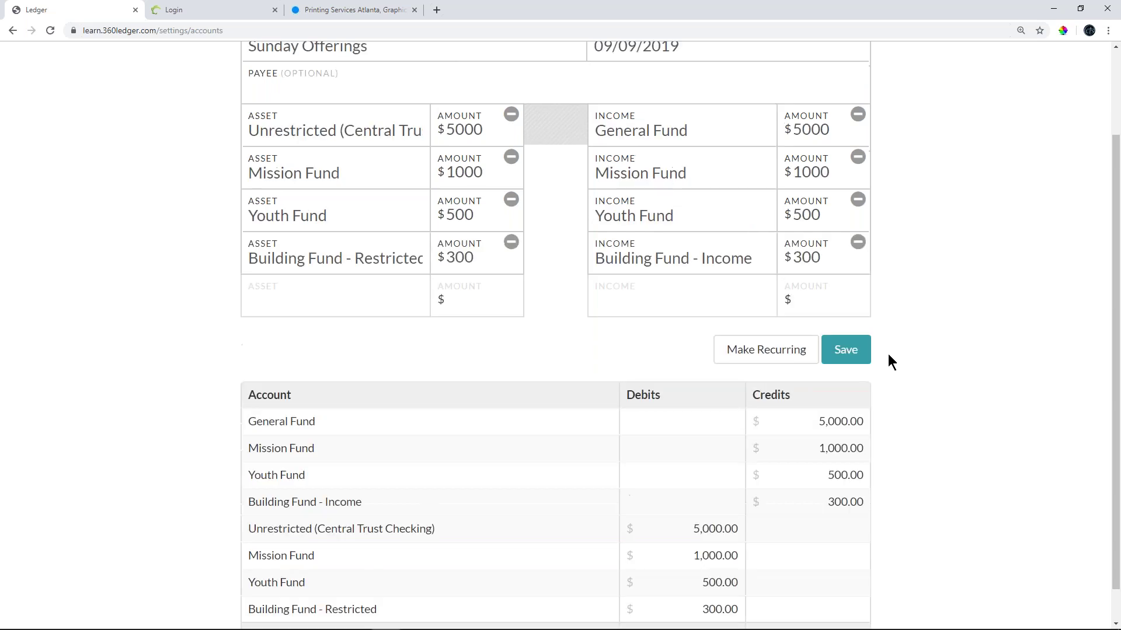
pyautogui.click(846, 462)
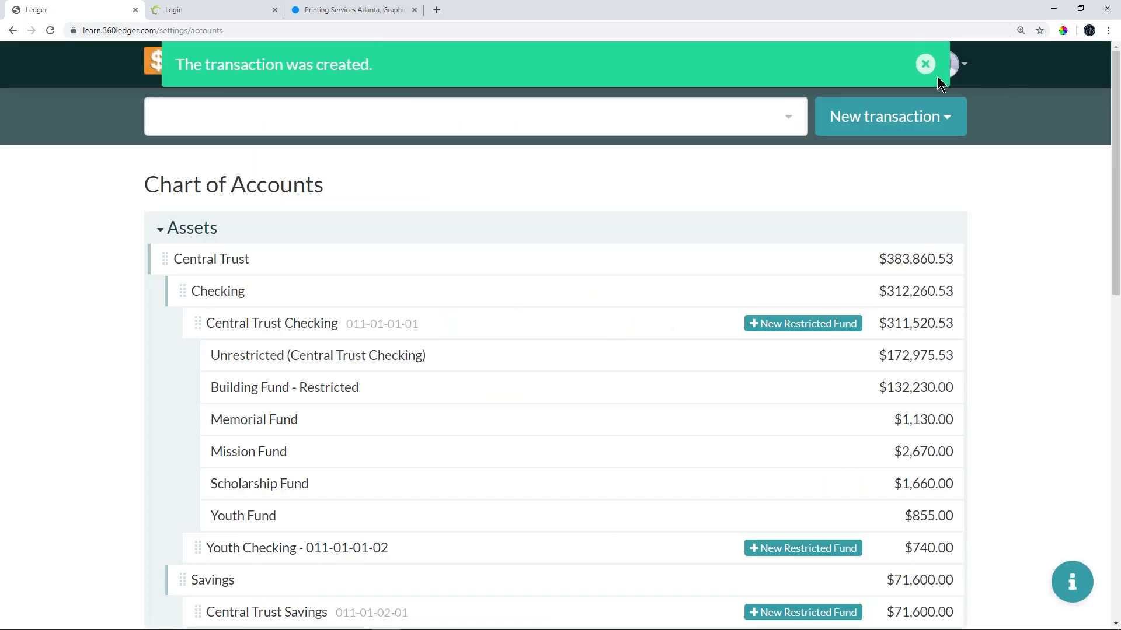
# Step: Check the Unrestricted (Central Trust Checking) register, then reopen the 9/9/19 deposit for editing
pyautogui.click(926, 64)
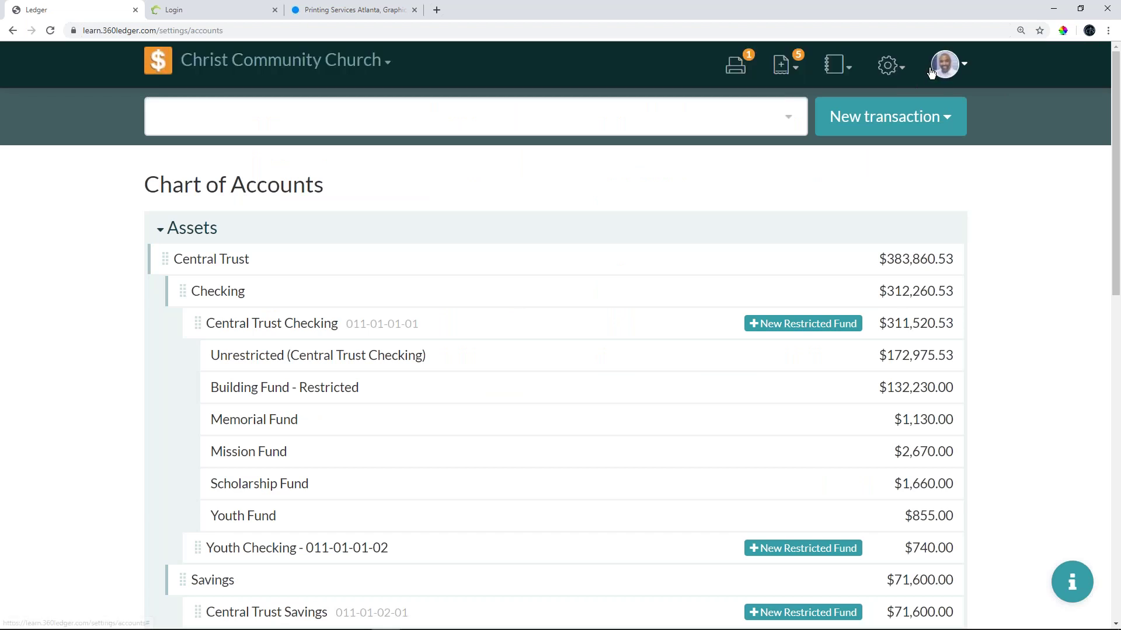
pyautogui.click(157, 61)
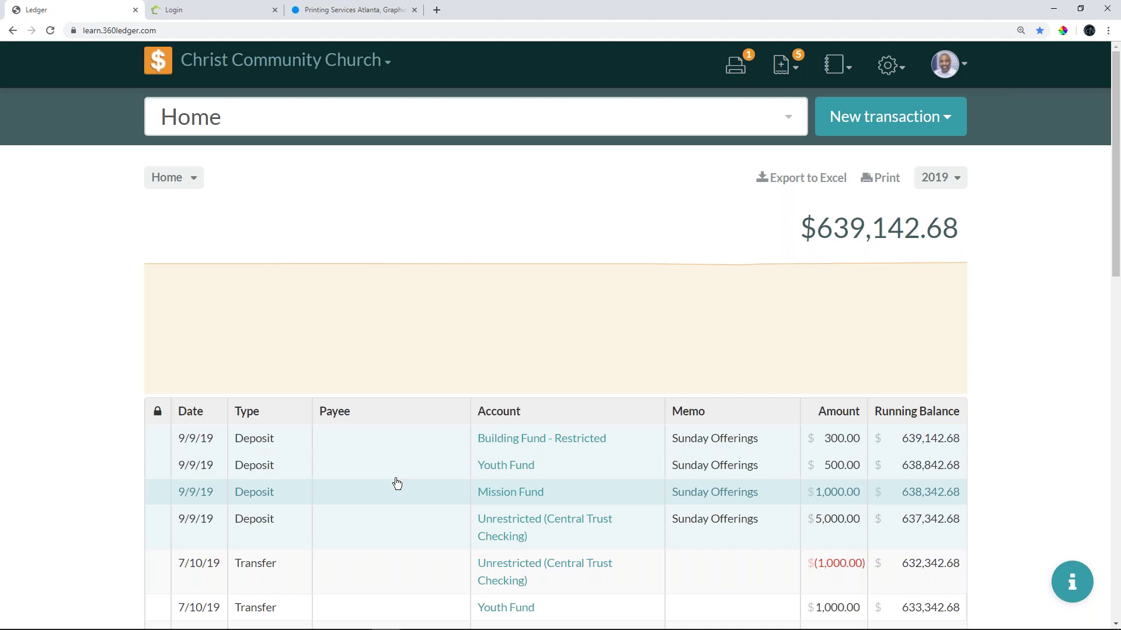
pyautogui.scroll(-3, 391, 476)
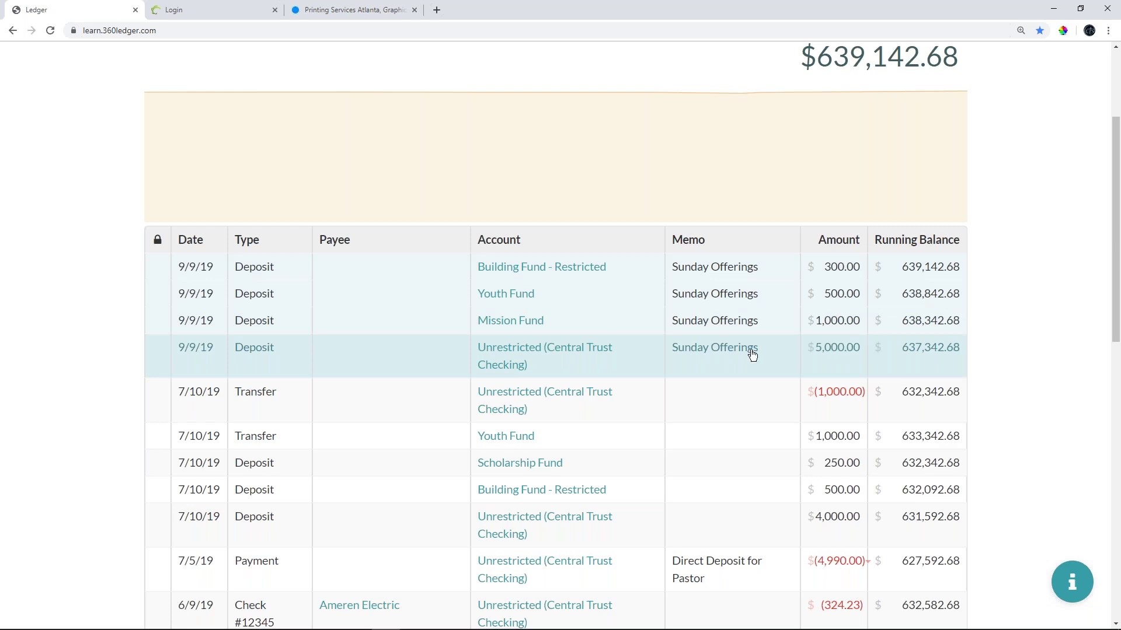
pyautogui.click(554, 352)
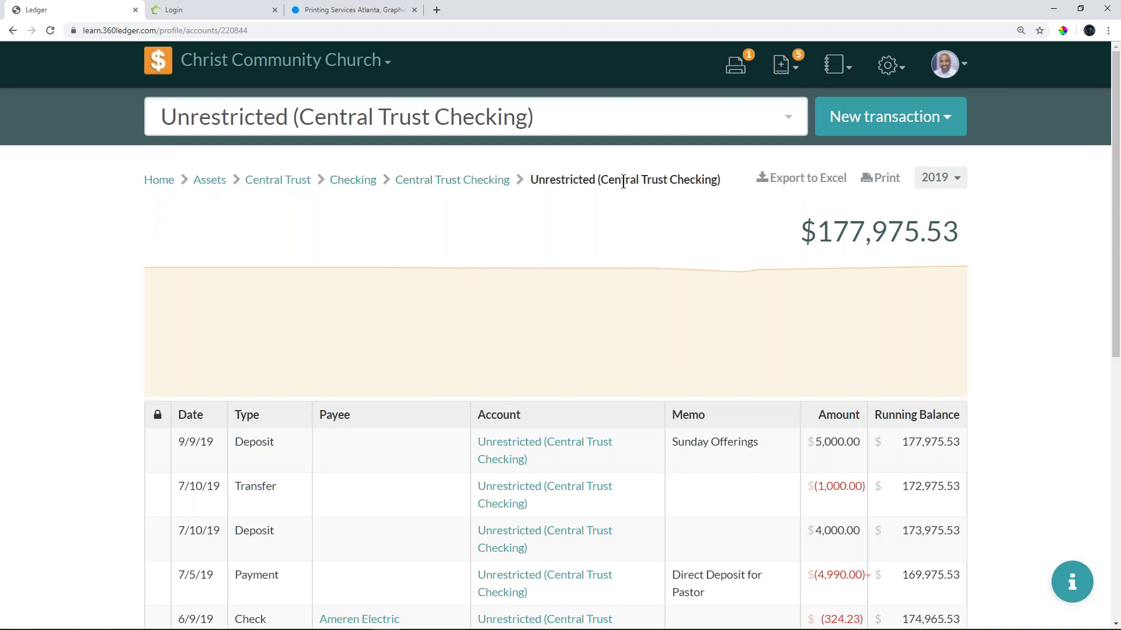
pyautogui.click(13, 32)
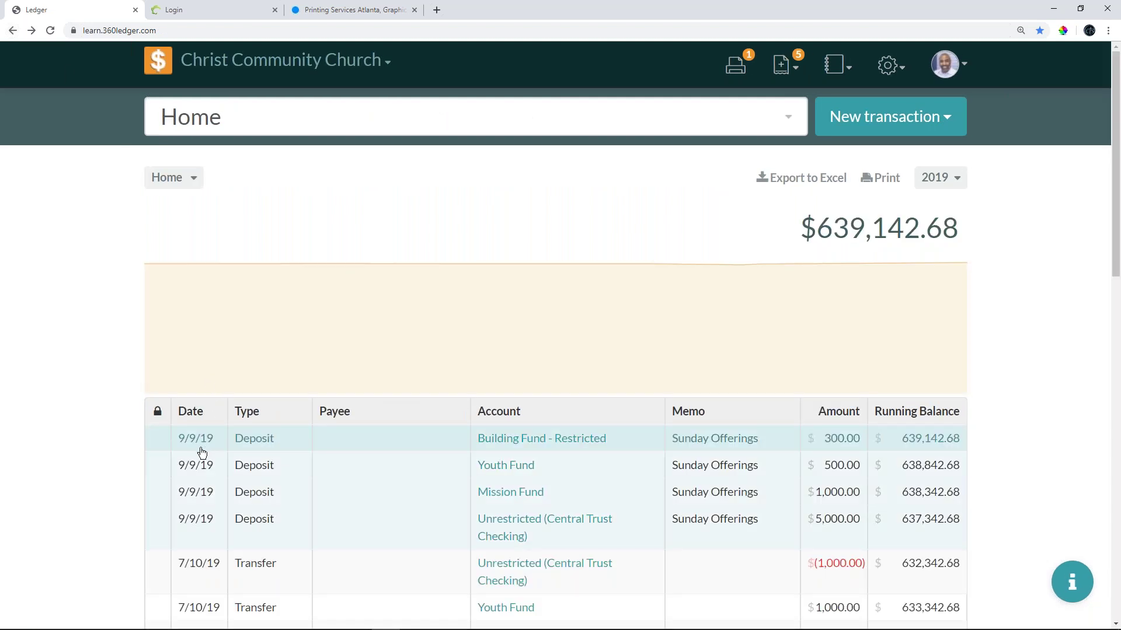
pyautogui.click(195, 444)
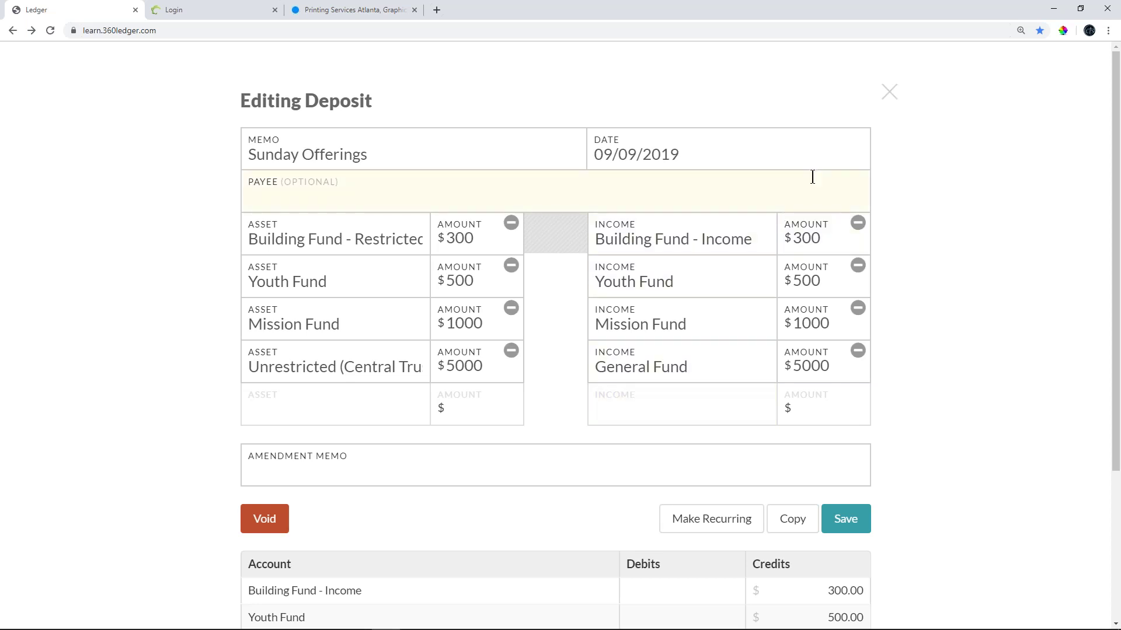
# Step: Close the deposit editor unchanged and review the Home register's 9/9/19 Sunday Offerings lines
pyautogui.click(888, 91)
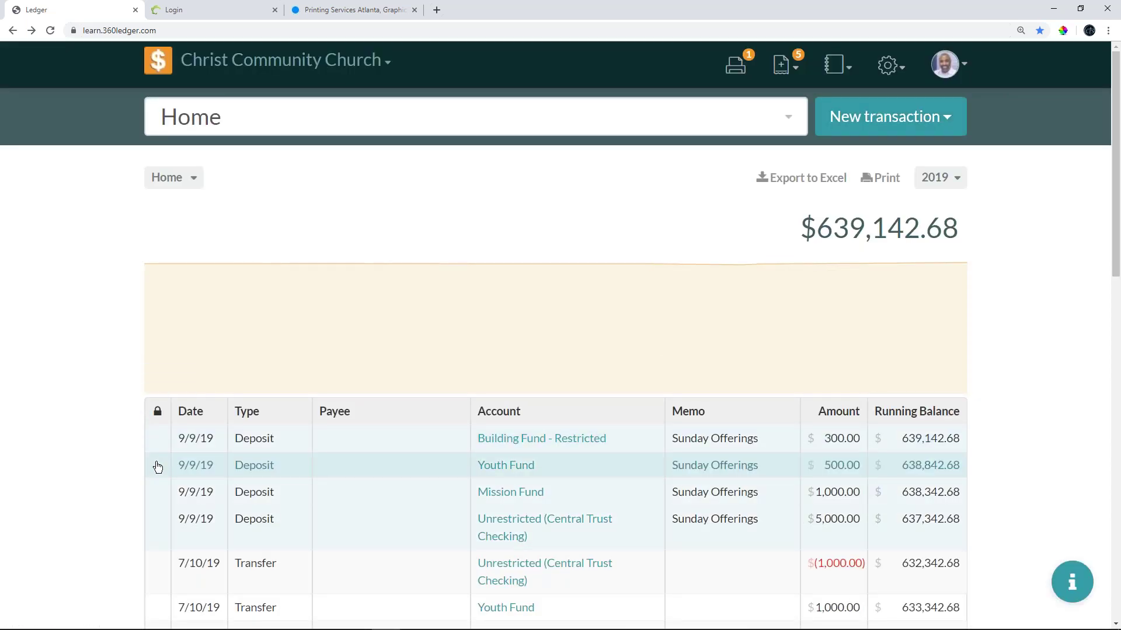
pyautogui.scroll(-3, 154, 464)
pyautogui.scroll(-5, 161, 478)
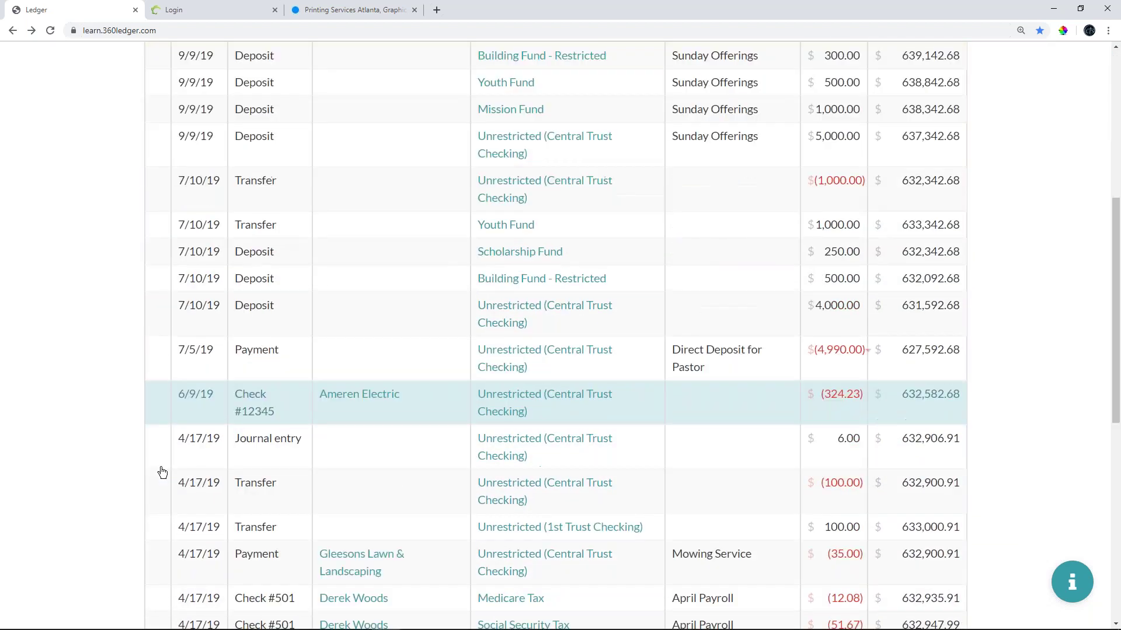
pyautogui.scroll(5, 160, 468)
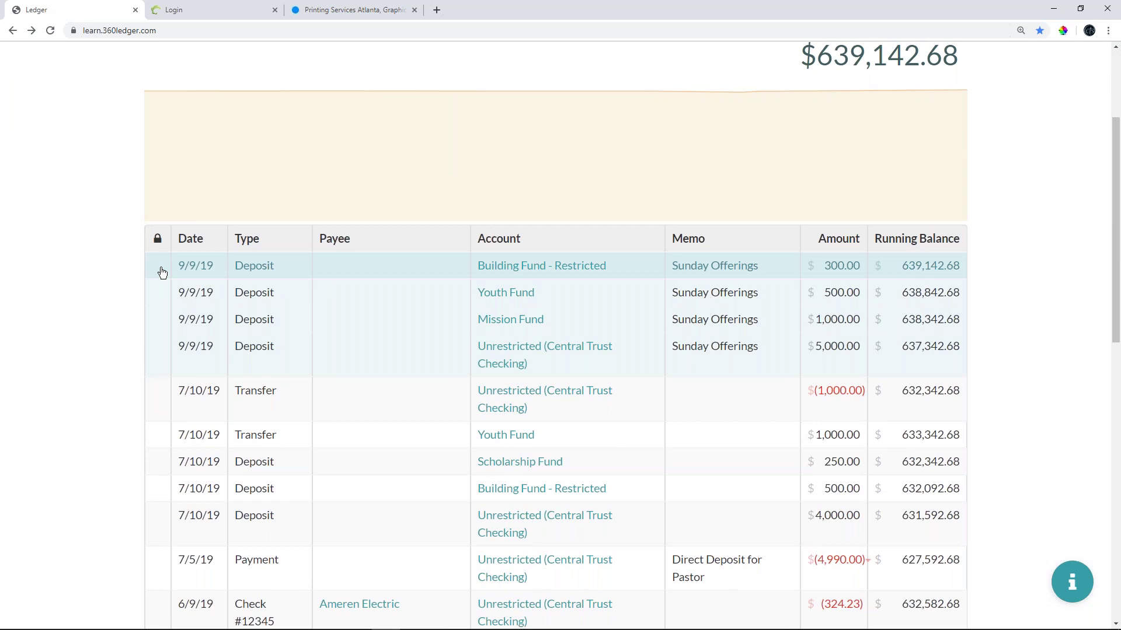
pyautogui.scroll(-8, 161, 274)
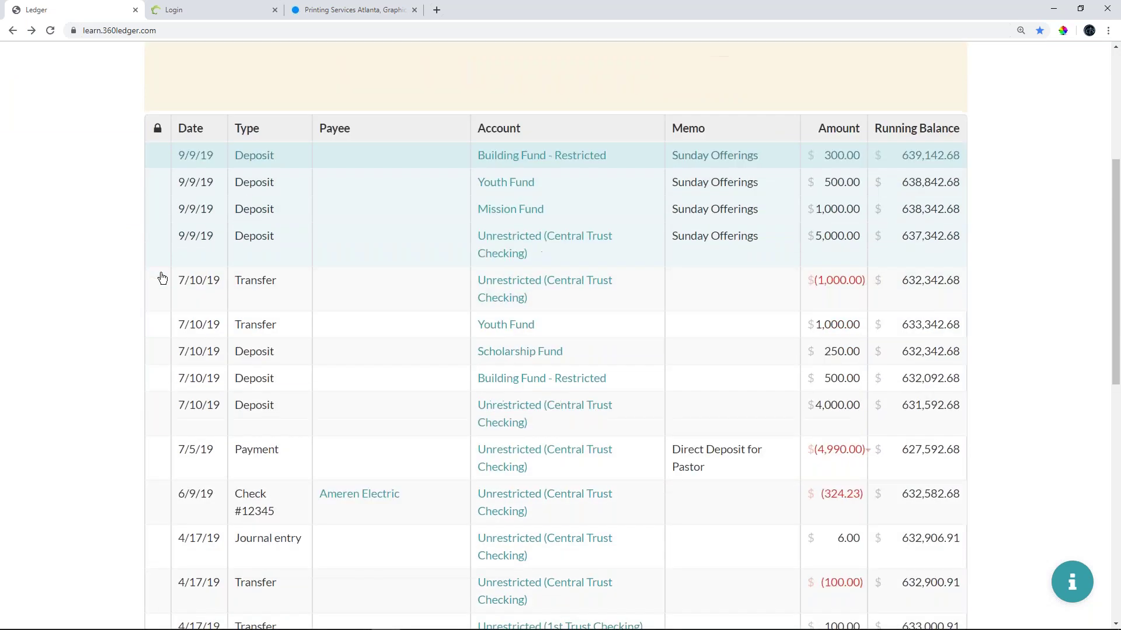
pyautogui.scroll(-4, 162, 281)
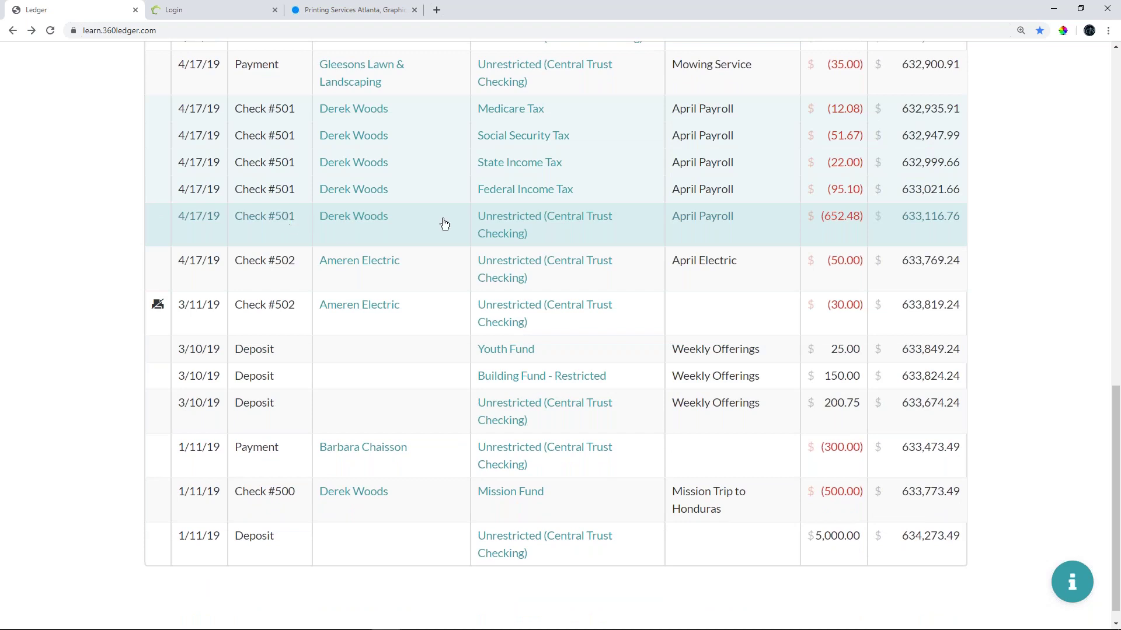
pyautogui.scroll(3, 445, 224)
pyautogui.scroll(10, 445, 224)
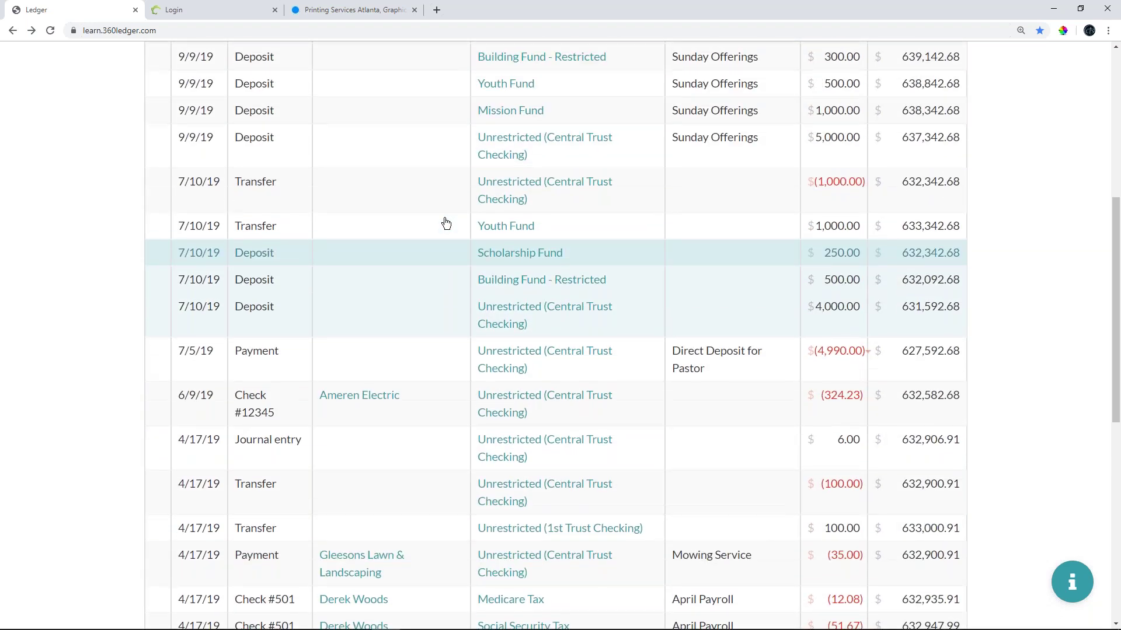
pyautogui.scroll(1, 443, 211)
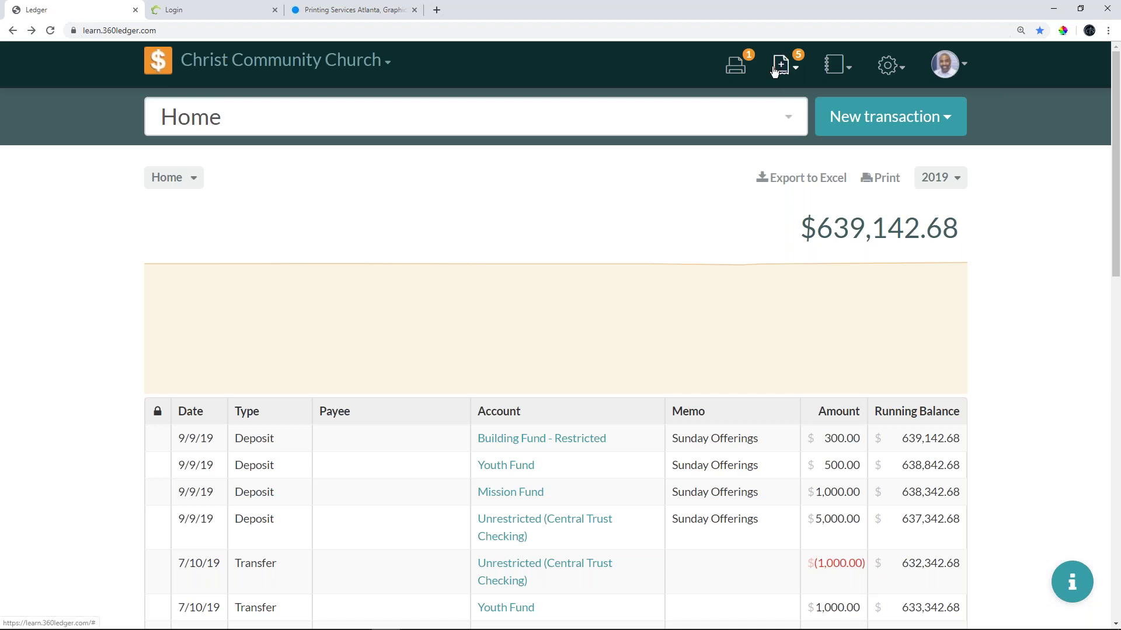
# Step: Sign in to Church360 Members and return to its people list
pyautogui.click(211, 19)
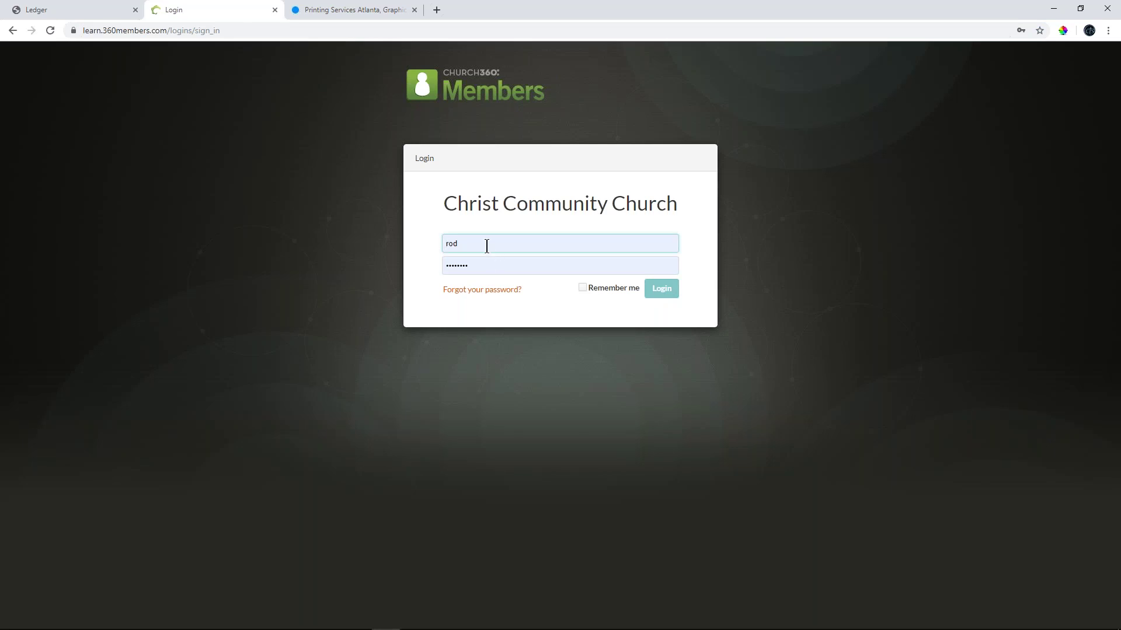
pyautogui.click(668, 296)
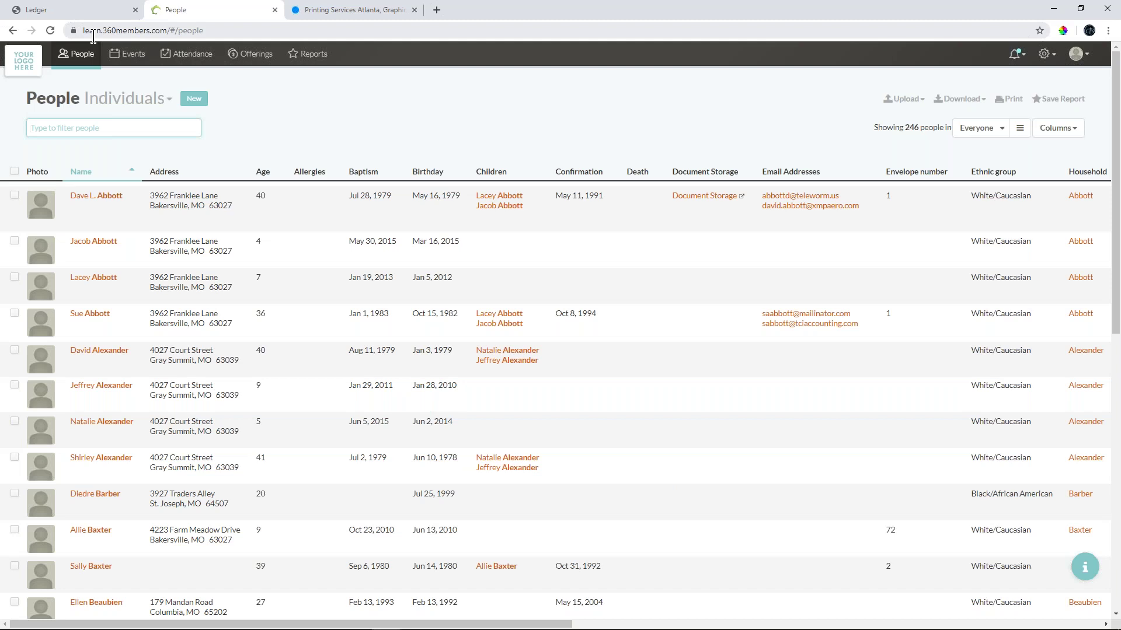
pyautogui.click(80, 12)
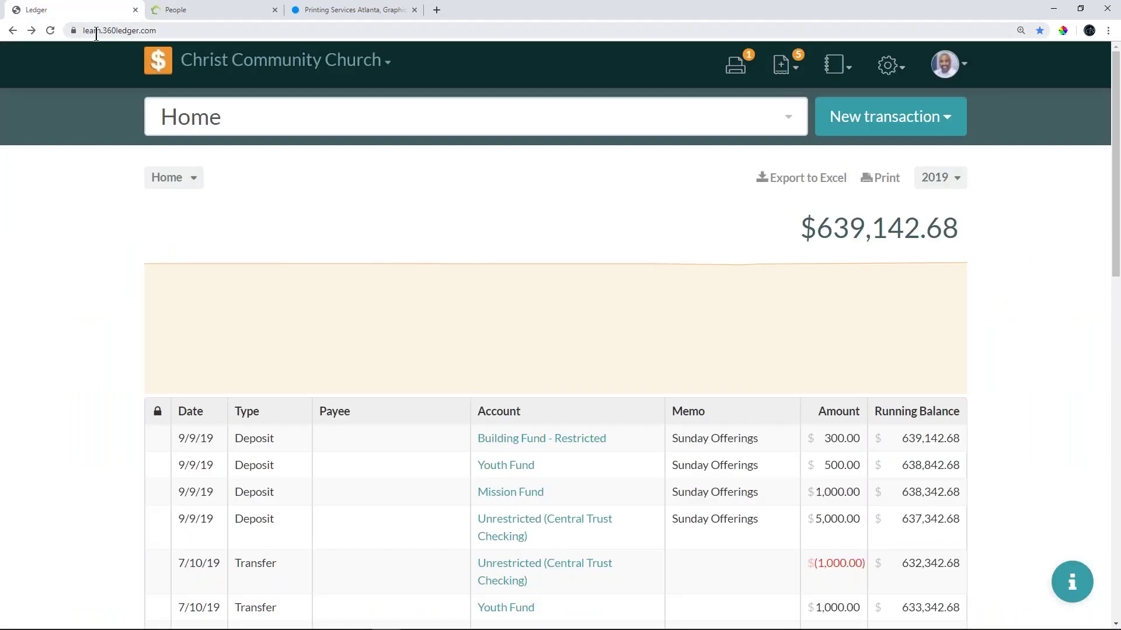
pyautogui.click(202, 15)
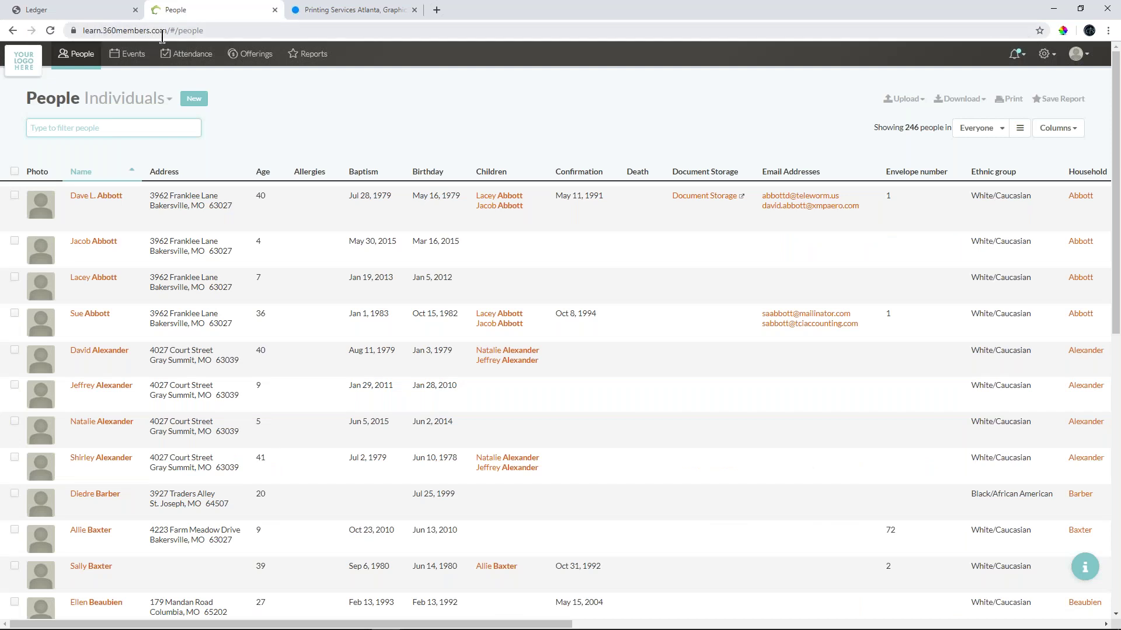
# Step: Open Offerings and move the timeline window to Jun 25 – Sep 23, 2019
pyautogui.click(254, 56)
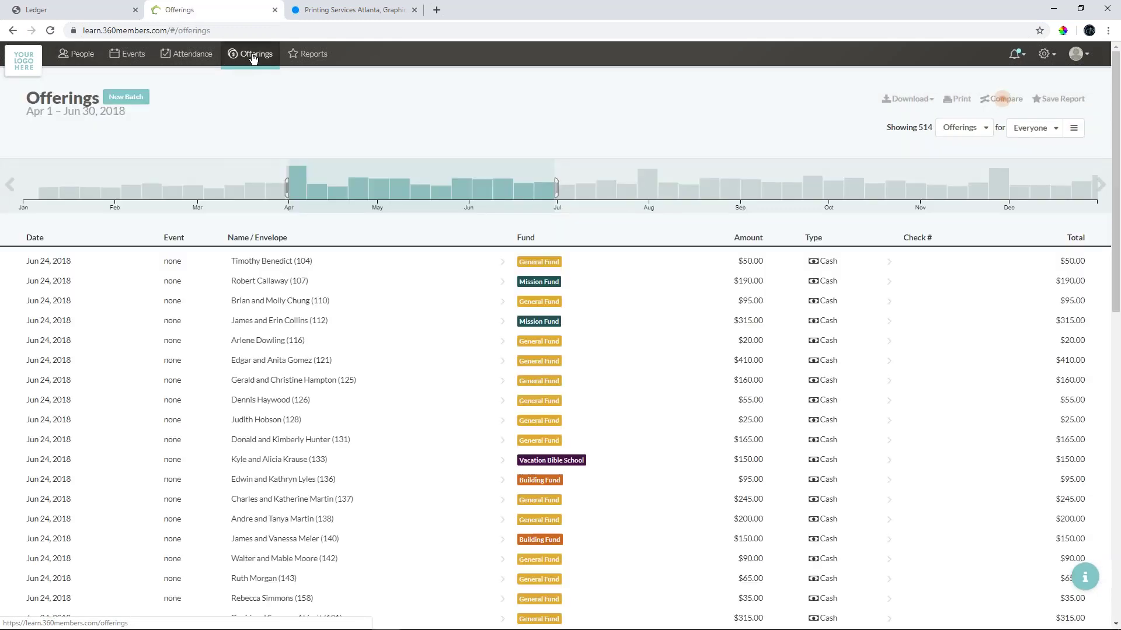
pyautogui.moveTo(426, 183); pyautogui.dragTo(776, 175)
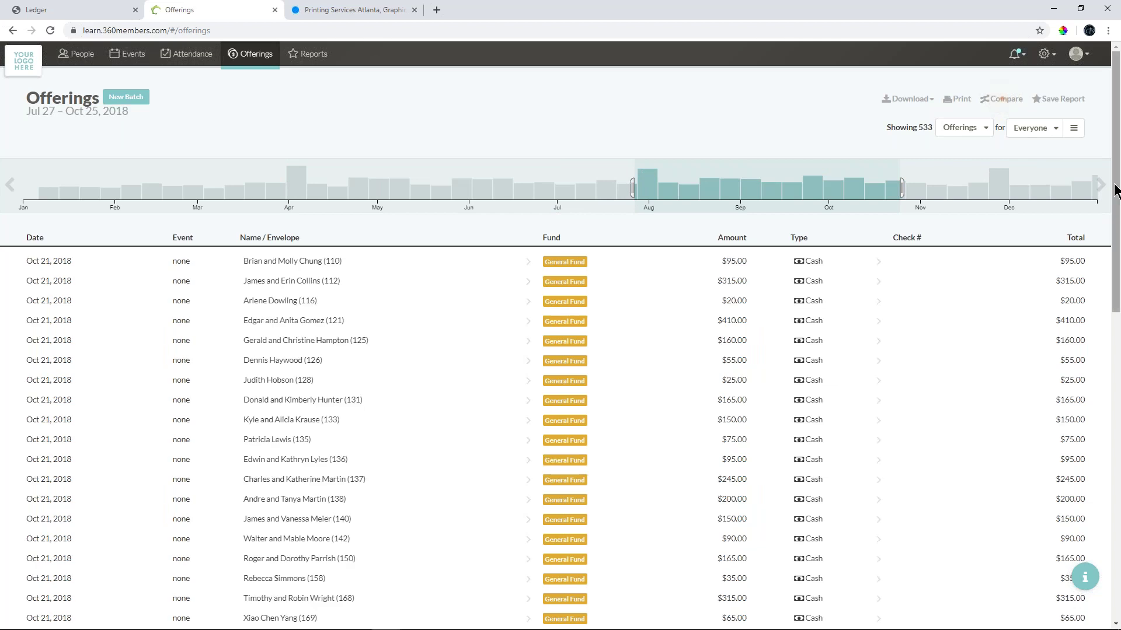
pyautogui.click(1102, 185)
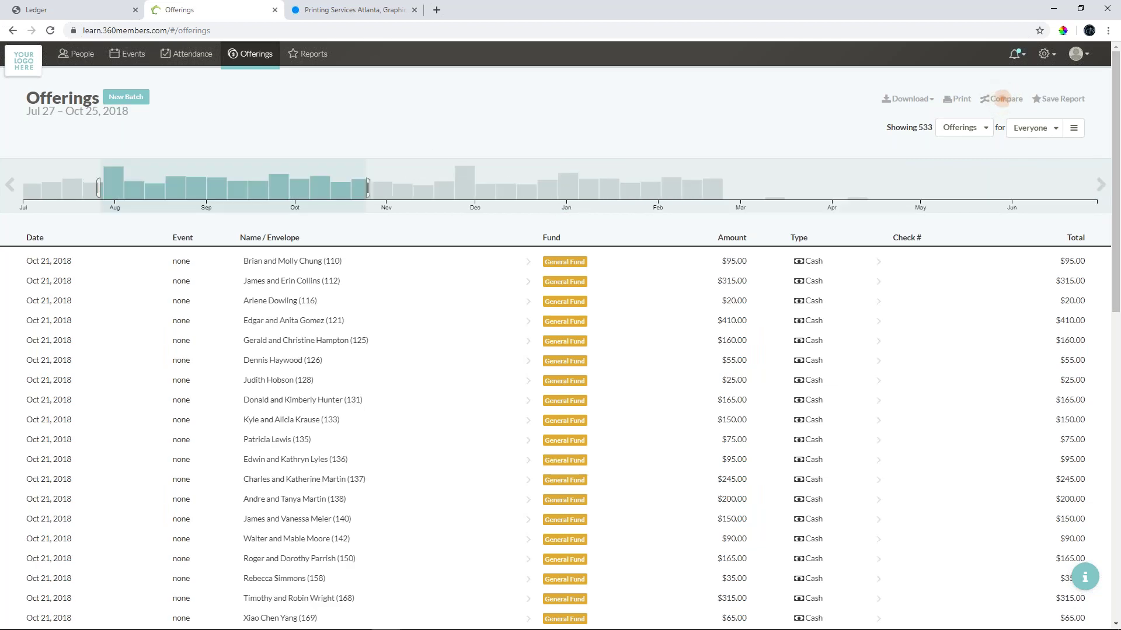
pyautogui.moveTo(265, 193); pyautogui.dragTo(931, 195)
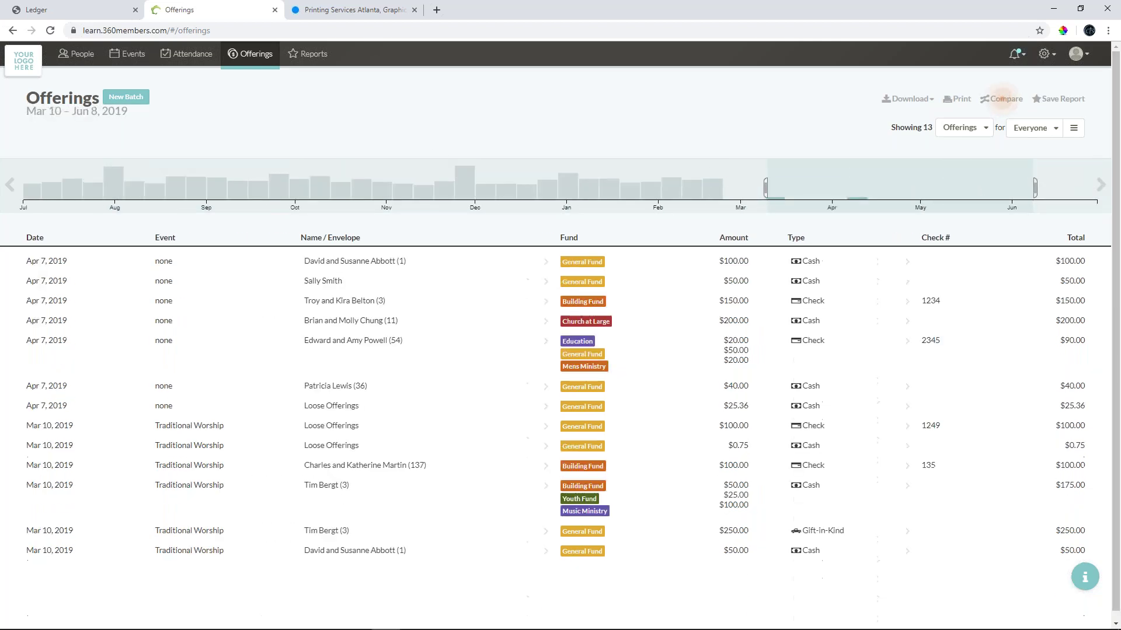
pyautogui.click(1101, 185)
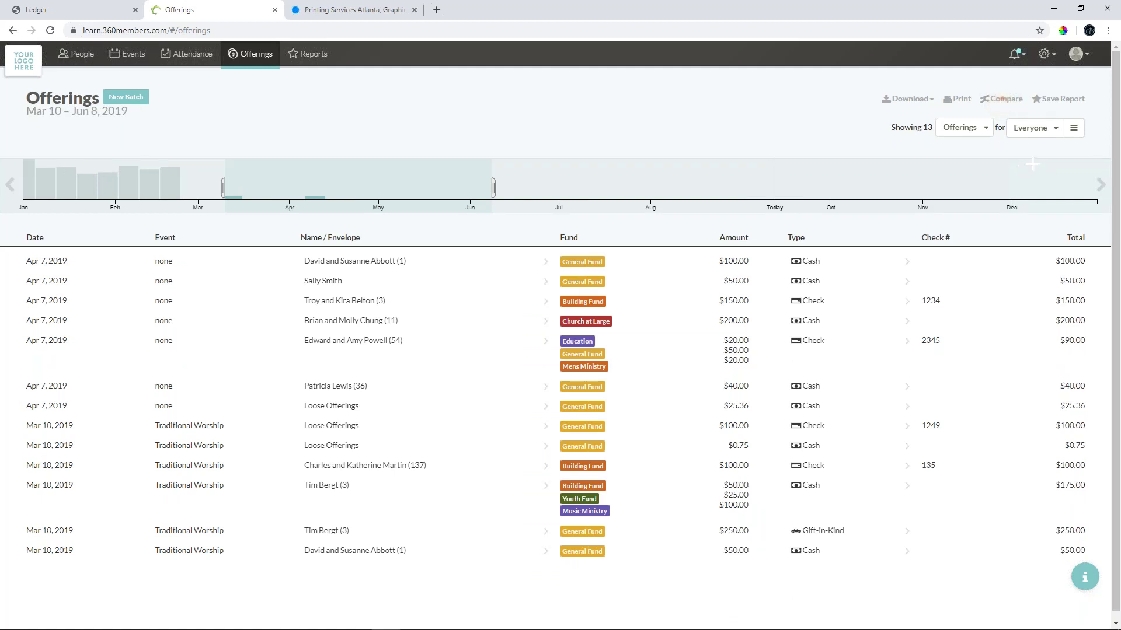
pyautogui.moveTo(420, 192); pyautogui.dragTo(737, 170)
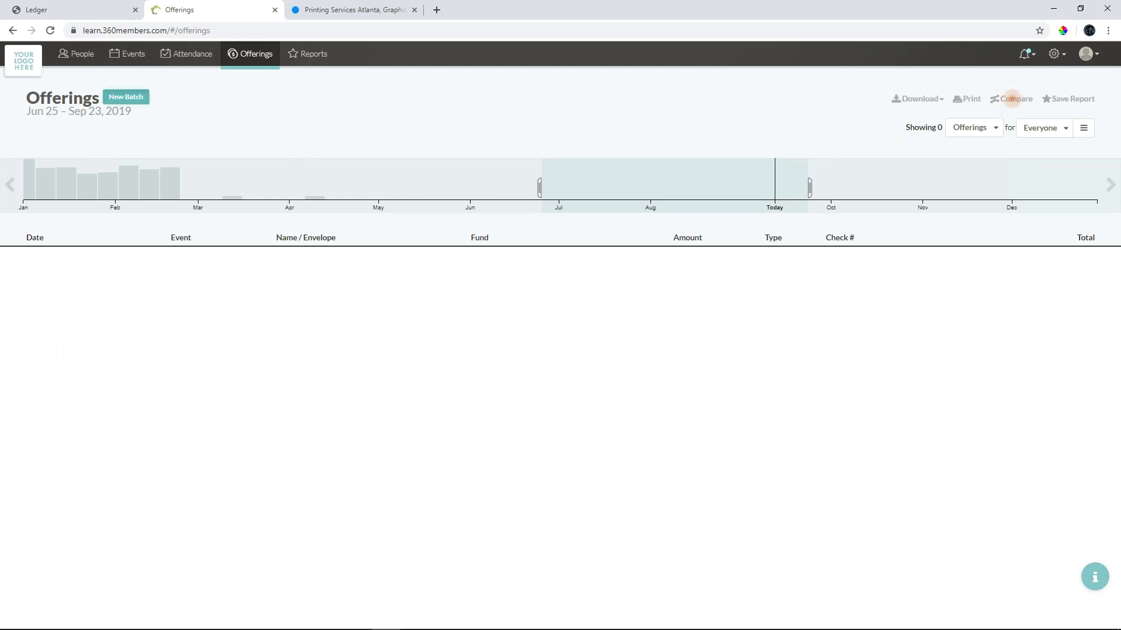
# Step: Create an offering batch dated Sep 8, 2019 for the Sunday Evening Service
pyautogui.click(121, 98)
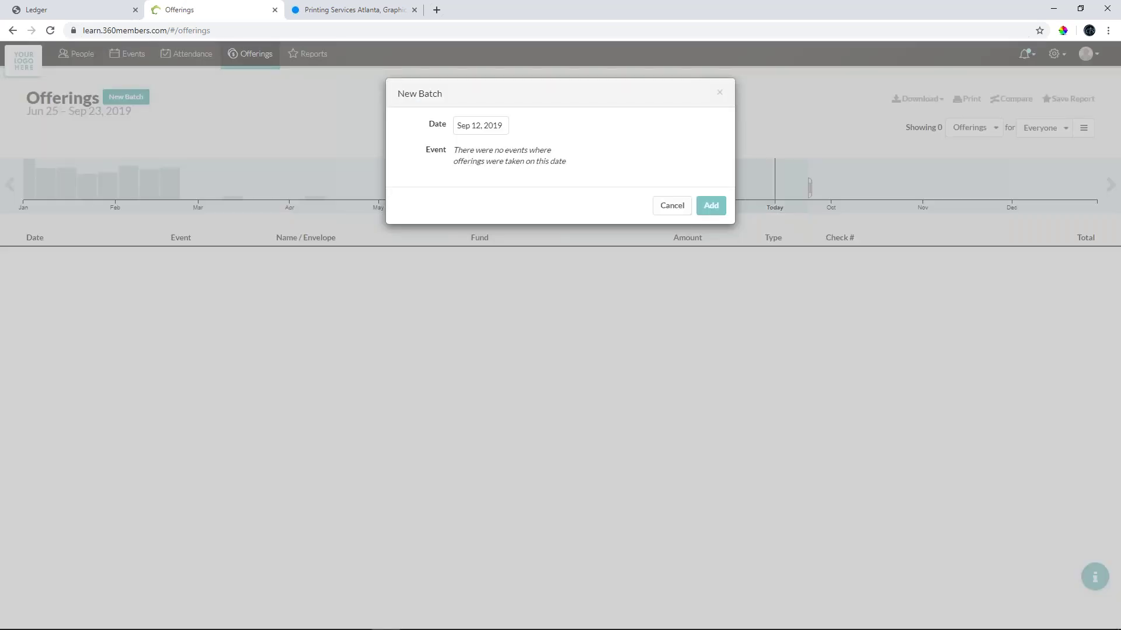
pyautogui.click(463, 128)
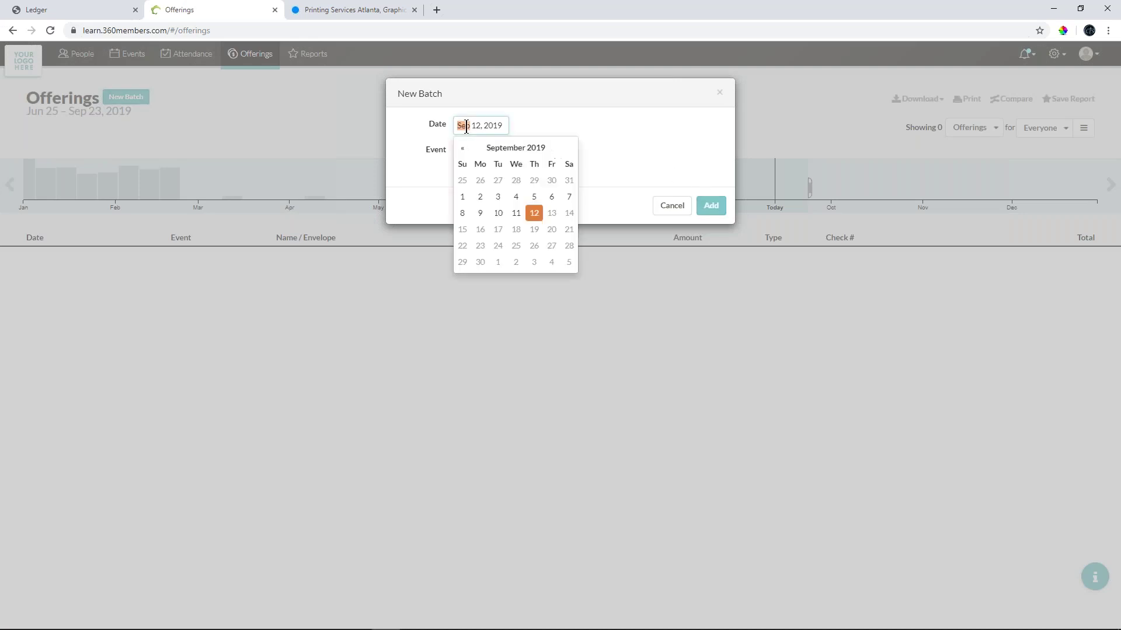
pyautogui.click(465, 214)
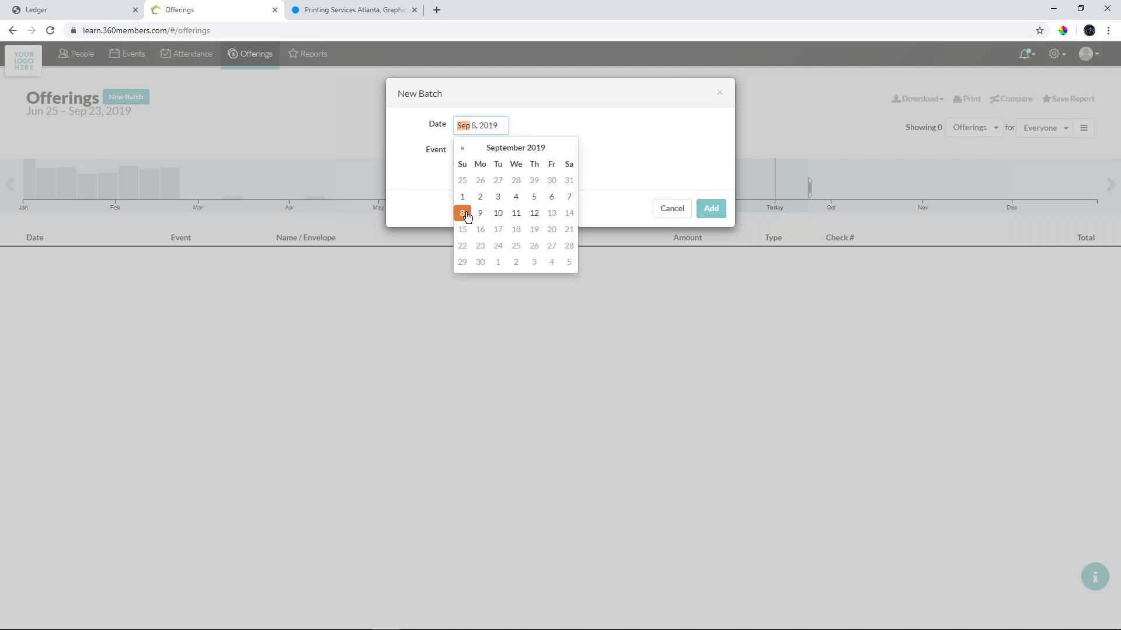
pyautogui.click(629, 181)
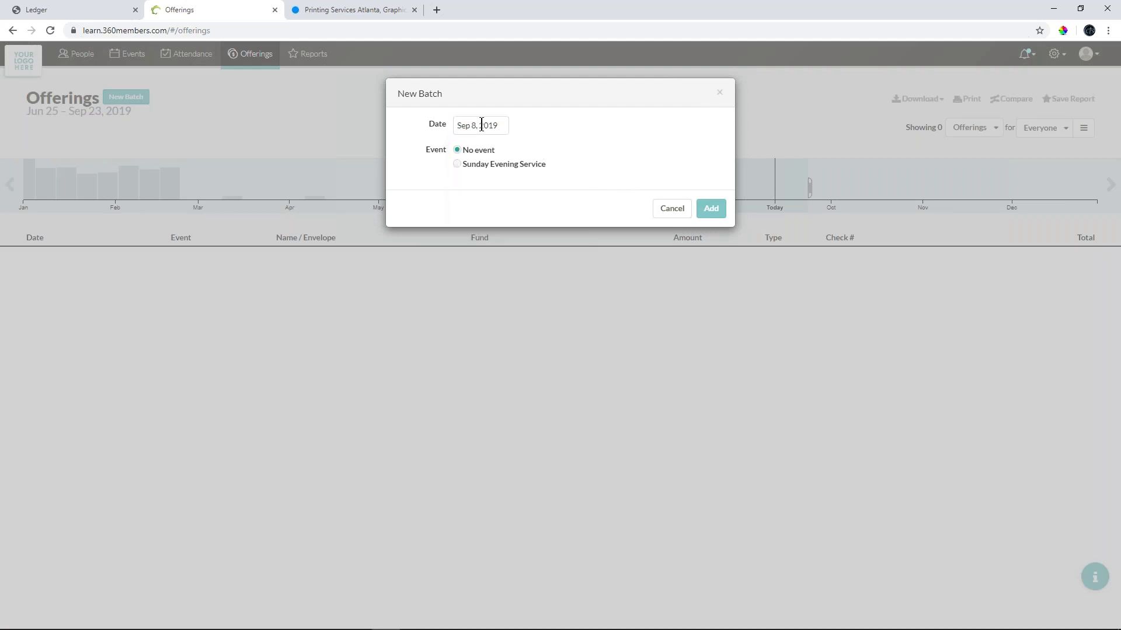
pyautogui.click(505, 165)
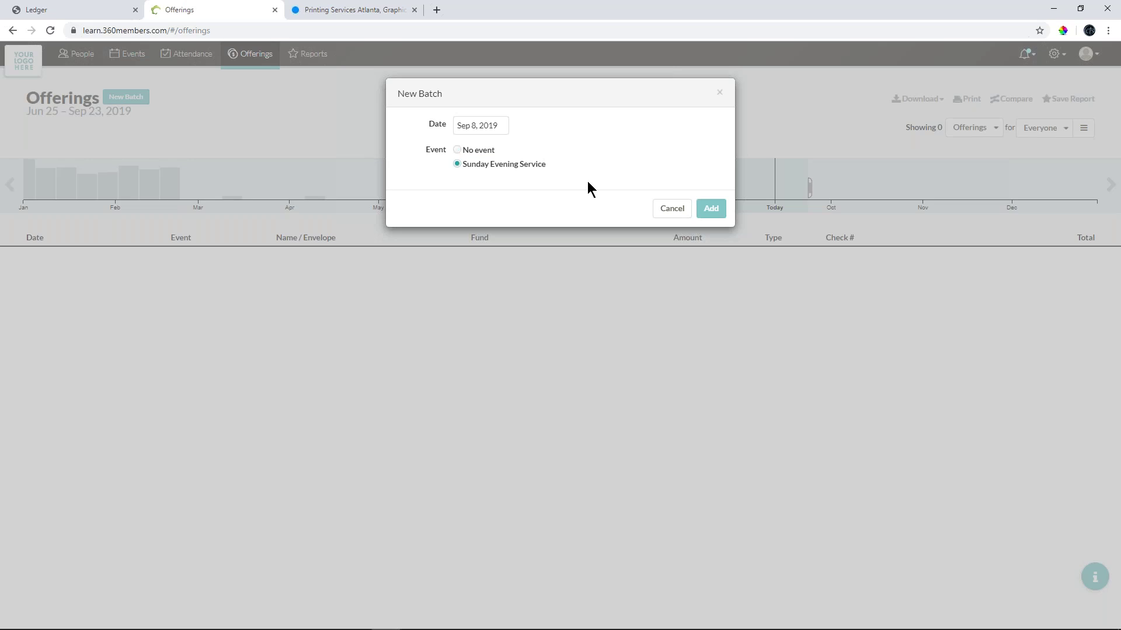
pyautogui.click(710, 210)
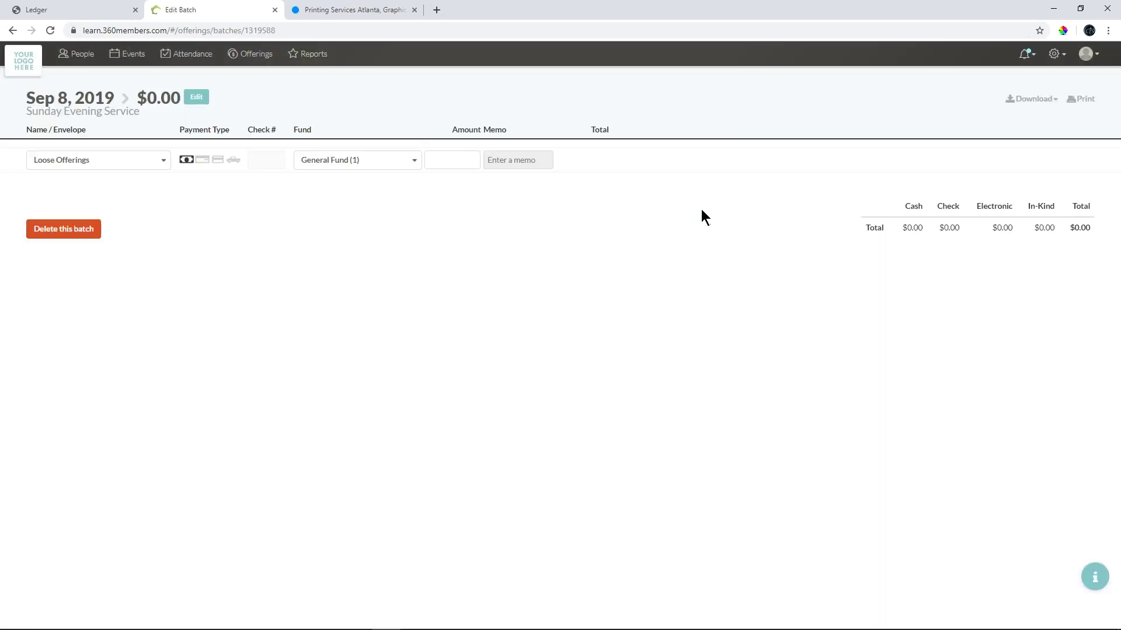
pyautogui.click(87, 161)
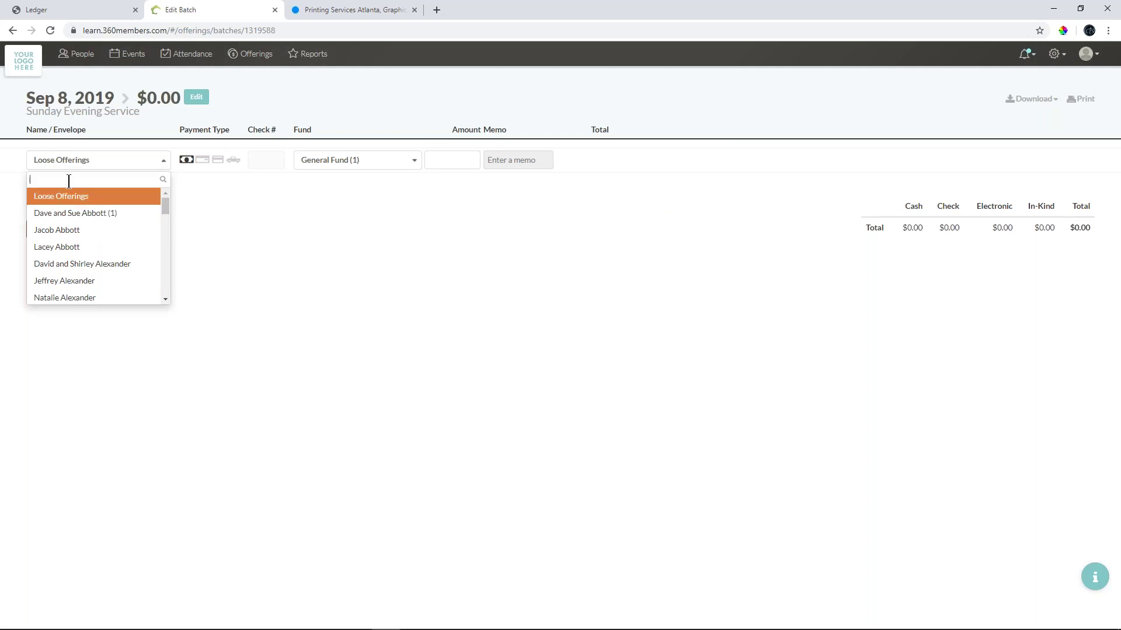
# Step: Record a $5,000 cash General Fund gift from the envelope 1 donor
pyautogui.write('1')
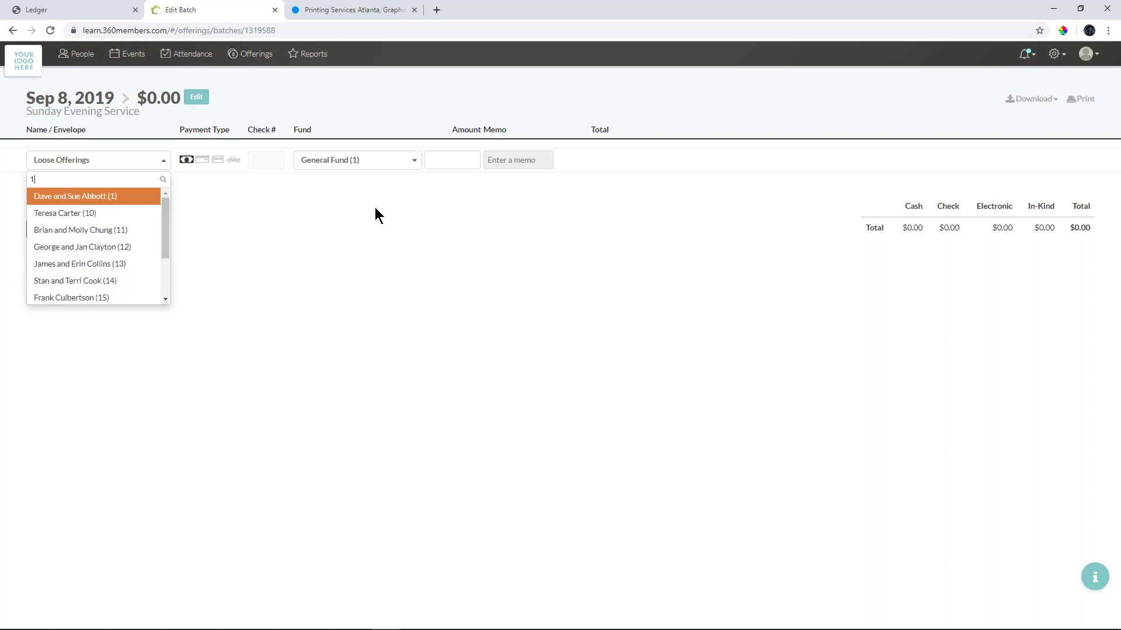
pyautogui.press('Tab')
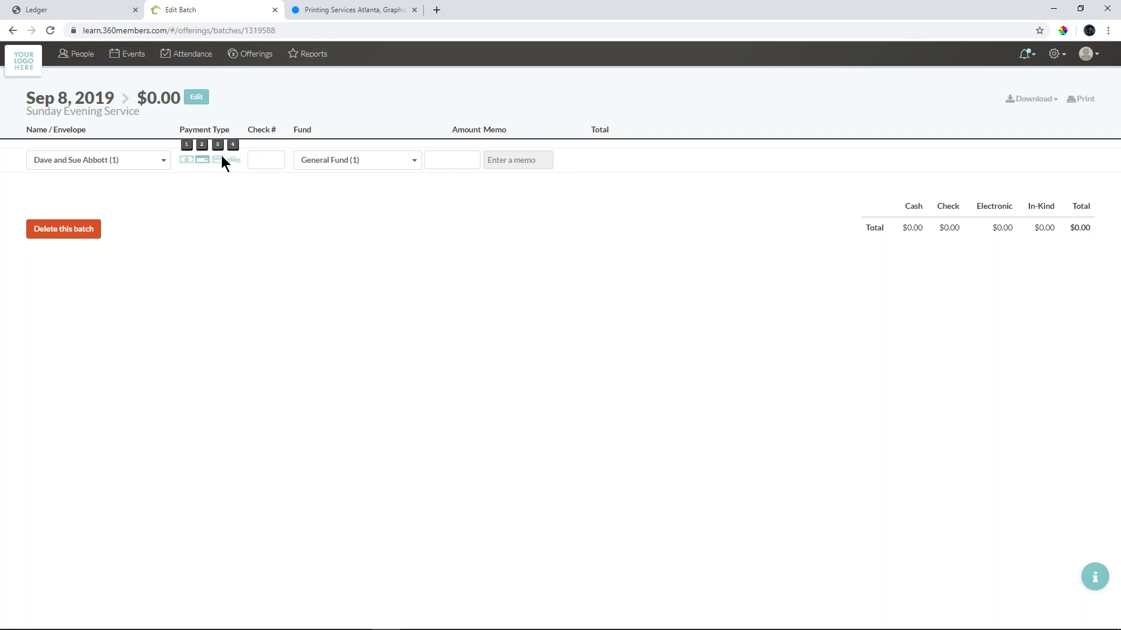
pyautogui.click(188, 159)
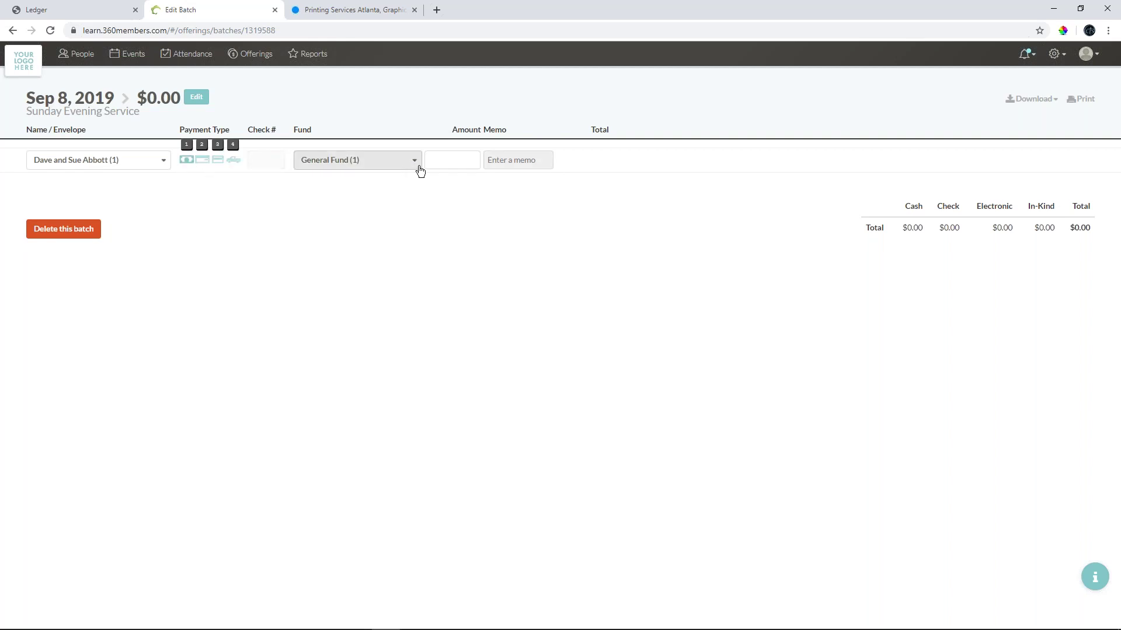
pyautogui.click(459, 164)
pyautogui.write('5000')
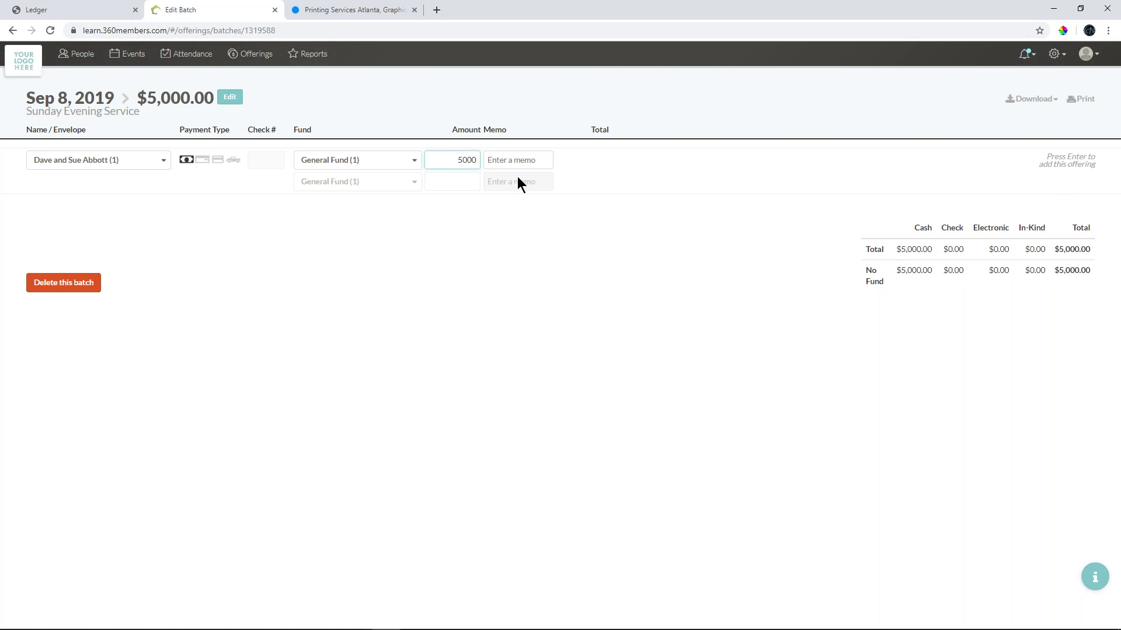
pyautogui.press('Return')
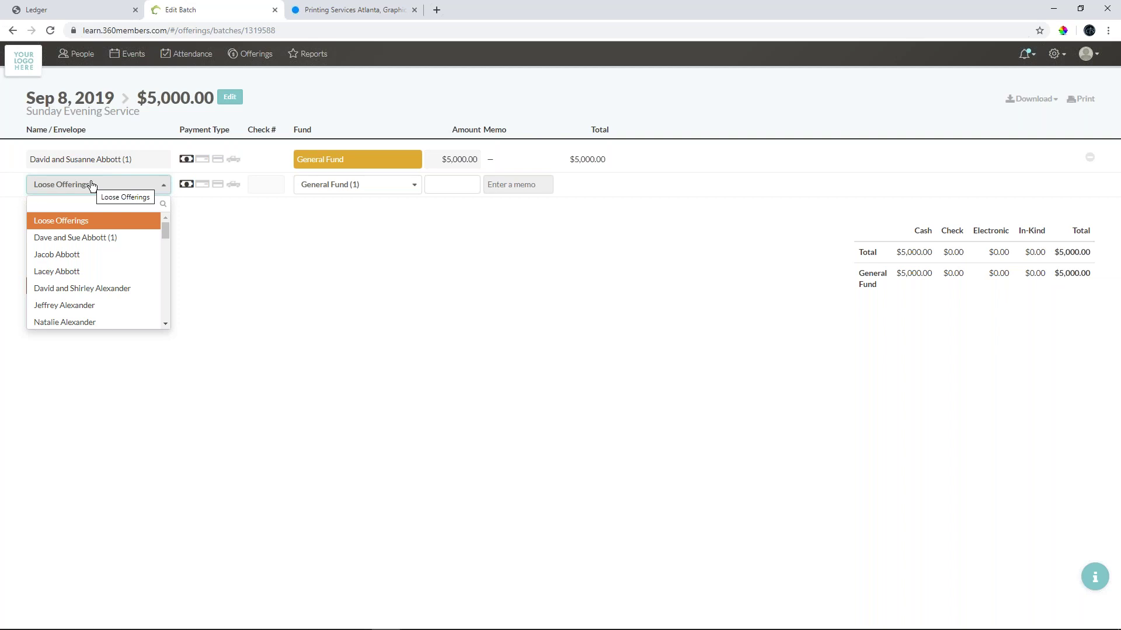
# Step: Add a $1,000 Mission Fund check offering (check 1234) from the envelope 2 donor
pyautogui.write('2')
pyautogui.press('Return')
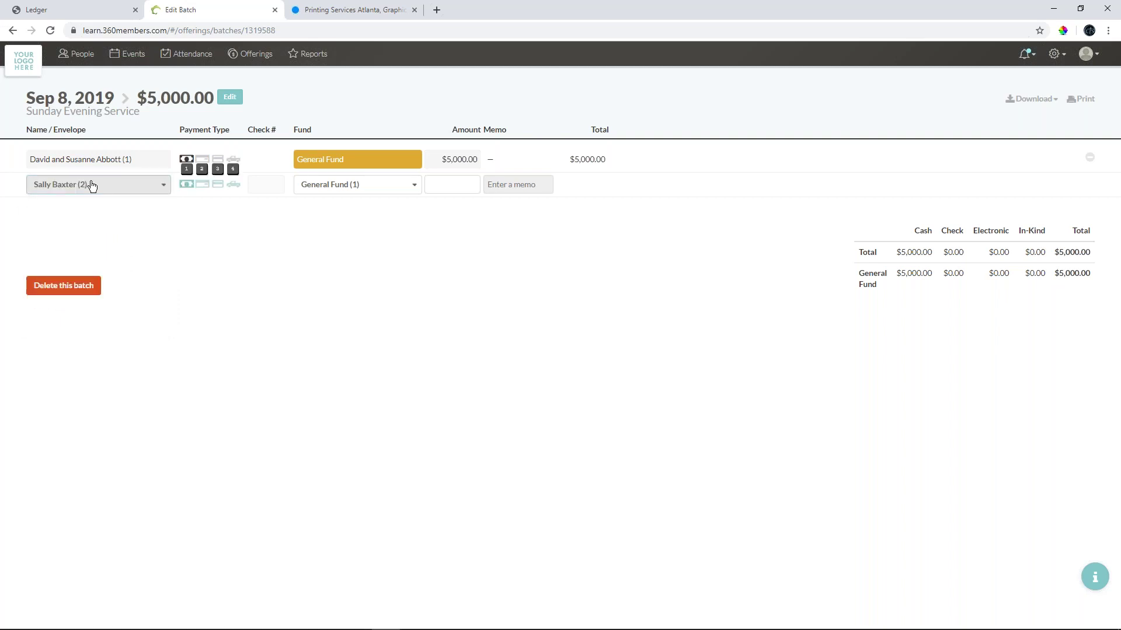
pyautogui.press('2')
pyautogui.press('Tab')
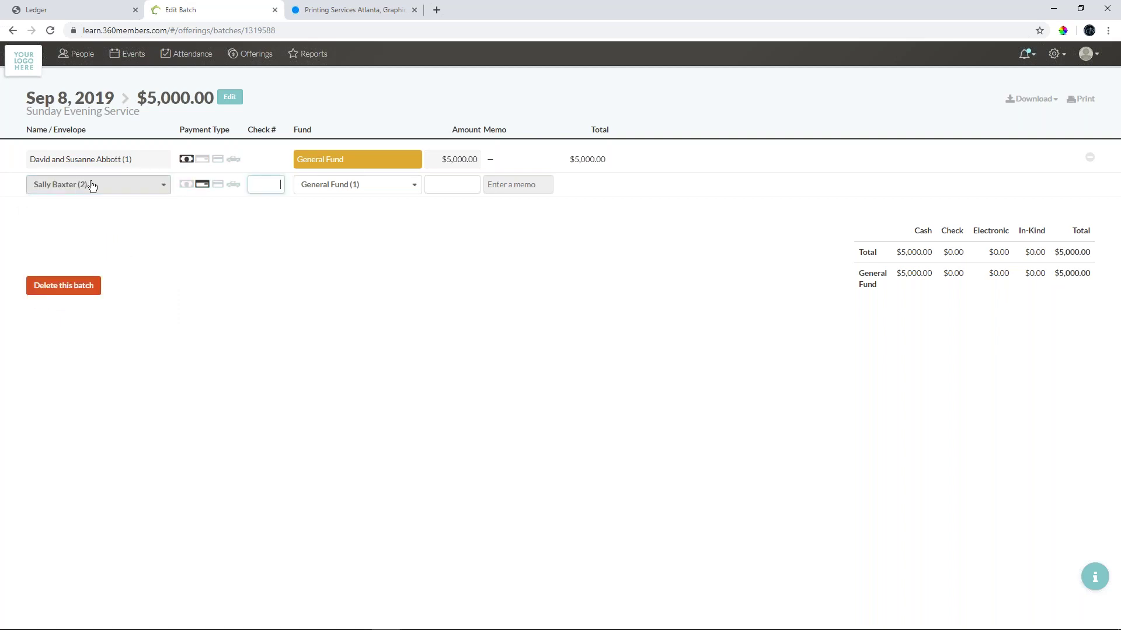
pyautogui.write('1234')
pyautogui.press('Tab')
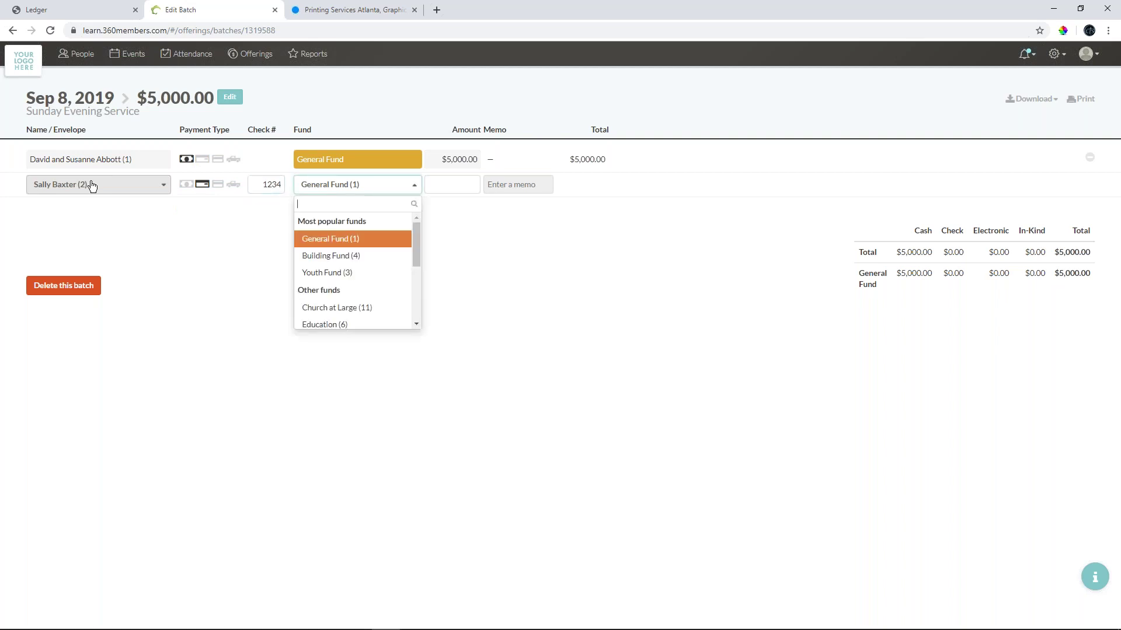
pyautogui.write('mission')
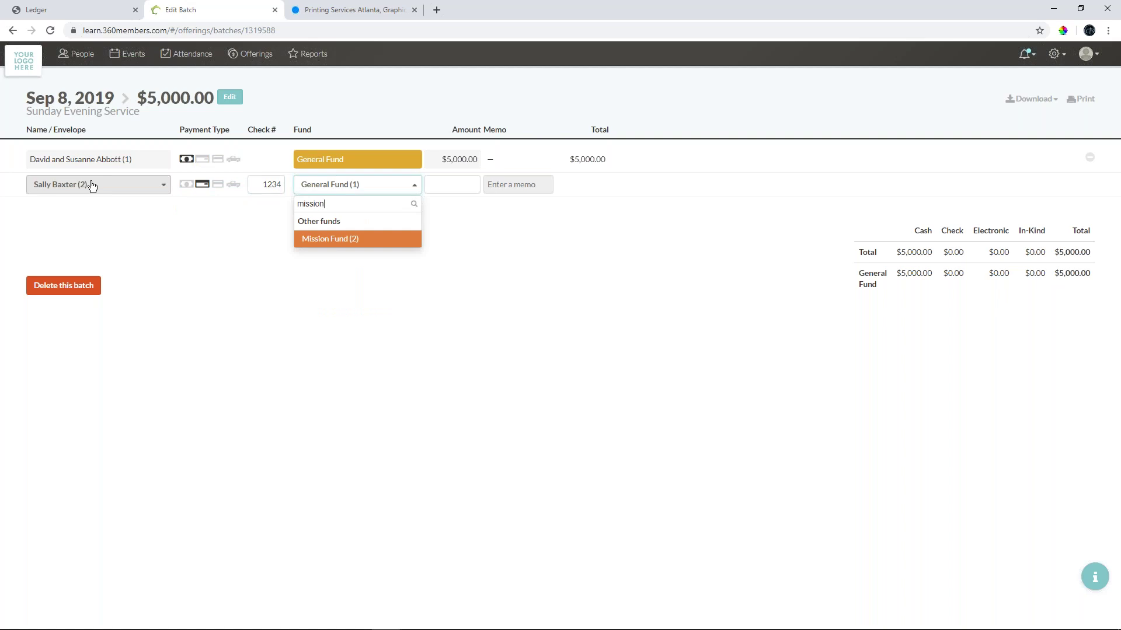
pyautogui.press('Tab')
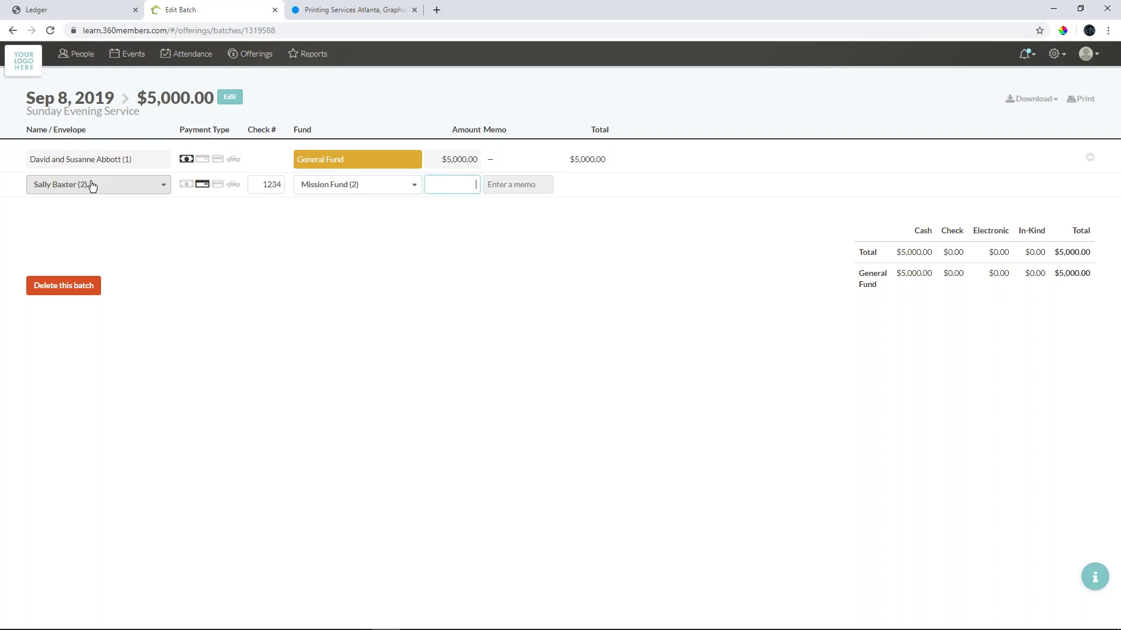
pyautogui.write('1,00')
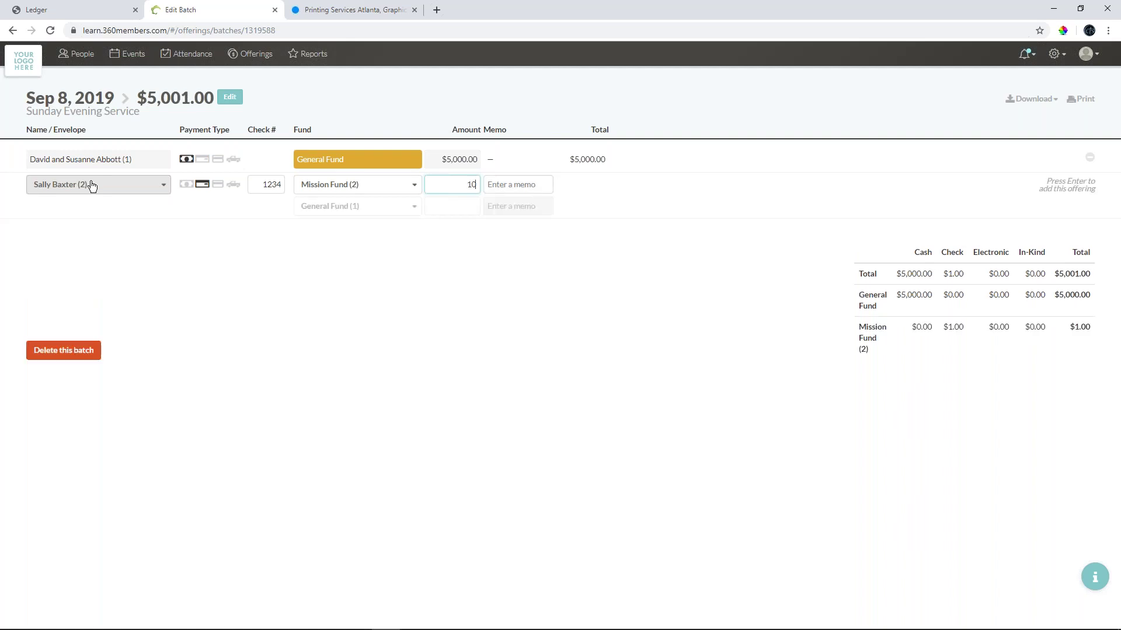
pyautogui.write('00')
pyautogui.press('Return')
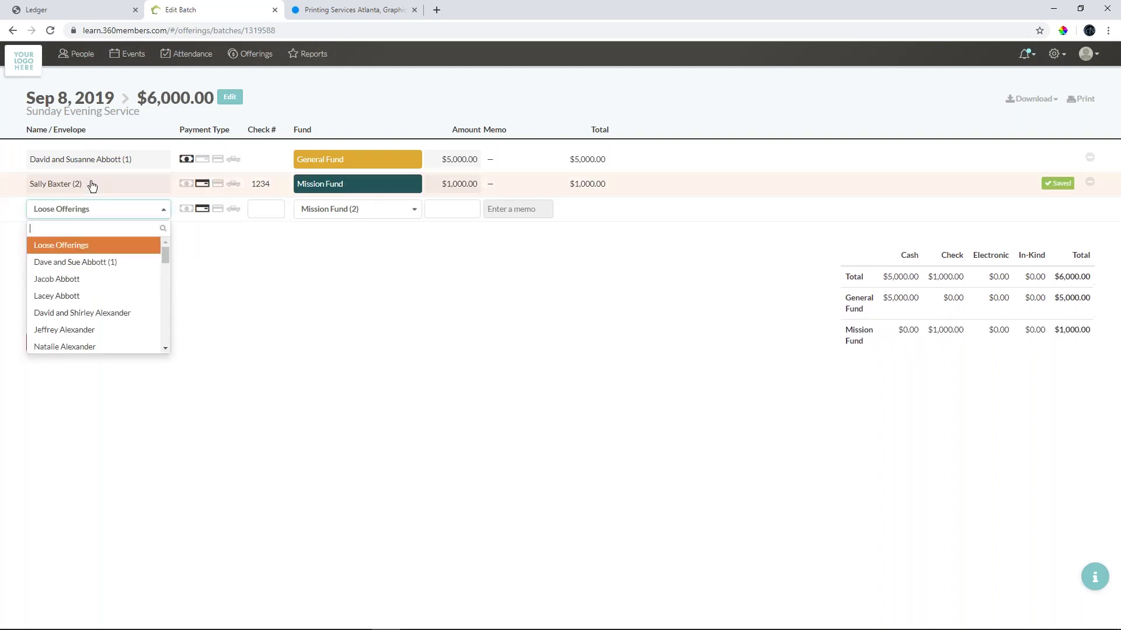
# Step: Add a $500 Youth Fund check offering (check 2234) from the envelope 3 donor
pyautogui.write('0')
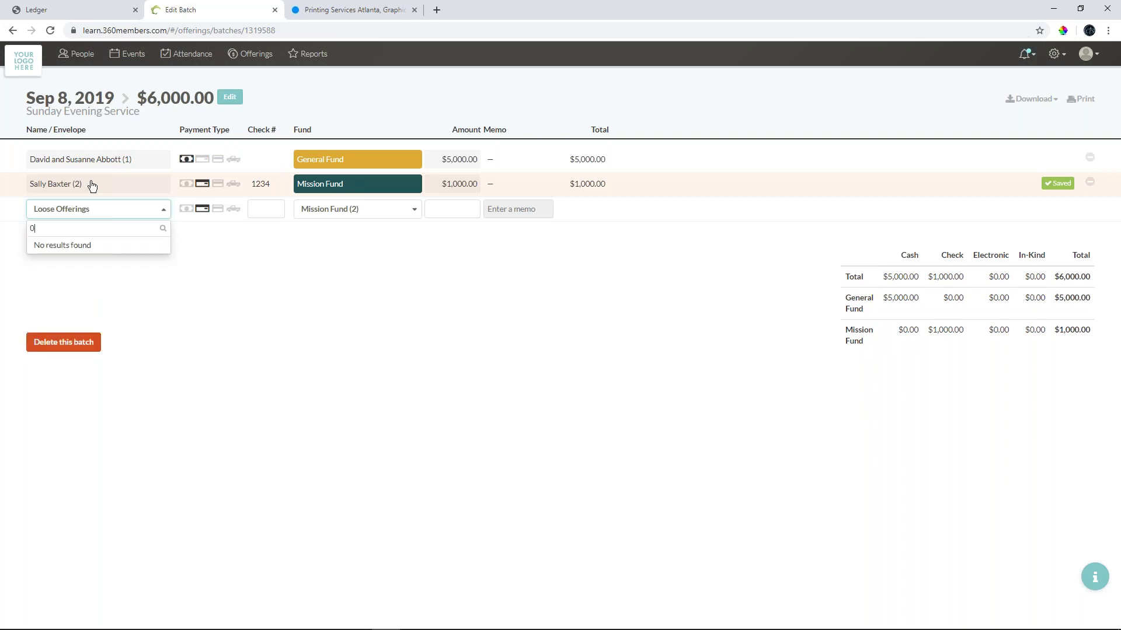
pyautogui.press('BackSpace')
pyautogui.write('3')
pyautogui.press('Tab')
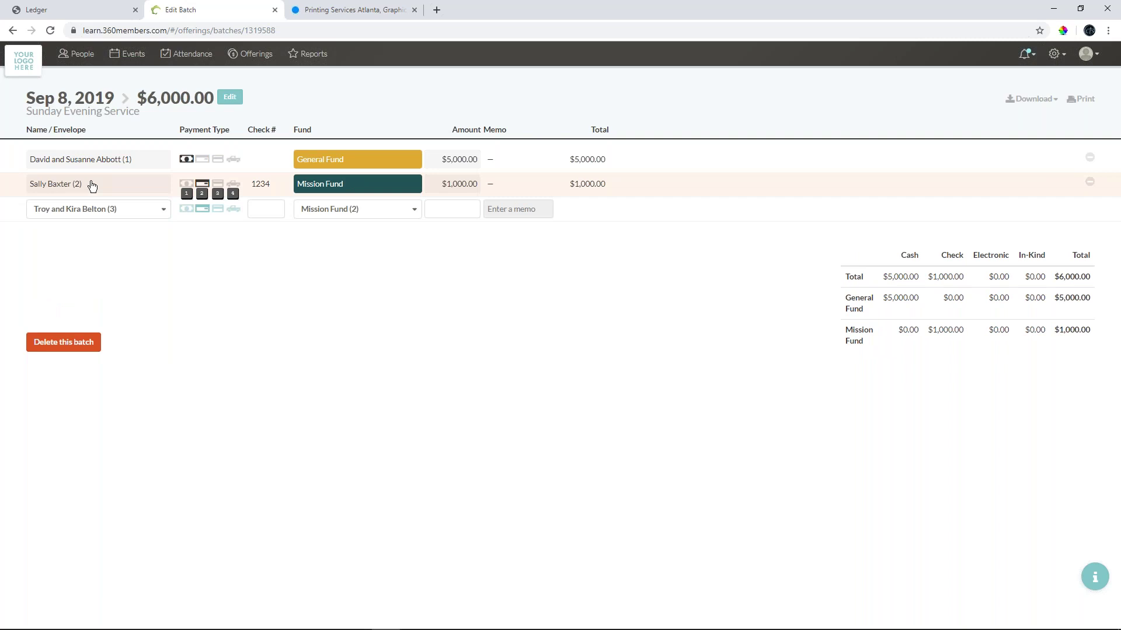
pyautogui.write('2')
pyautogui.write('234')
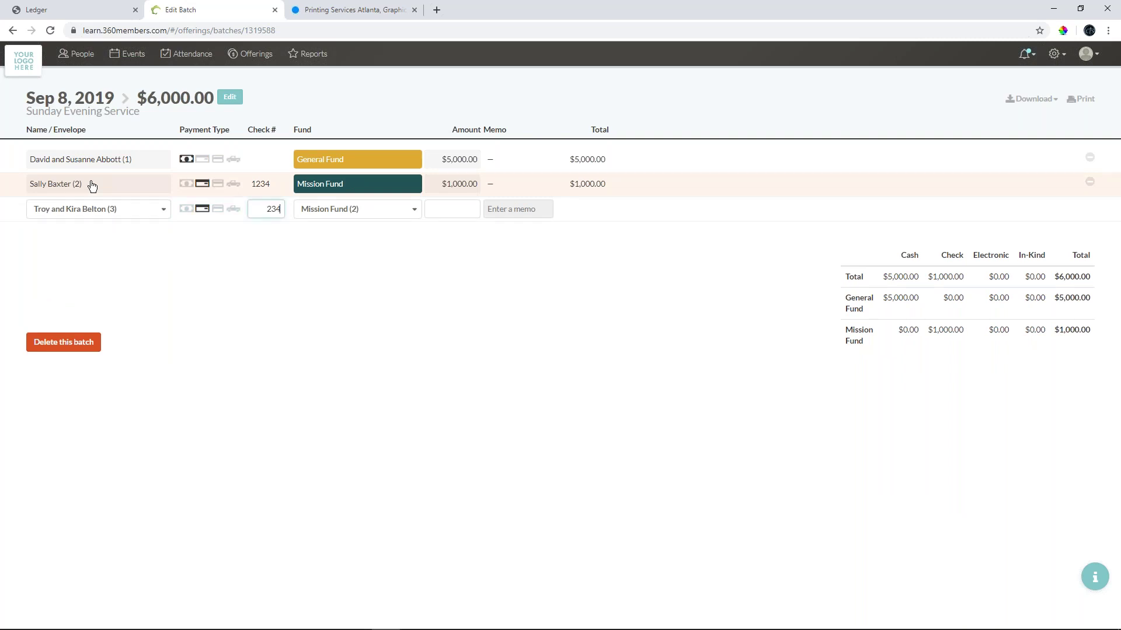
pyautogui.press('Tab')
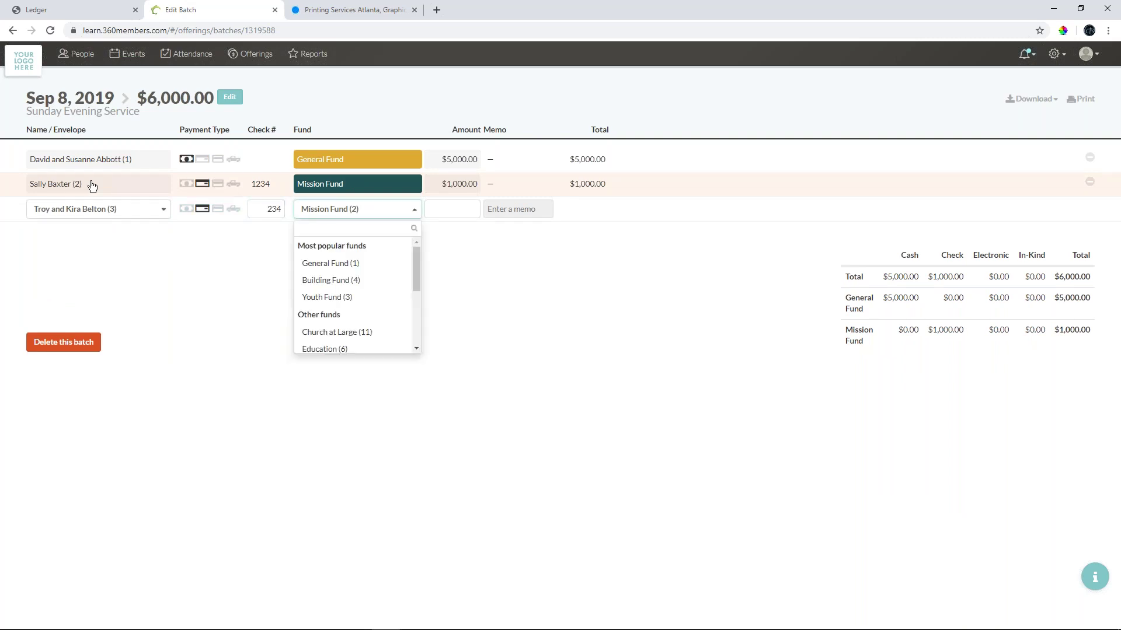
pyautogui.write('3')
pyautogui.press('Tab')
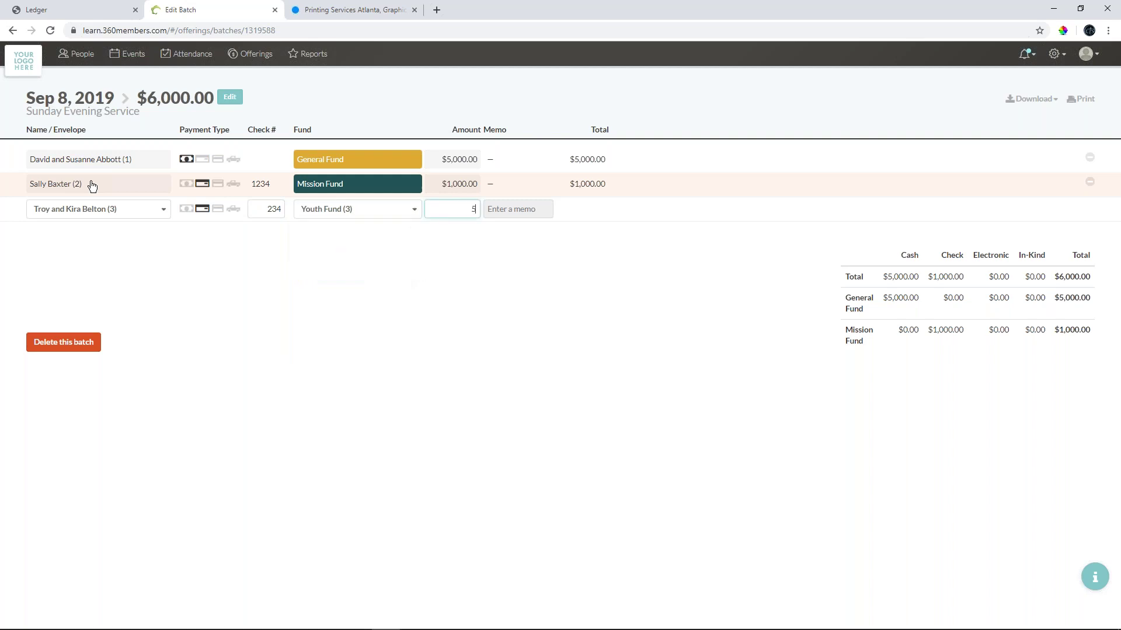
pyautogui.write('500')
pyautogui.press('Return')
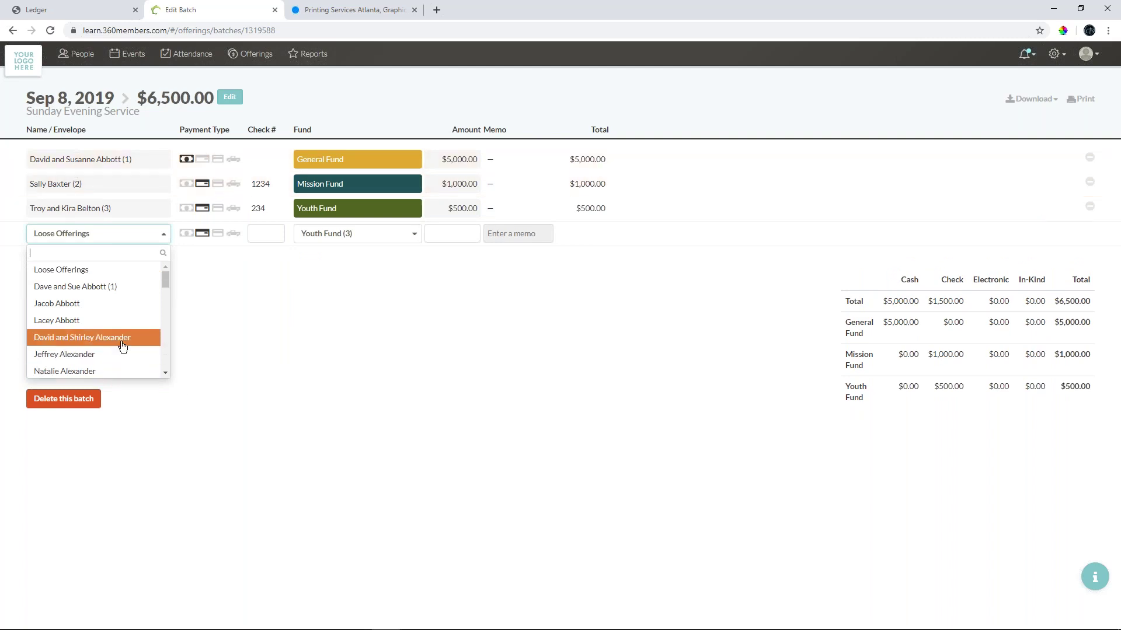
# Step: Add a $300 electronic Building Fund gift from the first matching donor
pyautogui.write('davi')
pyautogui.press('Return')
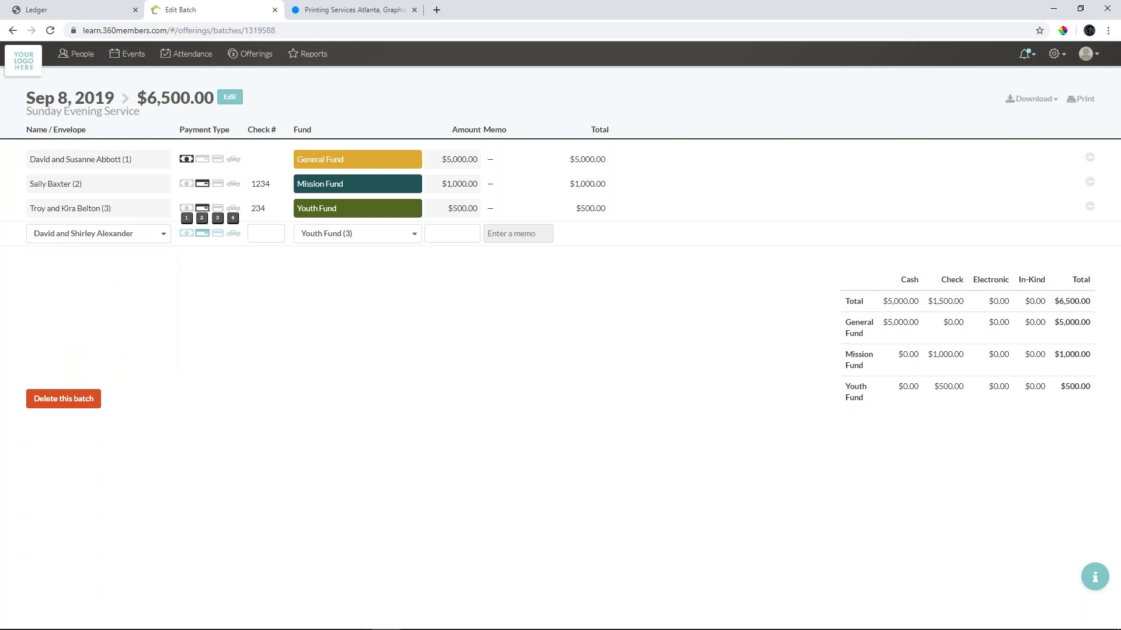
pyautogui.press('3')
pyautogui.press('Tab')
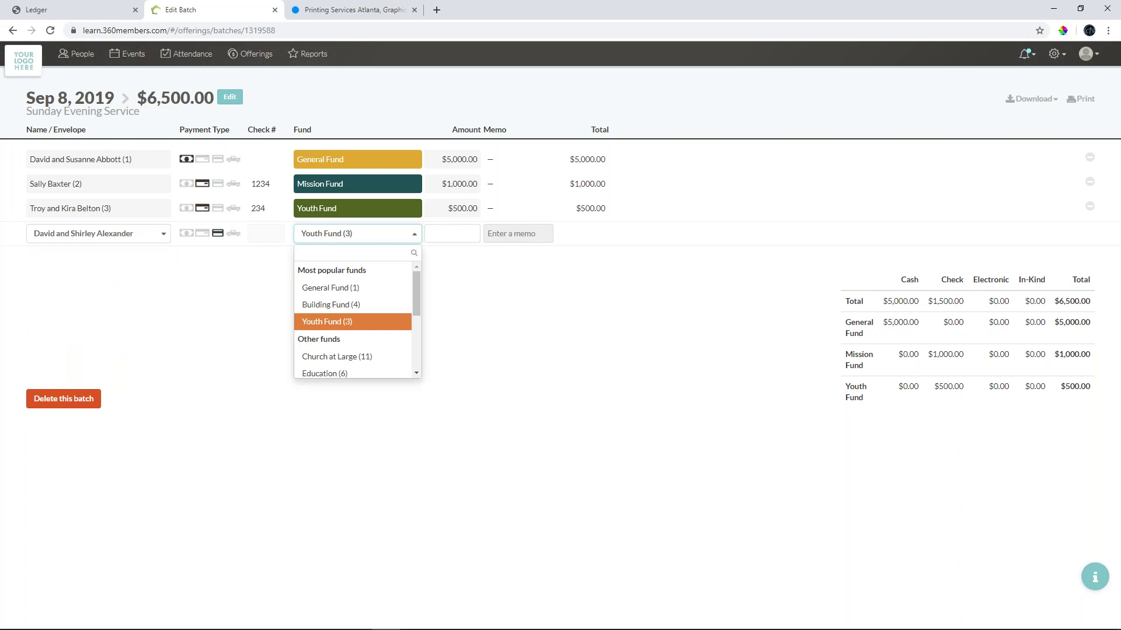
pyautogui.write('4')
pyautogui.press('Tab')
pyautogui.write('3')
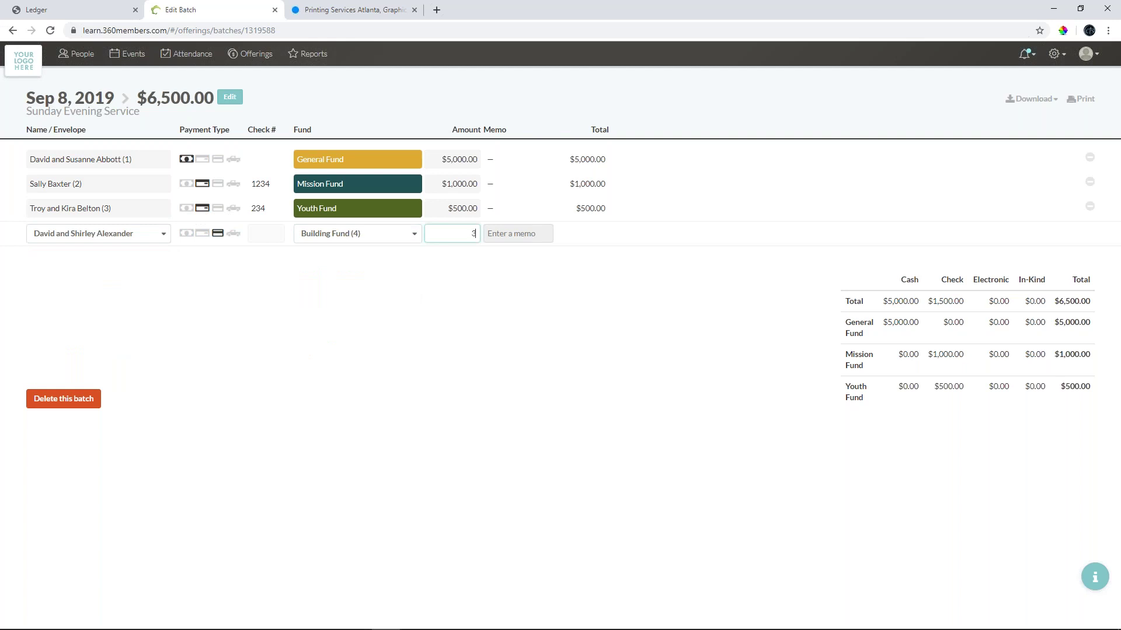
pyautogui.write('00')
pyautogui.press('Return')
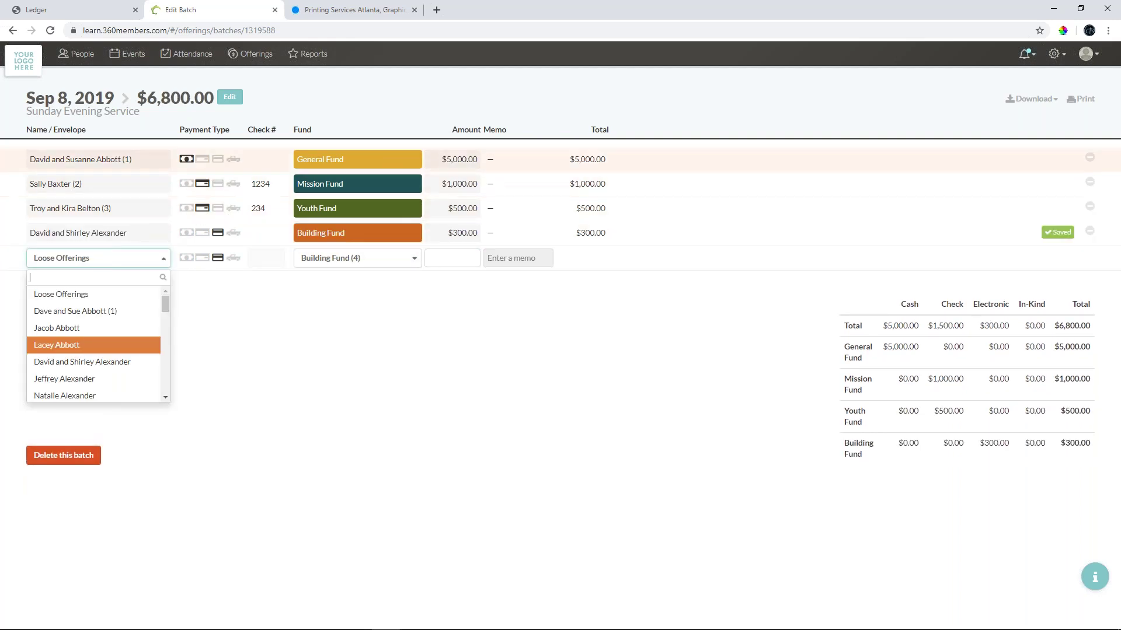
pyautogui.click(420, 157)
pyautogui.click(465, 159)
pyautogui.click(471, 158)
pyautogui.press('Delete')
pyautogui.write('5')
pyautogui.click(1059, 160)
pyautogui.click(402, 233)
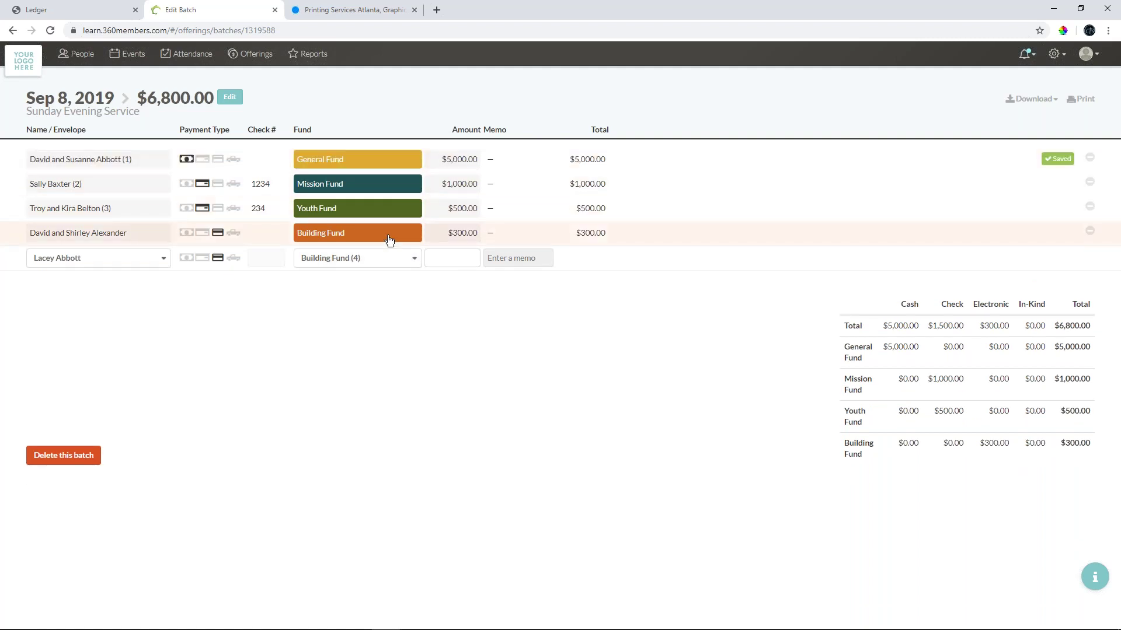
pyautogui.click(396, 261)
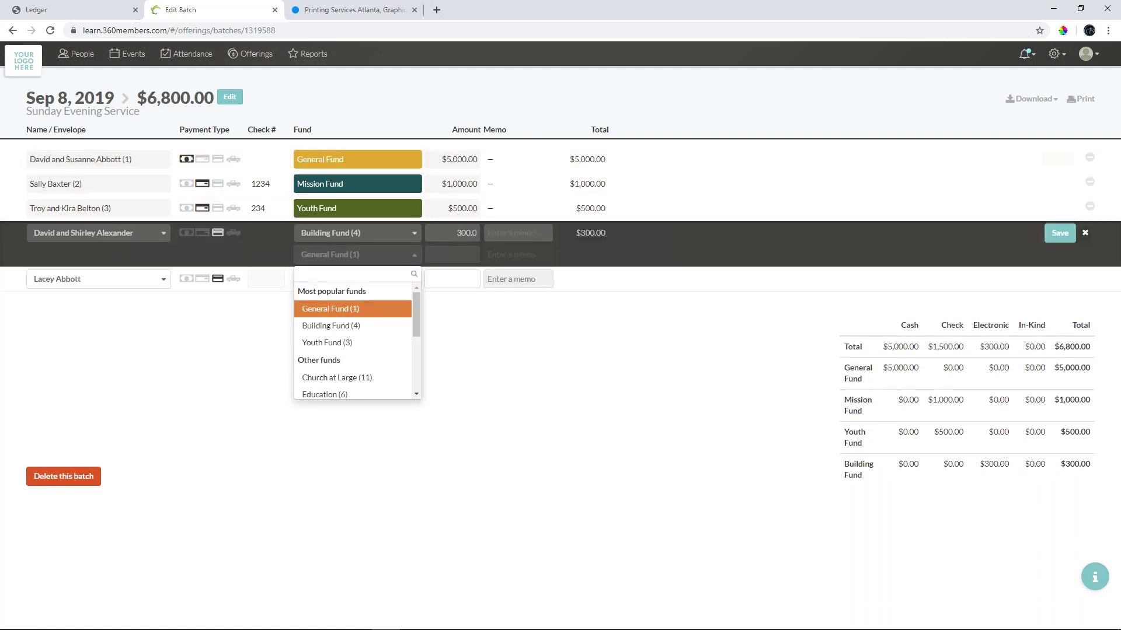
pyautogui.click(709, 247)
pyautogui.click(1057, 234)
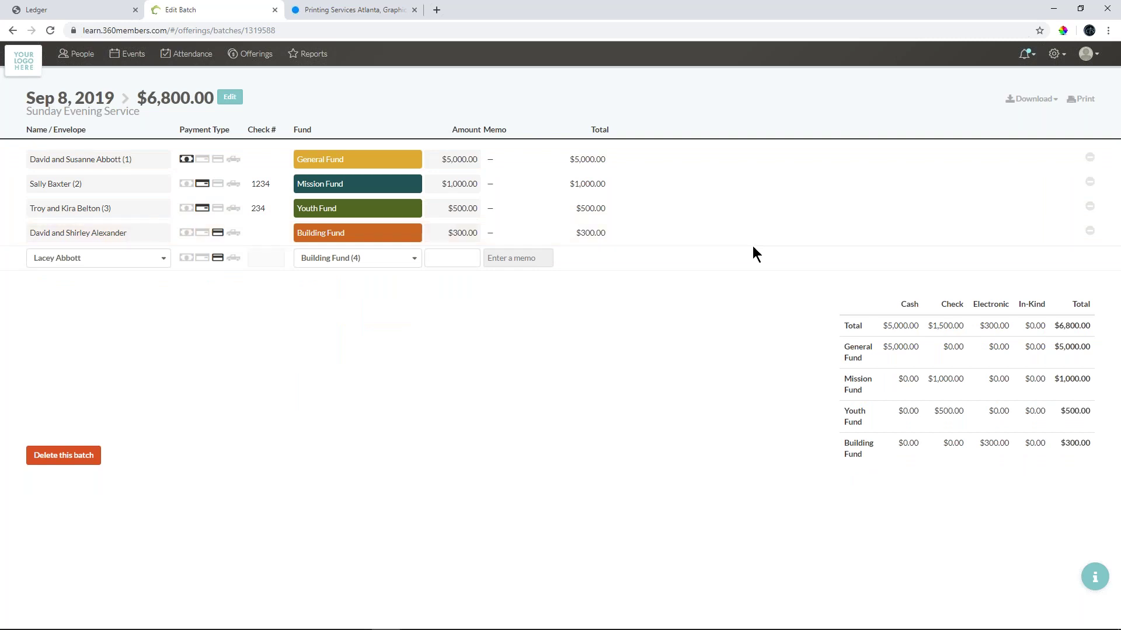
pyautogui.click(516, 236)
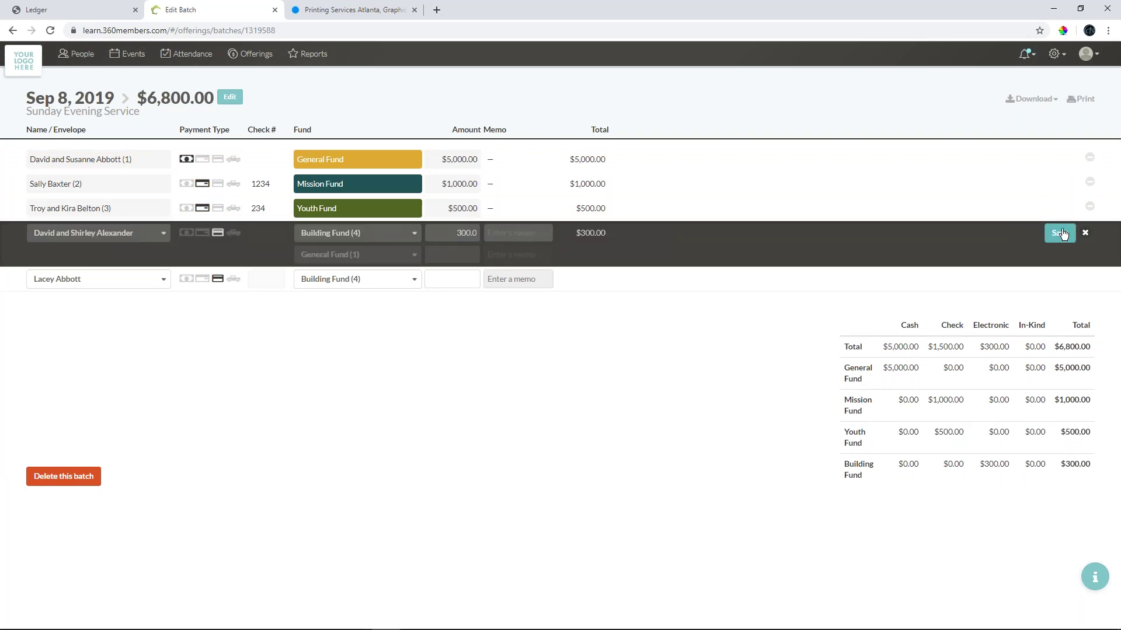
pyautogui.click(1059, 233)
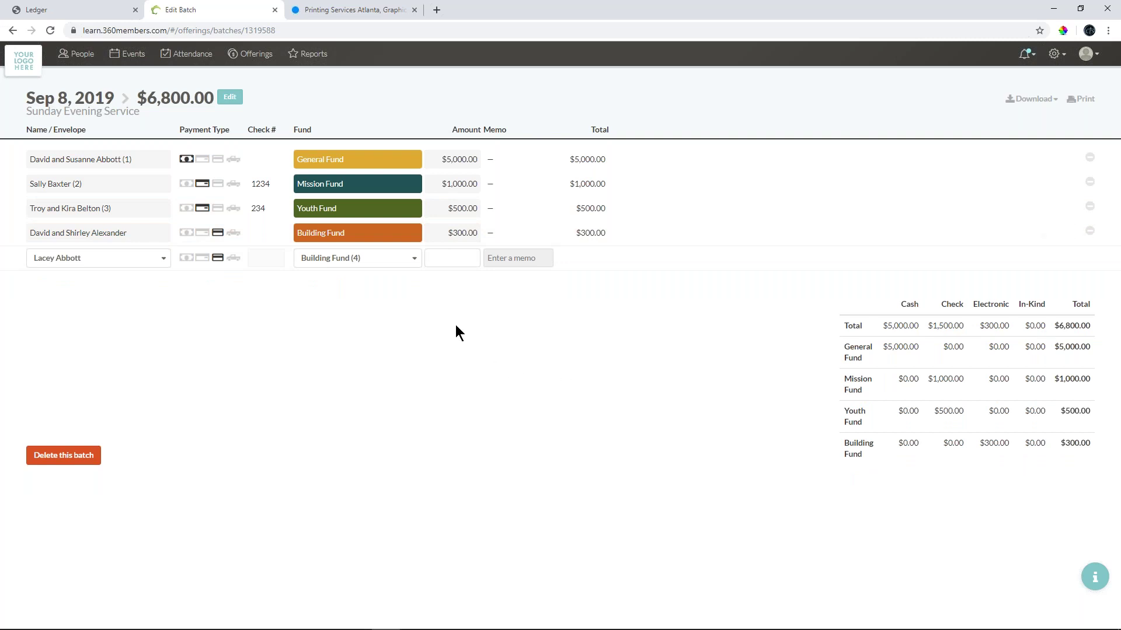
# Step: Reload 360Ledger and show the Pending Transactions list
pyautogui.click(67, 10)
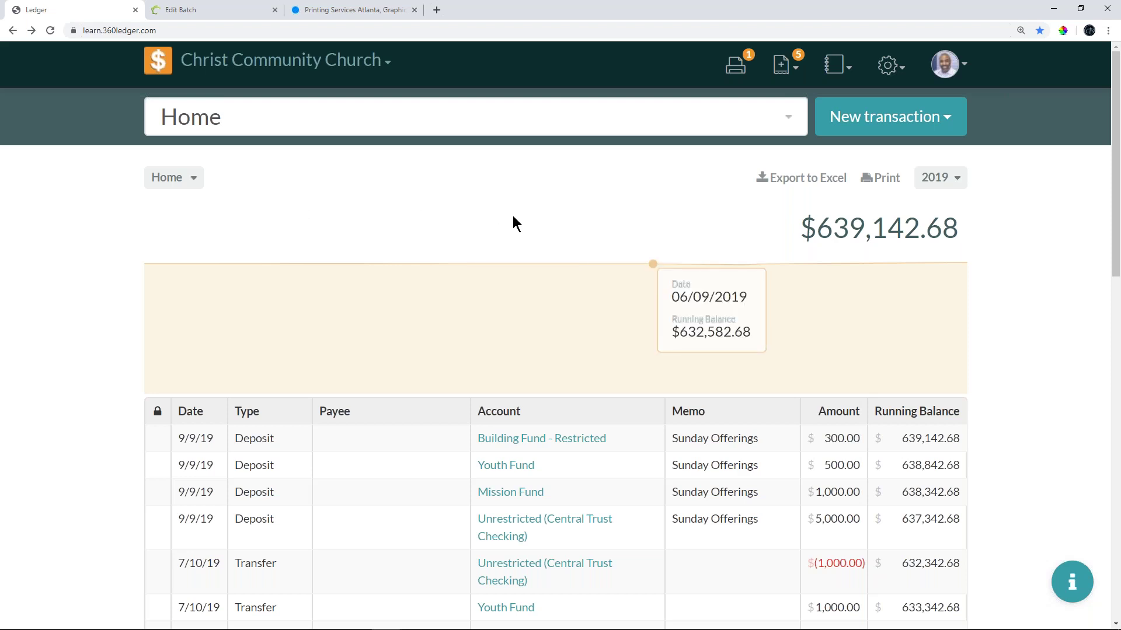
pyautogui.click(52, 35)
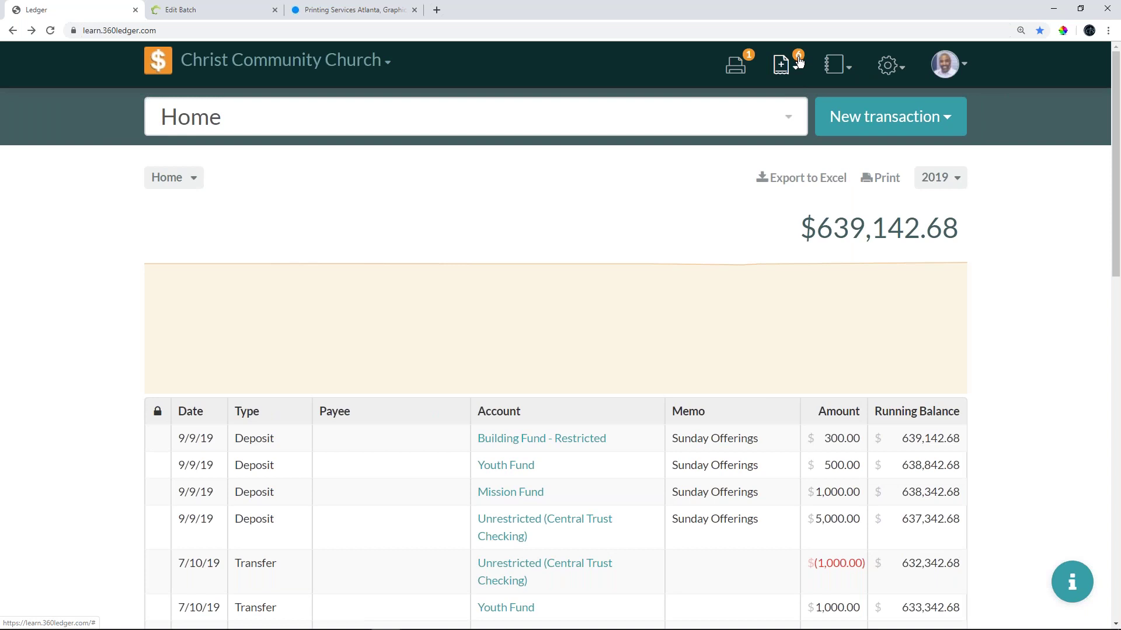
pyautogui.click(798, 62)
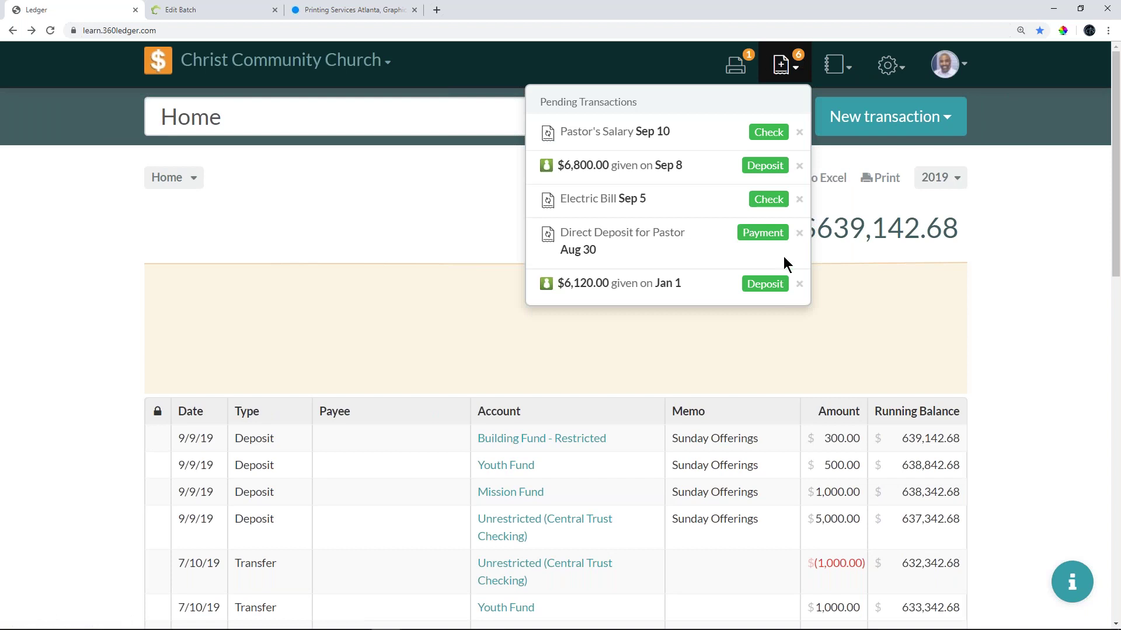
# Step: Dismiss the pending $6,800, $6,120 and $680 deposits, then reload and reopen the pending list
pyautogui.click(799, 166)
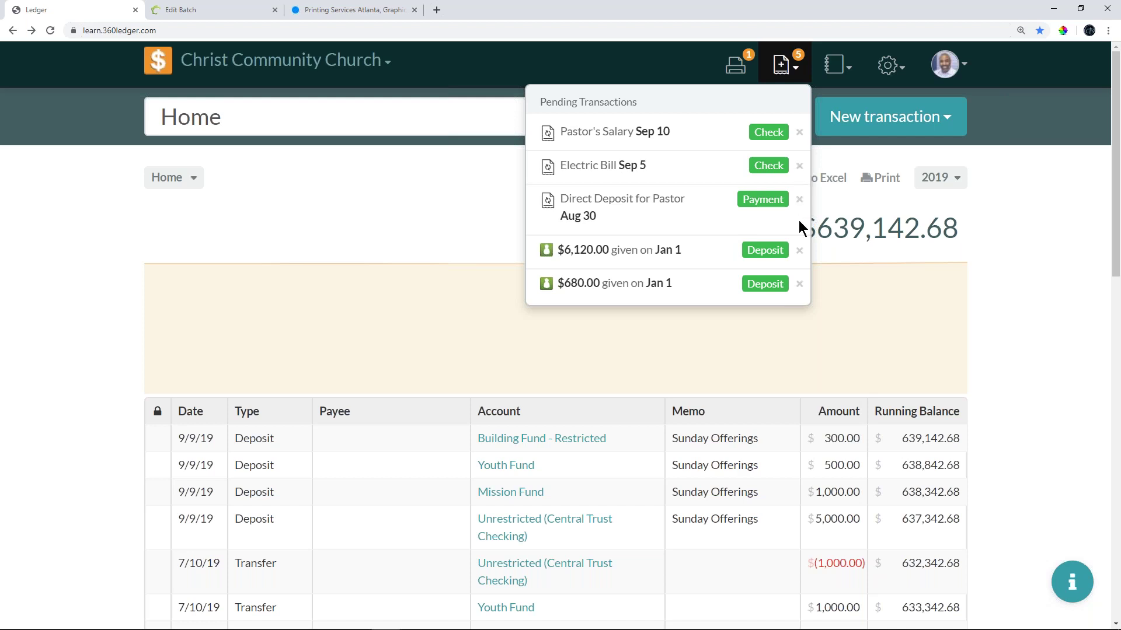
pyautogui.click(799, 251)
pyautogui.click(800, 251)
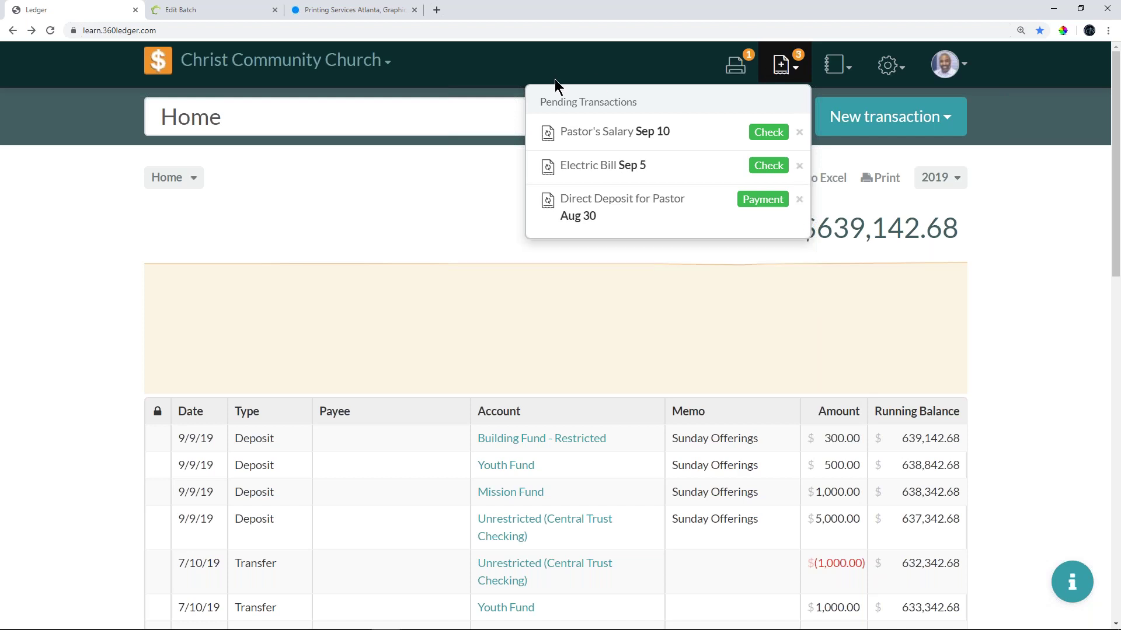
pyautogui.click(50, 30)
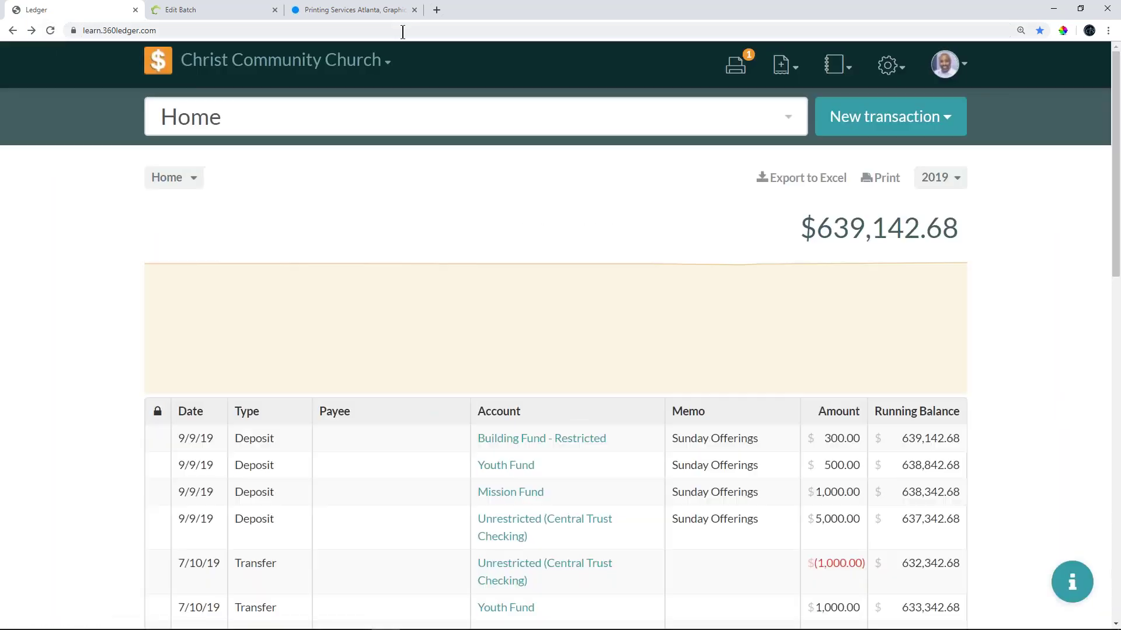
pyautogui.click(783, 69)
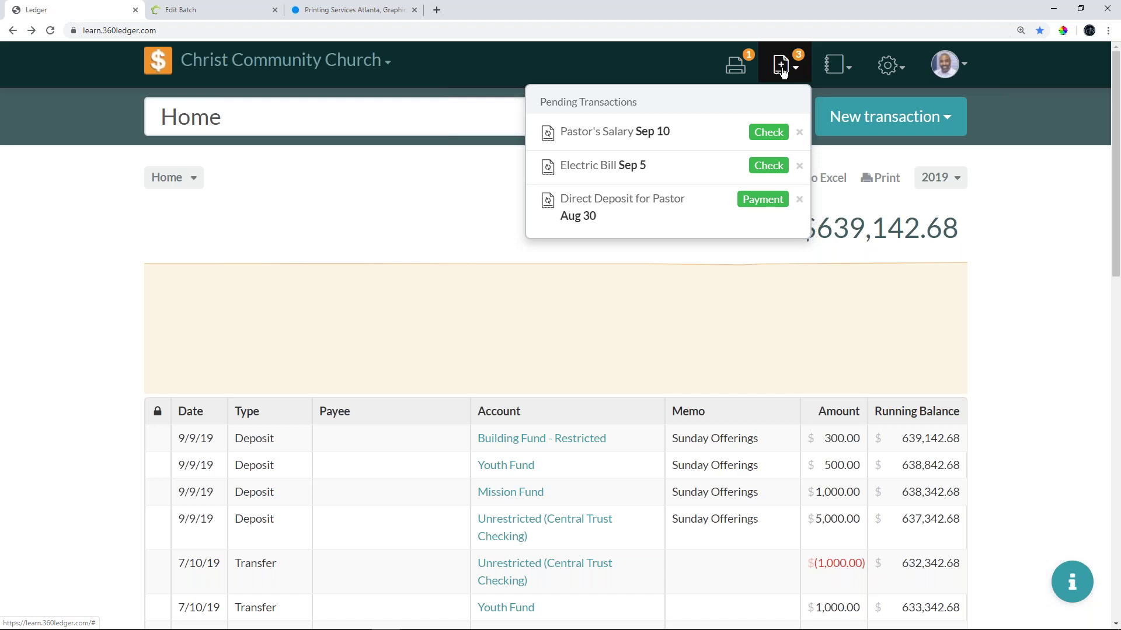
# Step: Change the first General Fund offering amount from $5,000 to $6,000
pyautogui.click(225, 10)
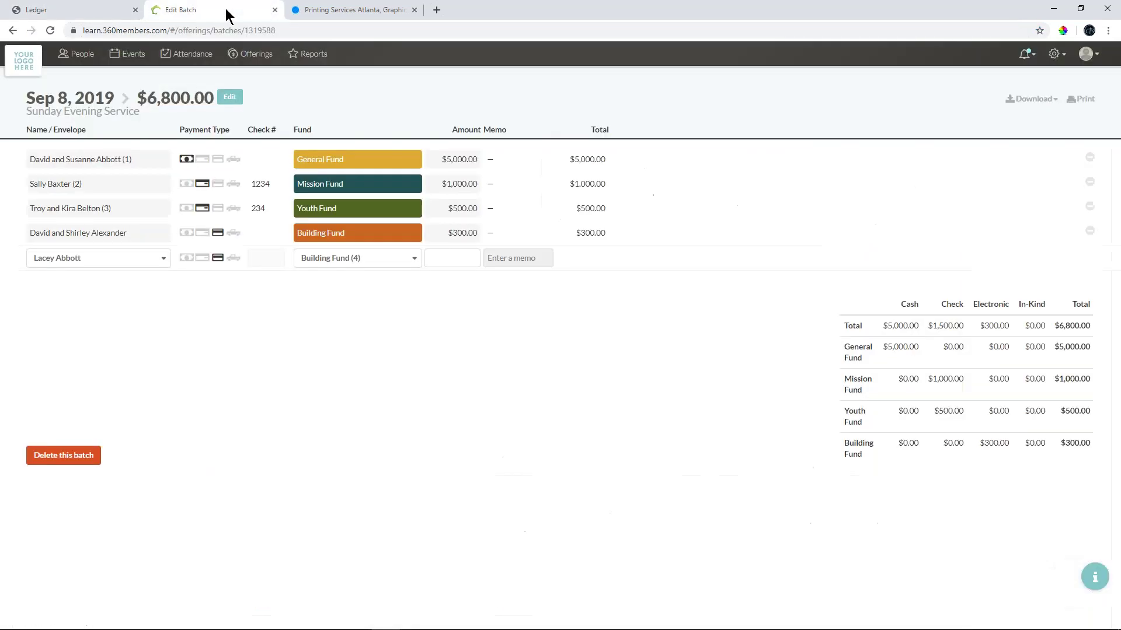
pyautogui.click(455, 158)
pyautogui.click(454, 158)
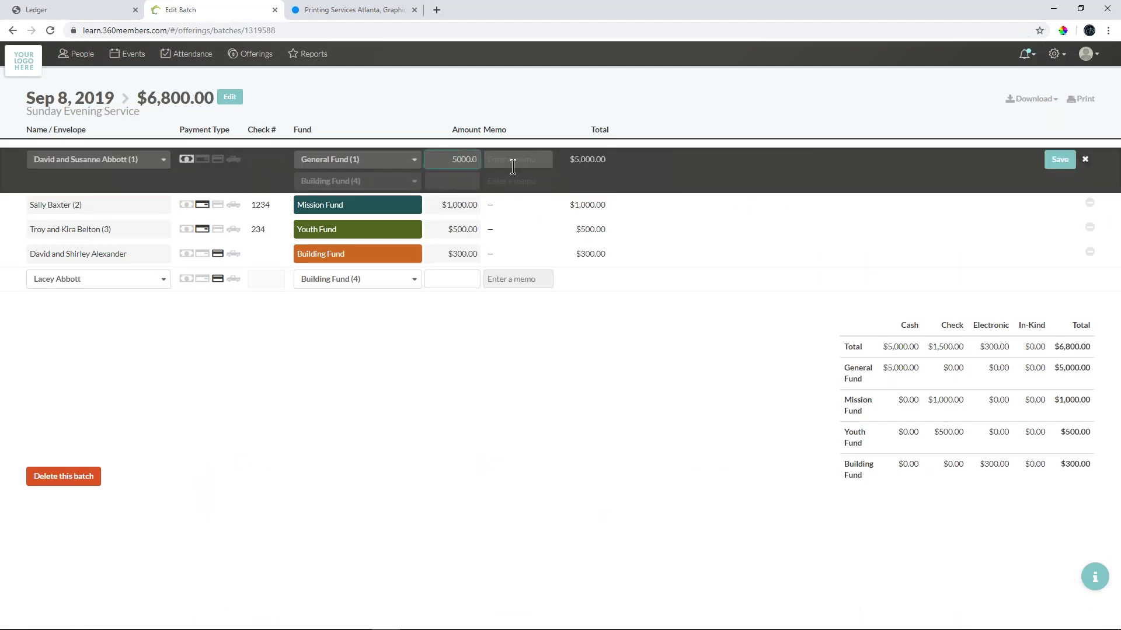
pyautogui.press('BackSpace')
pyautogui.write('6')
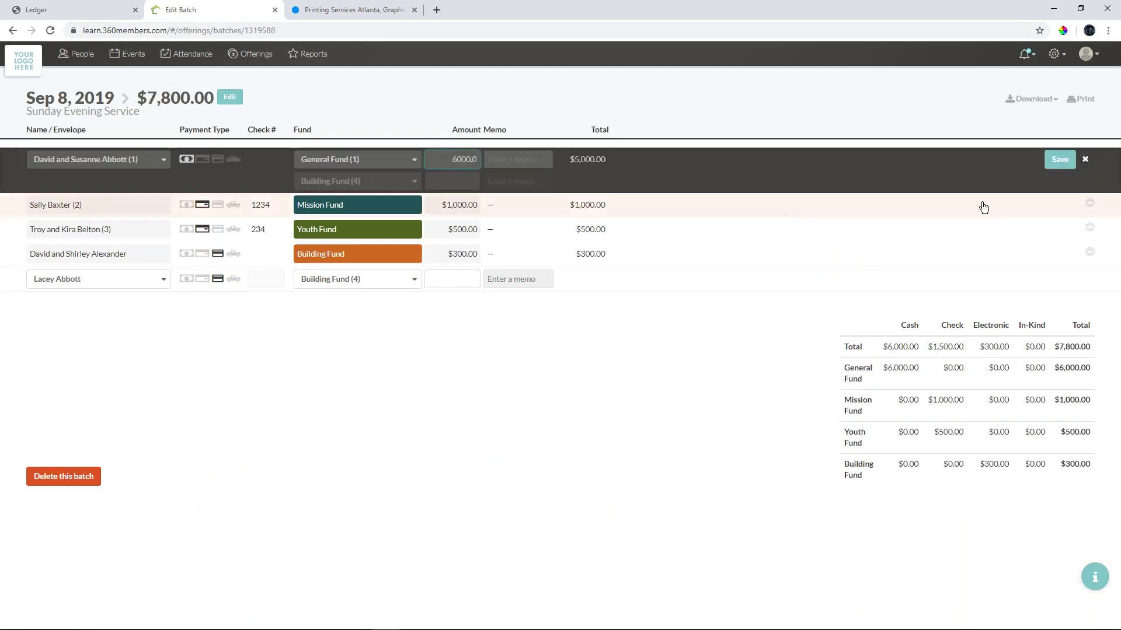
pyautogui.click(1060, 160)
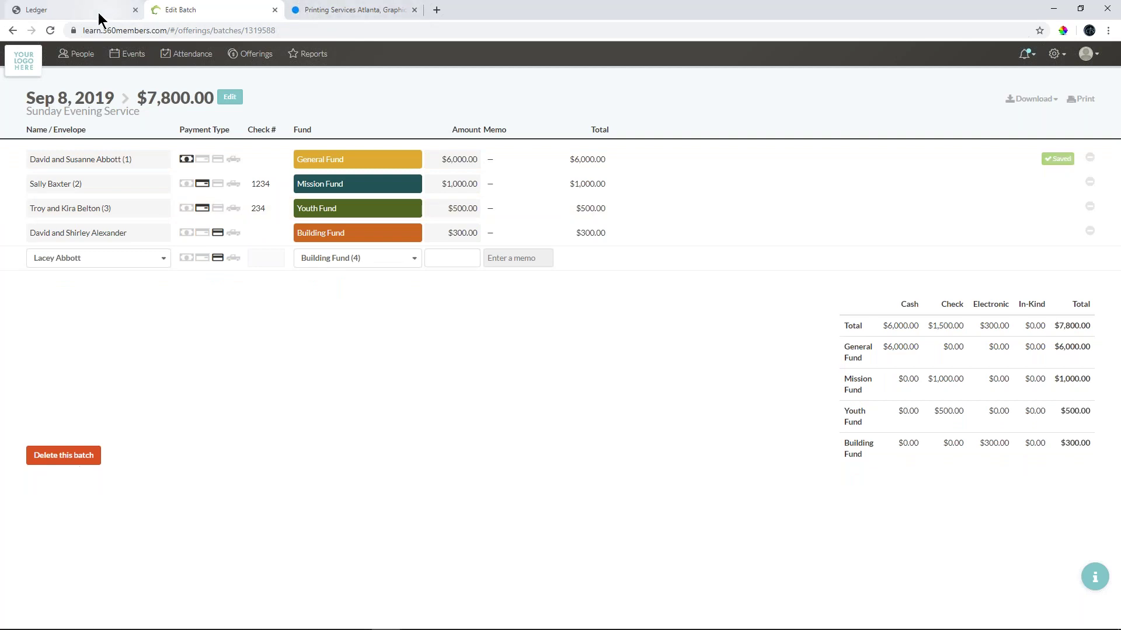
# Step: Reload the ledger's pending list to check for the change, then delete the offering batch
pyautogui.click(117, 12)
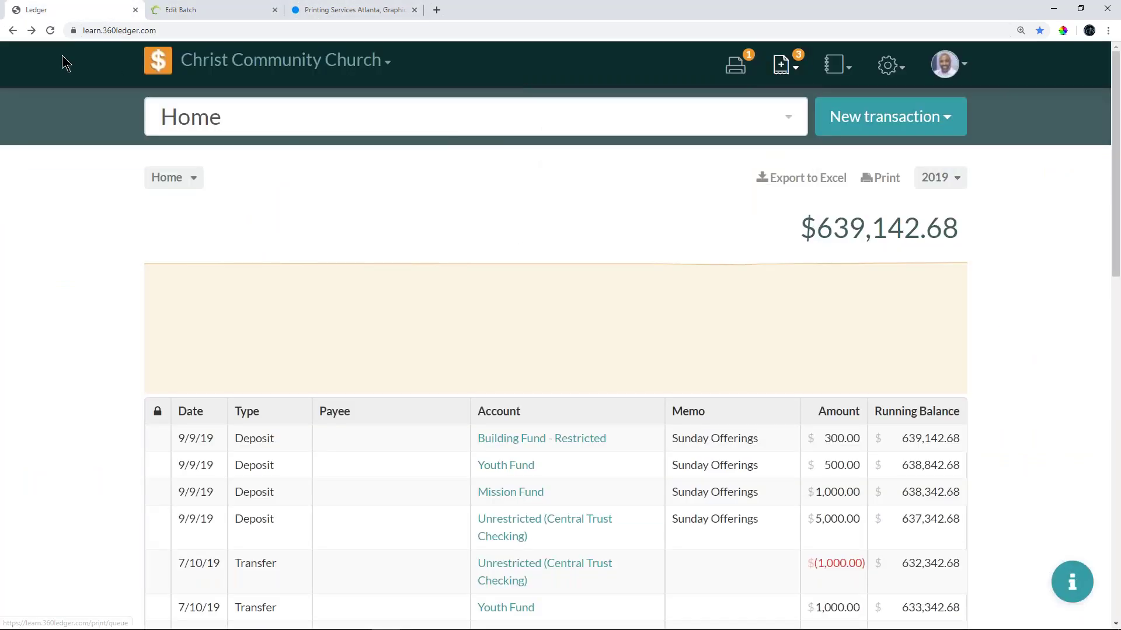
pyautogui.click(50, 30)
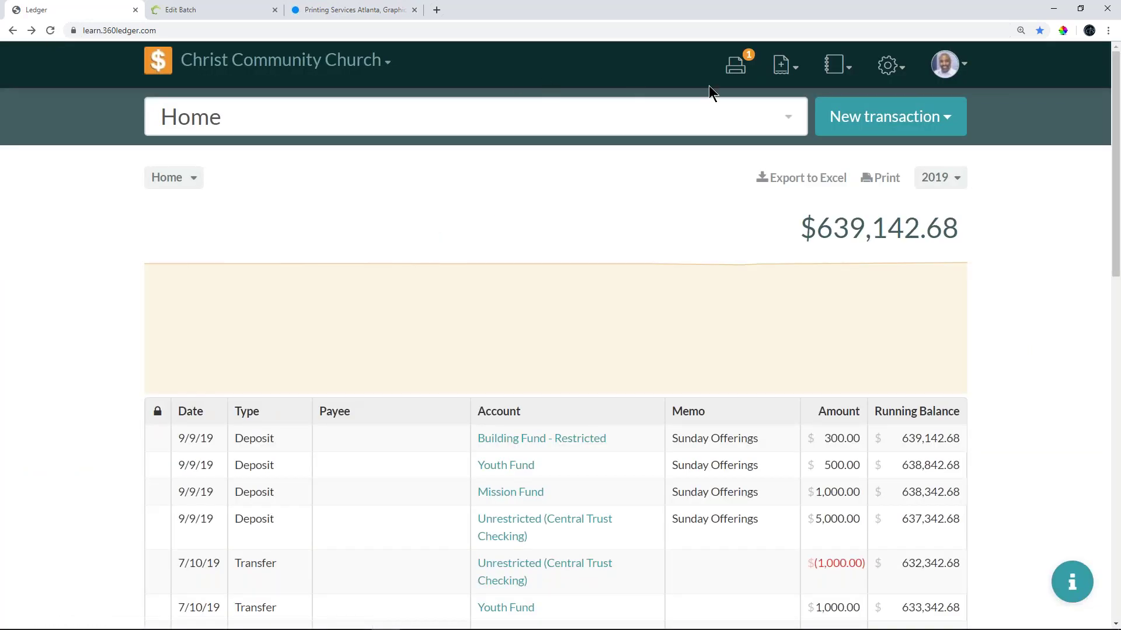
pyautogui.click(785, 70)
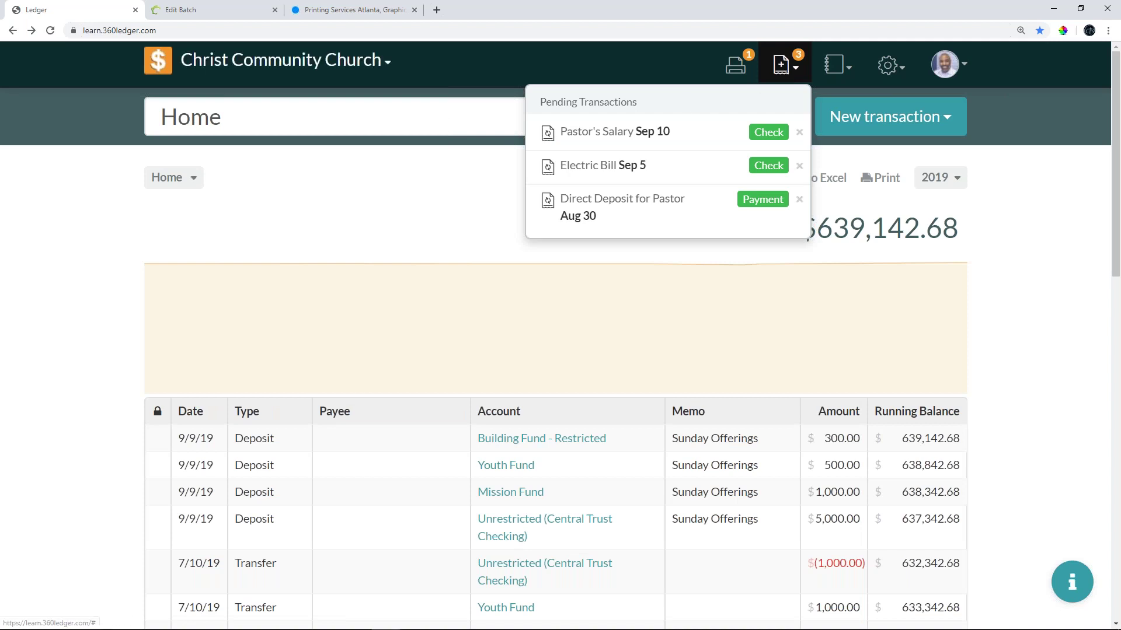
pyautogui.click(214, 13)
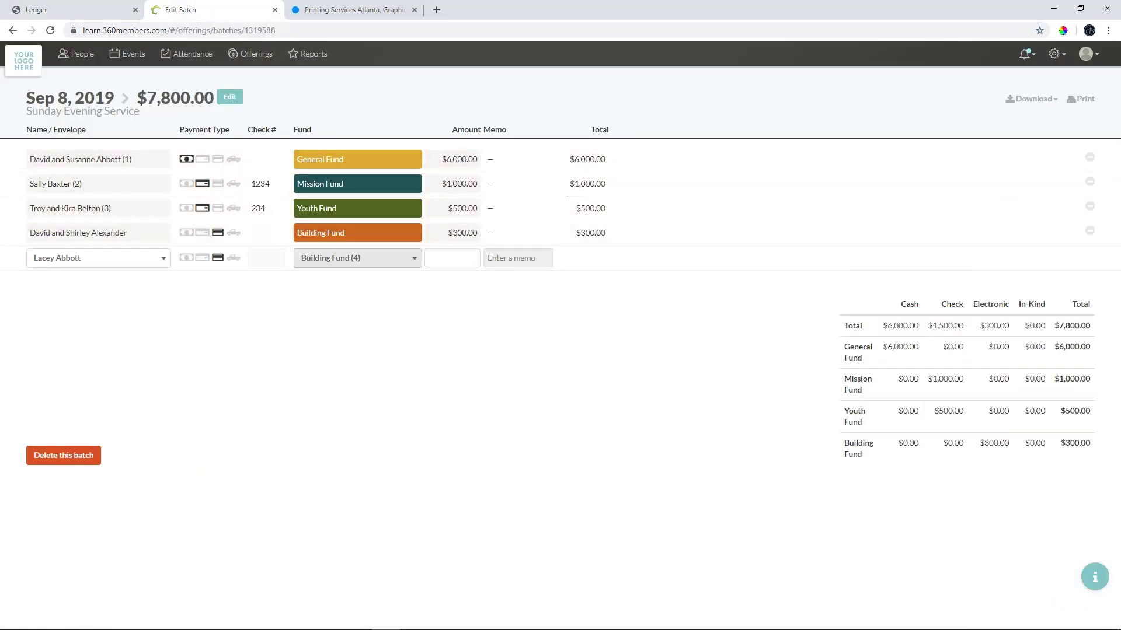
pyautogui.click(54, 457)
# Step: Confirm the deletion and create a new Sep 8, 2019 Sunday Evening Service batch
pyautogui.click(649, 158)
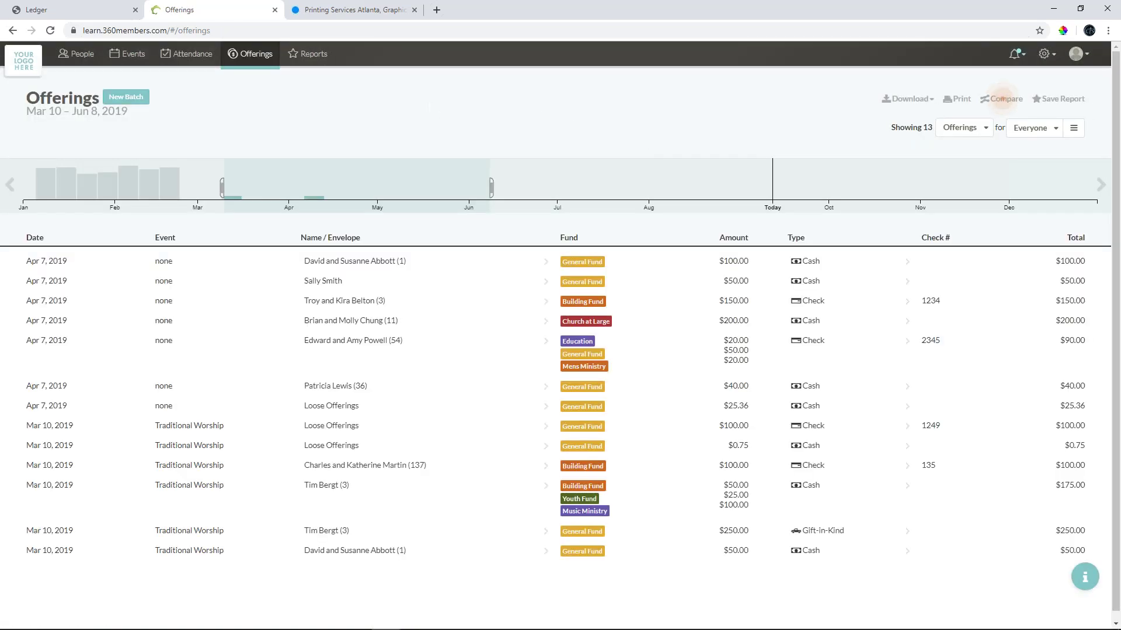
pyautogui.click(138, 100)
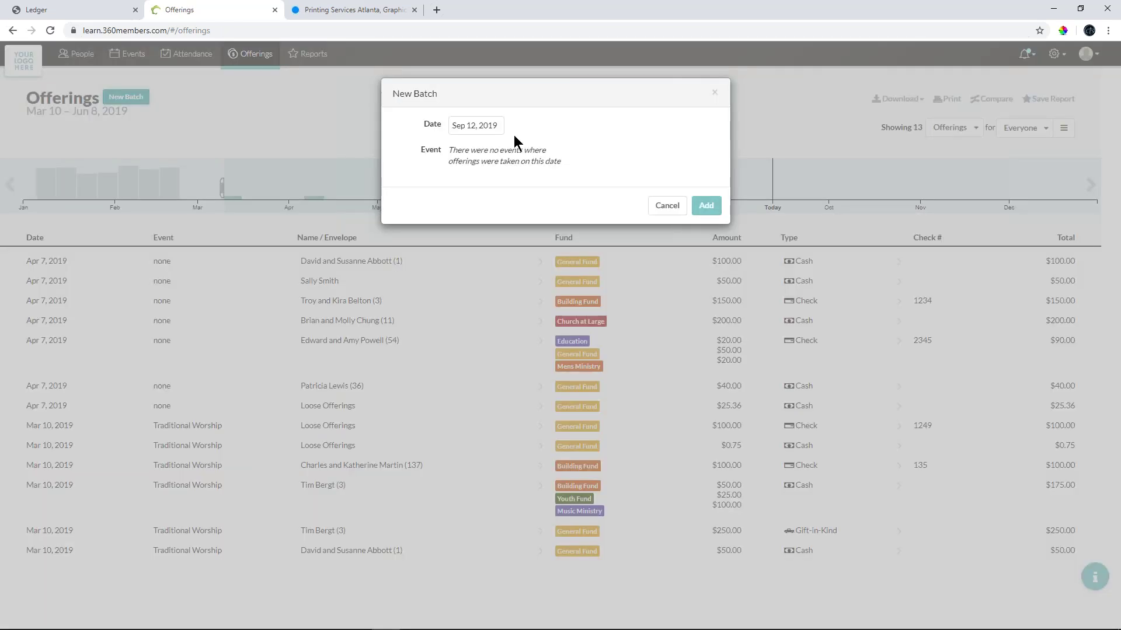
pyautogui.click(497, 125)
pyautogui.click(475, 213)
pyautogui.click(683, 175)
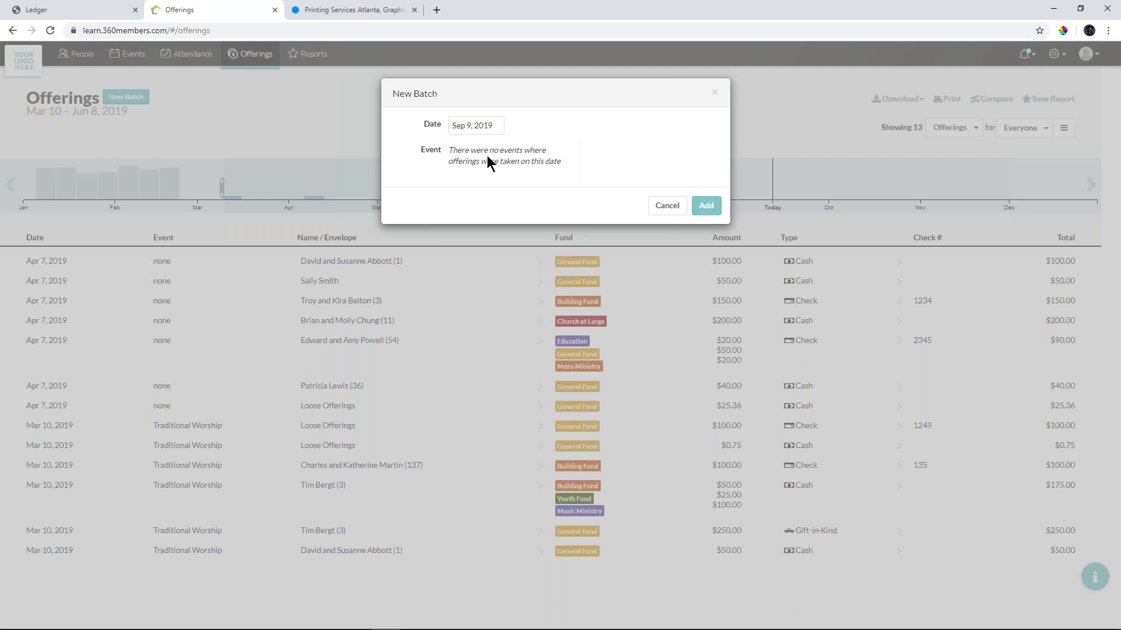
pyautogui.click(489, 127)
pyautogui.click(458, 213)
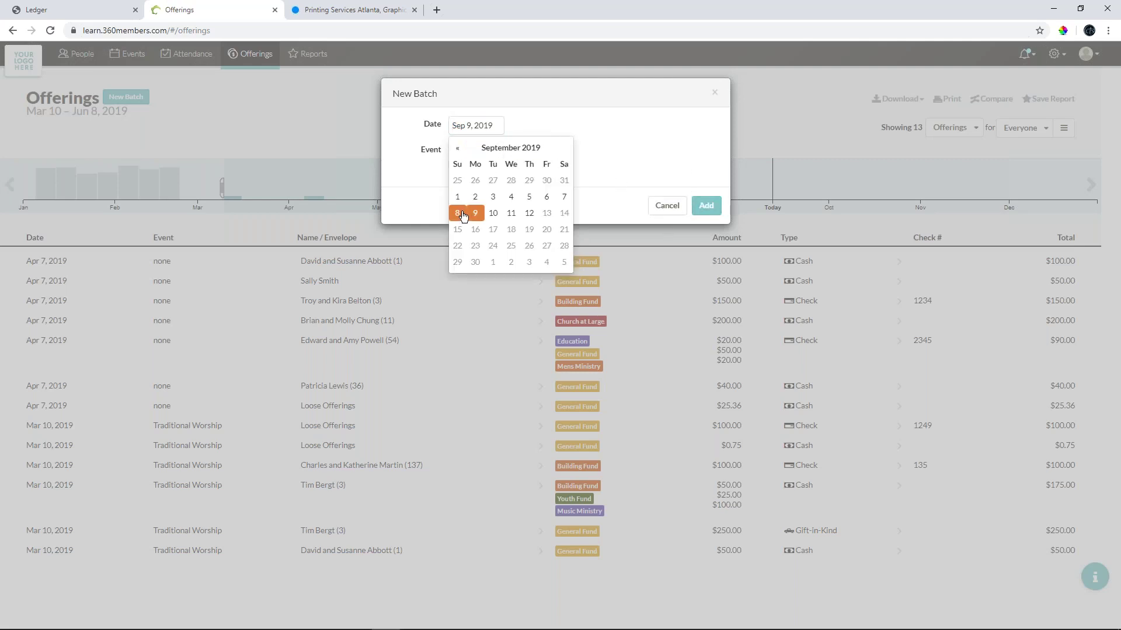
pyautogui.click(627, 155)
pyautogui.click(467, 165)
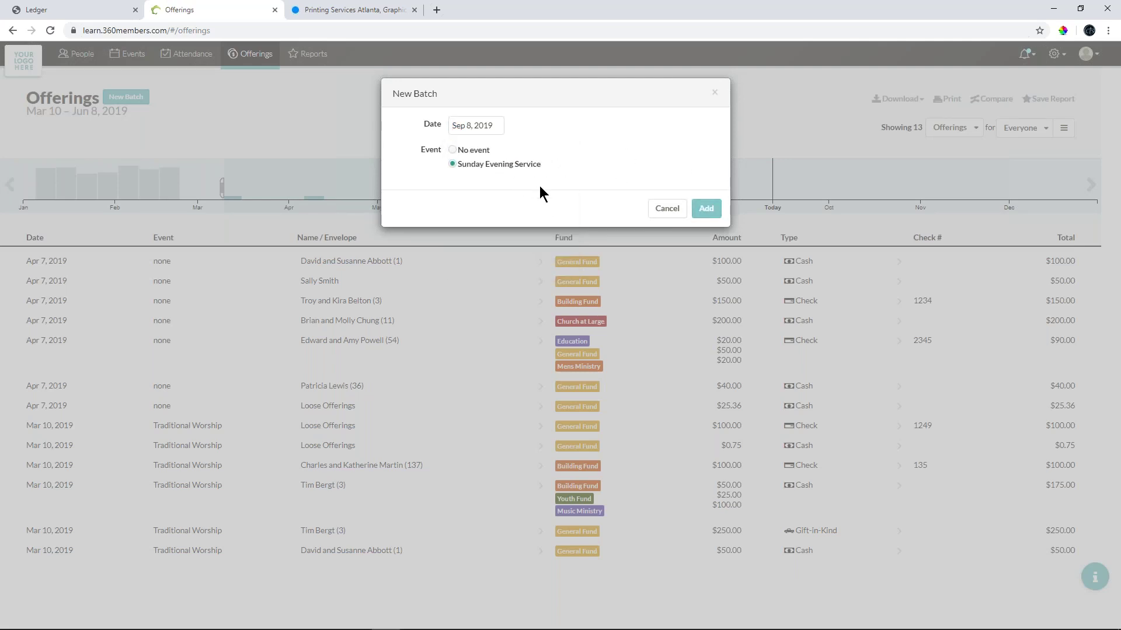
pyautogui.click(706, 208)
# Step: Add a $5,000 cash General Fund offering from the first donor envelope
pyautogui.click(153, 161)
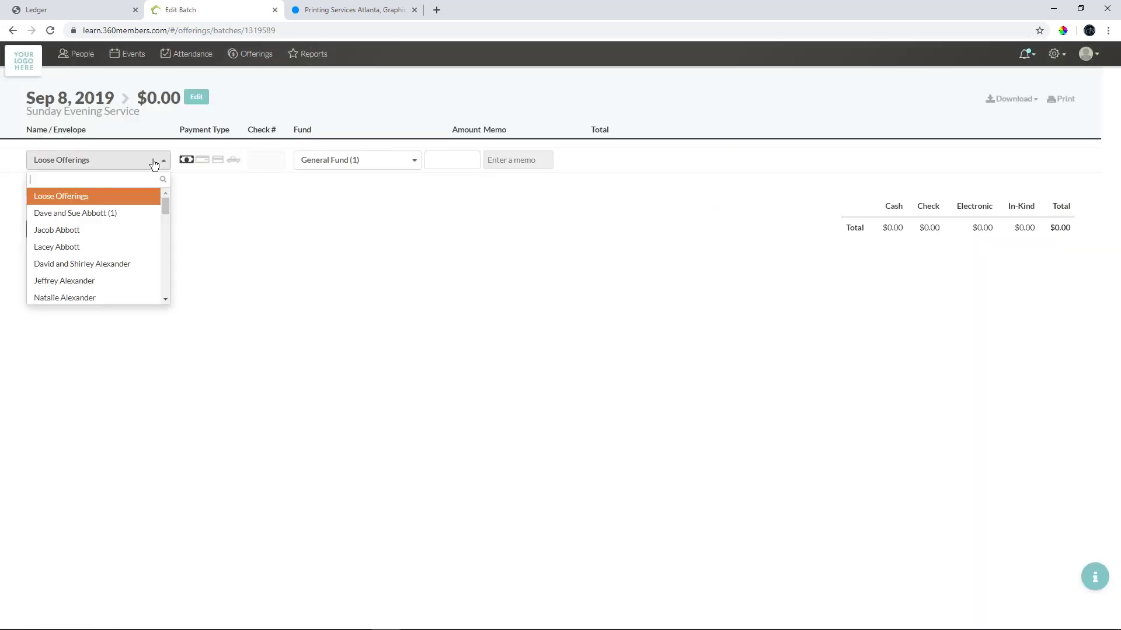
pyautogui.press('Down')
pyautogui.press('Return')
pyautogui.press('1')
pyautogui.press('Return')
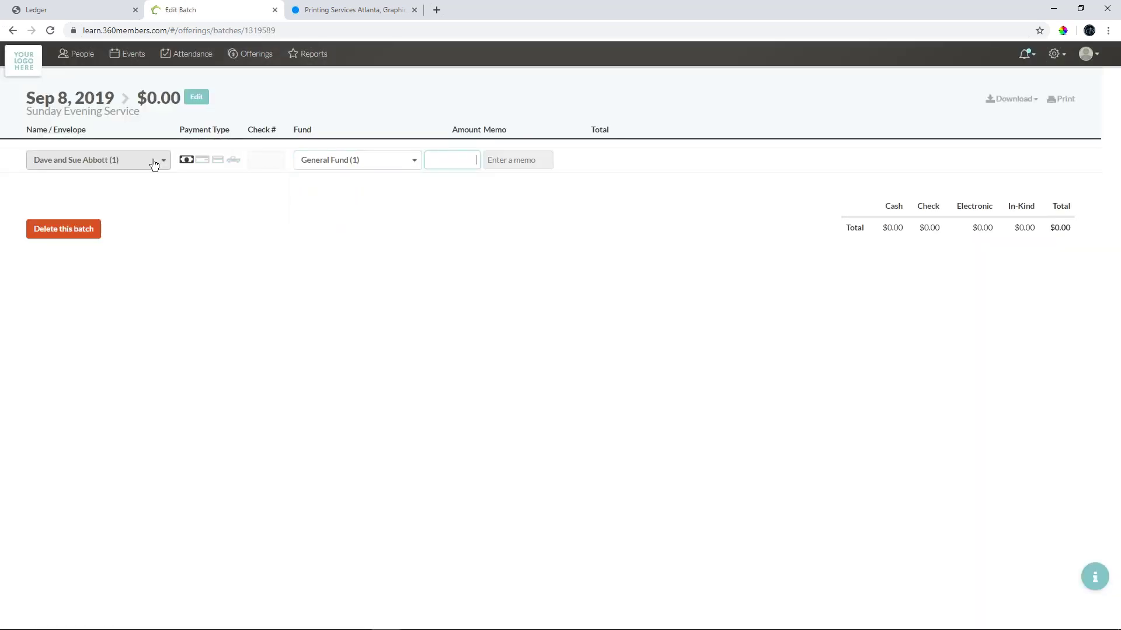
pyautogui.write('5000')
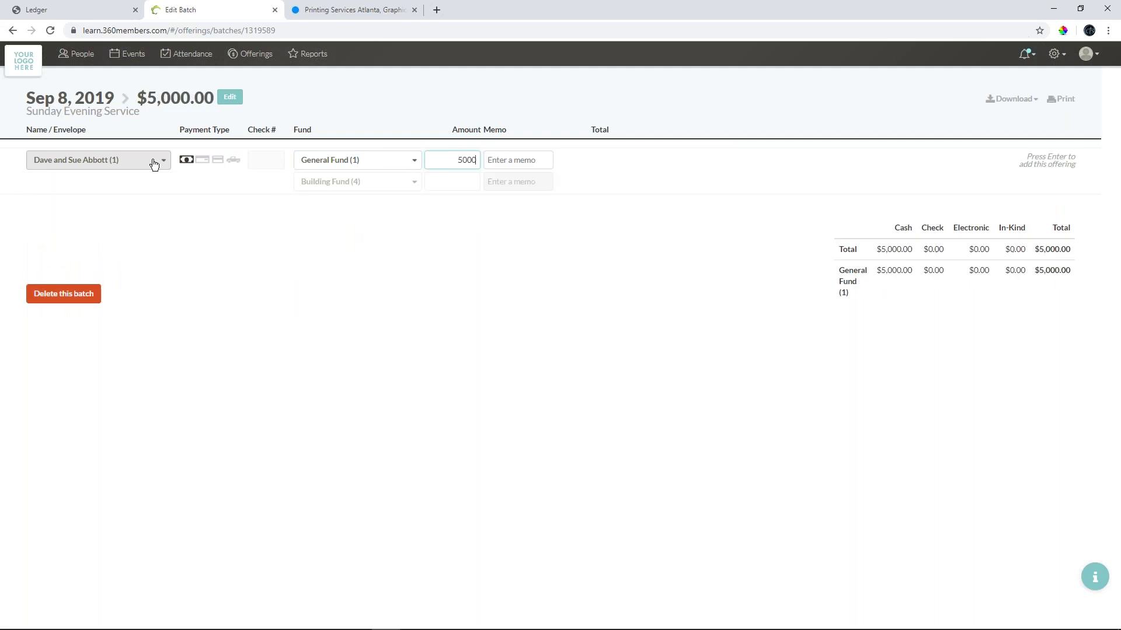
pyautogui.press('Return')
# Step: Add a $300 cash Building Fund offering from donor envelope 2
pyautogui.write('2')
pyautogui.press('Return')
pyautogui.press('1')
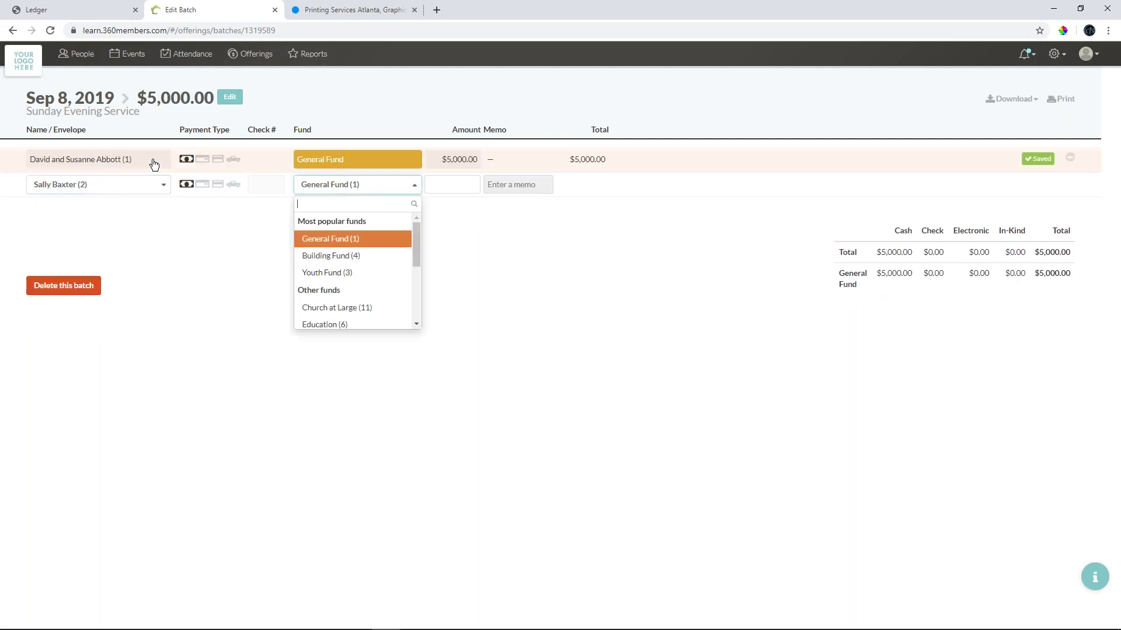
pyautogui.write('4')
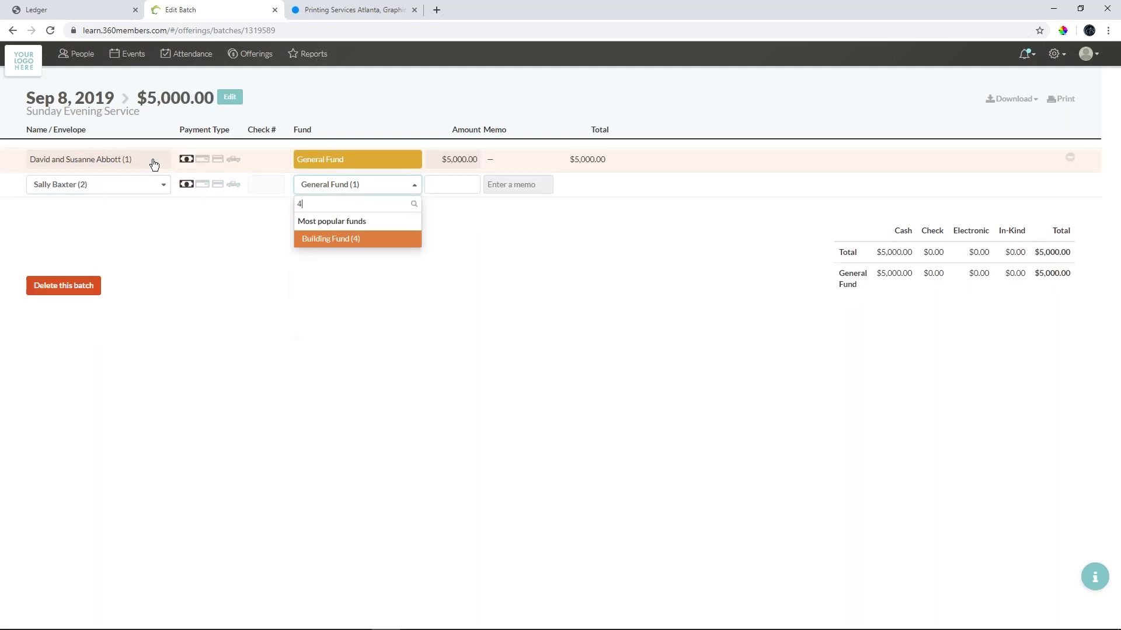
pyautogui.press('Return')
pyautogui.press('Return')
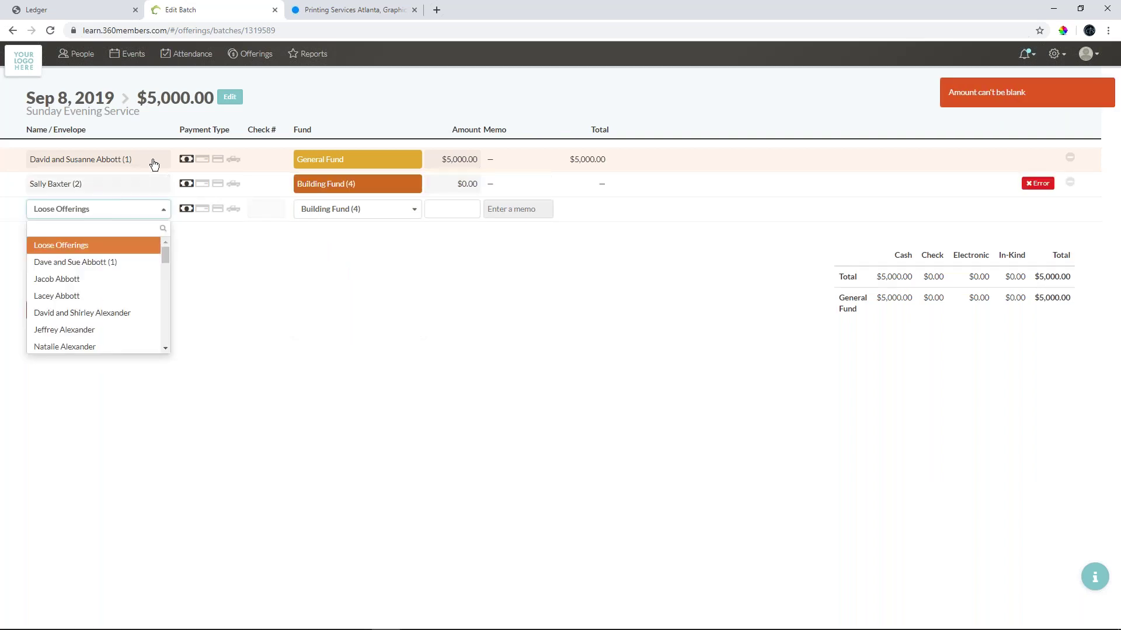
pyautogui.click(466, 185)
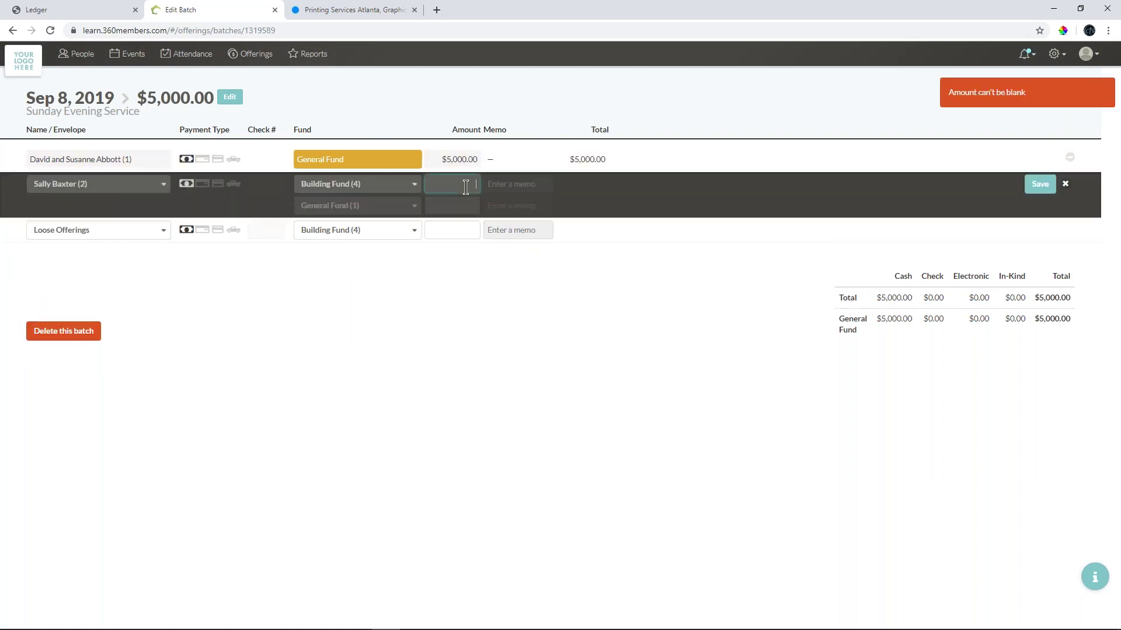
pyautogui.write('300')
pyautogui.press('Return')
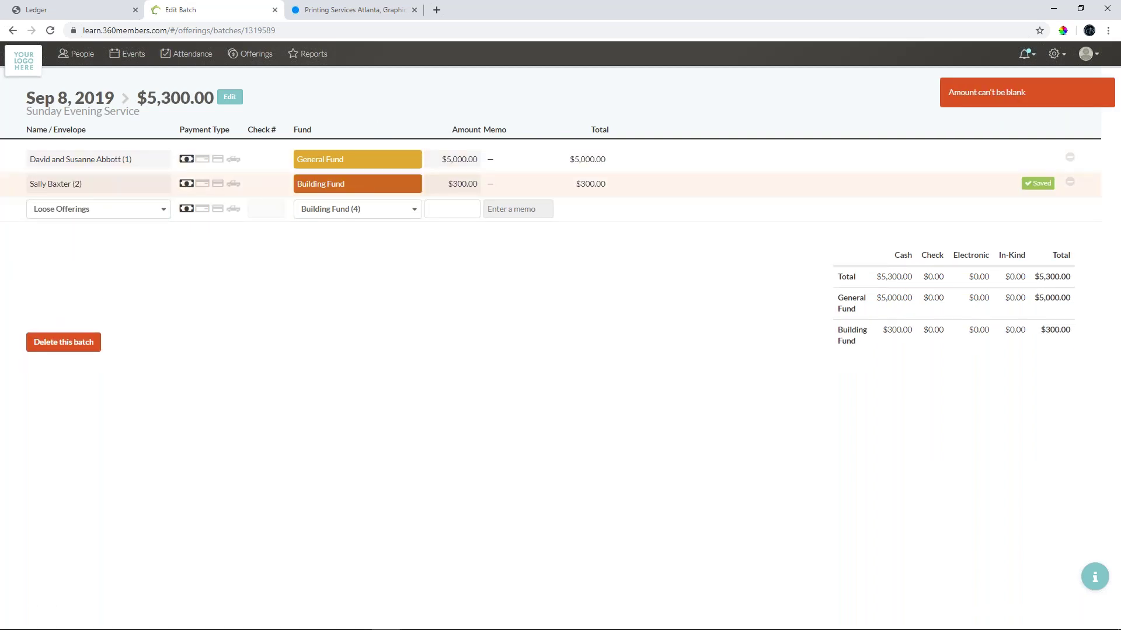
# Step: Add a $500 cash Youth Fund offering from donor envelope 3
pyautogui.click(151, 211)
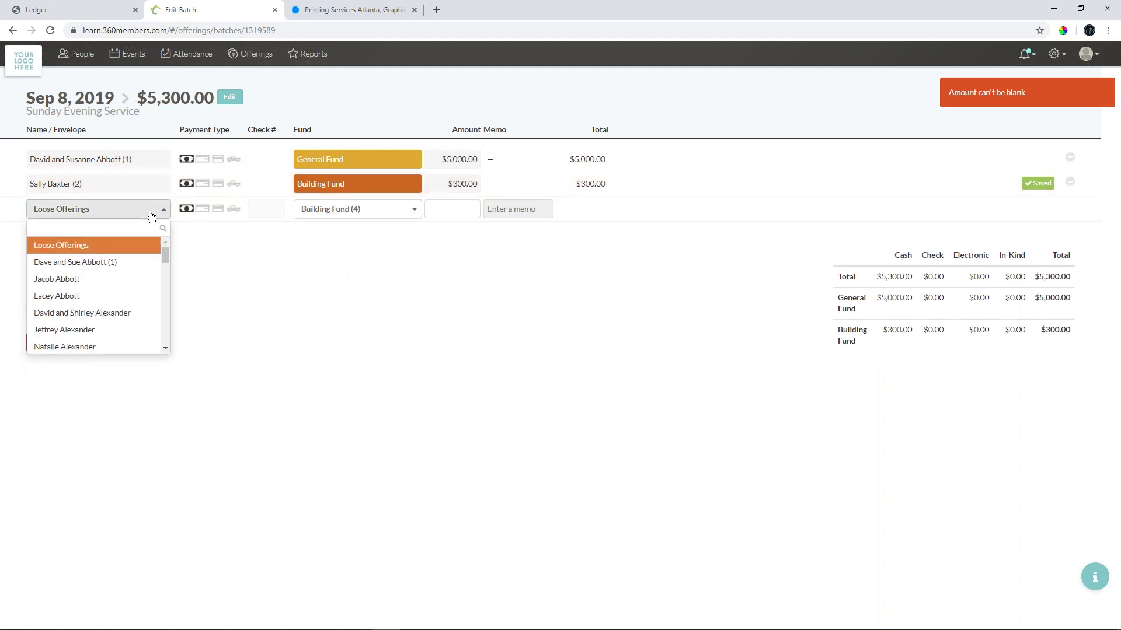
pyautogui.write('3')
pyautogui.press('Return')
pyautogui.press('1')
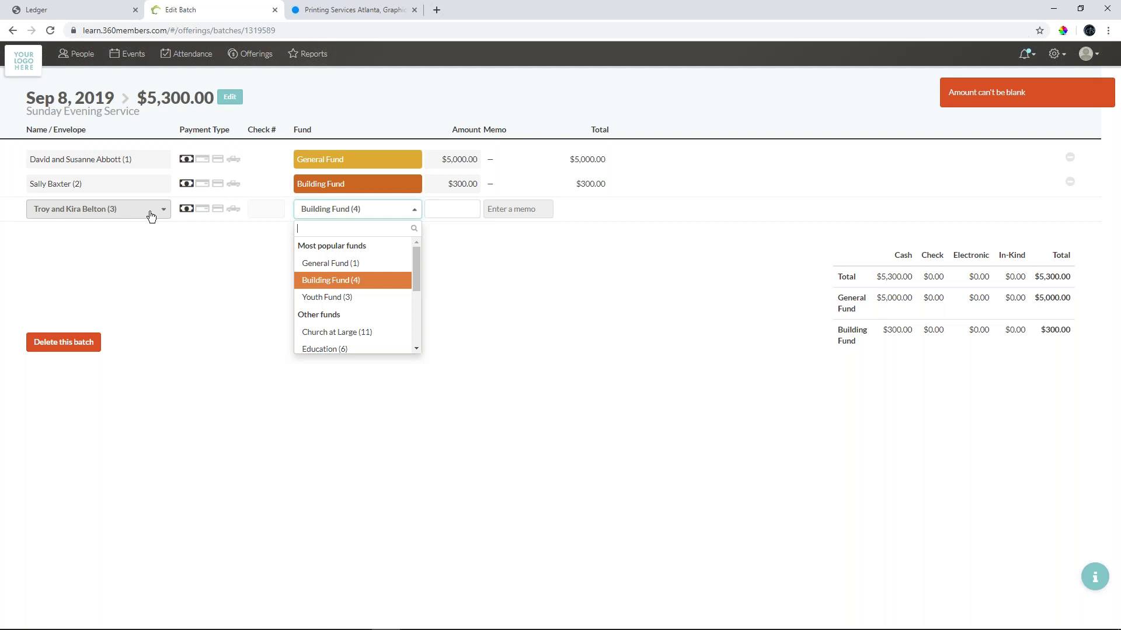
pyautogui.write('3')
pyautogui.press('Return')
pyautogui.write('500')
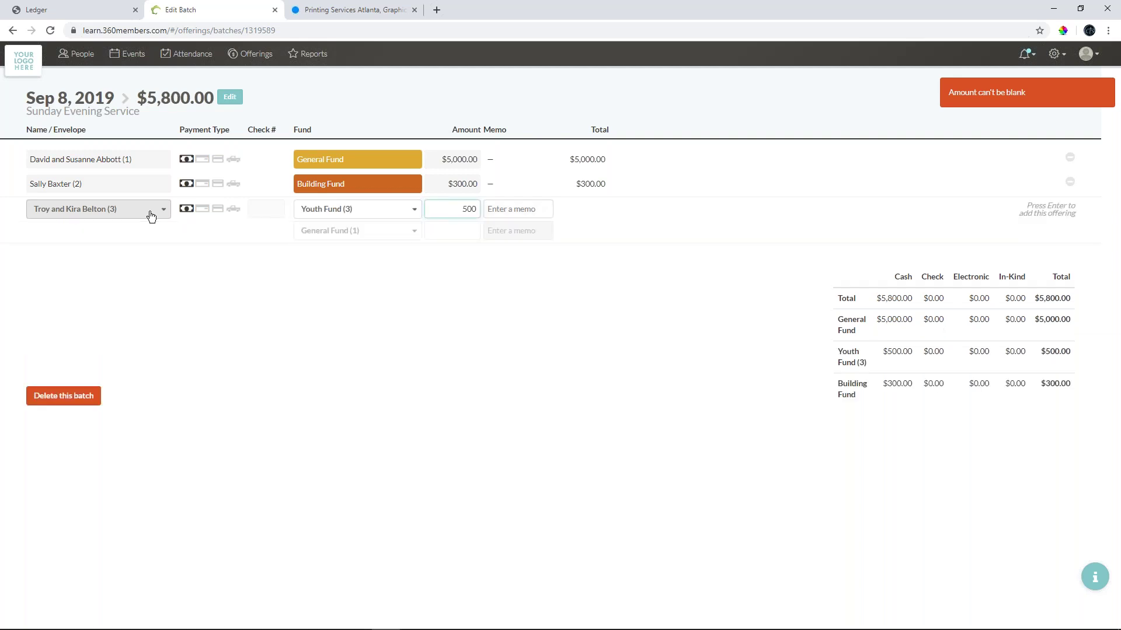
pyautogui.press('Return')
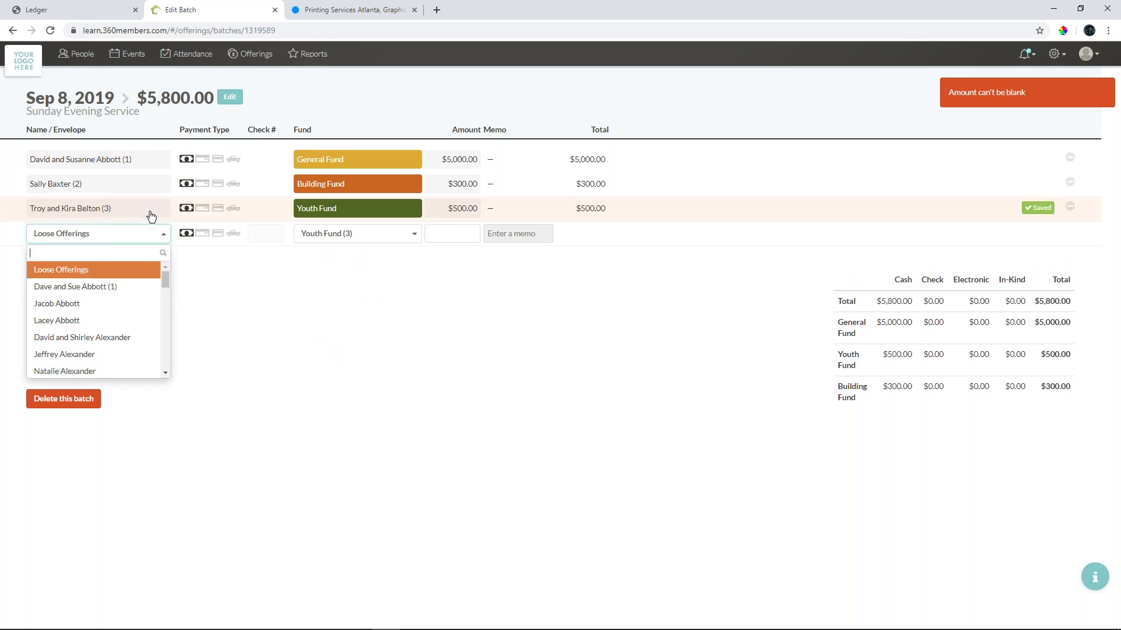
# Step: Add and save a $1,000 cash Mission Fund offering, clearing the error notices
pyautogui.press('1')
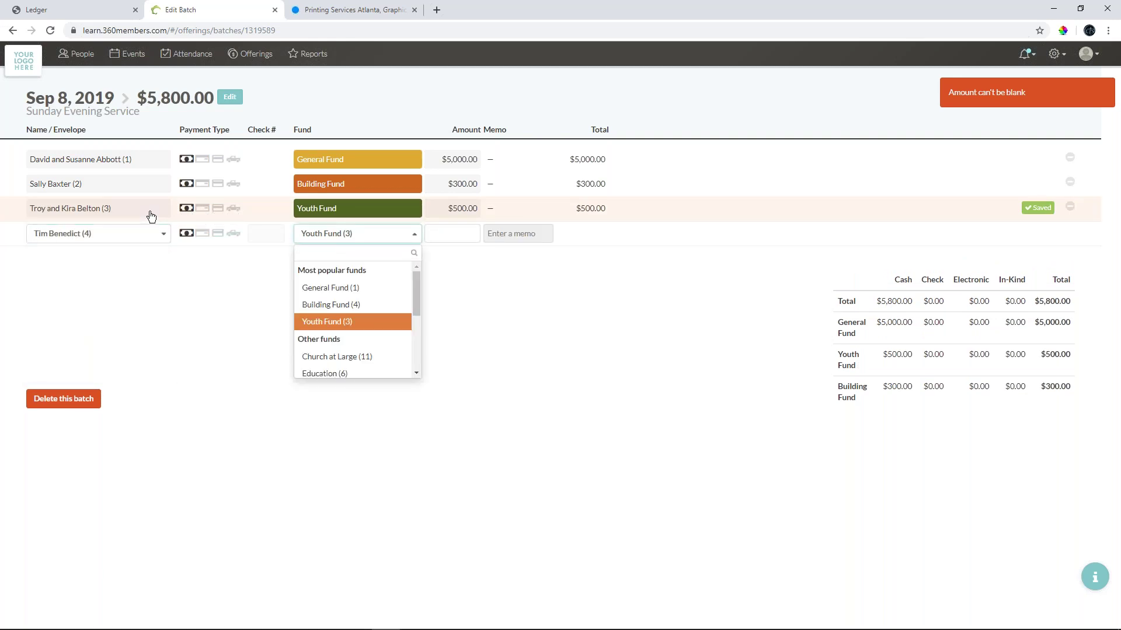
pyautogui.write('mis')
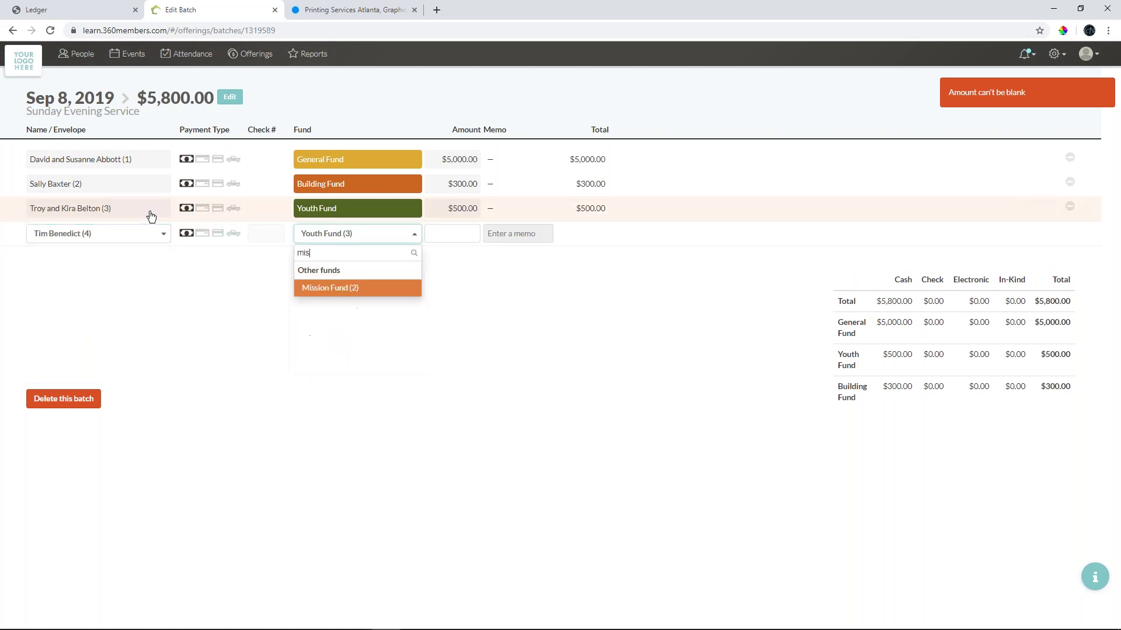
pyautogui.press('Return')
pyautogui.press('Return')
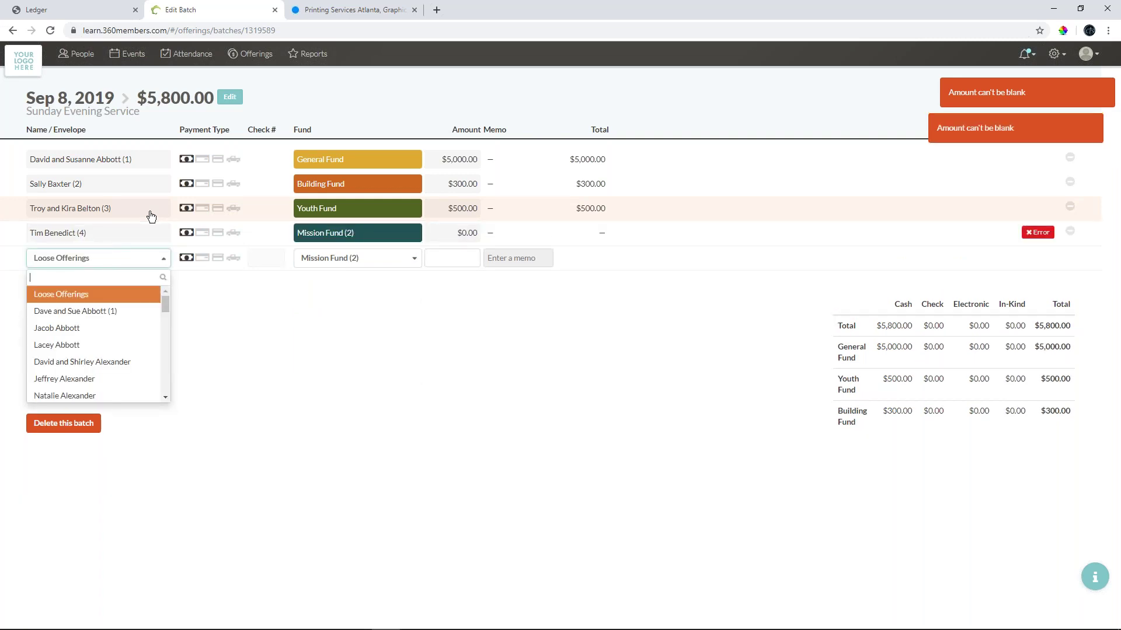
pyautogui.click(467, 234)
pyautogui.click(467, 234)
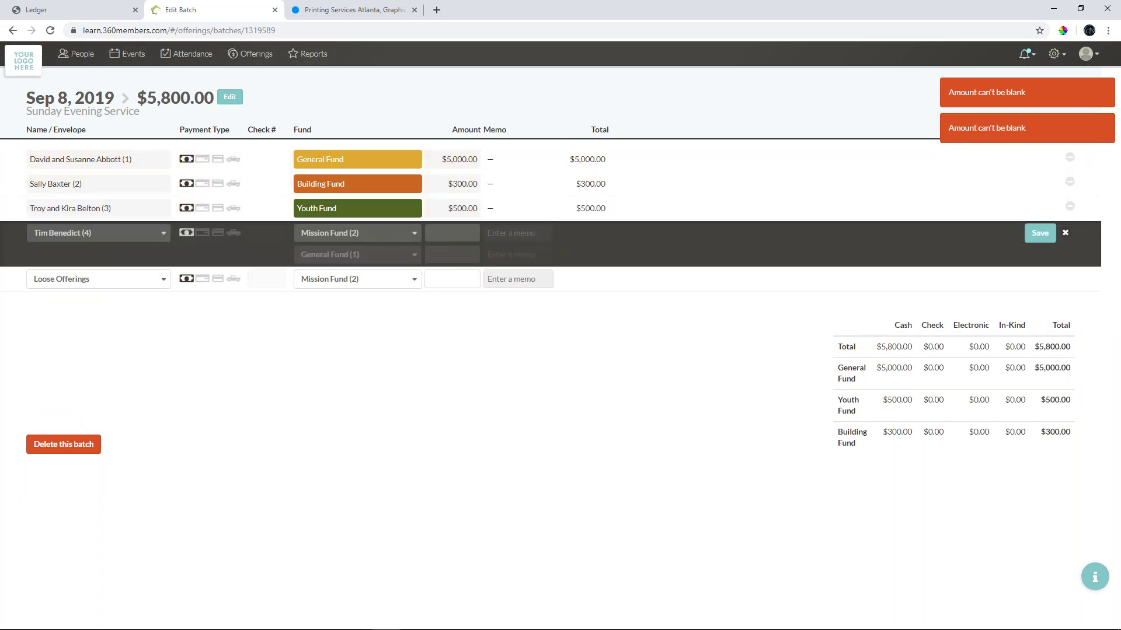
pyautogui.write('1000')
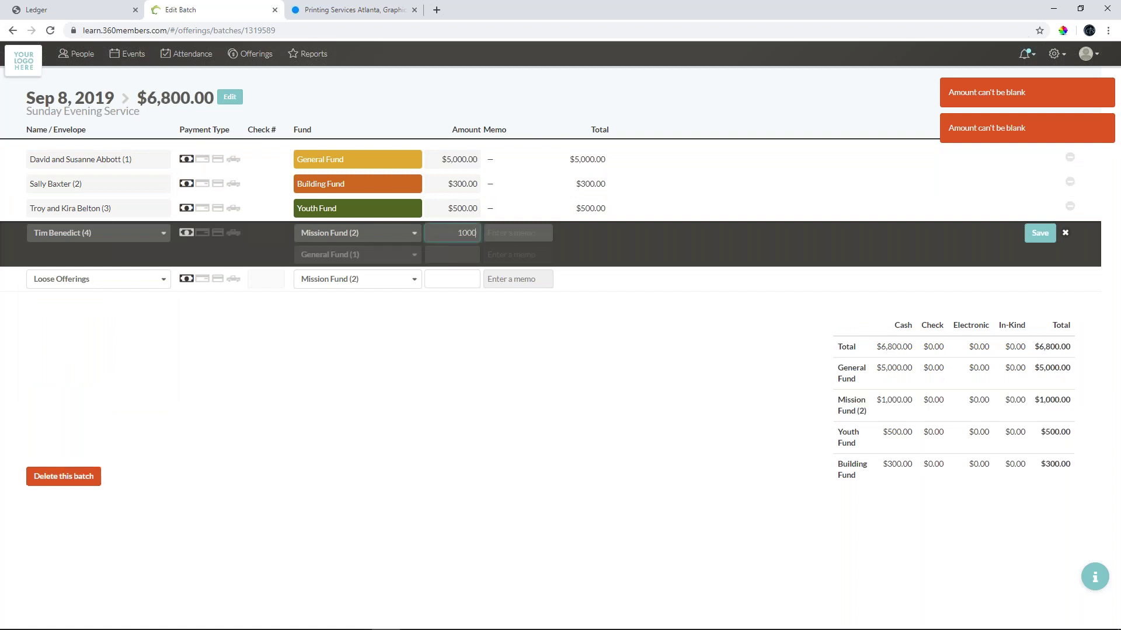
pyautogui.press('Return')
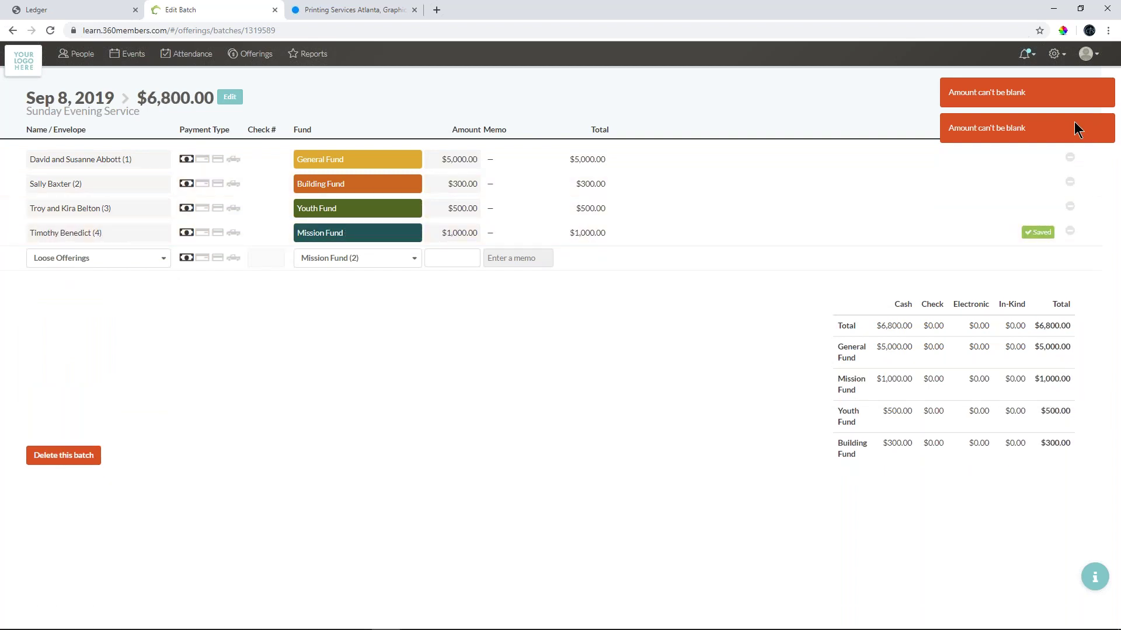
pyautogui.click(1076, 127)
pyautogui.click(1083, 92)
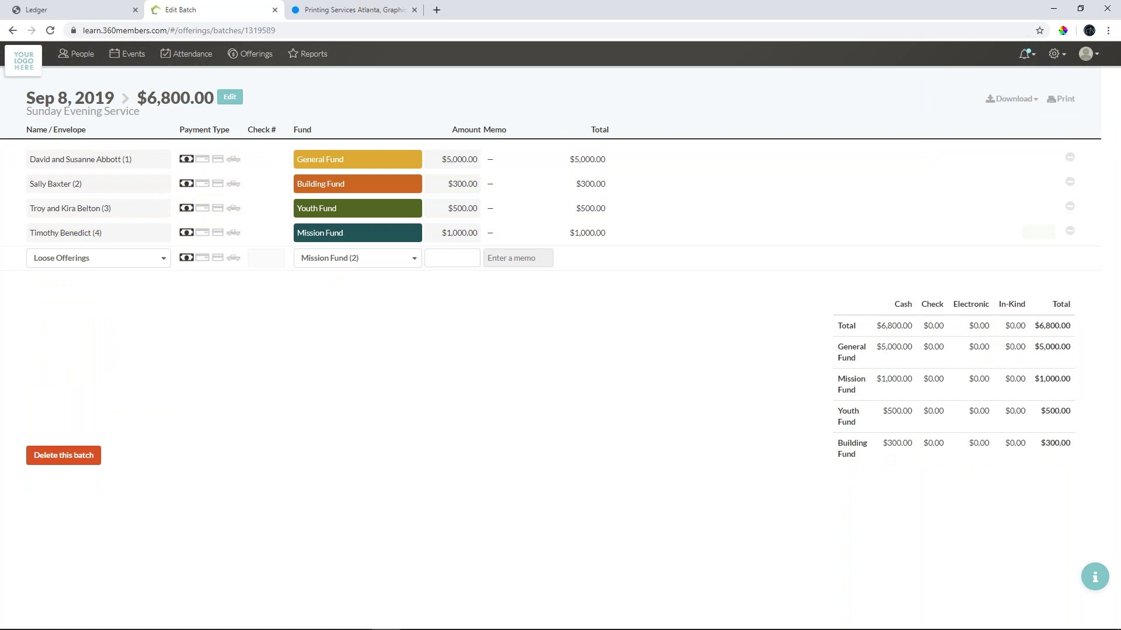
pyautogui.click(94, 13)
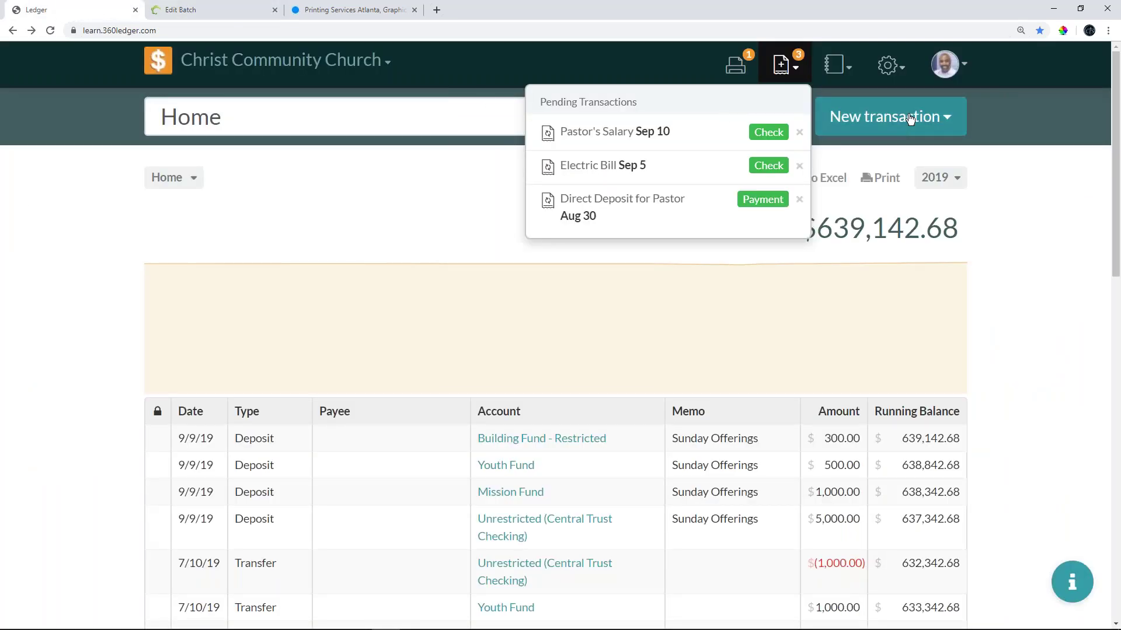
# Step: Reload 360Ledger, open the pending $6,800 offering deposit, then go back to the offering batch
pyautogui.click(525, 72)
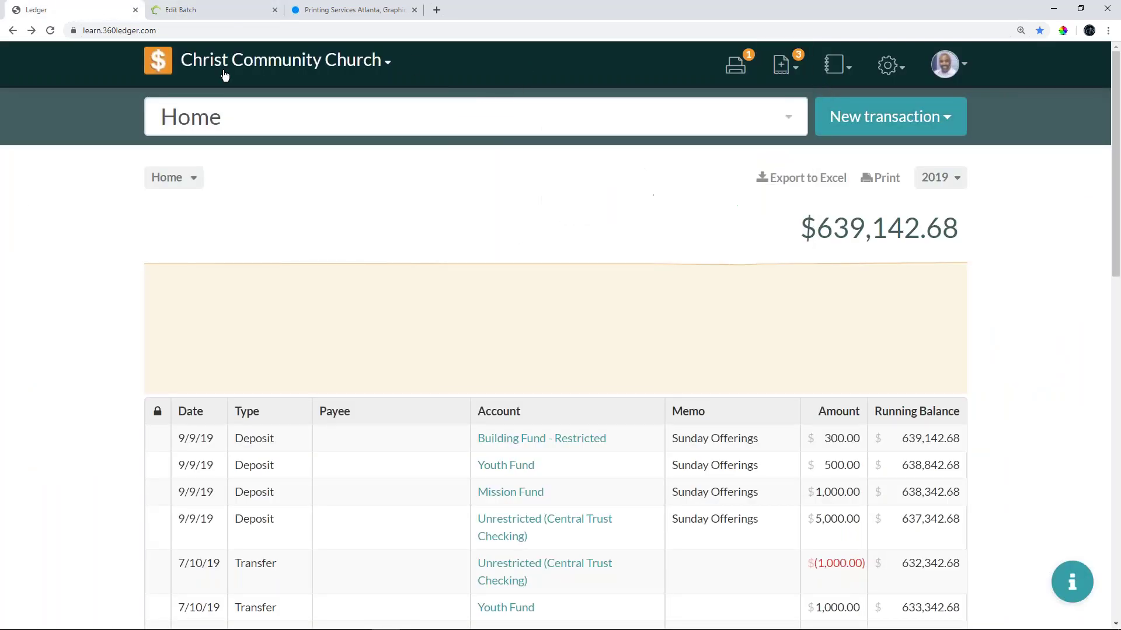
pyautogui.click(51, 32)
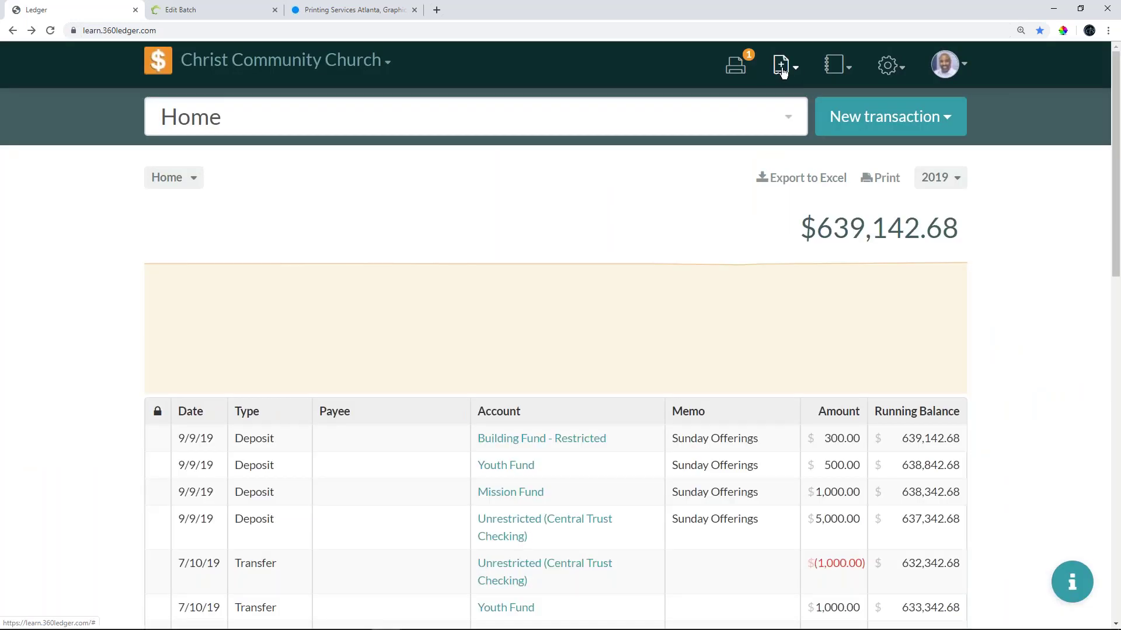
pyautogui.click(791, 71)
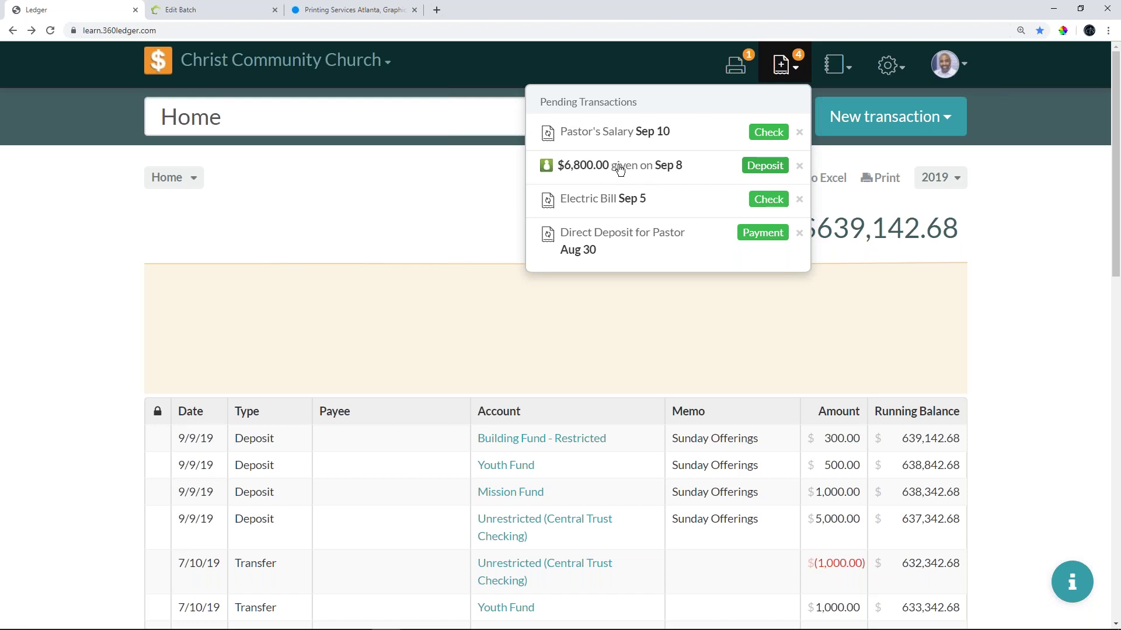
pyautogui.click(620, 170)
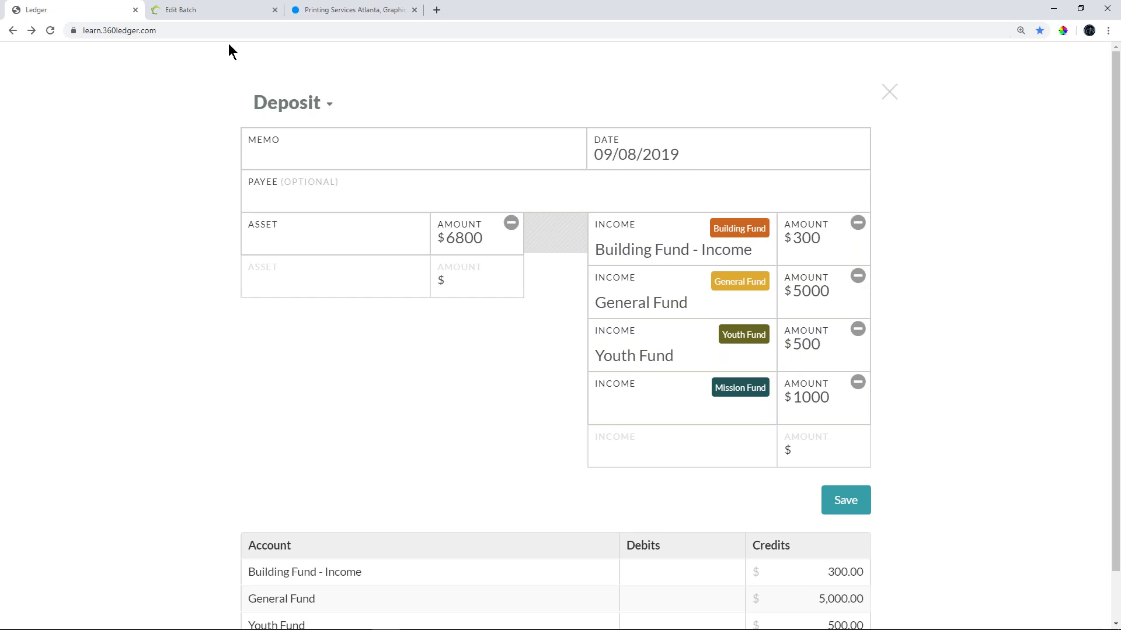
pyautogui.click(219, 17)
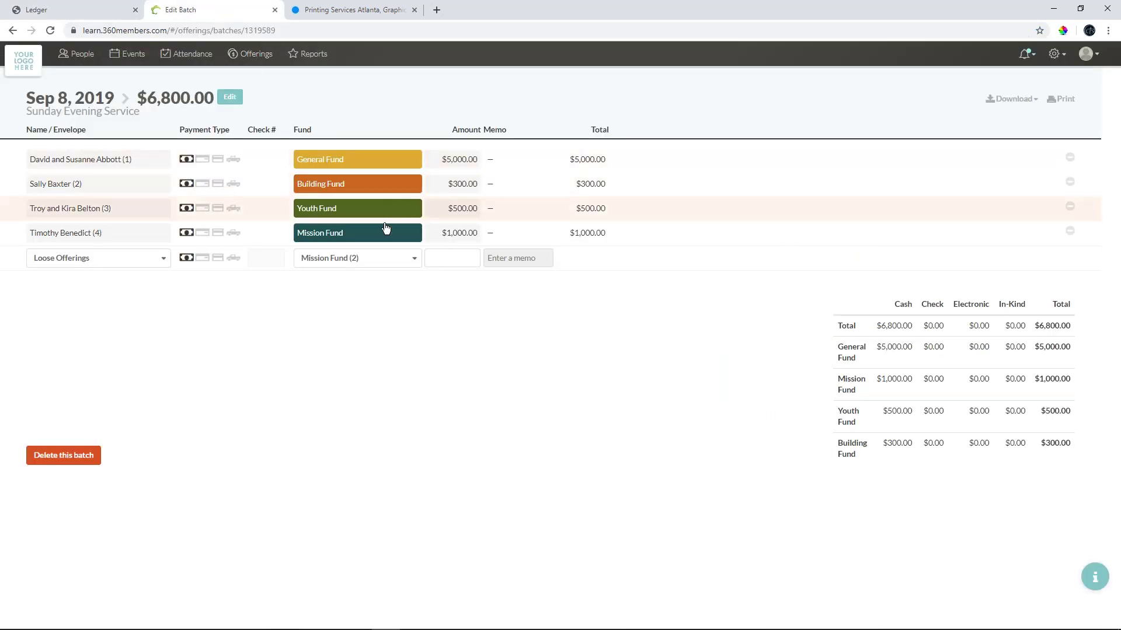
# Step: View the Funds list in Collections settings, then return to the ledger deposit form
pyautogui.click(1055, 54)
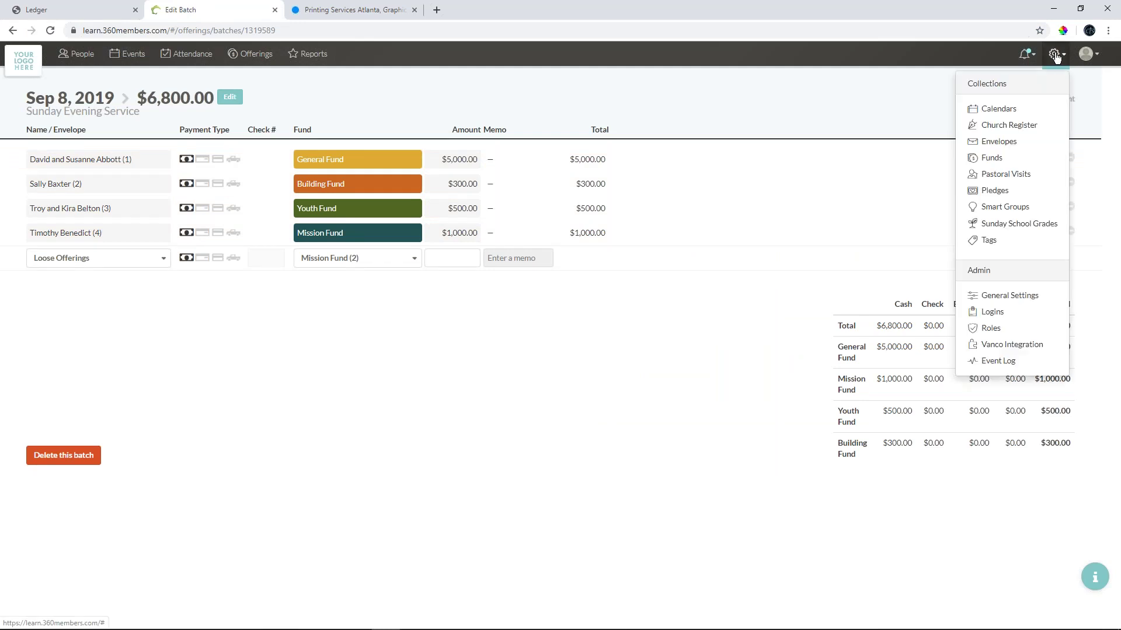
pyautogui.click(992, 157)
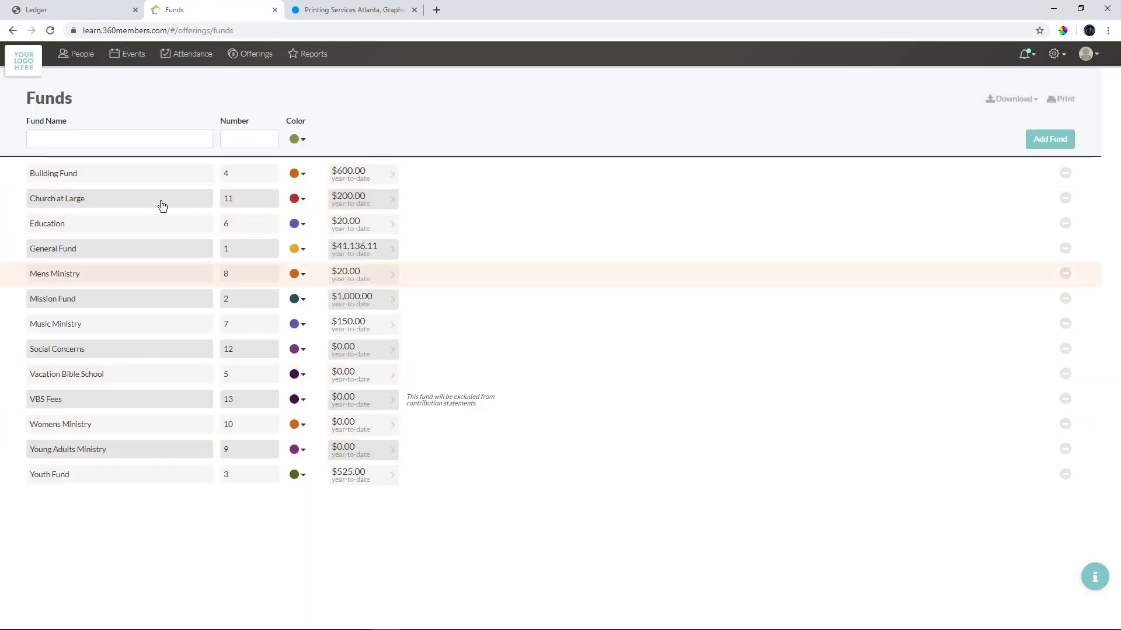
pyautogui.click(88, 11)
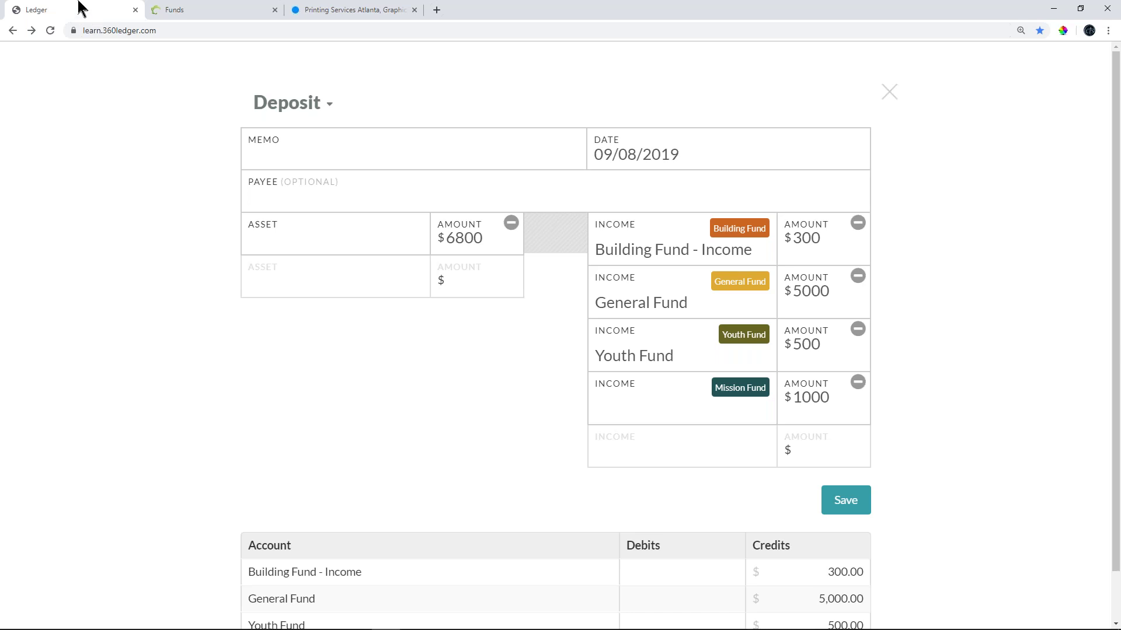
# Step: Assign the Mission Fund income account and set the first asset line to Unrestricted (Central Trust Checking)
pyautogui.click(671, 413)
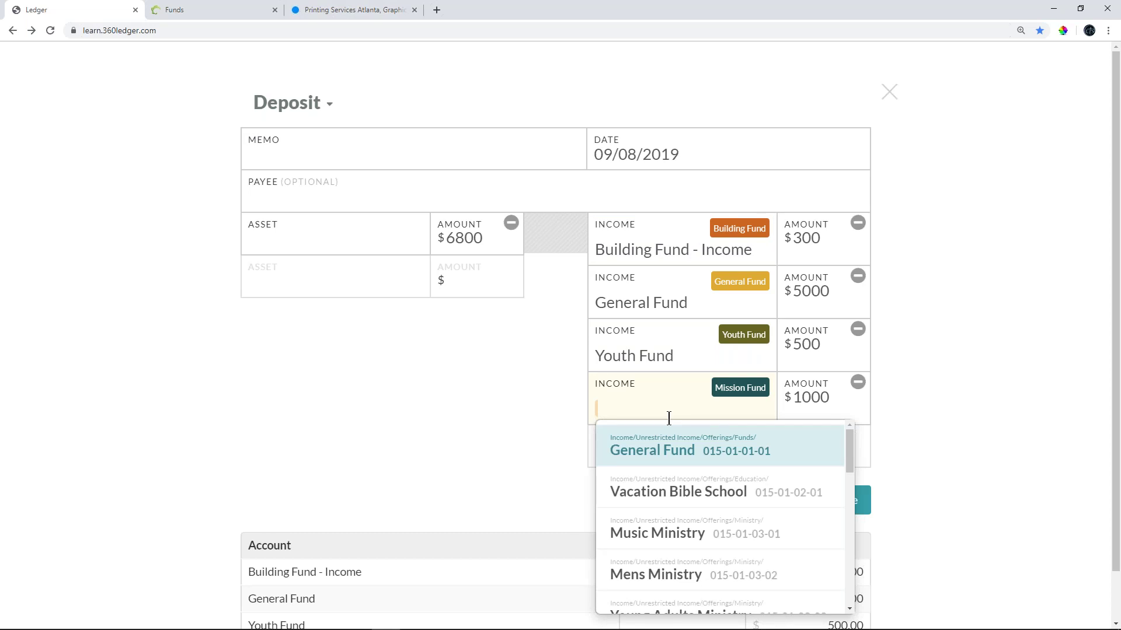
pyautogui.write('miss')
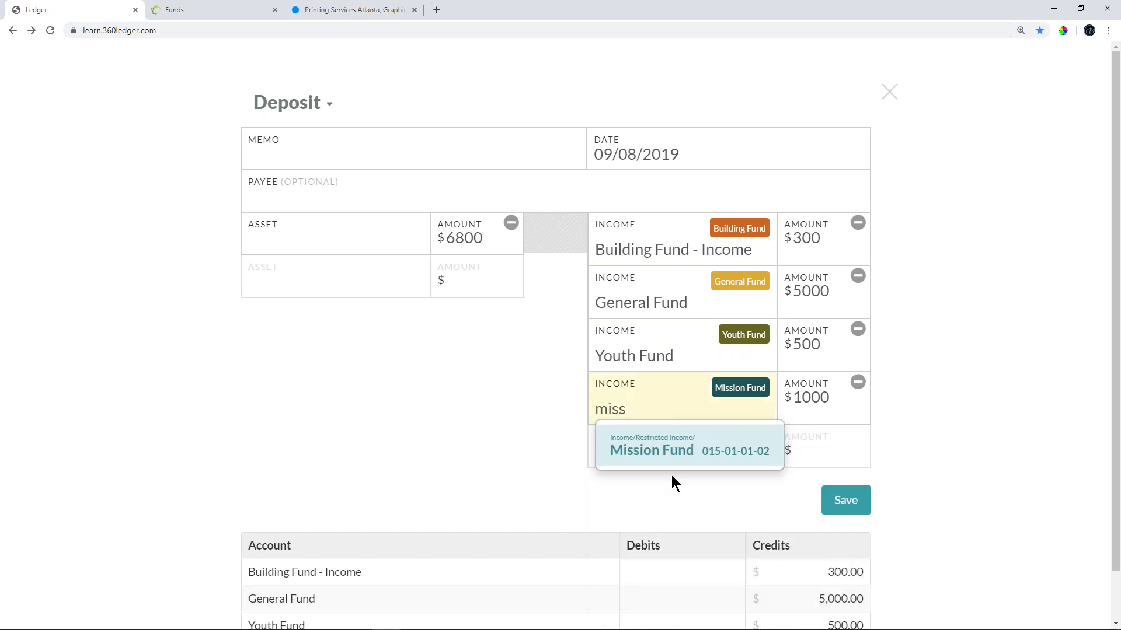
pyautogui.click(681, 450)
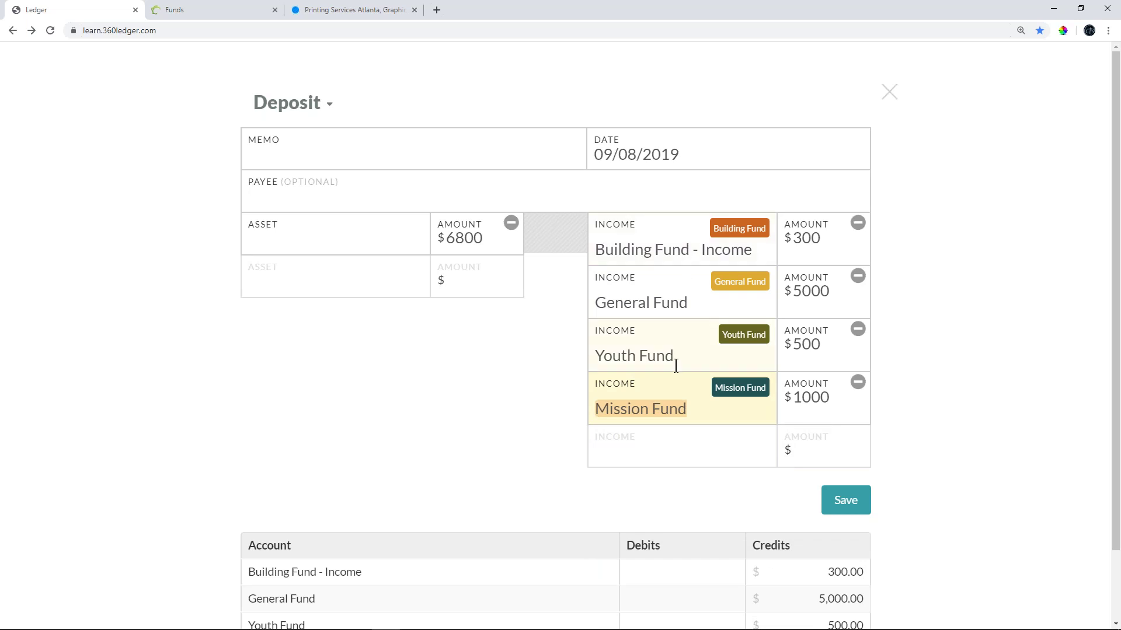
pyautogui.click(337, 229)
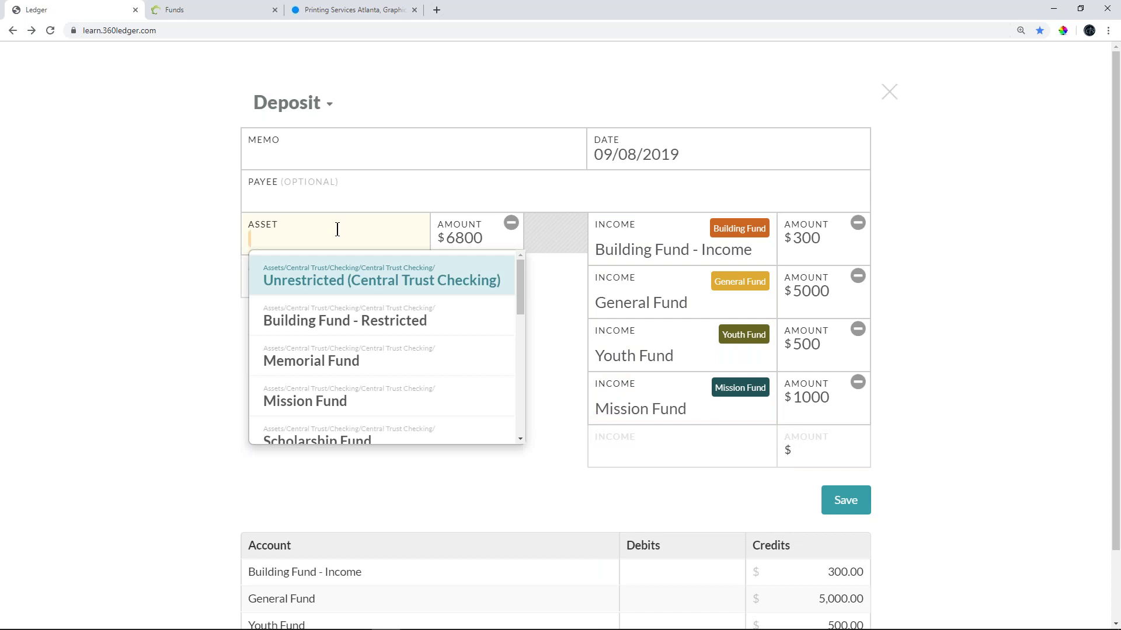
pyautogui.click(333, 286)
# Step: Add asset lines for Building Fund - Restricted, Youth Fund and Mission Fund
pyautogui.click(322, 288)
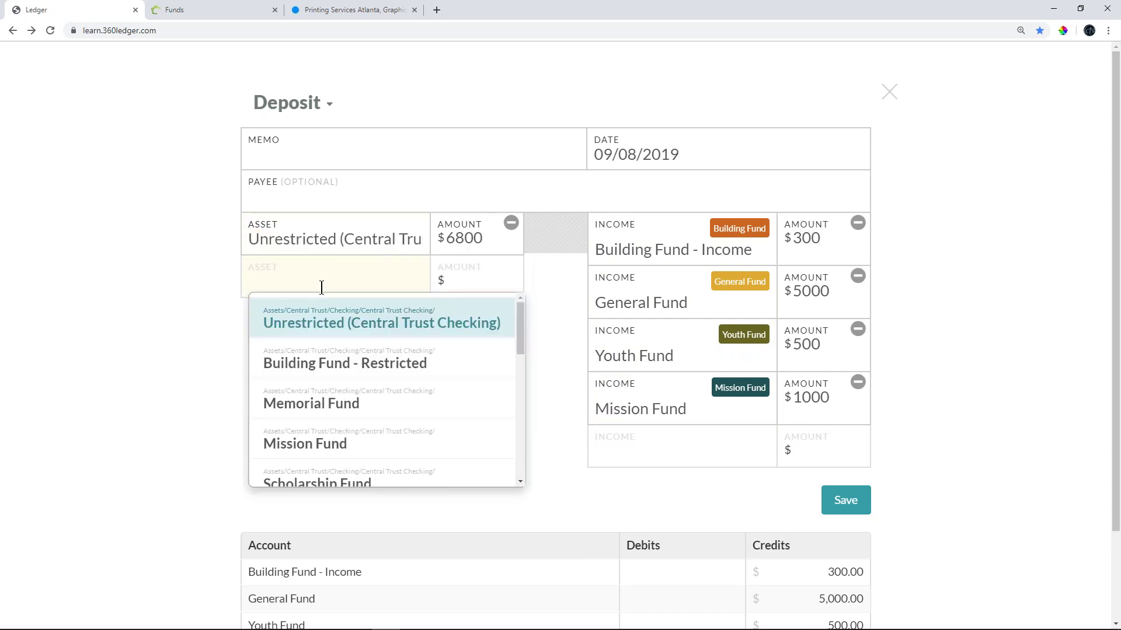
pyautogui.write('build')
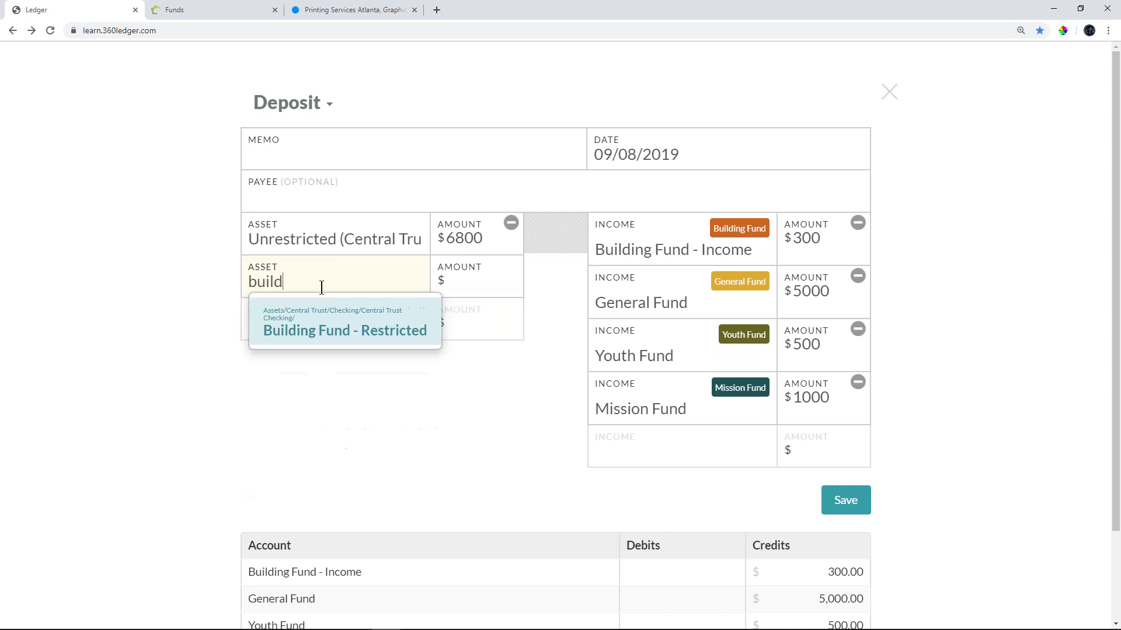
pyautogui.click(372, 329)
pyautogui.click(320, 323)
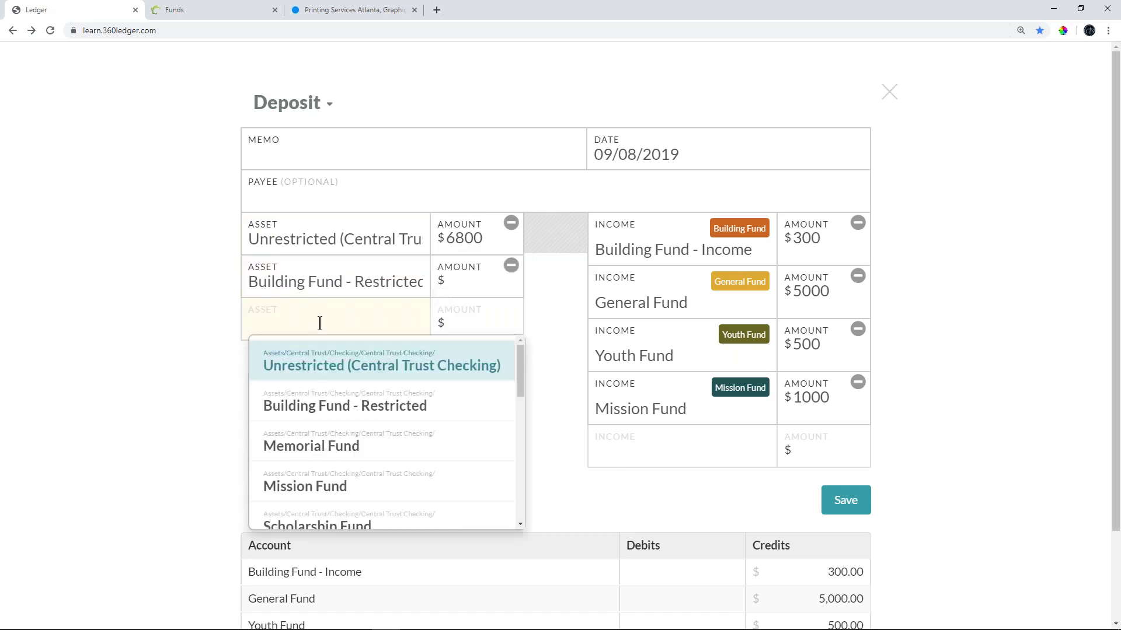
pyautogui.write('yout')
pyautogui.click(343, 367)
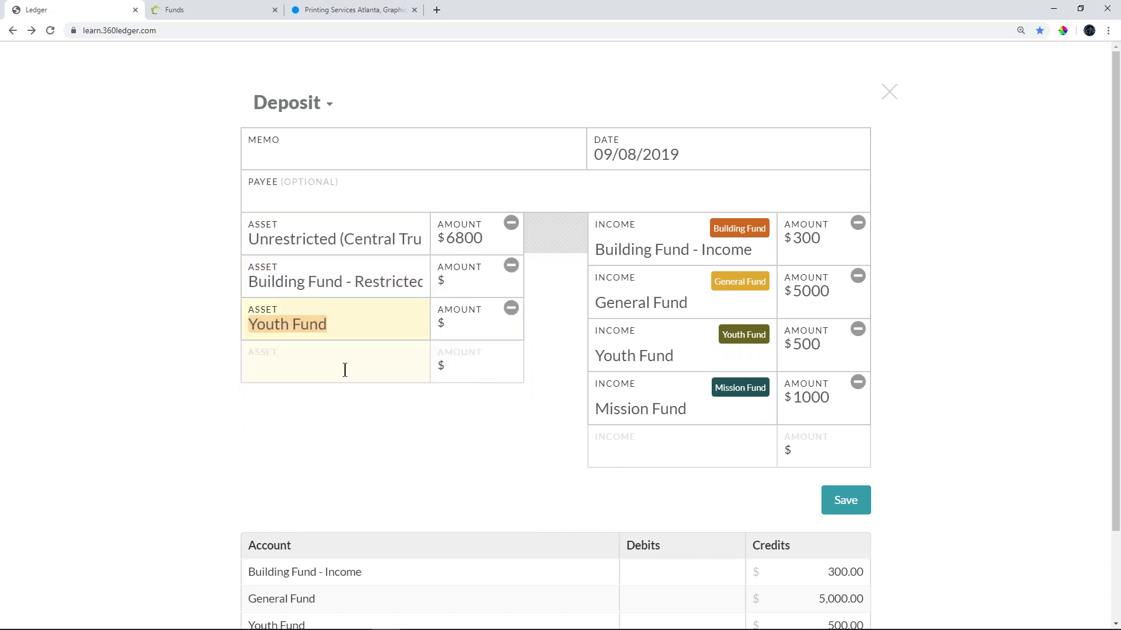
pyautogui.click(315, 367)
pyautogui.write('mis')
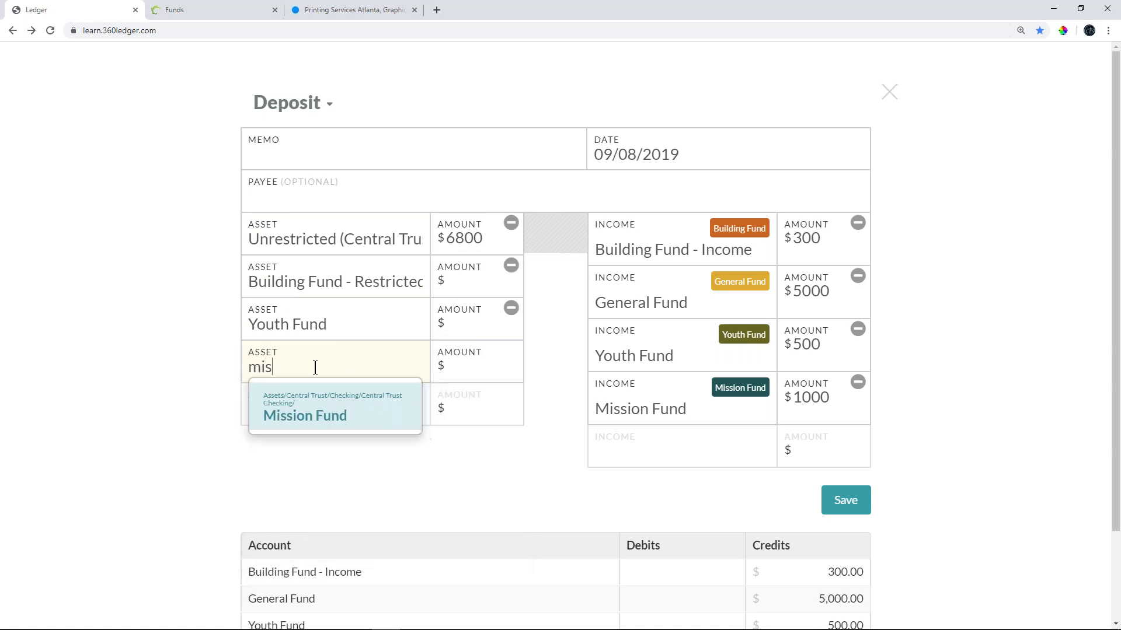
pyautogui.click(348, 415)
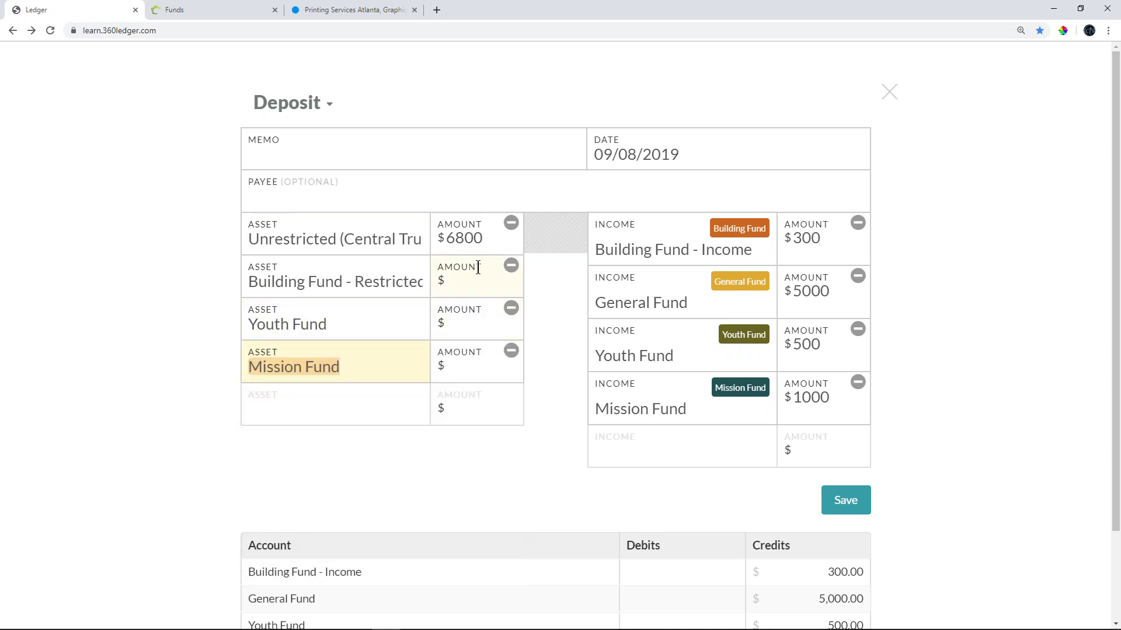
# Step: Split the asset amounts 5000, 300, 500 and 1000, and enter memo 'Sunday Offering Batch'
pyautogui.moveTo(477, 244); pyautogui.dragTo(438, 243)
pyautogui.write('5000')
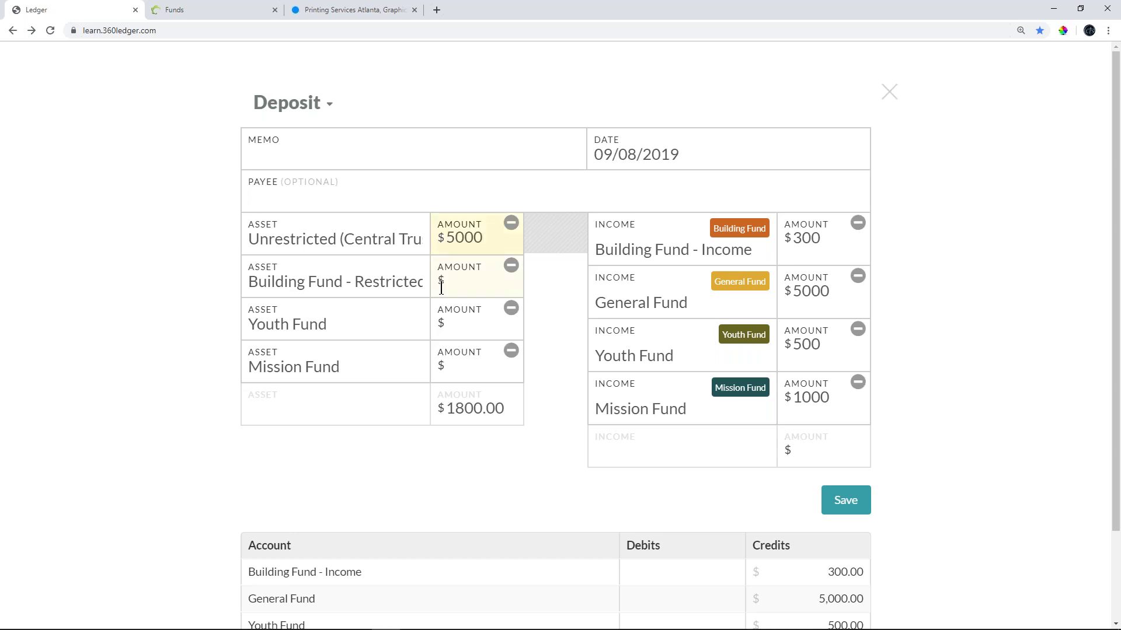
pyautogui.click(444, 283)
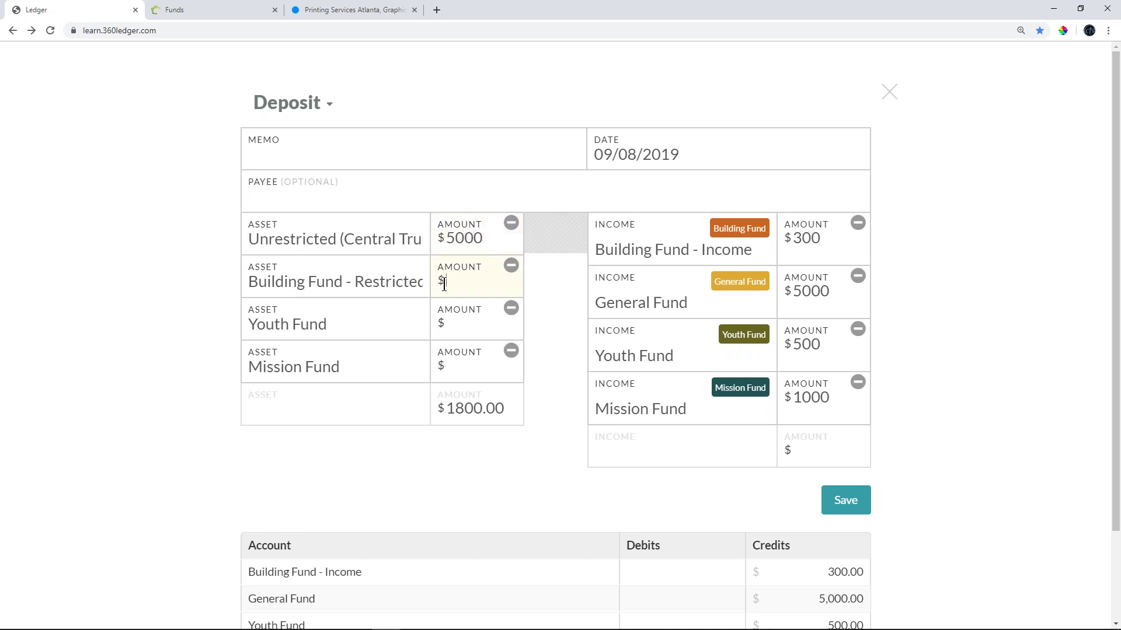
pyautogui.write('300')
pyautogui.click(459, 334)
pyautogui.write('500')
pyautogui.click(464, 379)
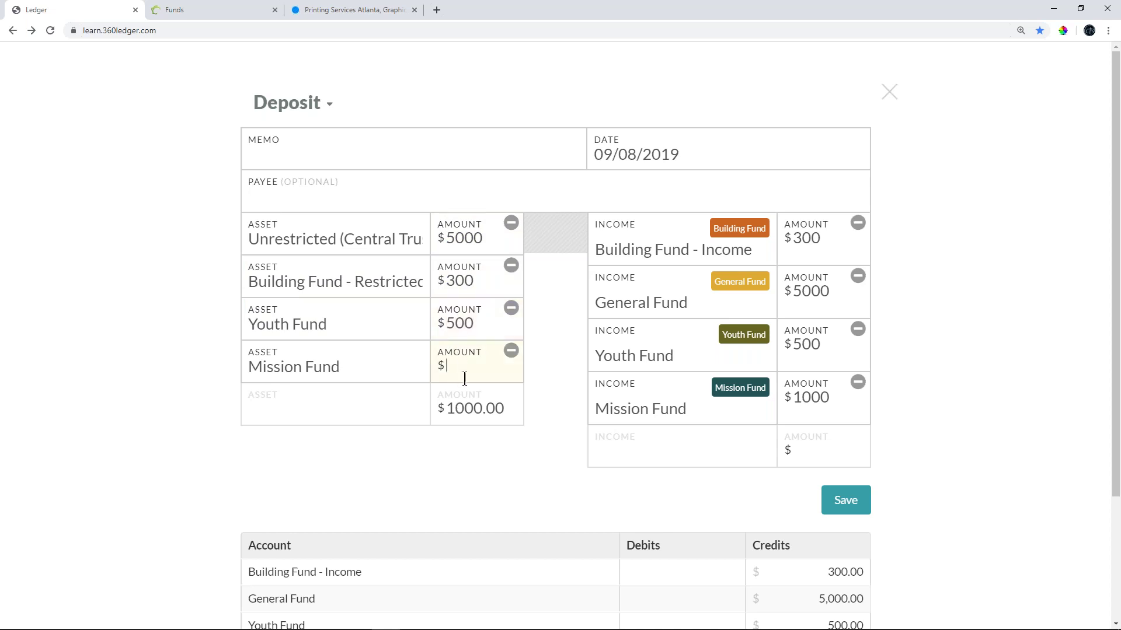
pyautogui.write('1000')
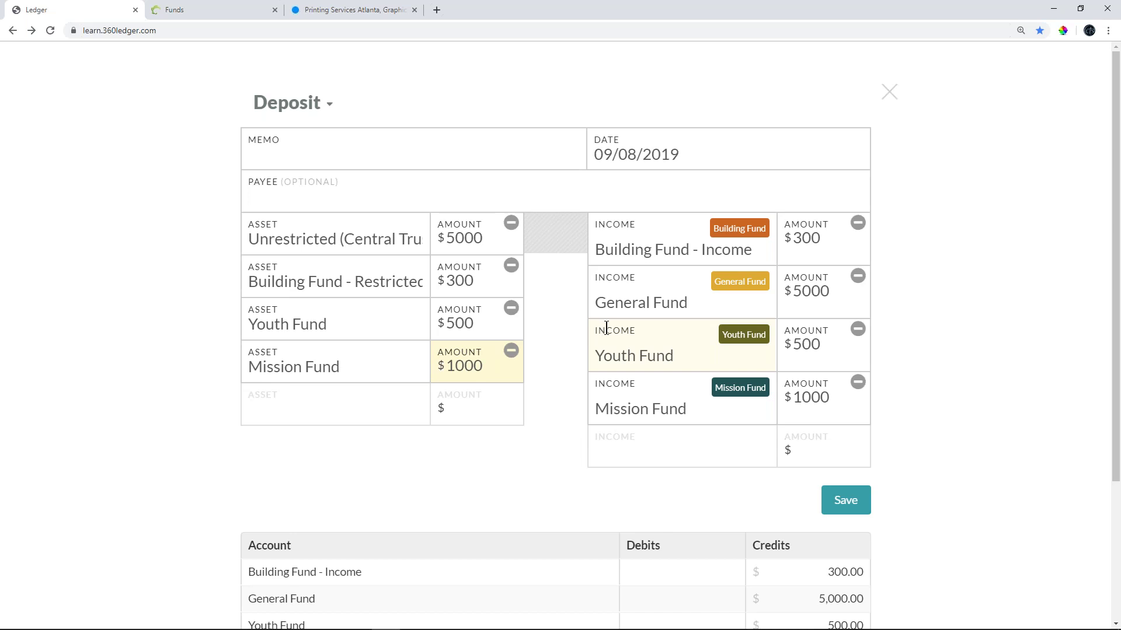
pyautogui.click(365, 161)
pyautogui.write('Sunday Offe')
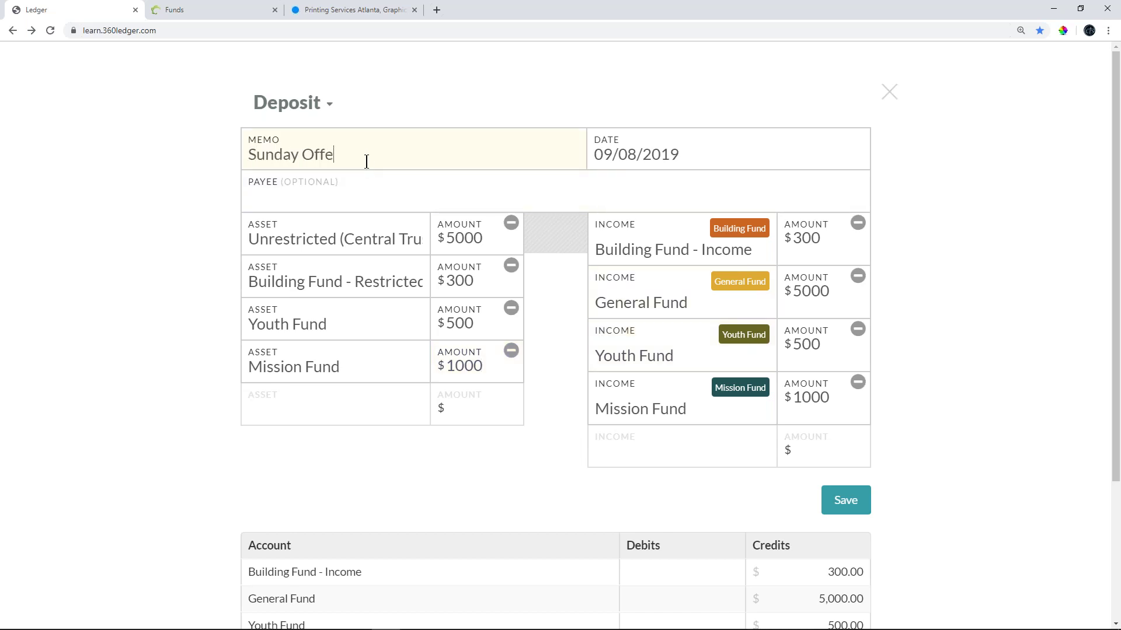
pyautogui.write('ring Batch')
# Step: Save the Sunday Offering Batch deposit, then advance the slide show to the Checks point
pyautogui.click(845, 501)
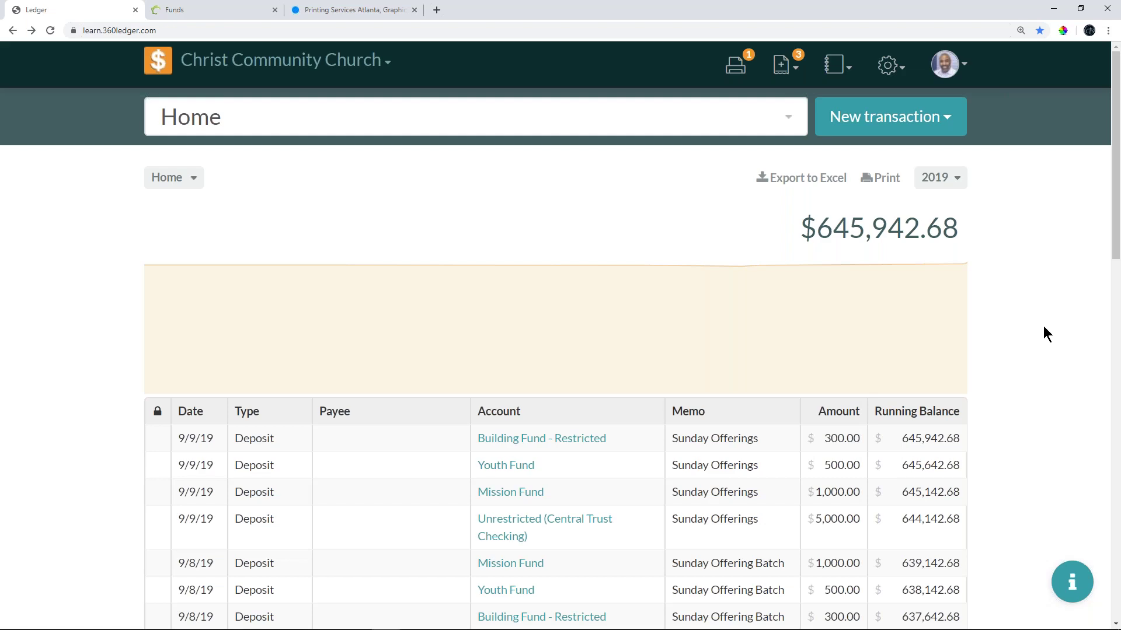
pyautogui.hotkey('alt', 'Tab')
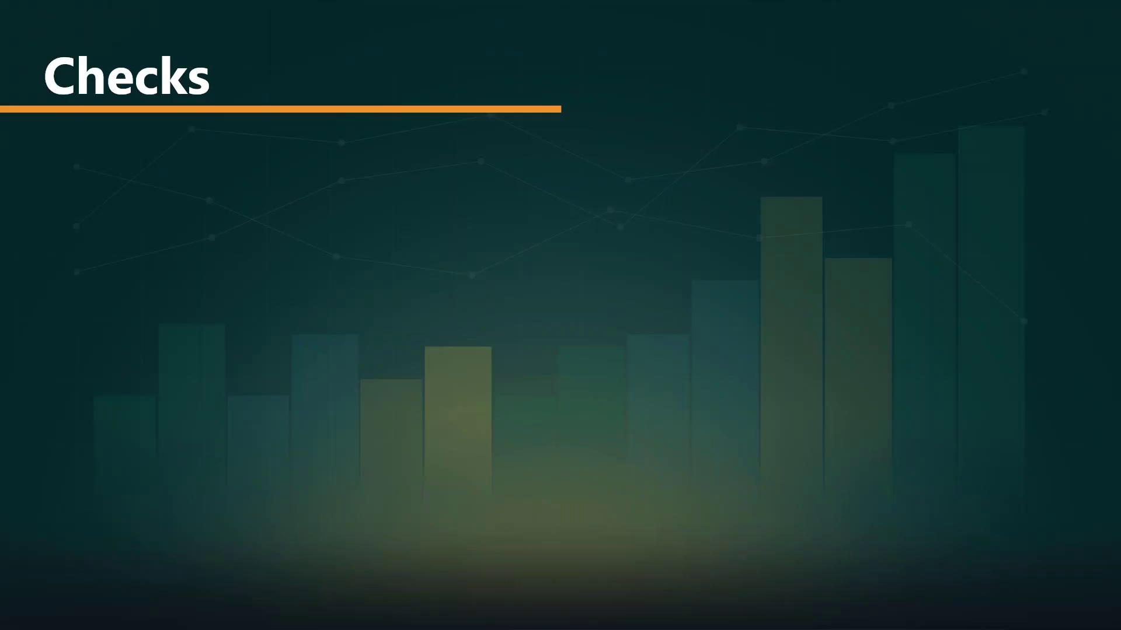
pyautogui.press('Right')
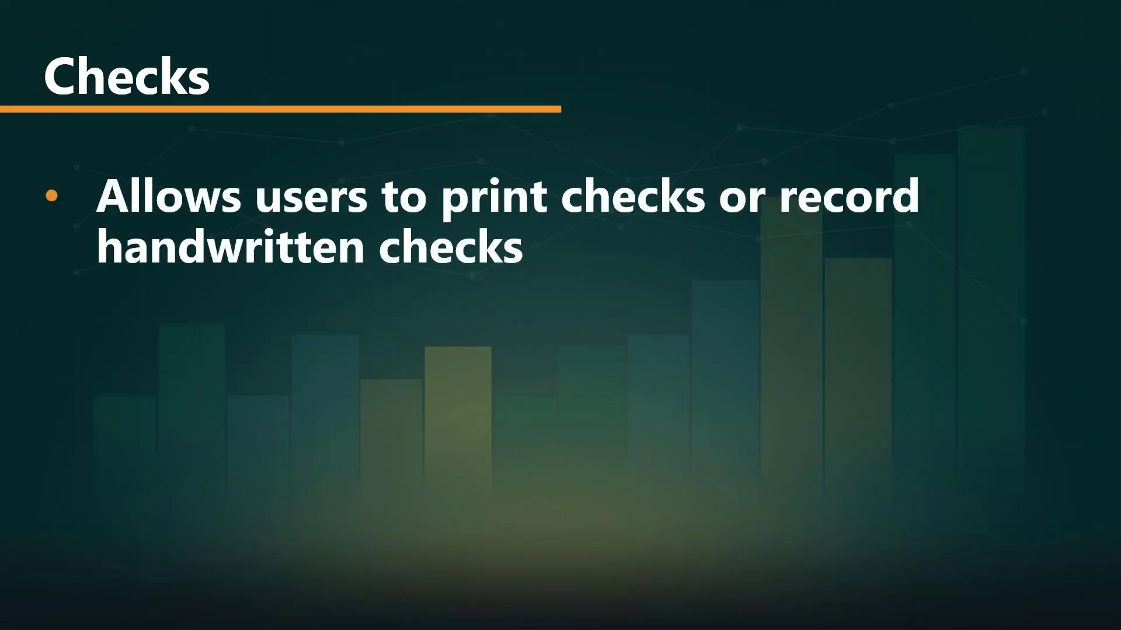
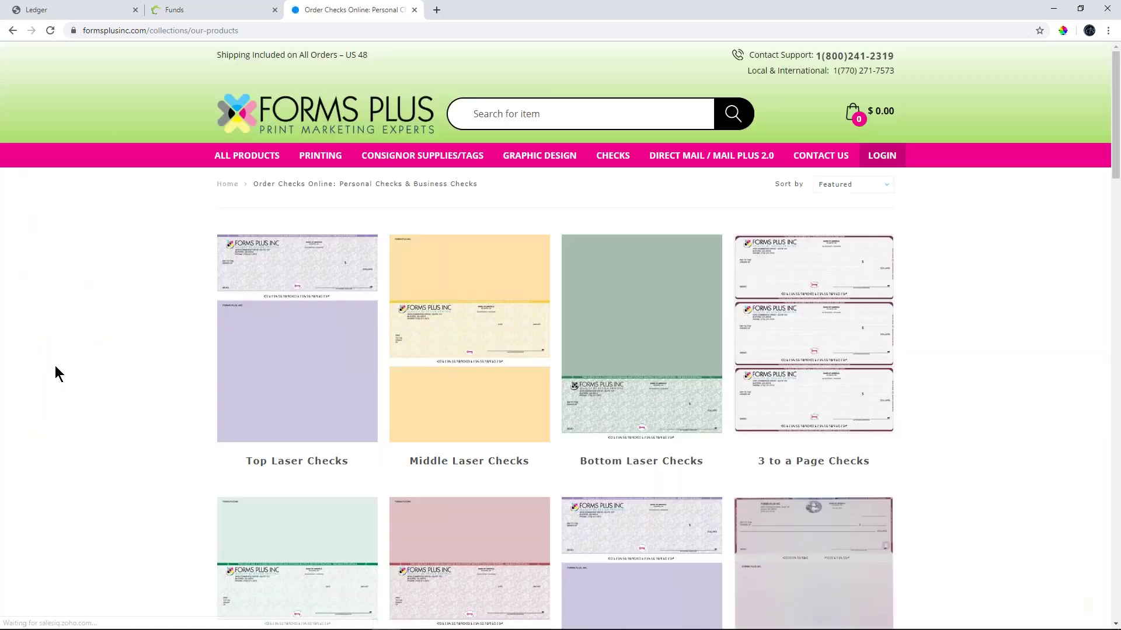
# Step: View the Church 360° Middle Checks product page on Forms Plus, then return to the Funds page
pyautogui.scroll(-1, 56, 372)
pyautogui.scroll(-4, 55, 365)
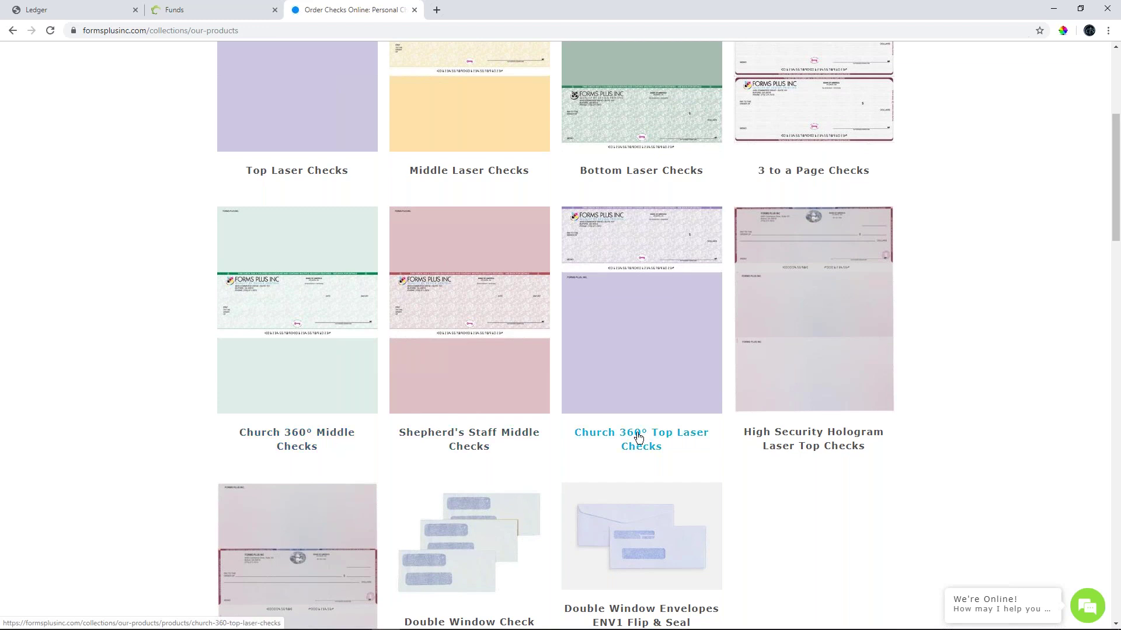
pyautogui.click(269, 318)
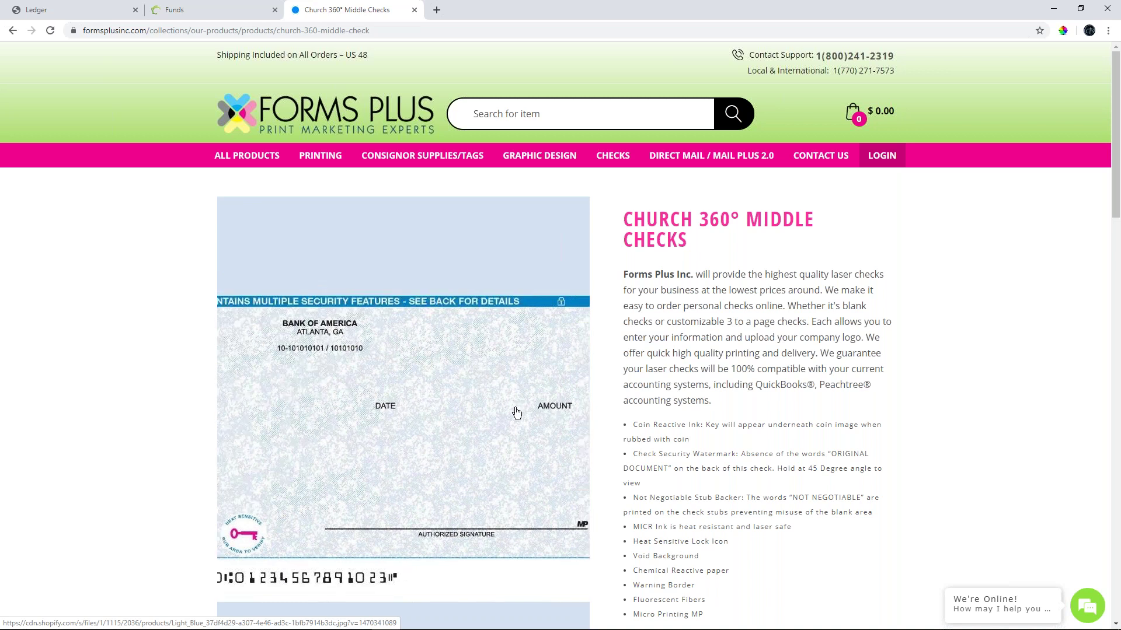
pyautogui.click(215, 13)
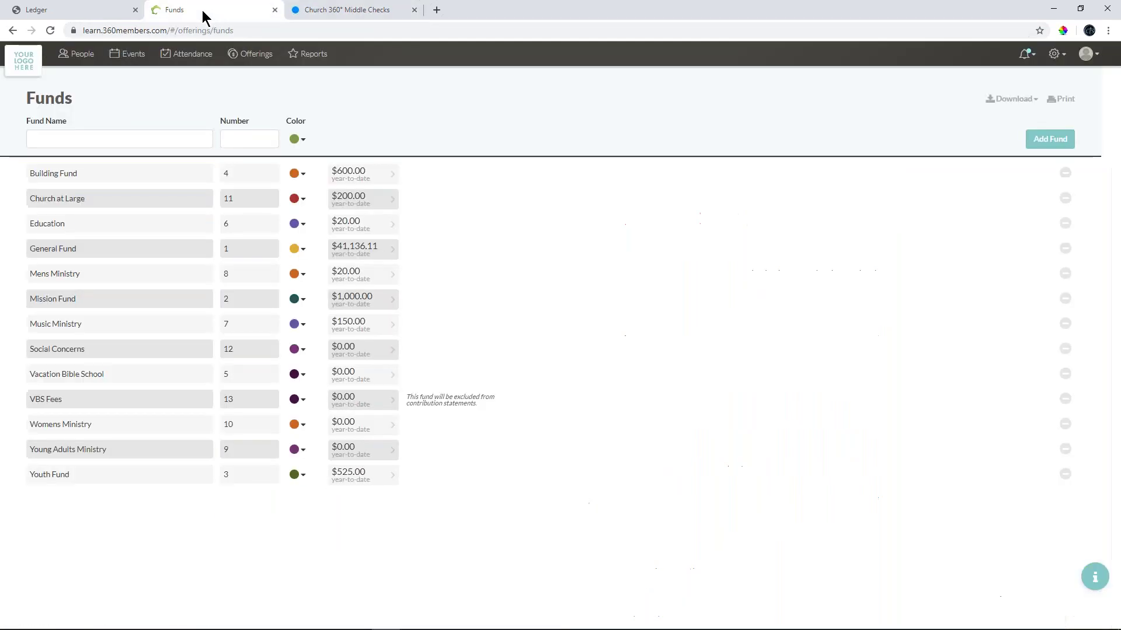
# Step: From the ledger home page, start a blank Check transaction dated 09/12/2019
pyautogui.click(95, 13)
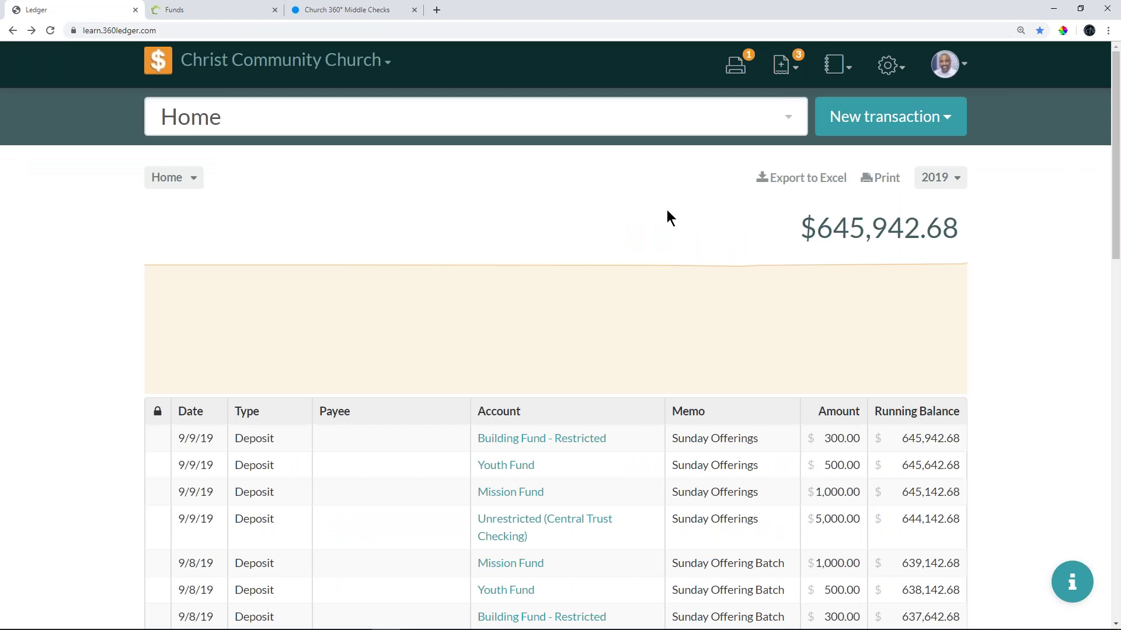
pyautogui.click(882, 122)
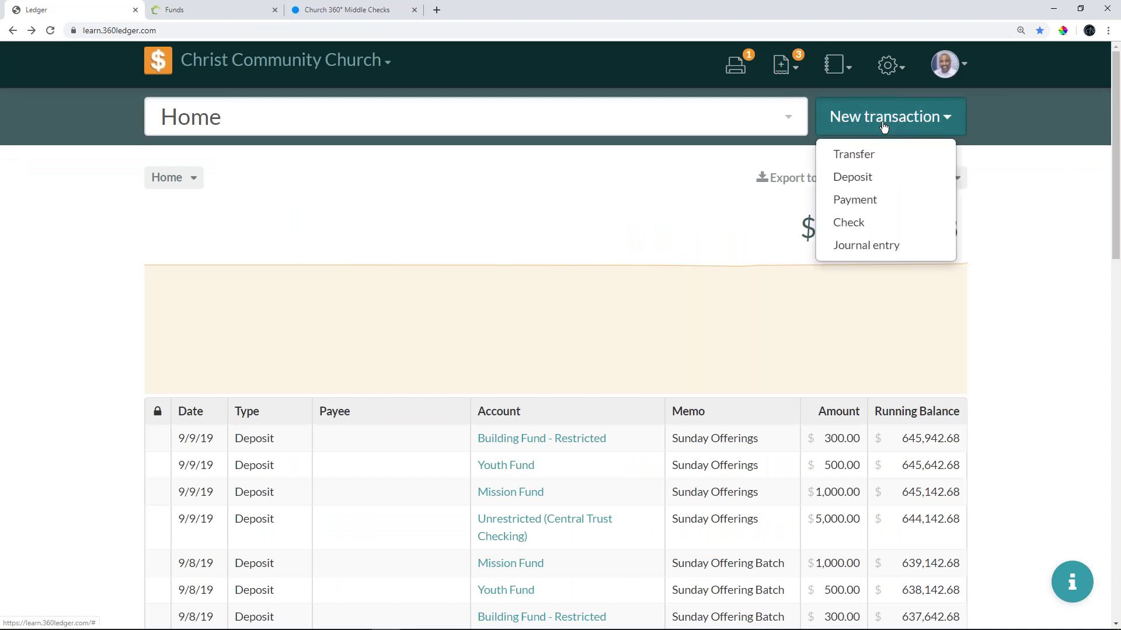
pyautogui.click(853, 224)
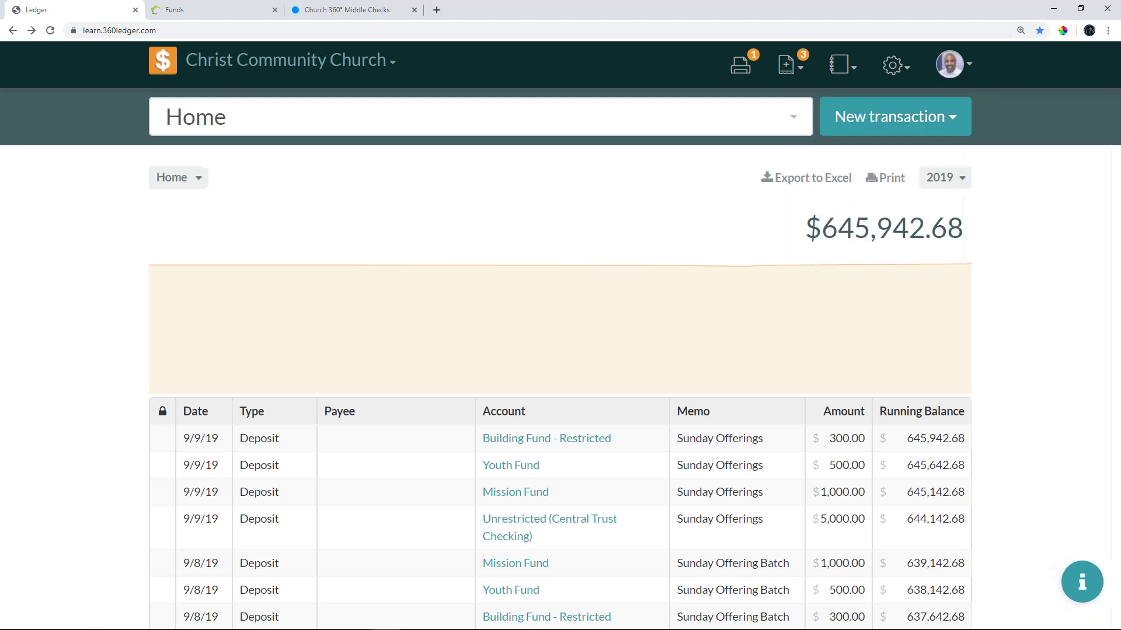
pyautogui.click(360, 154)
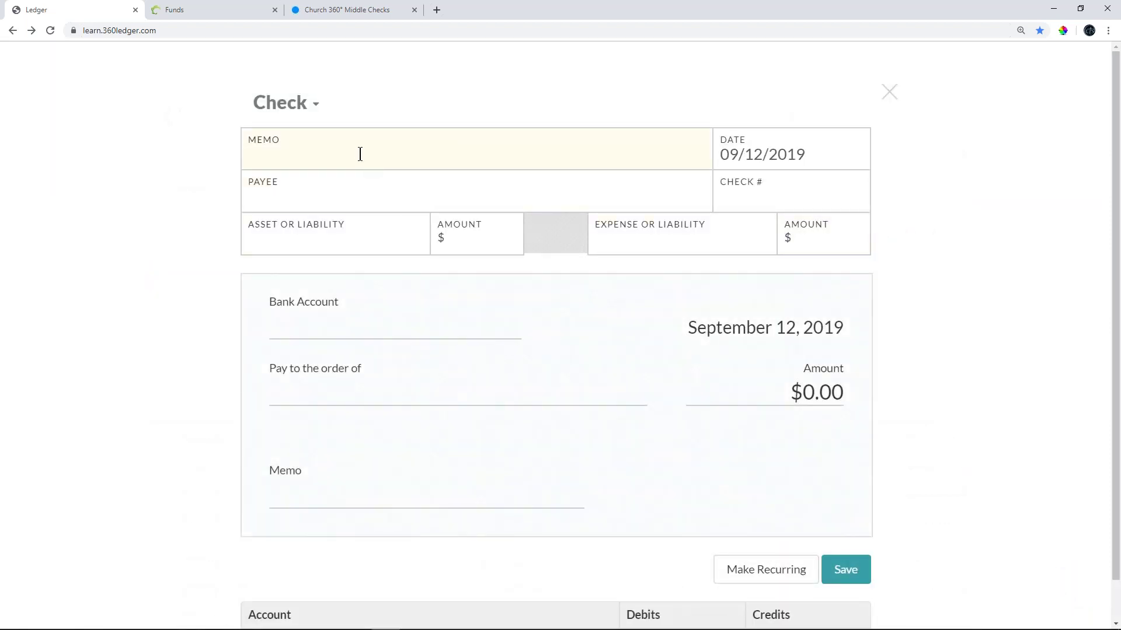
# Step: Draft a check with memo 'Snow Removal' and payee search 'snow', then discard it unsaved
pyautogui.write('Snow Removal')
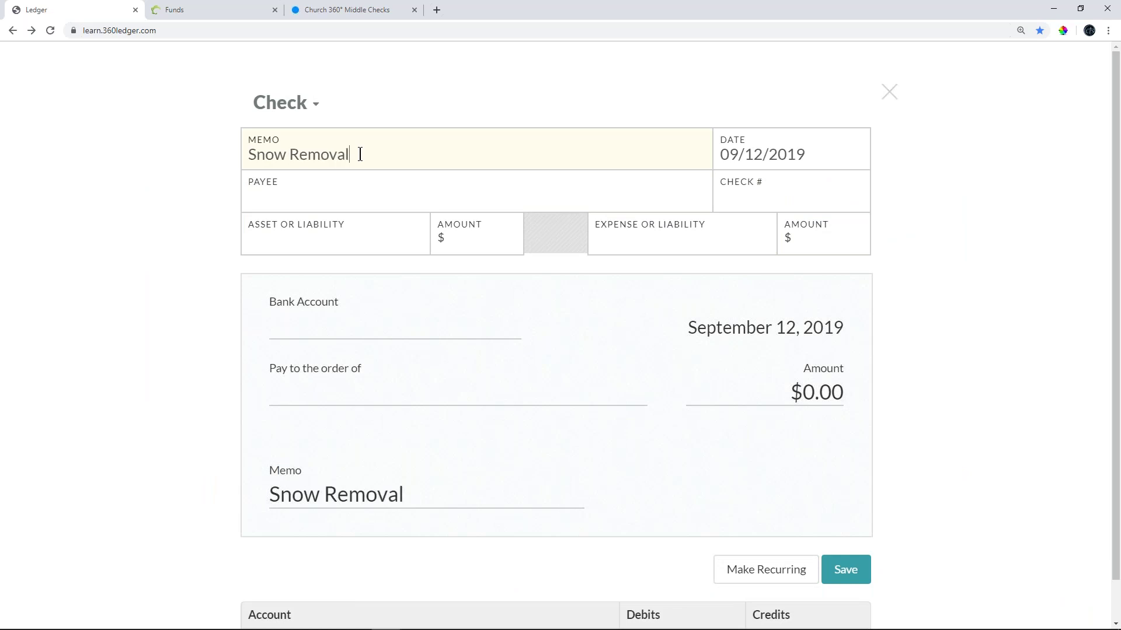
pyautogui.press('Tab')
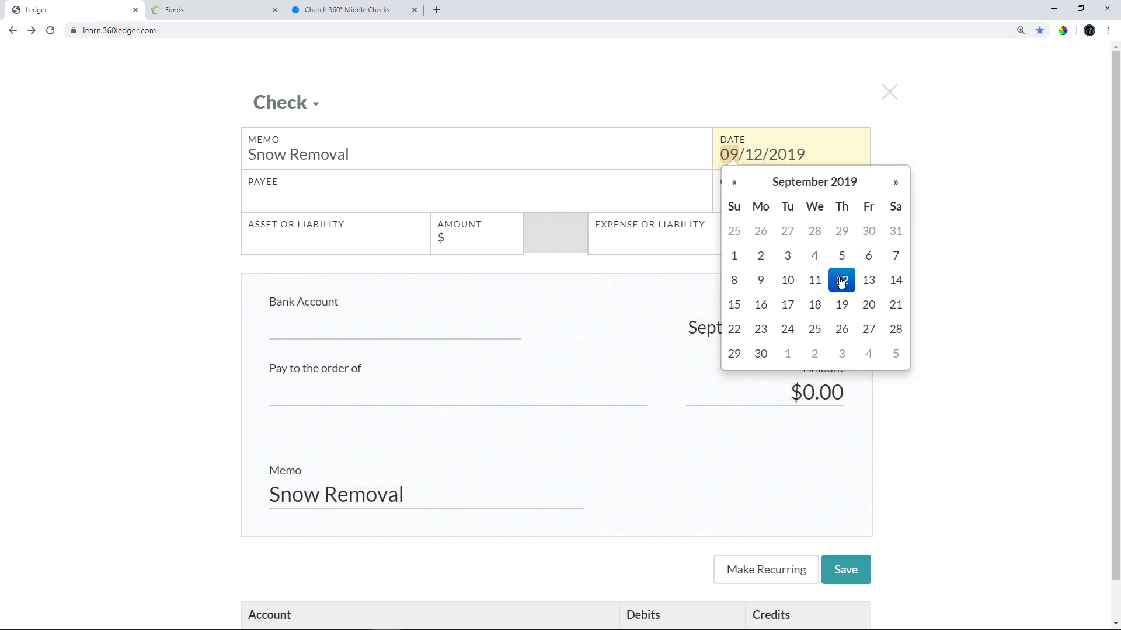
pyautogui.click(431, 198)
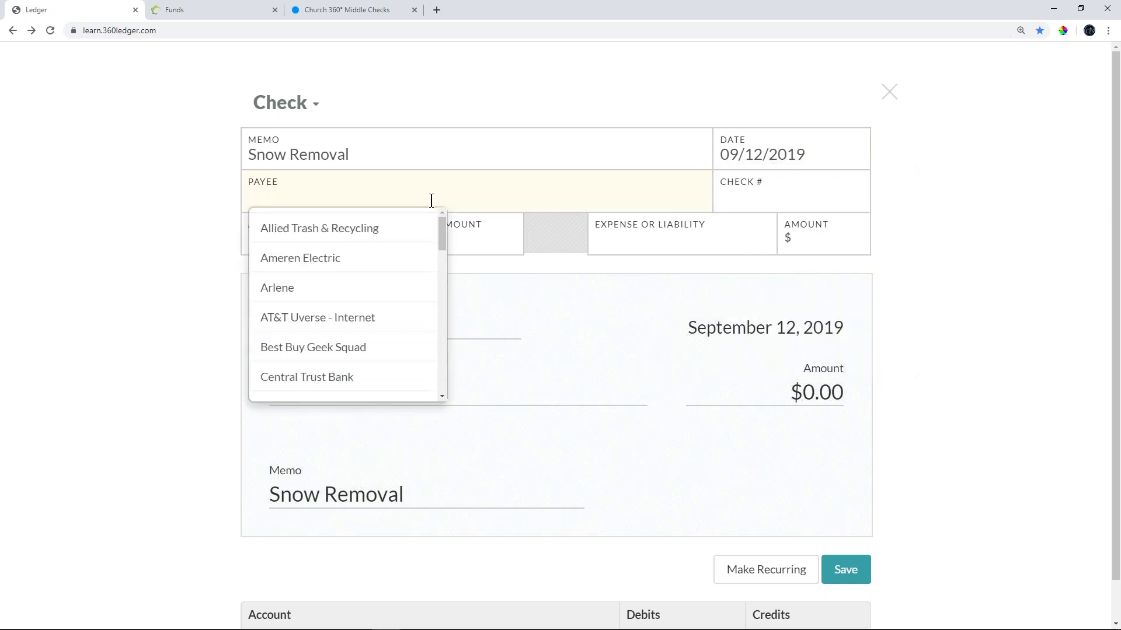
pyautogui.write('so')
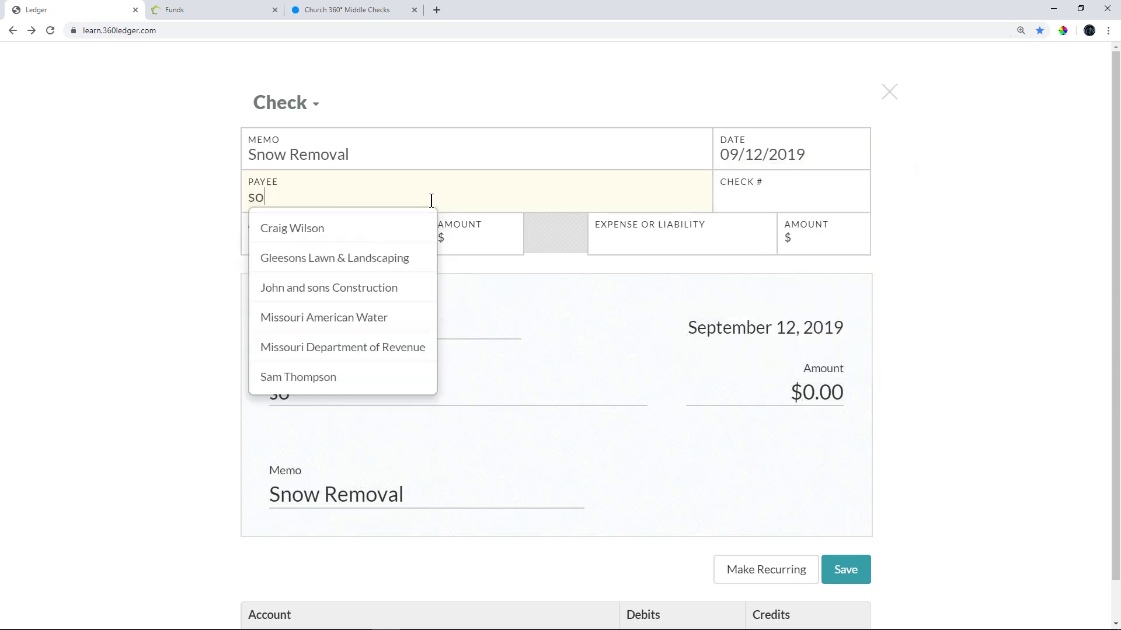
pyautogui.press('BackSpace')
pyautogui.write('now')
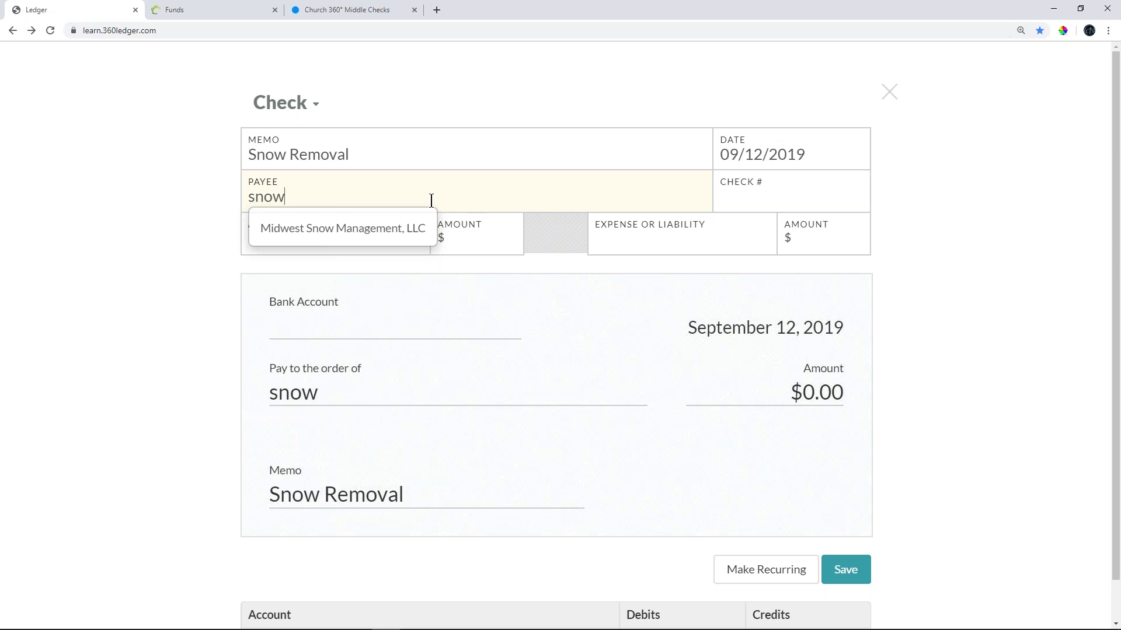
pyautogui.click(889, 92)
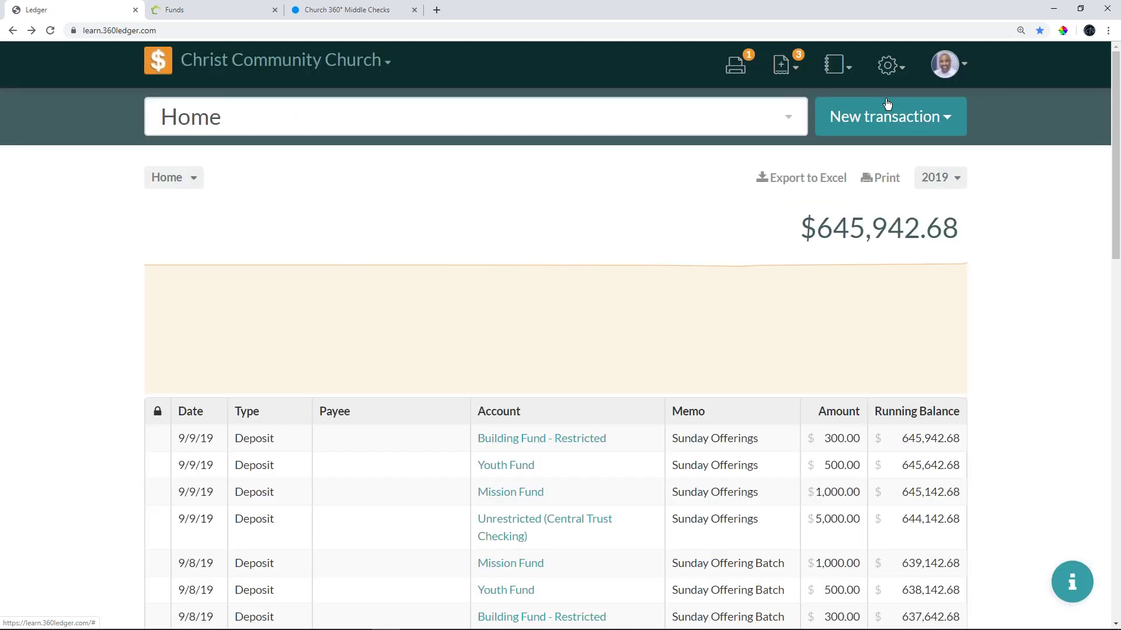
# Step: Review the Payees settings list, opening and closing a blank new-payee form
pyautogui.click(887, 67)
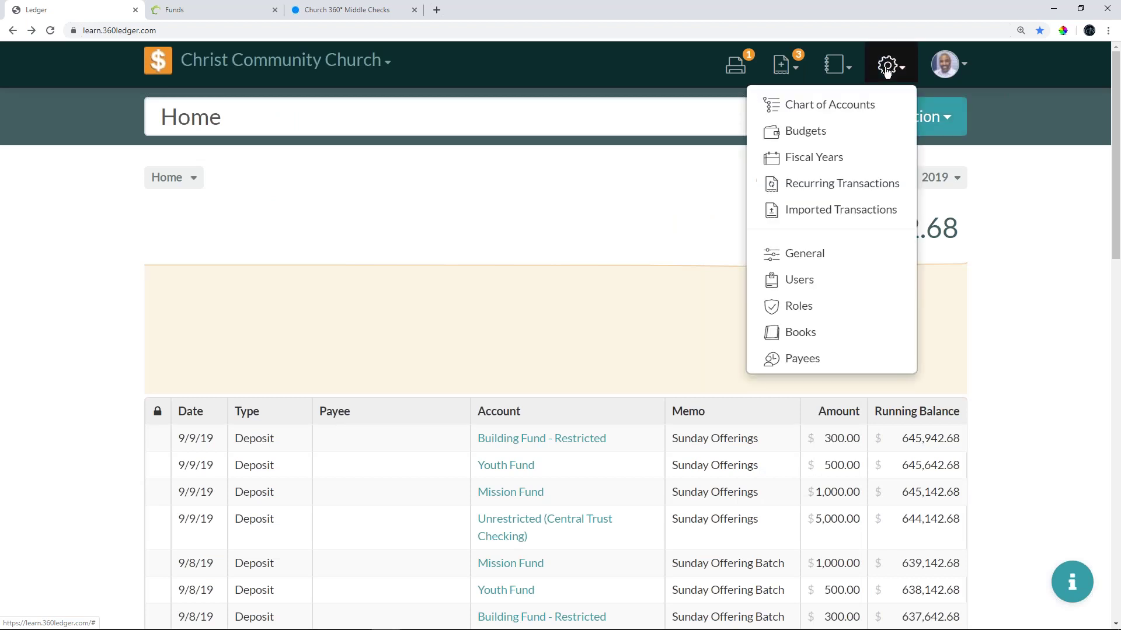
pyautogui.click(794, 358)
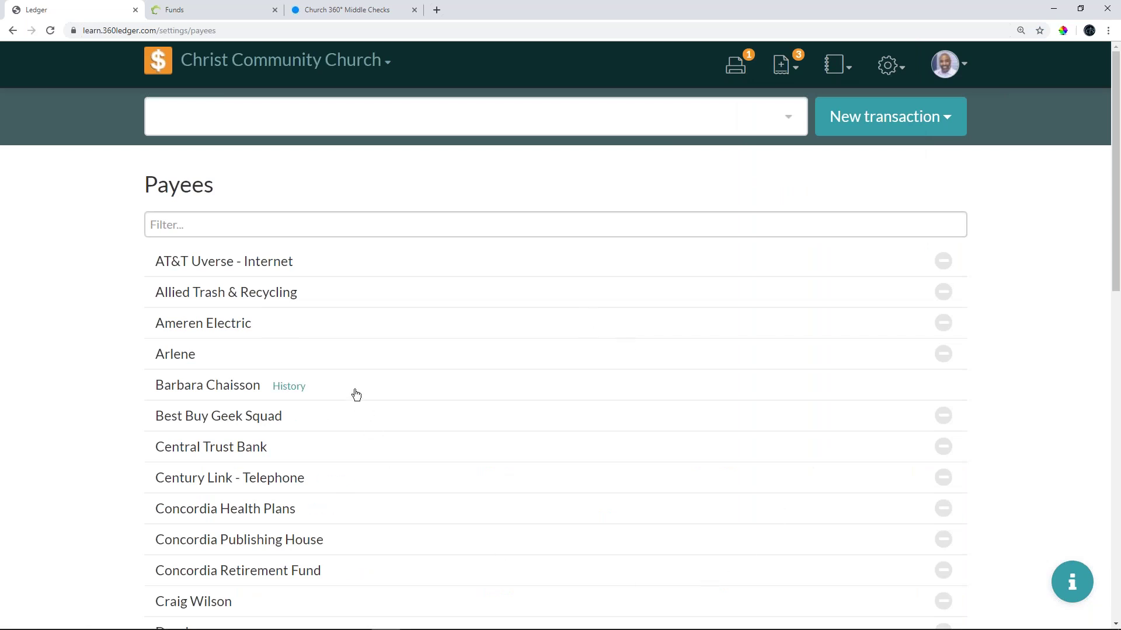
pyautogui.scroll(-10, 538, 393)
pyautogui.scroll(-4, 545, 399)
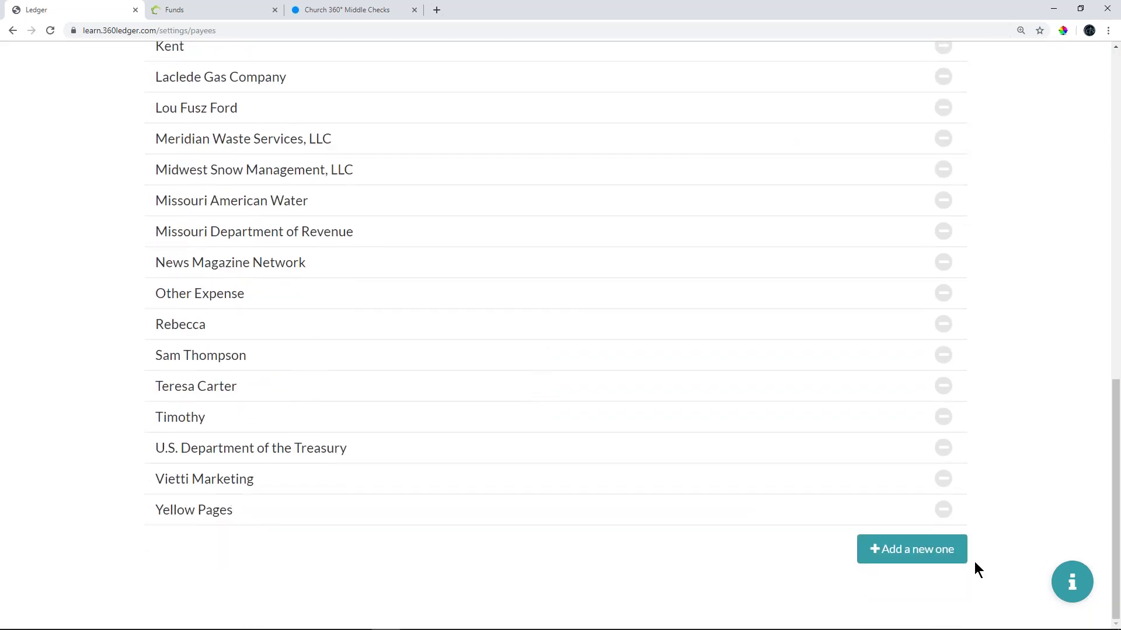
pyautogui.click(930, 558)
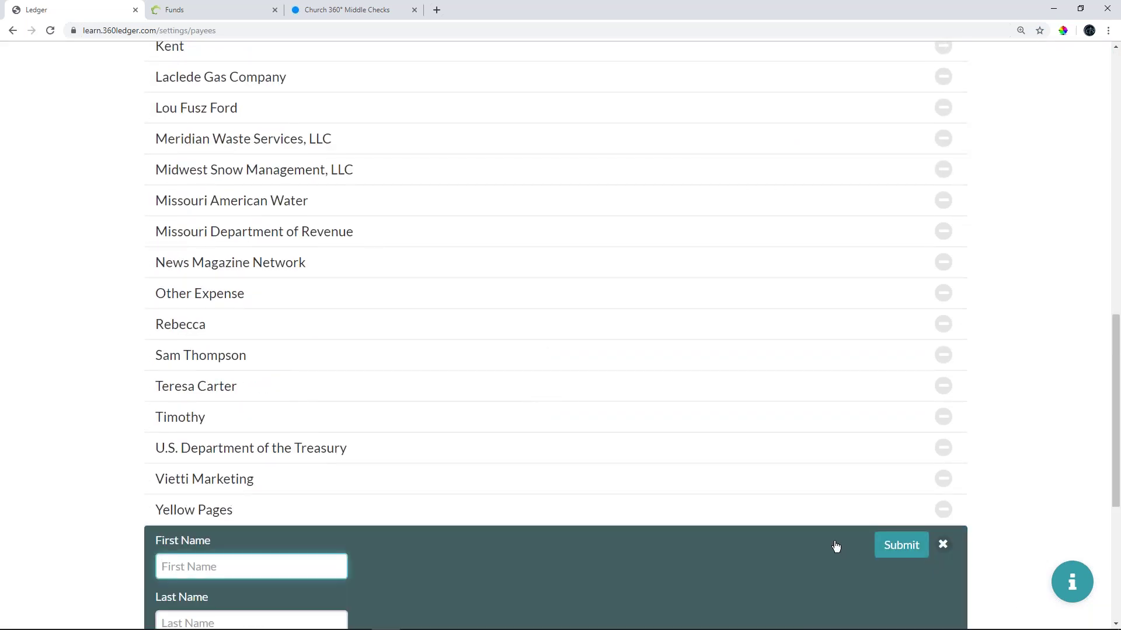
pyautogui.scroll(-5, 837, 545)
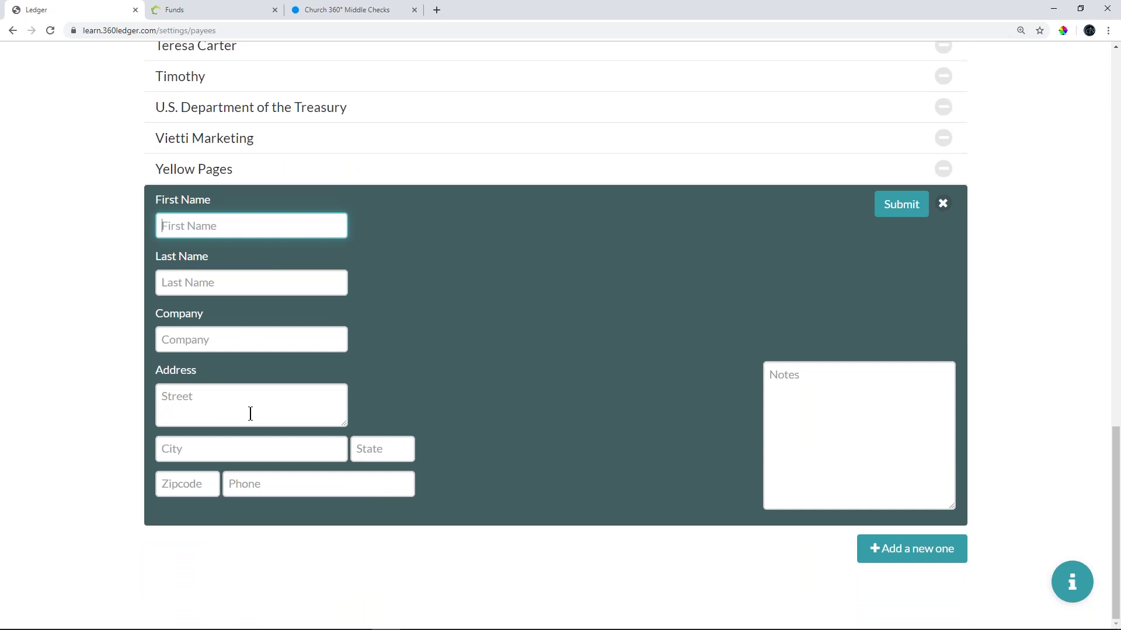
pyautogui.click(949, 208)
# Step: Start a new Check transaction from the Payees page
pyautogui.scroll(10, 990, 214)
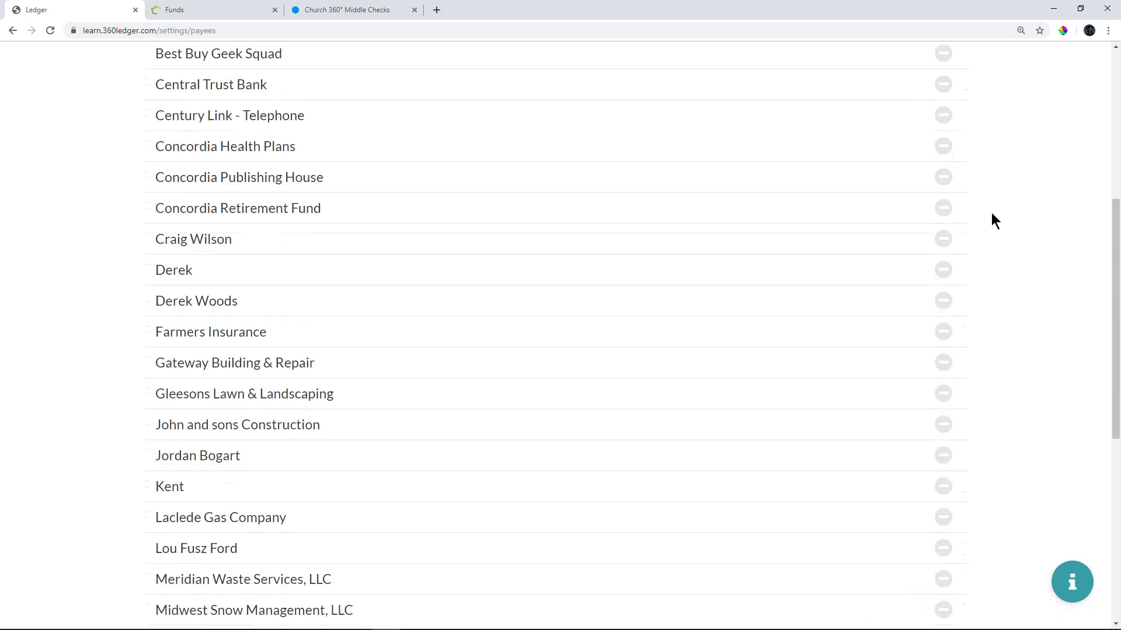
pyautogui.scroll(3, 991, 213)
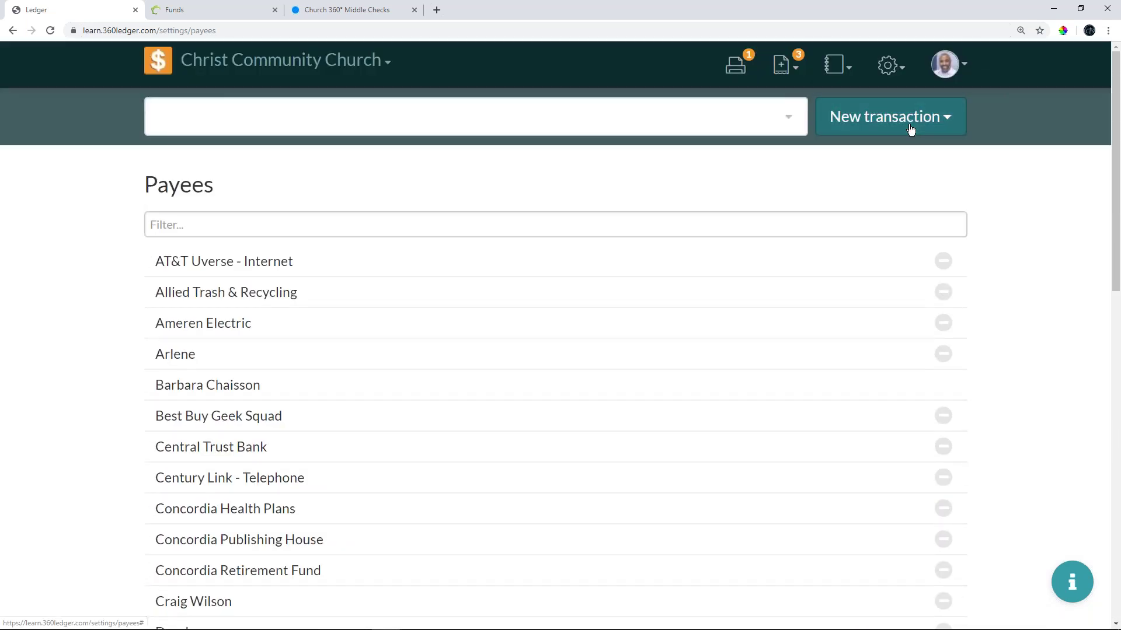
pyautogui.click(906, 129)
pyautogui.click(858, 222)
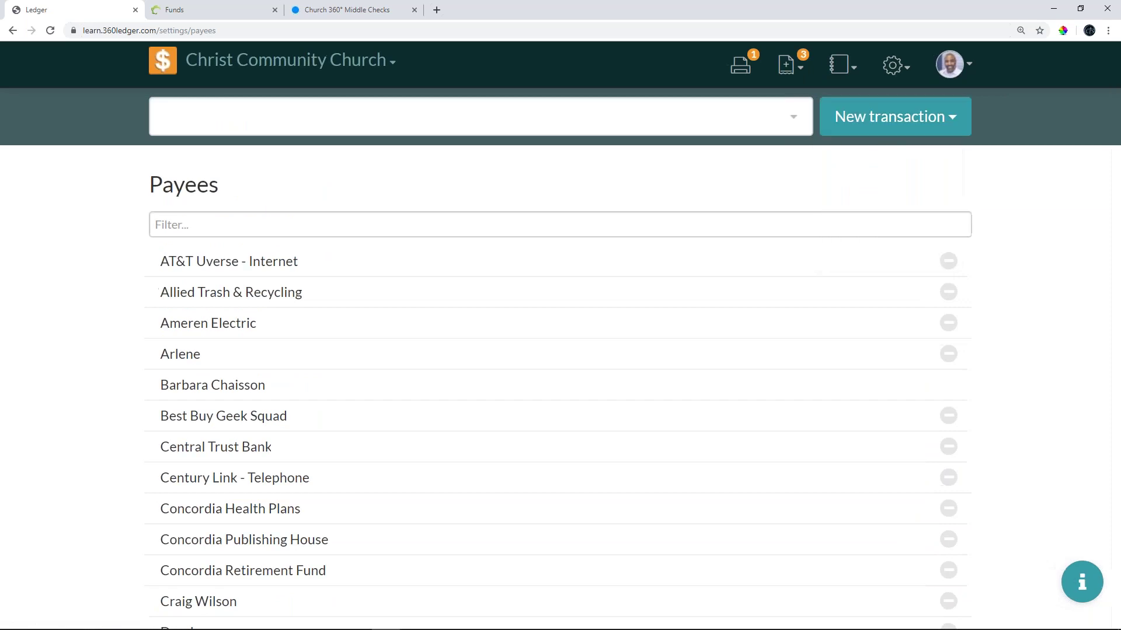
# Step: Make the check payable to Midwest Snow Management, LLC
pyautogui.click(390, 244)
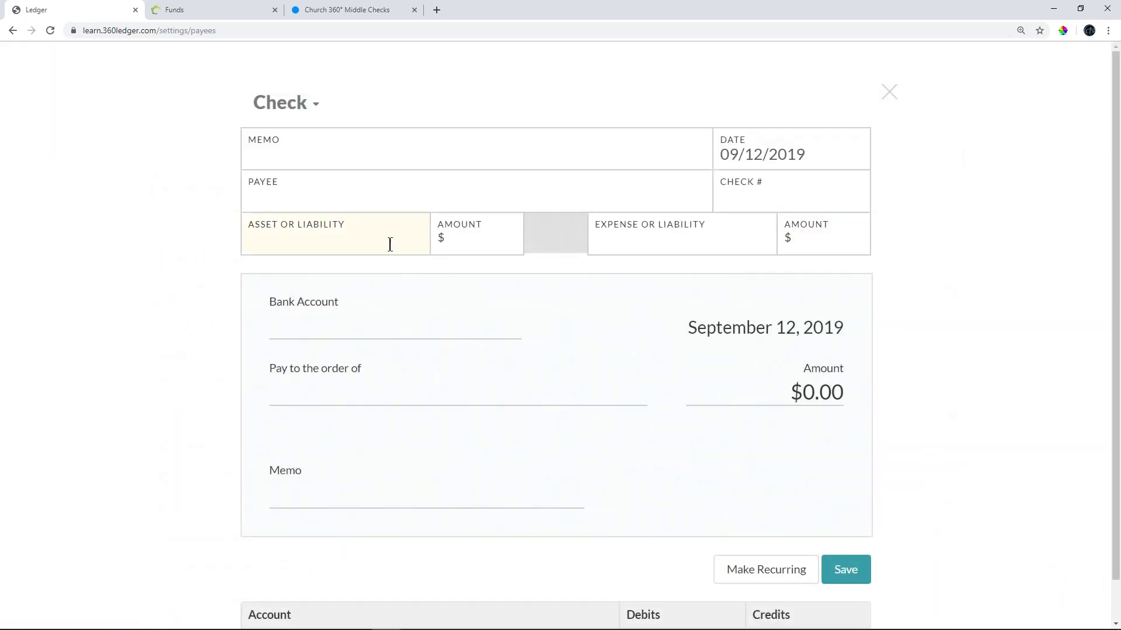
pyautogui.click(325, 195)
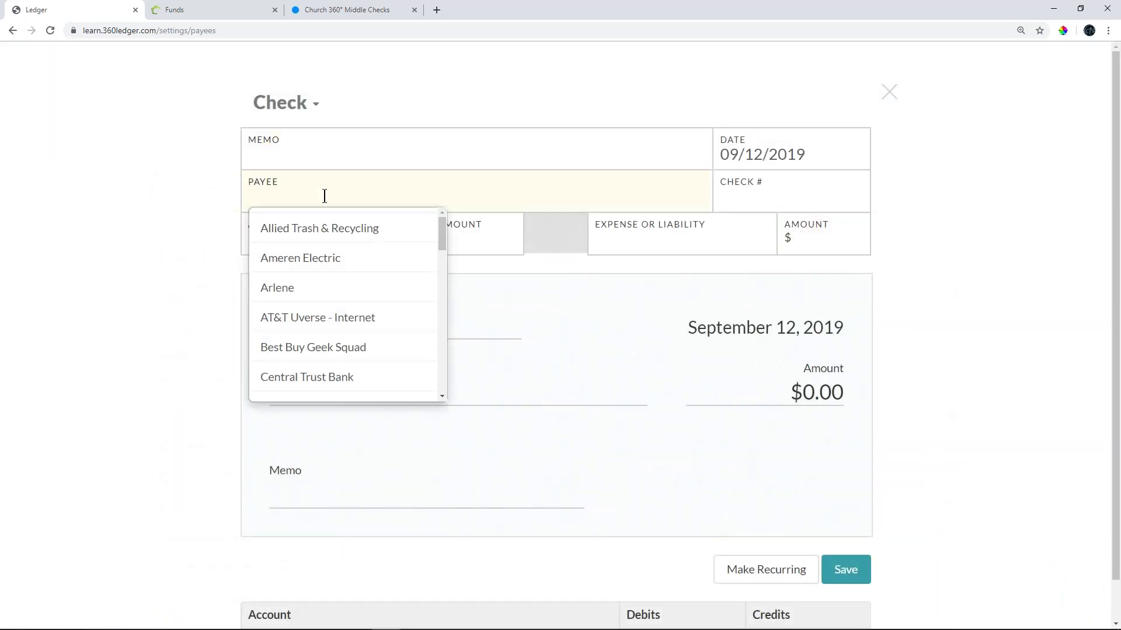
pyautogui.write('Snow')
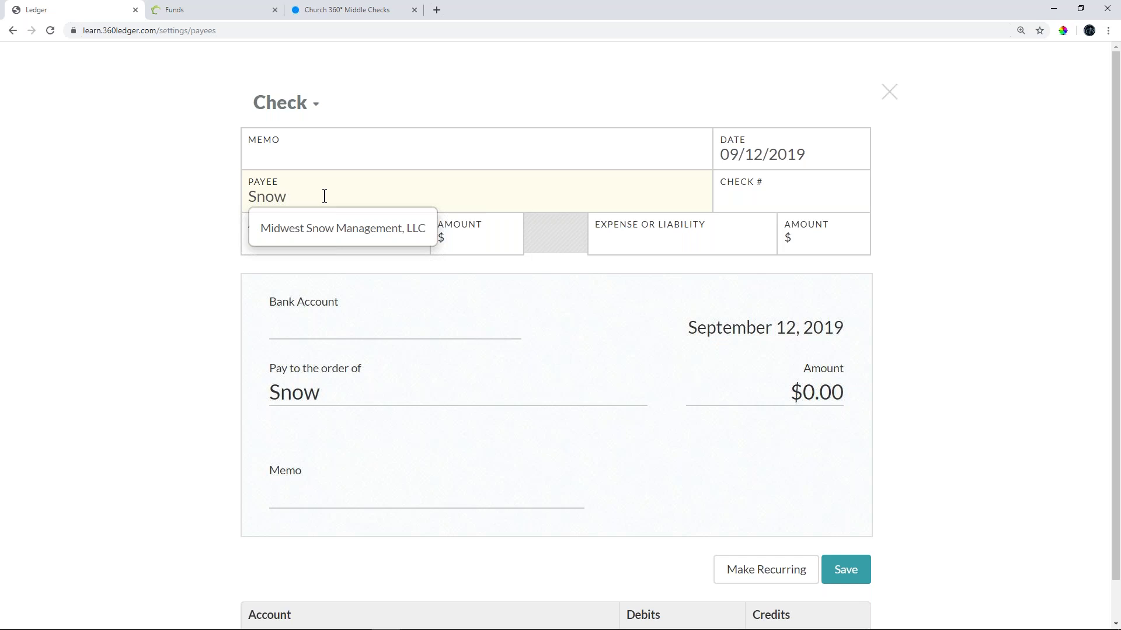
pyautogui.write('Joes')
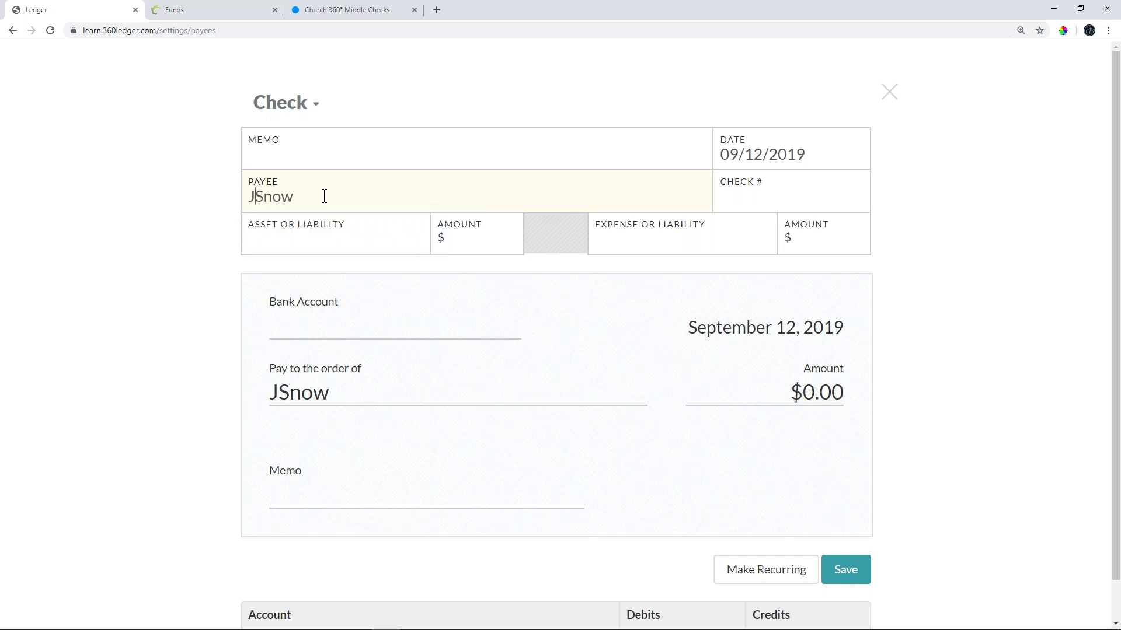
pyautogui.press('BackSpace')
pyautogui.write("'s")
pyautogui.click(325, 195)
pyautogui.write('Removal')
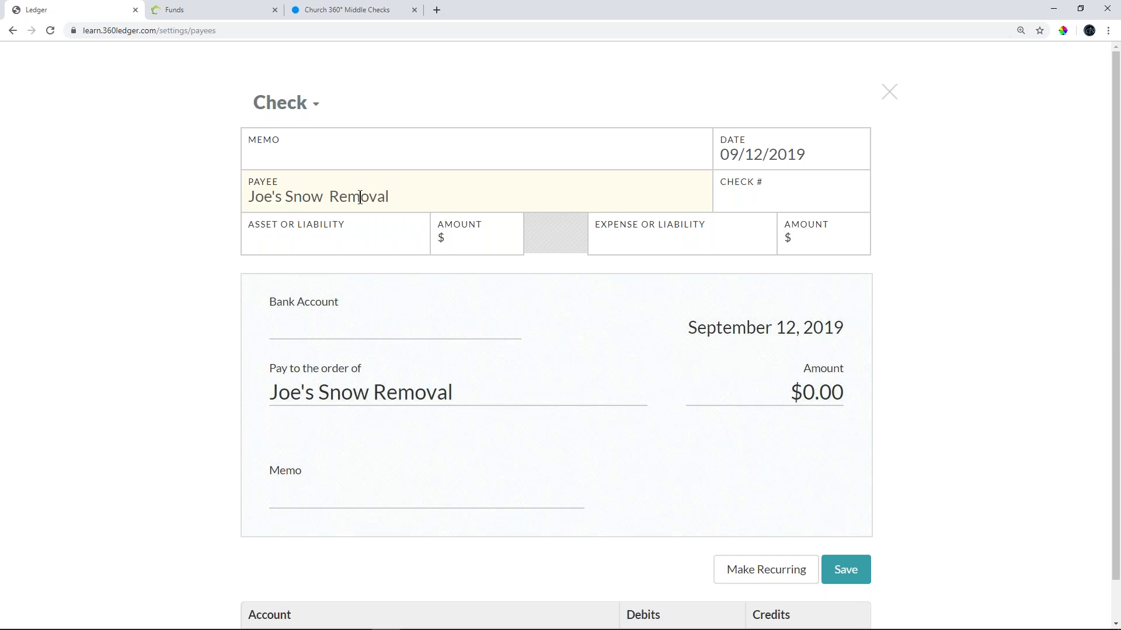
pyautogui.moveTo(433, 201); pyautogui.dragTo(173, 214)
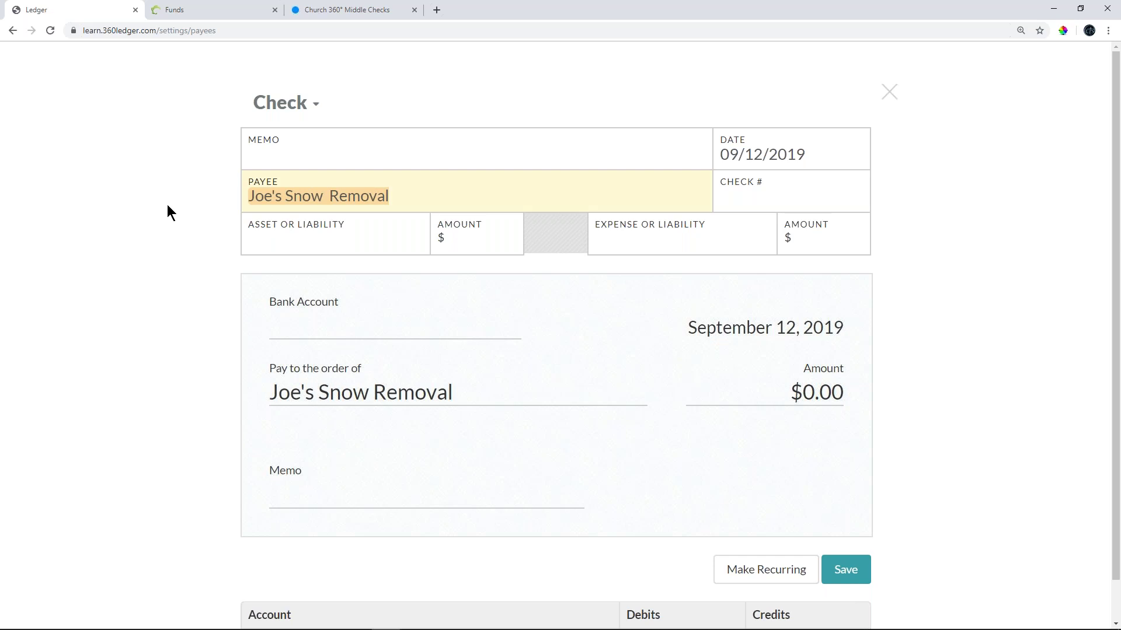
pyautogui.write('snom')
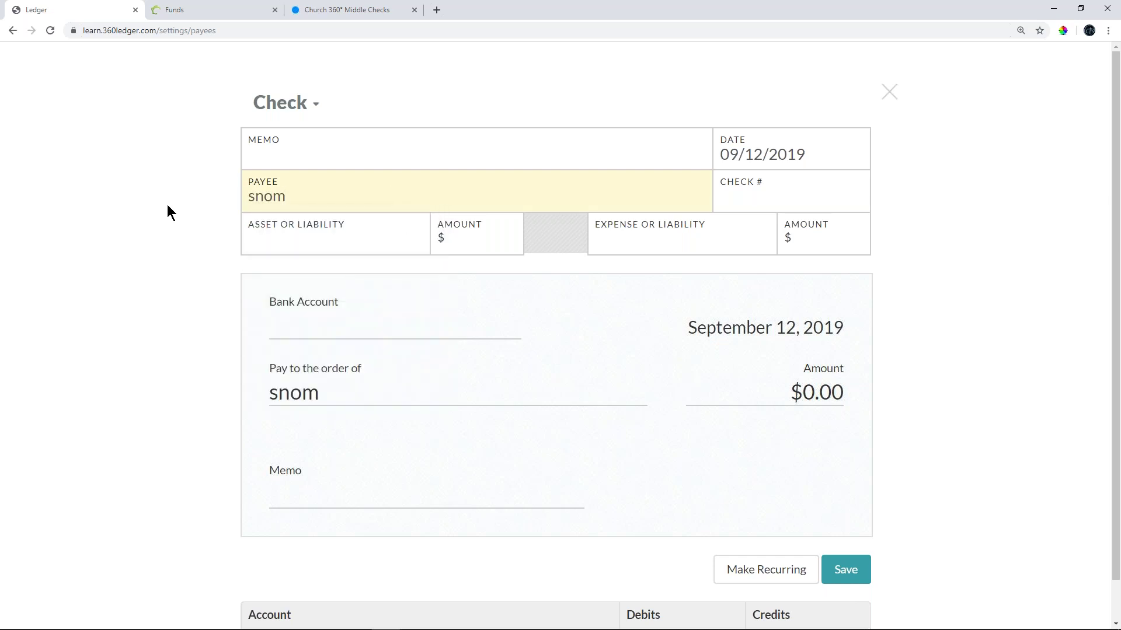
pyautogui.press('BackSpace')
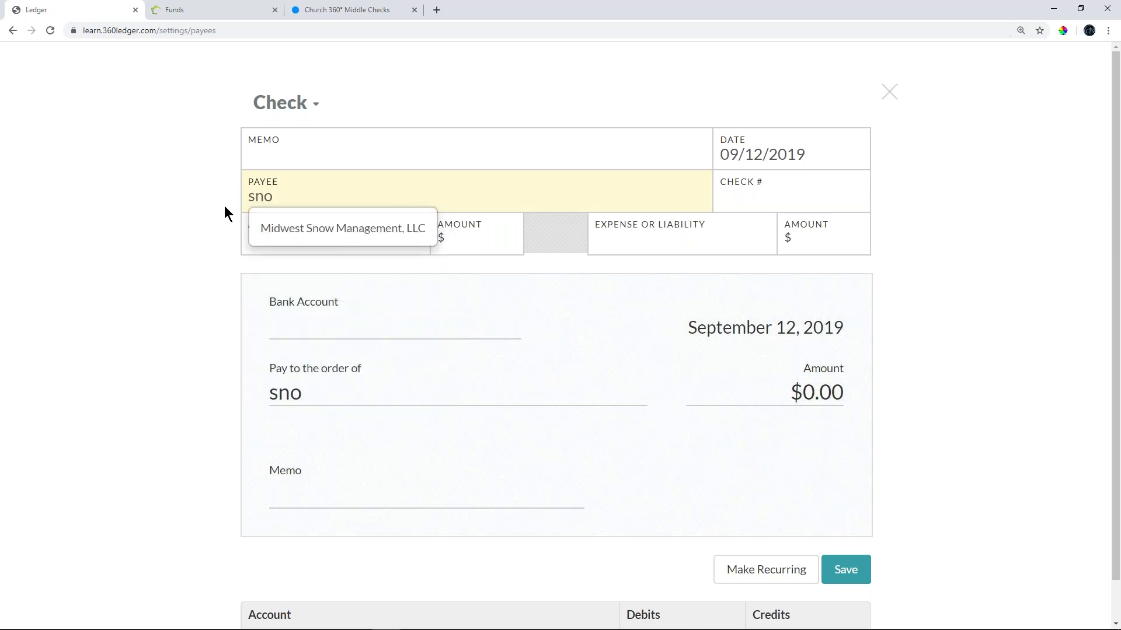
pyautogui.click(266, 228)
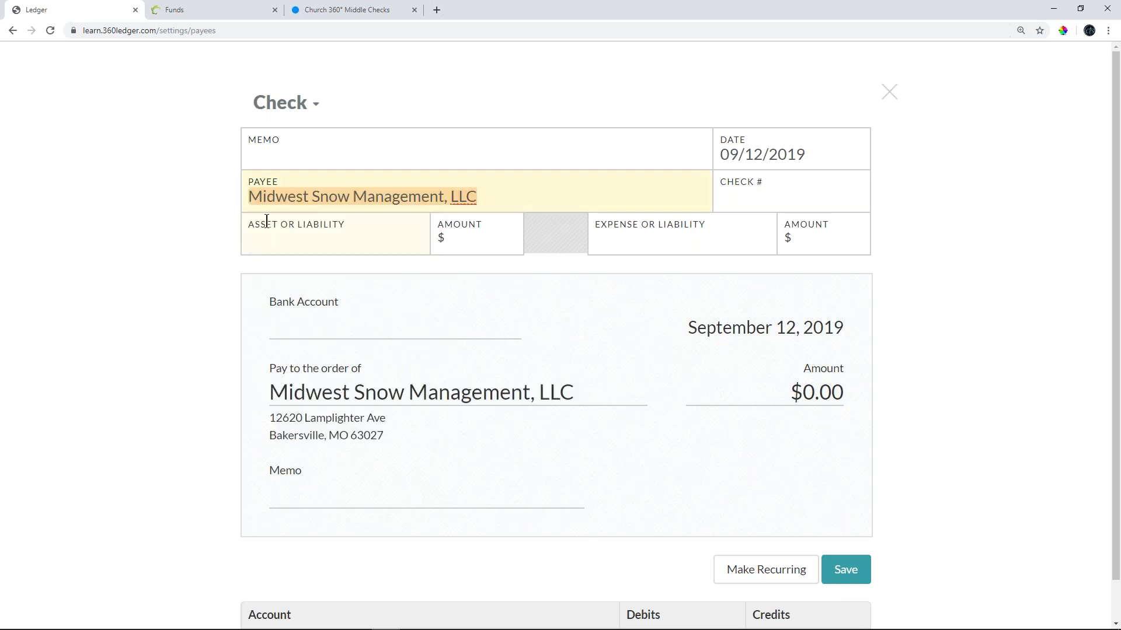
# Step: Enter the check memo 'Snow Removal'
pyautogui.click(335, 159)
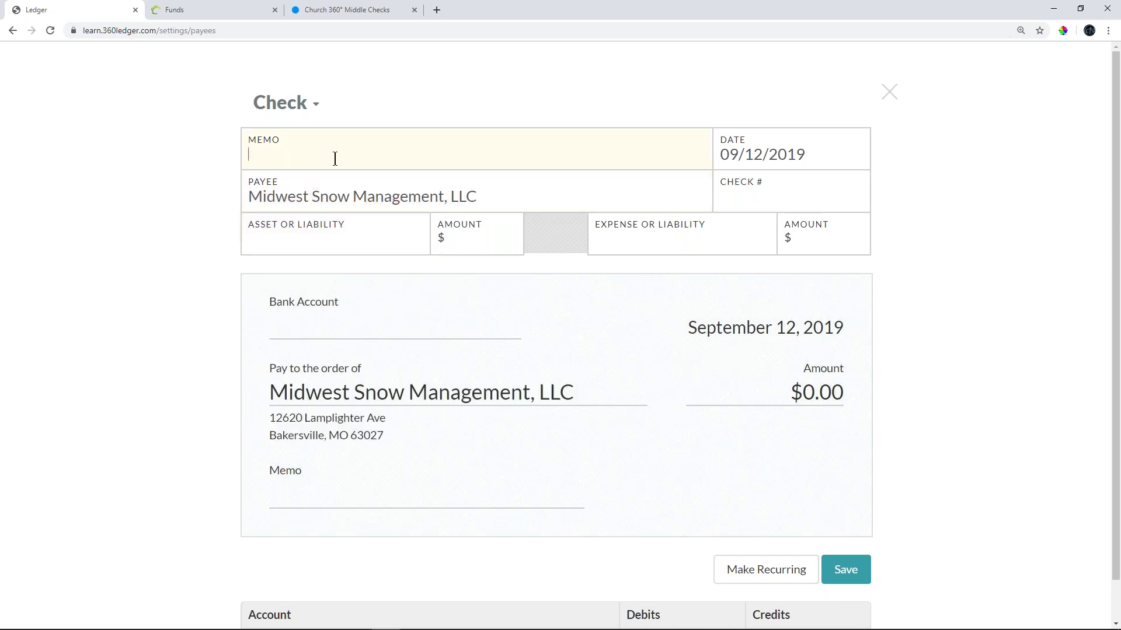
pyautogui.write('Snow')
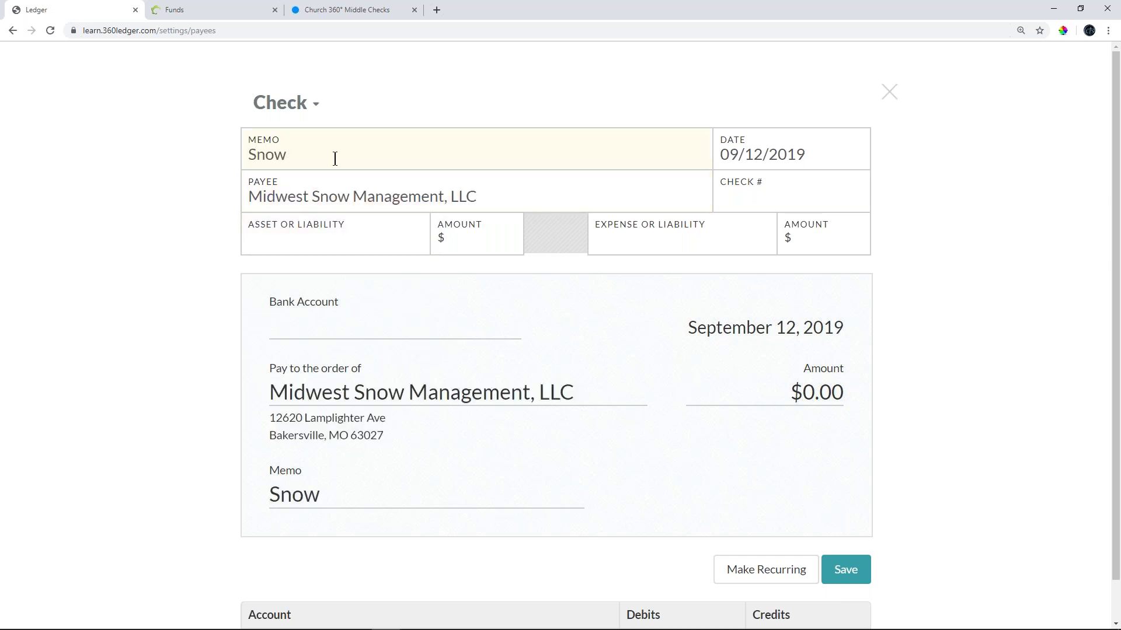
pyautogui.write(' Removal')
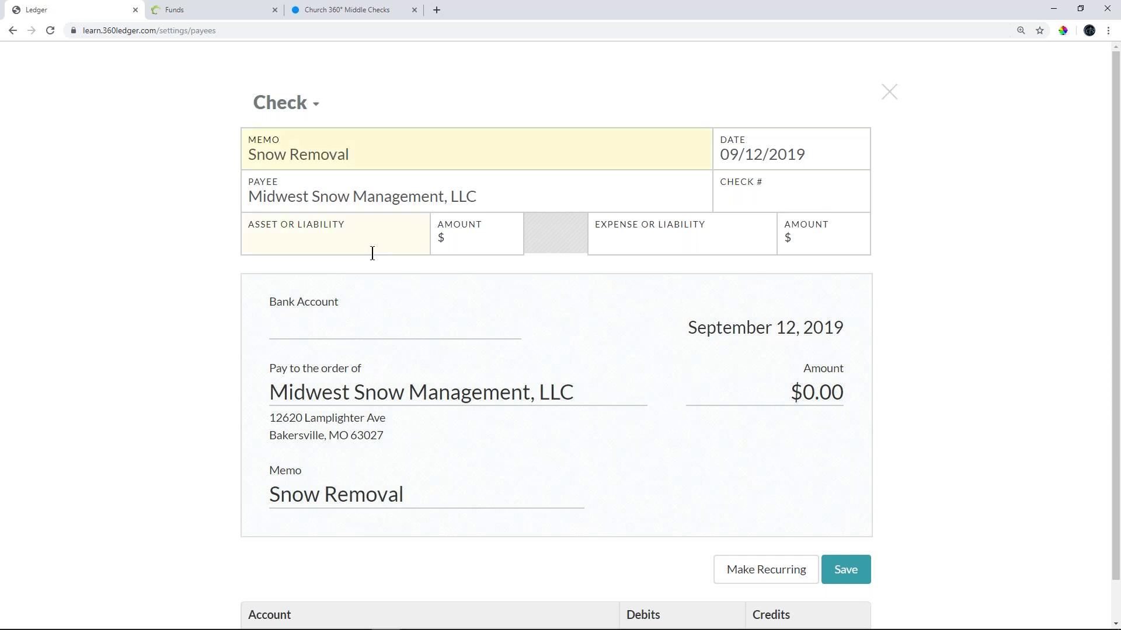
pyautogui.click(368, 245)
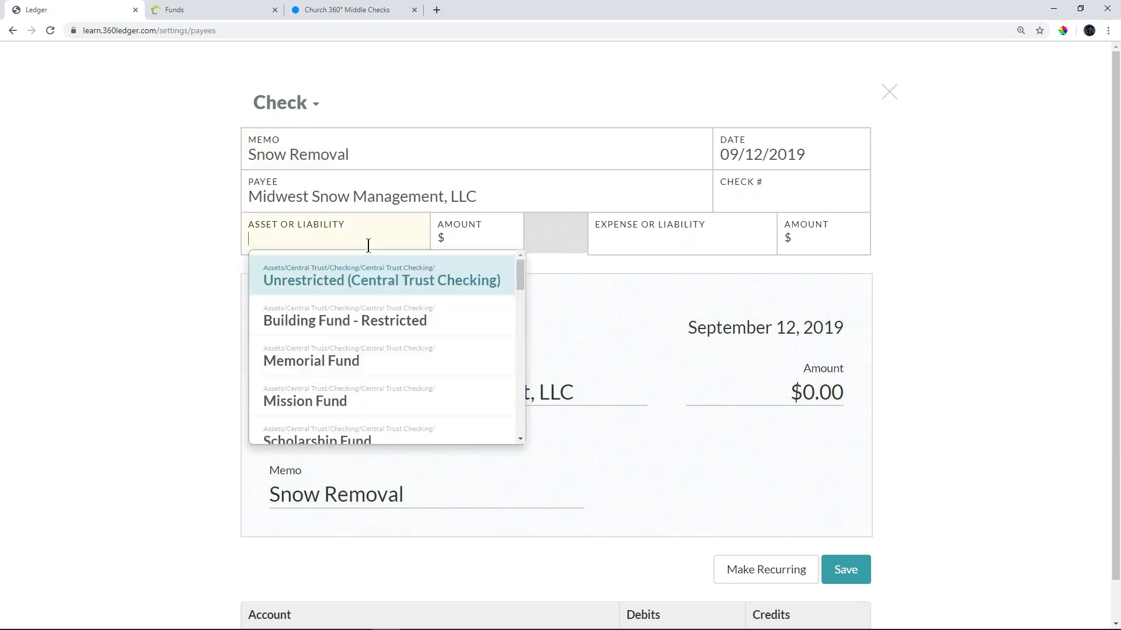
# Step: Pay $100.00 from Unrestricted (Central Trust Checking), charged to the Snow Removal expense
pyautogui.click(363, 277)
pyautogui.click(467, 241)
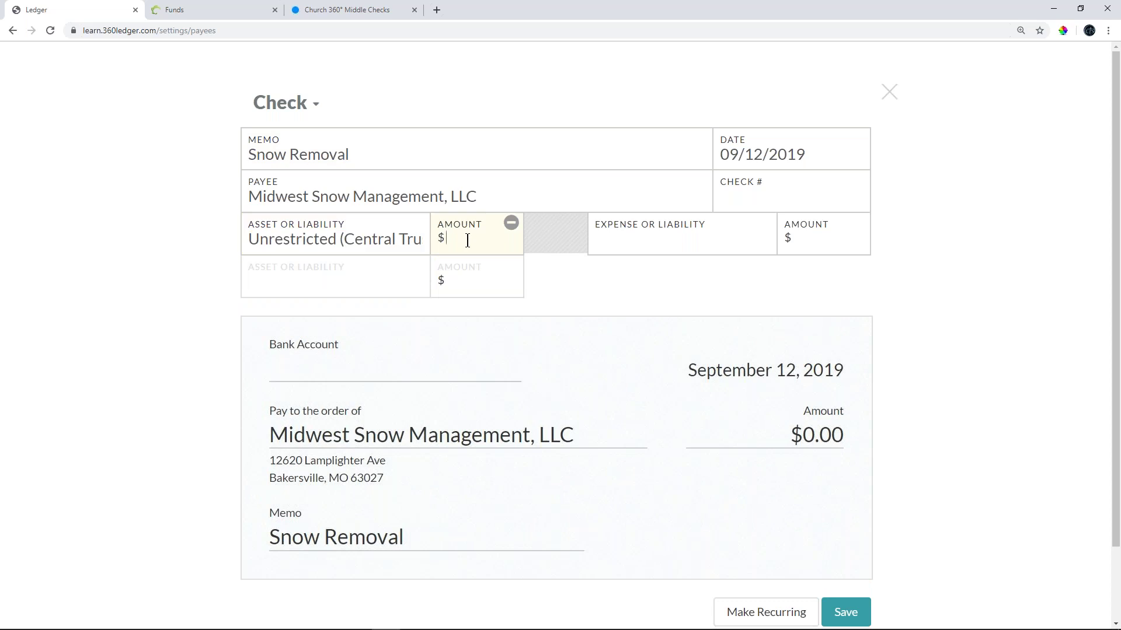
pyautogui.write('100.00')
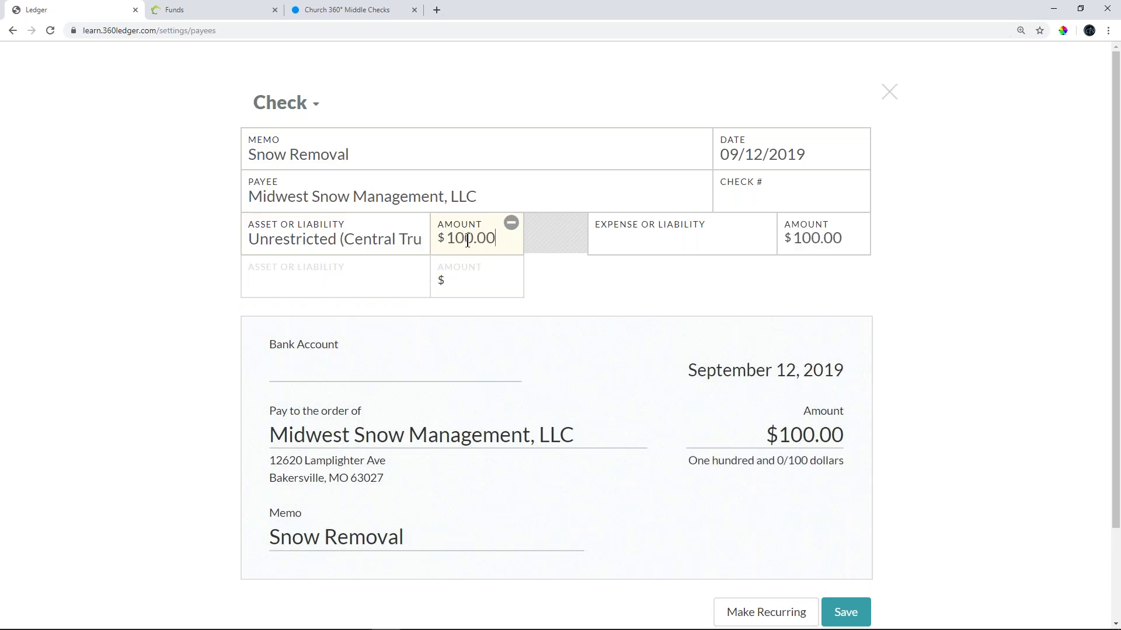
pyautogui.click(654, 239)
pyautogui.write('snom')
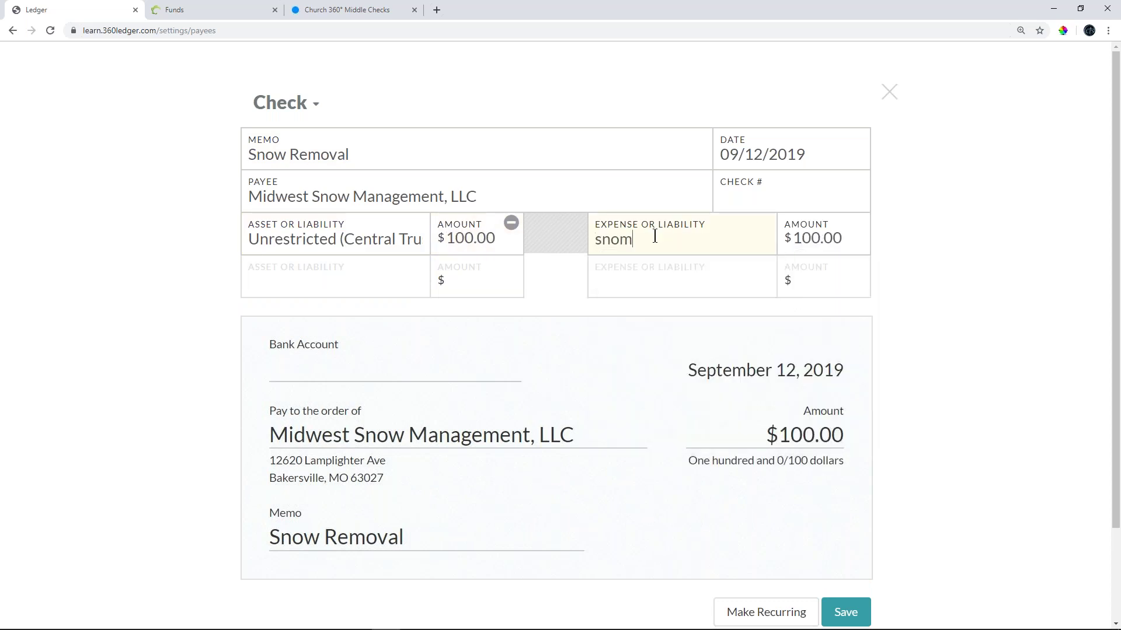
pyautogui.press('BackSpace')
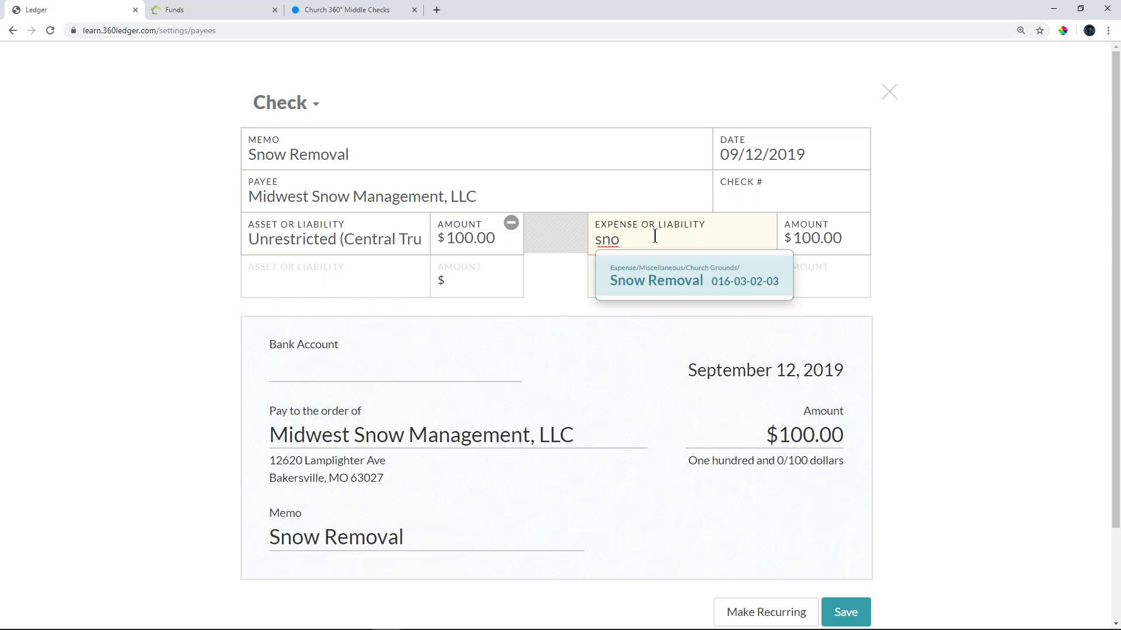
pyautogui.click(659, 282)
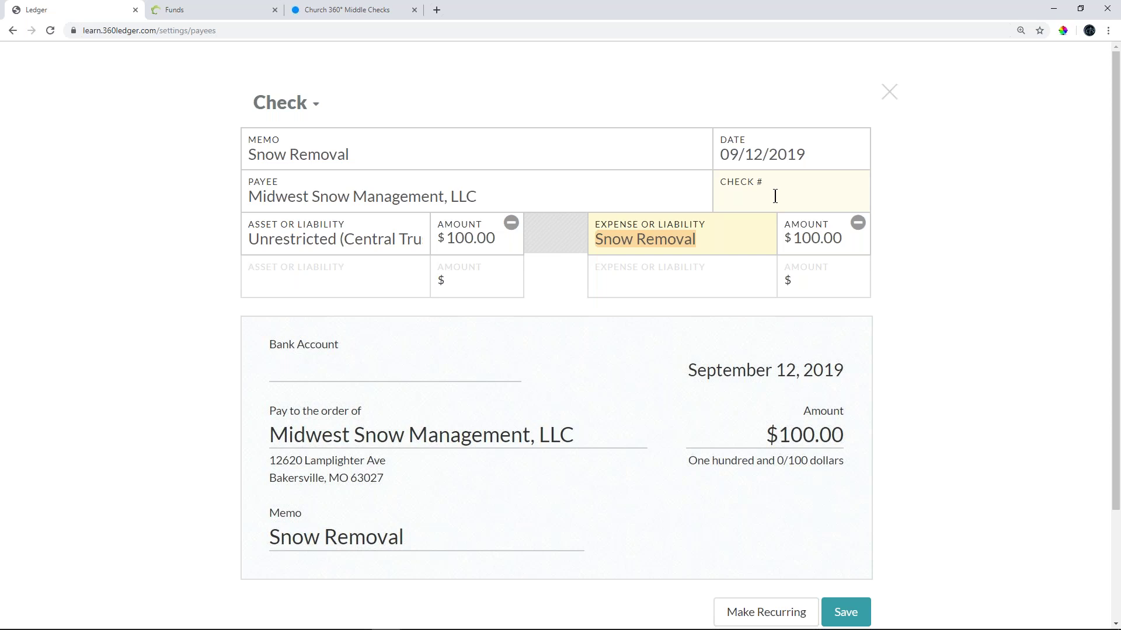
# Step: Set check number 750, confirm the Snow Removal expense, and save the check
pyautogui.write('750')
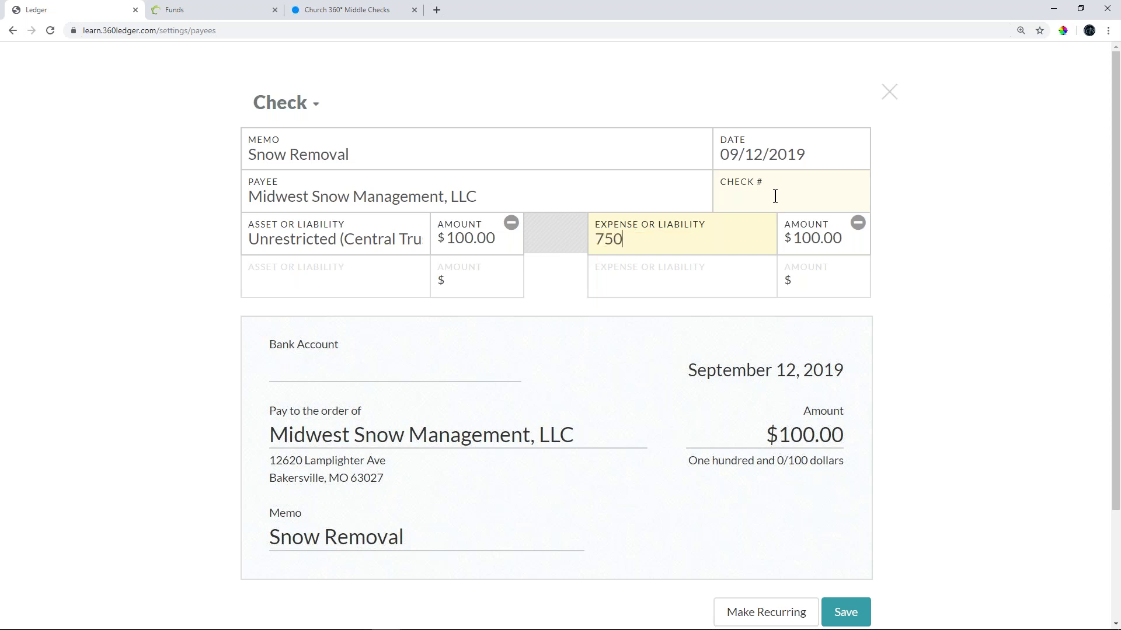
pyautogui.click(755, 204)
pyautogui.write('750')
pyautogui.click(675, 244)
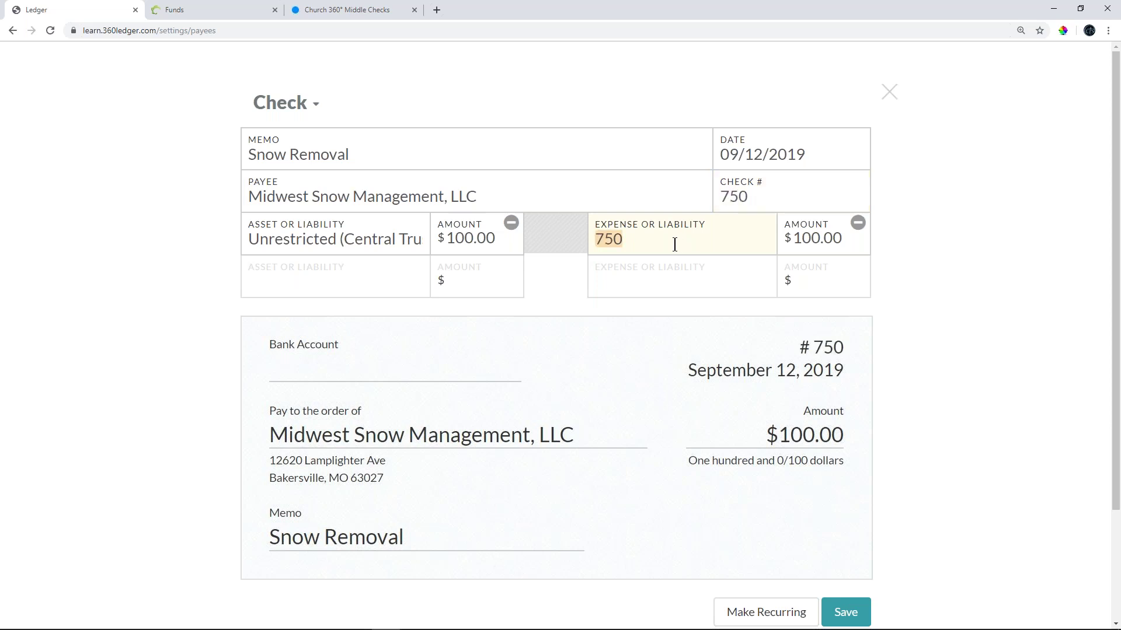
pyautogui.write('sno')
pyautogui.press('Return')
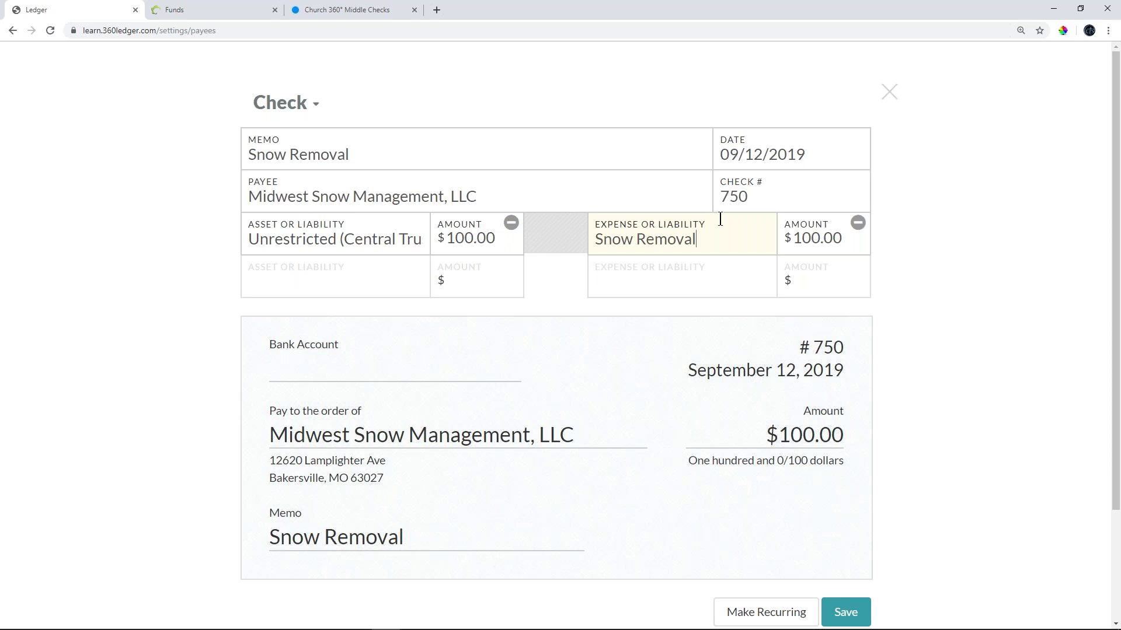
pyautogui.click(996, 239)
pyautogui.scroll(-2, 978, 299)
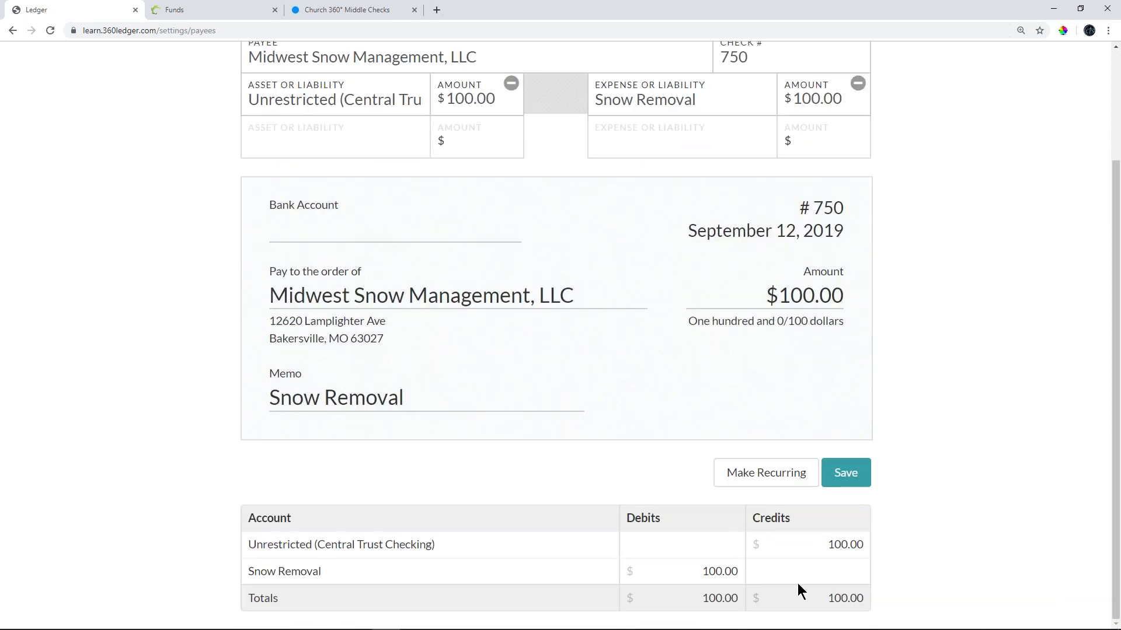
pyautogui.click(847, 474)
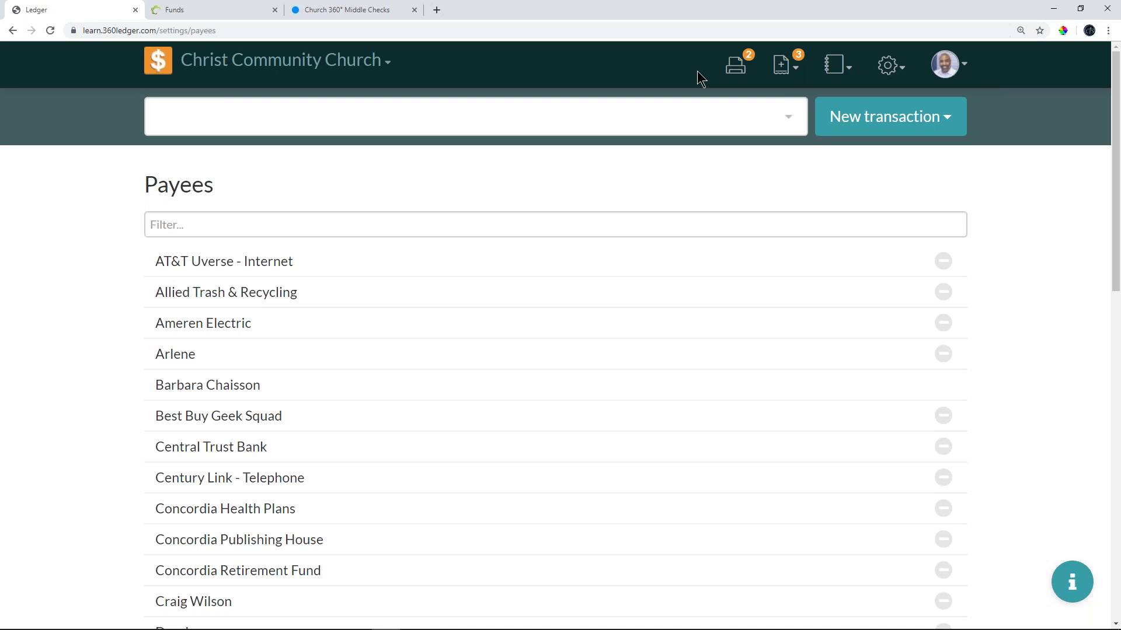
# Step: Open the Print Queue listing check #750 for $100.00 and #502 to Ameren Electric
pyautogui.click(735, 65)
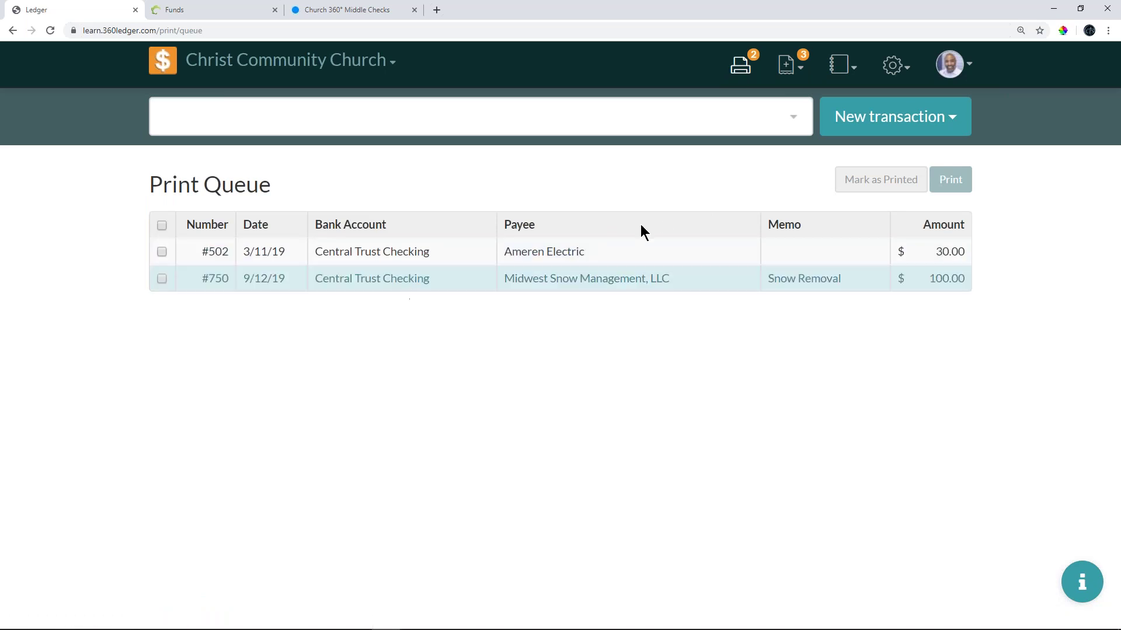
pyautogui.click(858, 118)
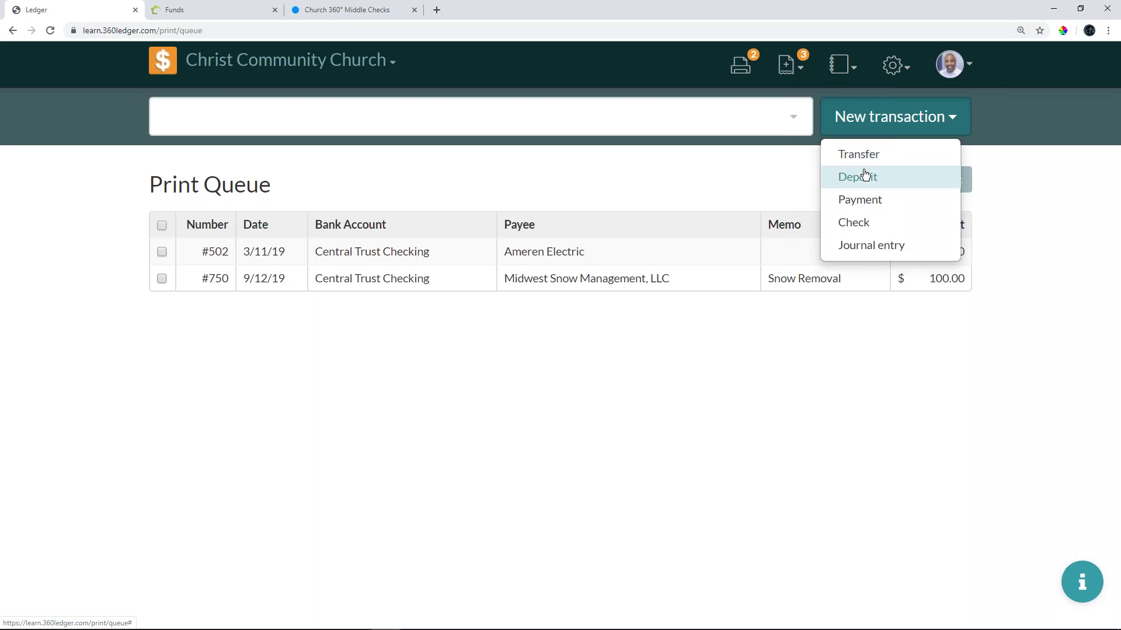
# Step: Start a new check payable to the salaried staff member
pyautogui.click(868, 228)
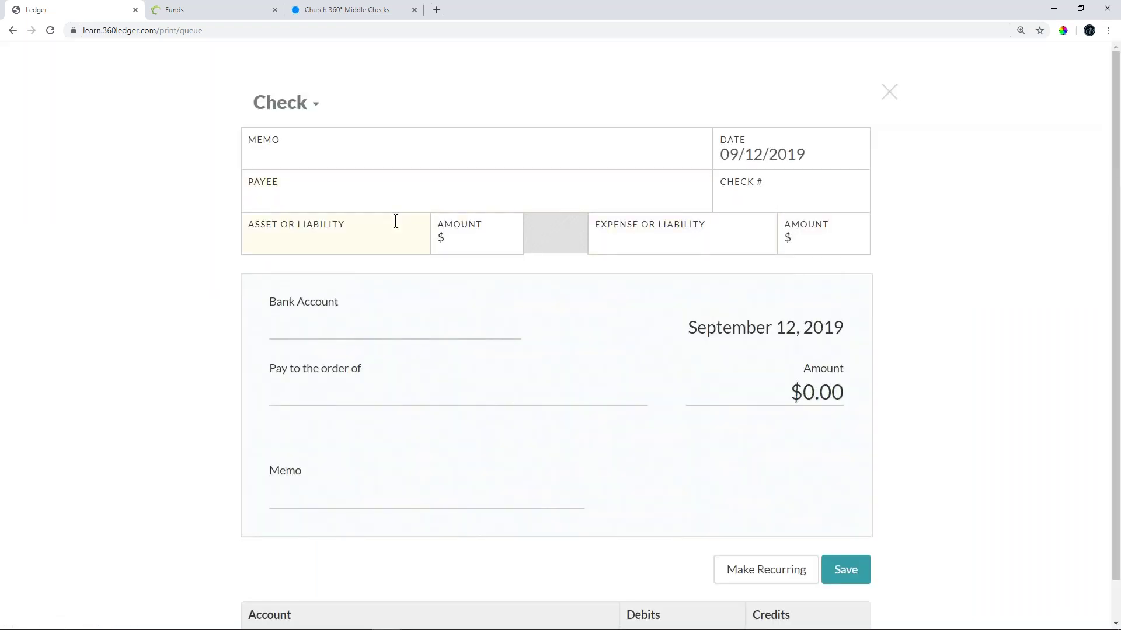
pyautogui.click(392, 191)
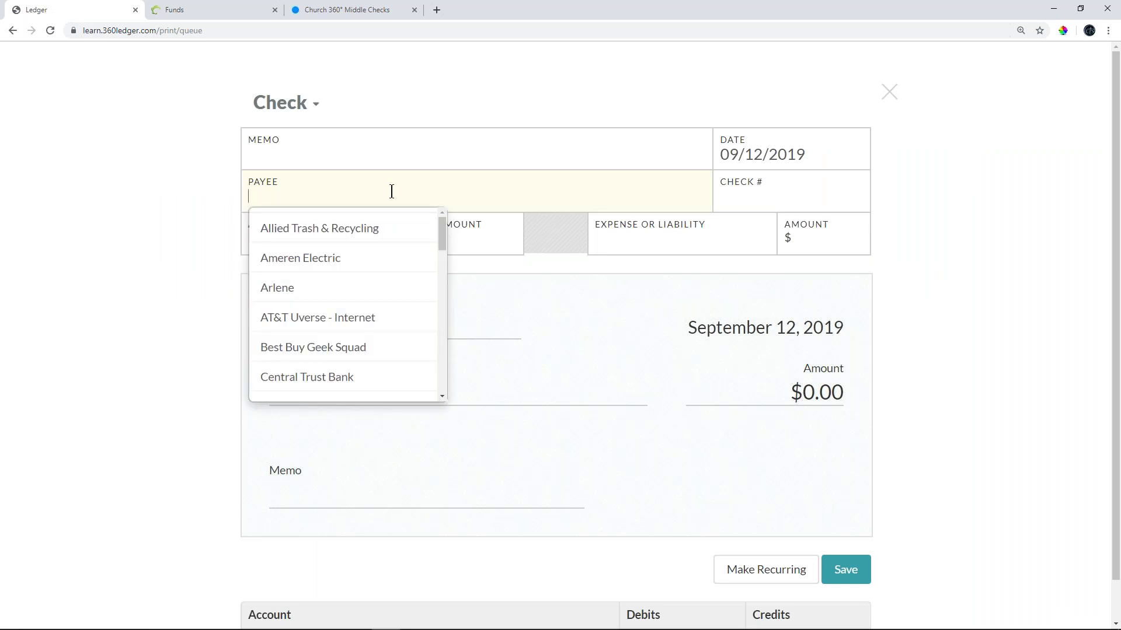
pyautogui.write('kent')
pyautogui.press('BackSpace')
pyautogui.press('BackSpace')
pyautogui.press('BackSpace')
pyautogui.press('BackSpace')
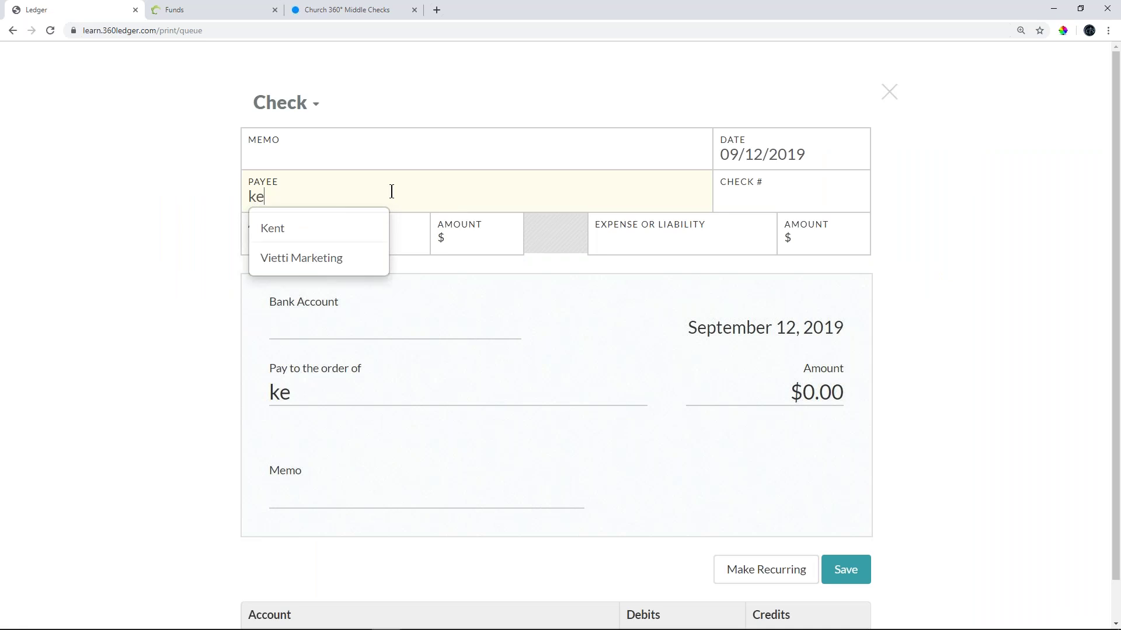
pyautogui.write('Pasto')
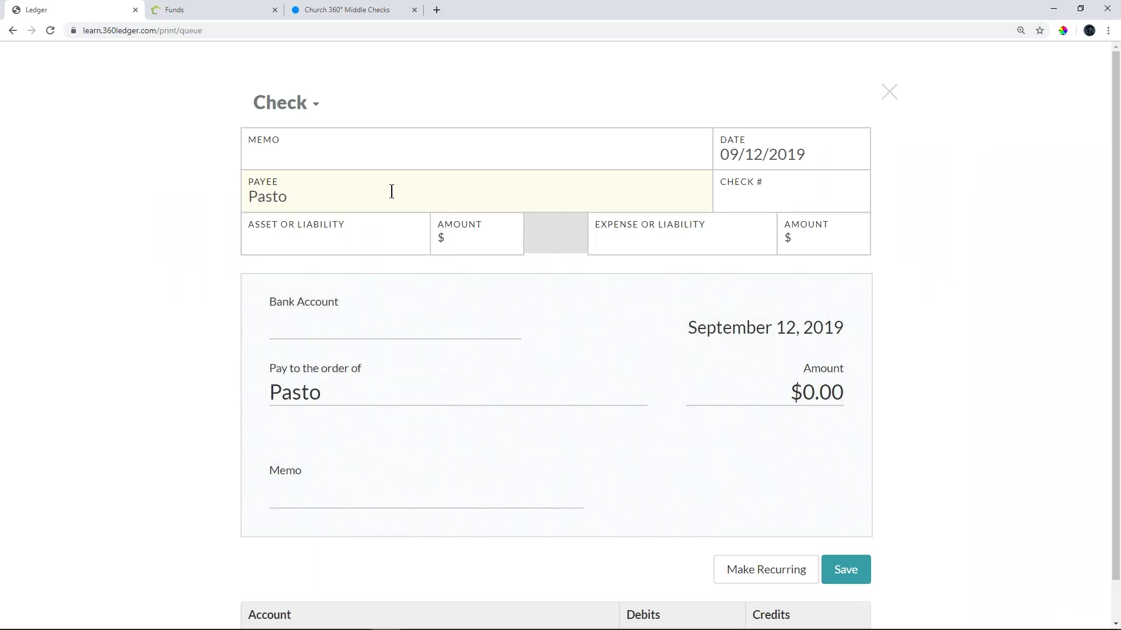
pyautogui.press('BackSpace')
pyautogui.press('BackSpace')
pyautogui.press('BackSpace')
pyautogui.press('BackSpace')
pyautogui.press('BackSpace')
pyautogui.write('deri')
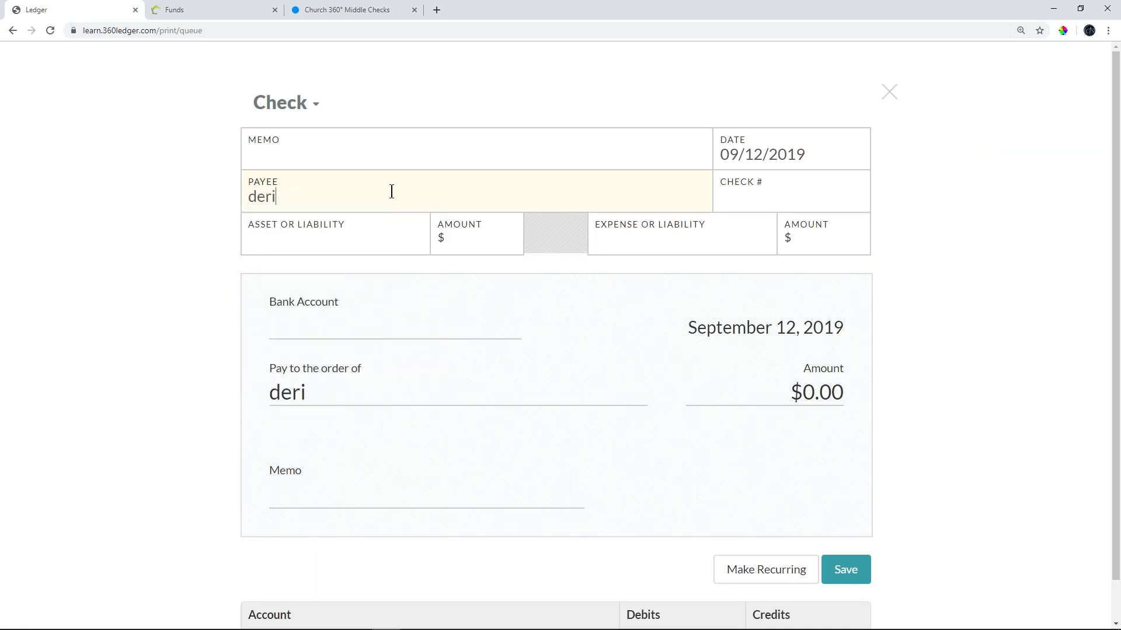
pyautogui.press('BackSpace')
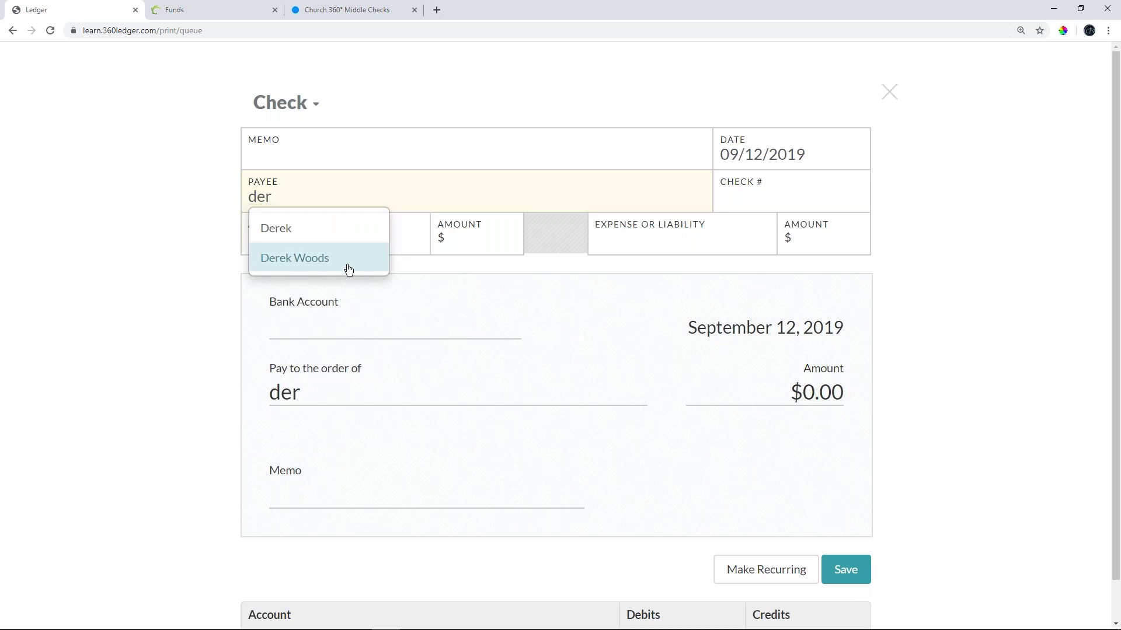
pyautogui.click(350, 261)
# Step: Give the check memo 'Salary Check', paying 652.48 from Unrestricted (Central Trust Checking)
pyautogui.click(399, 151)
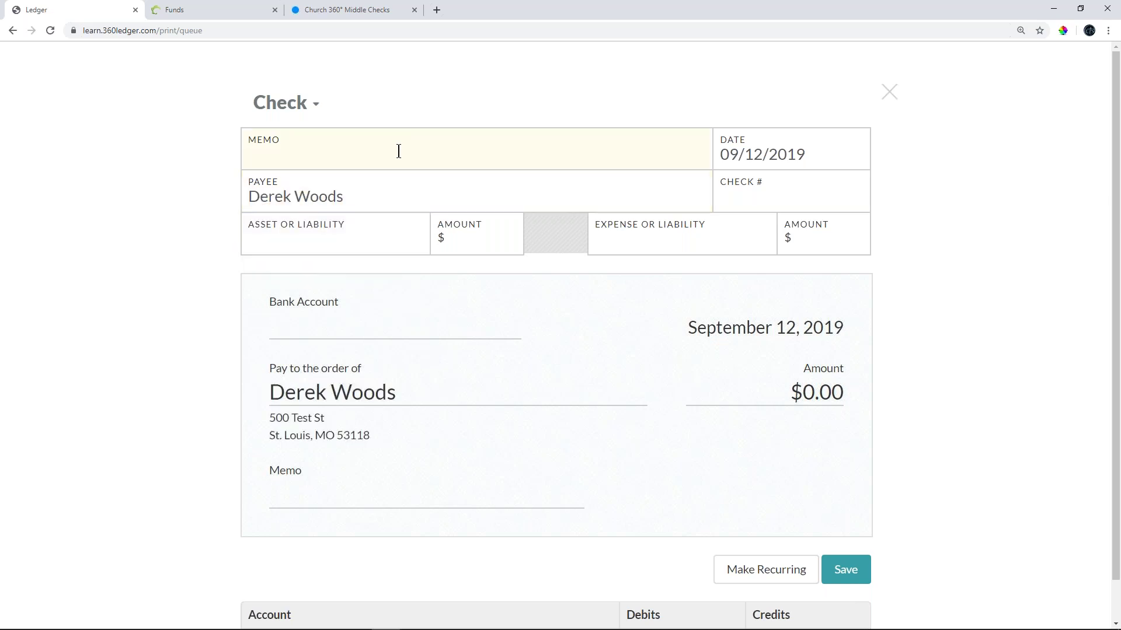
pyautogui.write('Salary Check')
pyautogui.click(381, 231)
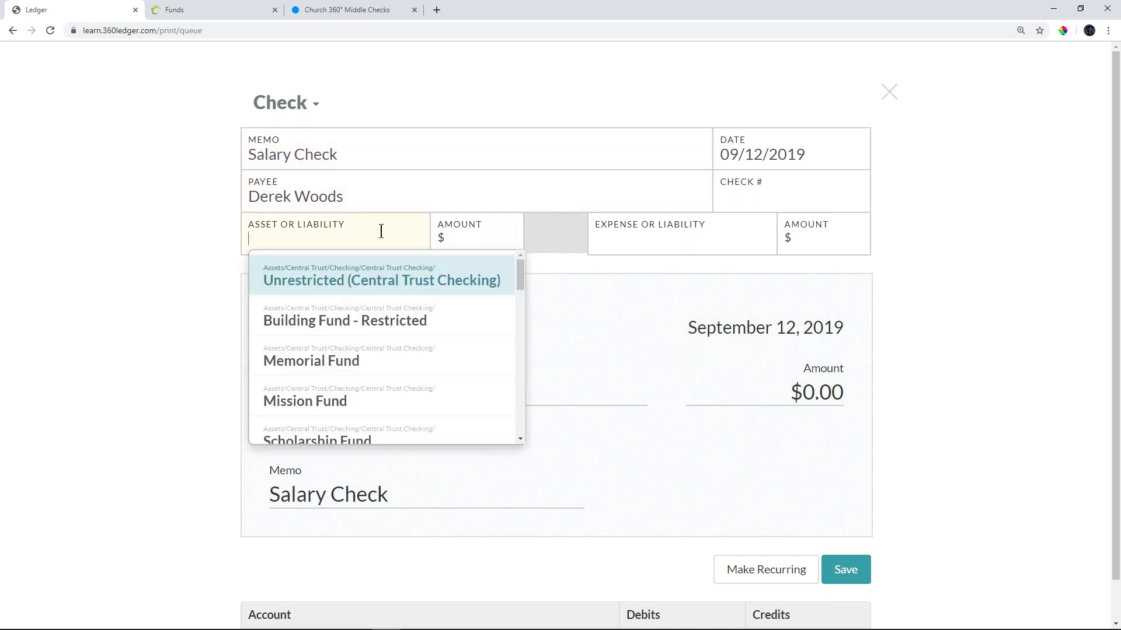
pyautogui.click(362, 282)
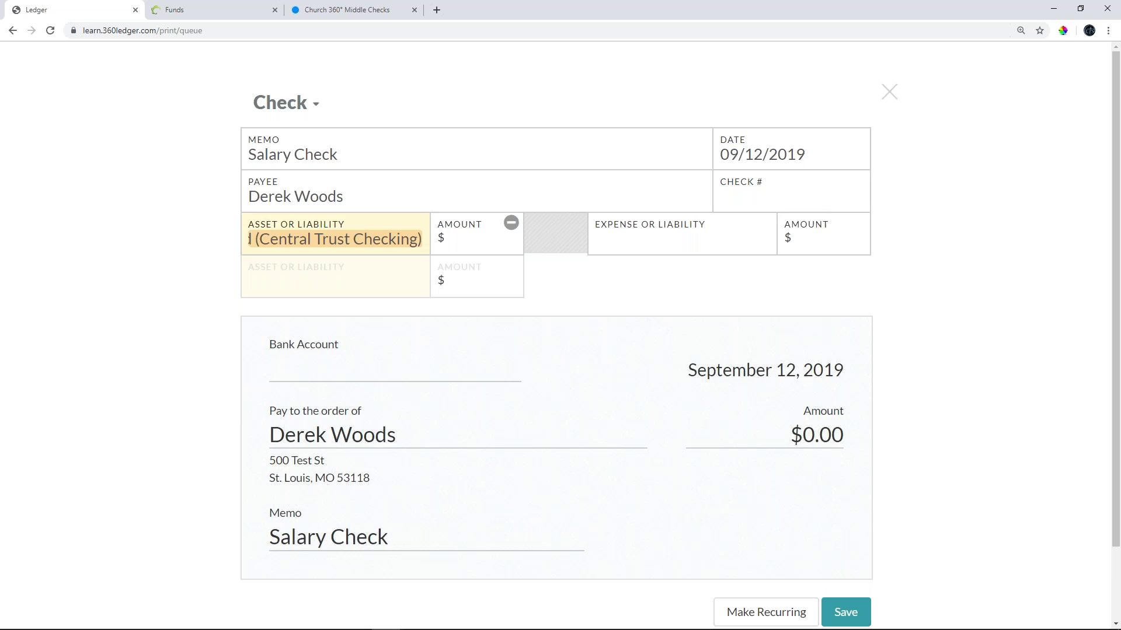
pyautogui.click(479, 238)
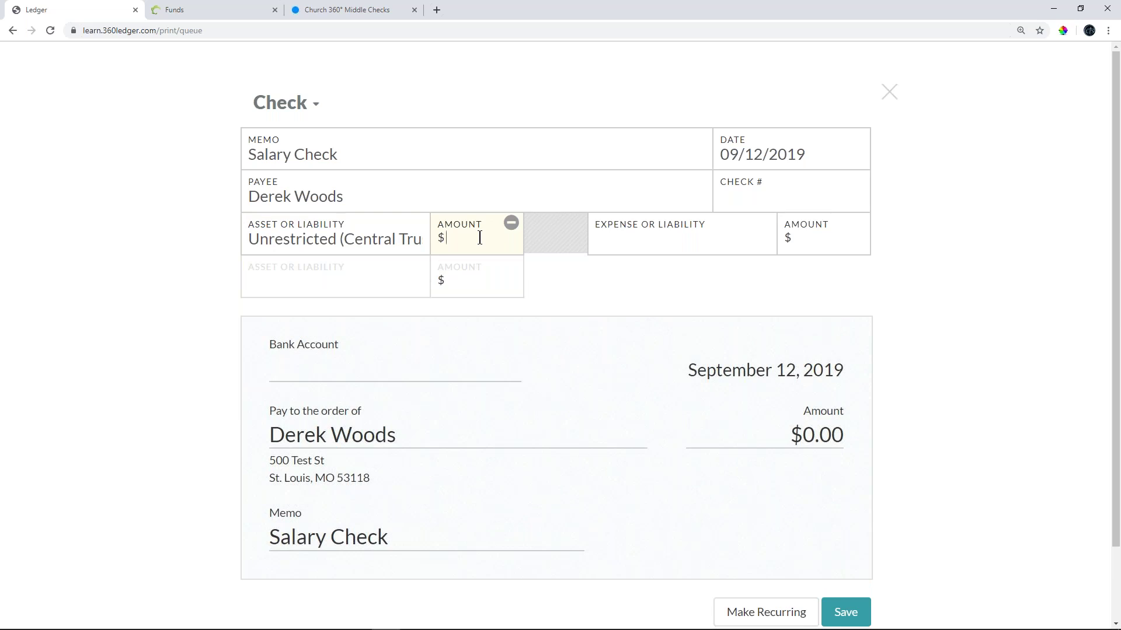
pyautogui.write('652.')
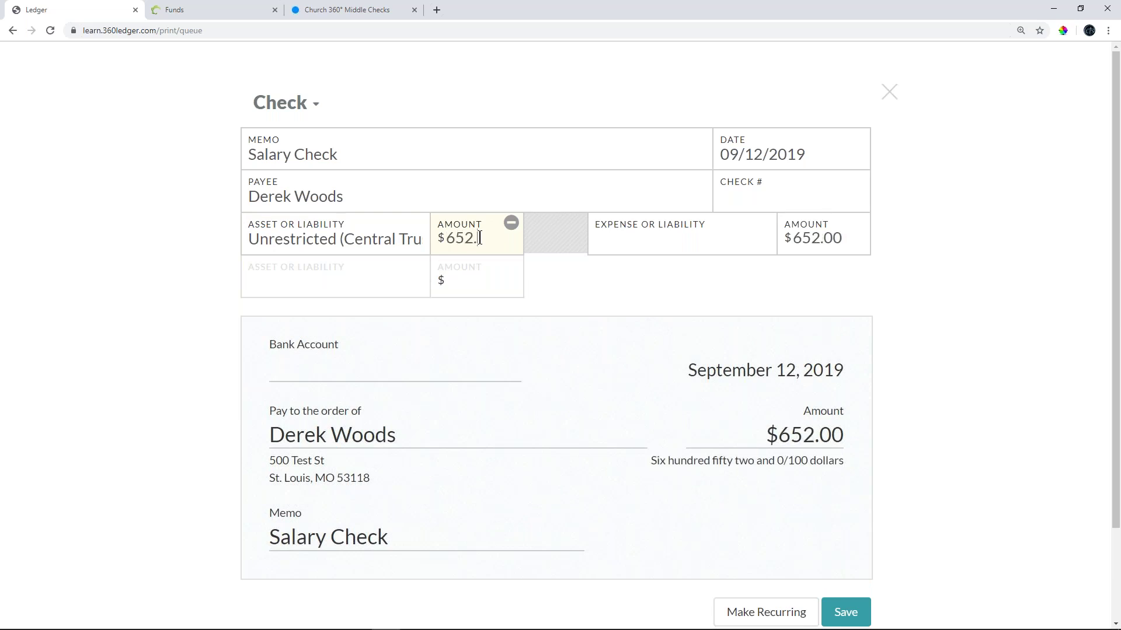
pyautogui.write('48')
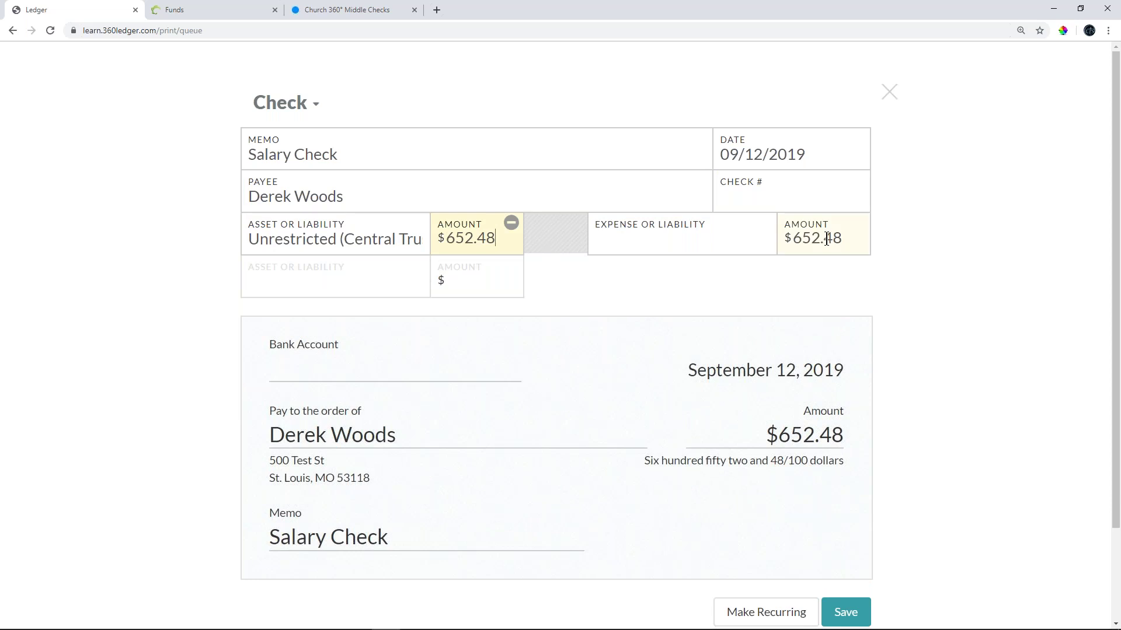
# Step: Charge the check to the Staff Salary expense with a gross amount of 833.33
pyautogui.click(739, 243)
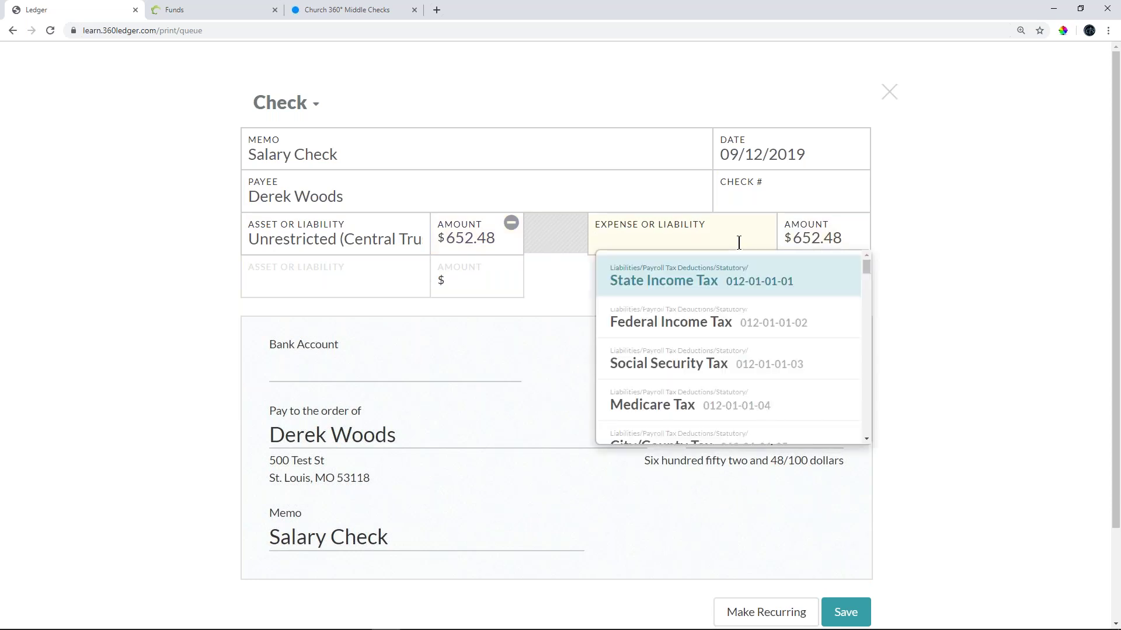
pyautogui.write('sla')
pyautogui.press('BackSpace')
pyautogui.press('BackSpace')
pyautogui.write('ar')
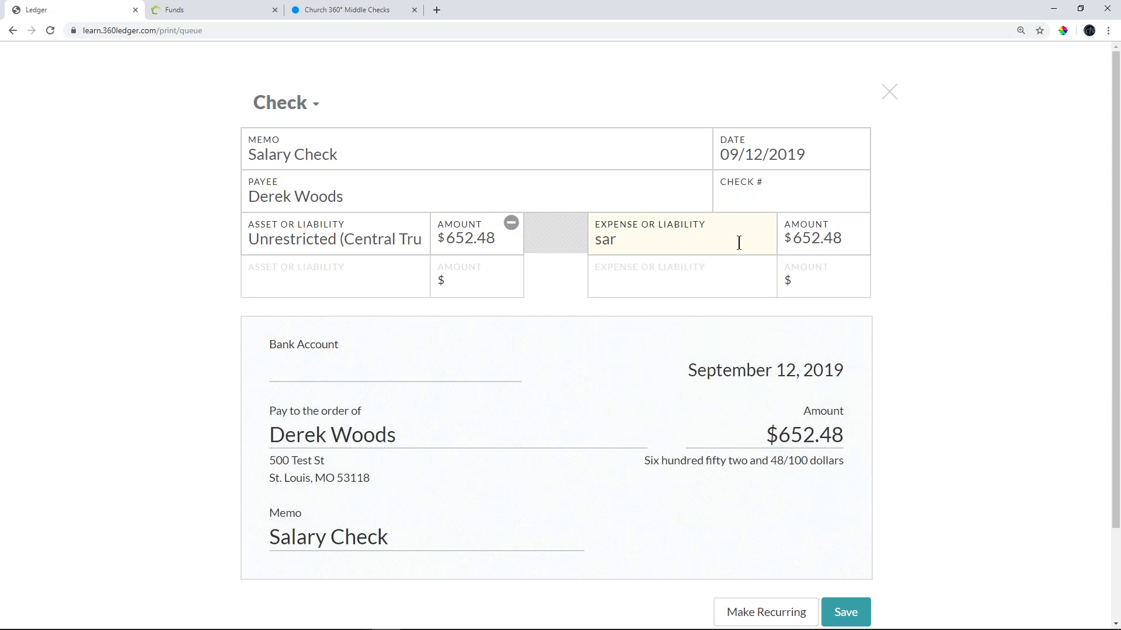
pyautogui.press('BackSpace')
pyautogui.write('la')
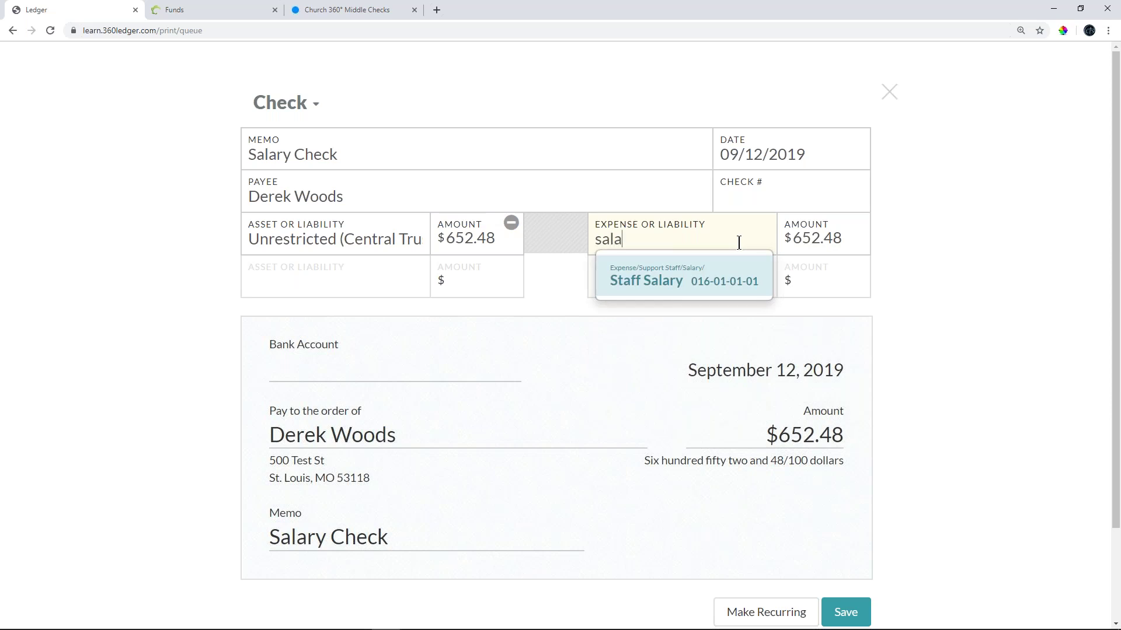
pyautogui.click(736, 296)
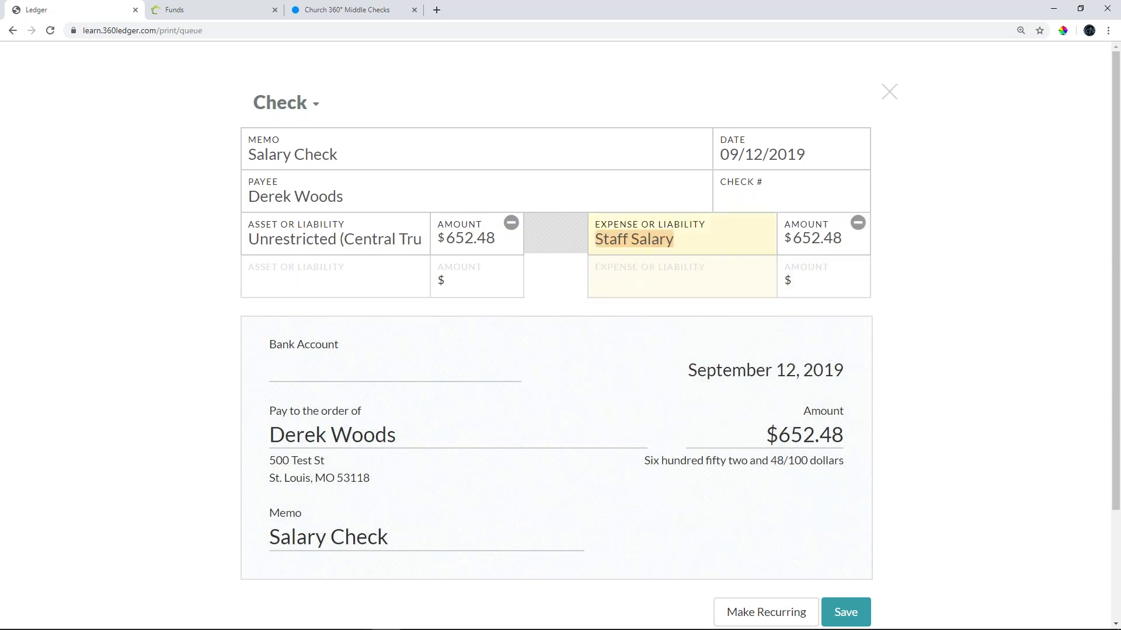
pyautogui.click(393, 277)
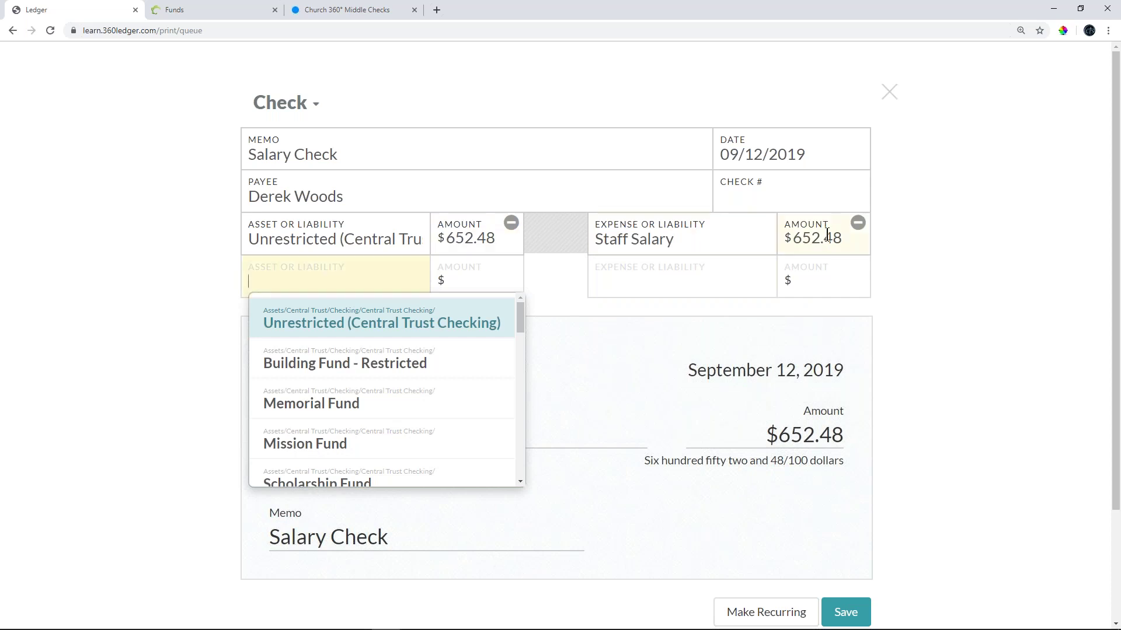
pyautogui.moveTo(852, 242); pyautogui.dragTo(781, 246)
pyautogui.write('833.33')
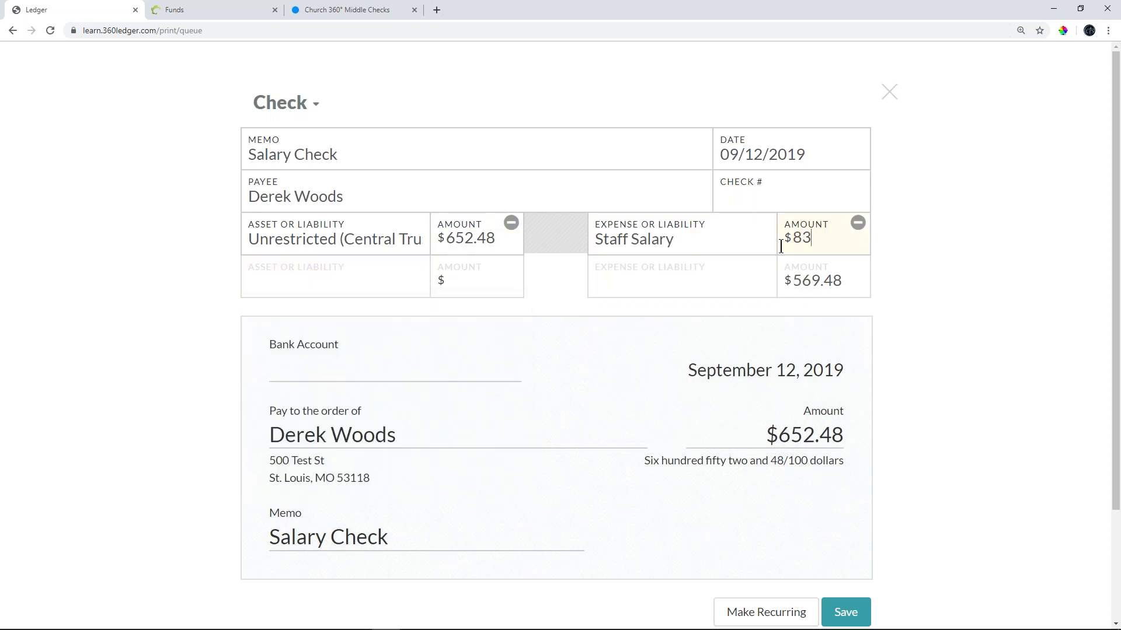
pyautogui.click(384, 273)
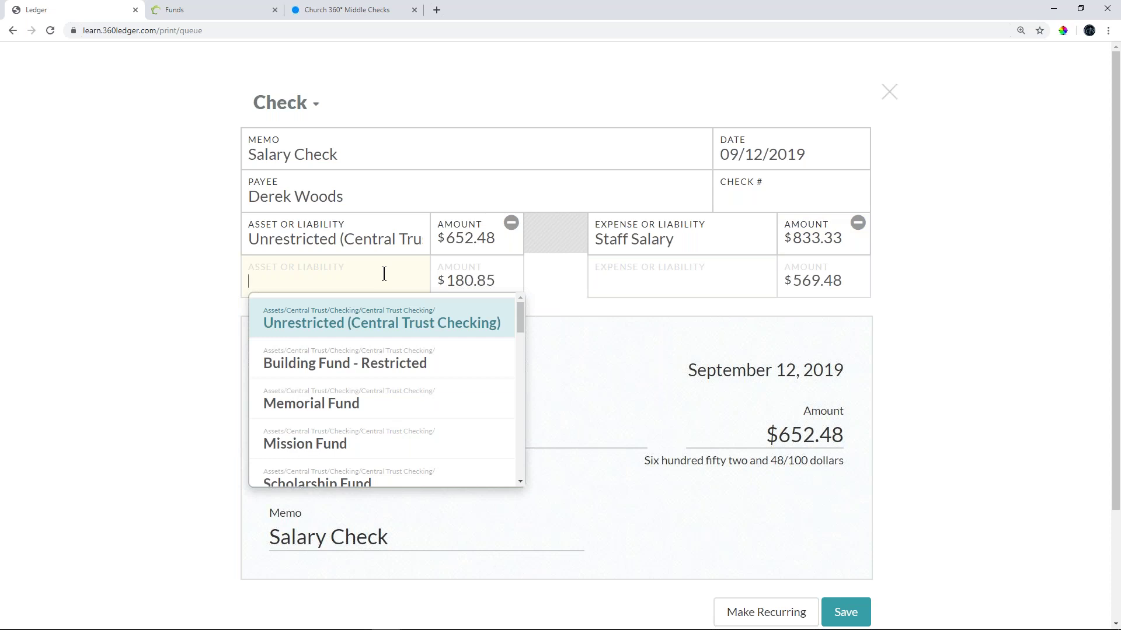
# Step: Add Federal Income Tax, State Income Tax, Social Security Tax and Medicare Tax withholding lines
pyautogui.write('fed')
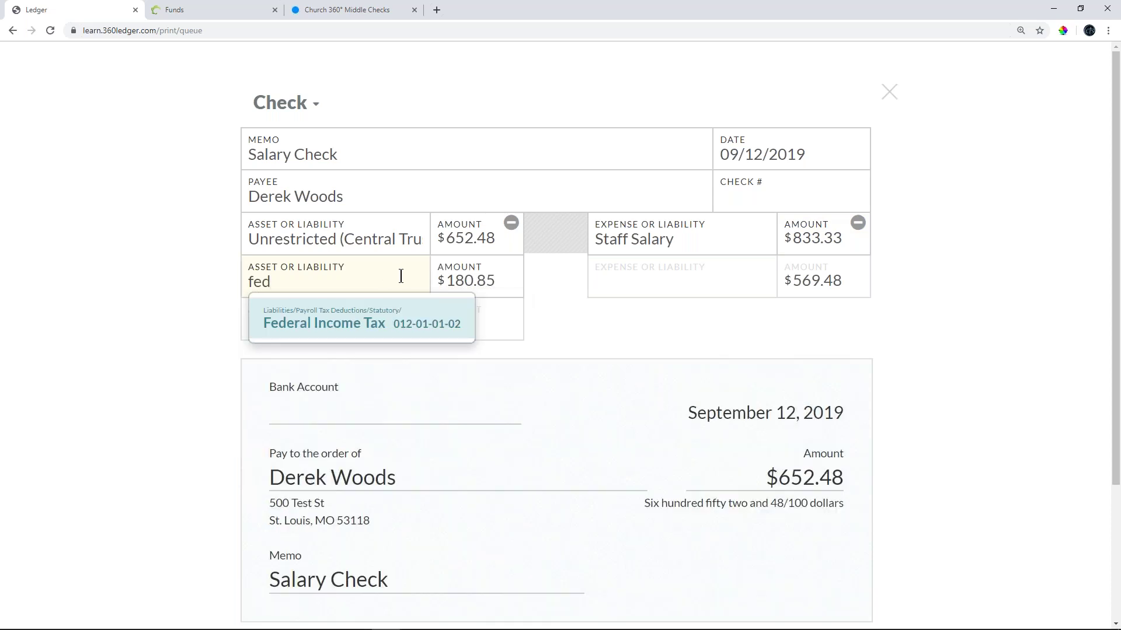
pyautogui.click(370, 321)
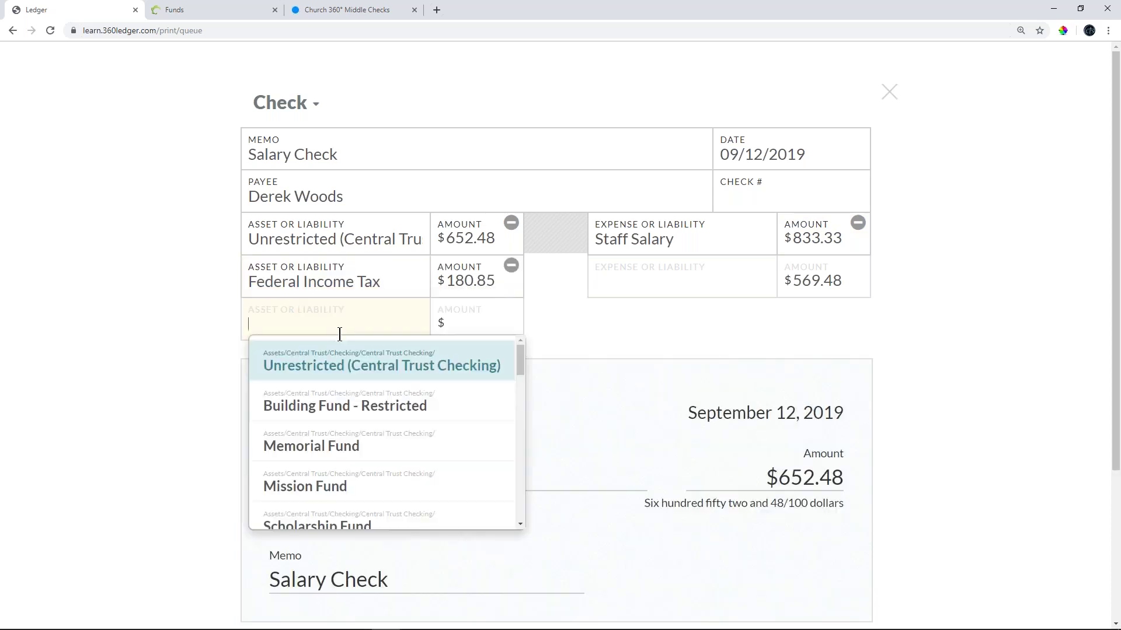
pyautogui.write('sta')
pyautogui.click(345, 366)
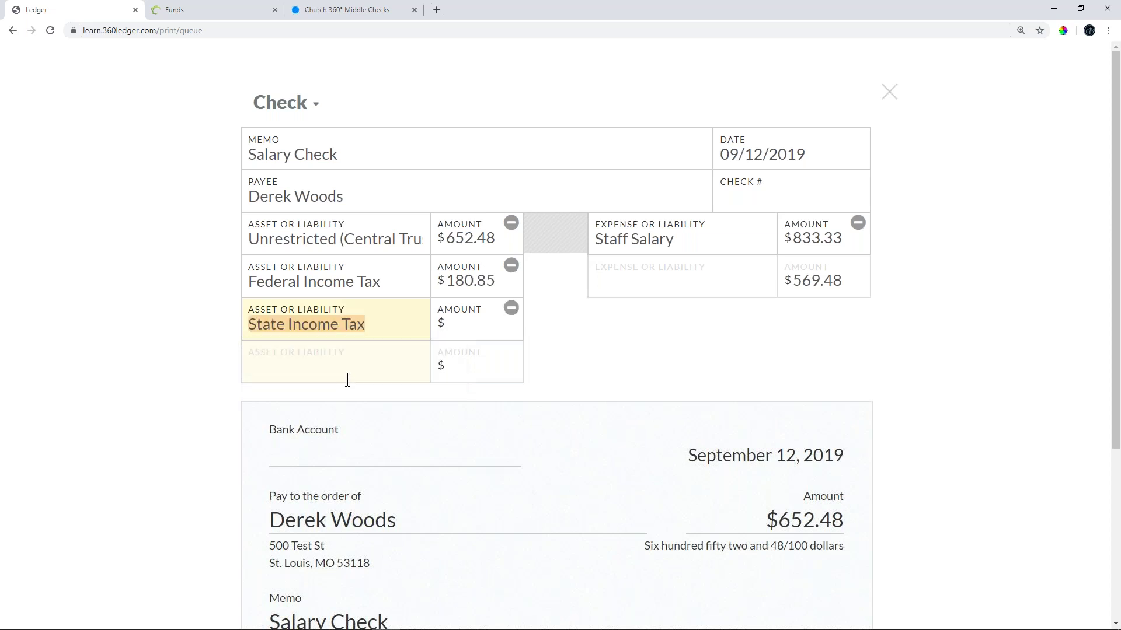
pyautogui.click(328, 363)
pyautogui.write('soci')
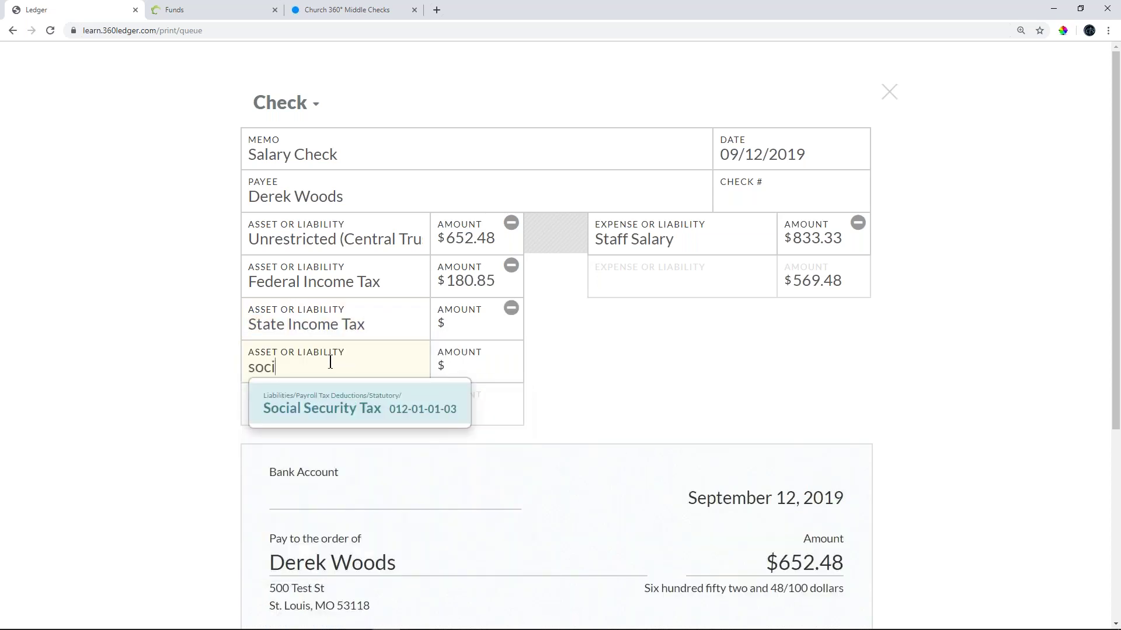
pyautogui.click(332, 409)
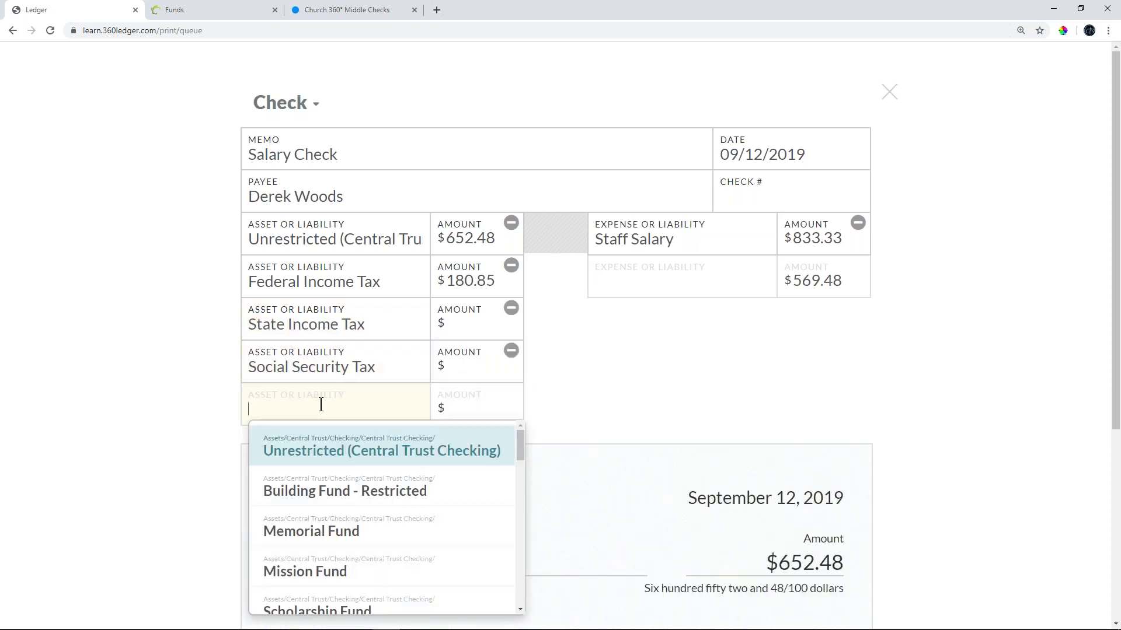
pyautogui.write('medi')
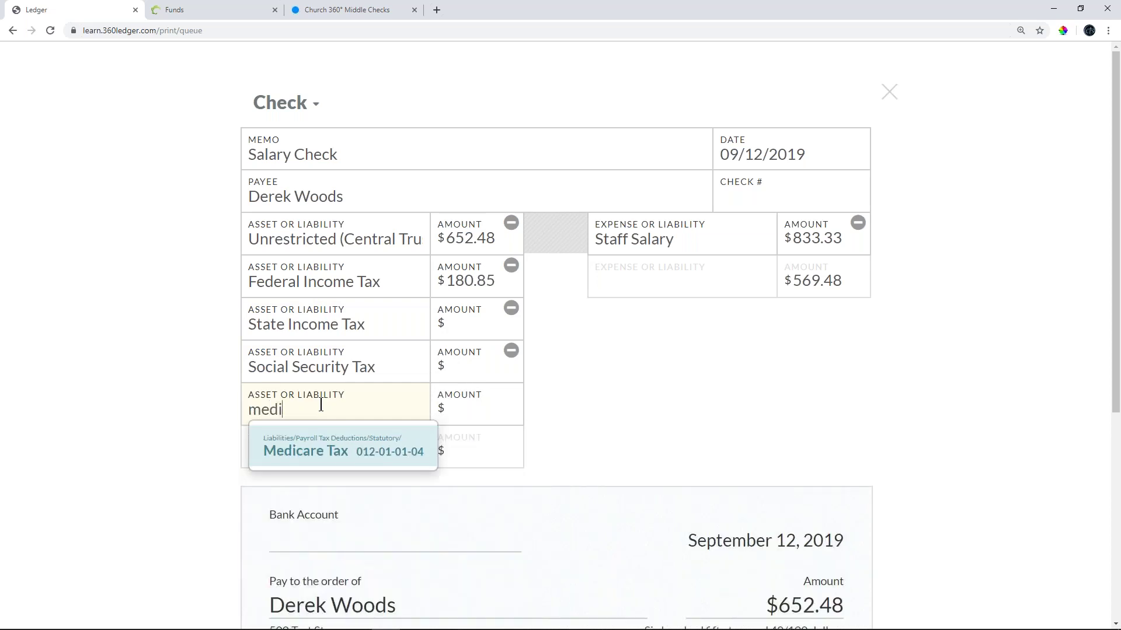
pyautogui.click(315, 461)
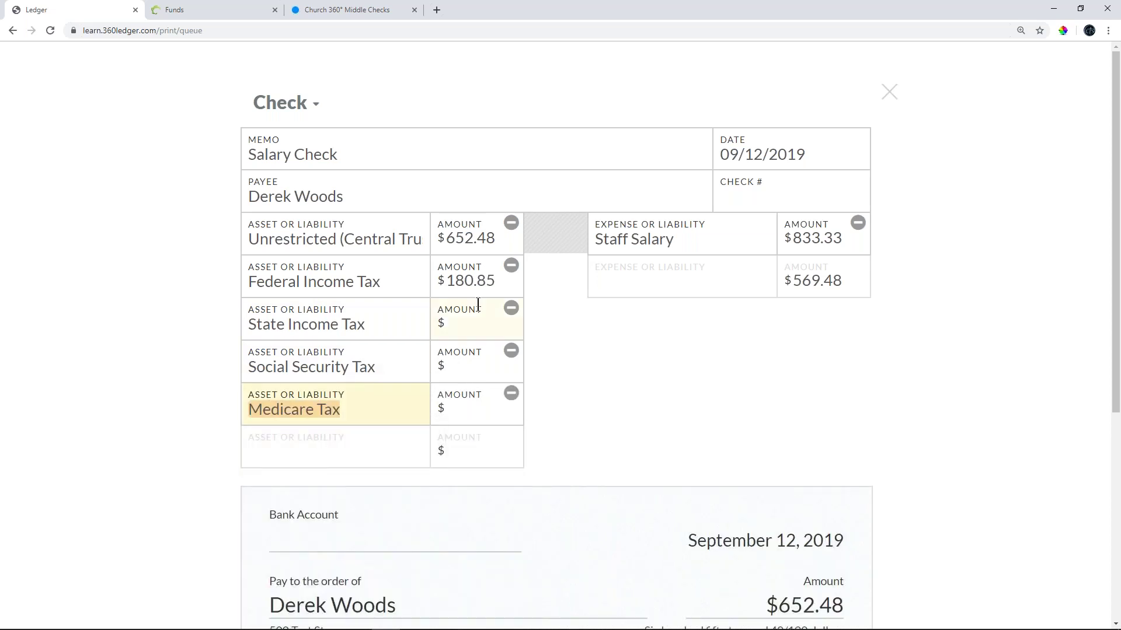
# Step: Enter the withholding amounts 95.10, 22, 51.67 and 12.08 on the four tax lines
pyautogui.moveTo(495, 283); pyautogui.dragTo(446, 284)
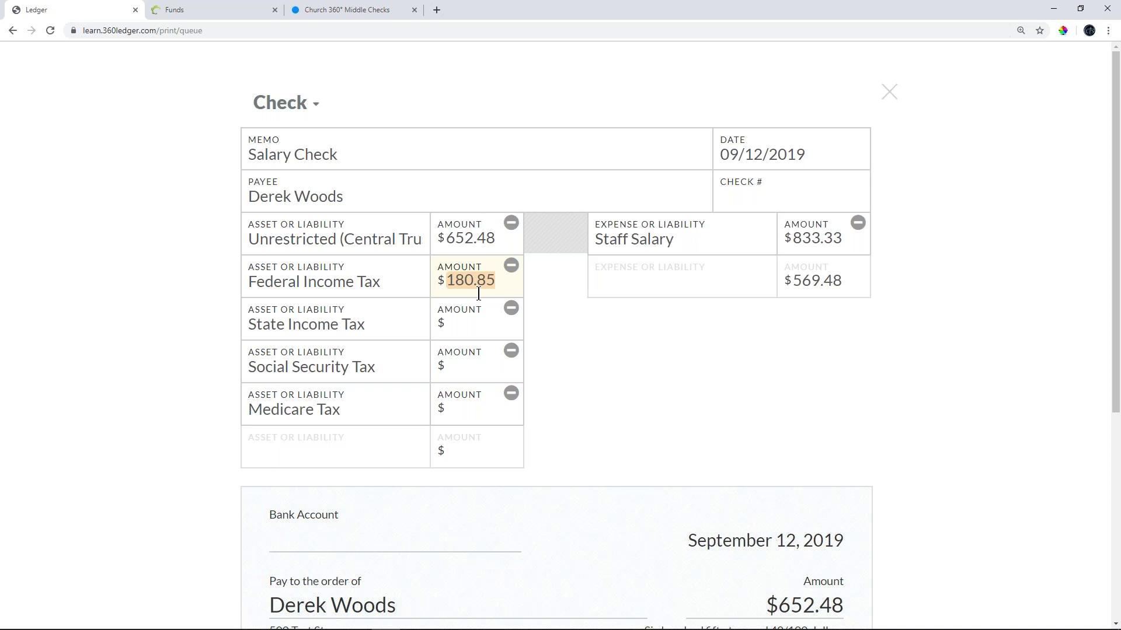
pyautogui.write('95.10')
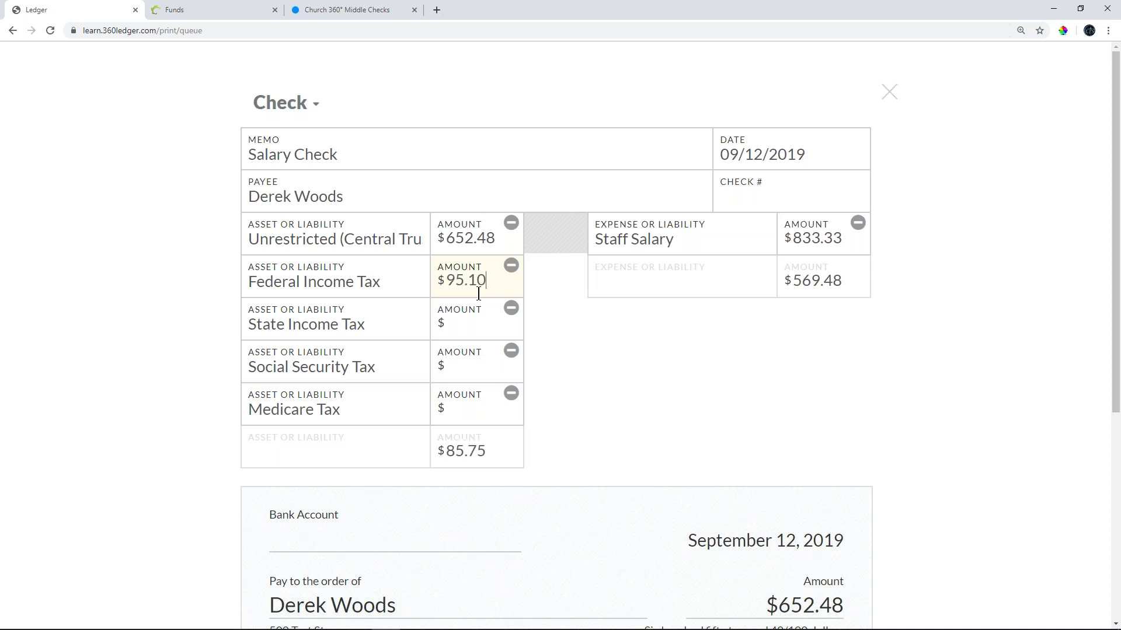
pyautogui.click(468, 328)
pyautogui.write('22')
pyautogui.click(483, 372)
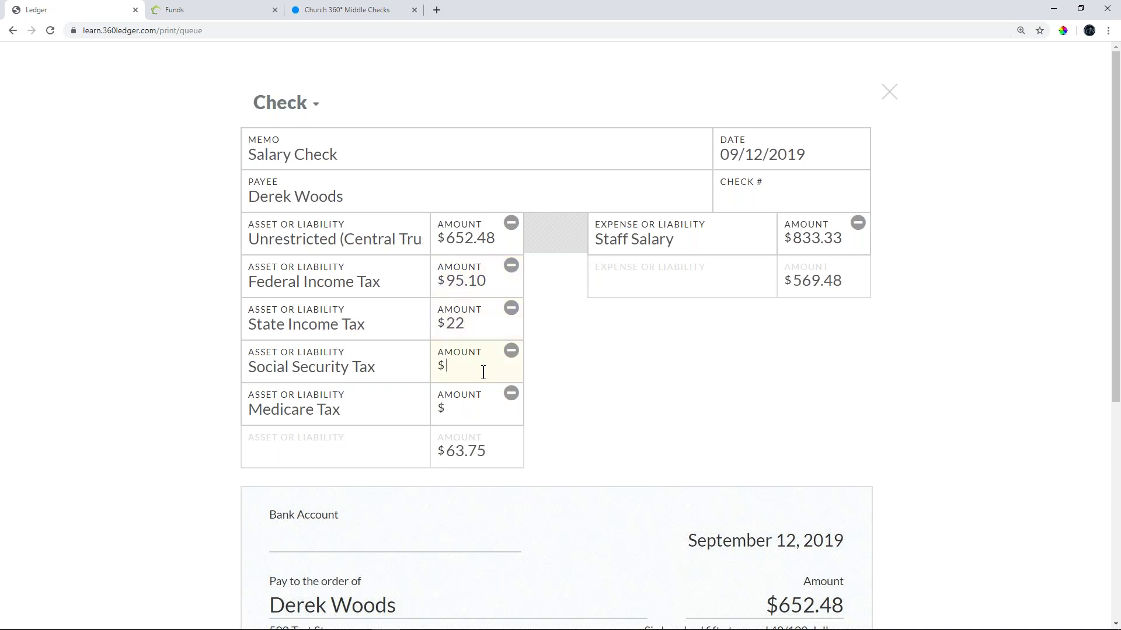
pyautogui.write('51.67')
pyautogui.click(486, 416)
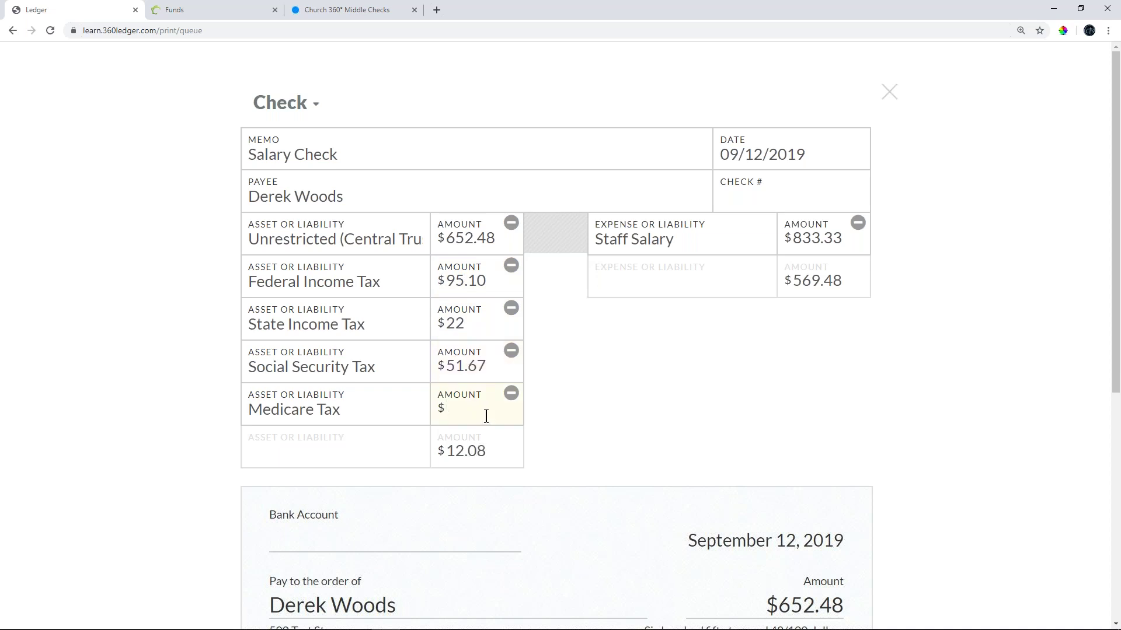
pyautogui.write('12.08')
pyautogui.click(467, 321)
pyautogui.write('.00')
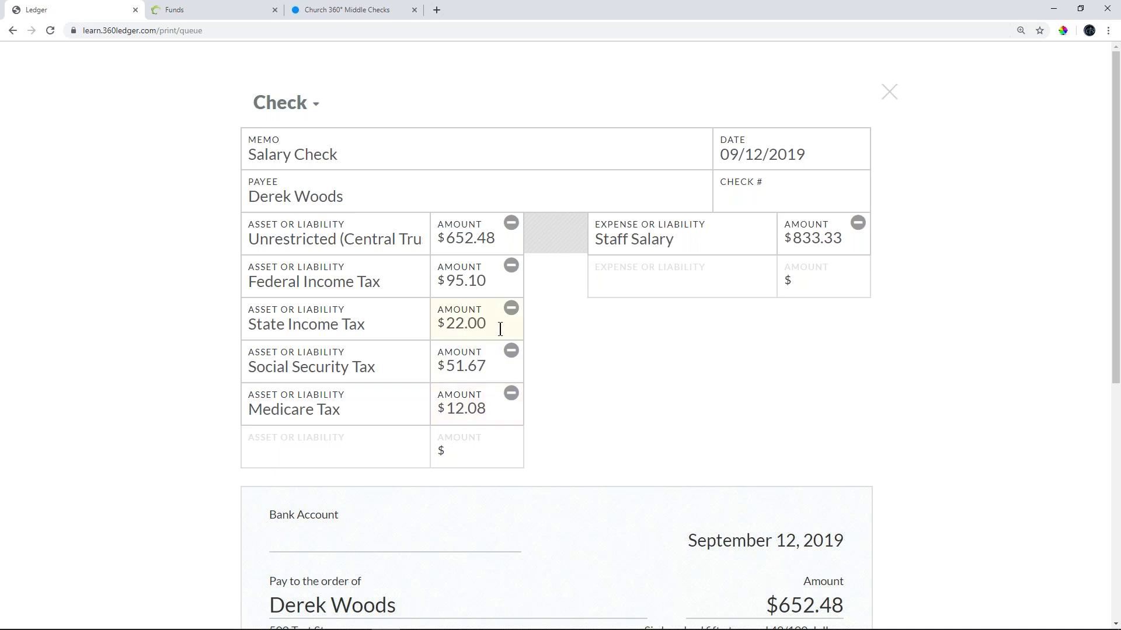
pyautogui.press('BackSpace')
pyautogui.press('BackSpace')
pyautogui.press('BackSpace')
pyautogui.click(674, 241)
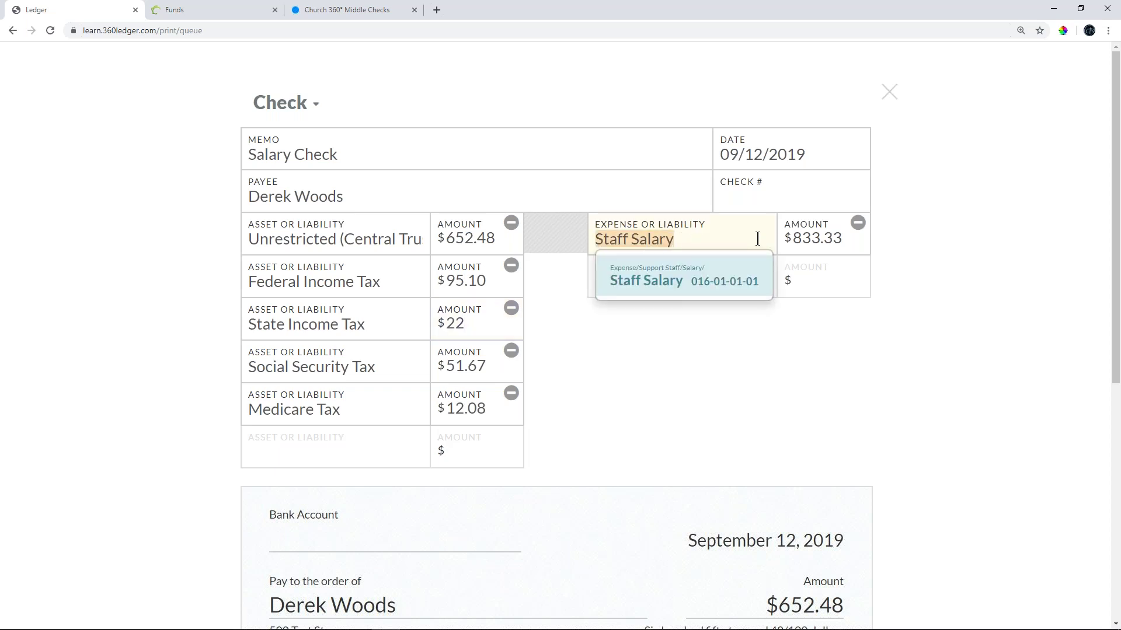
pyautogui.click(804, 239)
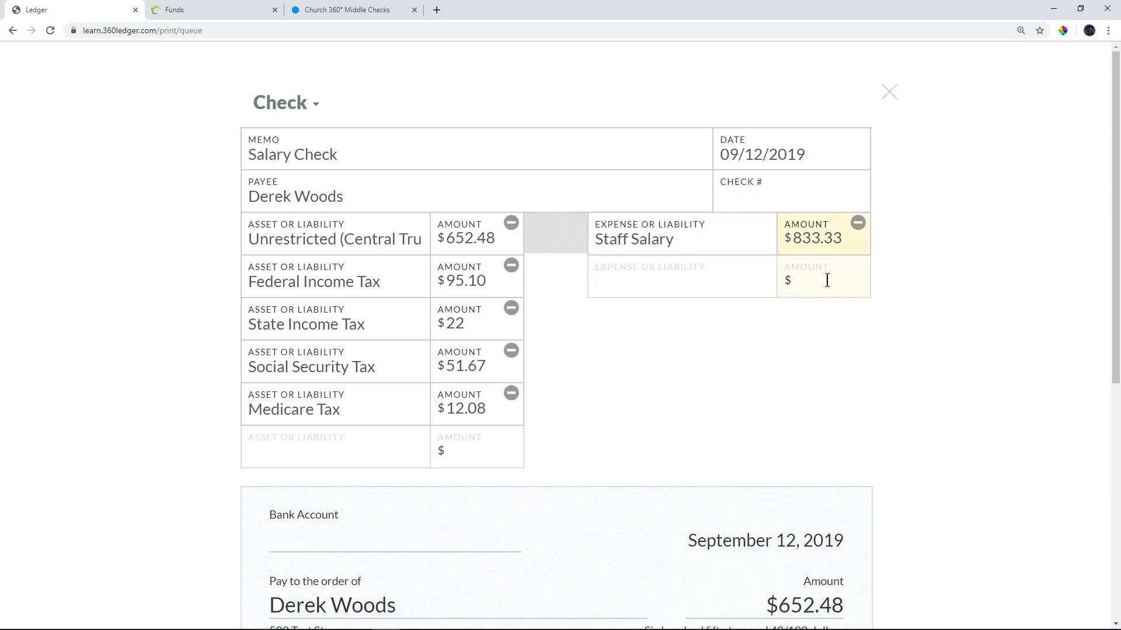
pyautogui.scroll(-4, 485, 453)
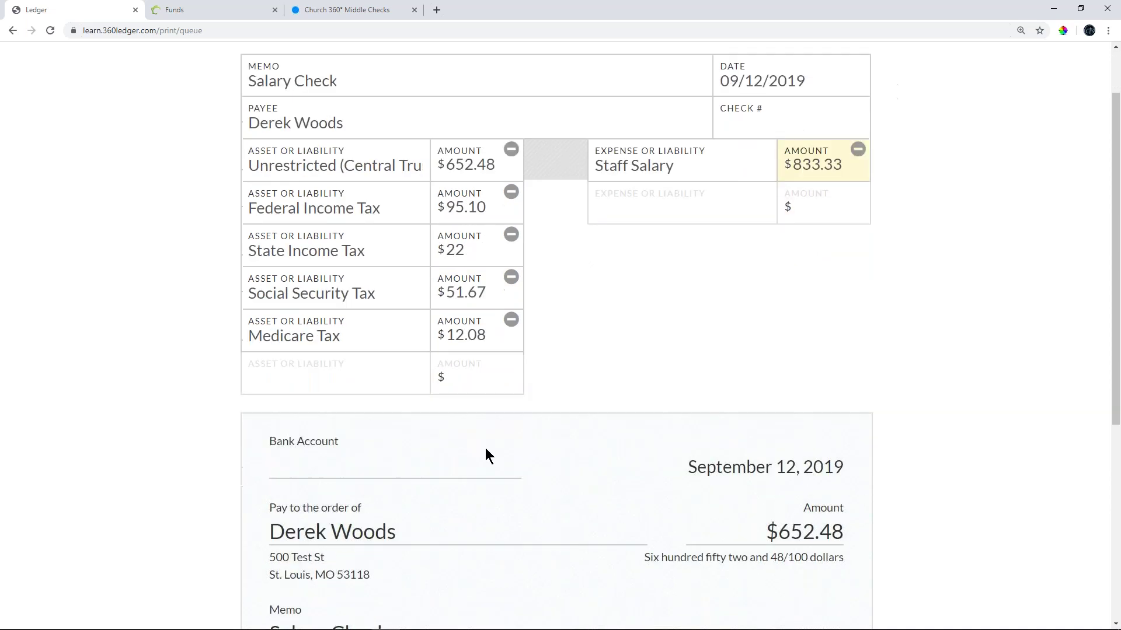
pyautogui.scroll(2, 596, 409)
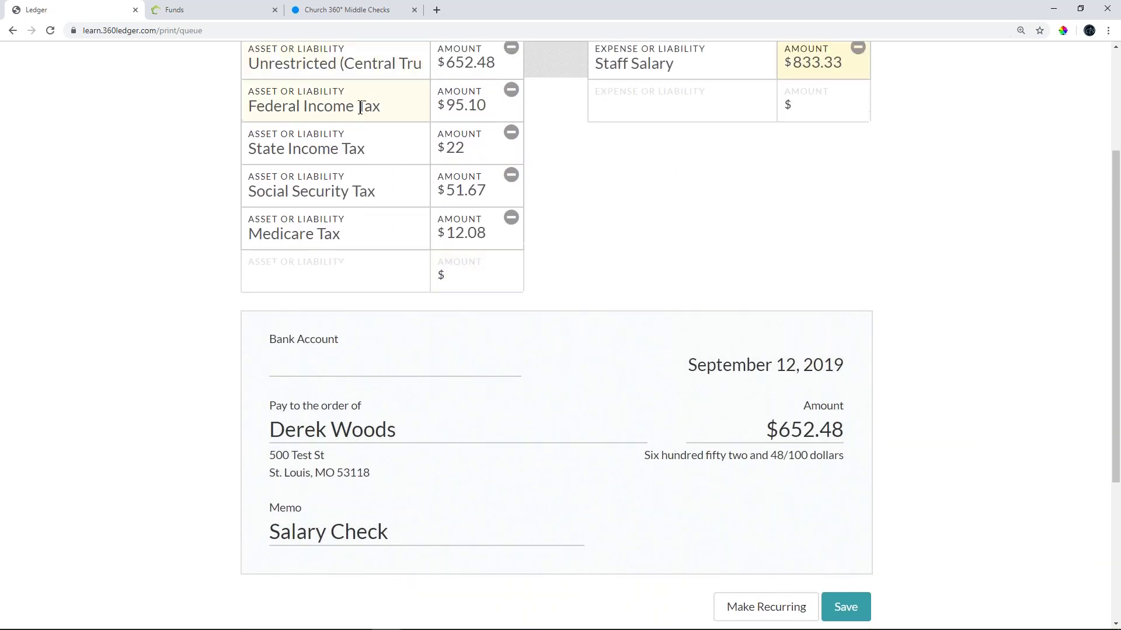
pyautogui.scroll(2, 332, 222)
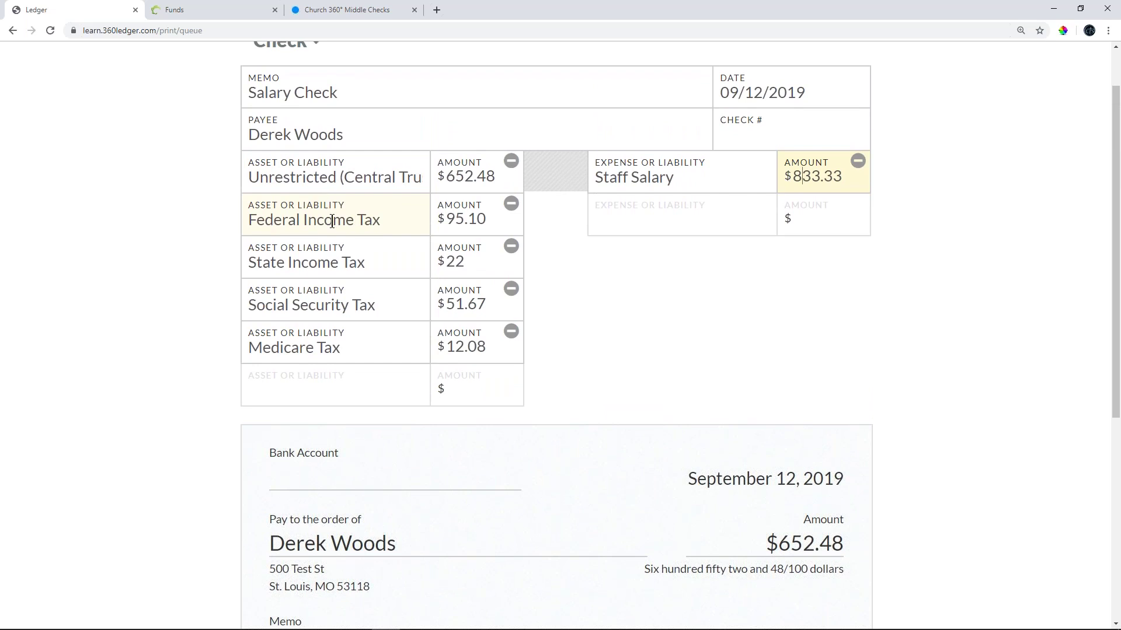
pyautogui.scroll(-2, 361, 274)
pyautogui.scroll(-4, 373, 286)
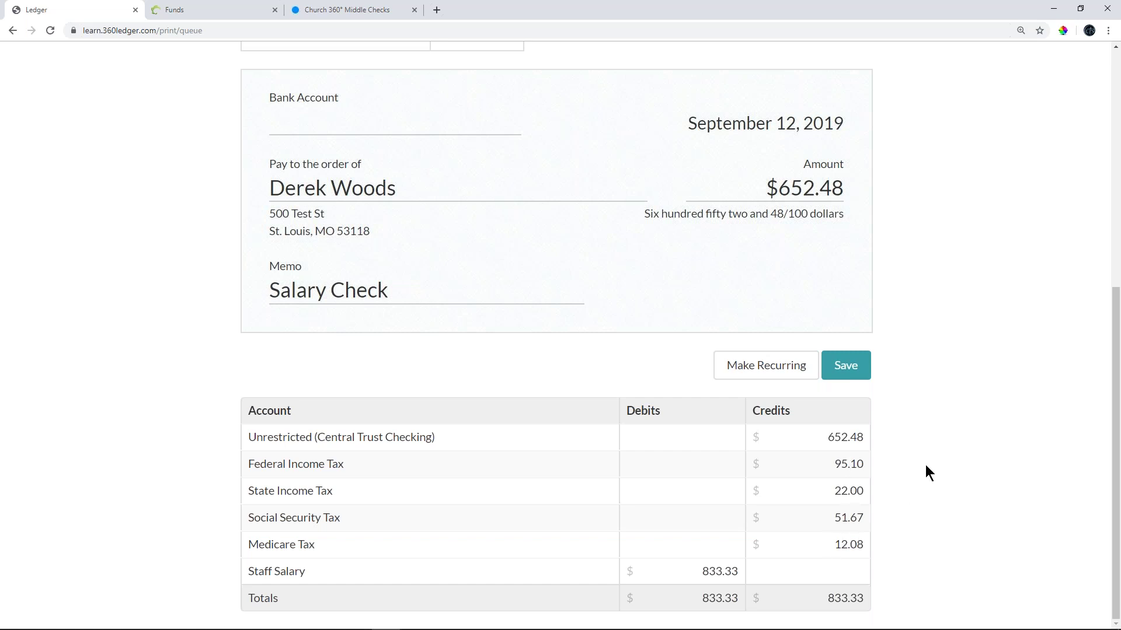
pyautogui.scroll(2, 926, 465)
pyautogui.click(849, 482)
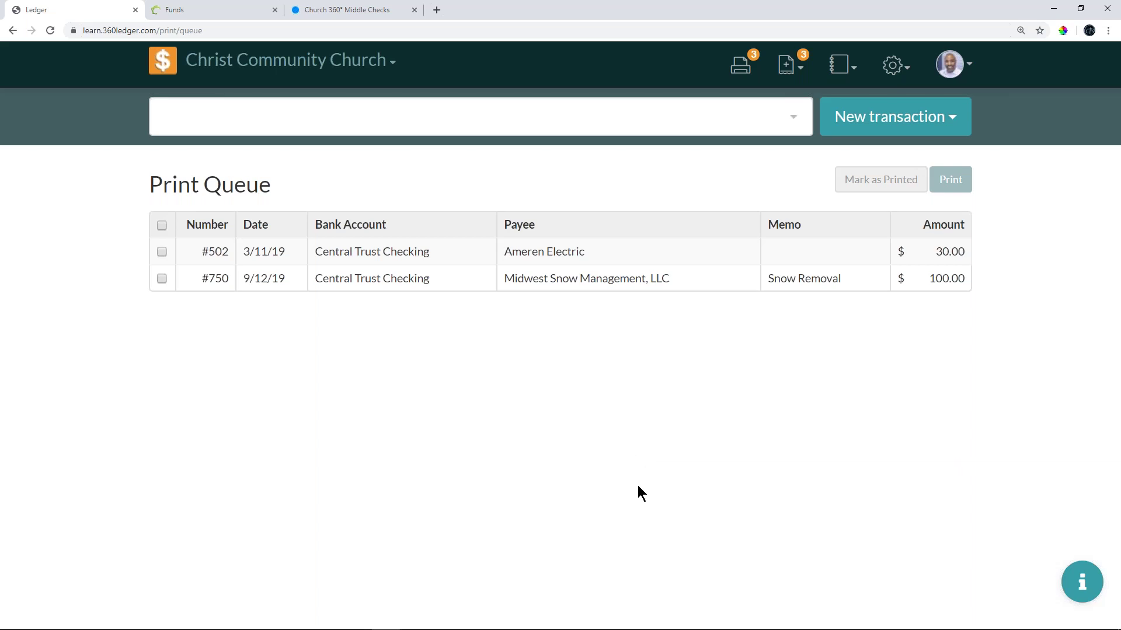
# Step: Start a new check to payee Ameren Electric with the memo 'August Electric Bill'
pyautogui.click(888, 121)
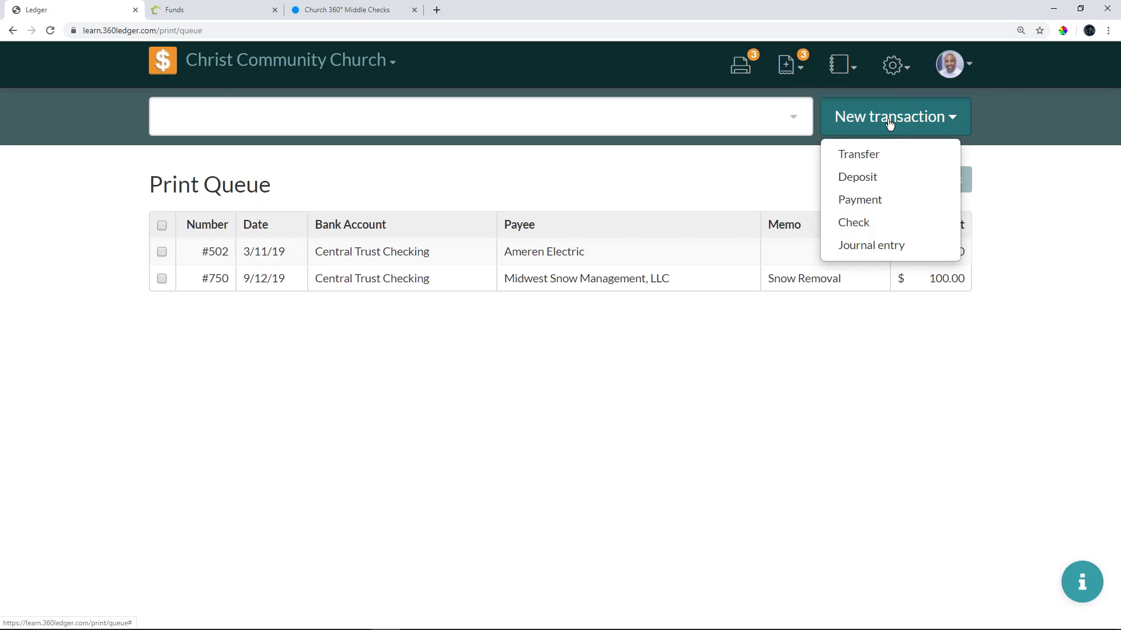
pyautogui.click(881, 226)
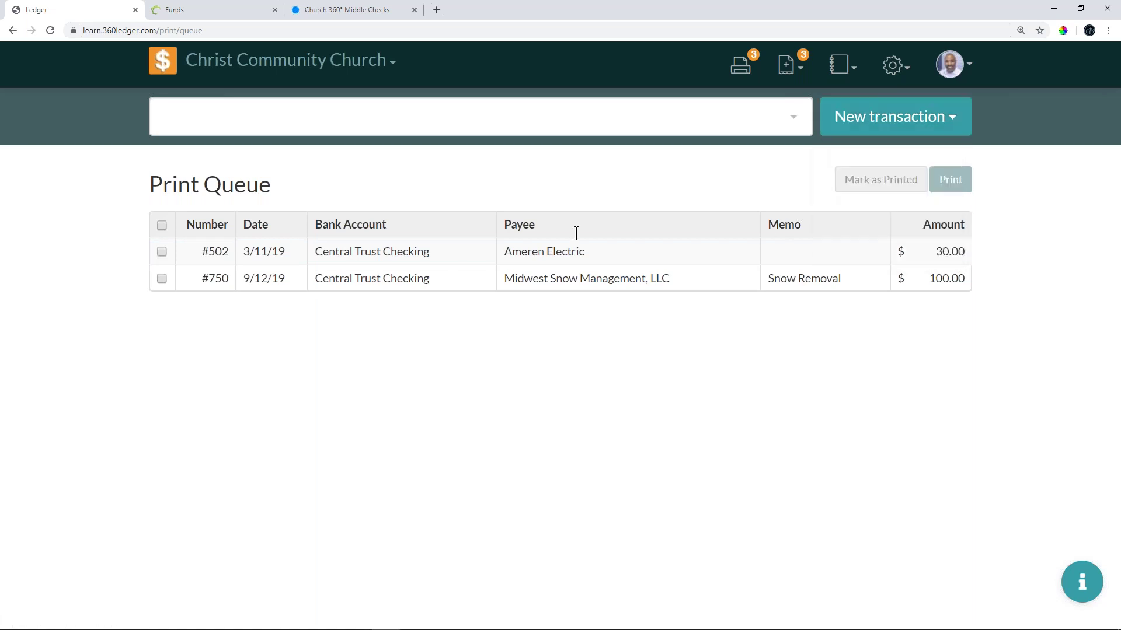
pyautogui.click(387, 205)
pyautogui.write('Am')
pyautogui.click(341, 239)
pyautogui.click(482, 131)
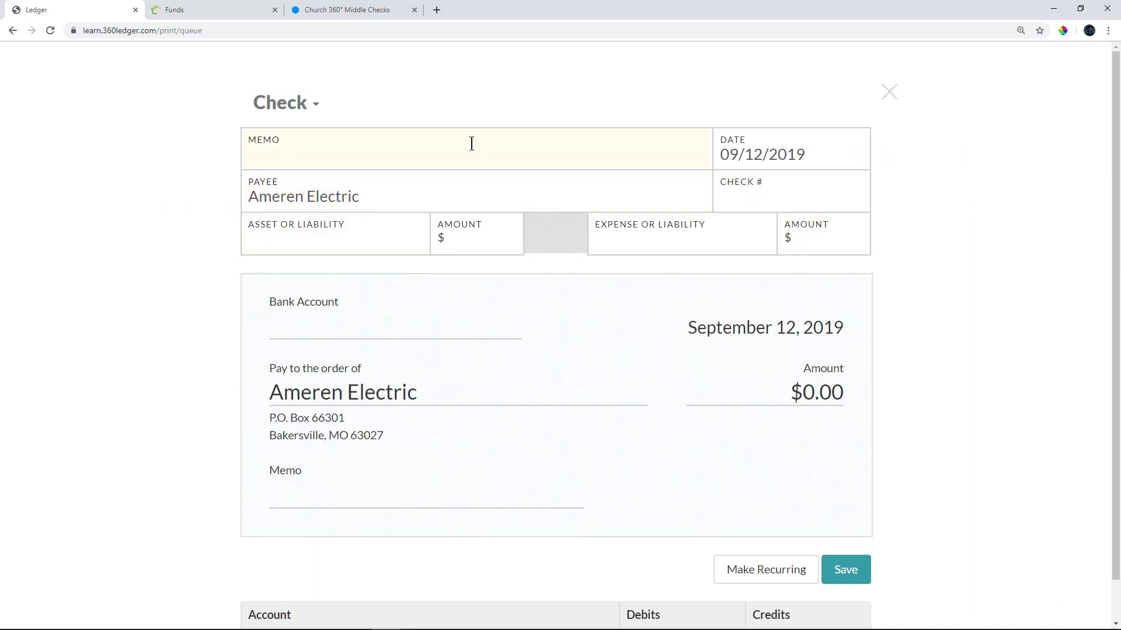
pyautogui.write('S')
pyautogui.press('BackSpace')
pyautogui.write('August Elect')
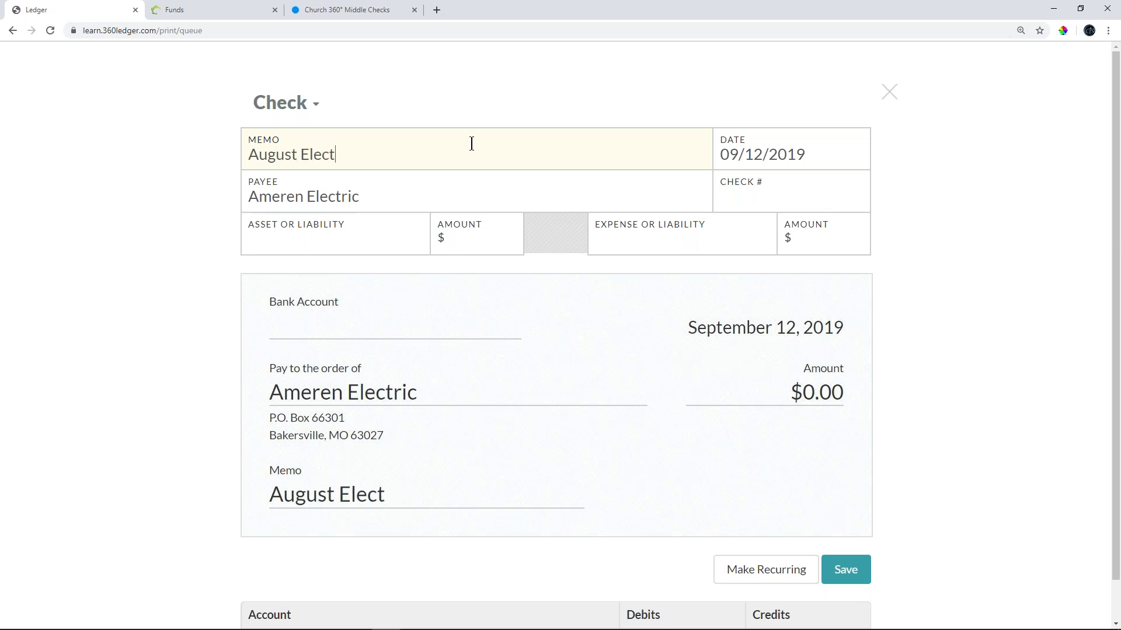
pyautogui.write('ric Bill')
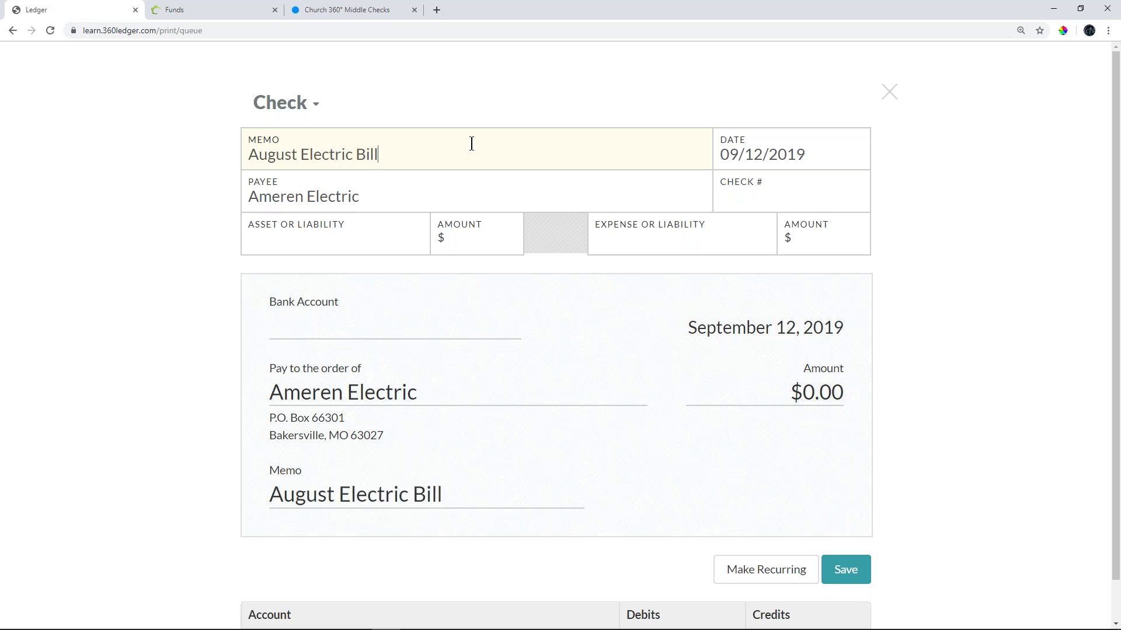
pyautogui.click(724, 200)
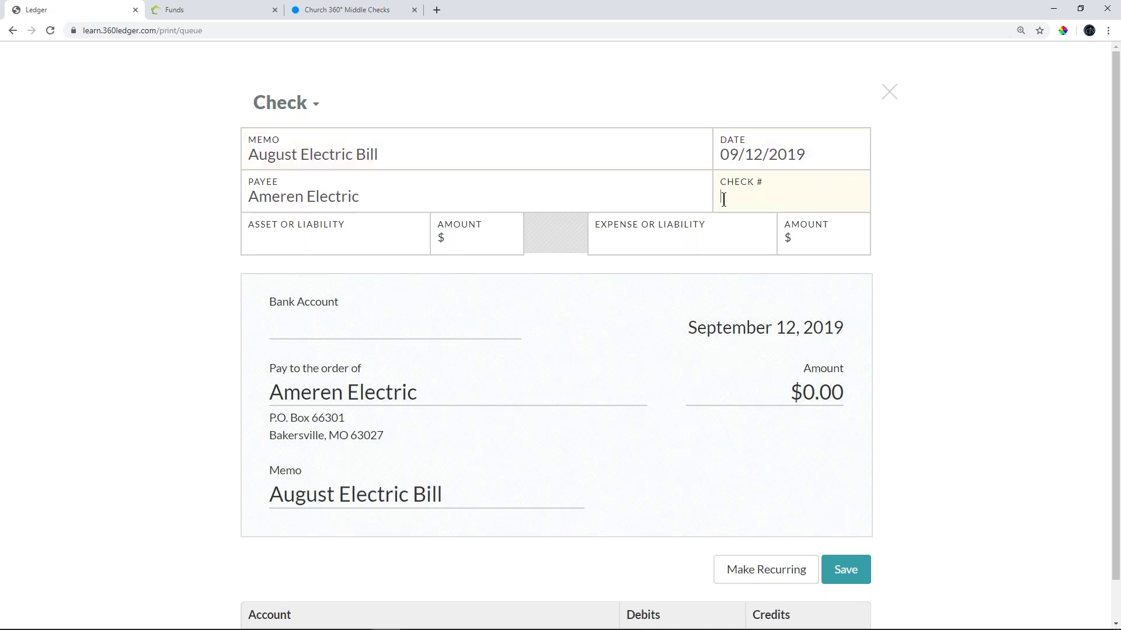
# Step: Pay $458 from Unrestricted to the Electric expense account and save the check to the queue
pyautogui.click(416, 239)
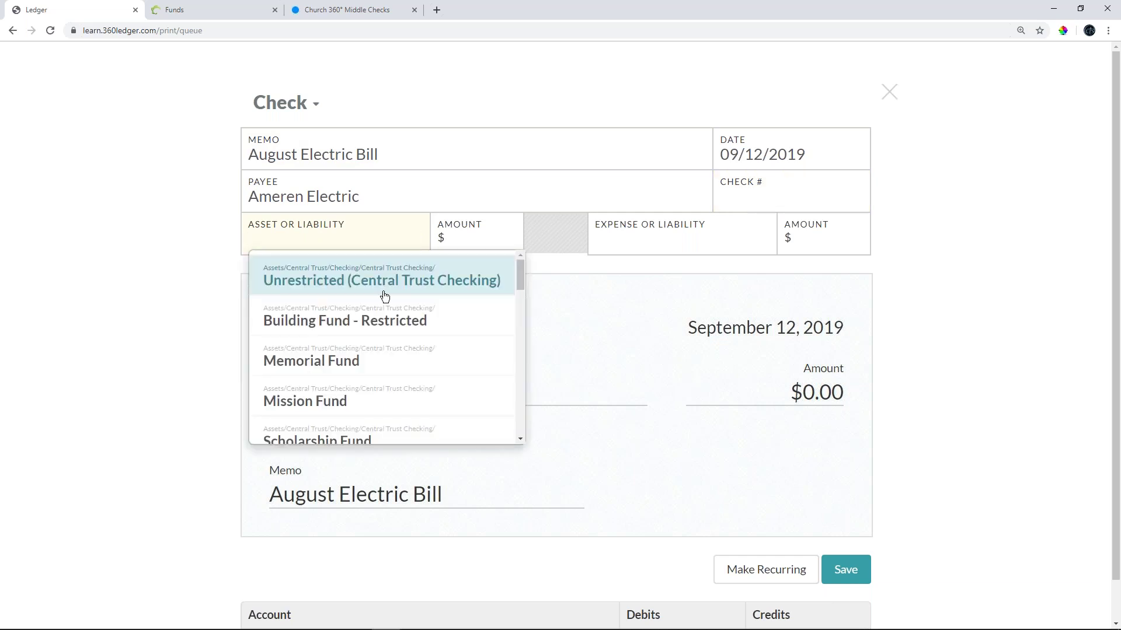
pyautogui.click(384, 281)
pyautogui.click(461, 239)
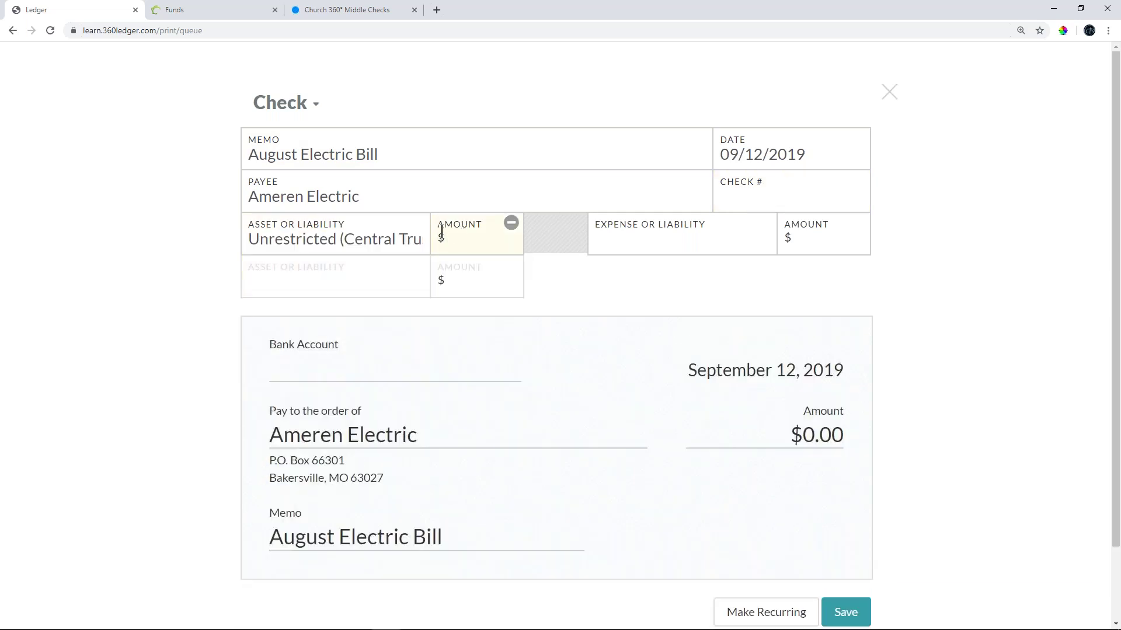
pyautogui.write('458')
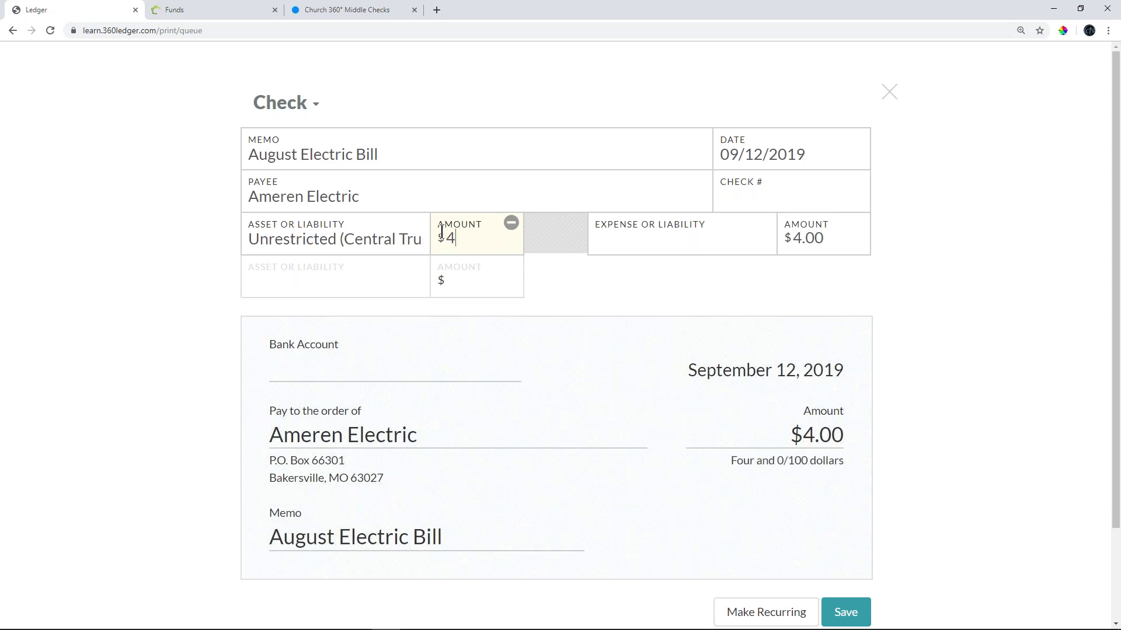
pyautogui.click(621, 242)
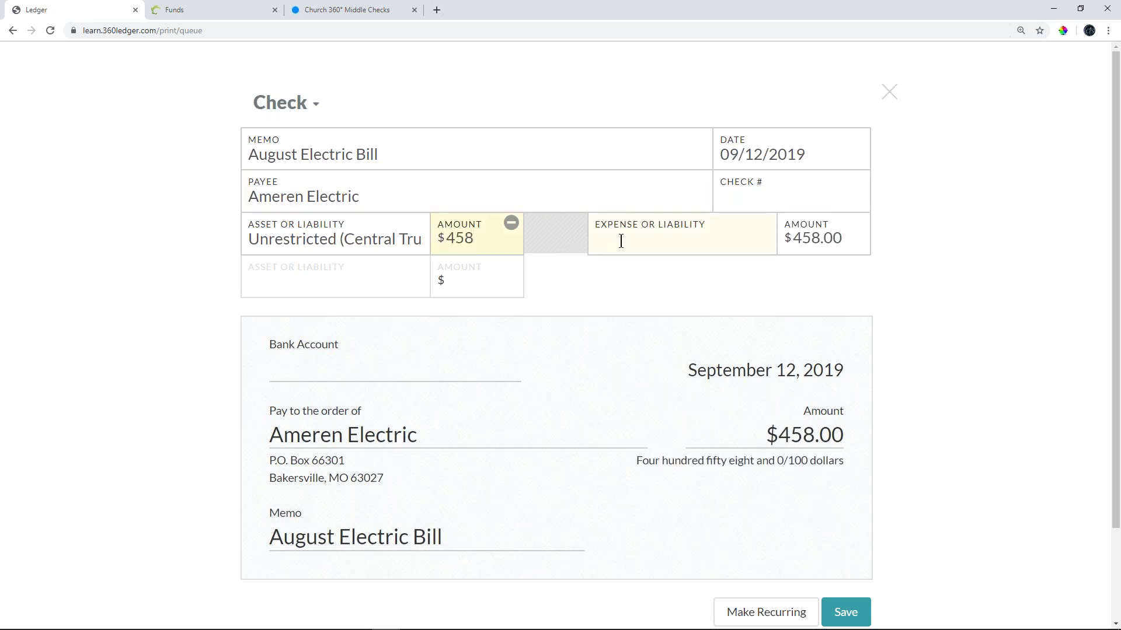
pyautogui.write('elec')
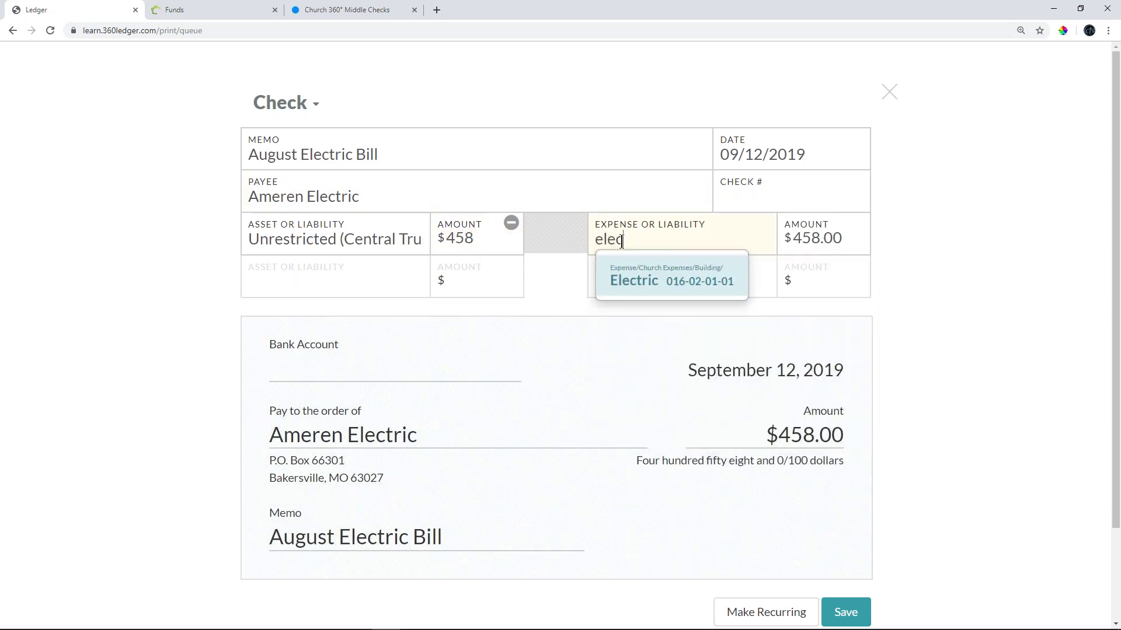
pyautogui.press('Return')
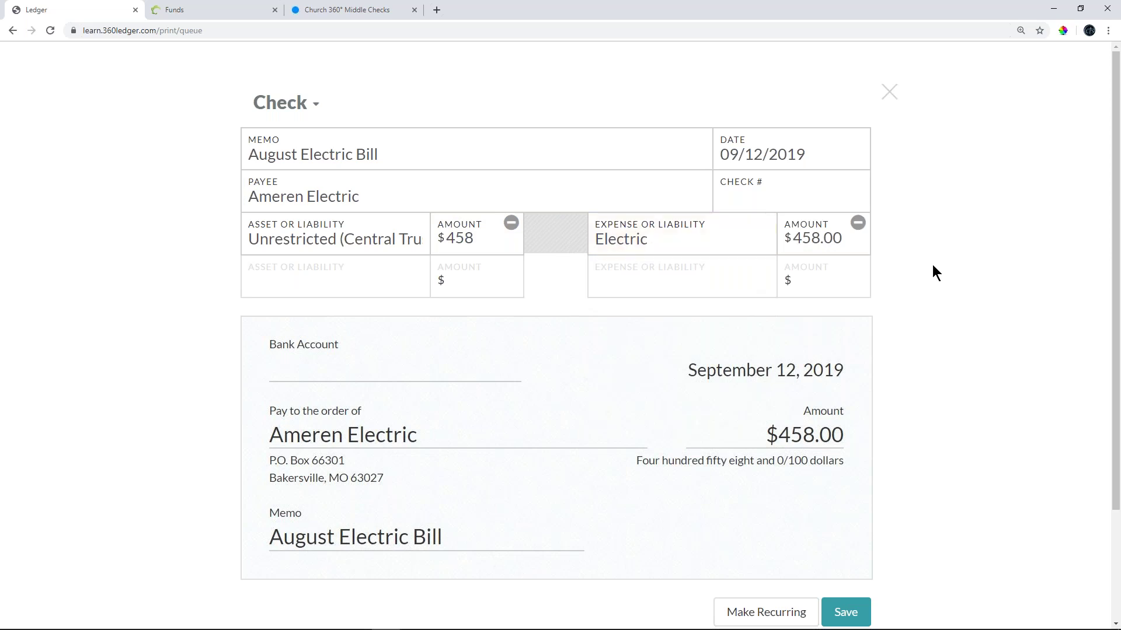
pyautogui.scroll(-3, 916, 302)
pyautogui.click(850, 470)
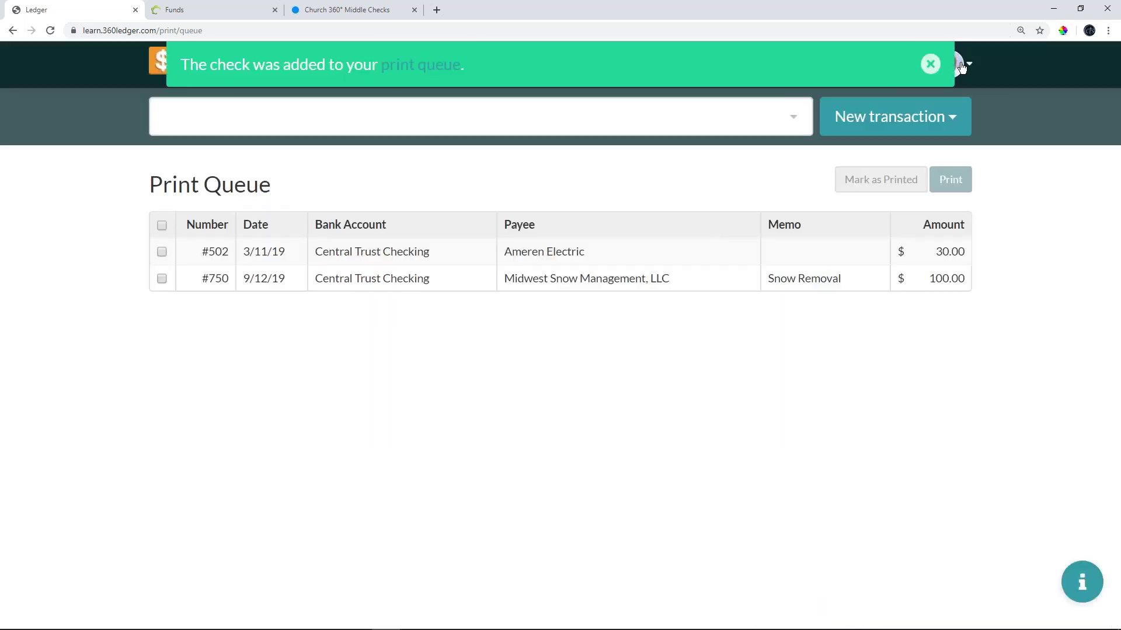
# Step: Refresh the print queue, then mark the Snow Removal check #750 as printed and confirm
pyautogui.click(930, 63)
pyautogui.click(51, 30)
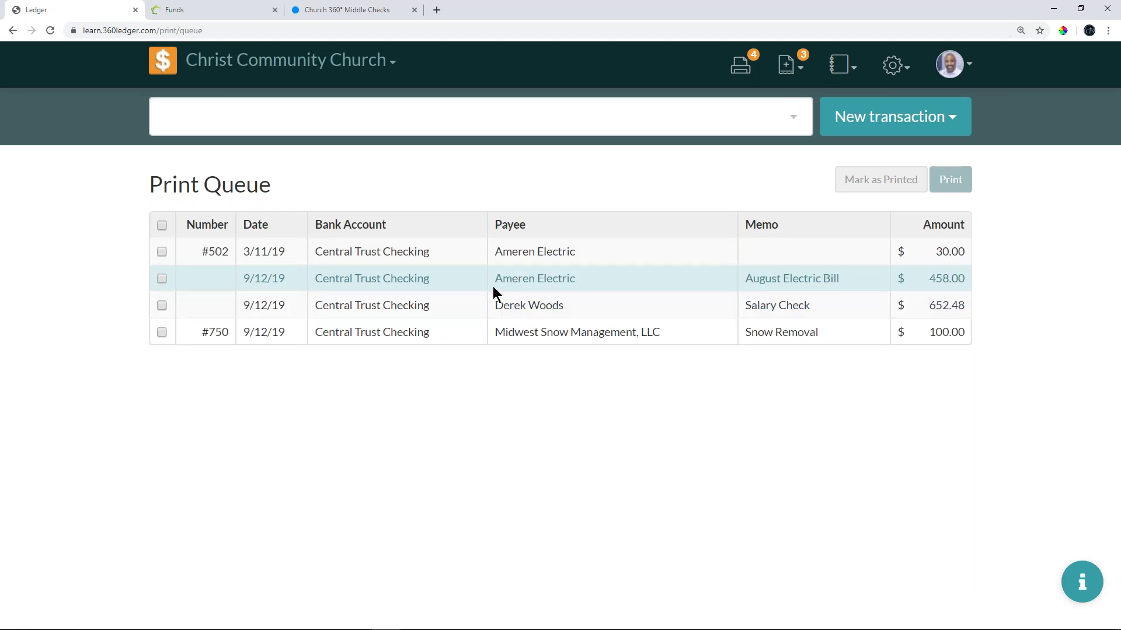
pyautogui.click(163, 332)
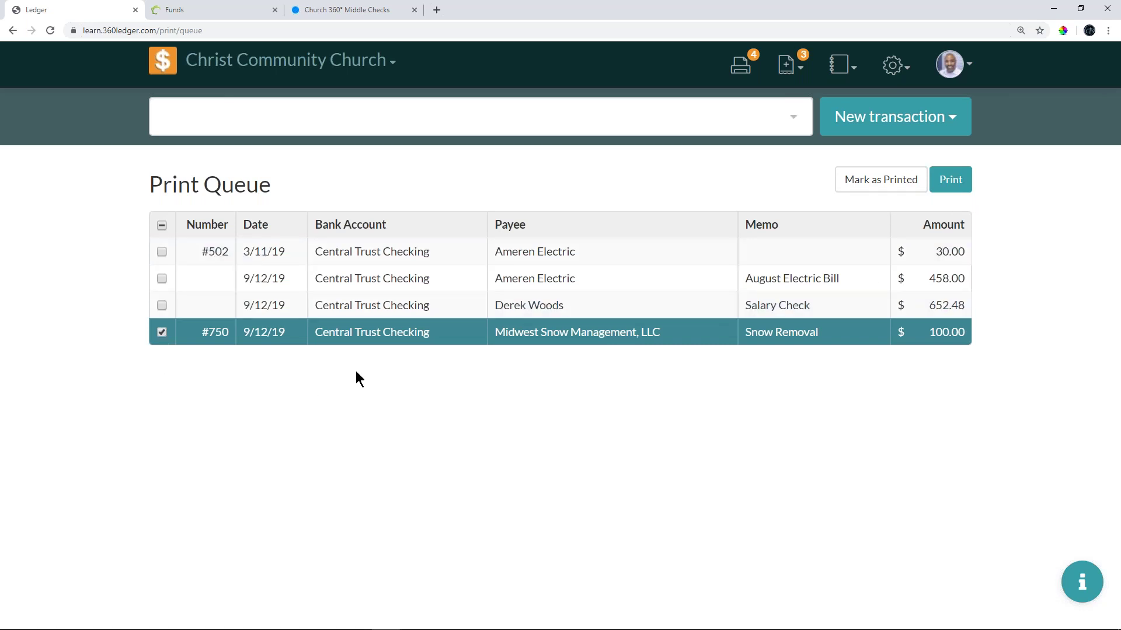
pyautogui.click(886, 186)
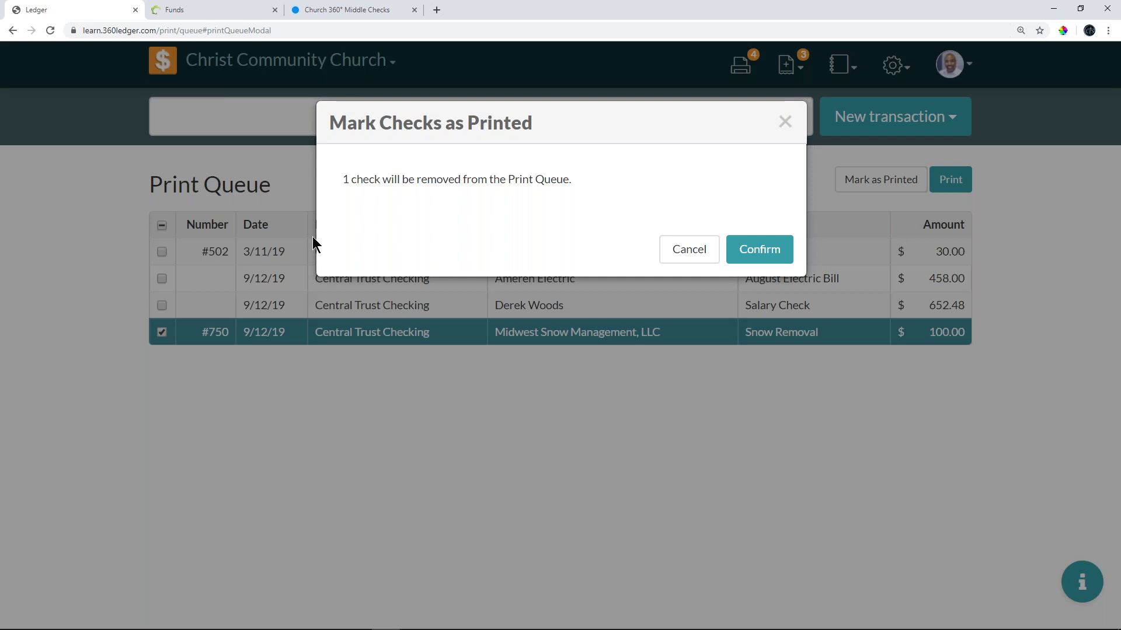
pyautogui.click(774, 252)
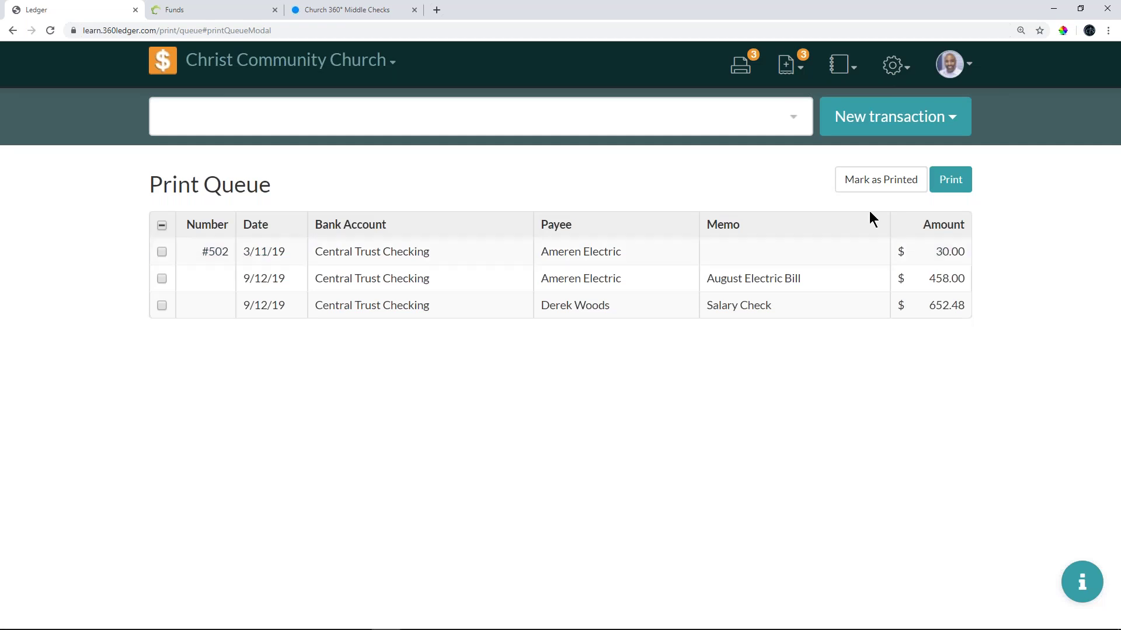
pyautogui.click(163, 64)
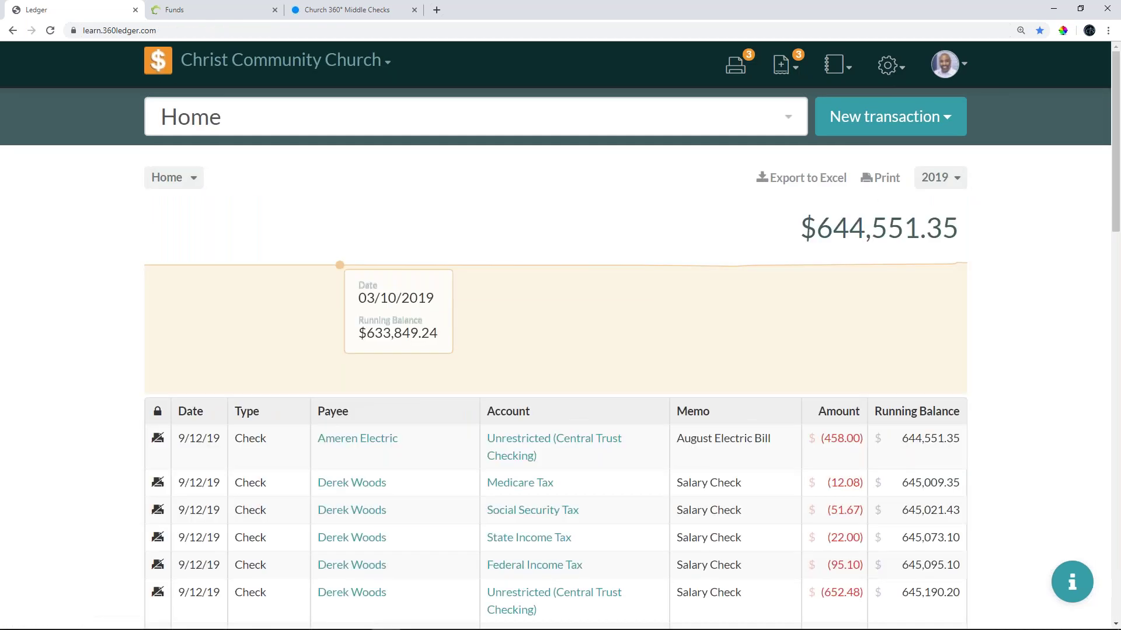
pyautogui.scroll(-3, 225, 374)
pyautogui.scroll(-2, 227, 374)
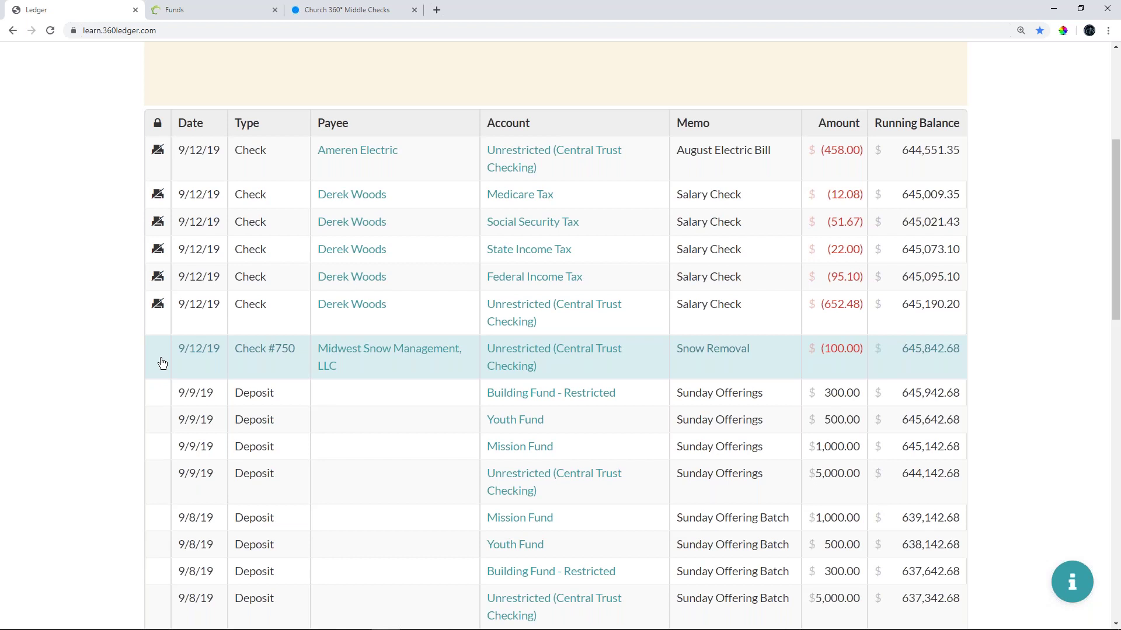
pyautogui.click(162, 363)
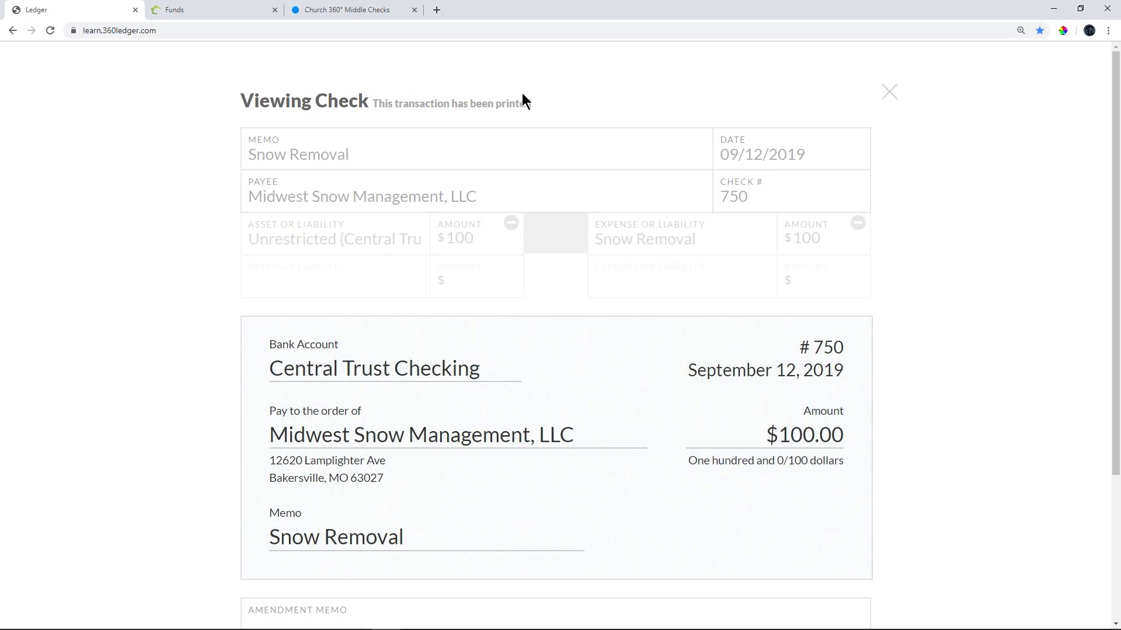
pyautogui.scroll(-3, 549, 321)
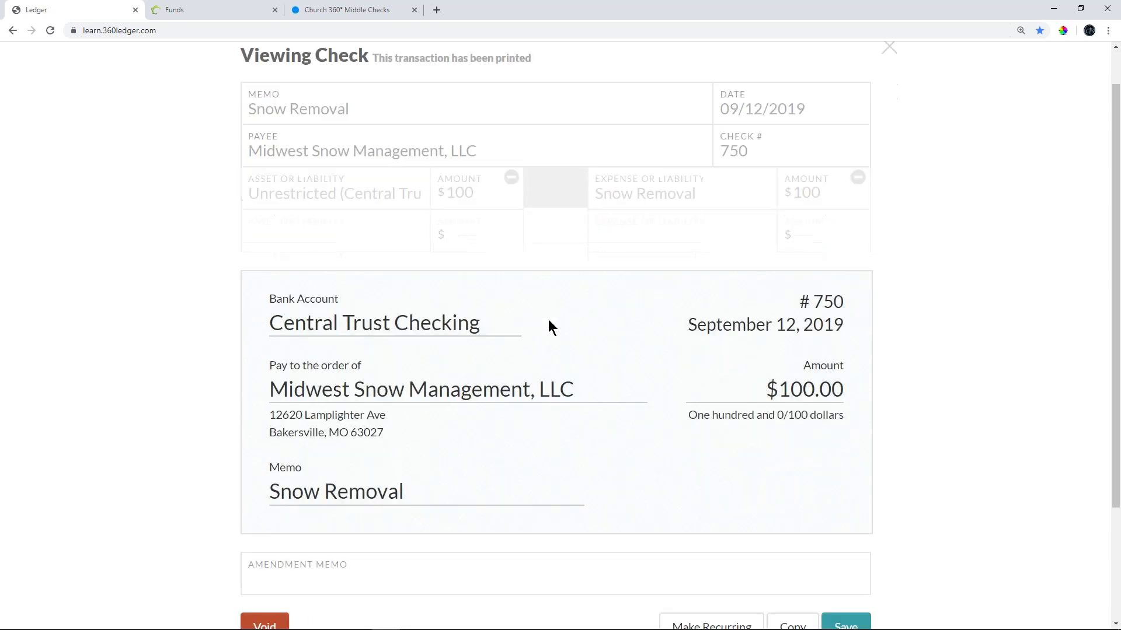
pyautogui.scroll(3, 549, 322)
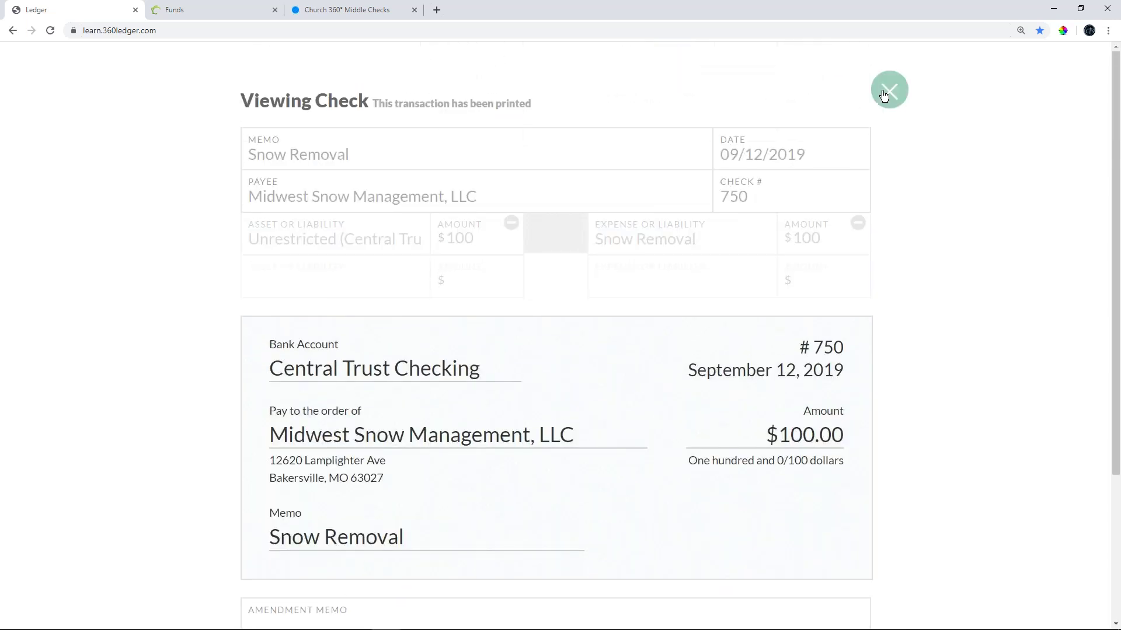
pyautogui.click(885, 92)
pyautogui.scroll(5, 703, 210)
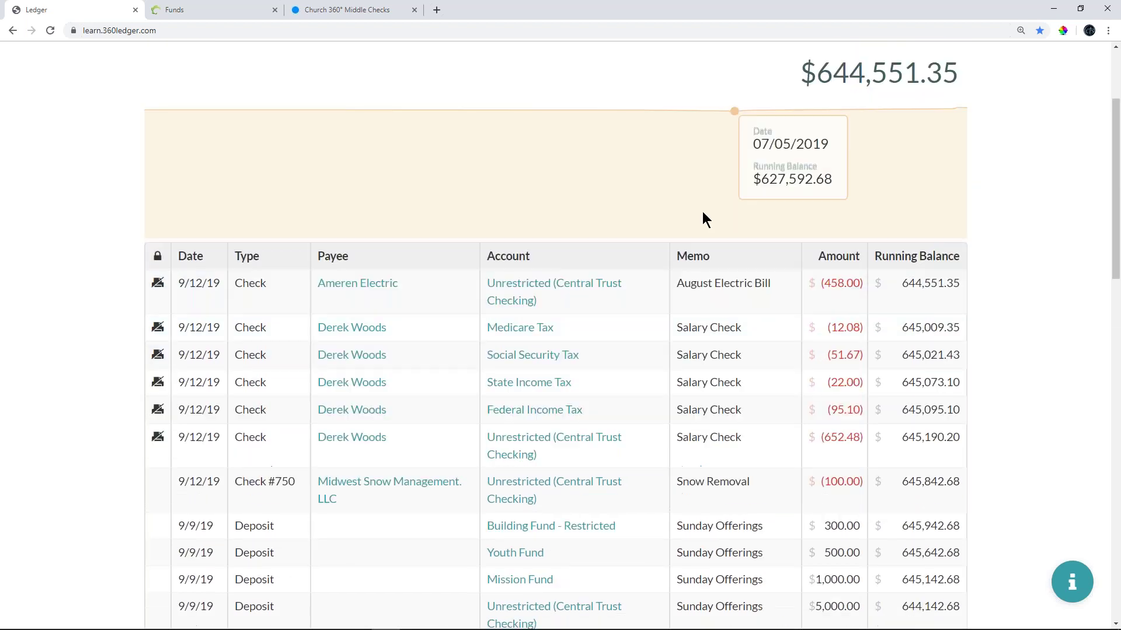
pyautogui.click(739, 68)
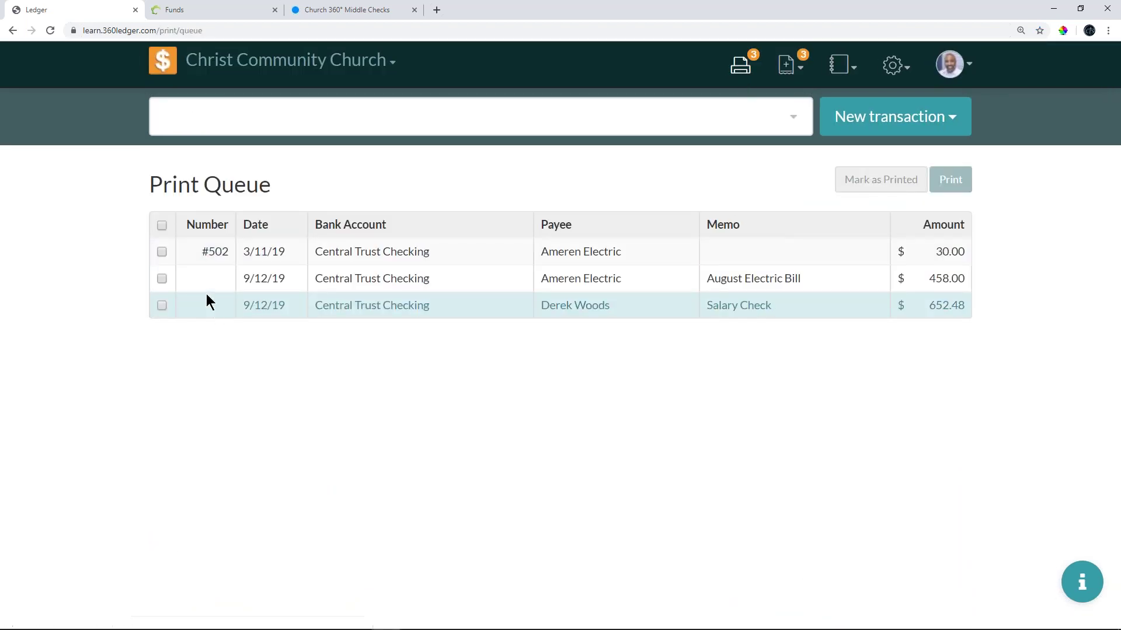
pyautogui.click(162, 279)
pyautogui.click(162, 305)
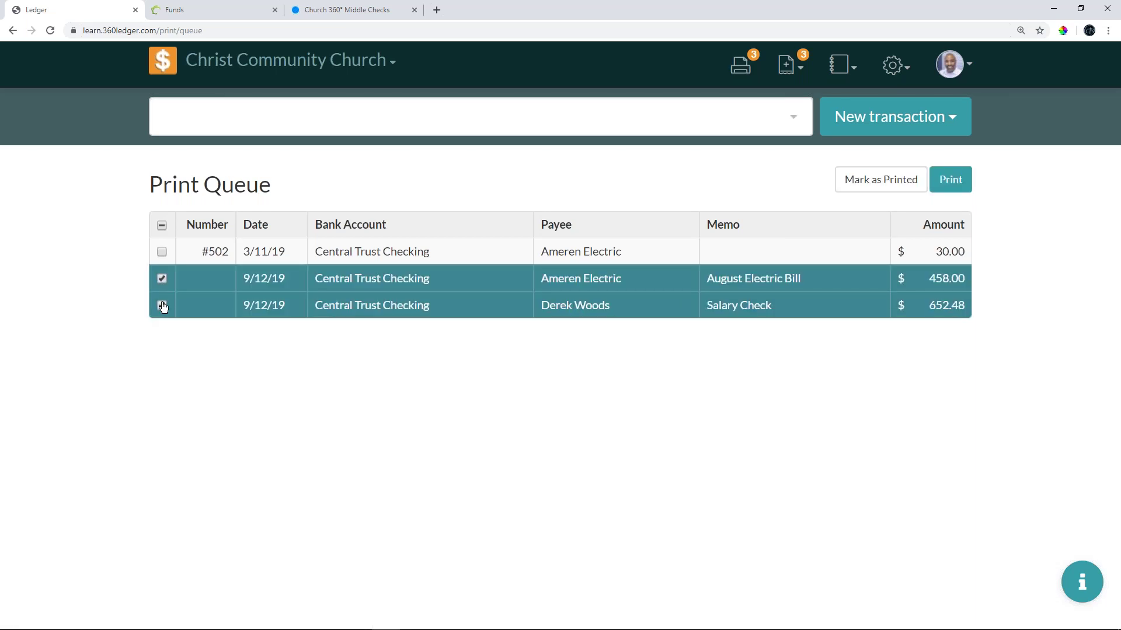
pyautogui.click(941, 180)
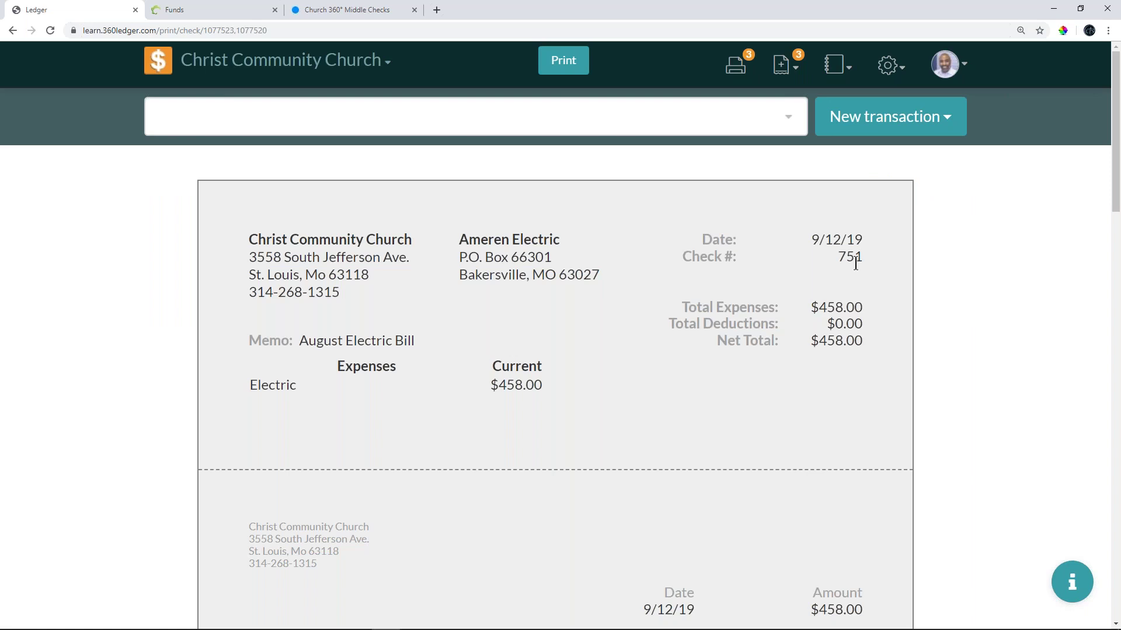
pyautogui.scroll(-8, 842, 287)
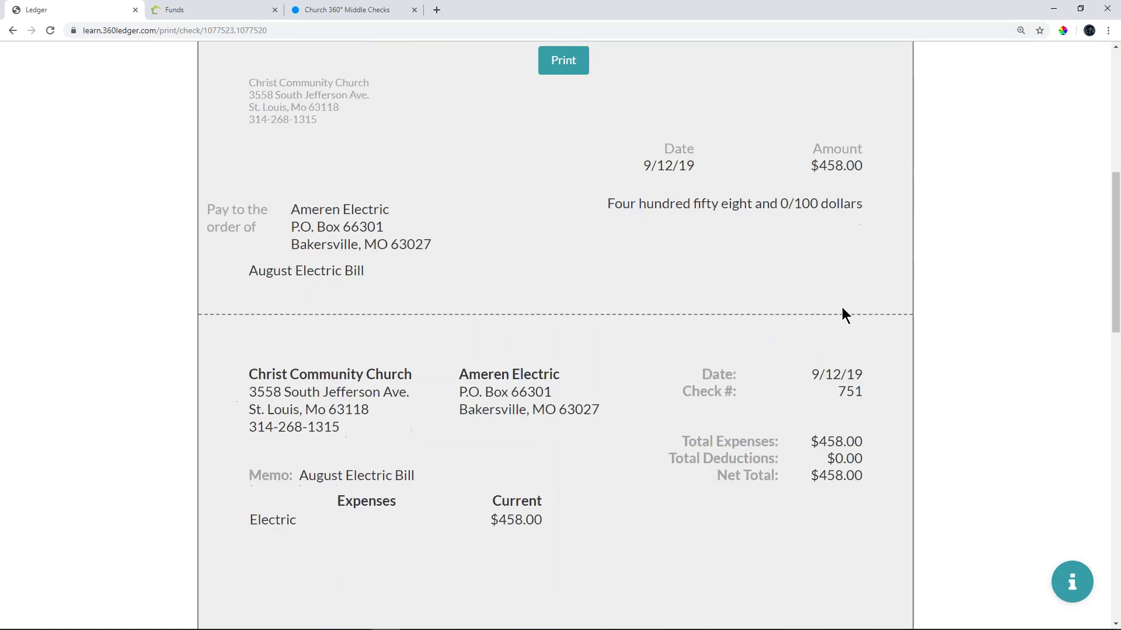
pyautogui.scroll(-8, 842, 309)
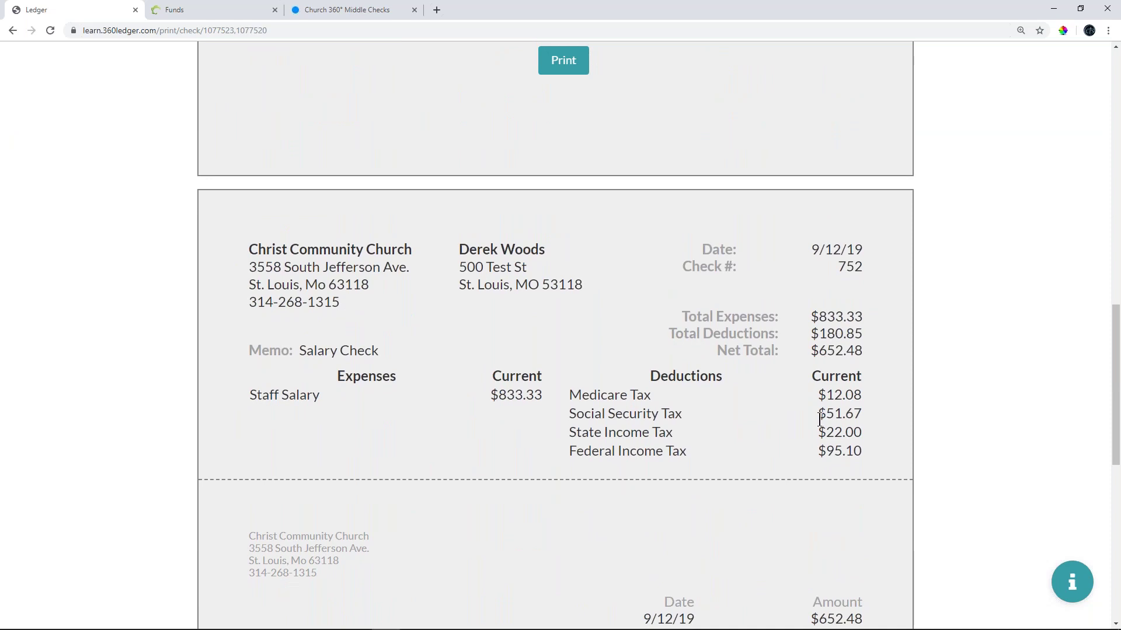
pyautogui.scroll(-3, 820, 418)
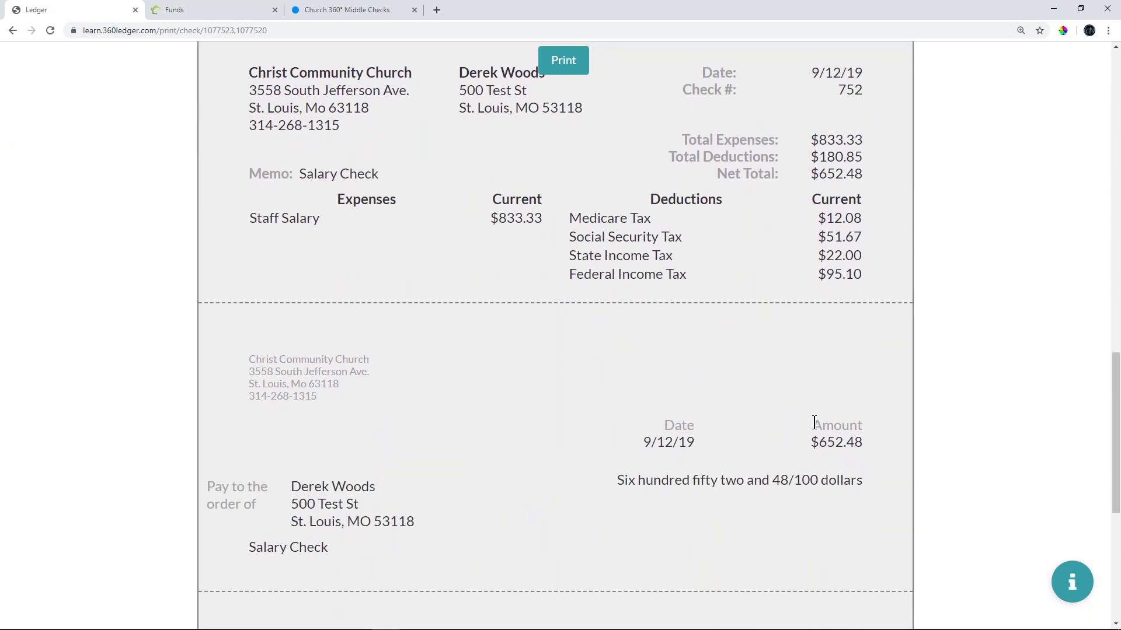
# Step: Number the Ameren Electric check 752 and the salary check 753, then confirm printing
pyautogui.click(562, 62)
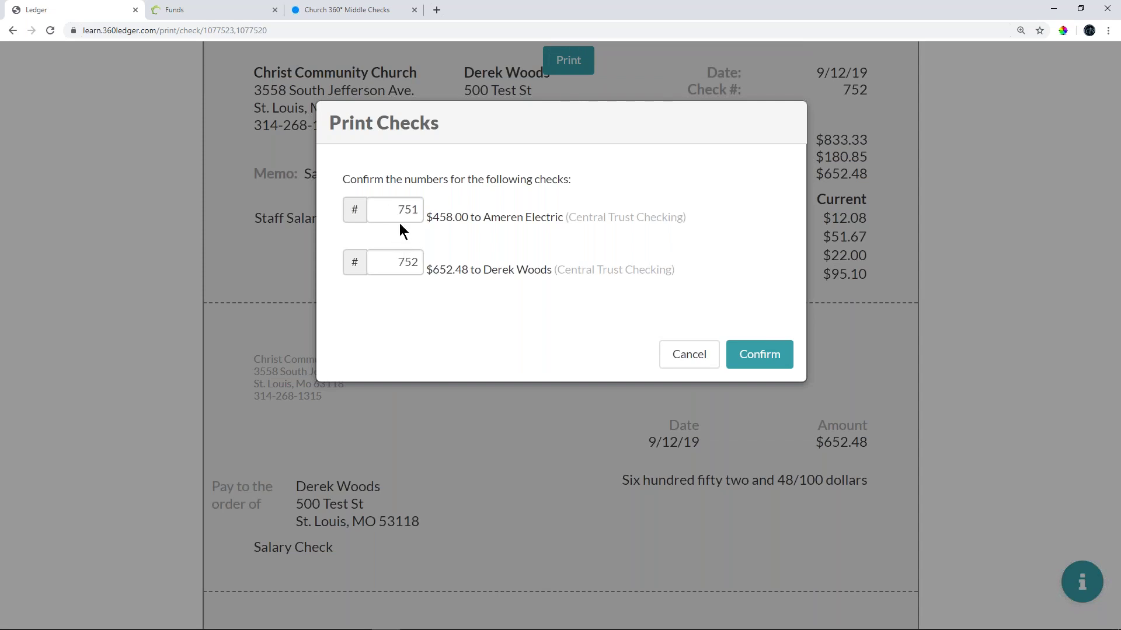
pyautogui.moveTo(373, 210); pyautogui.dragTo(411, 209)
pyautogui.write('752')
pyautogui.moveTo(394, 263); pyautogui.dragTo(464, 264)
pyautogui.write('3')
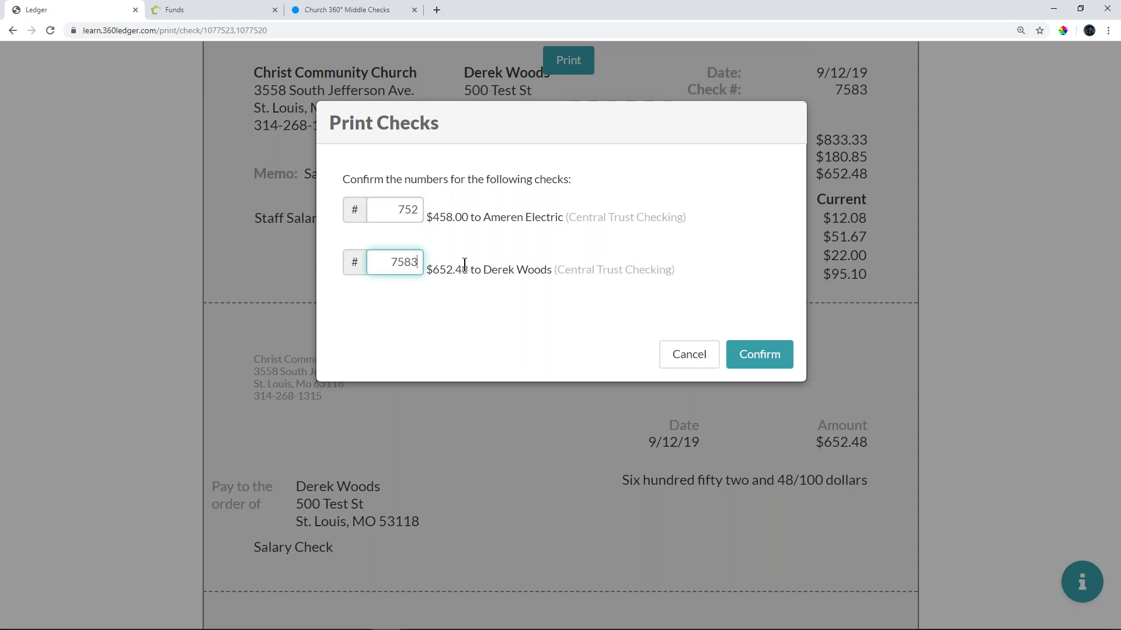
pyautogui.press('BackSpace')
pyautogui.press('BackSpace')
pyautogui.write('3')
pyautogui.click(748, 355)
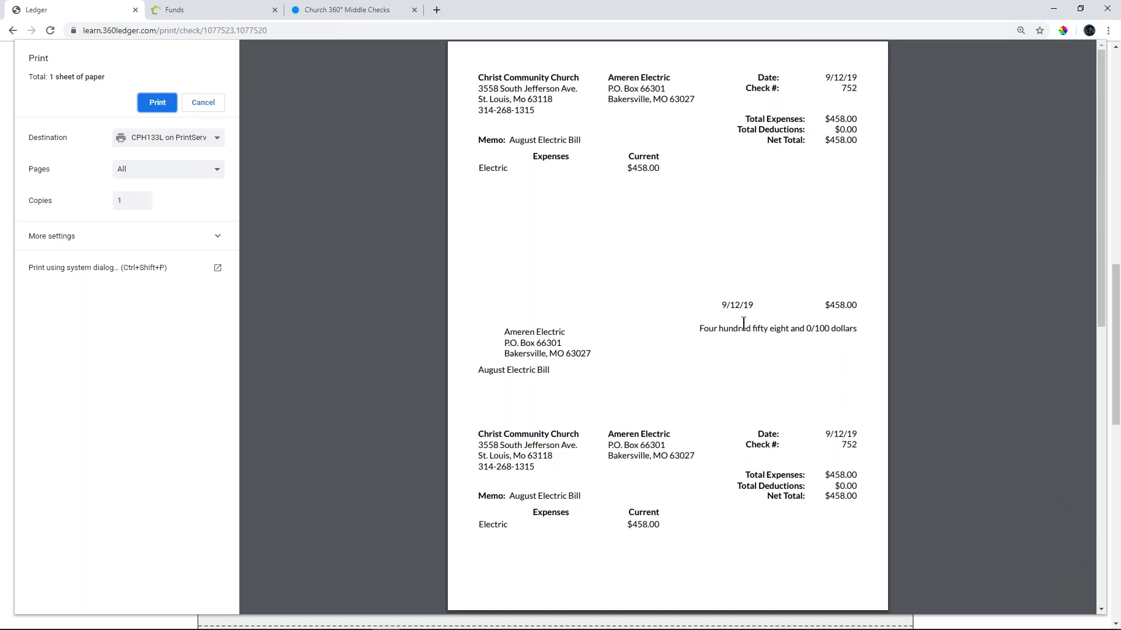
# Step: Expand More settings in Chrome's print dialog, leave headers and footers off, and open Margins
pyautogui.click(206, 239)
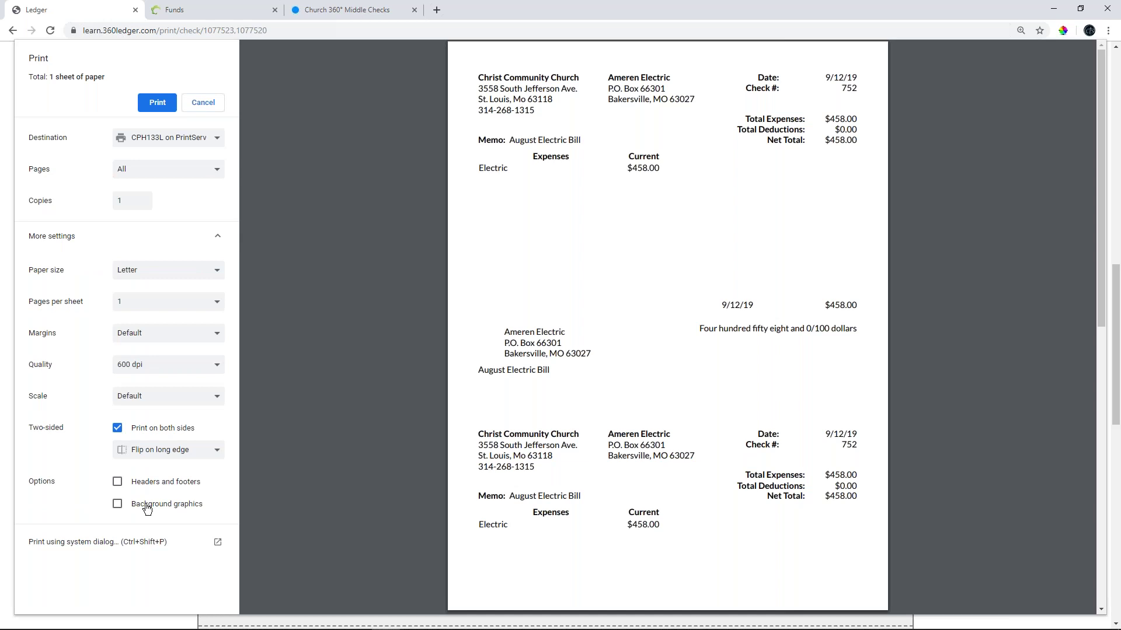
pyautogui.click(183, 482)
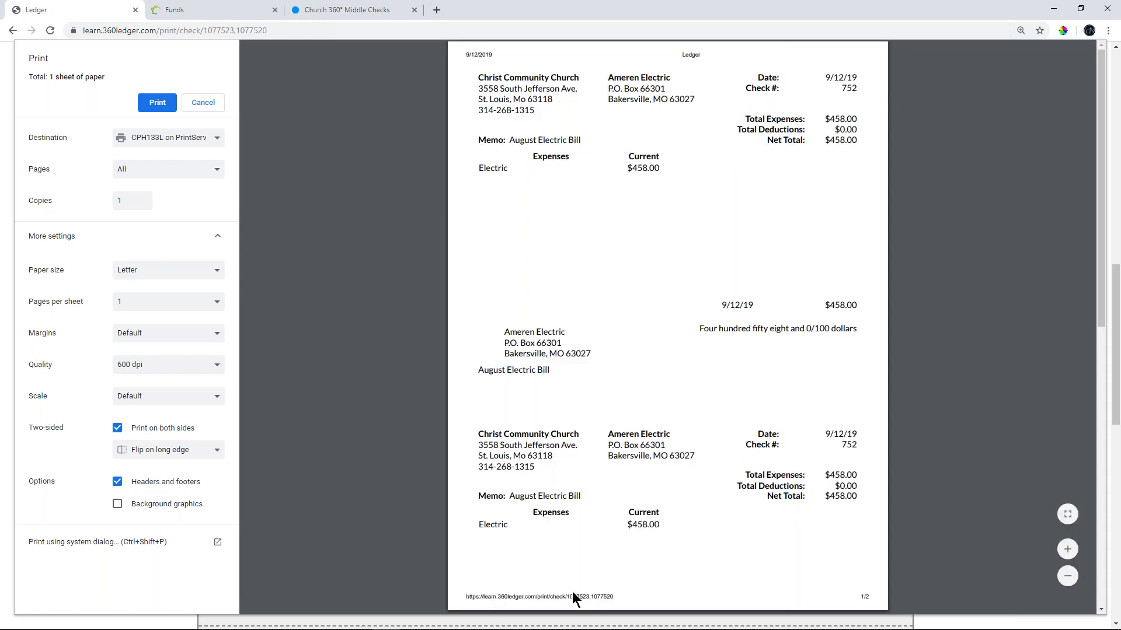
pyautogui.click(152, 484)
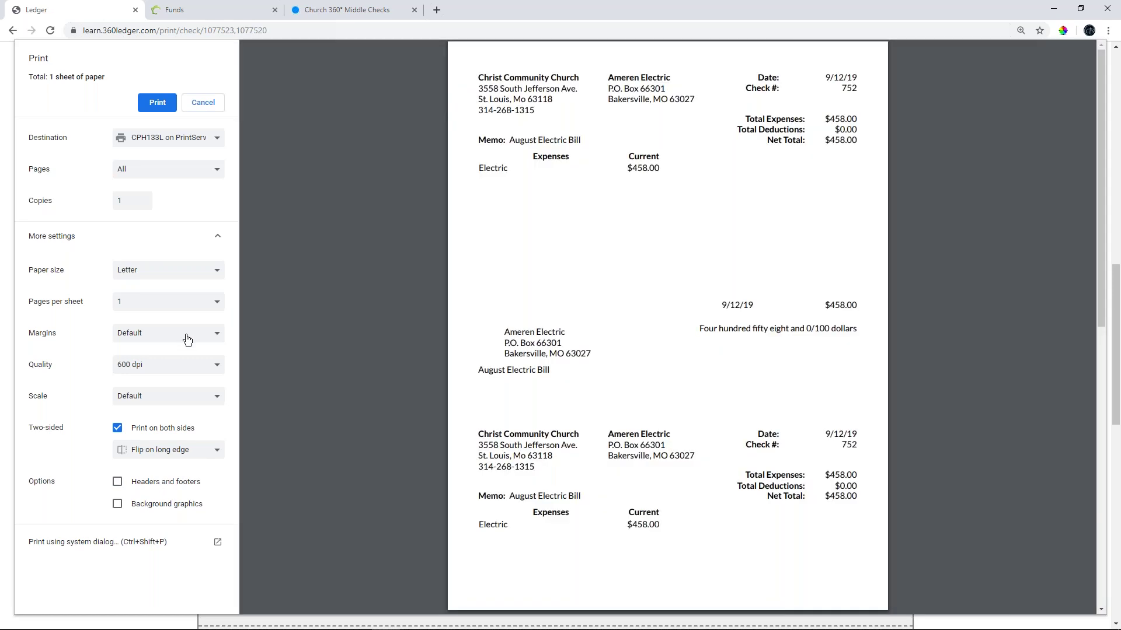
pyautogui.click(187, 339)
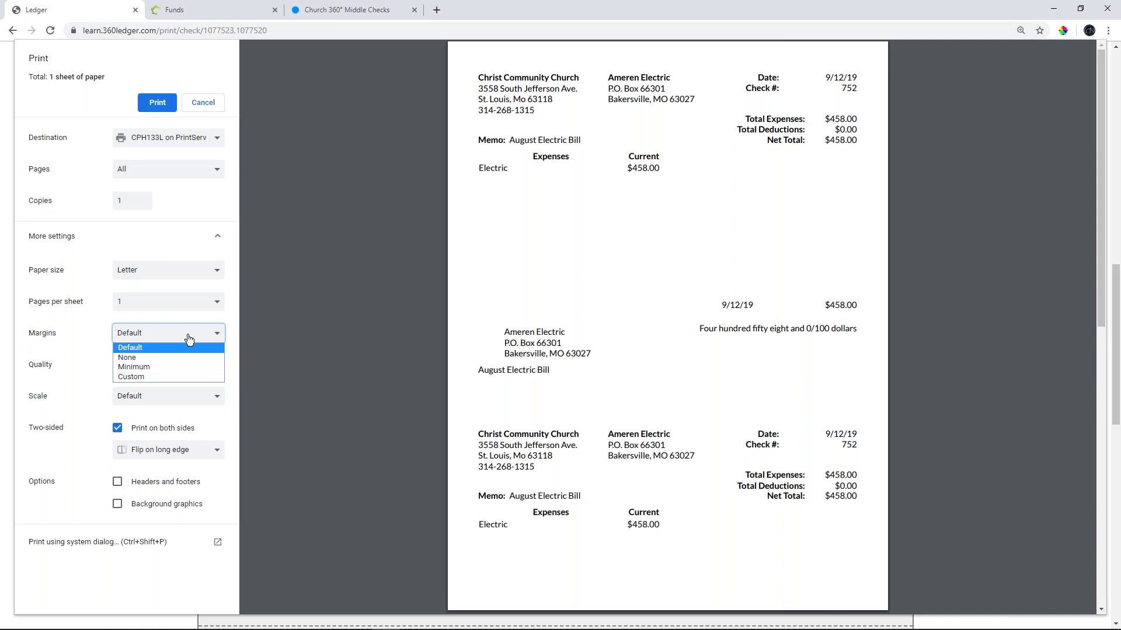
# Step: Print the checks using Custom margins with a 0.75-inch top margin
pyautogui.click(156, 379)
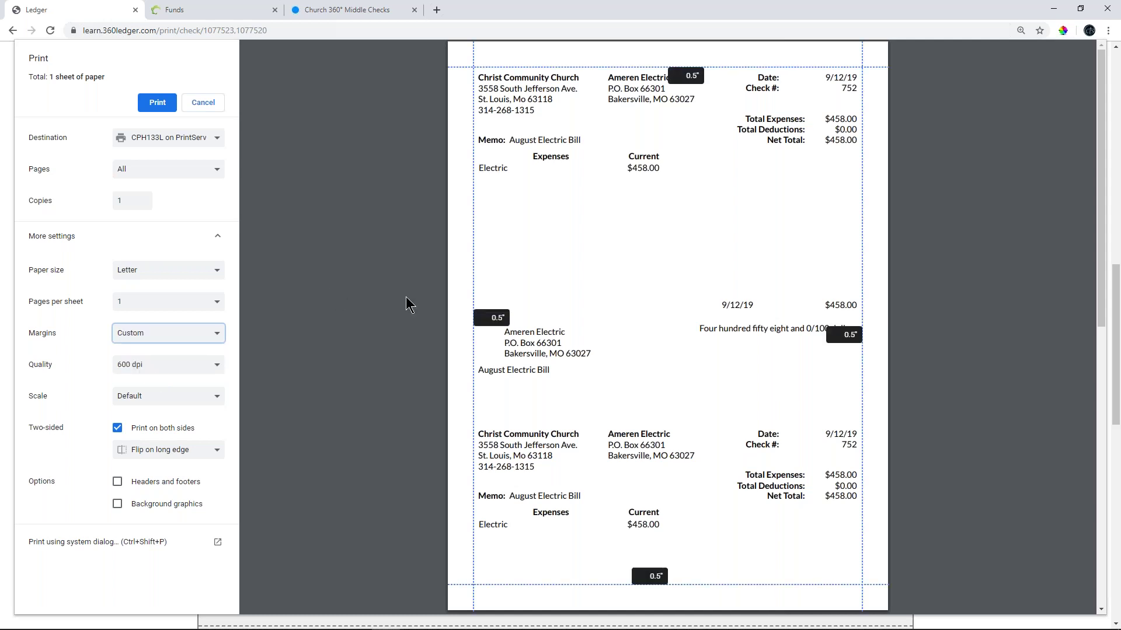
pyautogui.click(483, 320)
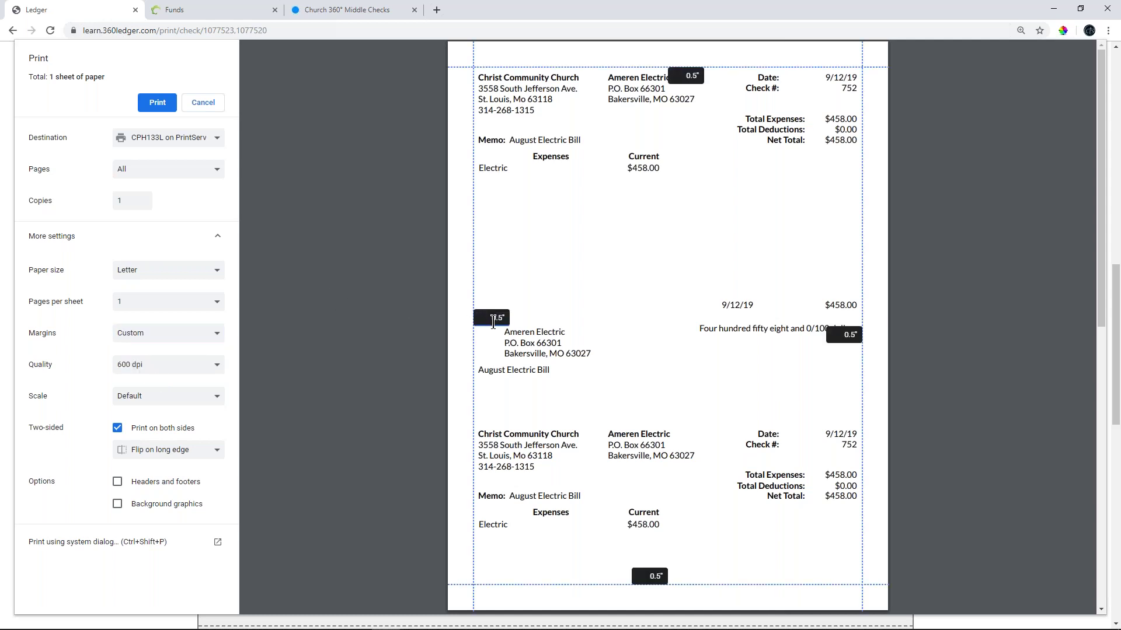
pyautogui.click(689, 77)
pyautogui.press('BackSpace')
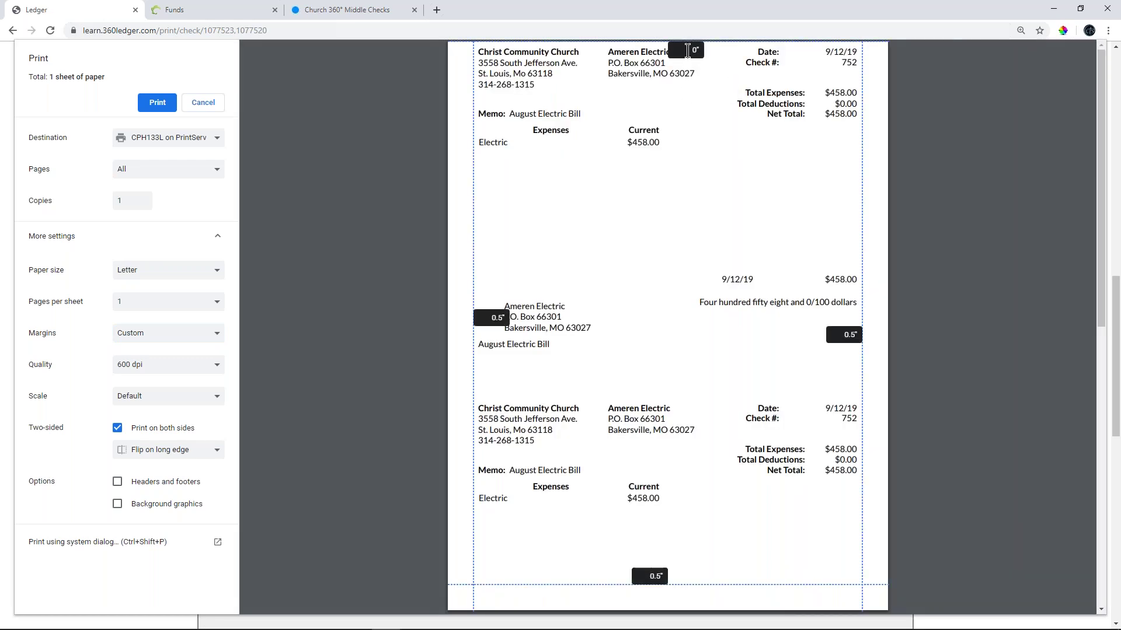
pyautogui.write('.75')
pyautogui.press('Return')
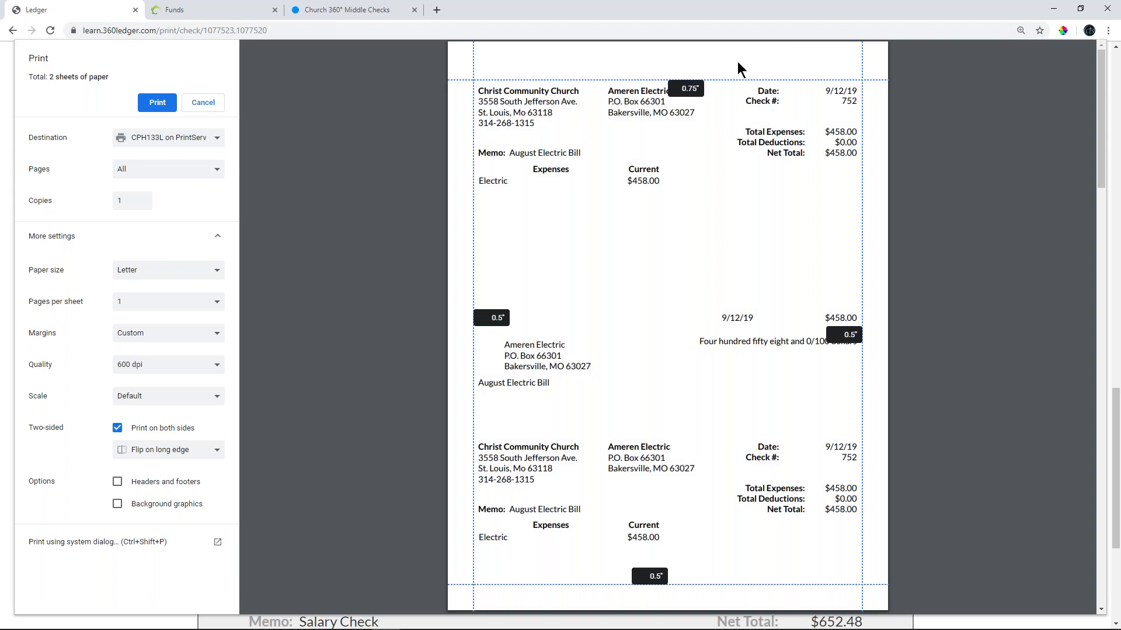
pyautogui.click(689, 90)
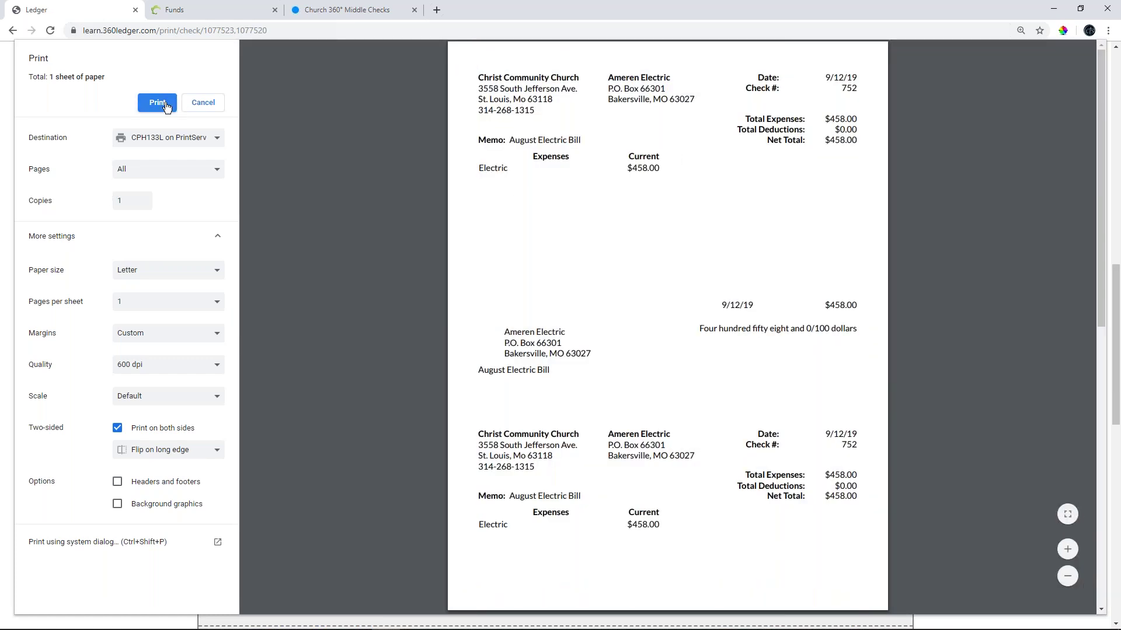
pyautogui.click(165, 105)
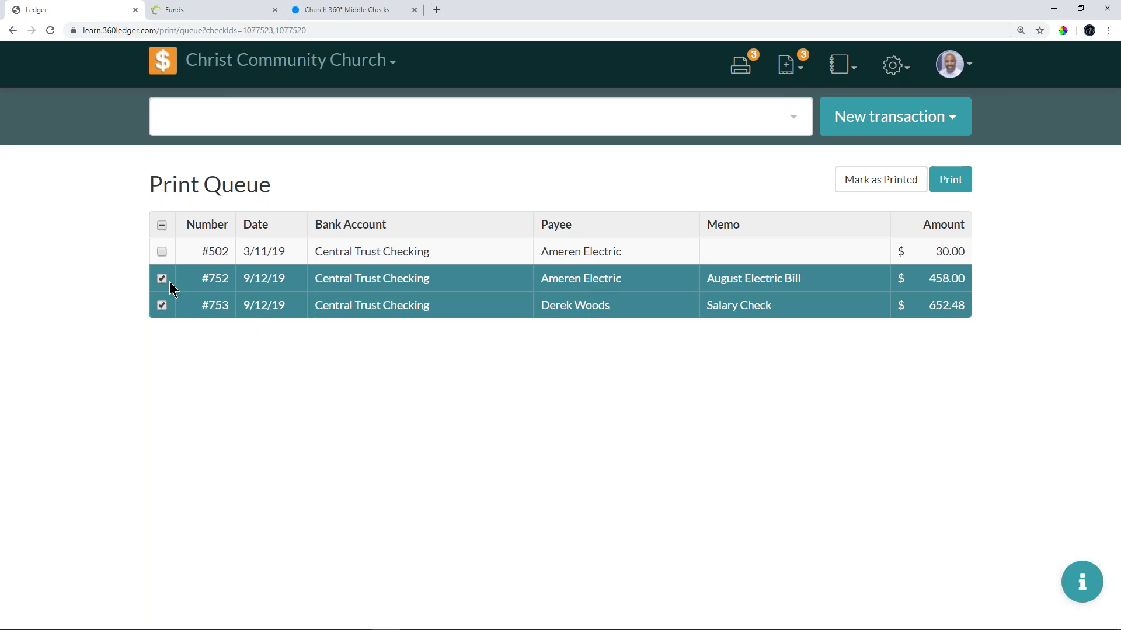
# Step: Select only check #752 and mark it as printed
pyautogui.click(161, 280)
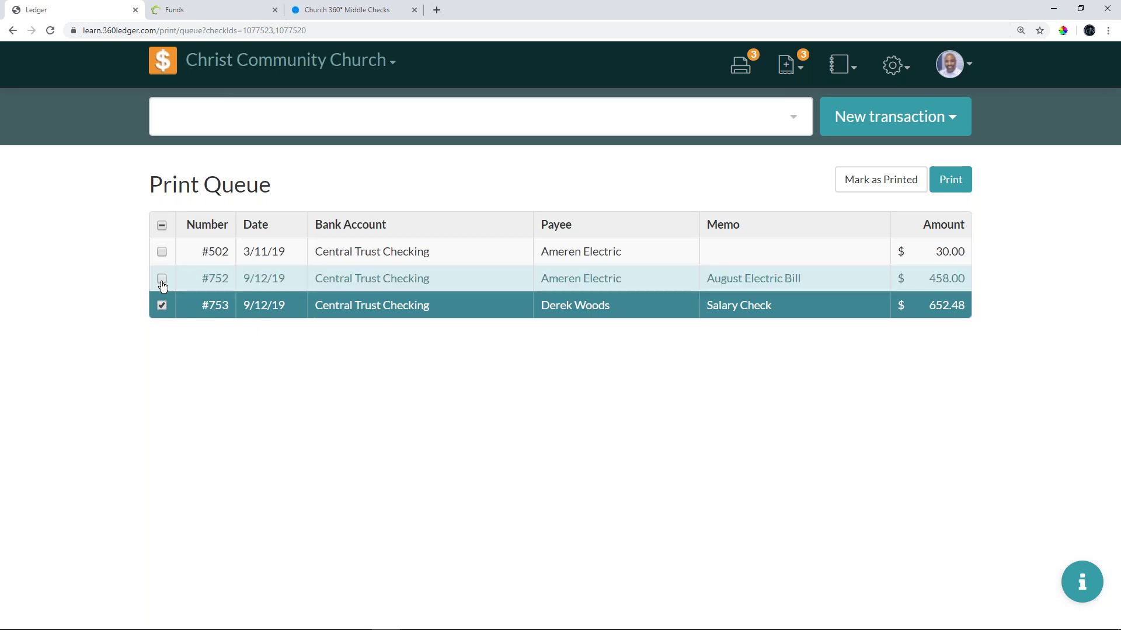
pyautogui.click(161, 280)
pyautogui.click(161, 306)
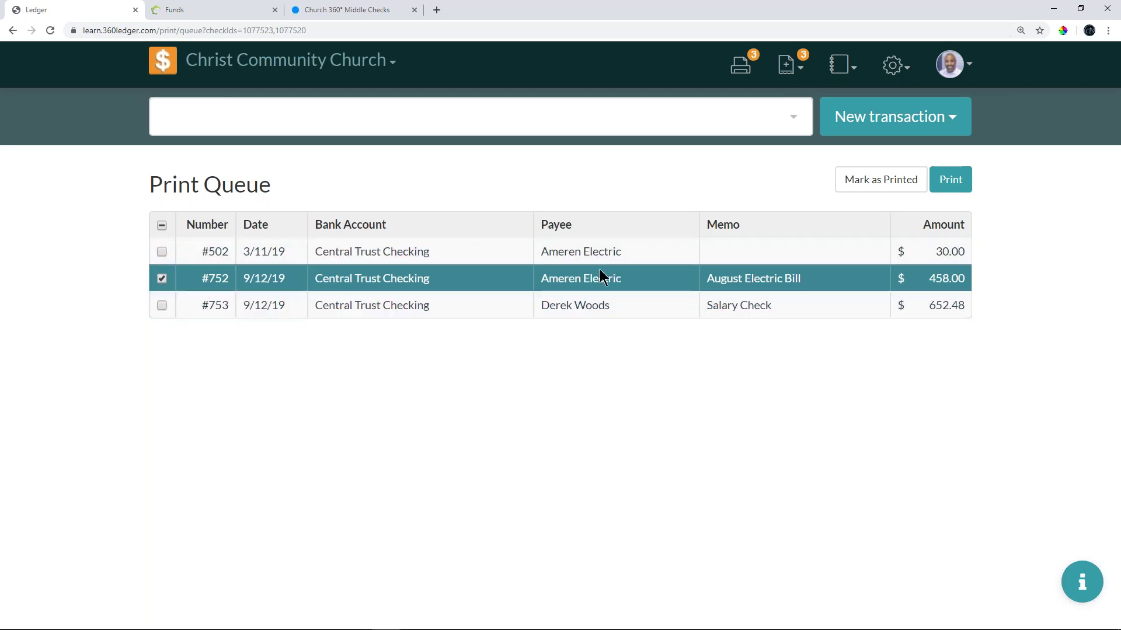
pyautogui.click(877, 185)
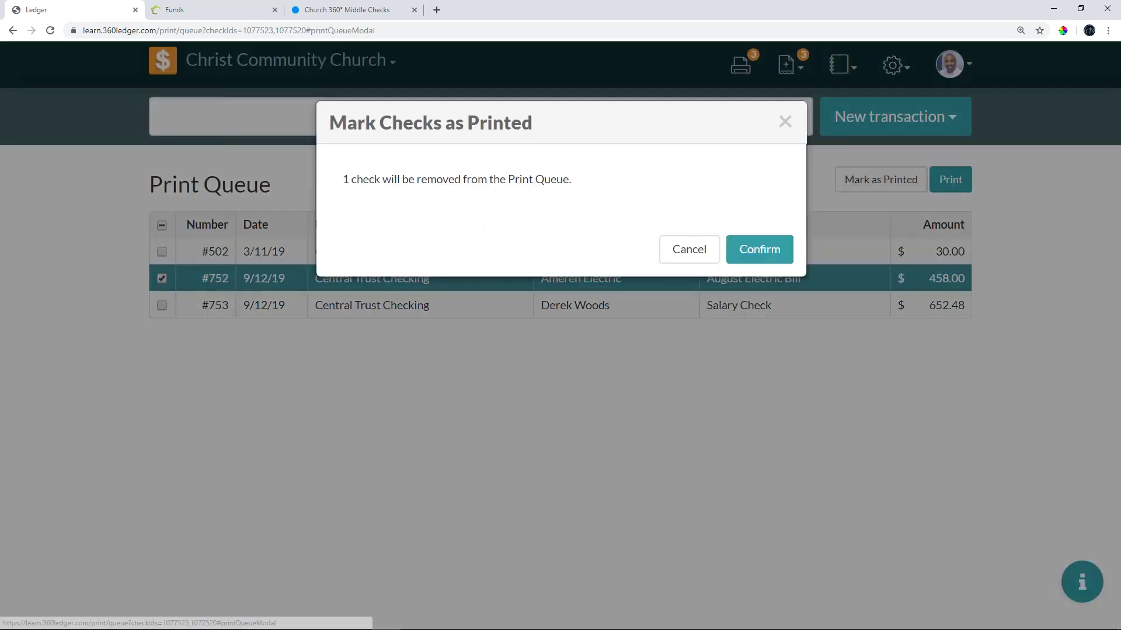
pyautogui.click(761, 248)
# Step: Send check #753 to print, cancel the browser print, then mark #753 as printed
pyautogui.click(161, 280)
pyautogui.click(950, 181)
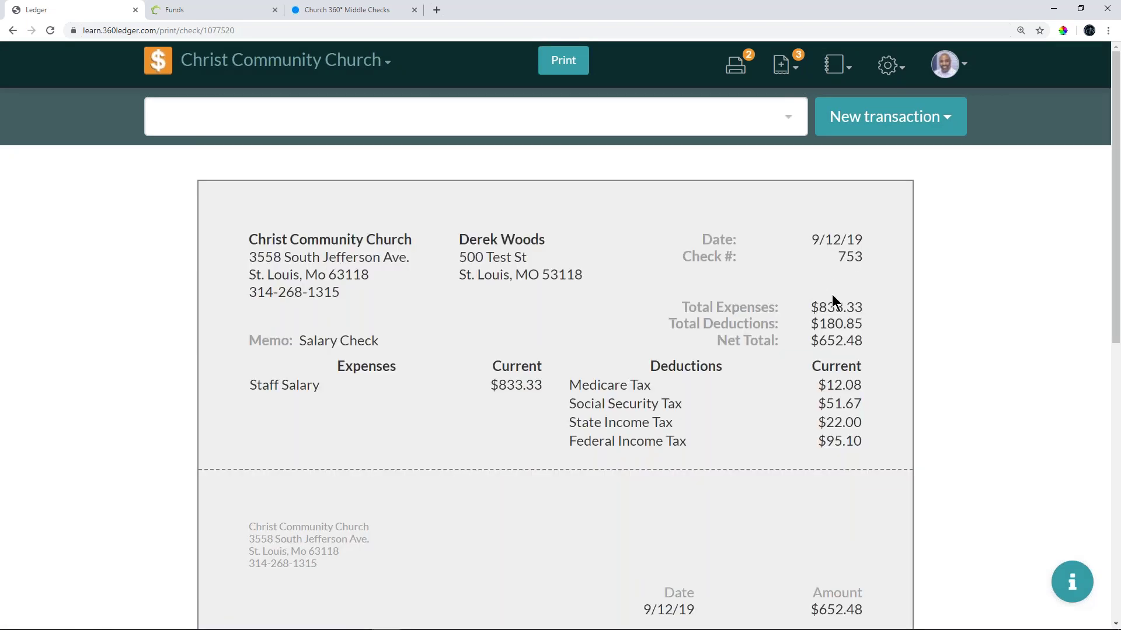
pyautogui.scroll(-5, 750, 392)
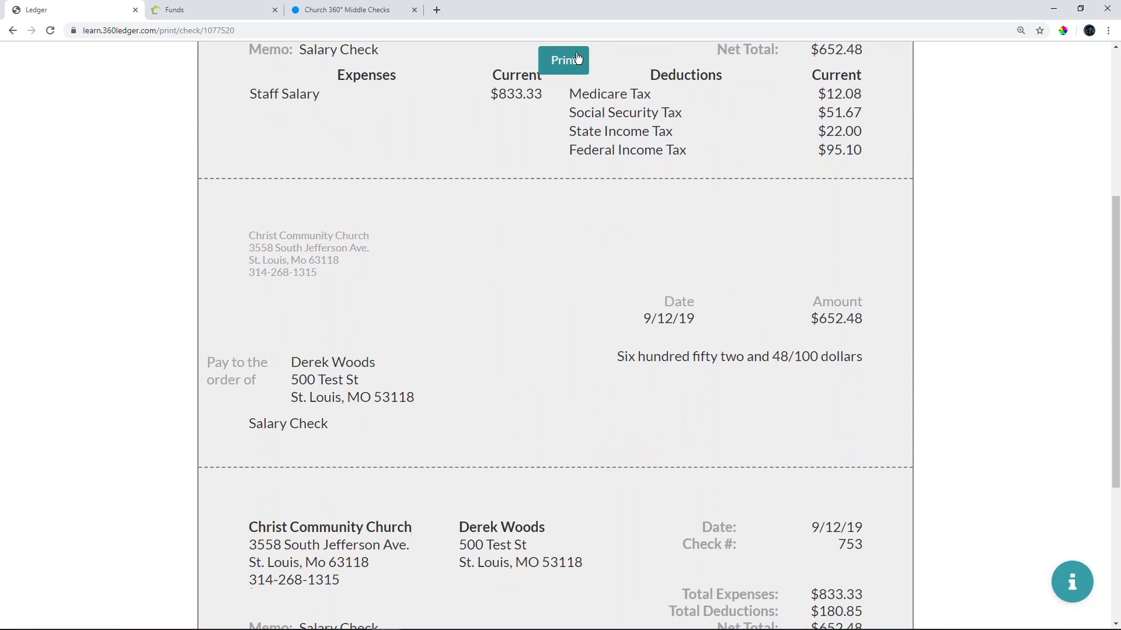
pyautogui.click(563, 60)
pyautogui.click(782, 296)
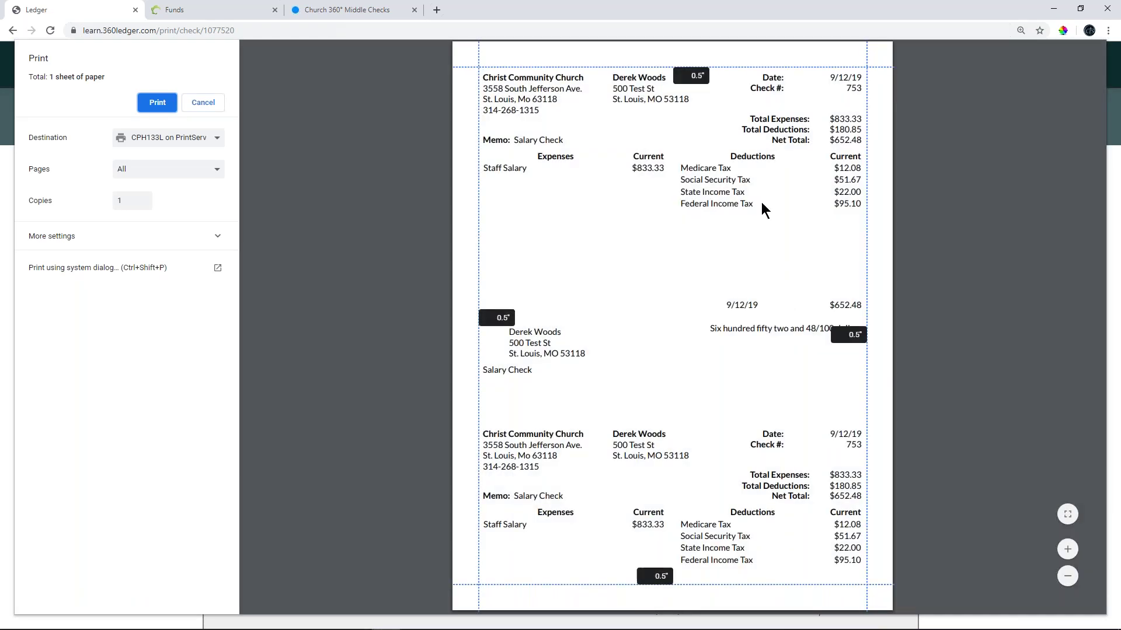
pyautogui.click(214, 107)
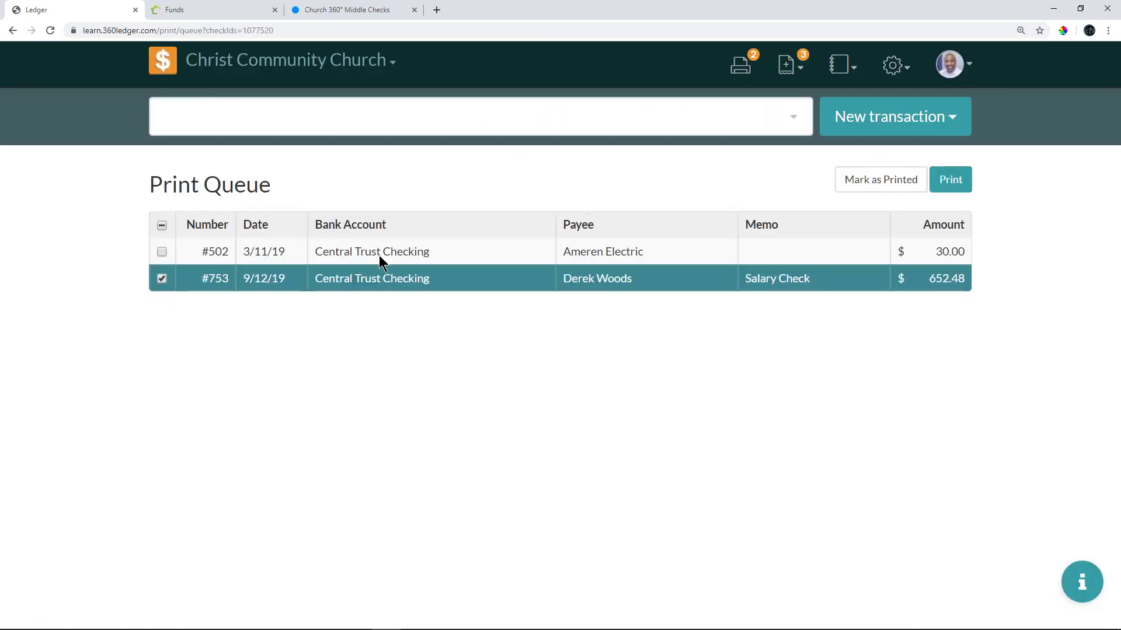
pyautogui.click(868, 183)
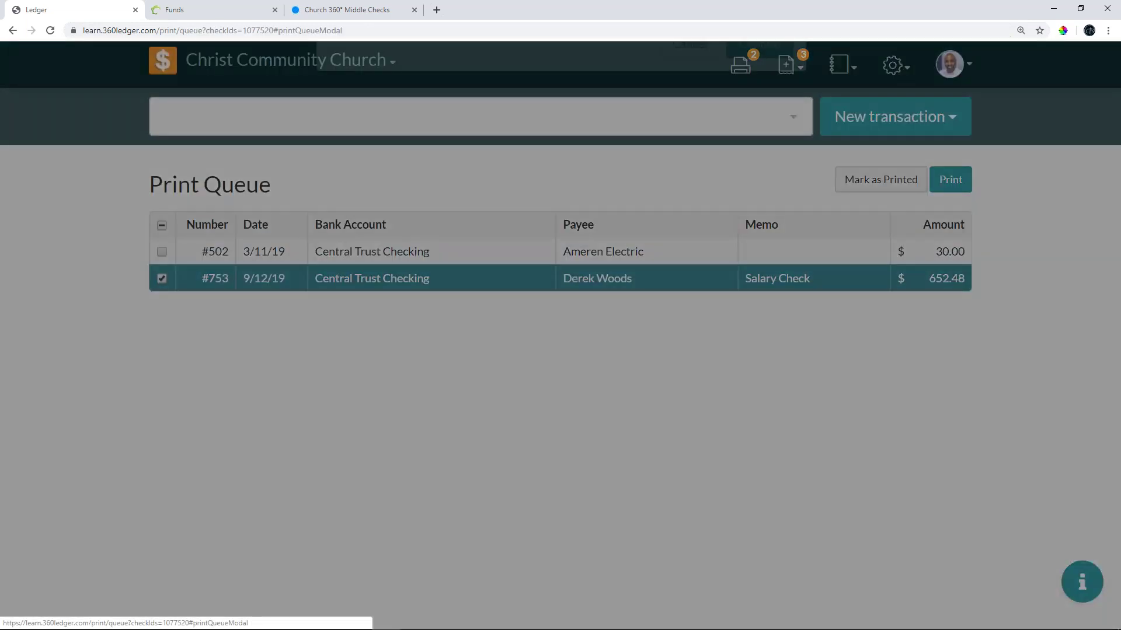
pyautogui.click(765, 250)
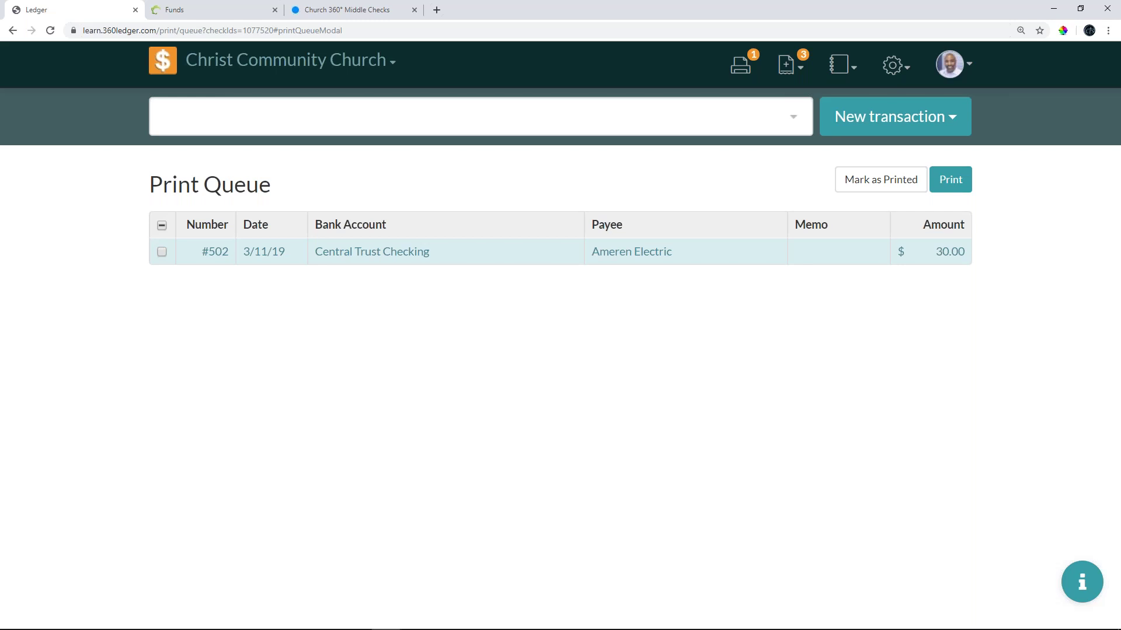
pyautogui.click(854, 124)
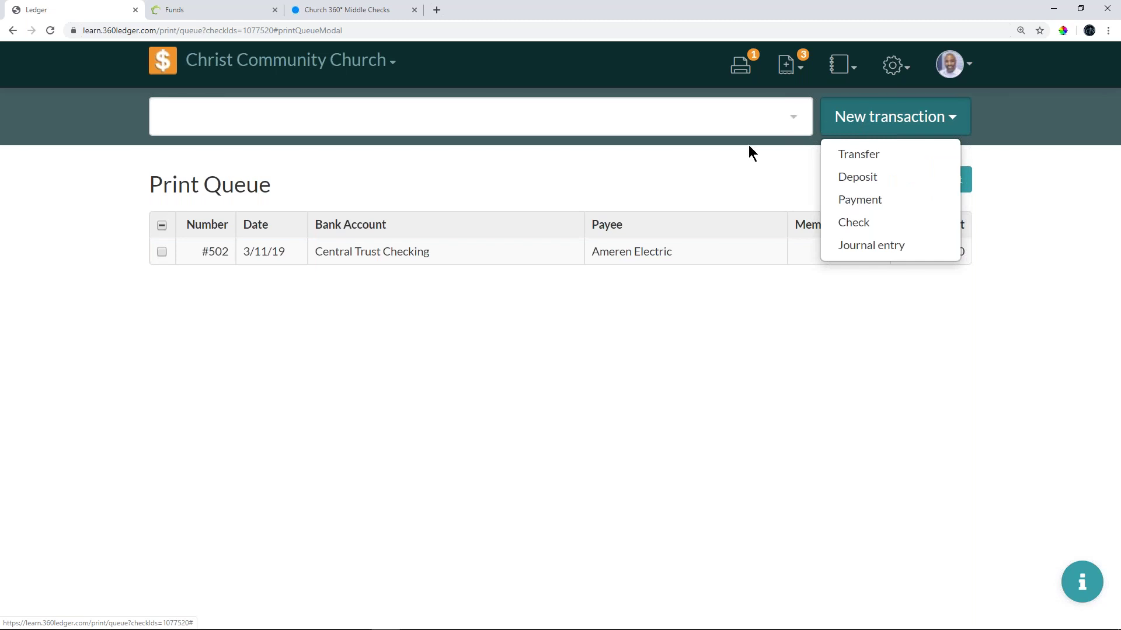
# Step: Advance the PowerPoint show to the Payments slide, reveal its first bullet, and return to Chrome
pyautogui.hotkey('alt', 'Tab')
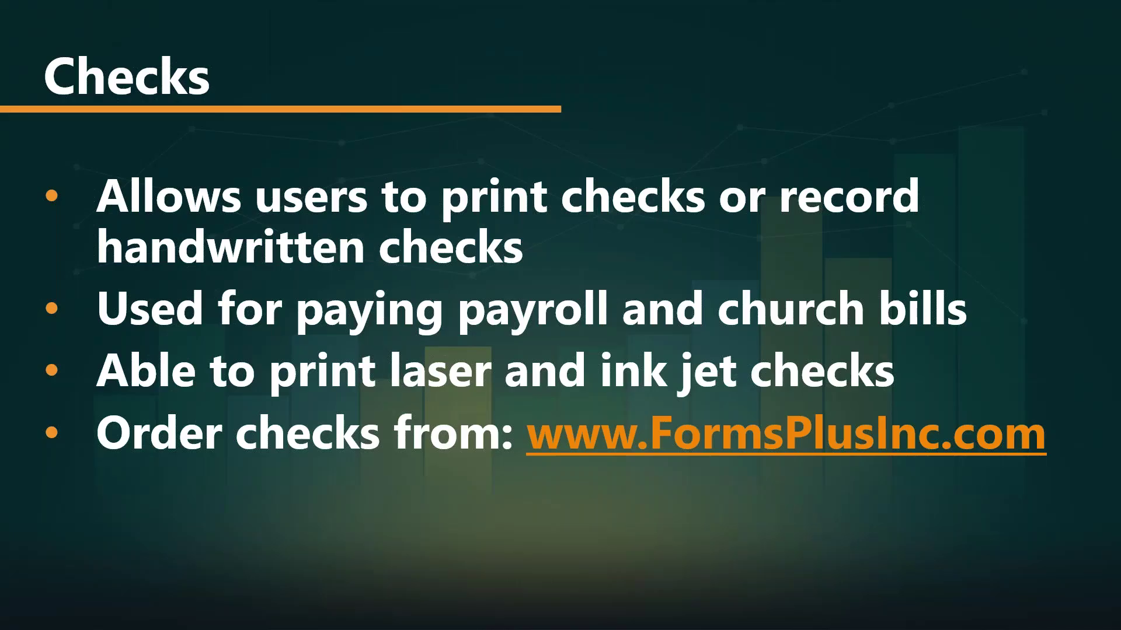
pyautogui.press('Right')
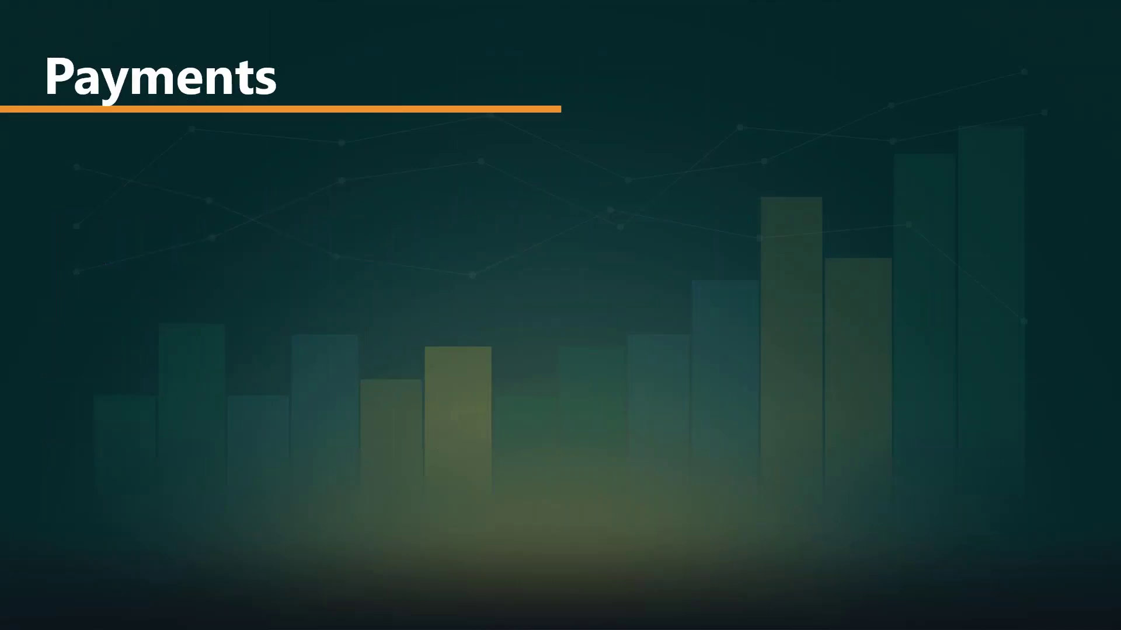
pyautogui.press('Right')
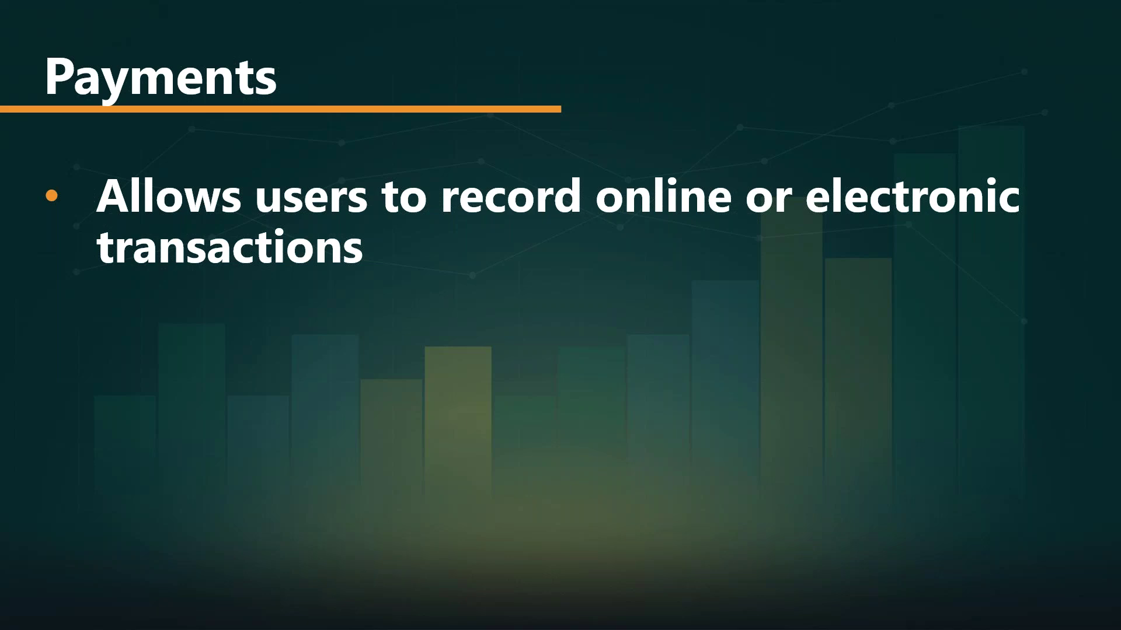
pyautogui.hotkey('alt', 'Tab')
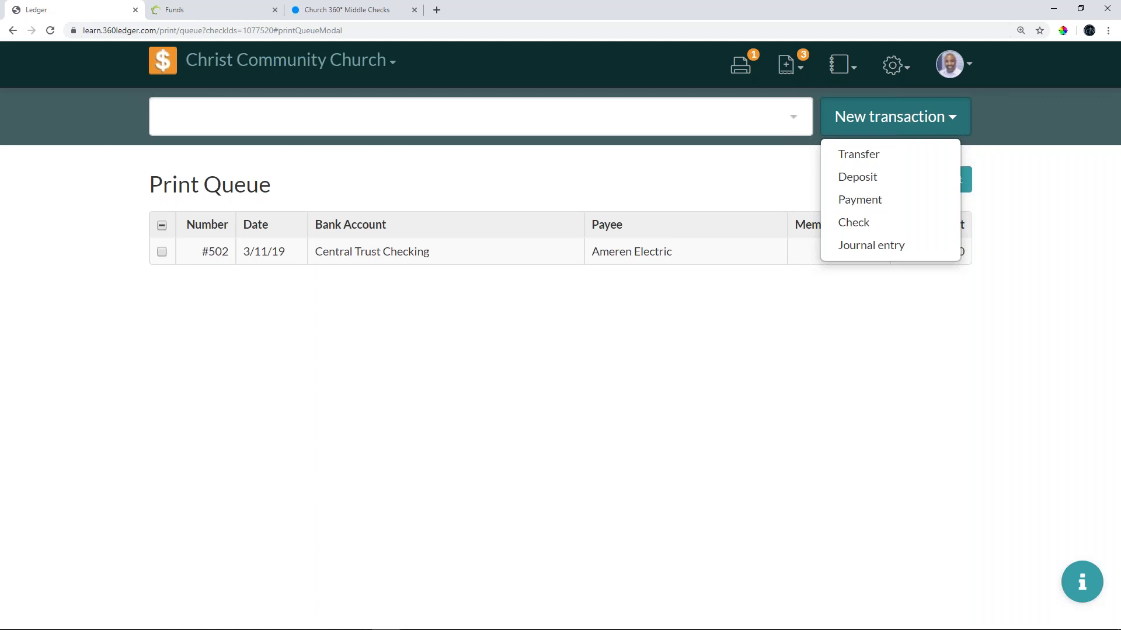
# Step: Start a new payment to Missouri American Water paid from Unrestricted (Central Trust Checking)
pyautogui.click(854, 204)
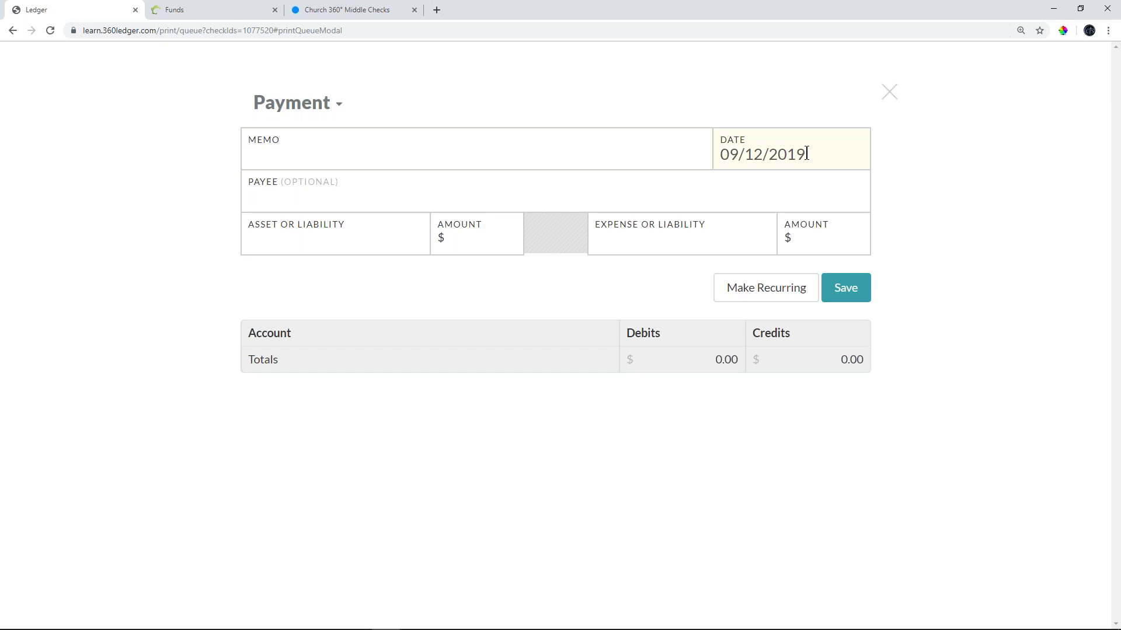
pyautogui.click(363, 240)
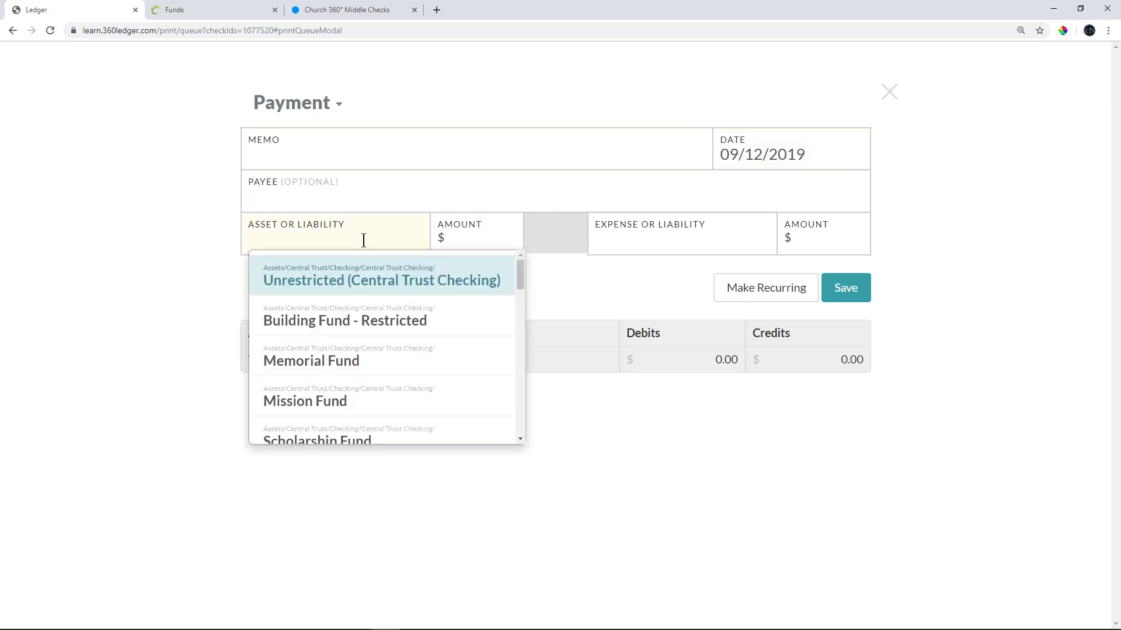
pyautogui.write('ame')
pyautogui.press('BackSpace')
pyautogui.press('BackSpace')
pyautogui.press('BackSpace')
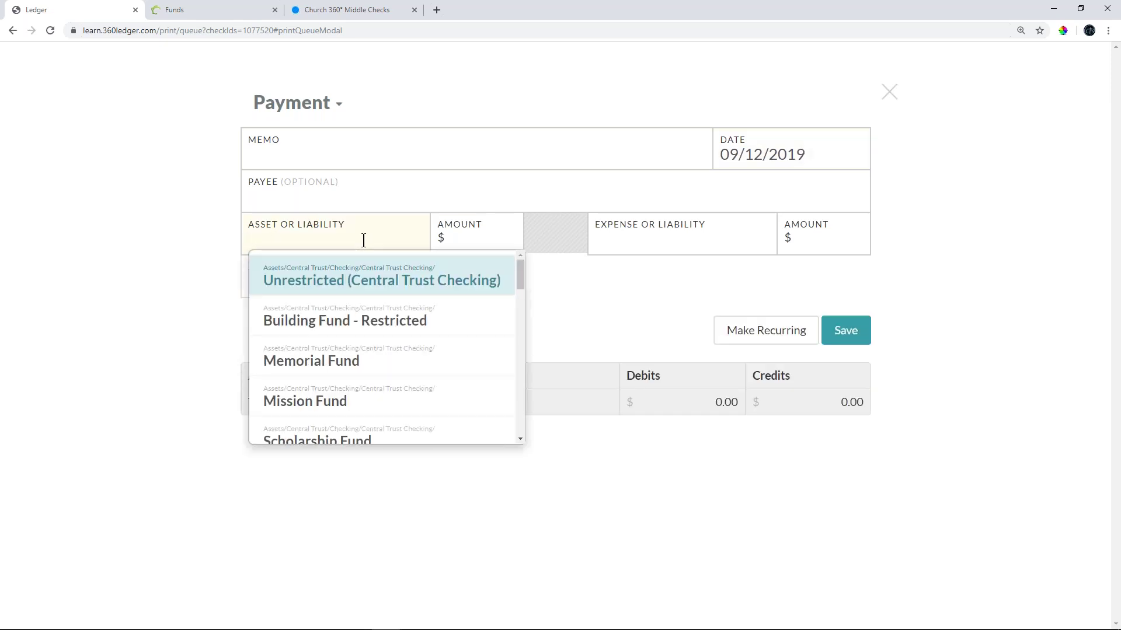
pyautogui.hotkey('shift', 'Tab')
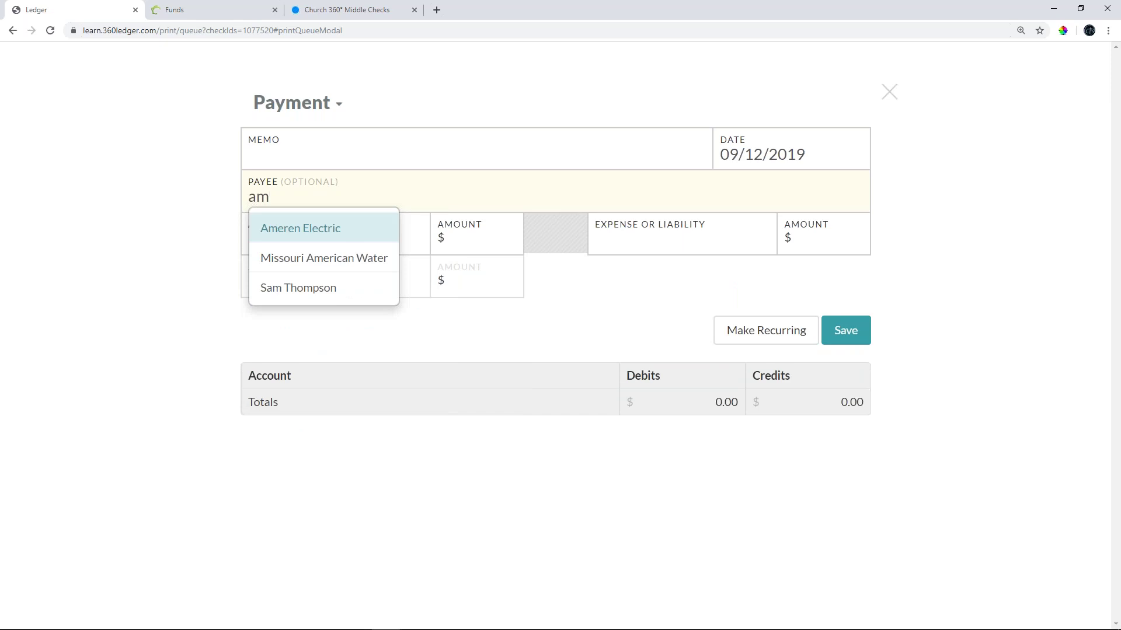
pyautogui.click(346, 260)
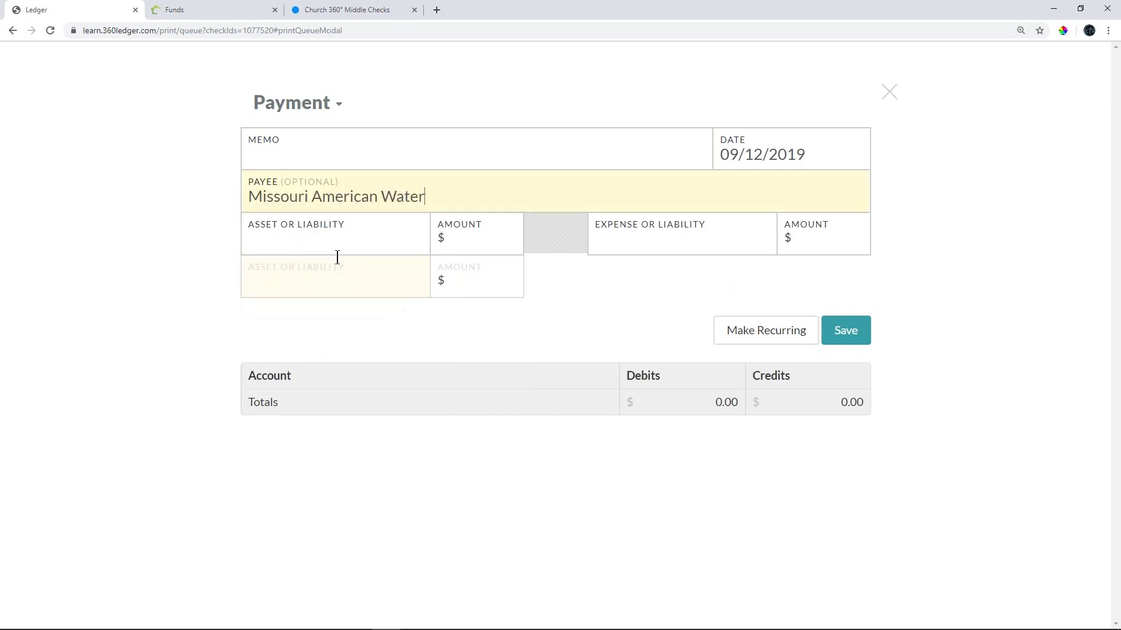
pyautogui.click(337, 250)
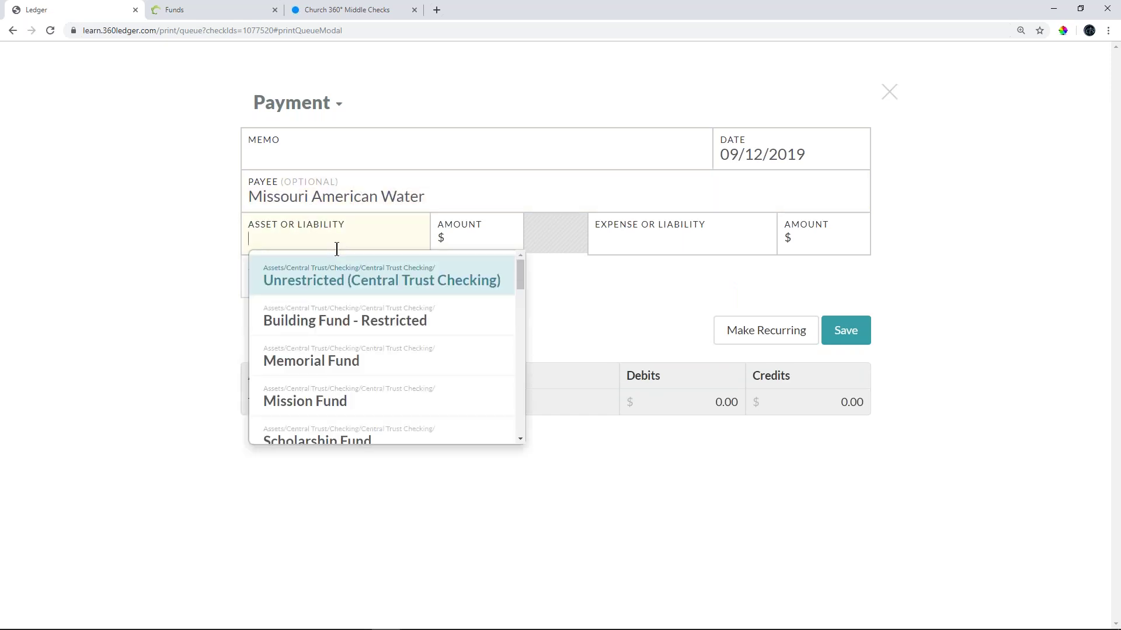
pyautogui.click(339, 279)
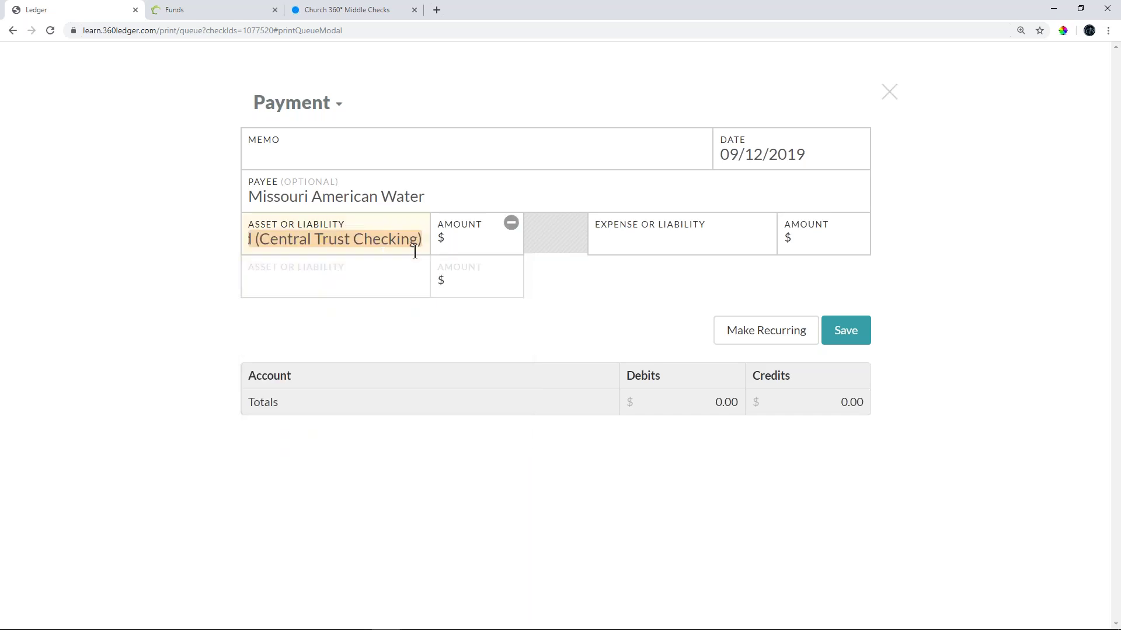
# Step: Enter the amount 152.00, charge it to the Water expense account, and save
pyautogui.click(460, 244)
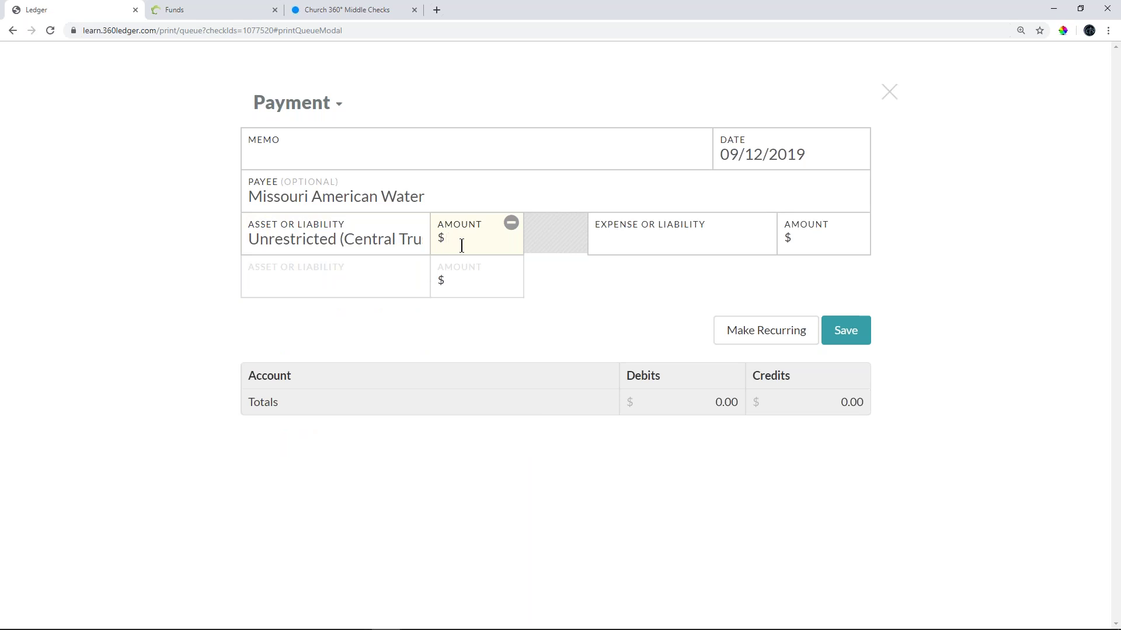
pyautogui.write('1')
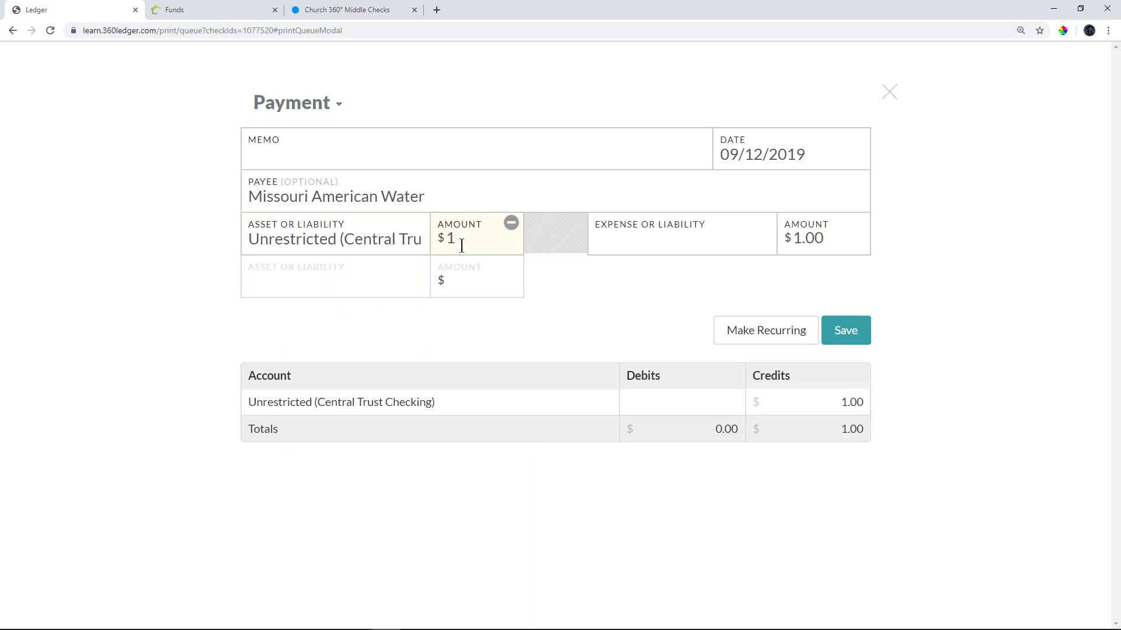
pyautogui.write('52.00')
pyautogui.click(635, 230)
pyautogui.write('wat')
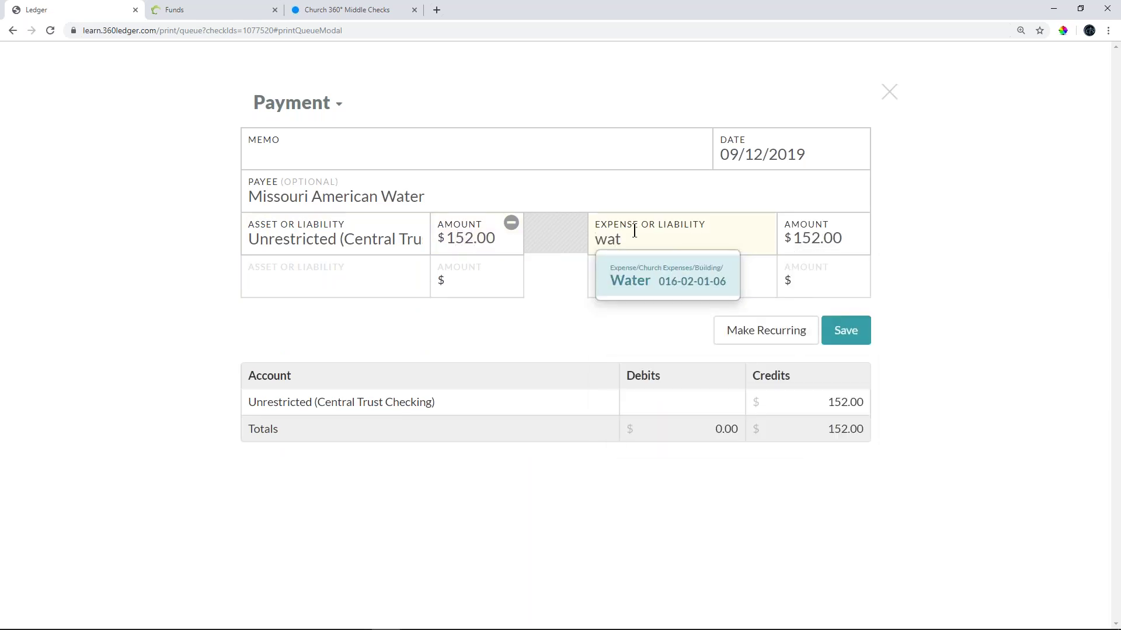
pyautogui.click(640, 278)
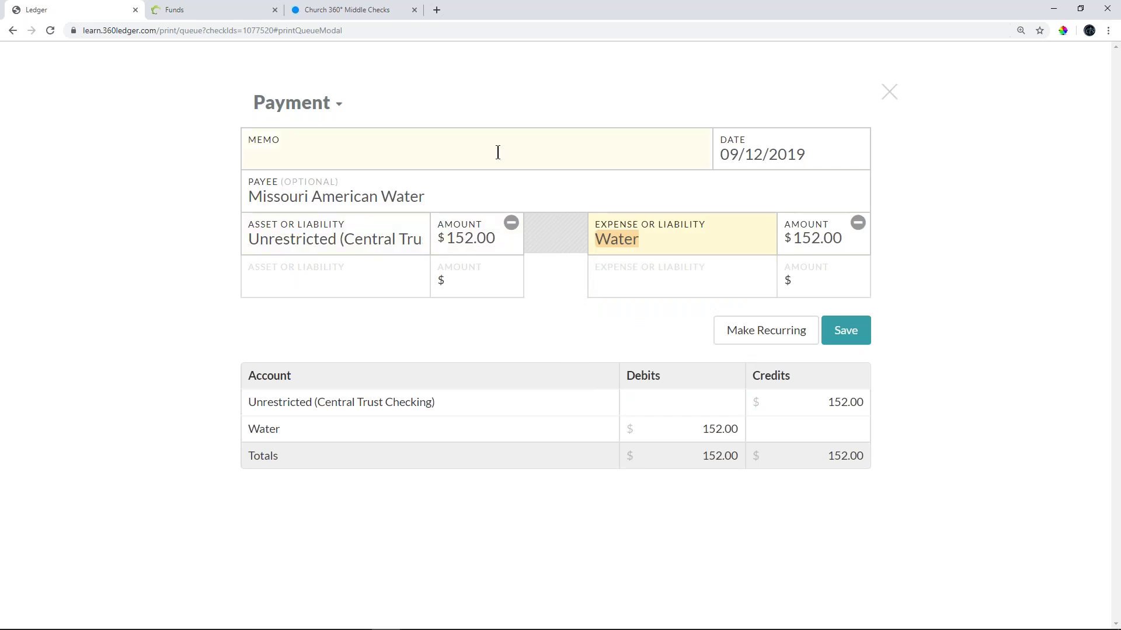
pyautogui.click(838, 337)
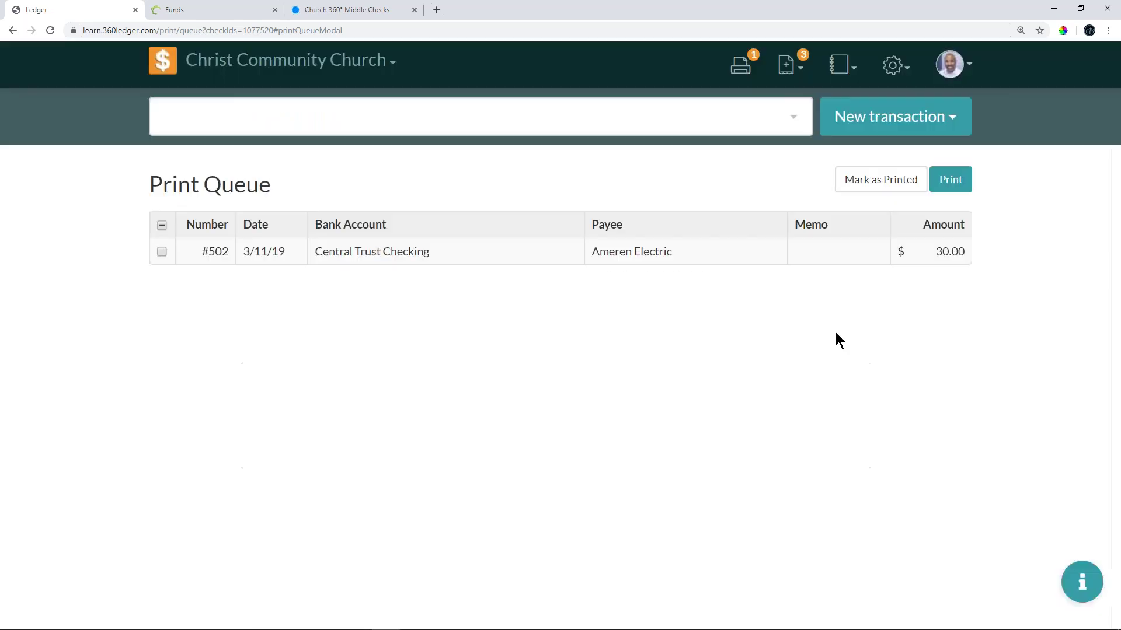
# Step: Dismiss the transaction-created banner and return to the Home ledger via the church logo
pyautogui.click(931, 64)
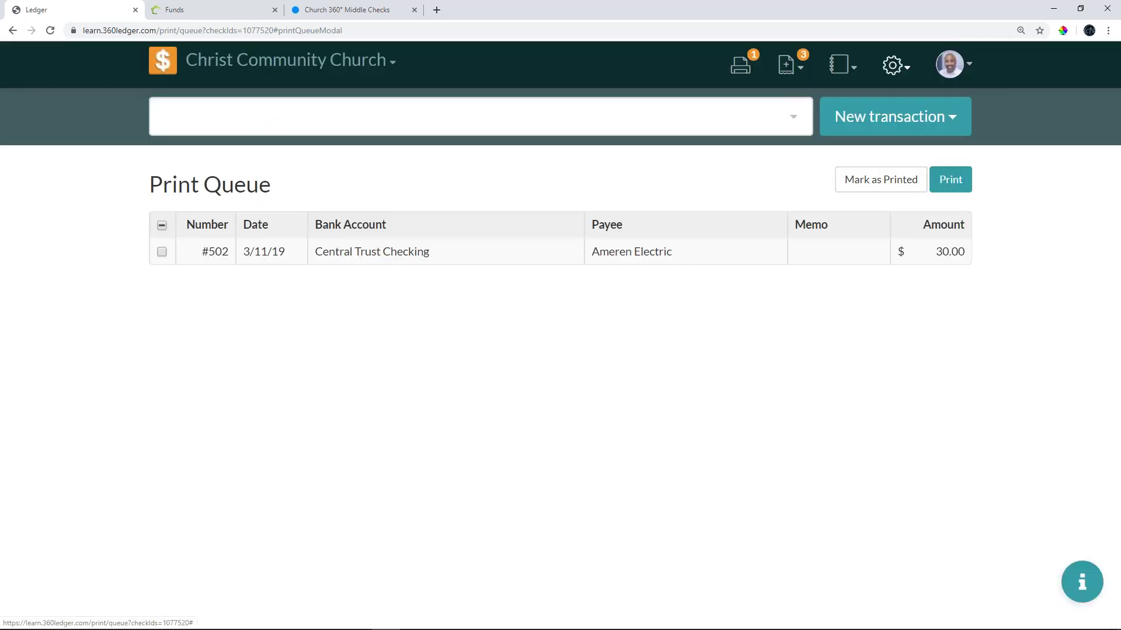
pyautogui.click(164, 69)
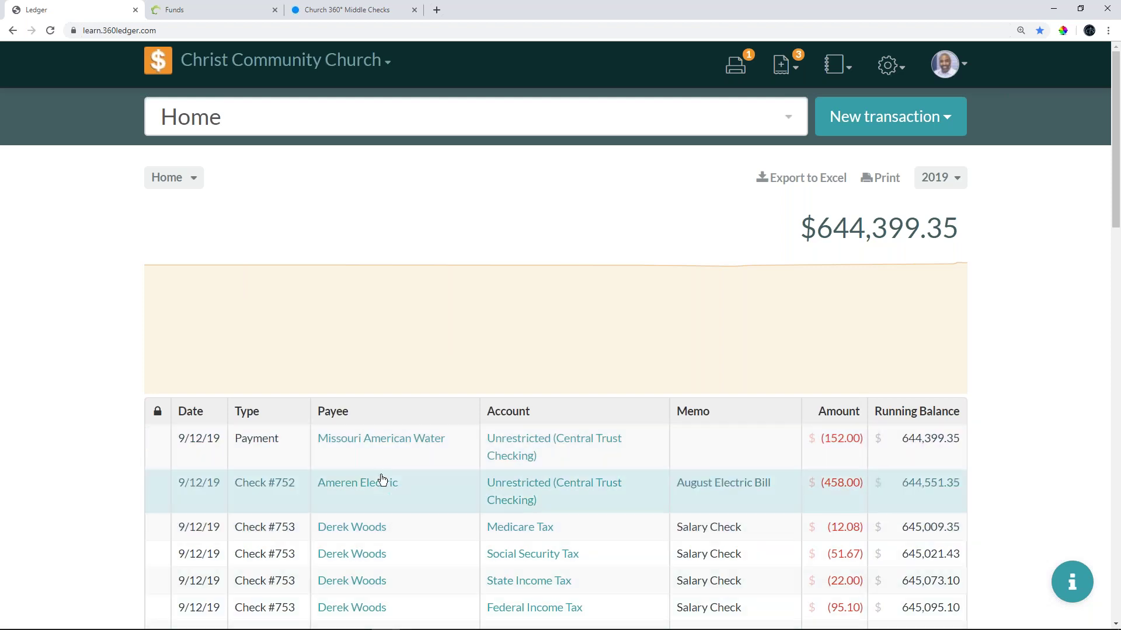
# Step: Change both the checking and Water amounts of the Missouri American Water payment to 152.25 and save
pyautogui.click(838, 456)
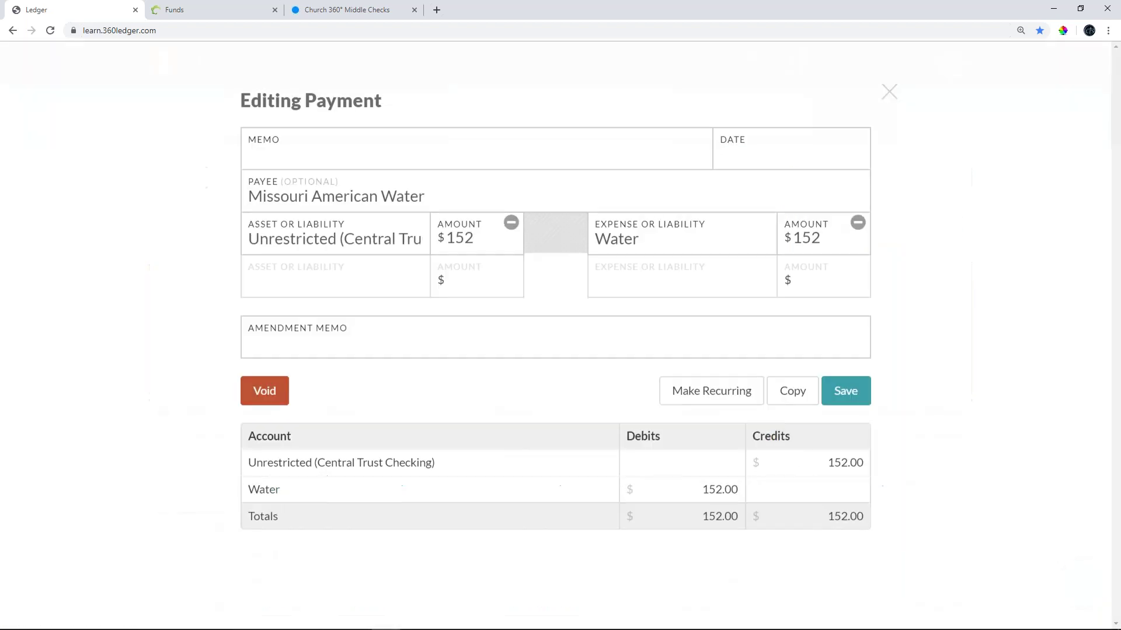
pyautogui.click(476, 237)
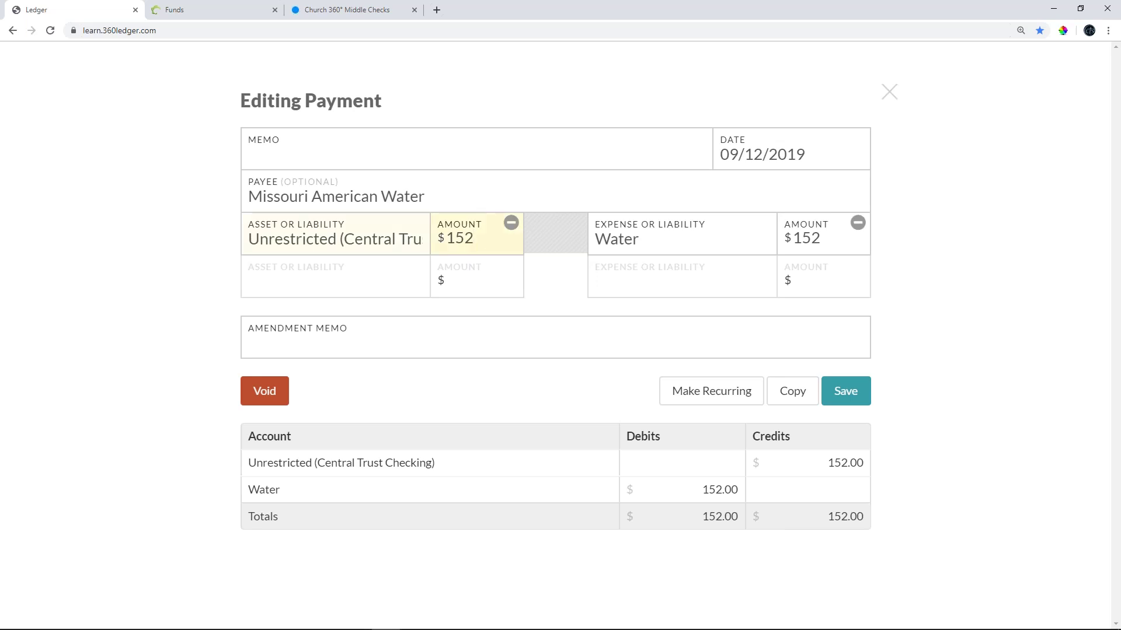
pyautogui.write('.25')
pyautogui.click(840, 235)
pyautogui.write('.25')
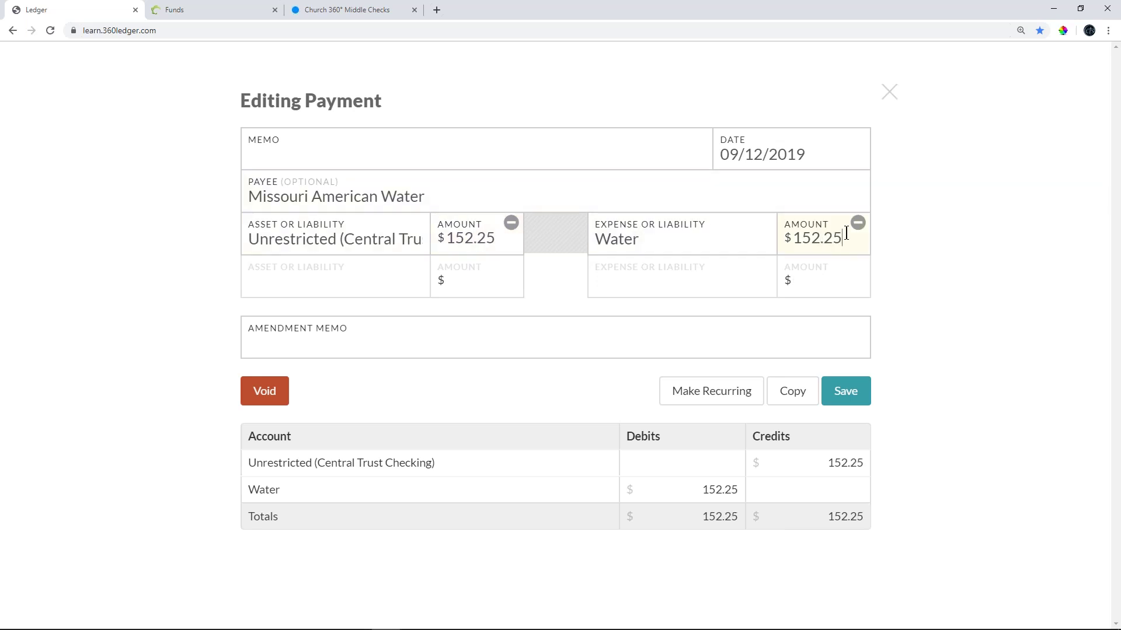
pyautogui.click(857, 395)
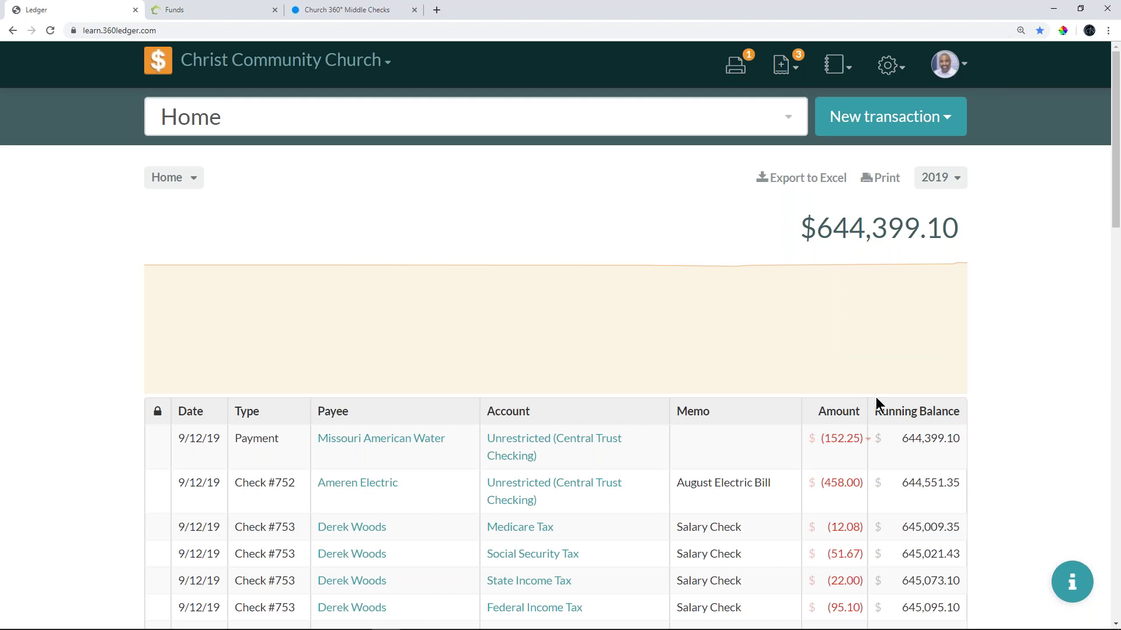
# Step: Expand the payment's edit history showing the $0.25 change, then reveal the slide's 'Limited to Asset, Liability, and Expense account types' bullet
pyautogui.click(870, 443)
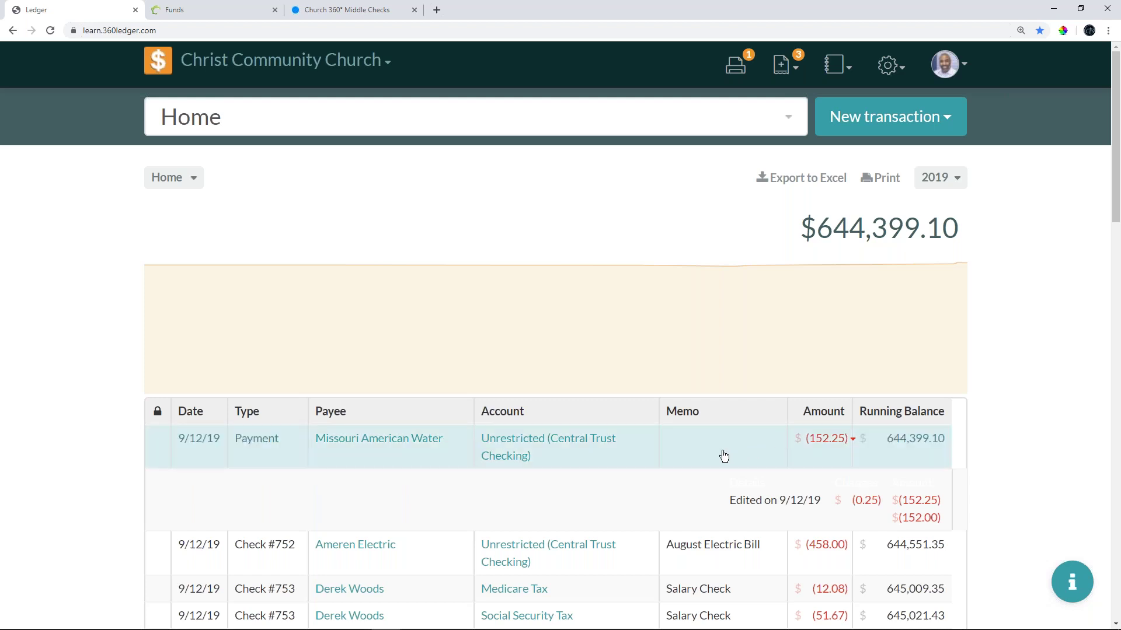
pyautogui.moveTo(823, 375)
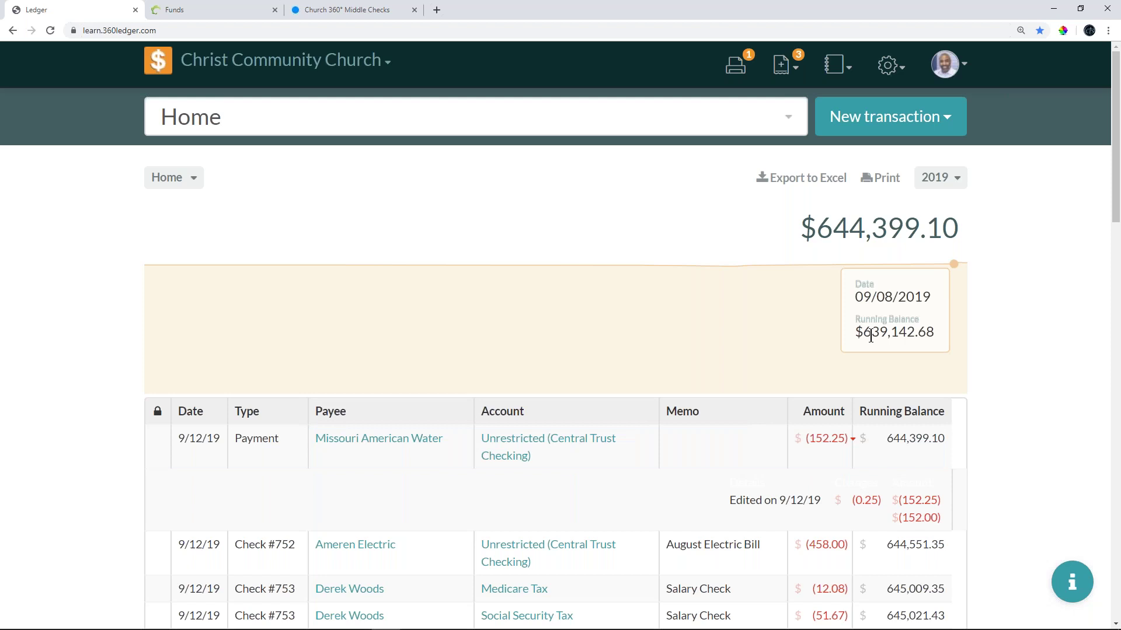
pyautogui.click(904, 121)
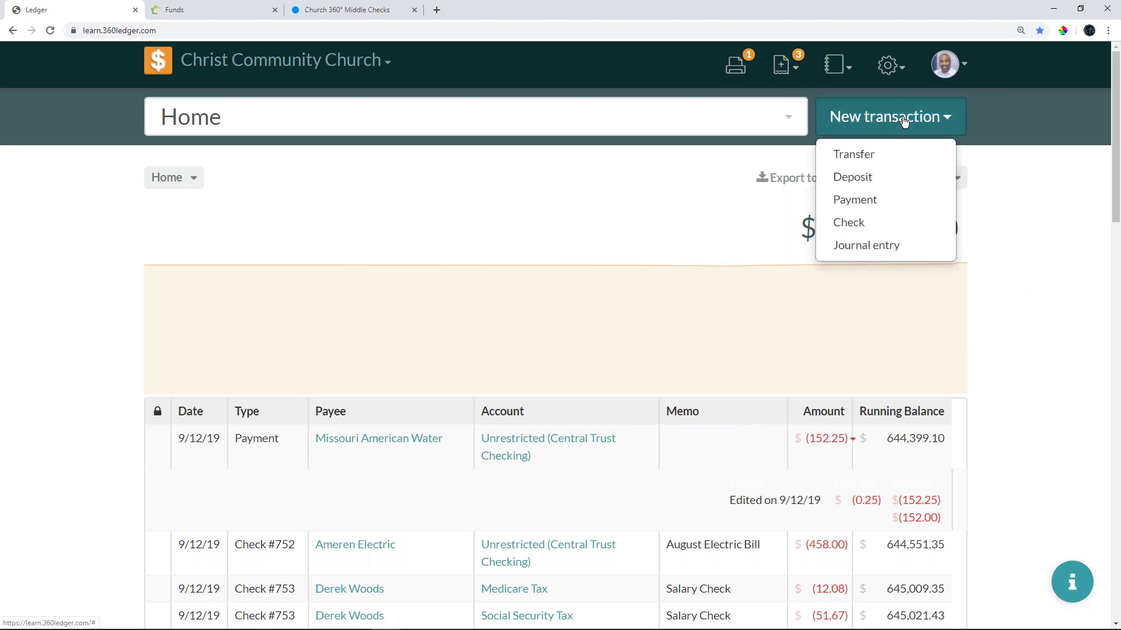
pyautogui.hotkey('alt', 'Tab')
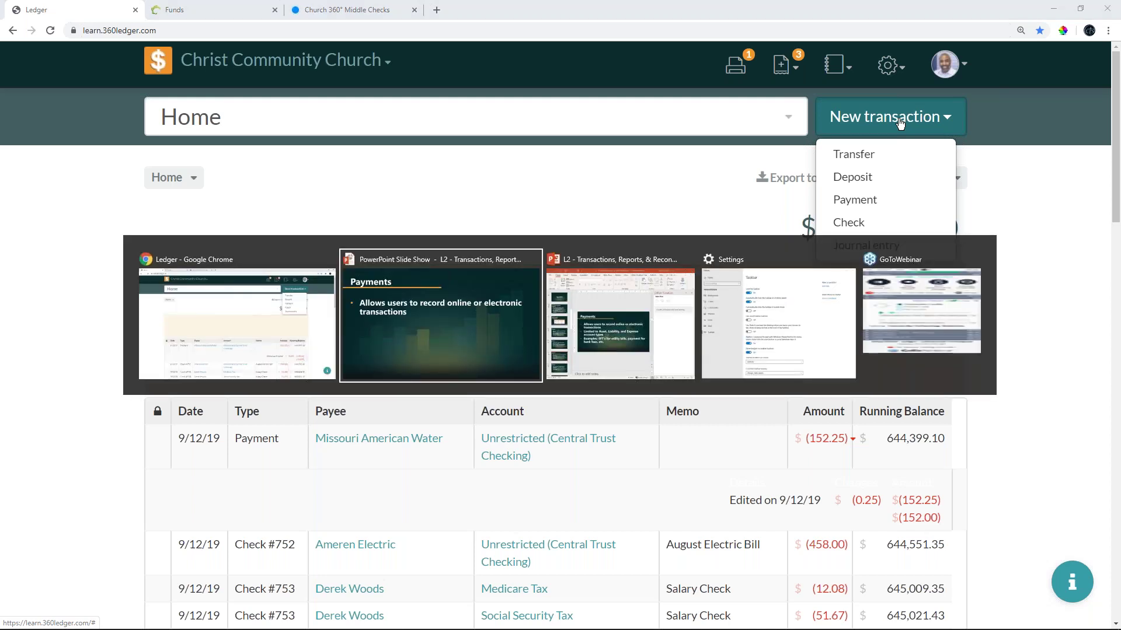
pyautogui.press('Right')
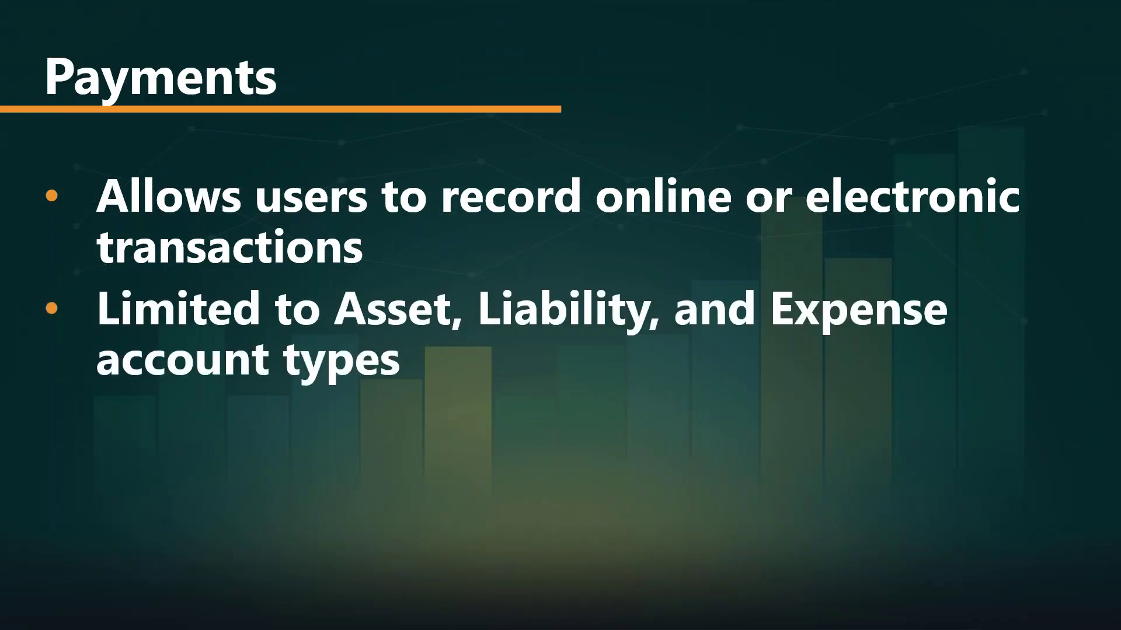
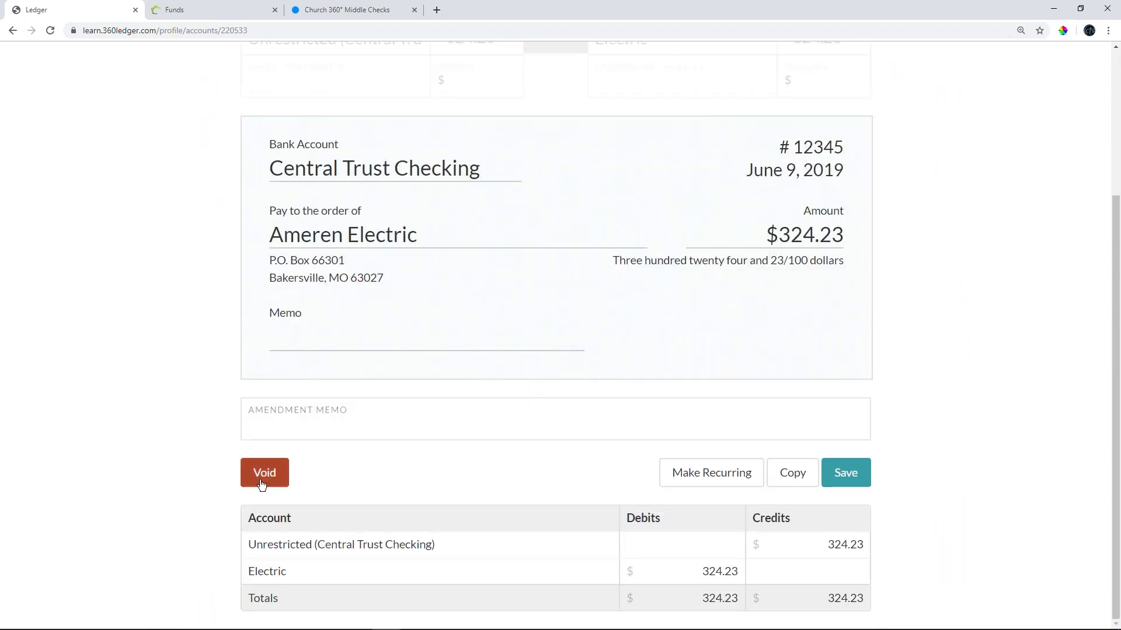
# Step: Void check #12345 to Ameren Electric for $324.23
pyautogui.click(261, 476)
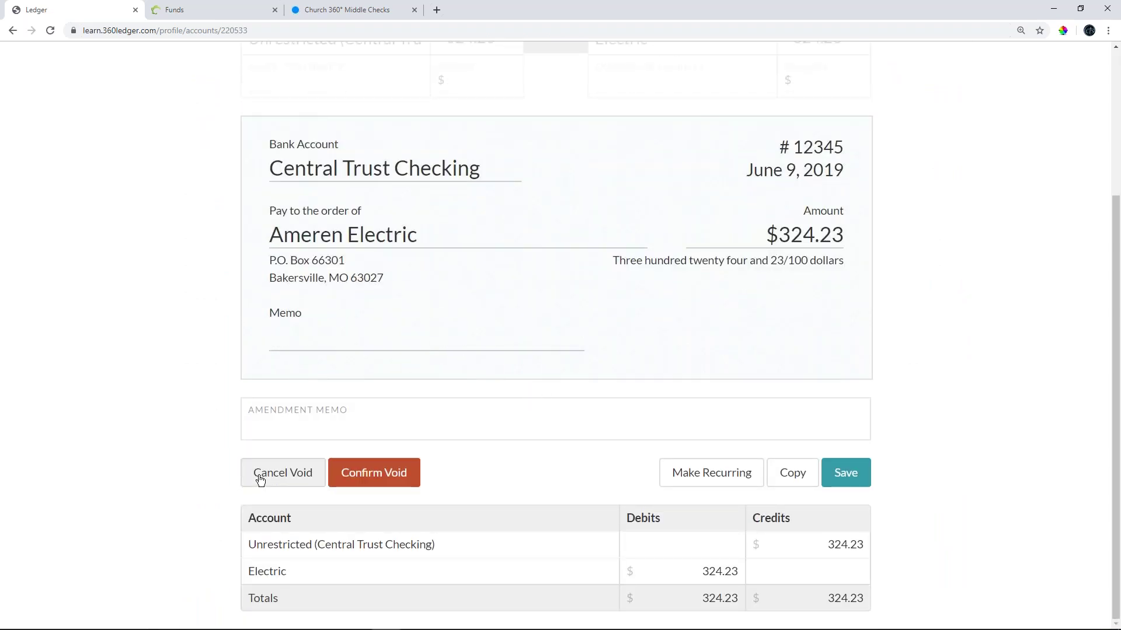
pyautogui.click(383, 483)
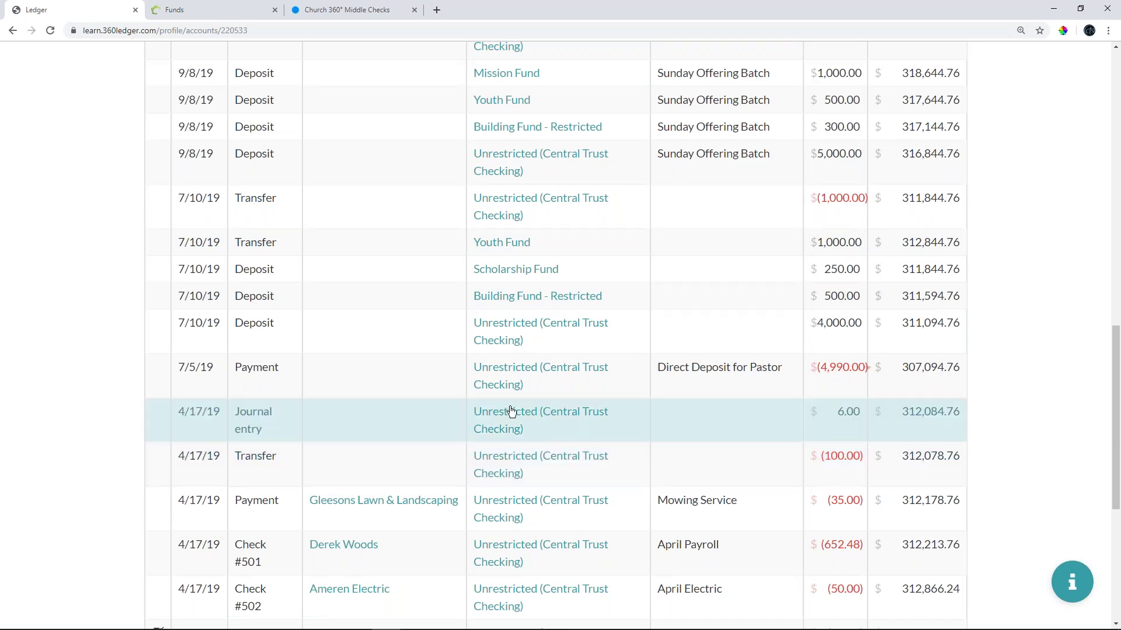
pyautogui.click(449, 385)
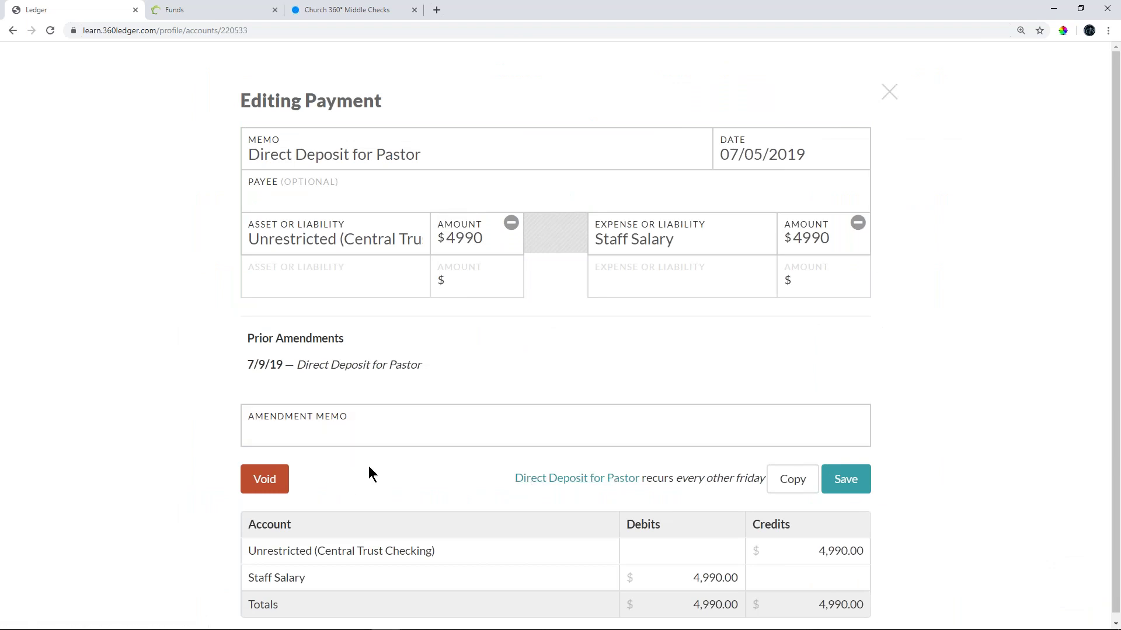
pyautogui.click(889, 92)
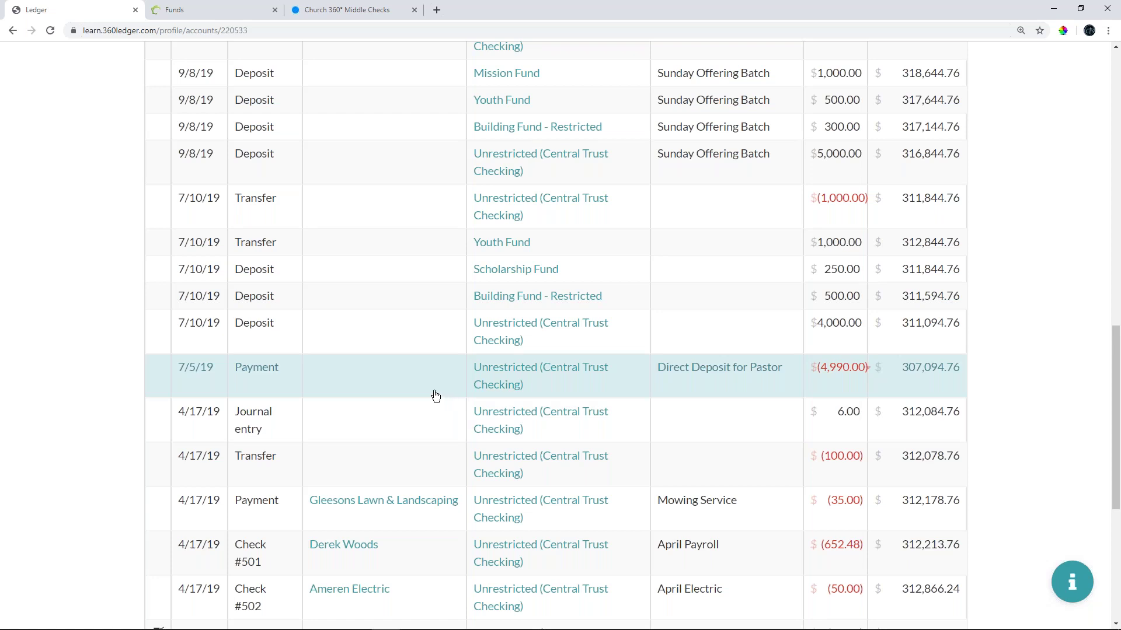
pyautogui.click(433, 395)
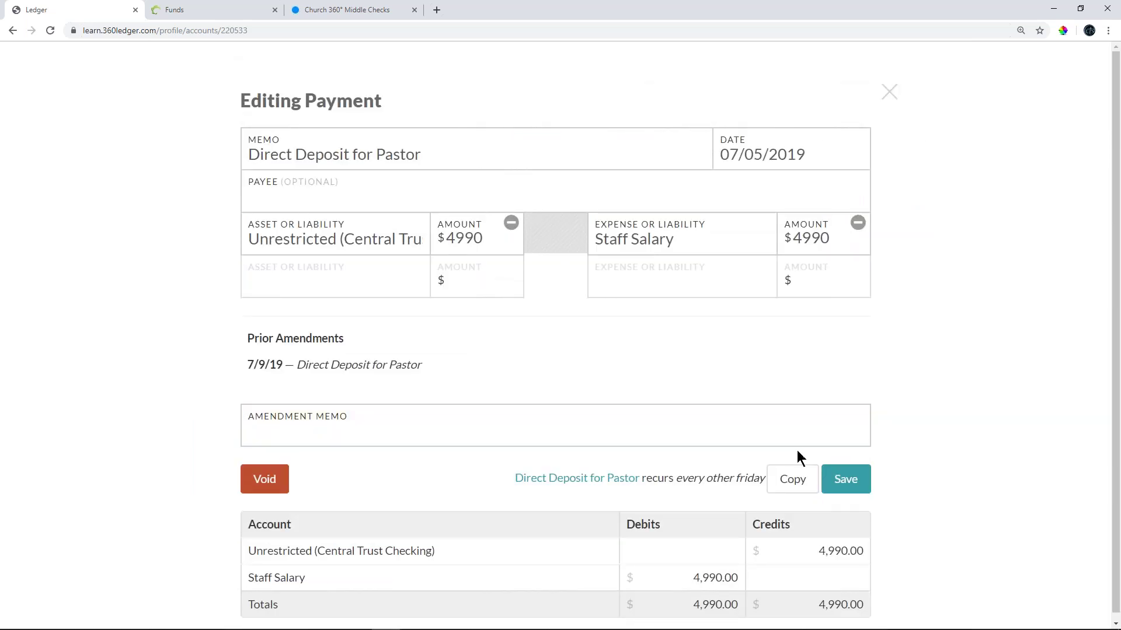
pyautogui.click(884, 102)
# Step: Make salary check #753 recurring and add the employee's name to the end of its name
pyautogui.scroll(13, 603, 358)
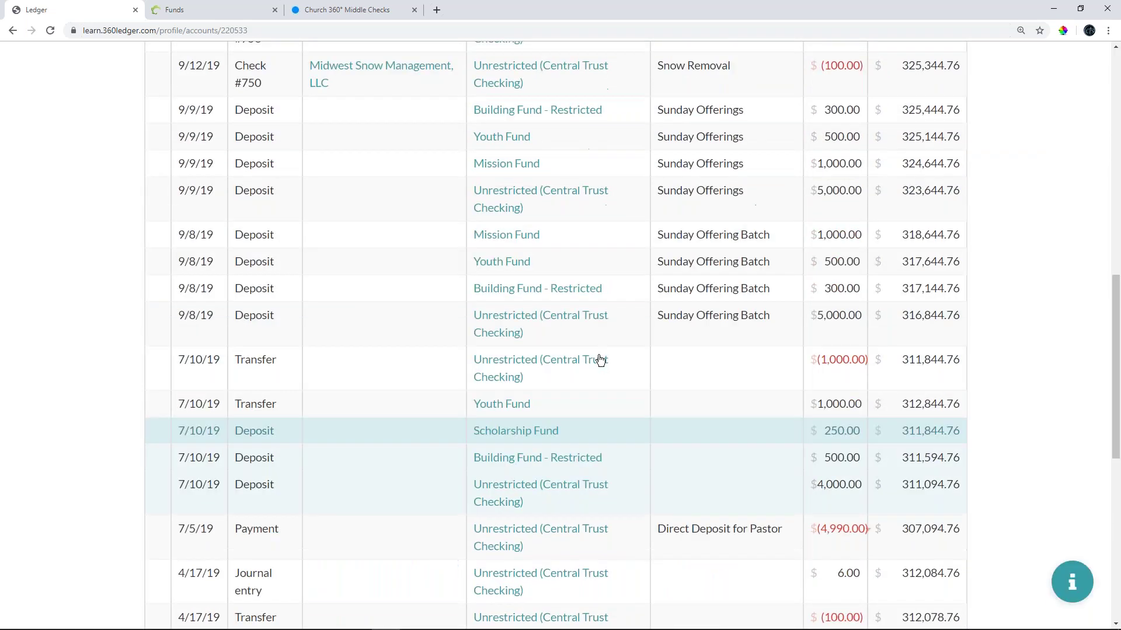
pyautogui.scroll(-3, 457, 316)
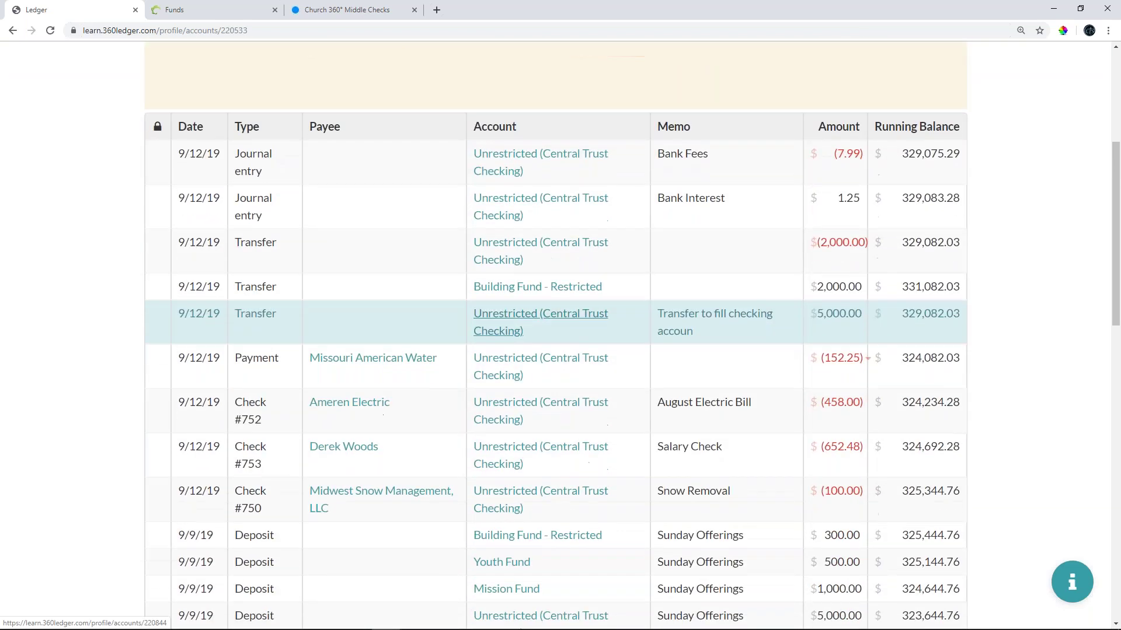
pyautogui.click(454, 454)
pyautogui.scroll(-8, 681, 373)
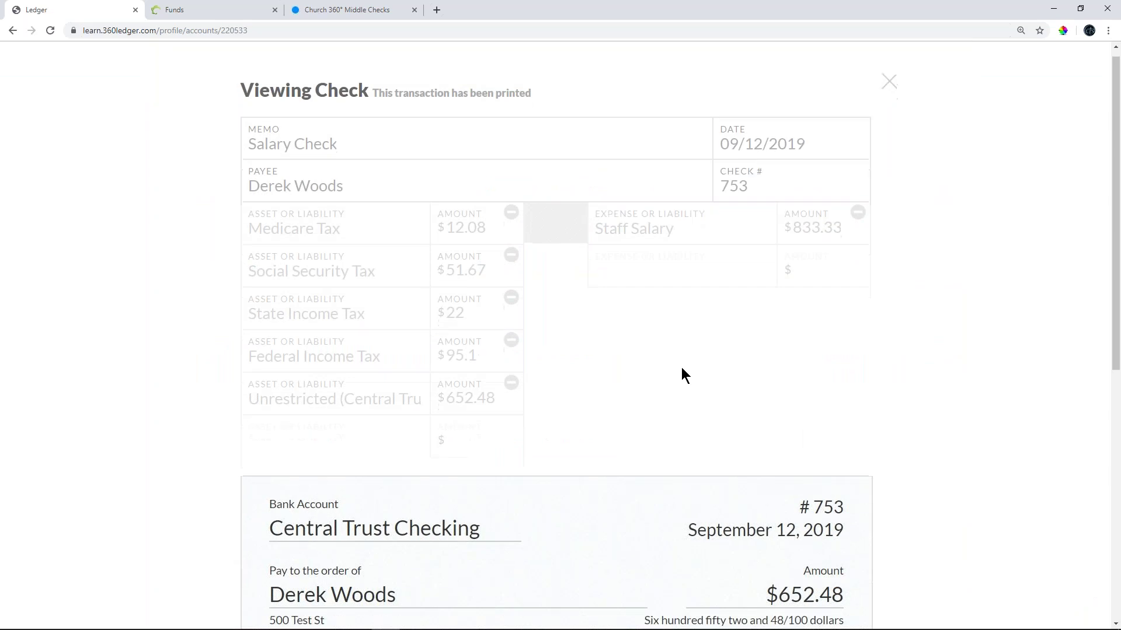
pyautogui.click(710, 403)
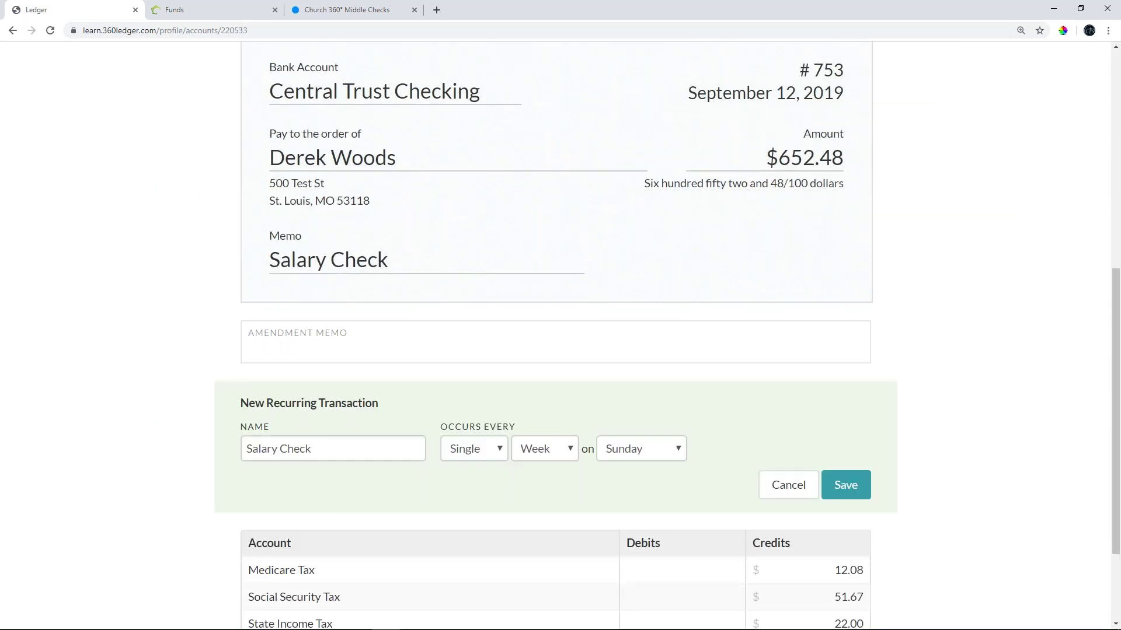
pyautogui.moveTo(310, 449); pyautogui.dragTo(231, 451)
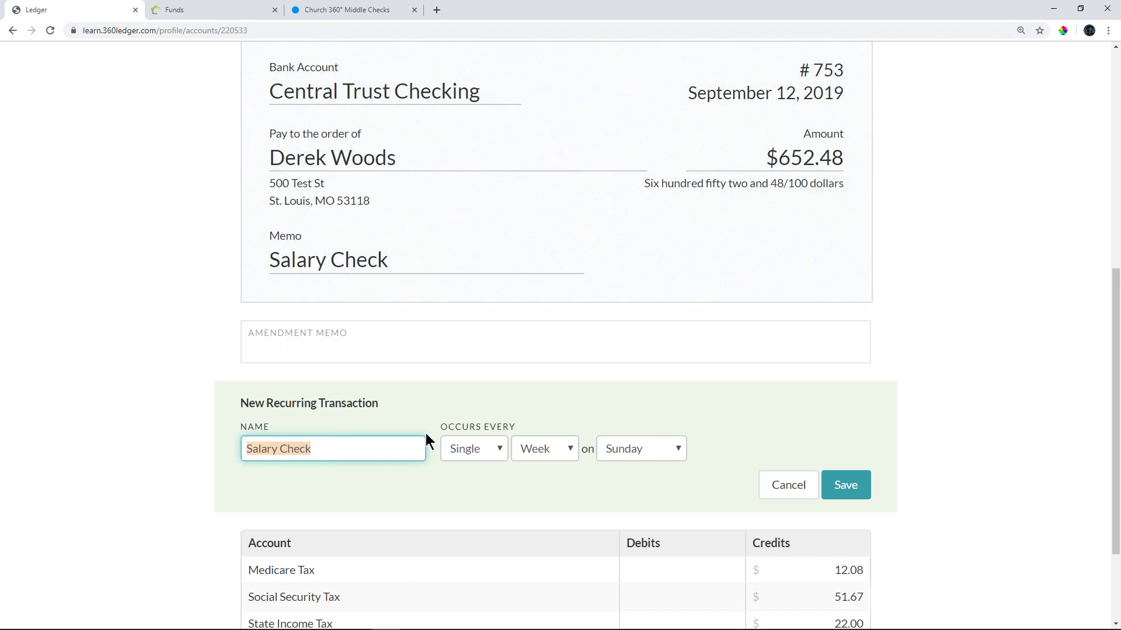
pyautogui.press('End')
pyautogui.write('fo')
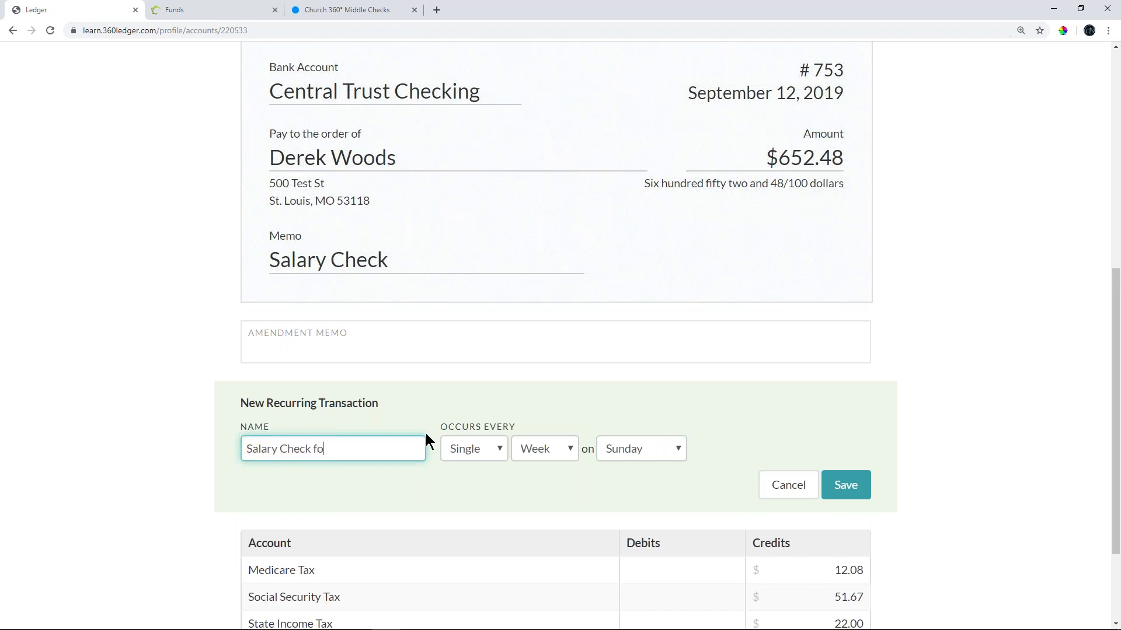
# Step: Set the schedule to repeat every other week on Friday and save it
pyautogui.click(500, 454)
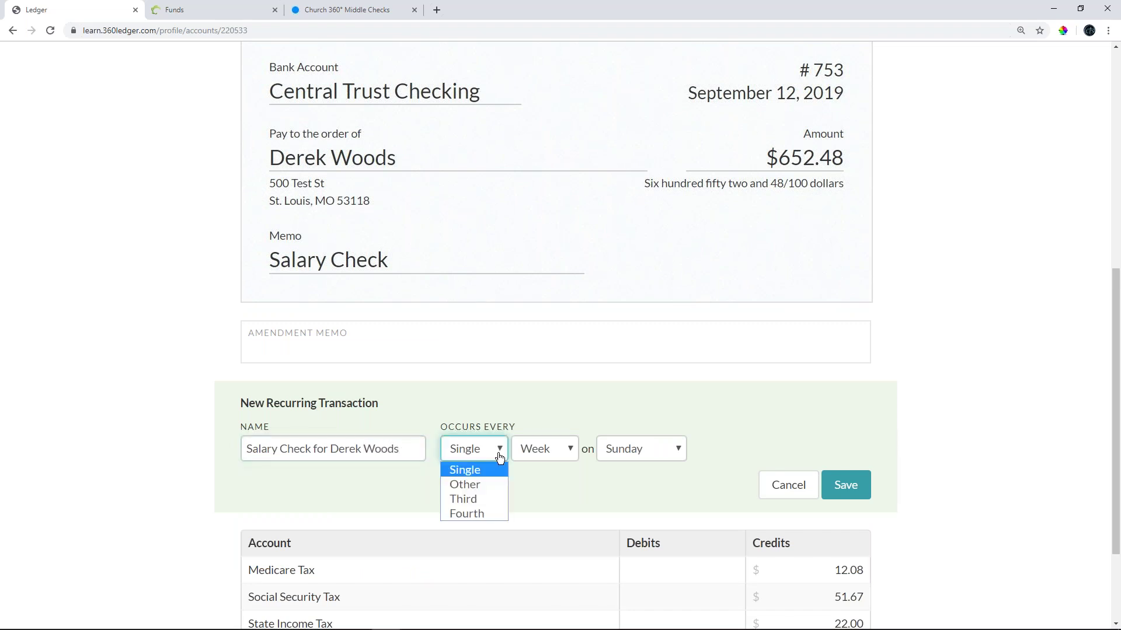
pyautogui.click(486, 484)
pyautogui.click(536, 459)
pyautogui.click(541, 457)
pyautogui.click(639, 451)
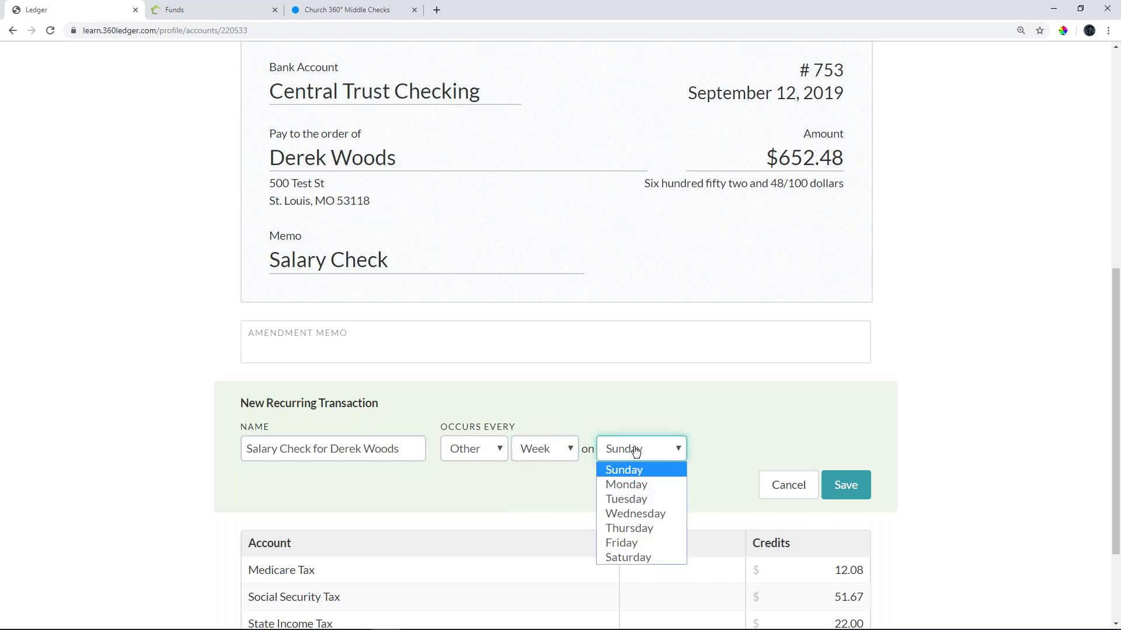
pyautogui.click(625, 544)
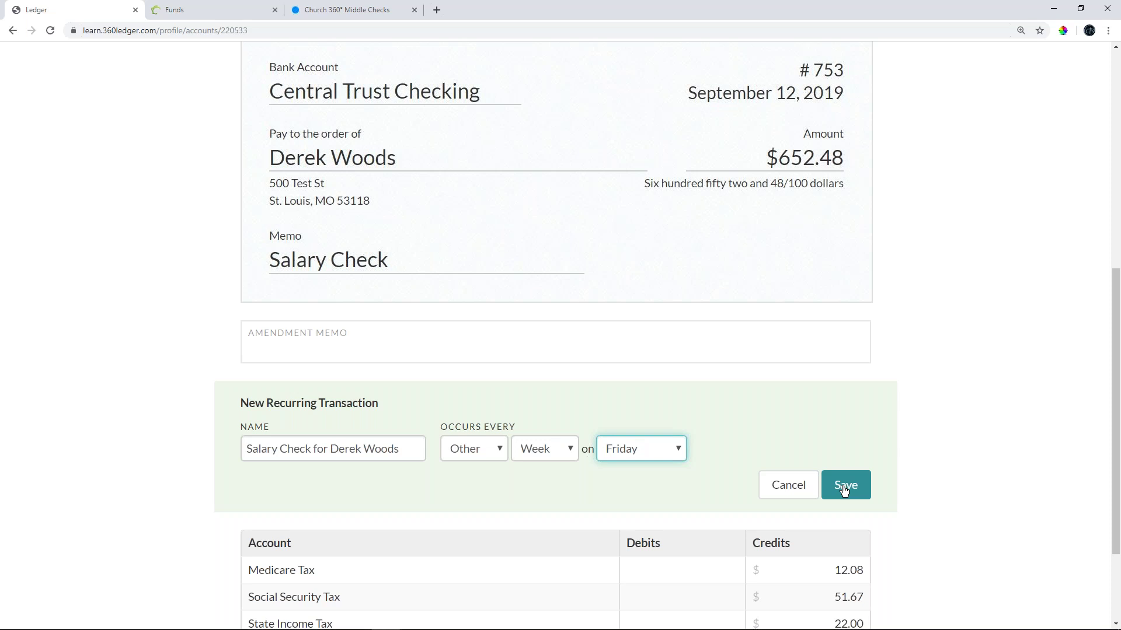
pyautogui.click(844, 490)
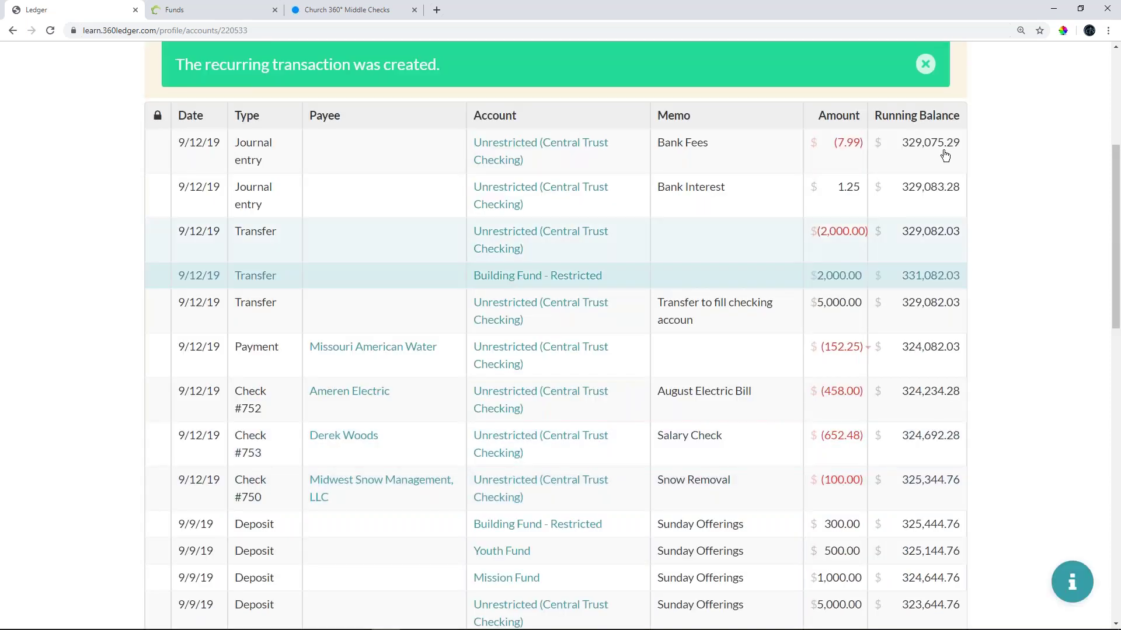
# Step: Dismiss the banner, go to Recurring Transactions from the gear menu, and show the pending transactions
pyautogui.click(924, 71)
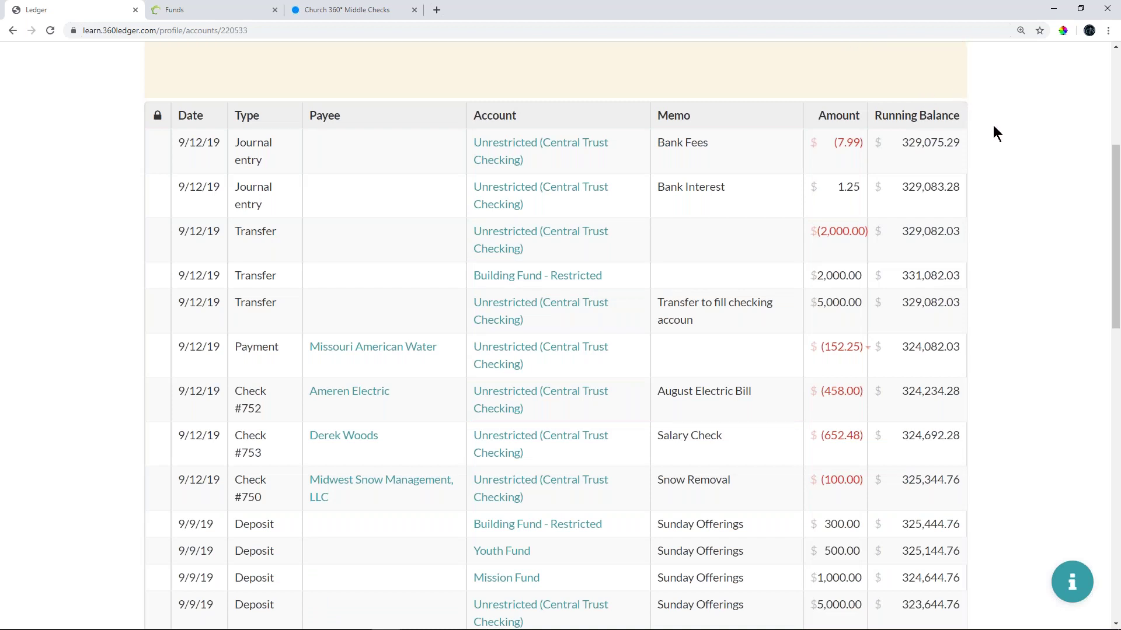
pyautogui.scroll(5, 996, 127)
pyautogui.scroll(1, 1010, 134)
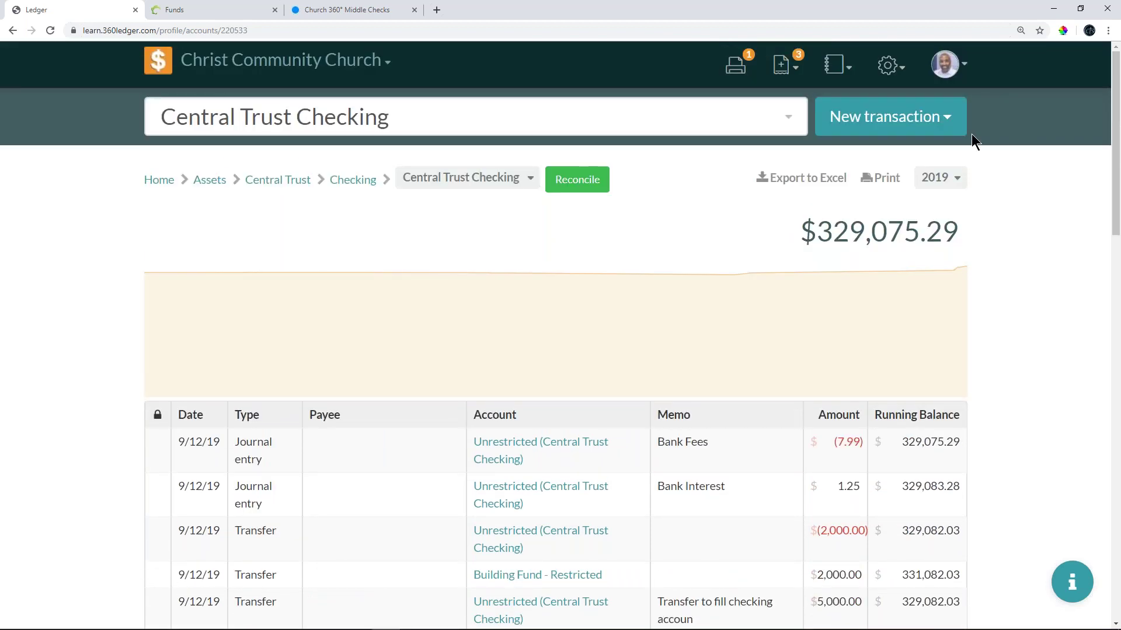
pyautogui.click(886, 69)
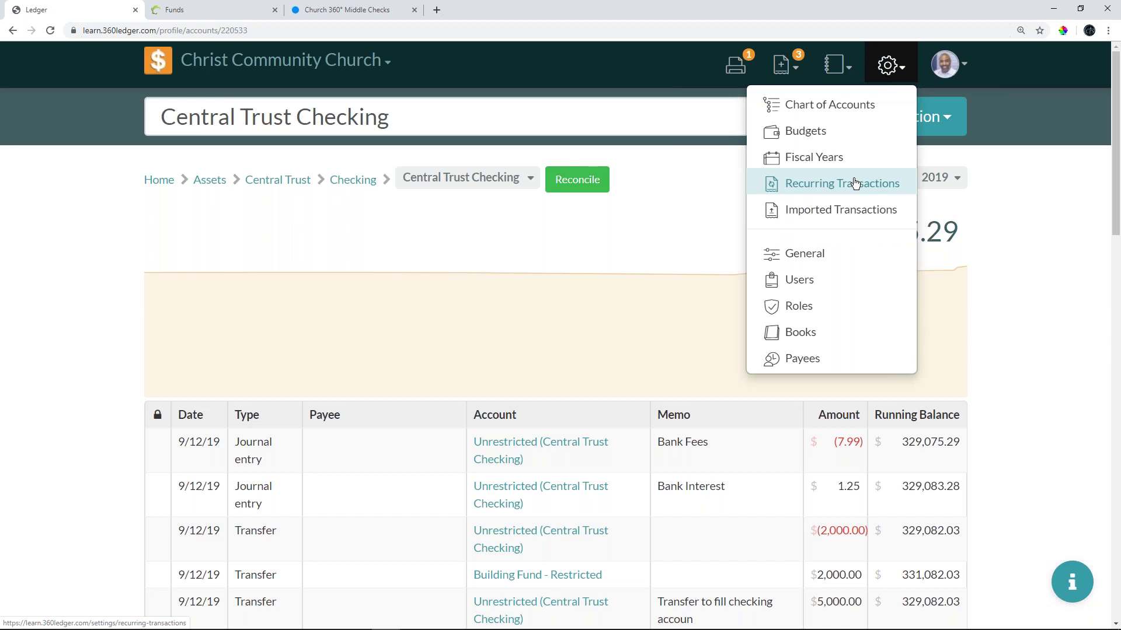
pyautogui.click(855, 184)
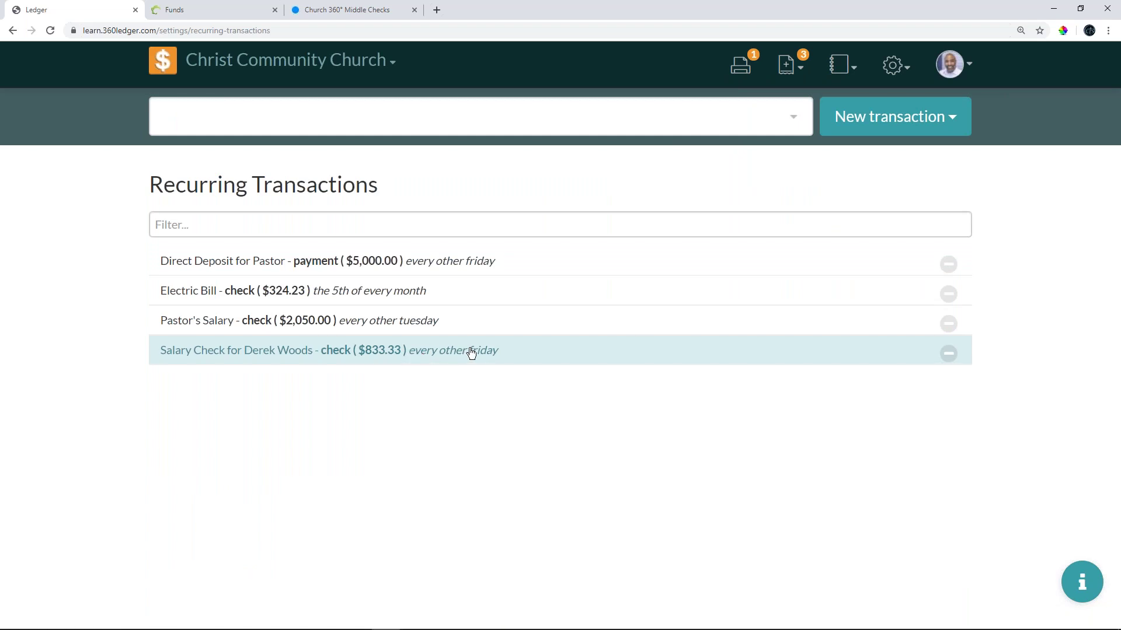
pyautogui.click(792, 73)
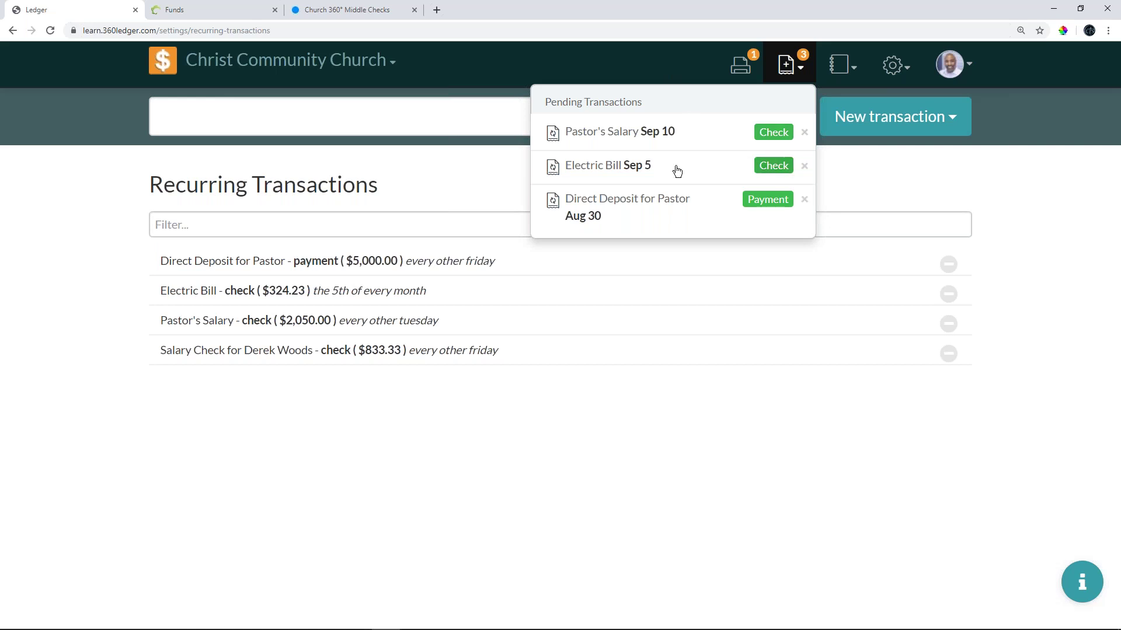
# Step: Save the pending Sep 5 Electric Bill check to Ameren Electric for $324.23 and dismiss the print-queue banner
pyautogui.click(677, 171)
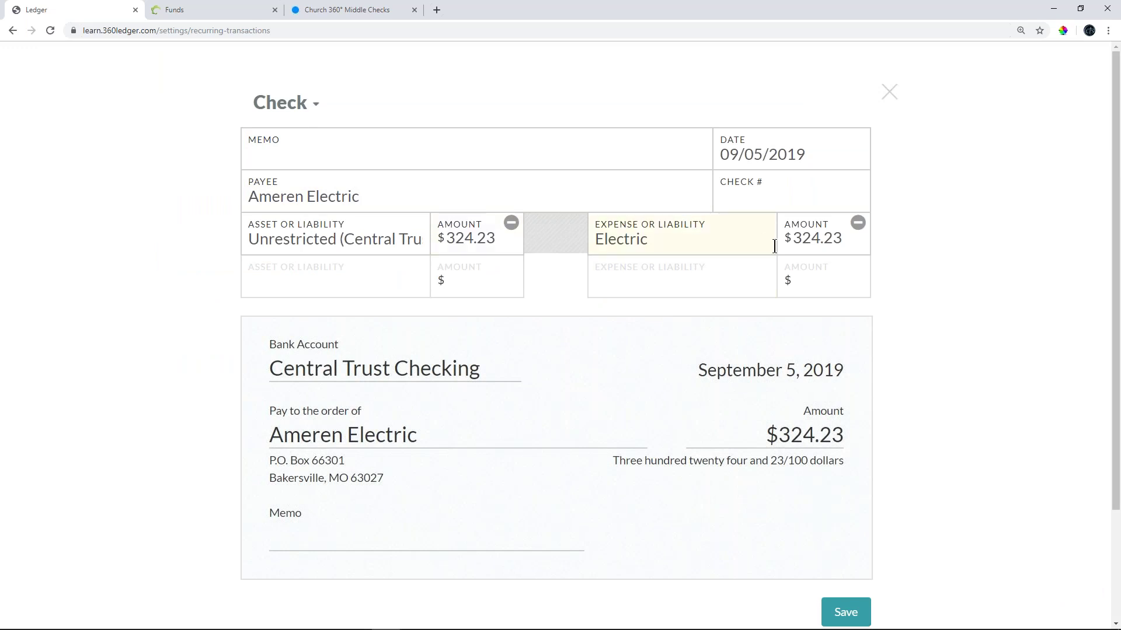
pyautogui.scroll(-3, 810, 399)
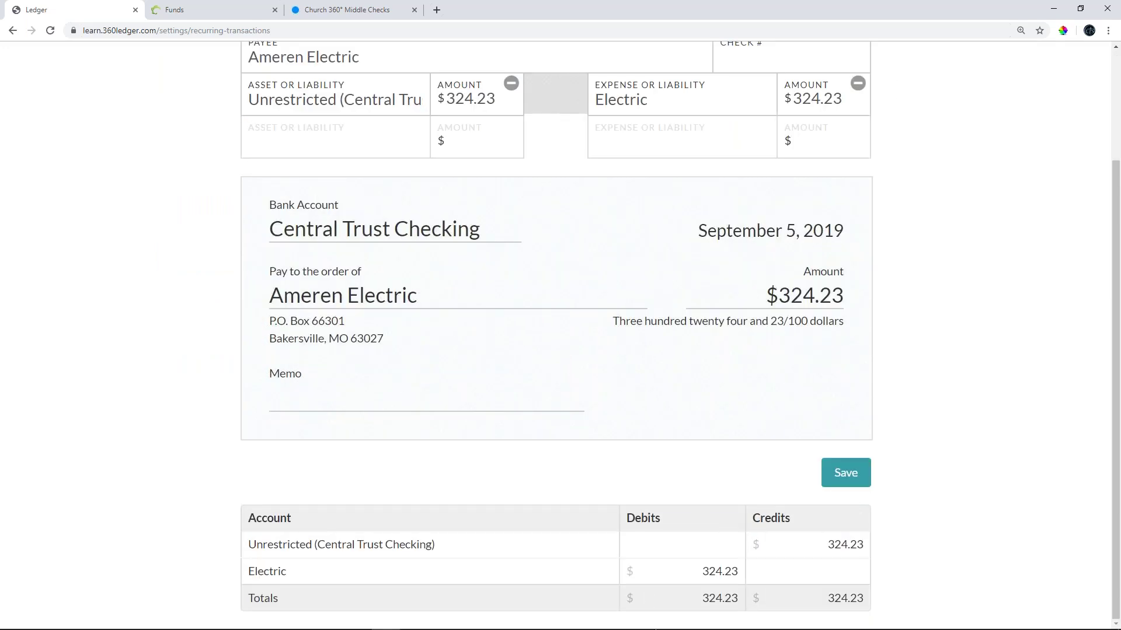
pyautogui.click(854, 477)
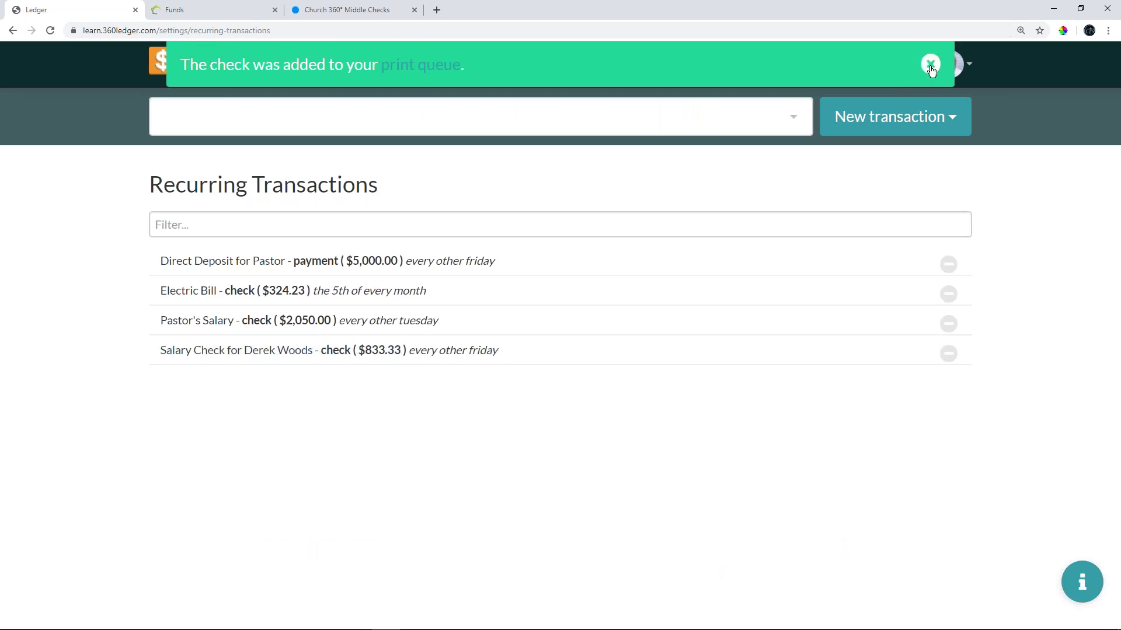
pyautogui.click(932, 65)
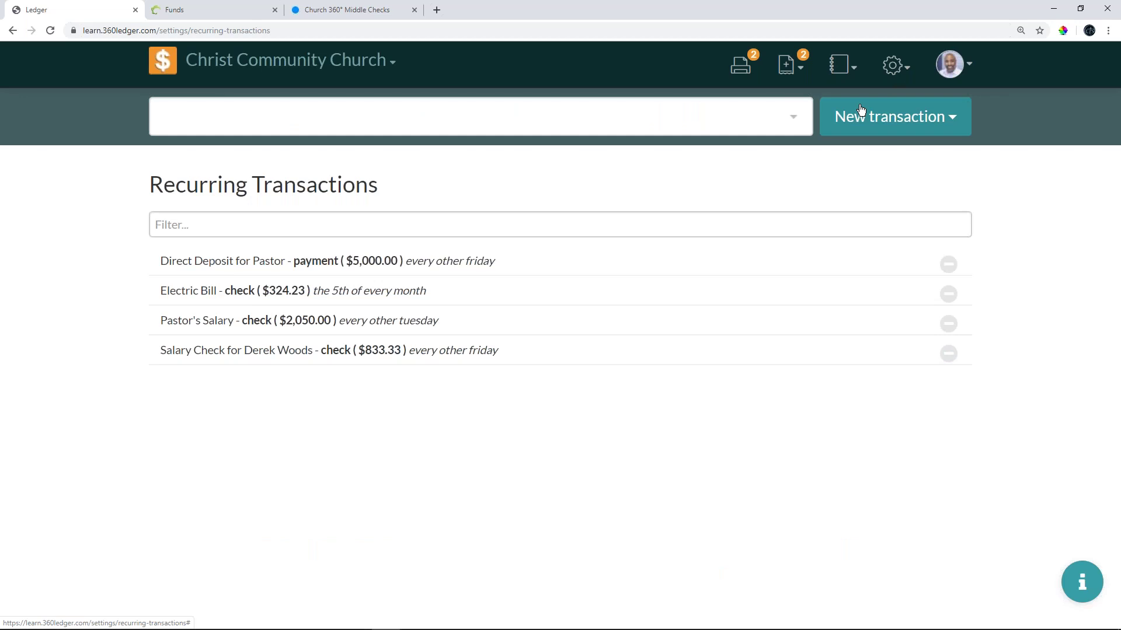
# Step: Copy the 9/12/19 $7.99 Bank Fees journal entry, redate the copy to 09/11/2019, and save it
pyautogui.click(158, 63)
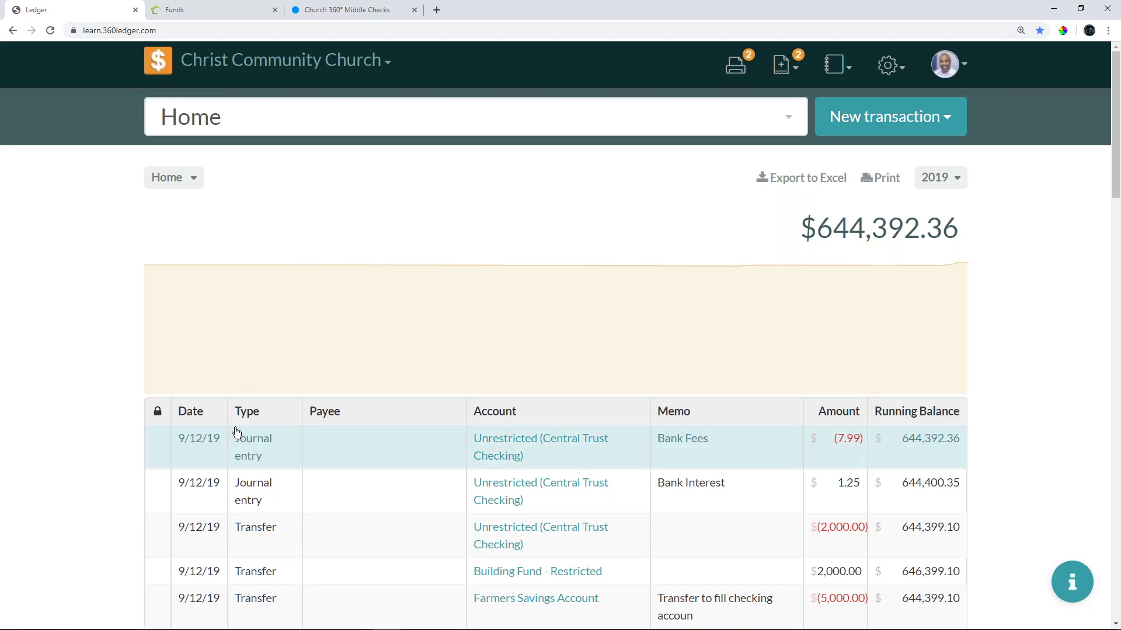
pyautogui.scroll(-2, 238, 430)
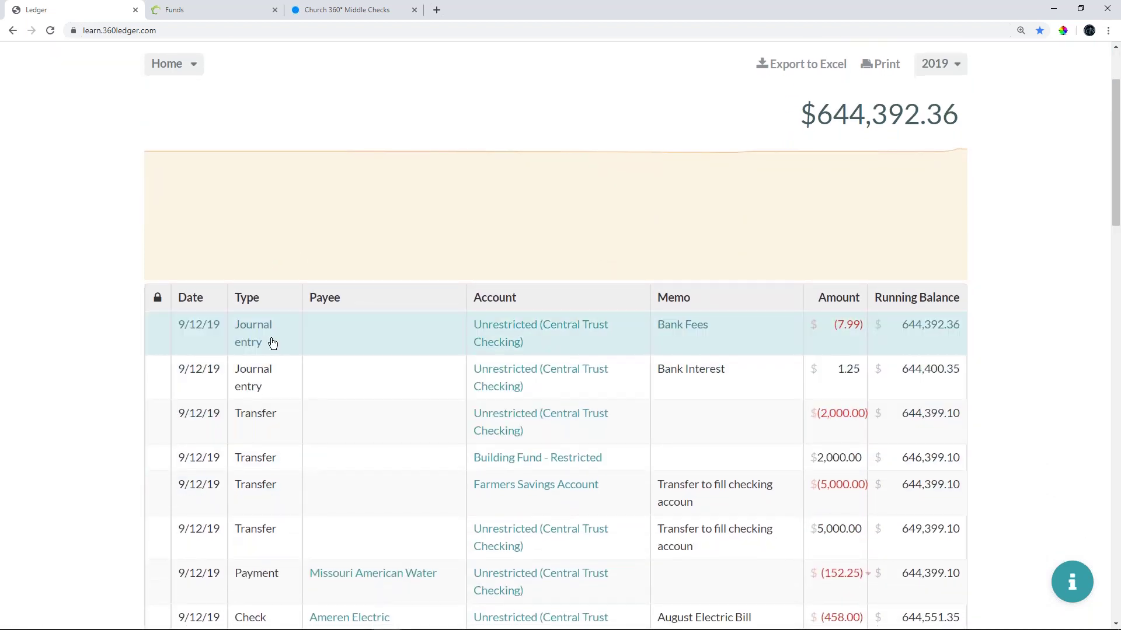
pyautogui.click(273, 342)
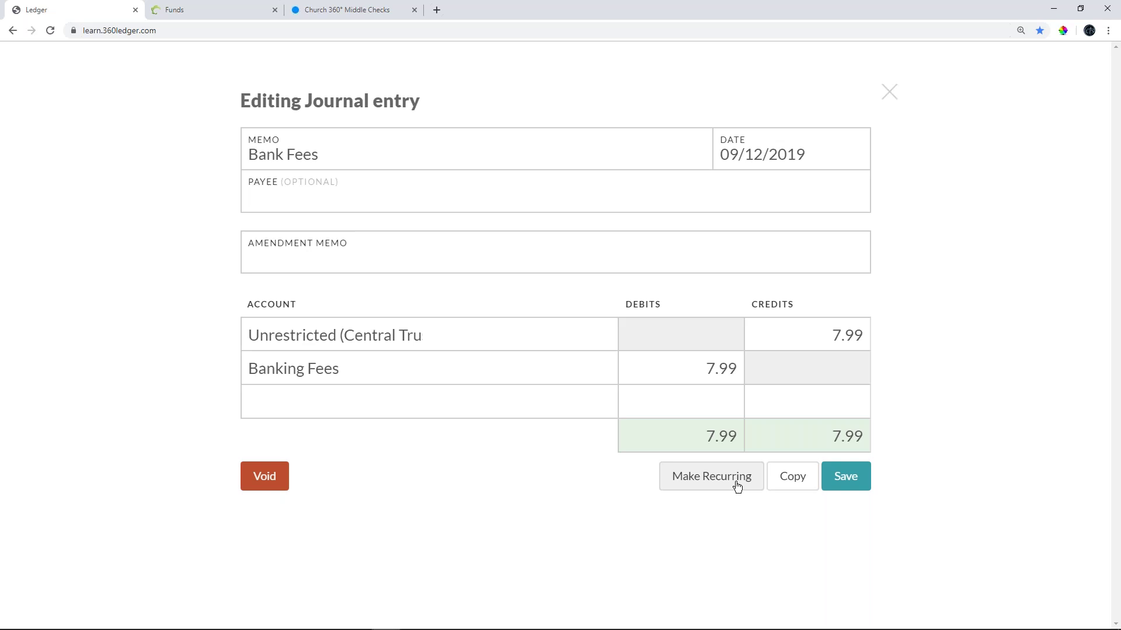
pyautogui.click(792, 486)
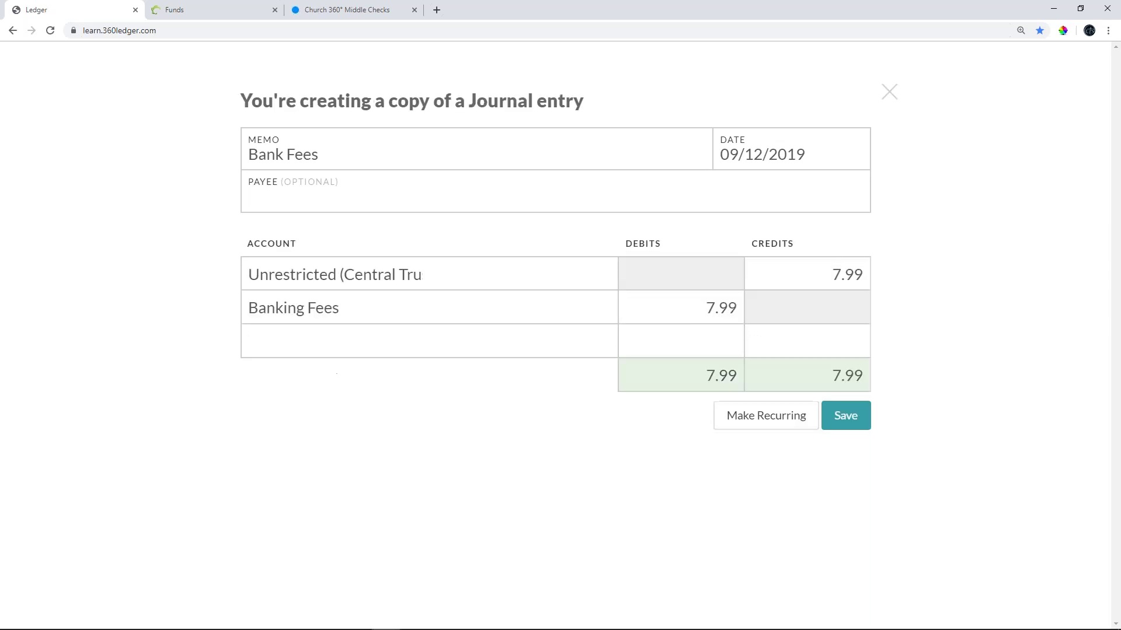
pyautogui.click(835, 161)
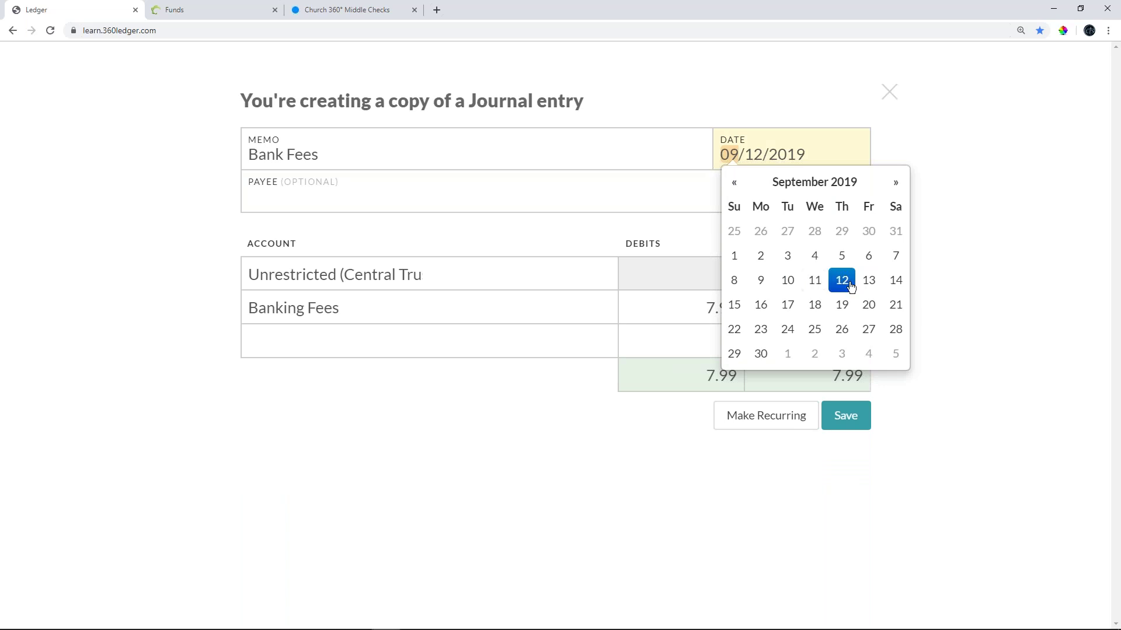
pyautogui.click(869, 281)
pyautogui.click(824, 286)
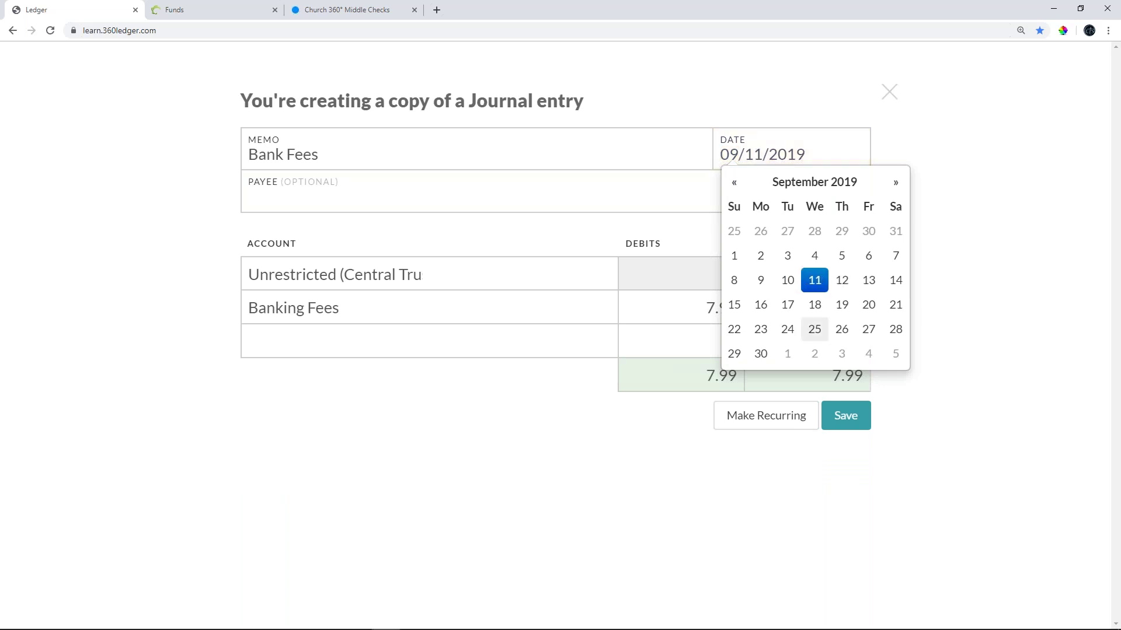
pyautogui.click(850, 420)
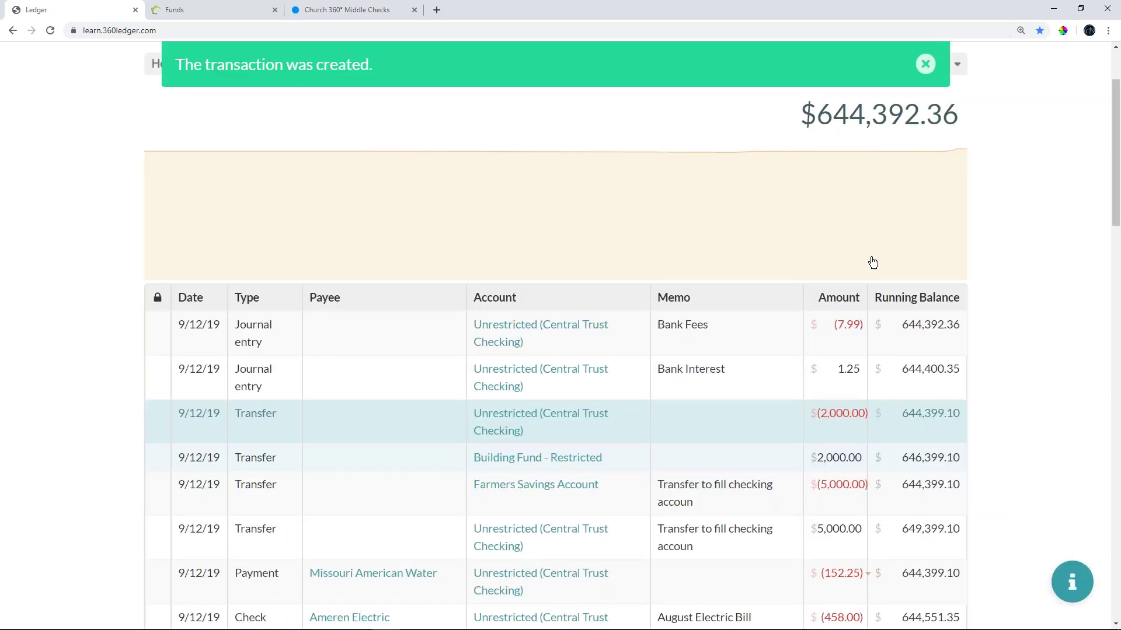
# Step: Dismiss the confirmation, check the Home register's $644,384.37 balance, and bring up the Reports list
pyautogui.click(926, 68)
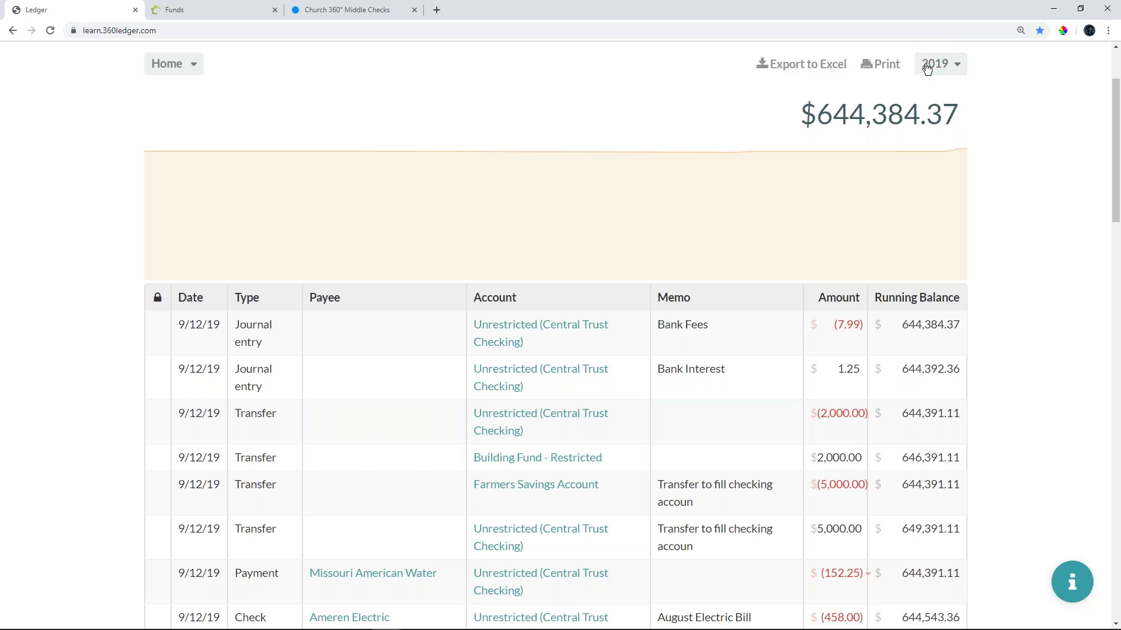
pyautogui.scroll(-5, 350, 490)
pyautogui.scroll(-6, 341, 485)
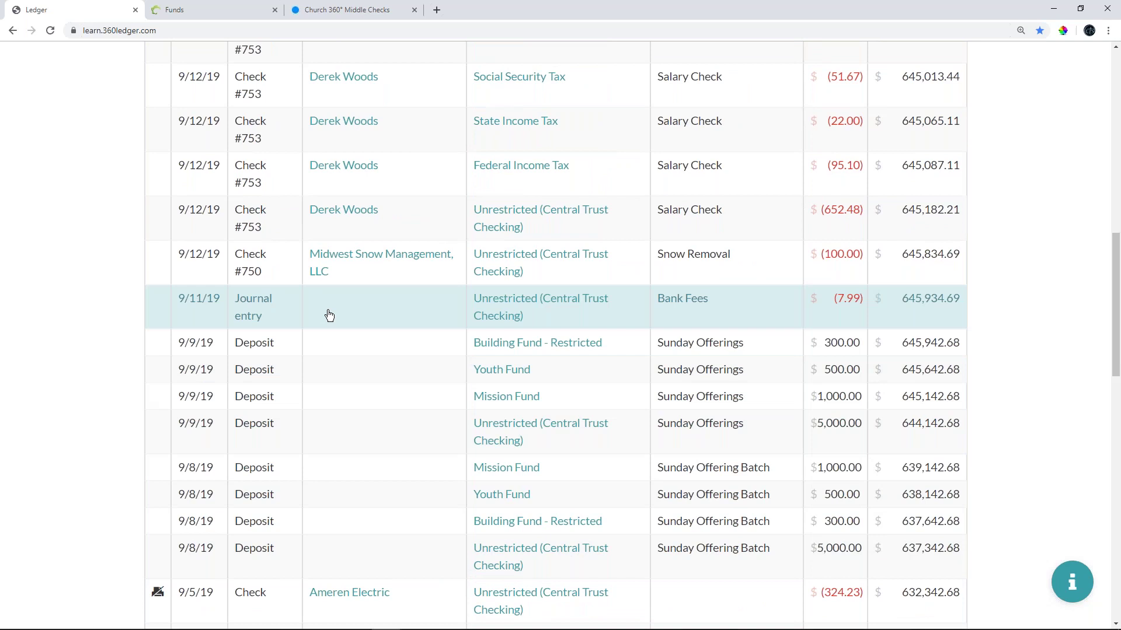
pyautogui.click(1117, 86)
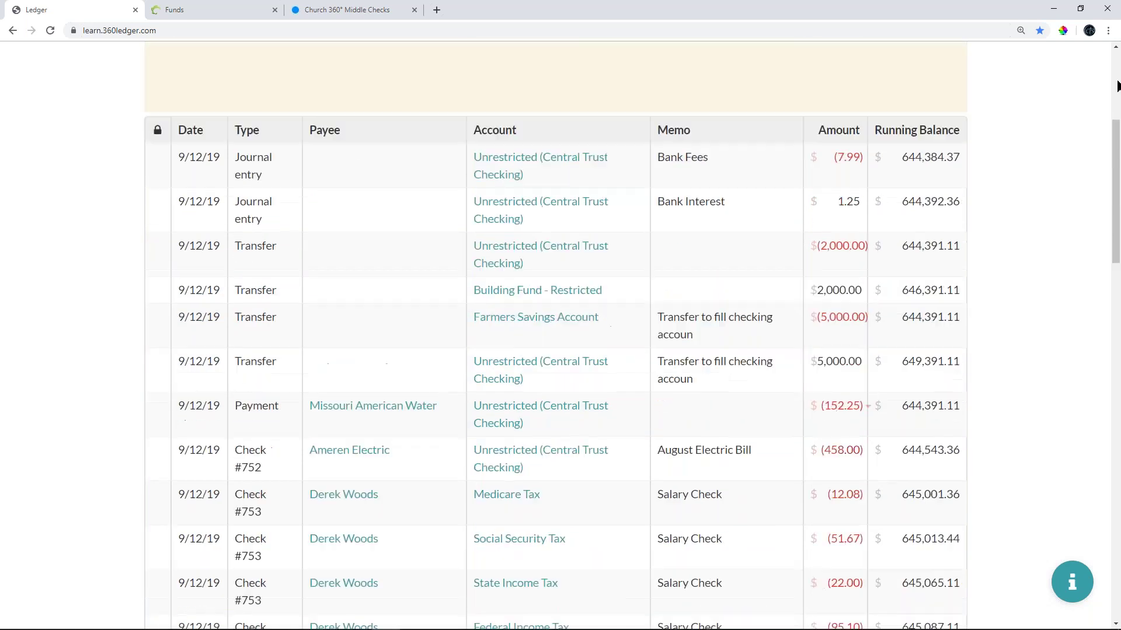
pyautogui.click(1118, 86)
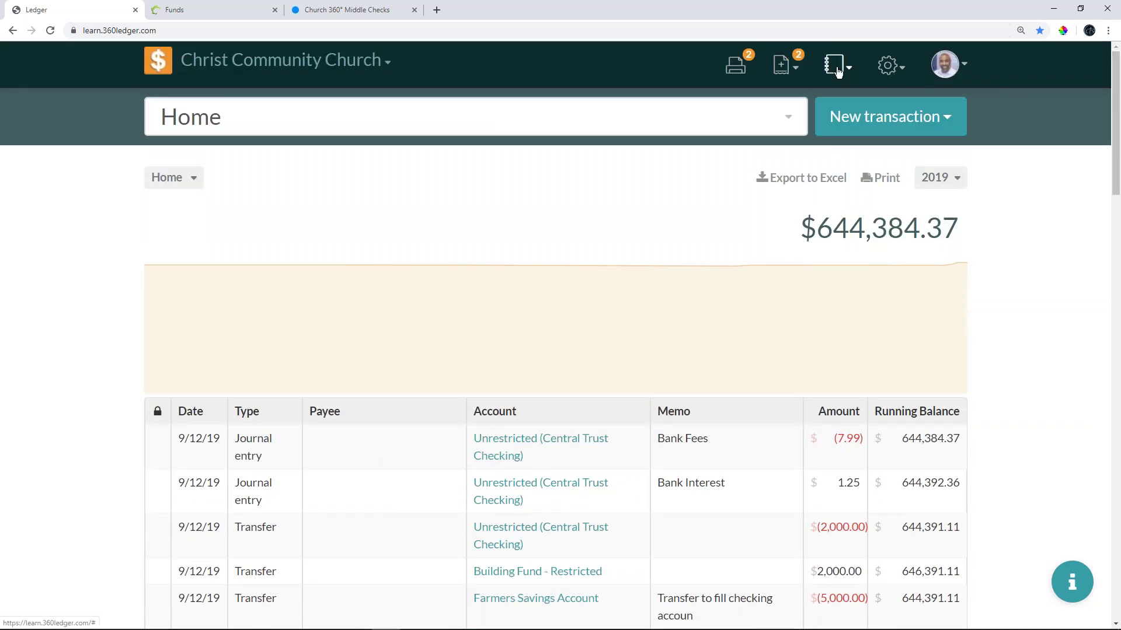
pyautogui.click(837, 71)
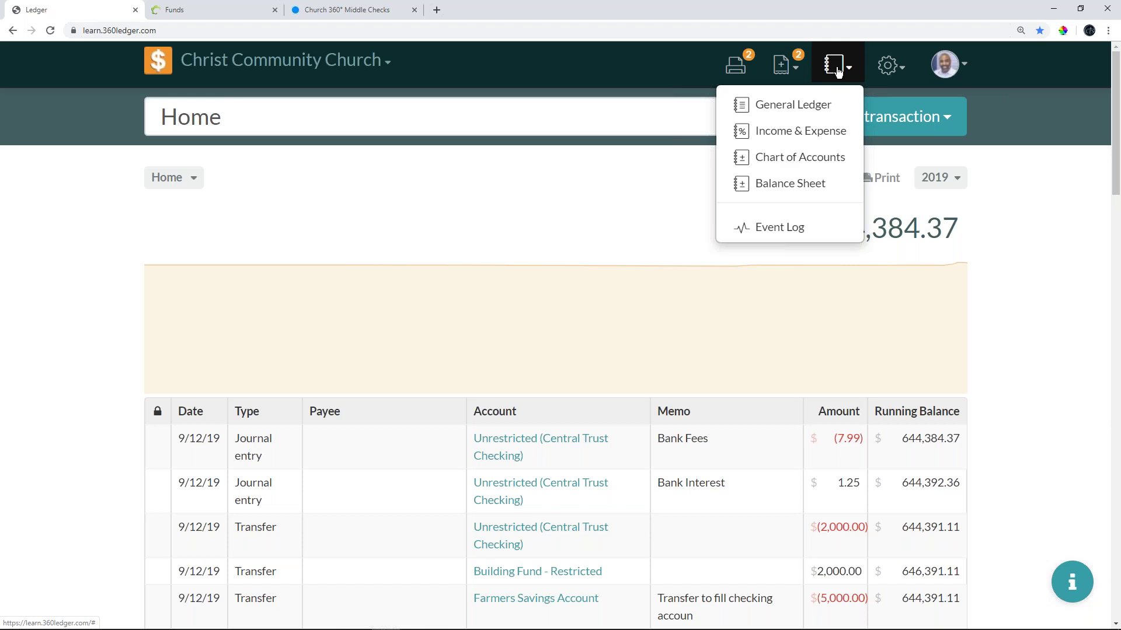
# Step: Open the General Ledger report and try switching its date range to year 2018
pyautogui.click(808, 104)
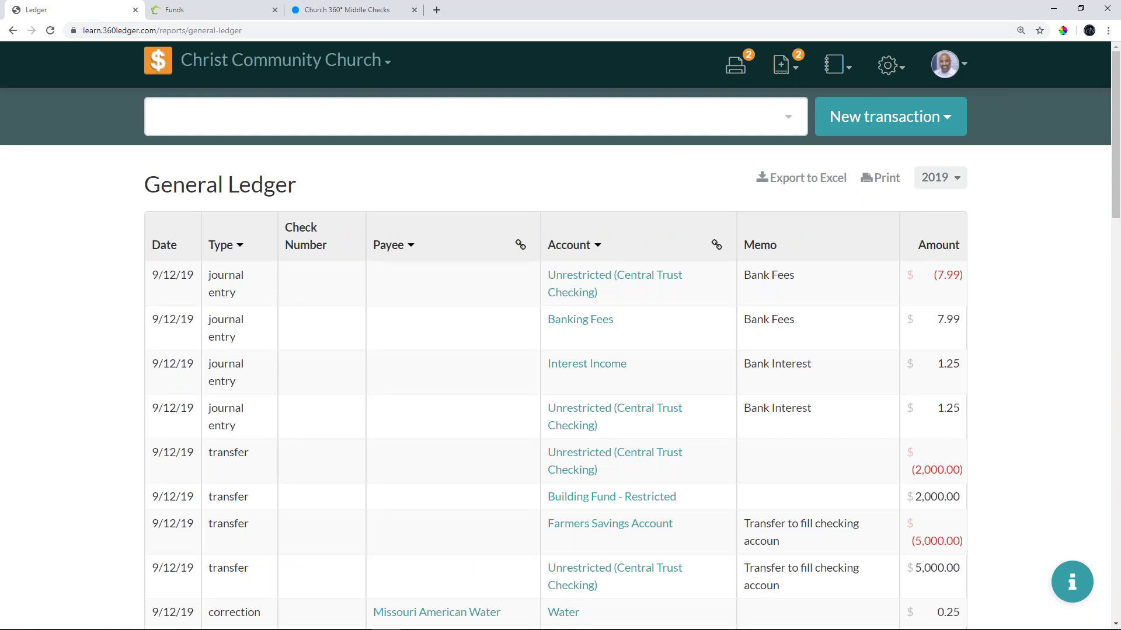
pyautogui.click(835, 64)
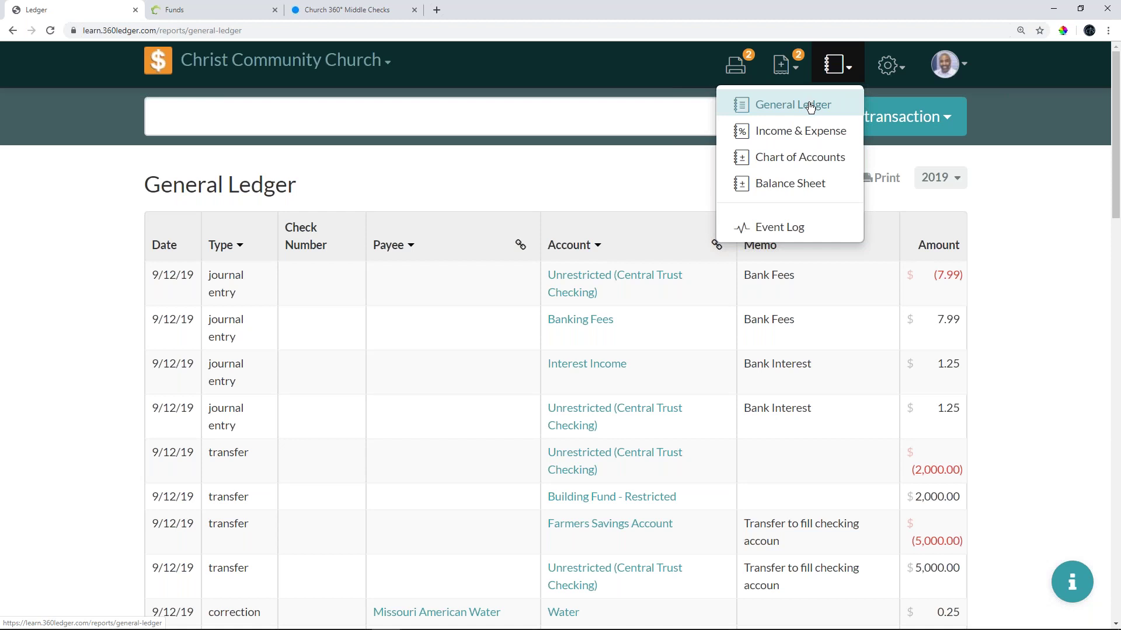
pyautogui.click(1045, 222)
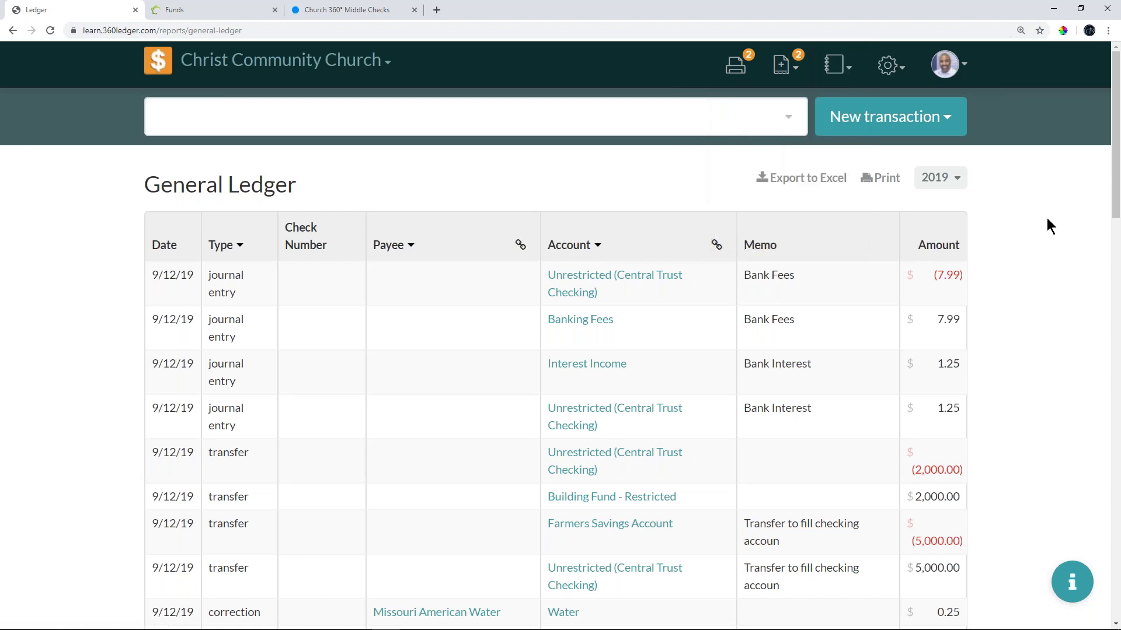
pyautogui.click(955, 184)
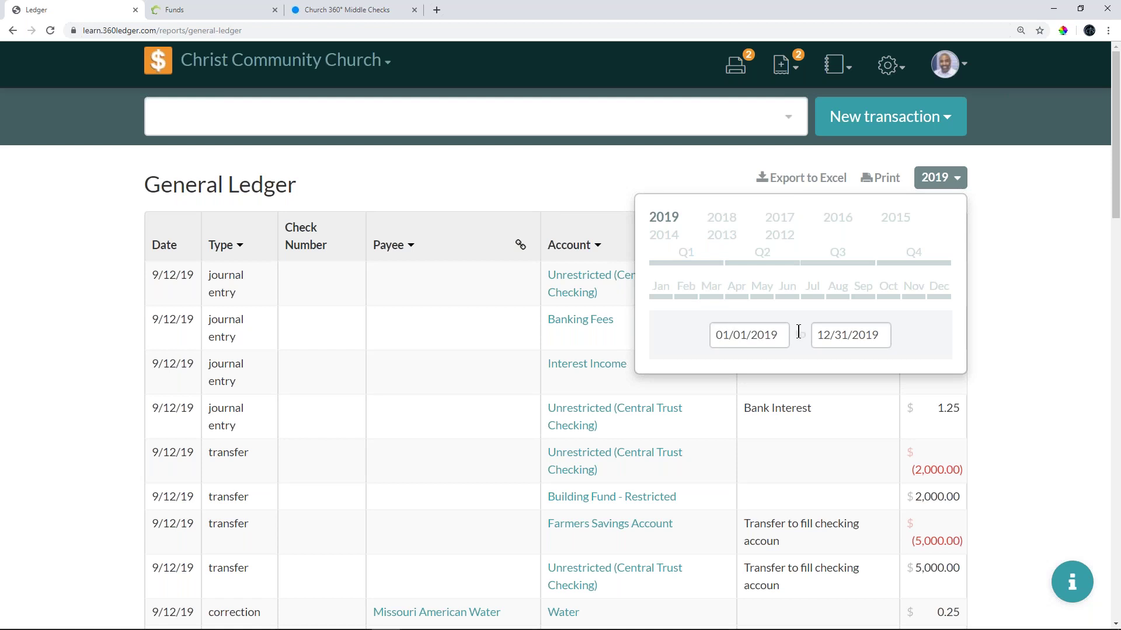
pyautogui.click(729, 223)
pyautogui.click(947, 178)
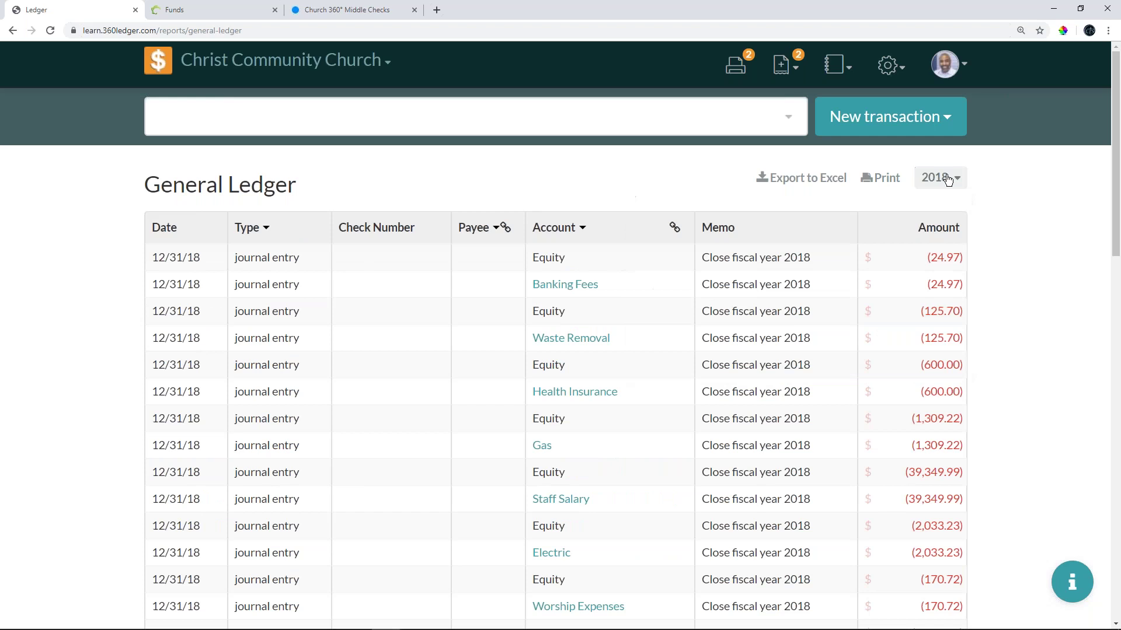
# Step: Set the General Ledger date range to September 2019
pyautogui.click(947, 179)
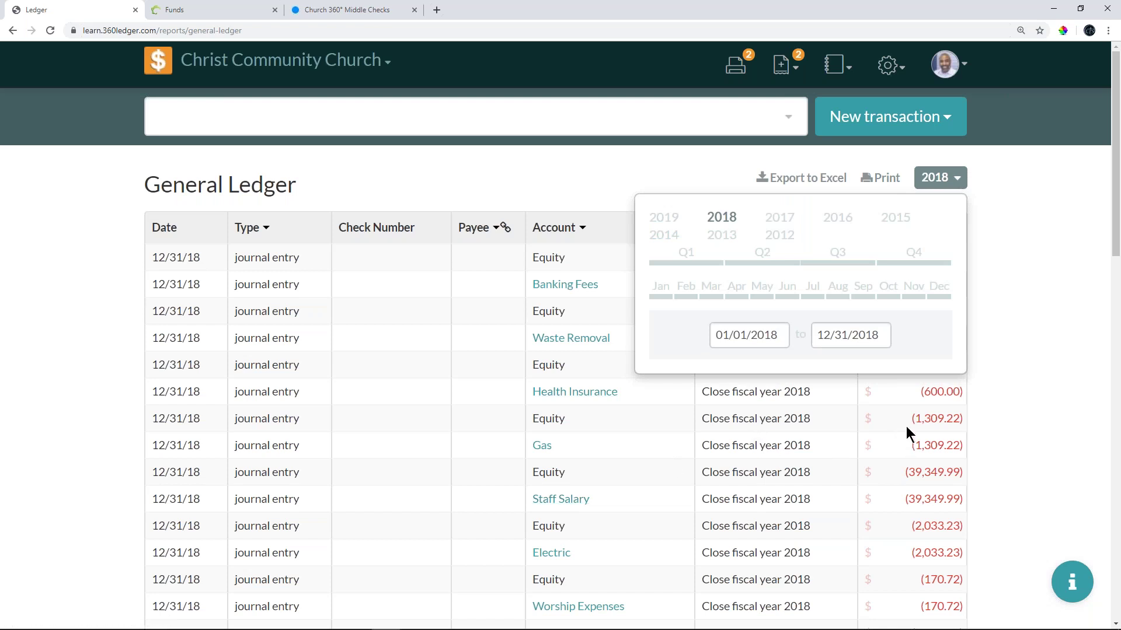
pyautogui.click(934, 180)
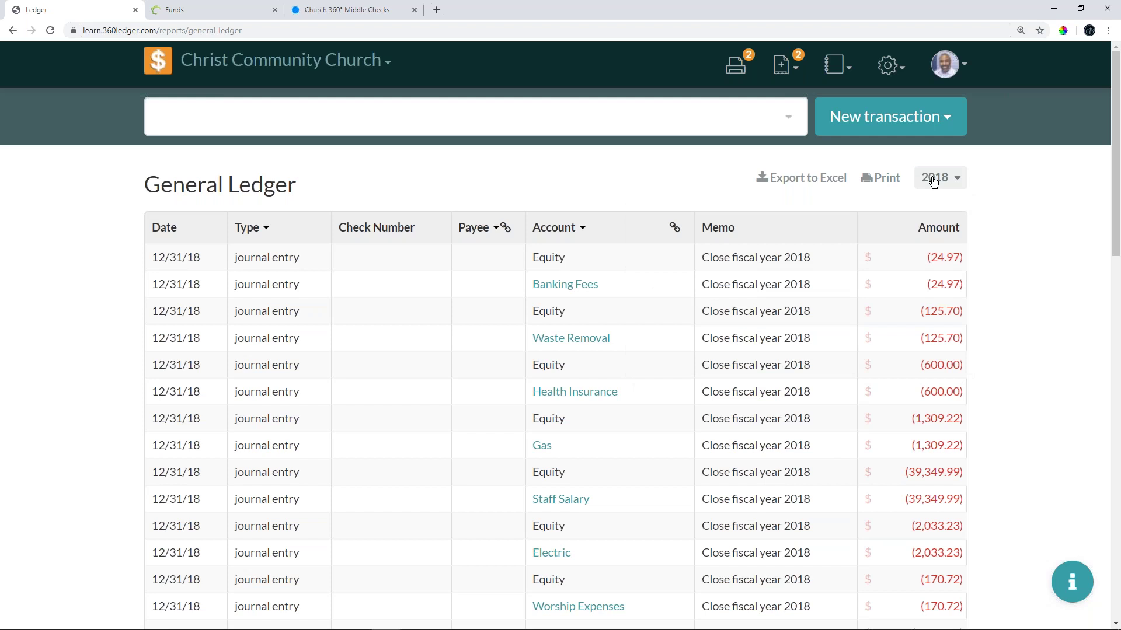
pyautogui.click(934, 181)
pyautogui.click(677, 221)
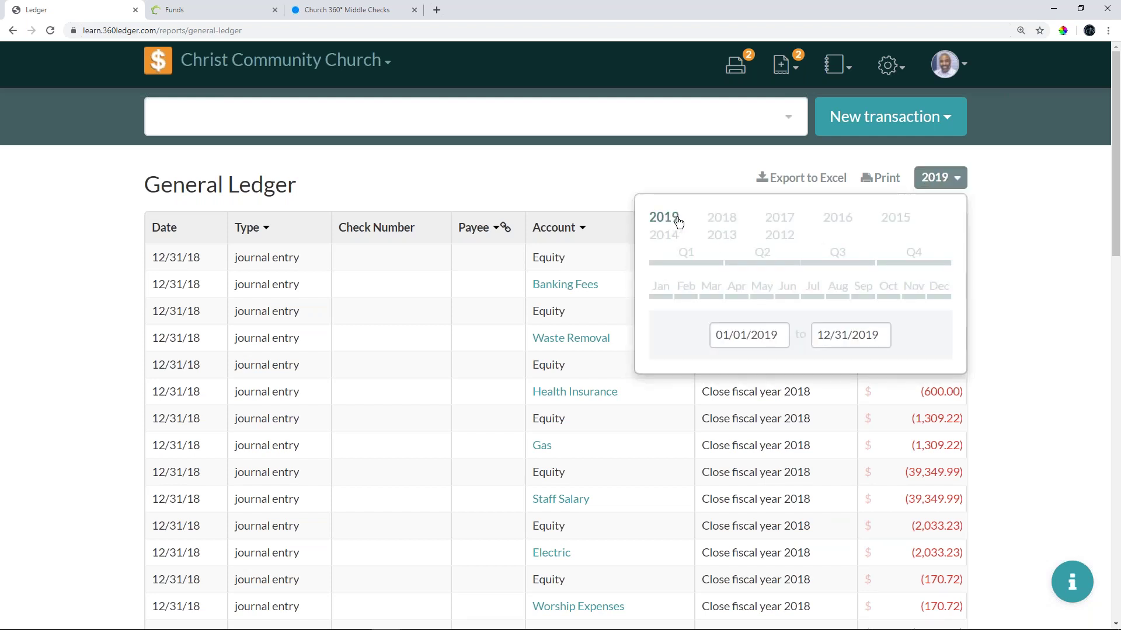
pyautogui.click(863, 290)
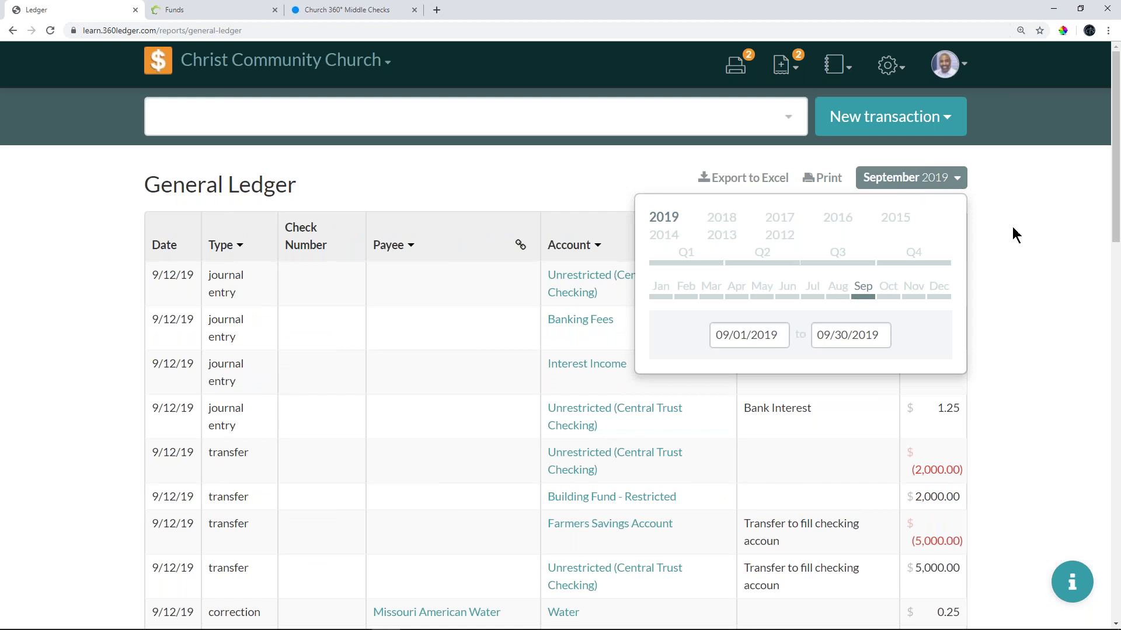
pyautogui.click(932, 181)
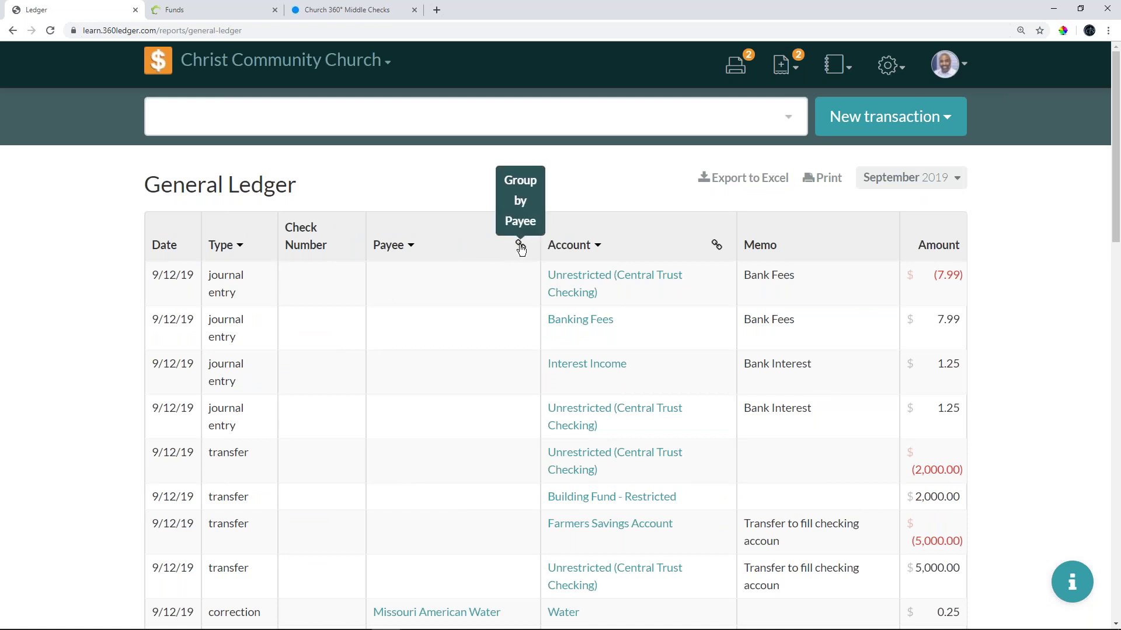
pyautogui.click(238, 247)
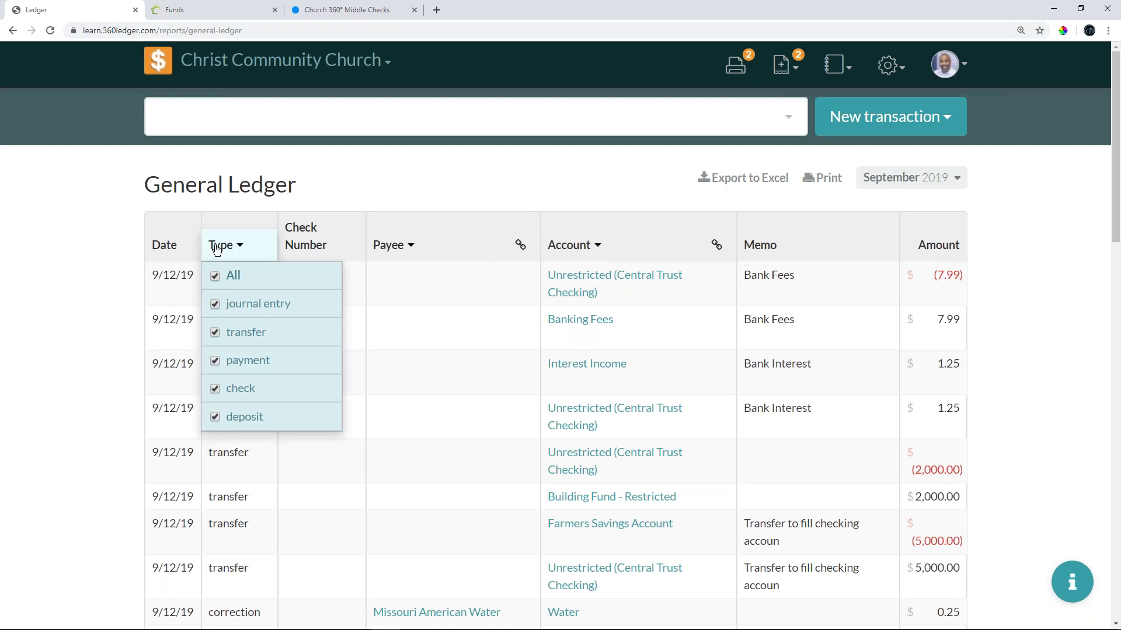
# Step: Filter the Type column to show only check transactions
pyautogui.click(215, 276)
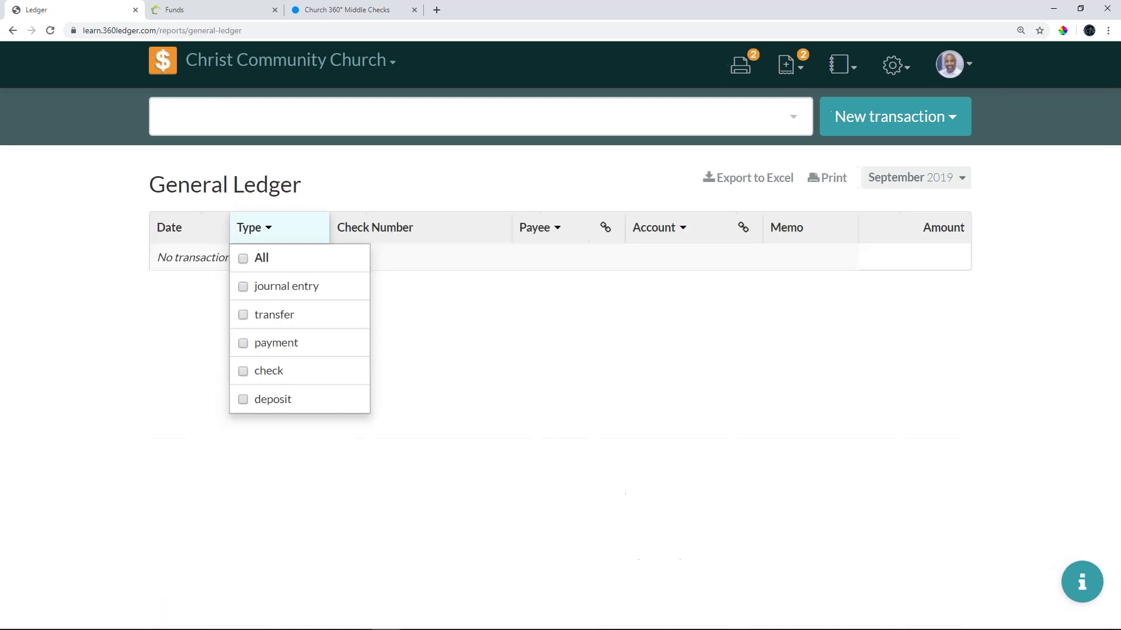
pyautogui.click(245, 376)
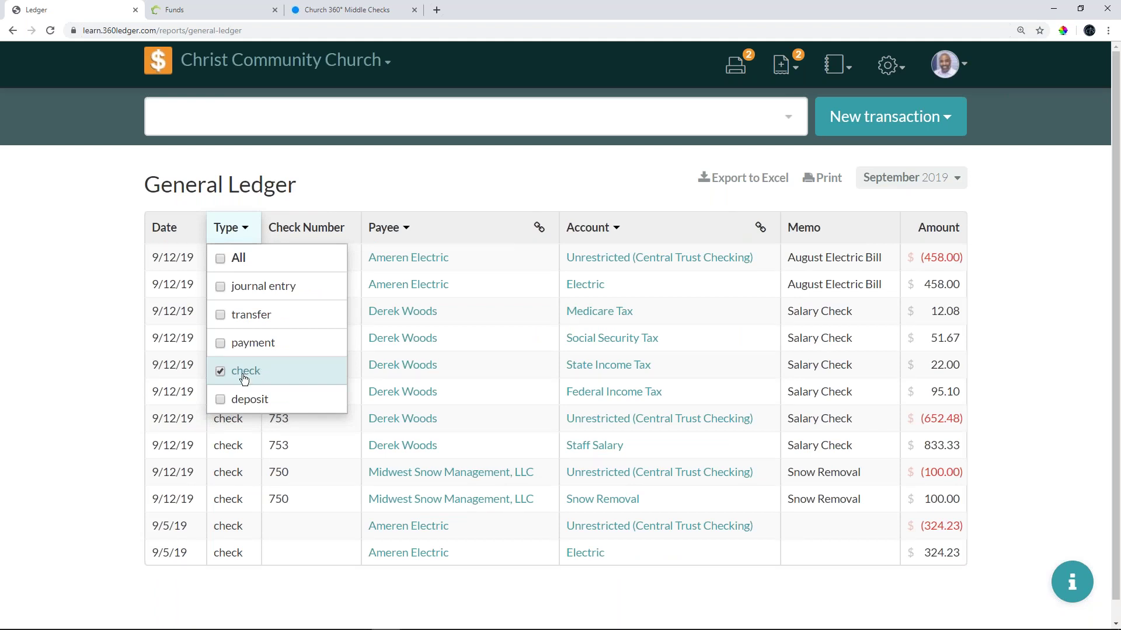
pyautogui.click(248, 229)
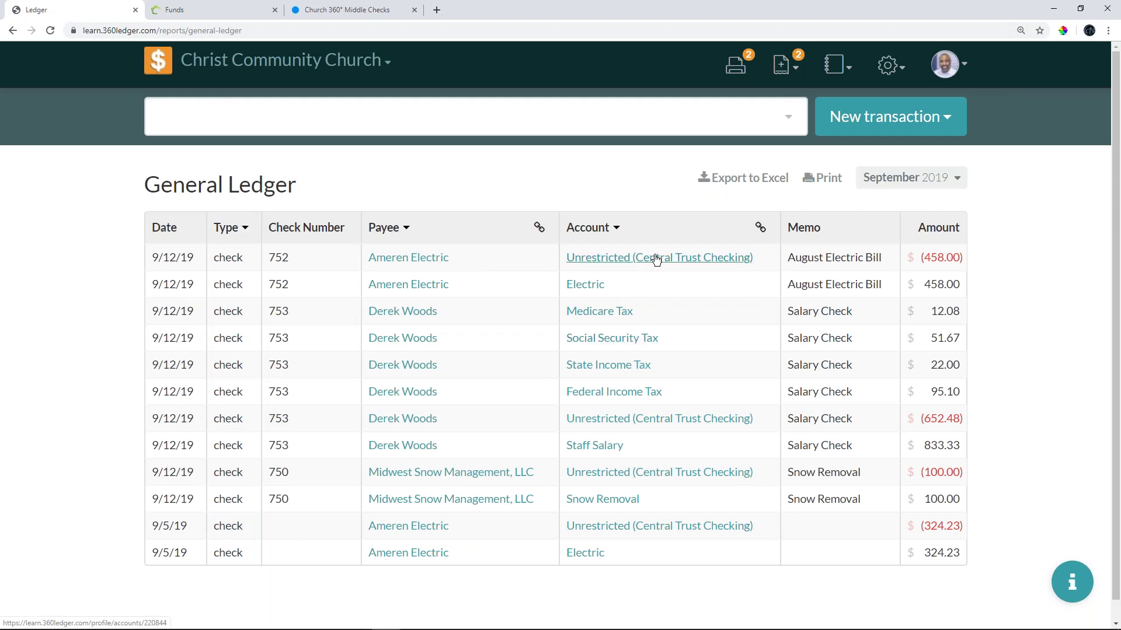
# Step: Filter the Account column to only Unrestricted (Central Trust Checking), leaving four checks
pyautogui.click(612, 229)
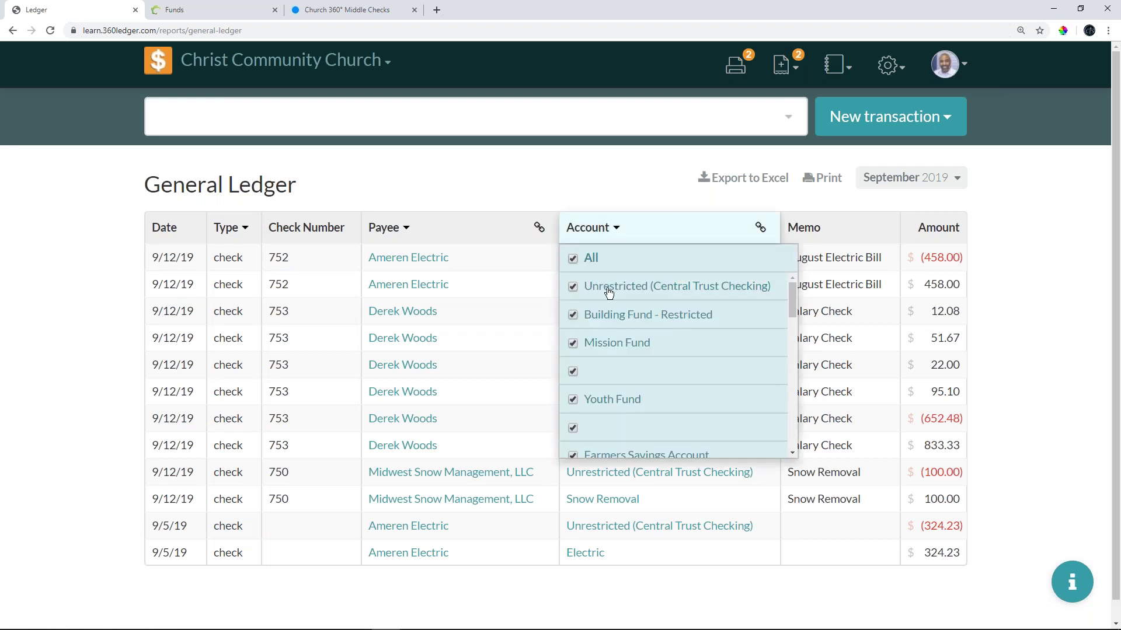
pyautogui.click(573, 264)
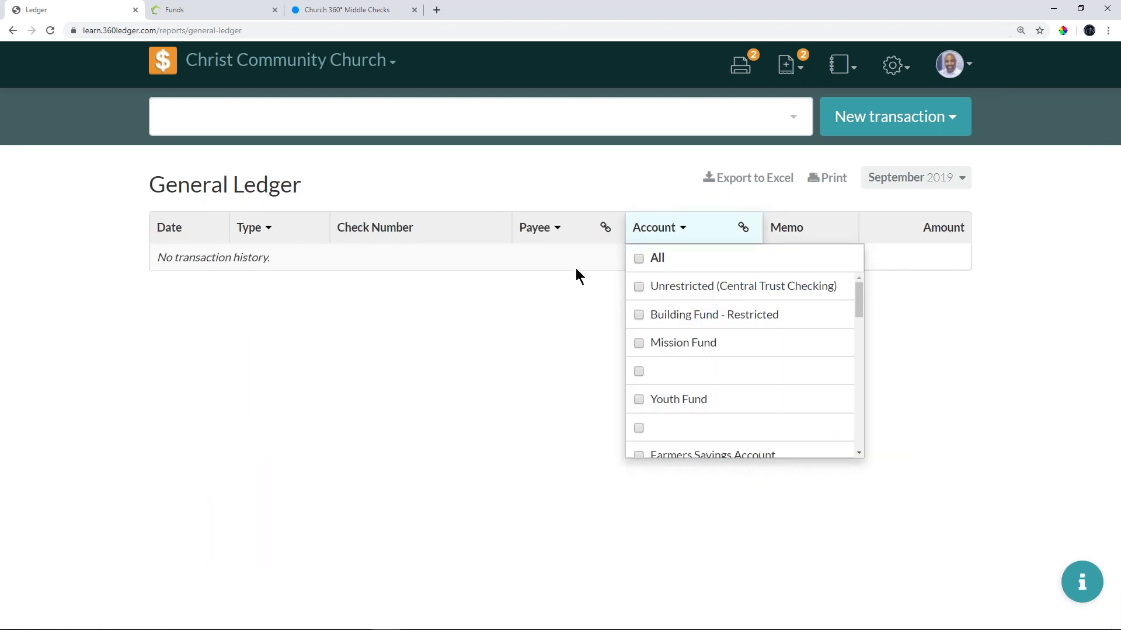
pyautogui.click(639, 287)
pyautogui.scroll(-5, 627, 376)
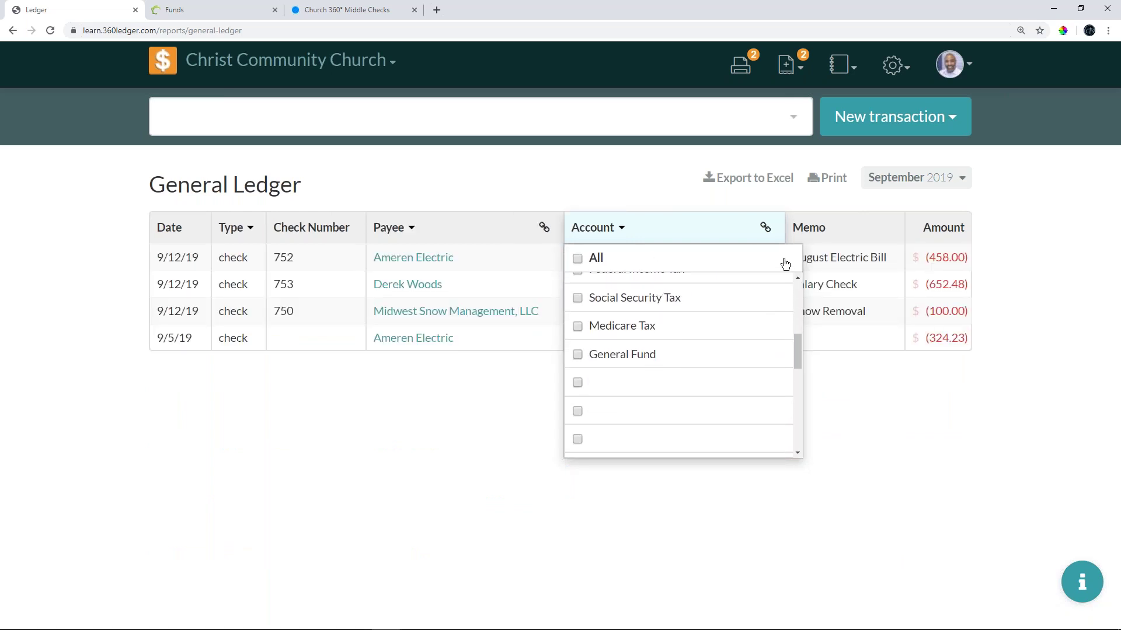
pyautogui.click(605, 186)
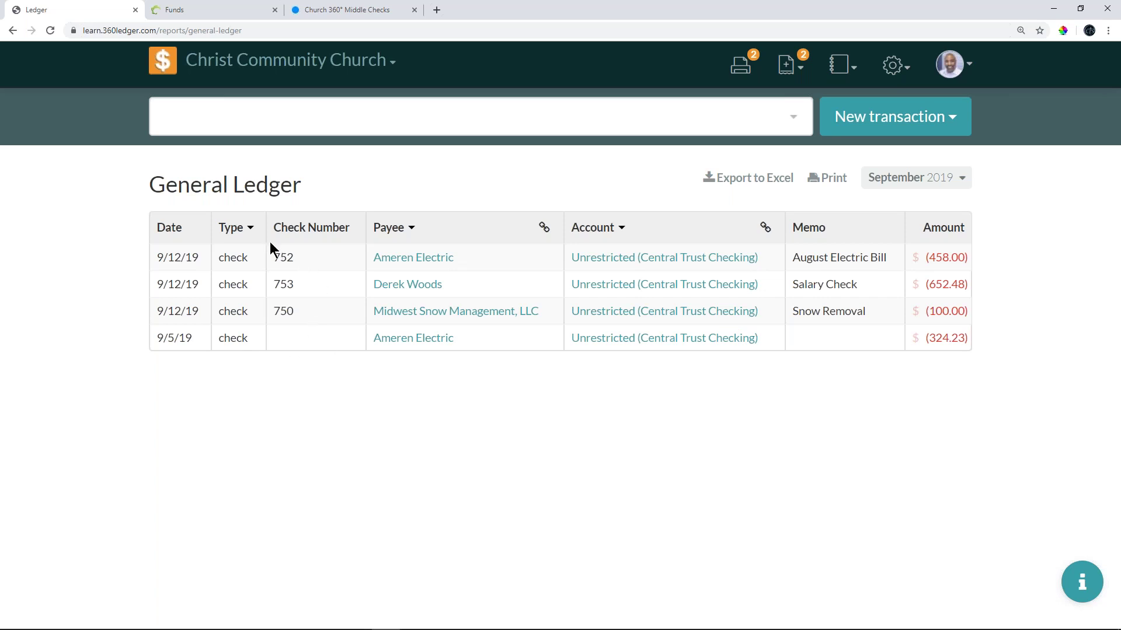
pyautogui.click(250, 230)
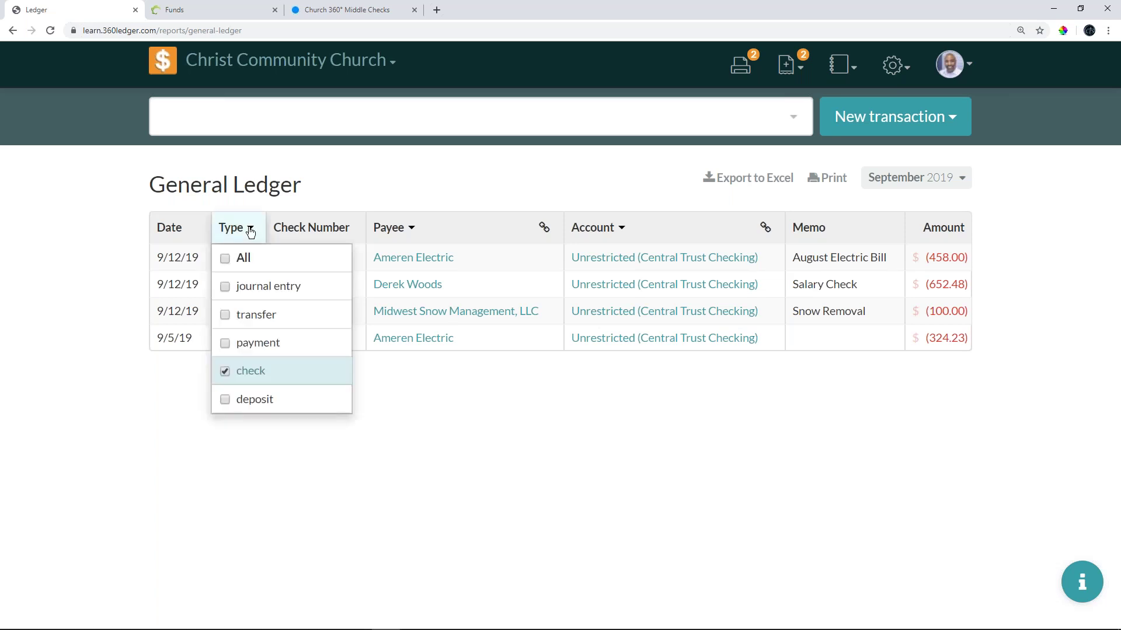
pyautogui.click(227, 259)
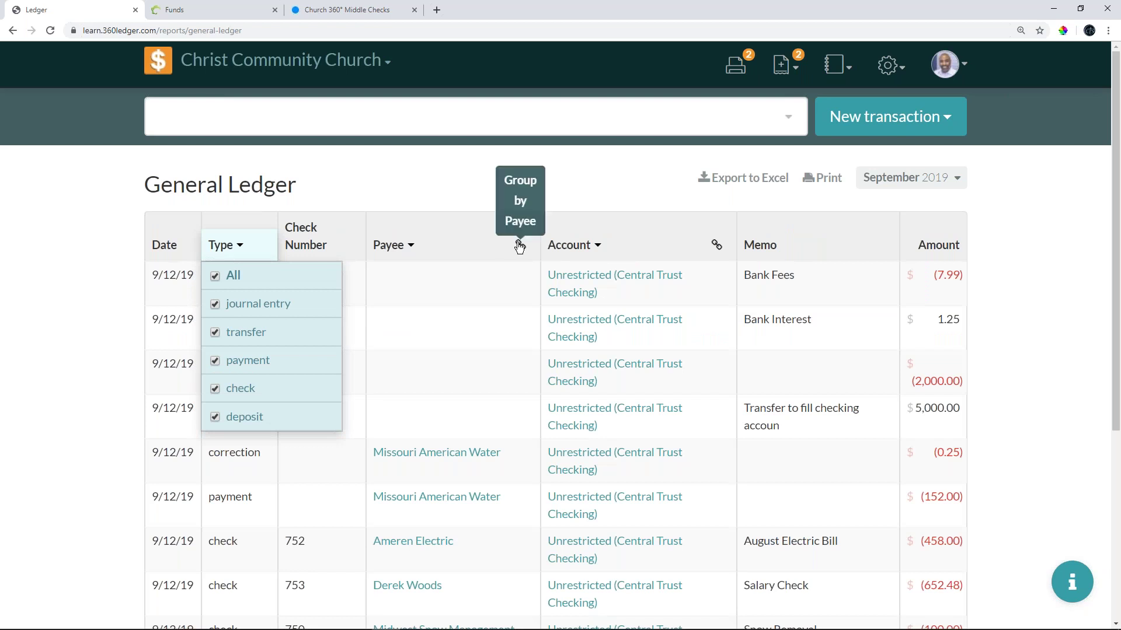
pyautogui.click(467, 224)
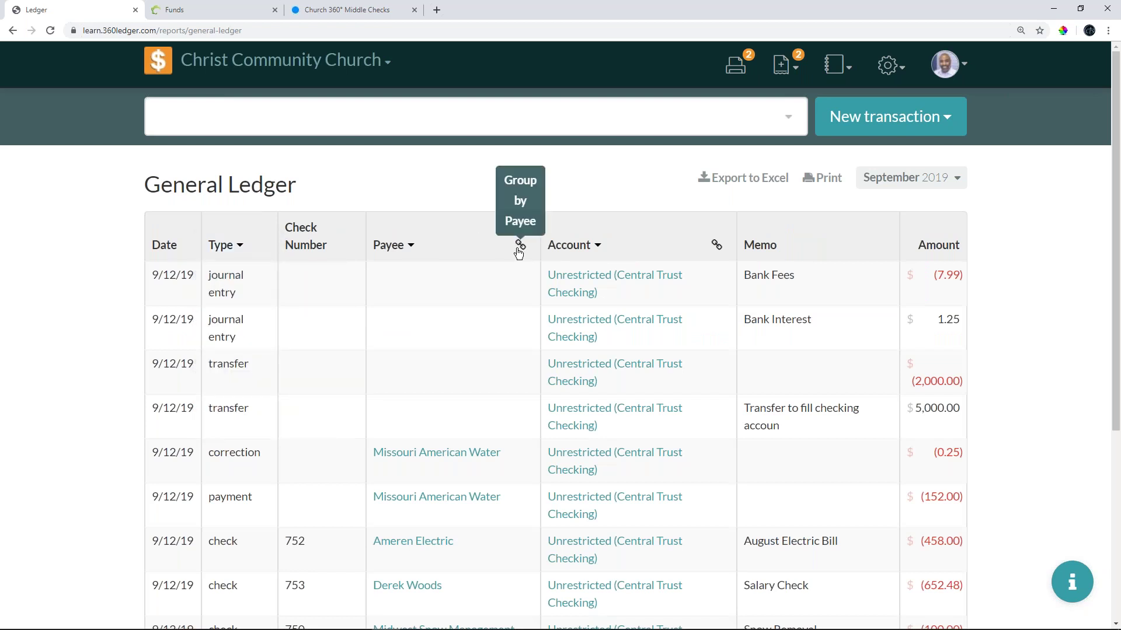
pyautogui.click(519, 247)
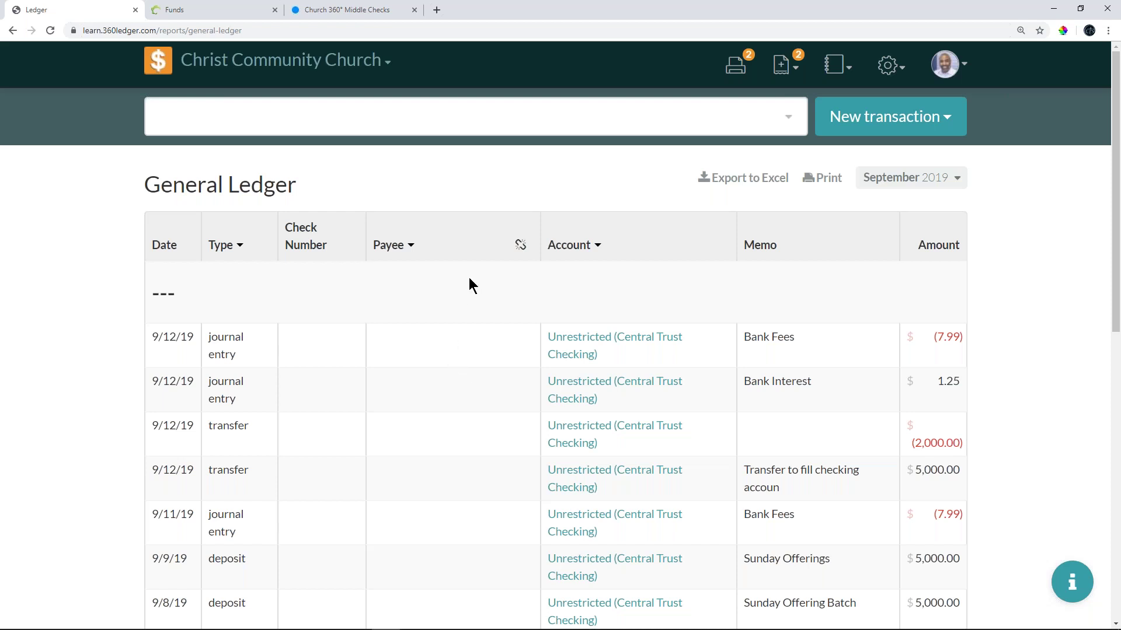
pyautogui.scroll(-9, 471, 486)
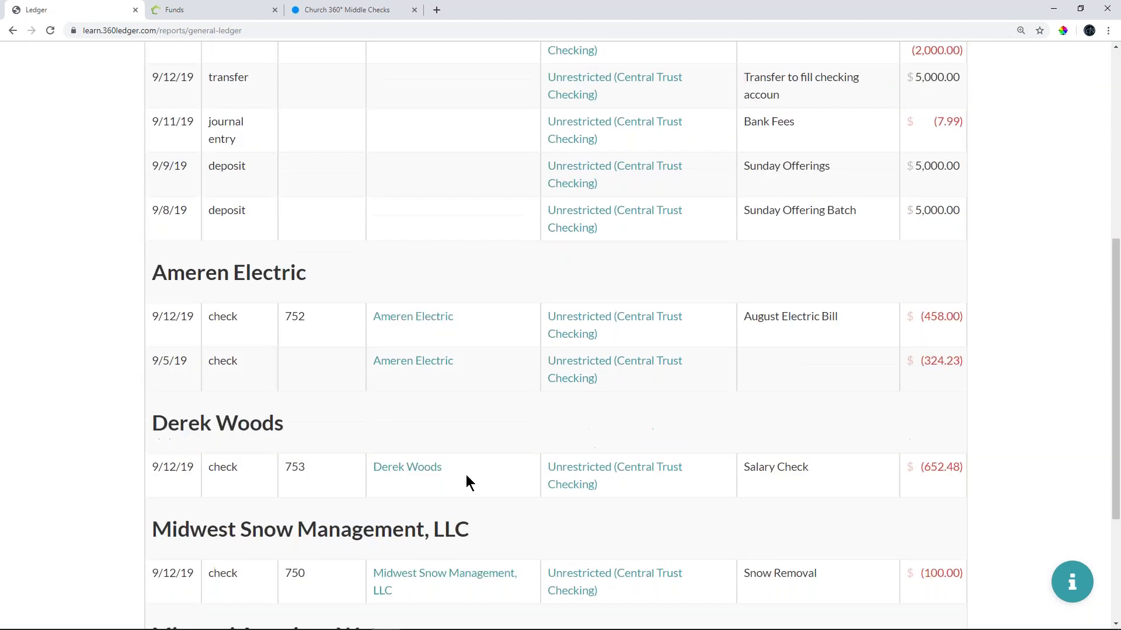
pyautogui.scroll(5, 471, 446)
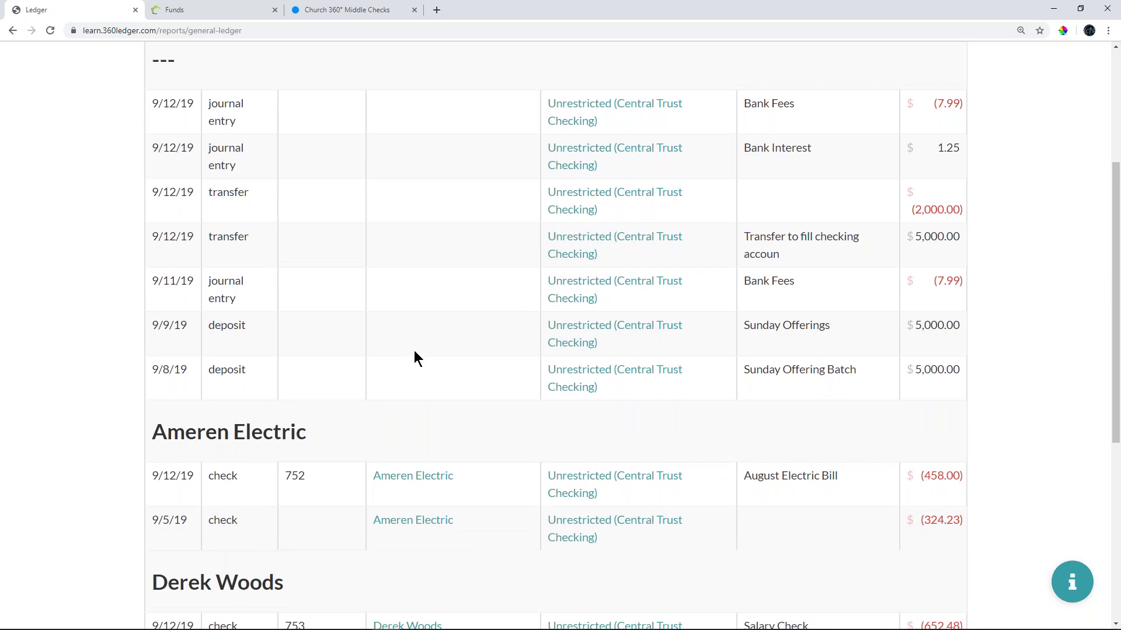
pyautogui.scroll(-2, 438, 333)
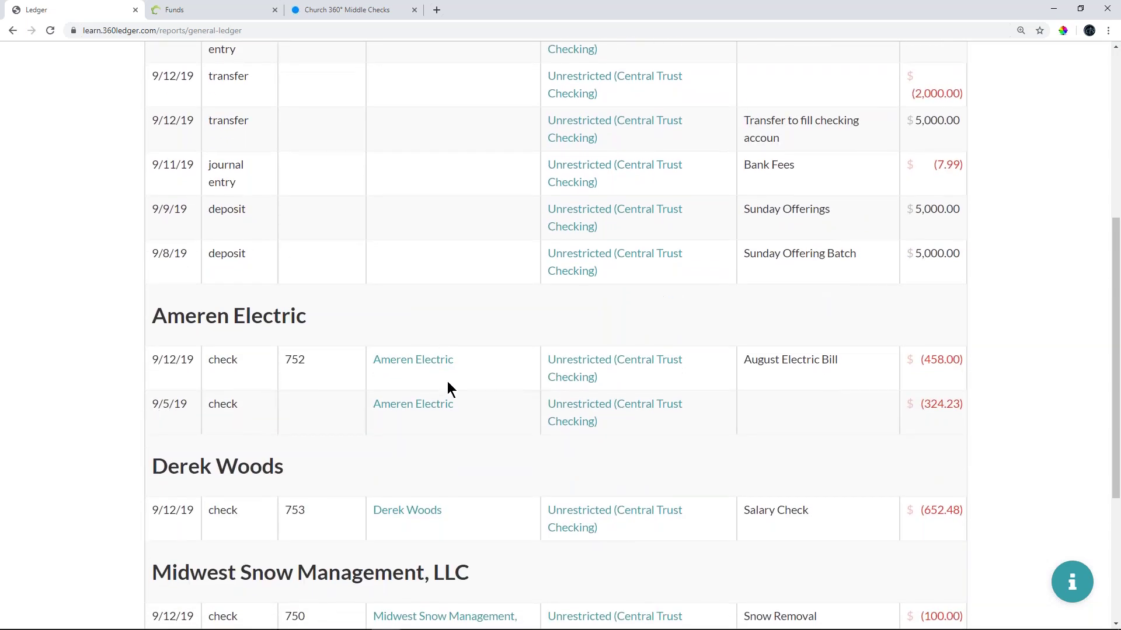
pyautogui.scroll(-4, 463, 395)
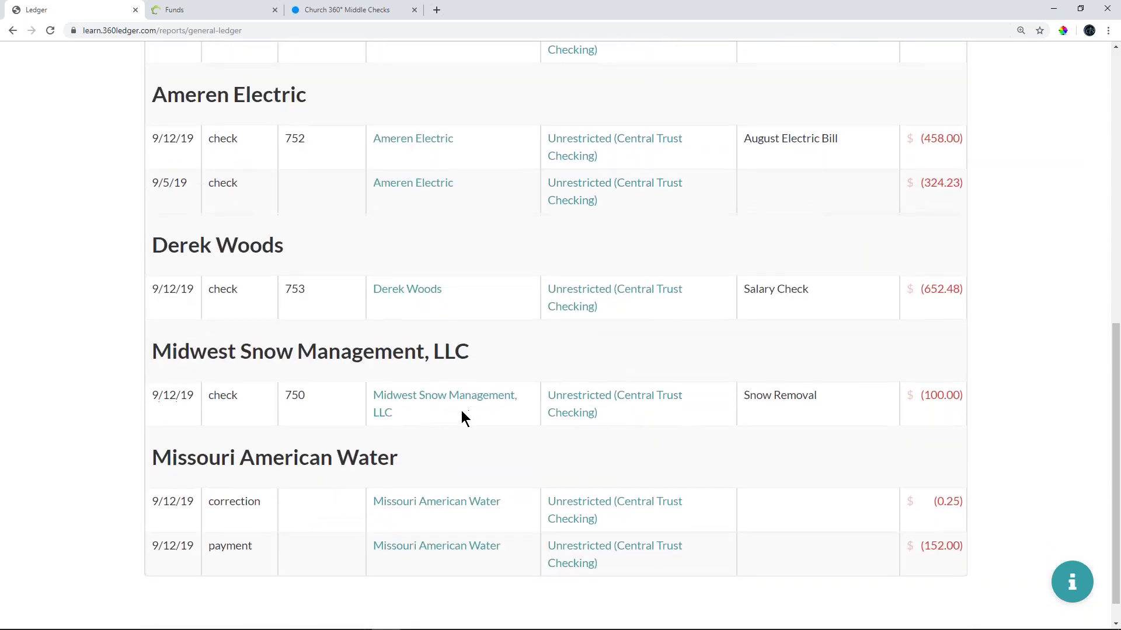
pyautogui.scroll(-1, 471, 417)
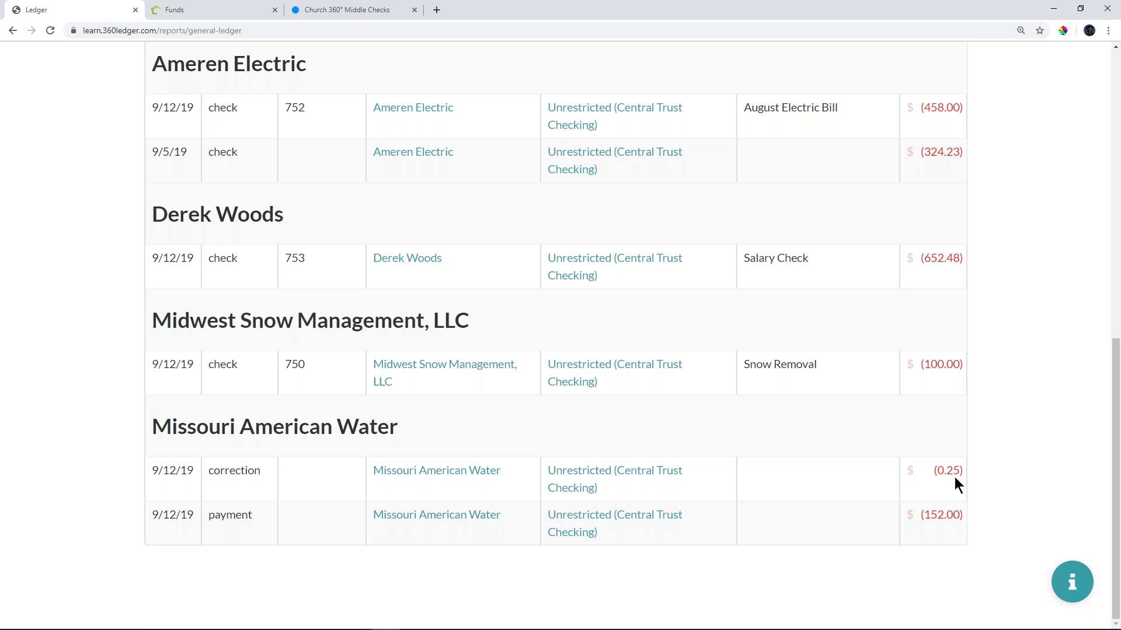
pyautogui.scroll(8, 841, 491)
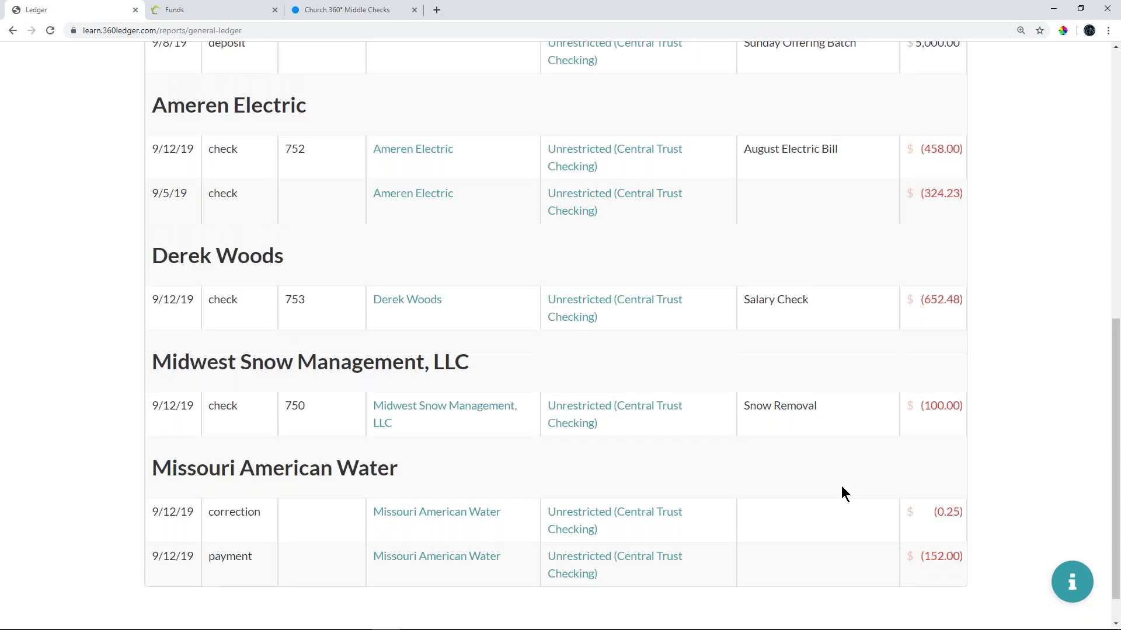
pyautogui.scroll(1, 842, 489)
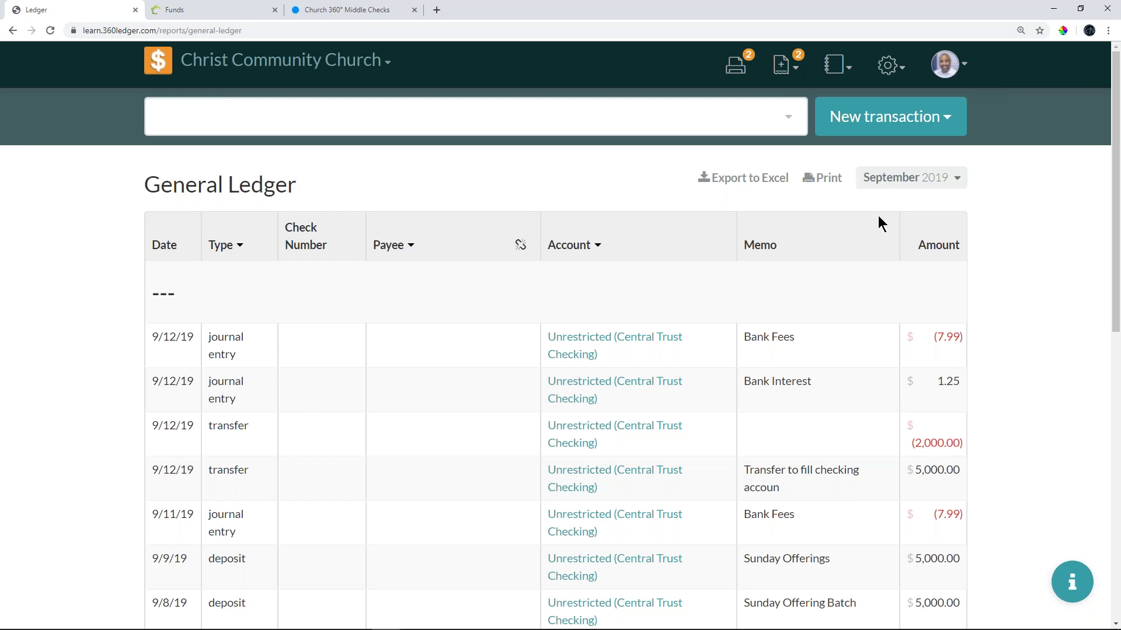
pyautogui.click(825, 184)
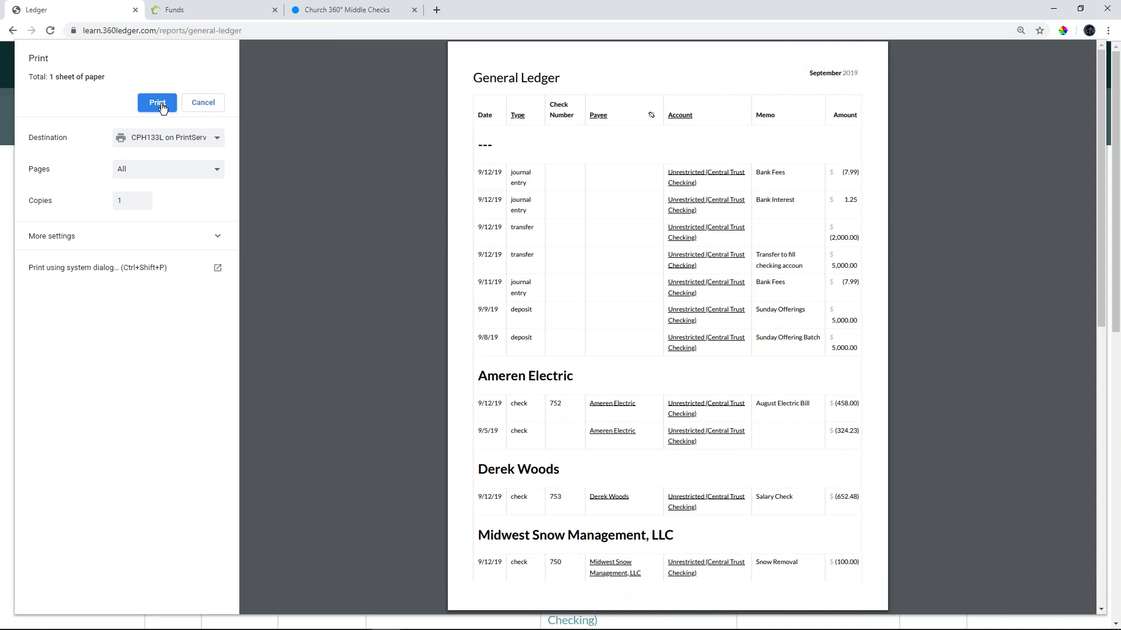
pyautogui.click(203, 105)
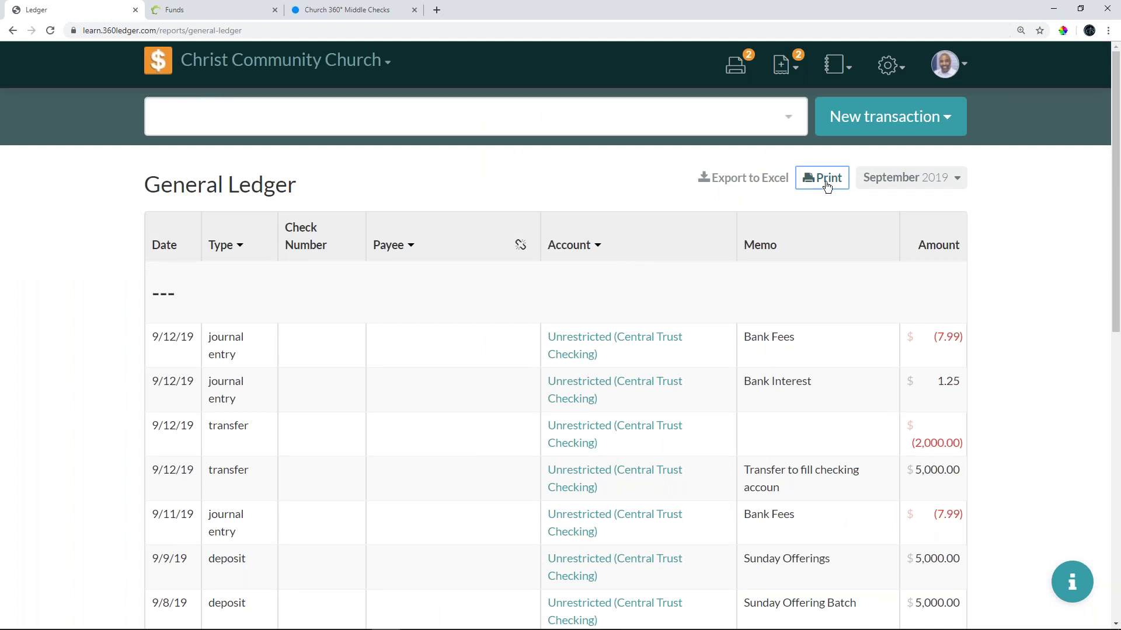
# Step: Export the September General Ledger to Excel and open general-ledger (6).xlsx
pyautogui.click(775, 186)
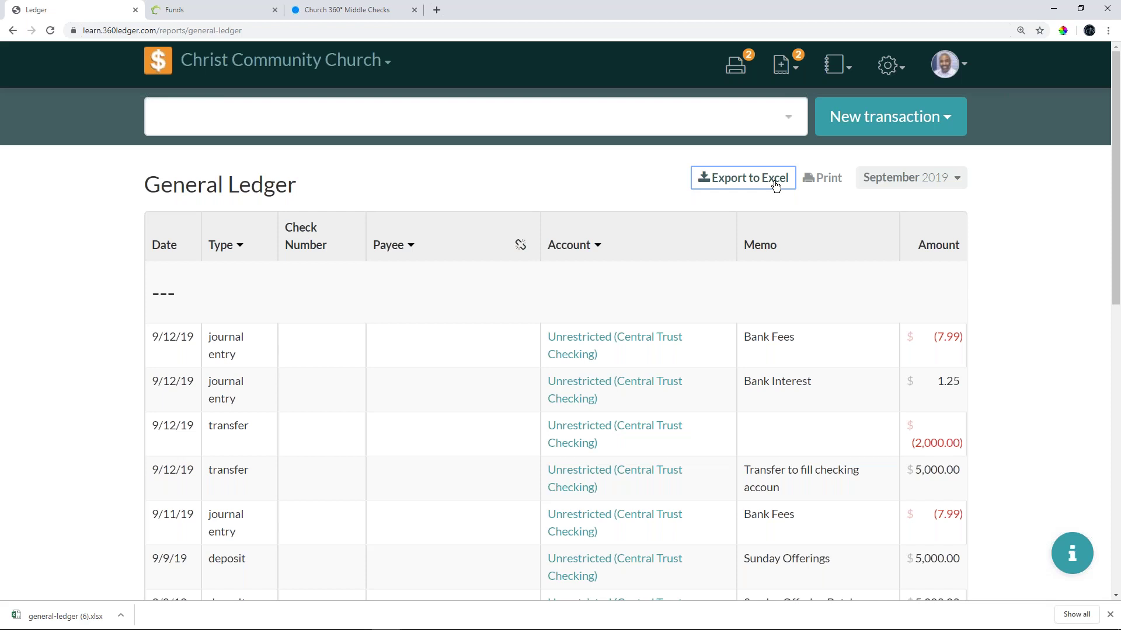
pyautogui.click(64, 616)
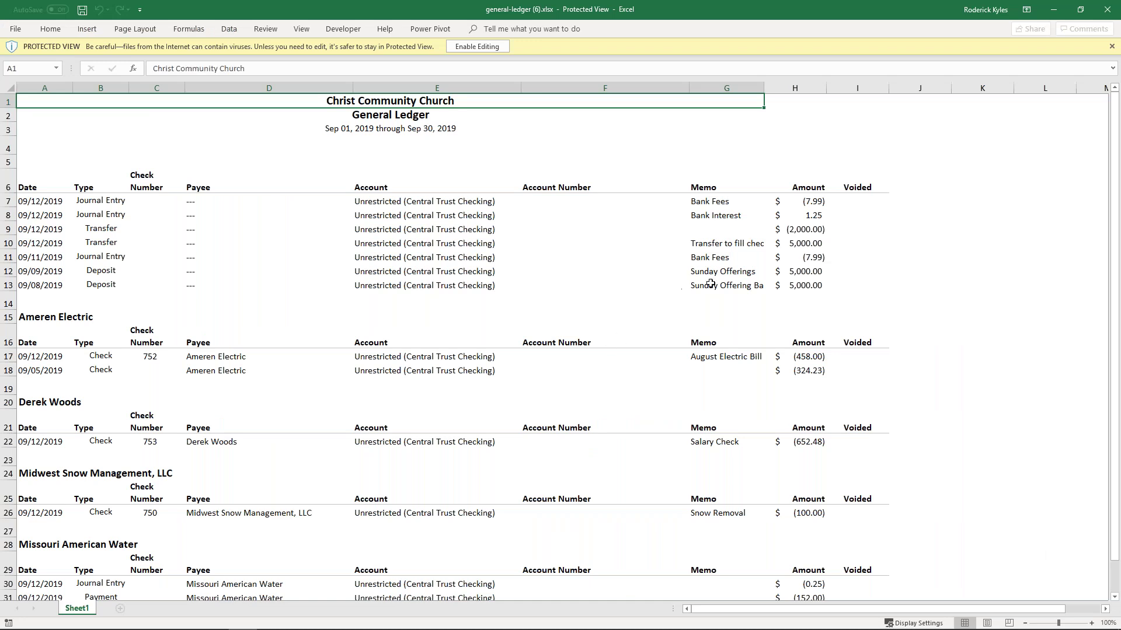
# Step: Enable editing and enter a SUM of H7:H31 in H32, totalling $11,298.31
pyautogui.scroll(-1, 753, 280)
pyautogui.click(812, 572)
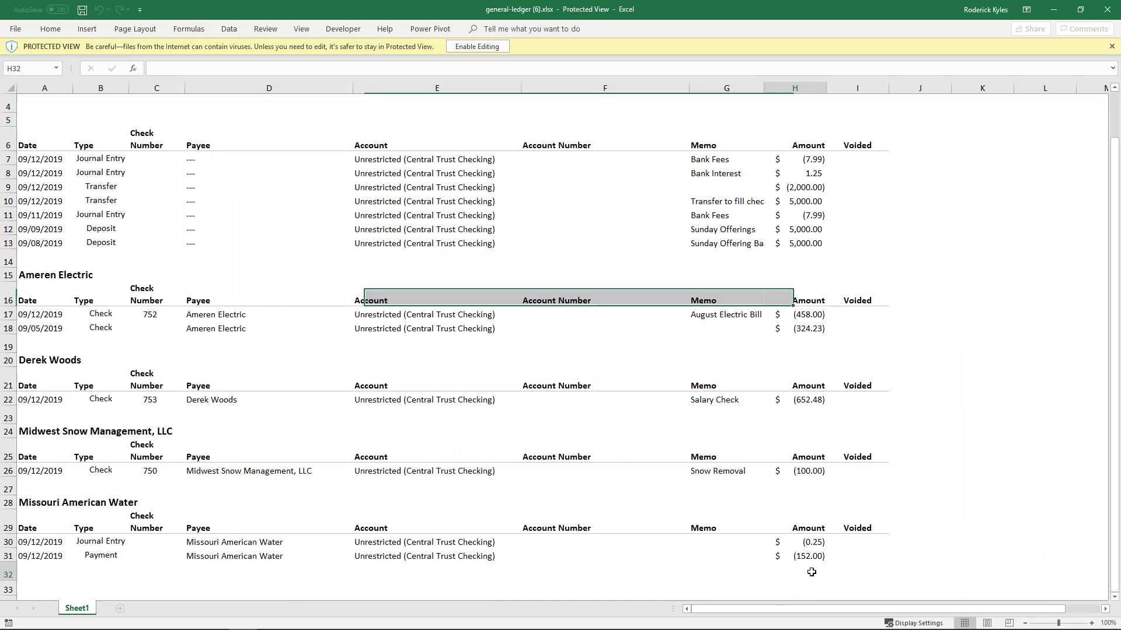
pyautogui.click(500, 46)
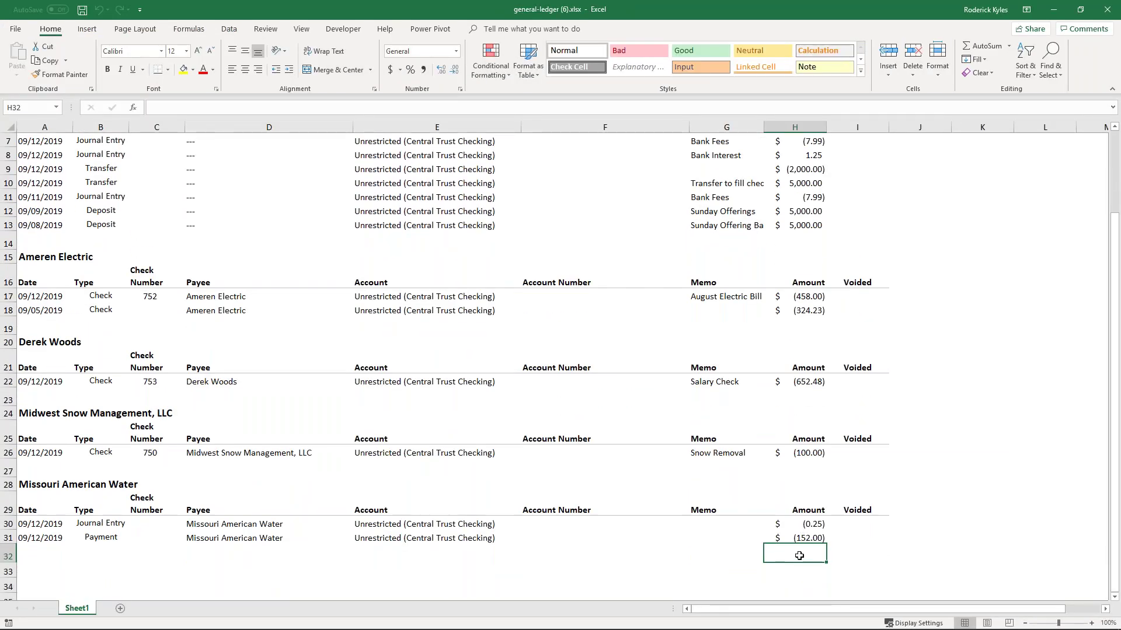
pyautogui.click(132, 111)
pyautogui.write('sum')
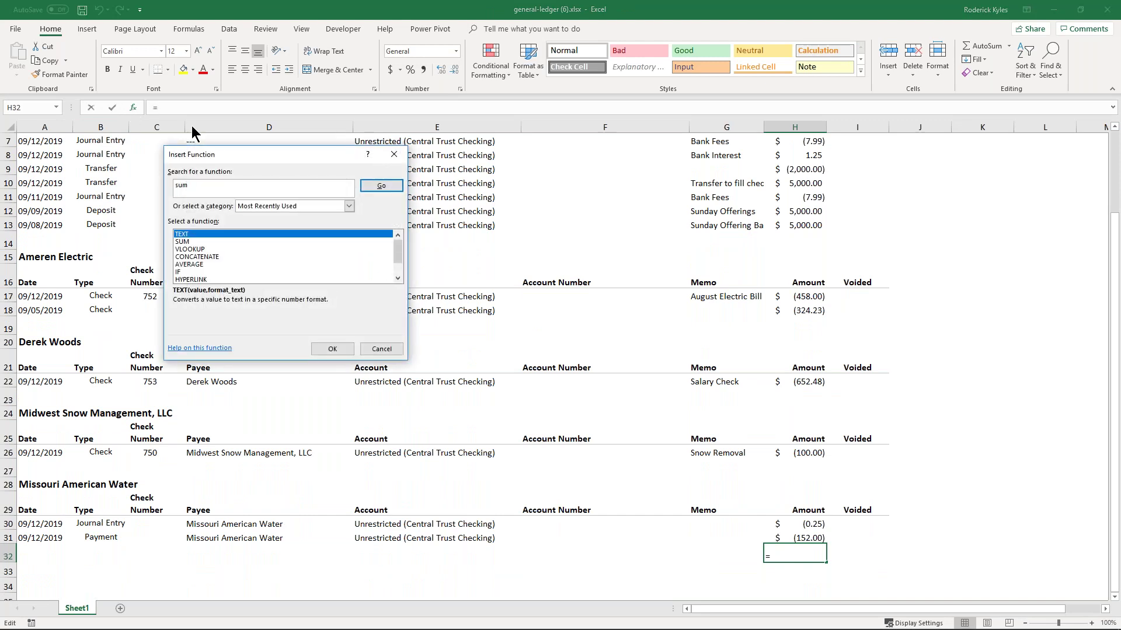
pyautogui.click(198, 242)
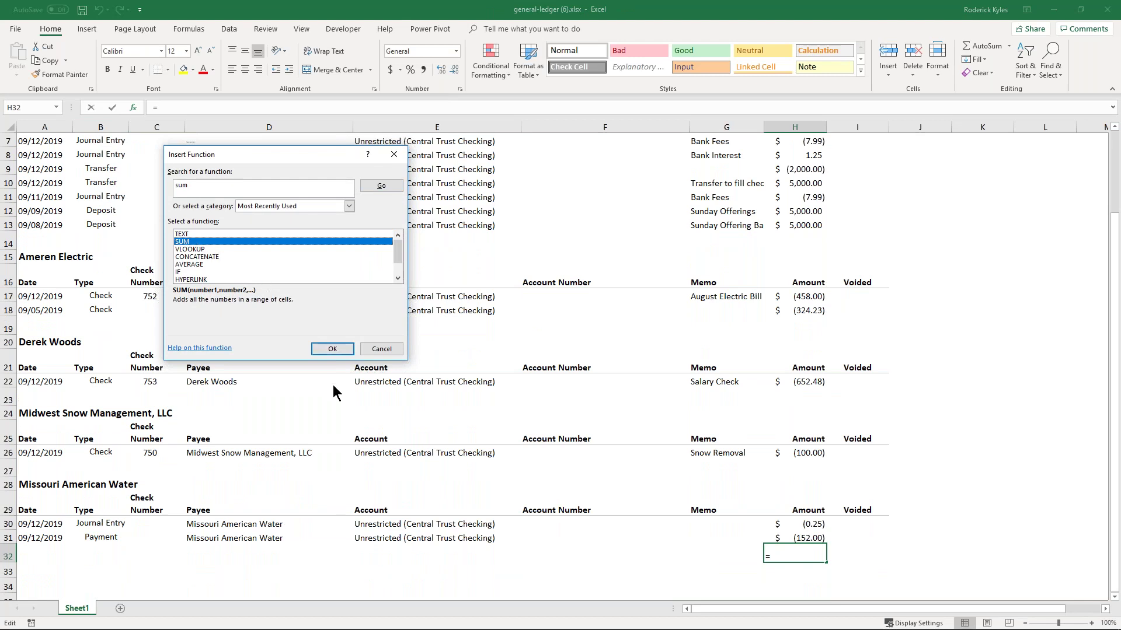
pyautogui.click(332, 349)
pyautogui.moveTo(795, 538); pyautogui.dragTo(804, 244)
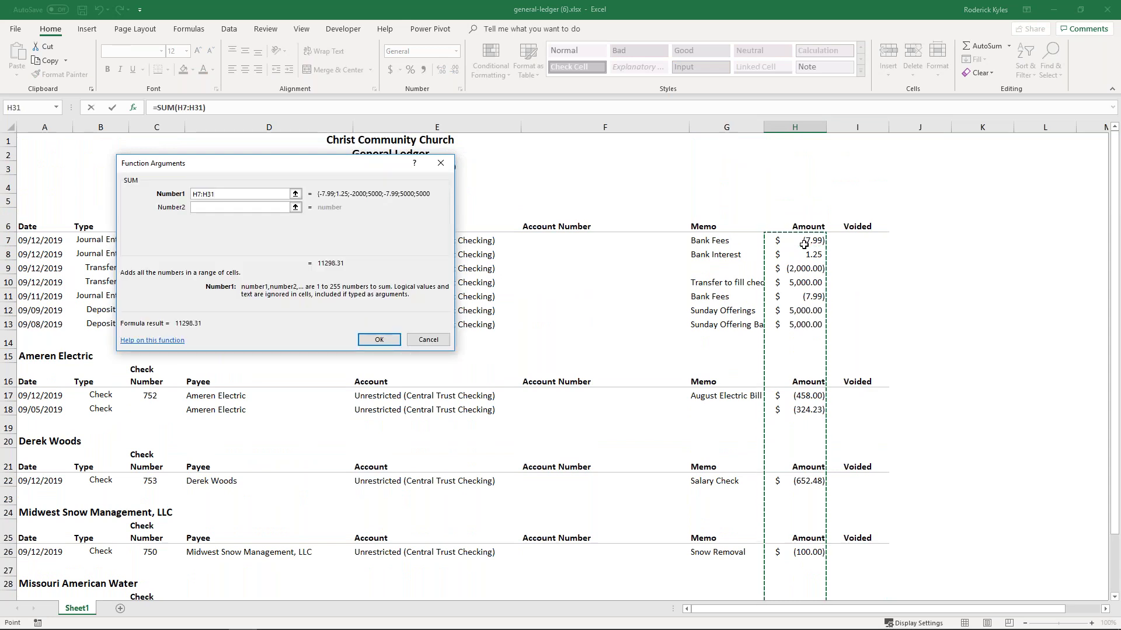
pyautogui.press('Return')
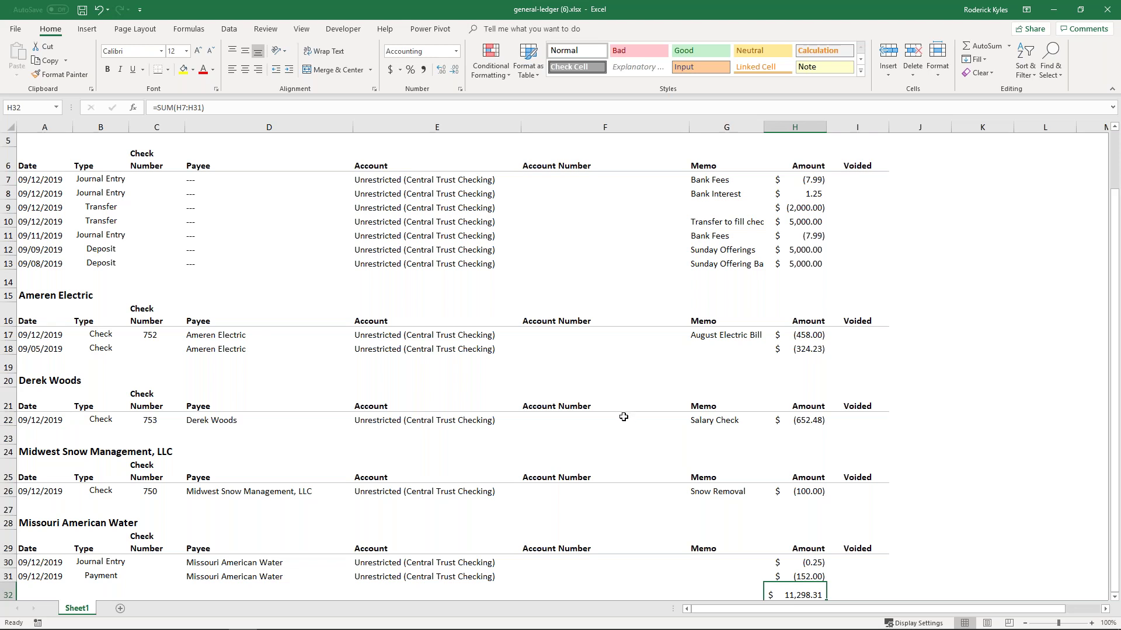
# Step: Close the Excel workbook without saving changes
pyautogui.scroll(2, 623, 417)
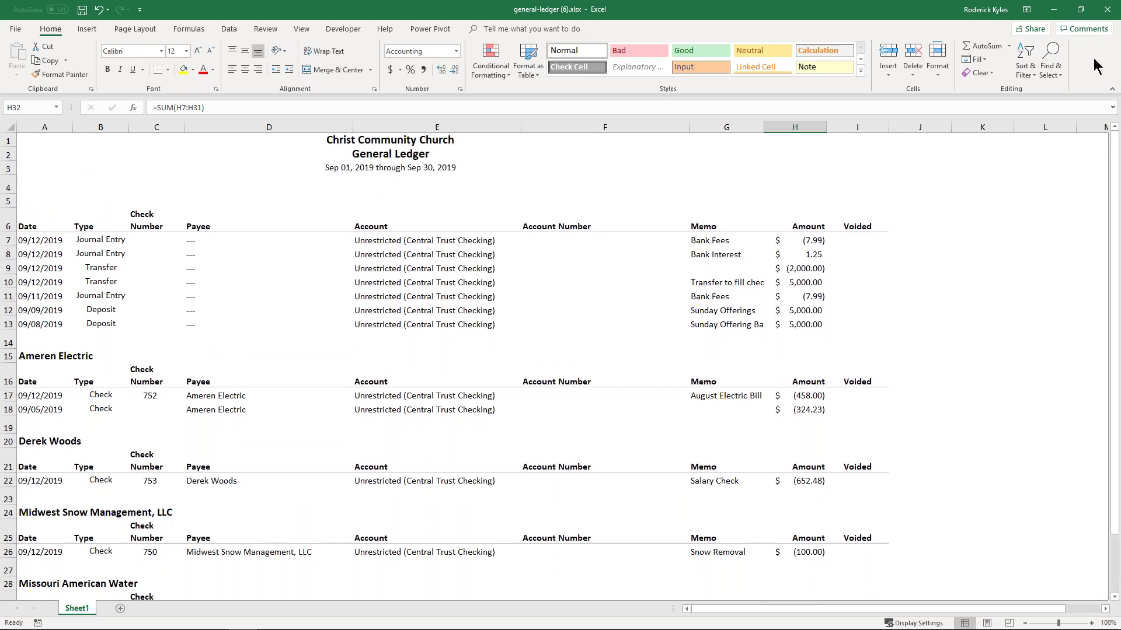
pyautogui.click(1107, 11)
pyautogui.click(547, 334)
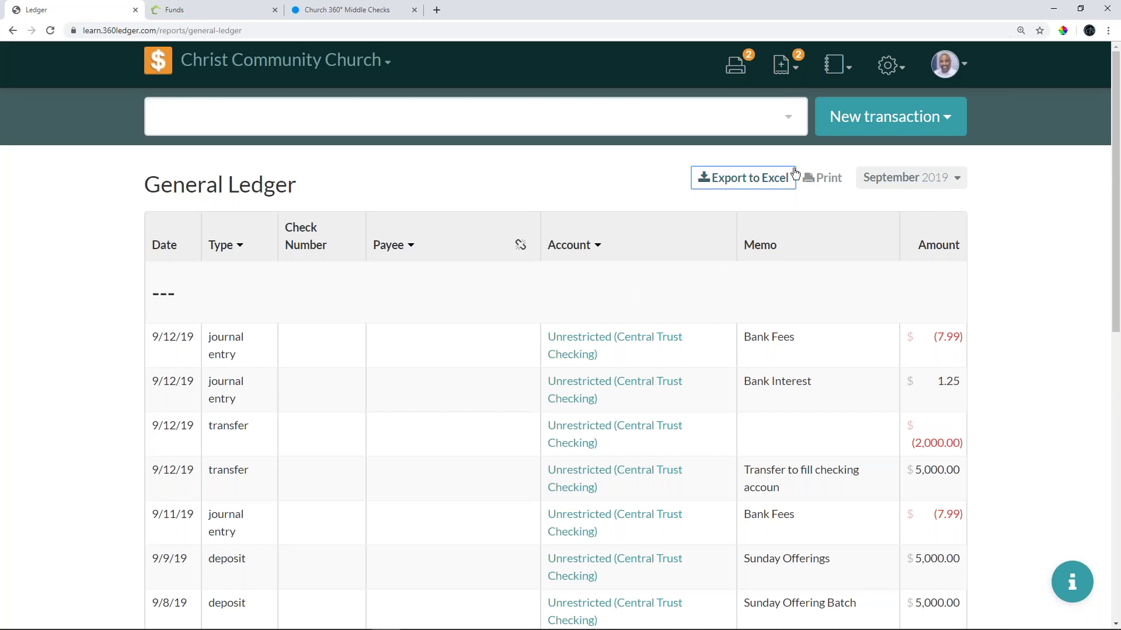
# Step: Open the September 2019 Income & Expense report and scroll through its figures
pyautogui.click(835, 64)
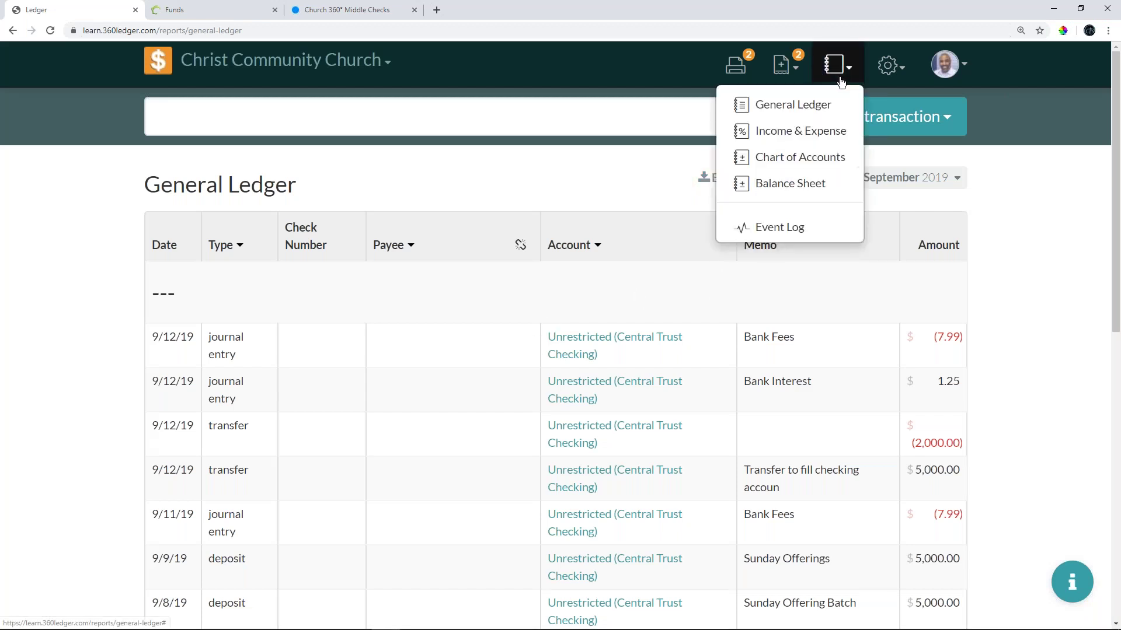
pyautogui.click(810, 132)
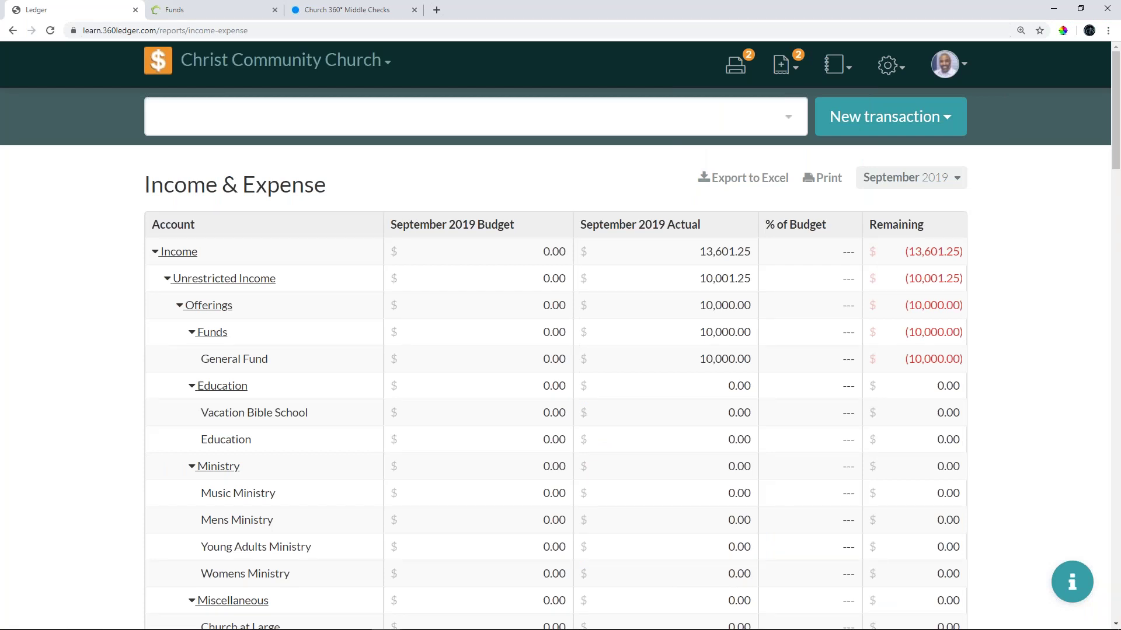
pyautogui.scroll(-3, 483, 376)
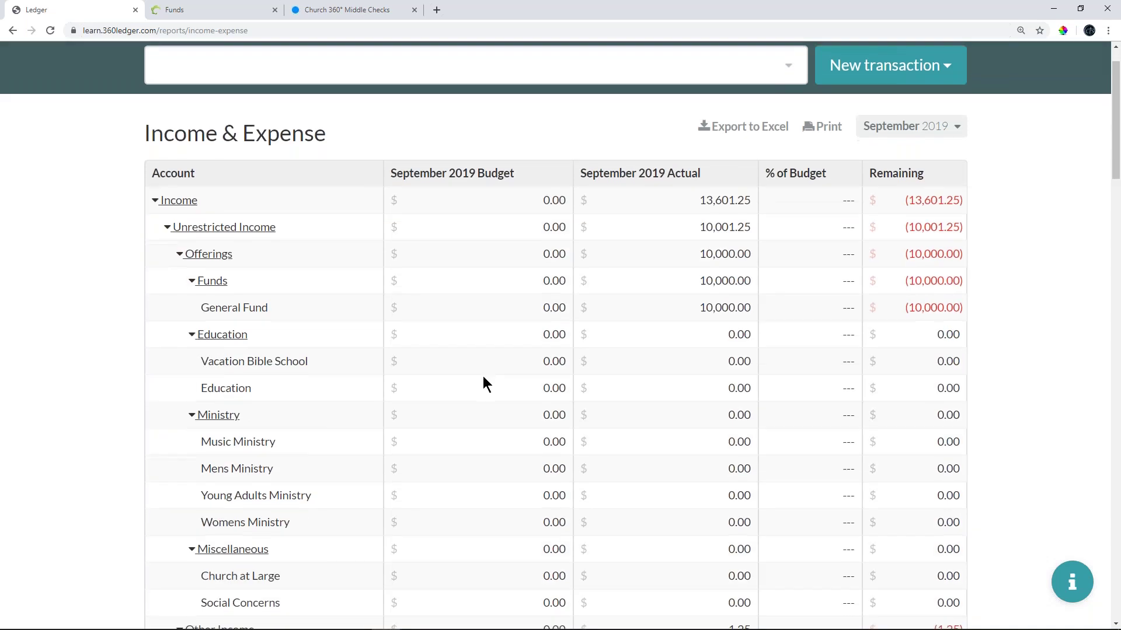
pyautogui.scroll(-18, 405, 280)
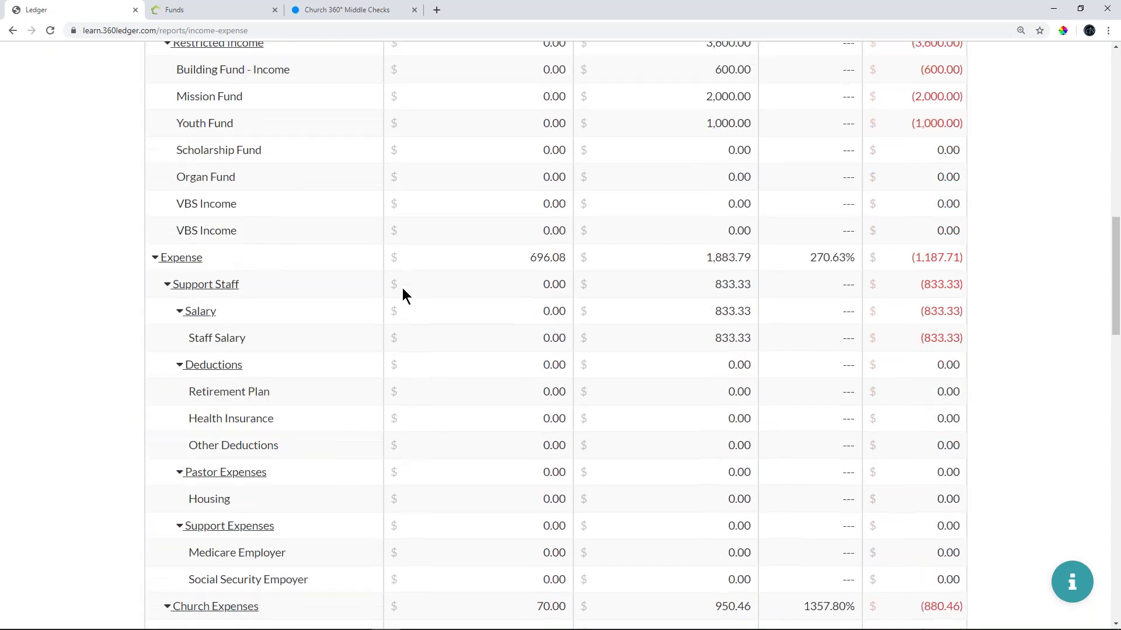
pyautogui.scroll(-10, 402, 288)
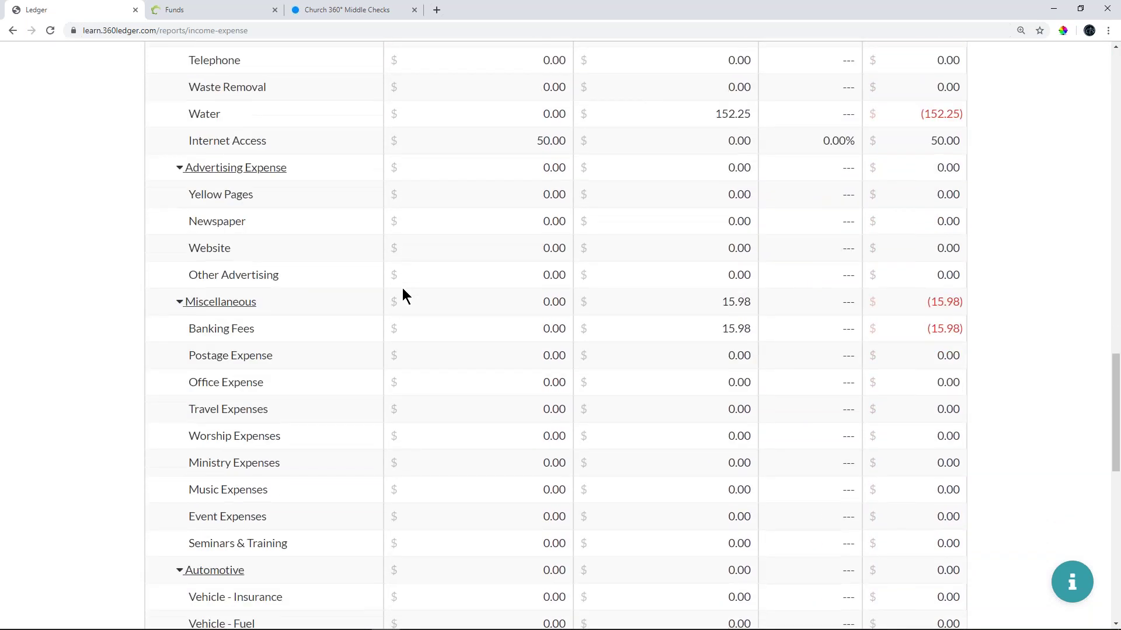
pyautogui.scroll(20, 402, 288)
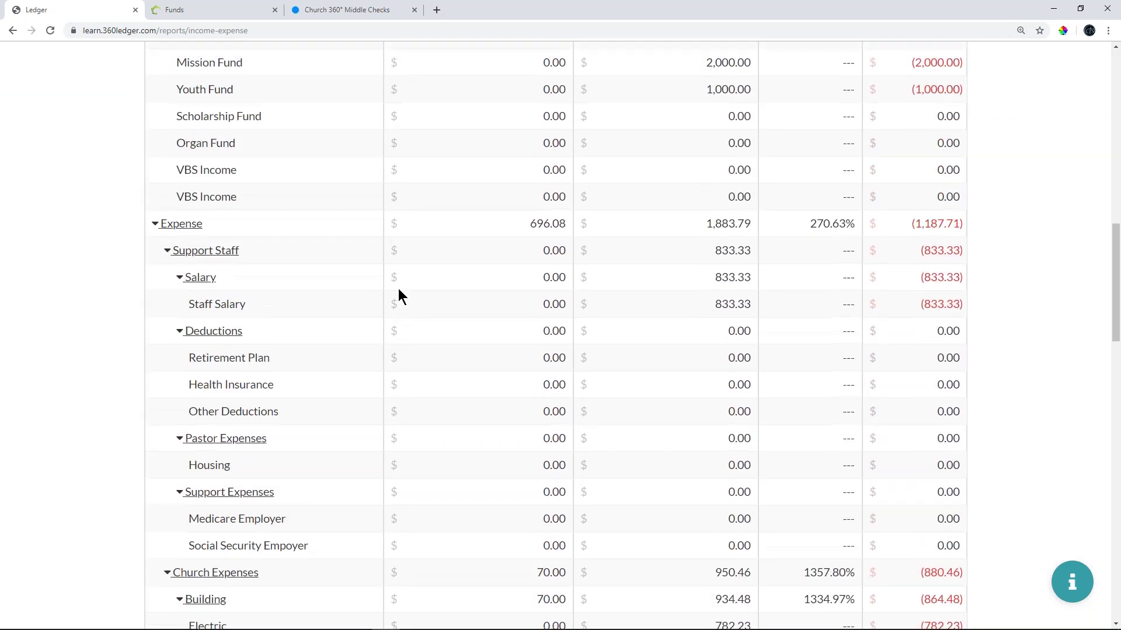
pyautogui.scroll(10, 398, 288)
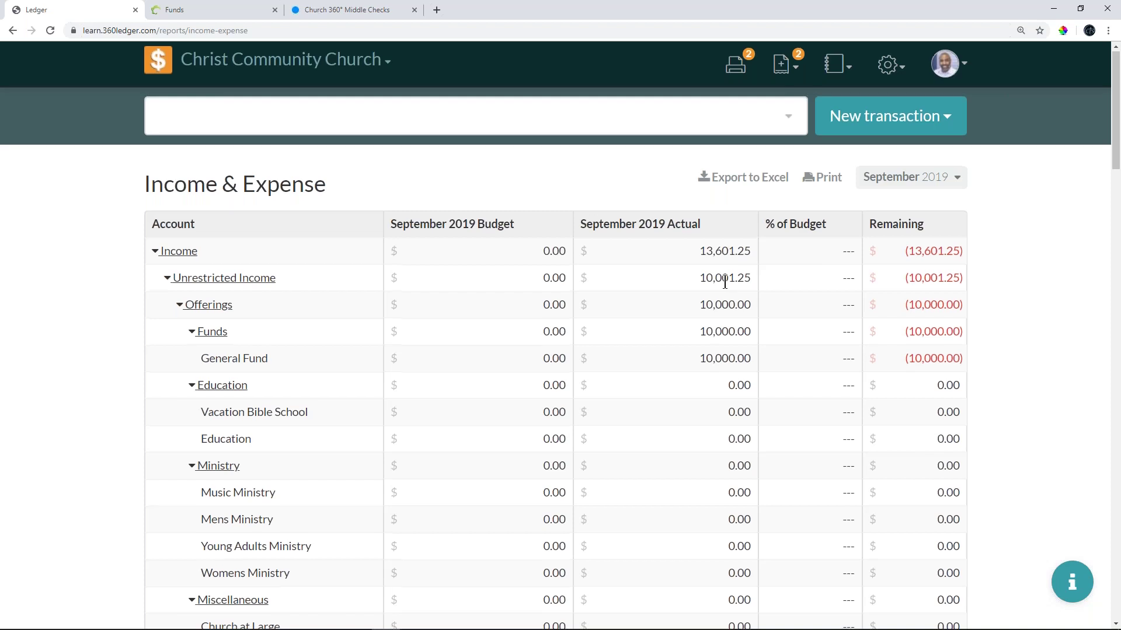
pyautogui.scroll(-8, 725, 283)
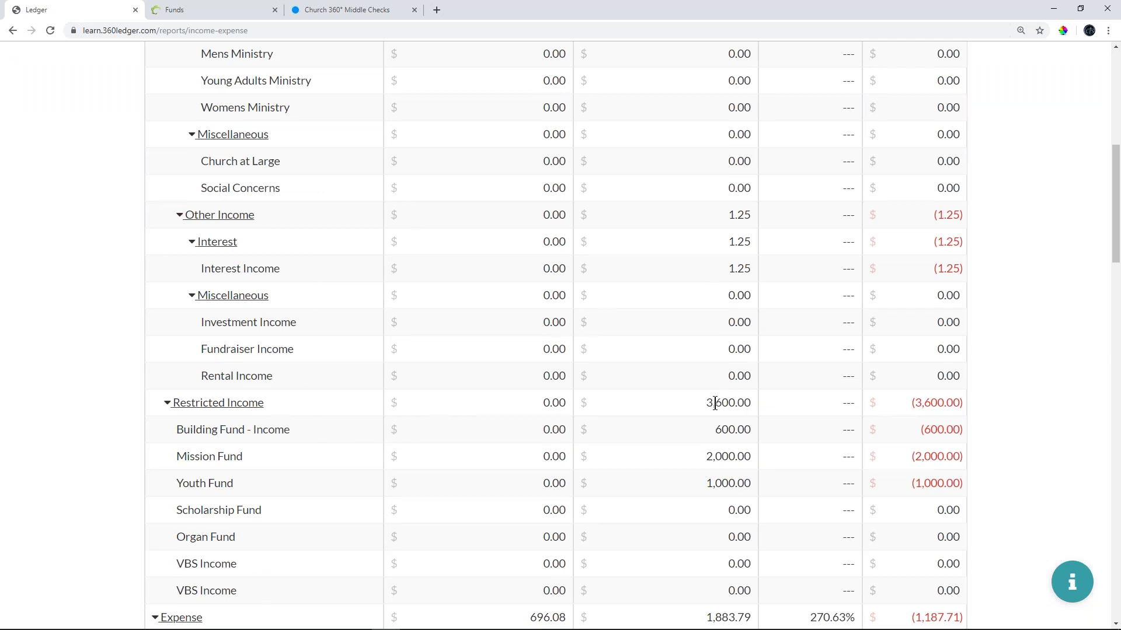
pyautogui.scroll(-2, 716, 403)
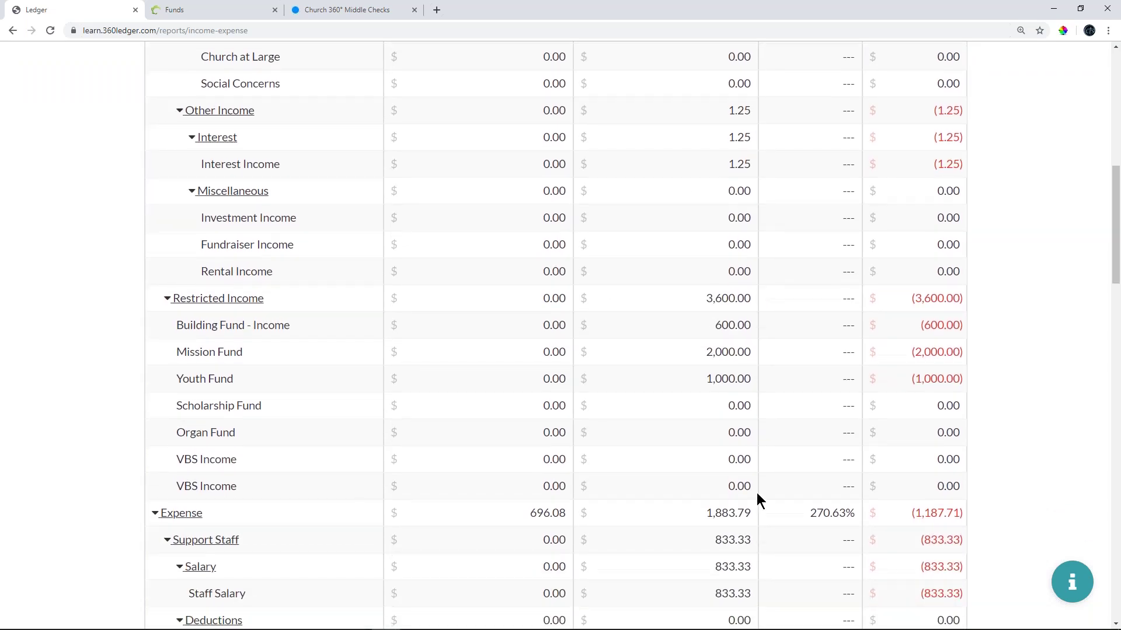
pyautogui.scroll(-16, 797, 318)
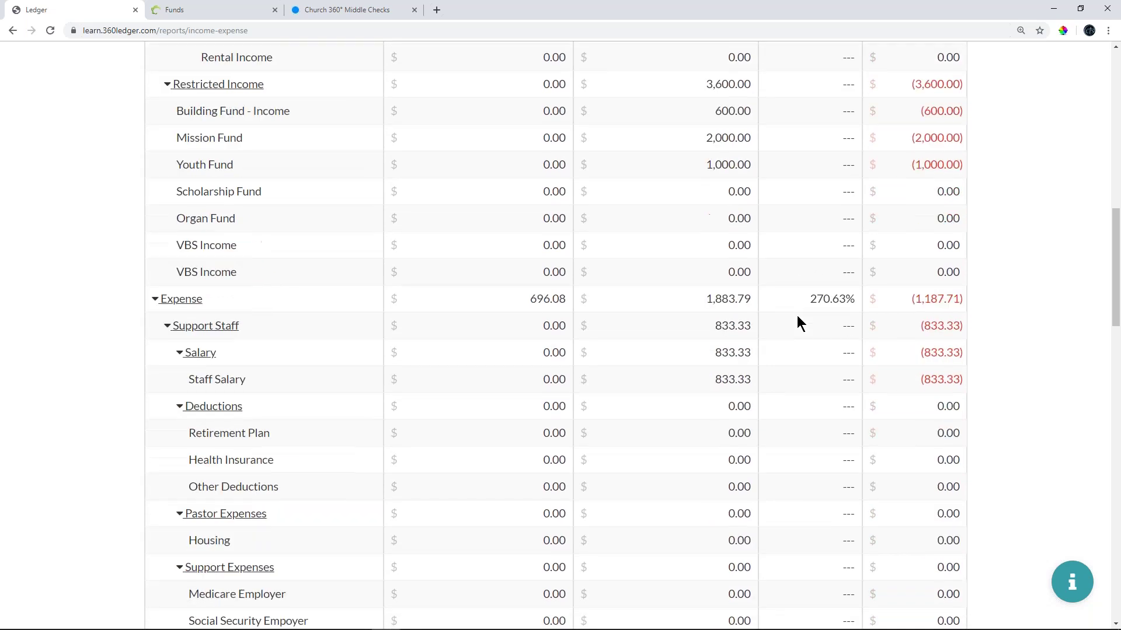
pyautogui.scroll(-12, 793, 318)
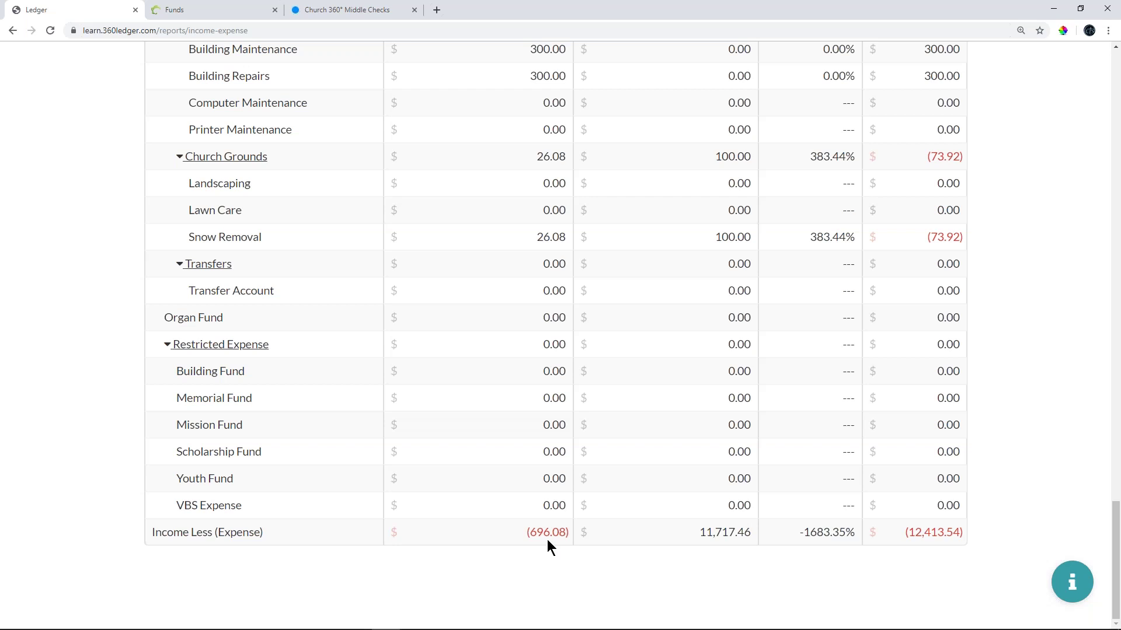
# Step: Collapse the Restricted Expense group in the report
pyautogui.click(167, 344)
pyautogui.scroll(15, 174, 388)
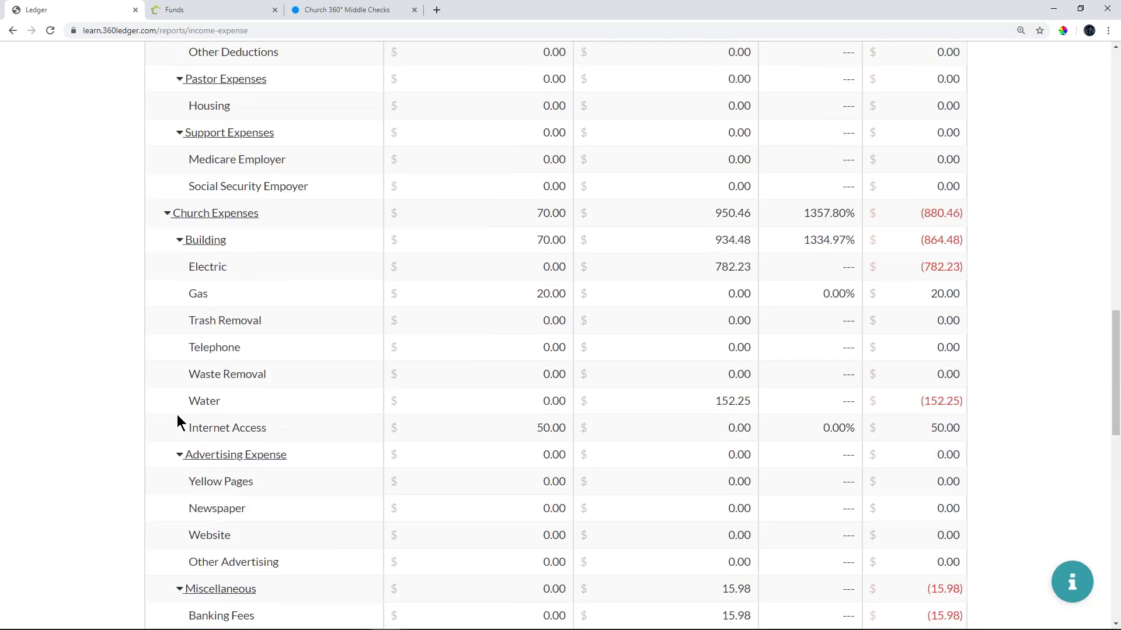
pyautogui.scroll(20, 177, 414)
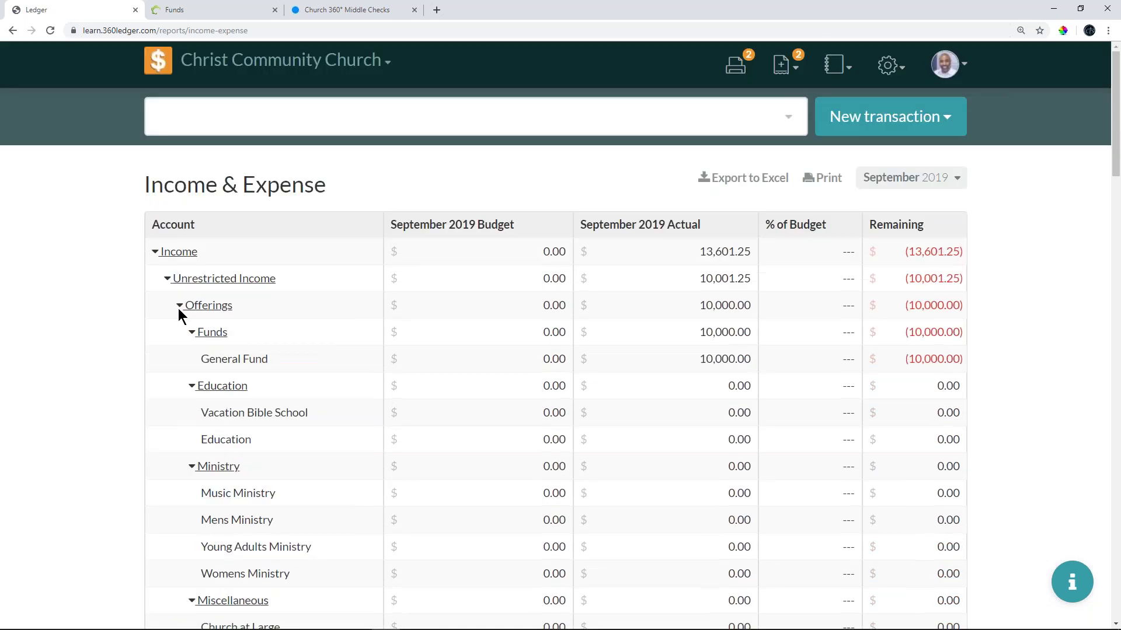
pyautogui.click(180, 305)
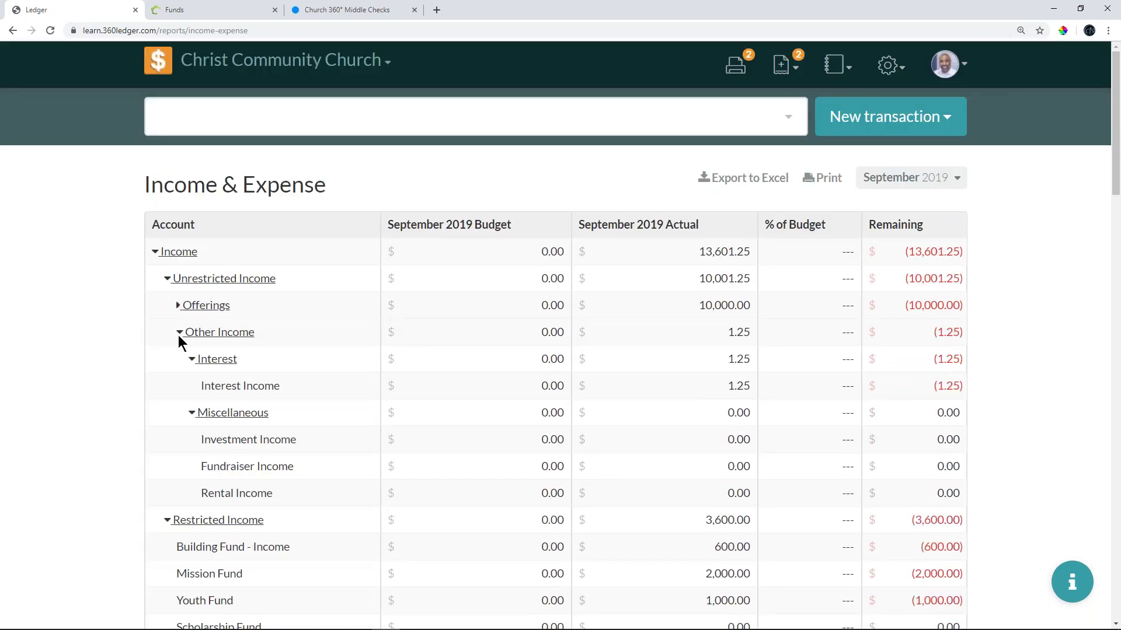
pyautogui.click(179, 332)
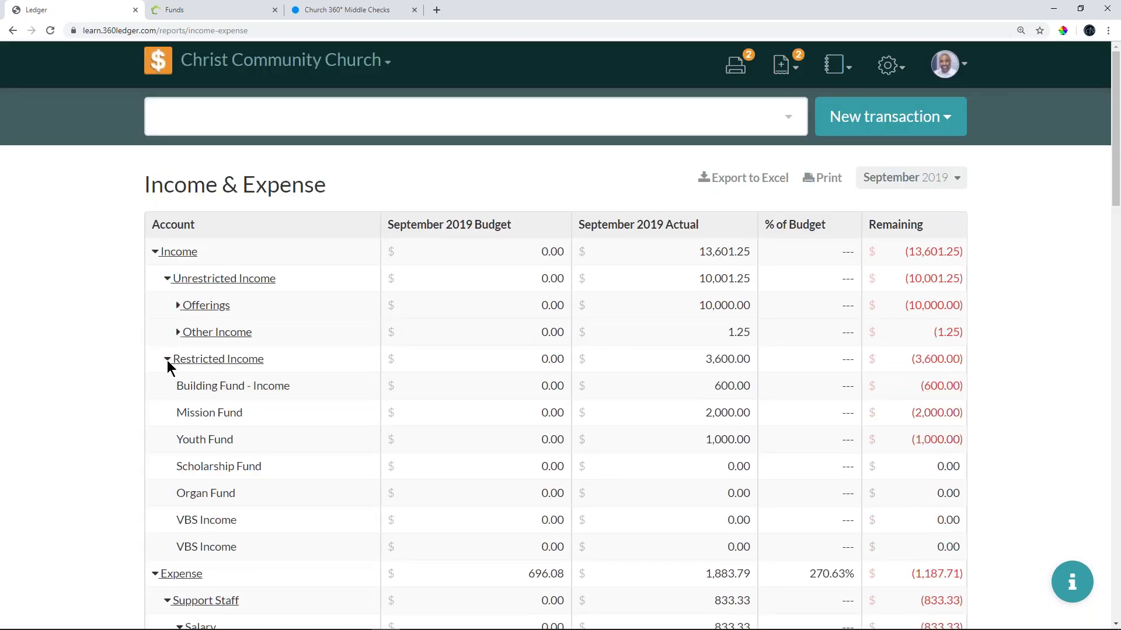
pyautogui.click(167, 359)
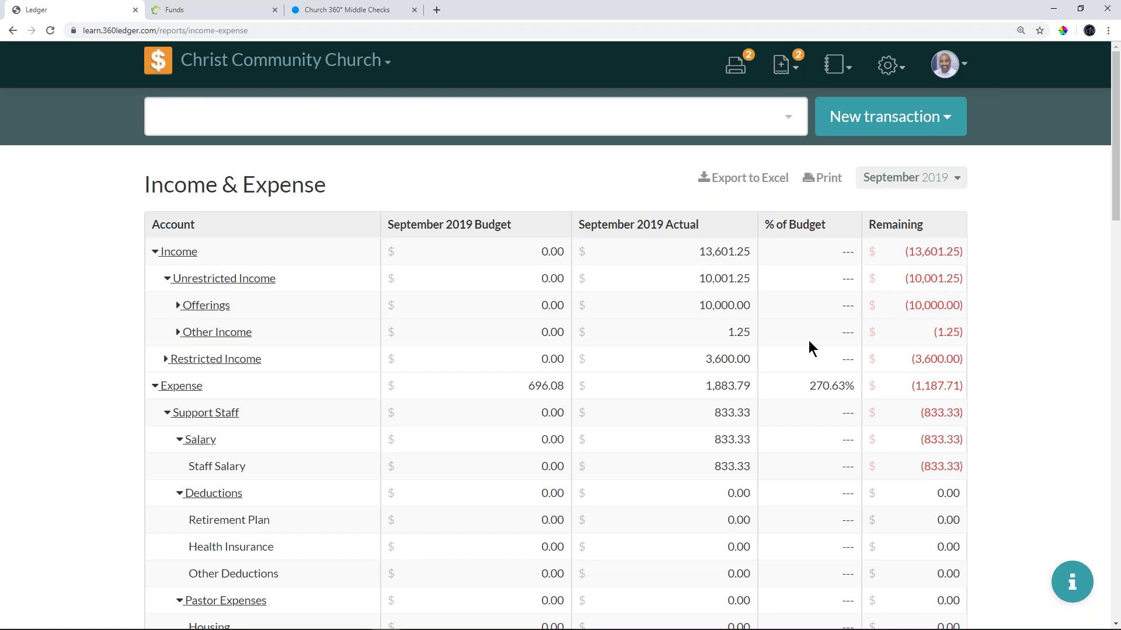
pyautogui.scroll(-3, 803, 350)
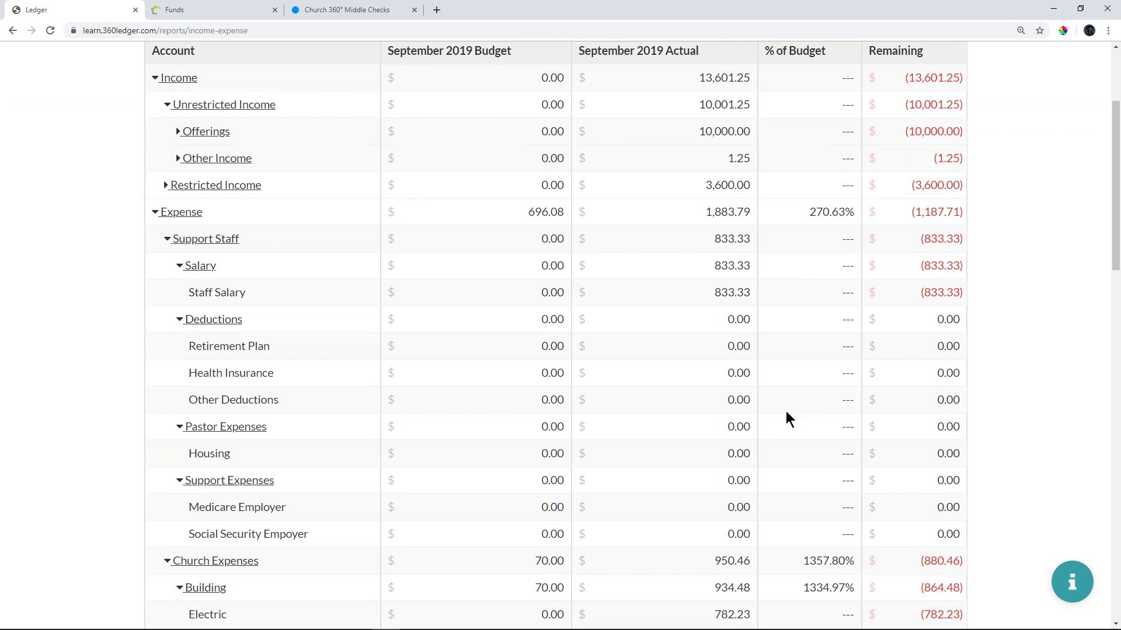
pyautogui.scroll(-10, 596, 429)
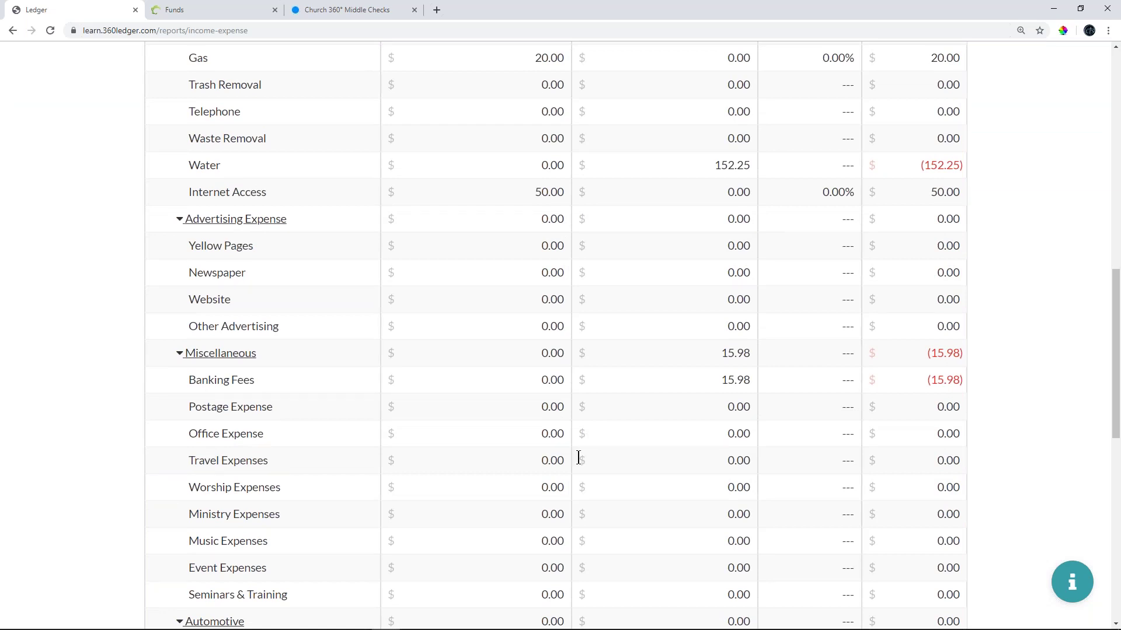
pyautogui.scroll(5, 592, 432)
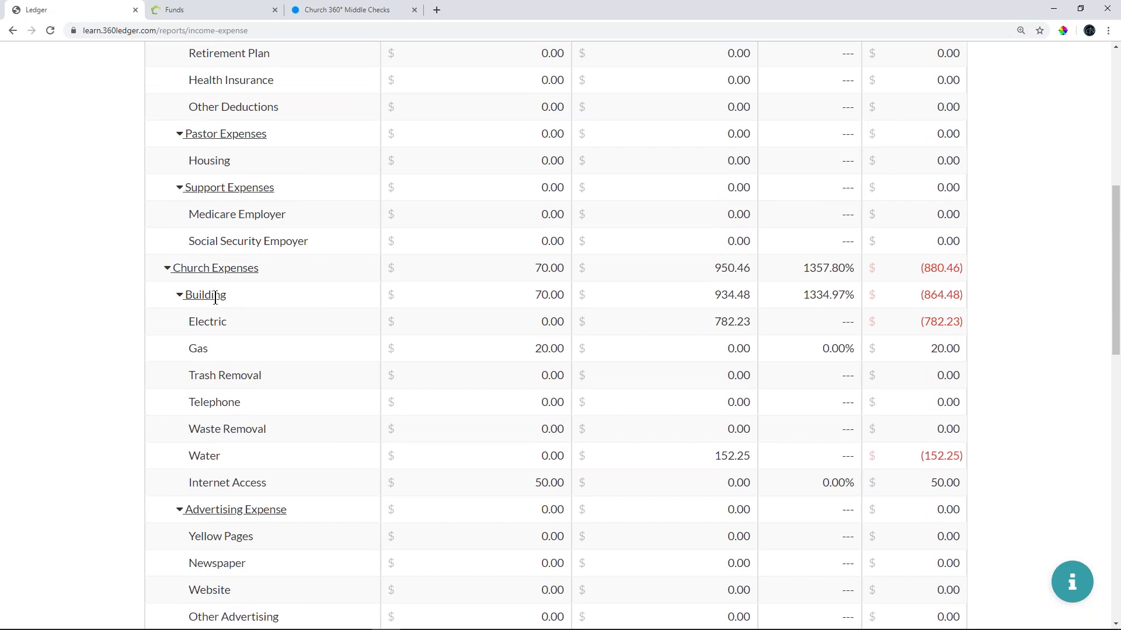
# Step: Collapse the Building, Advertising, Miscellaneous, Automotive, Missions, Maintenance, Church Grounds and Transfers groups
pyautogui.click(178, 296)
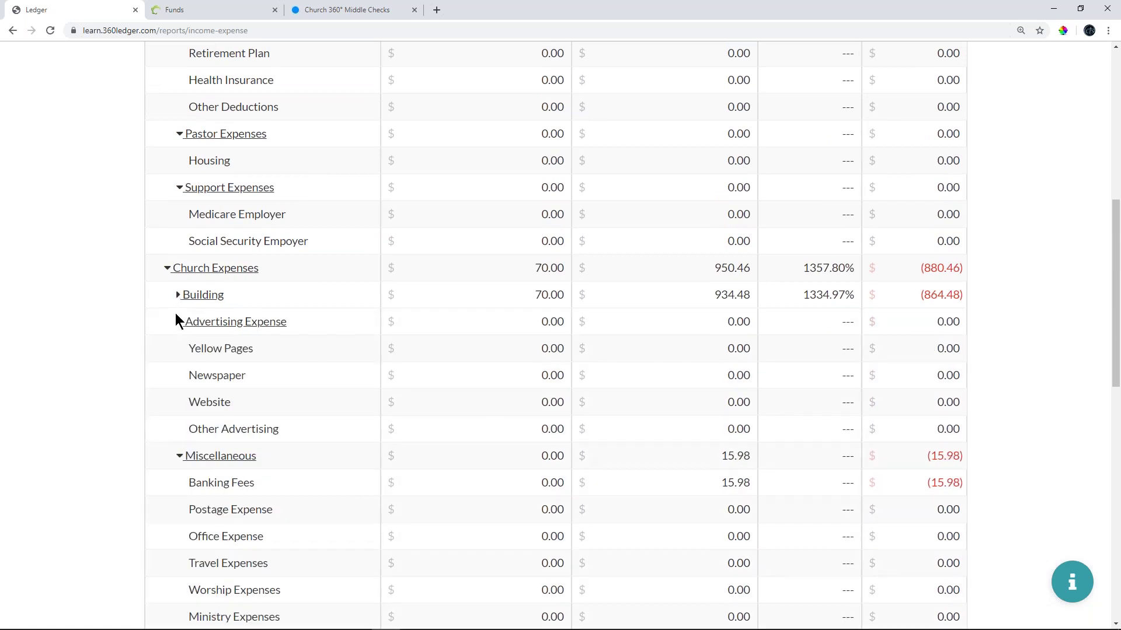
pyautogui.click(177, 321)
pyautogui.click(179, 349)
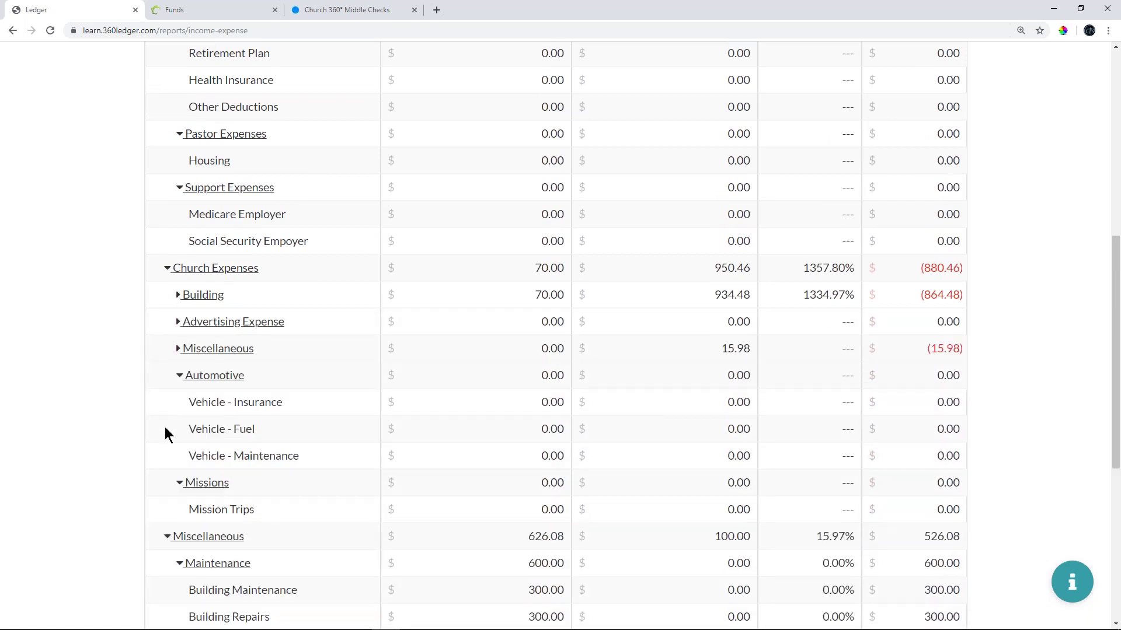
pyautogui.click(179, 376)
pyautogui.click(180, 402)
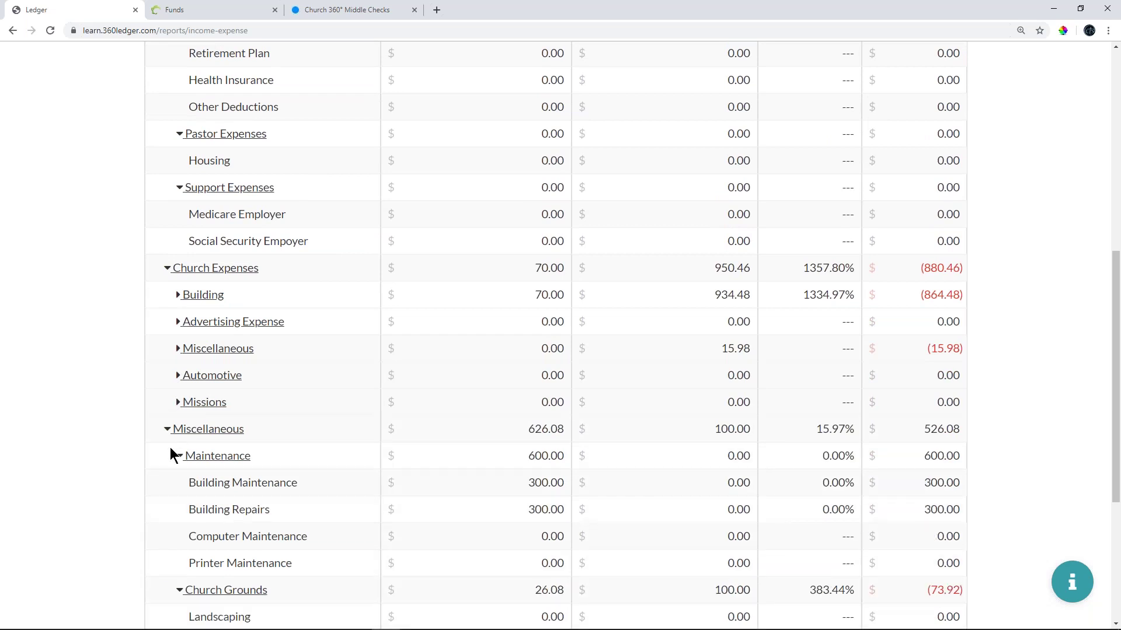
pyautogui.click(178, 457)
pyautogui.click(180, 483)
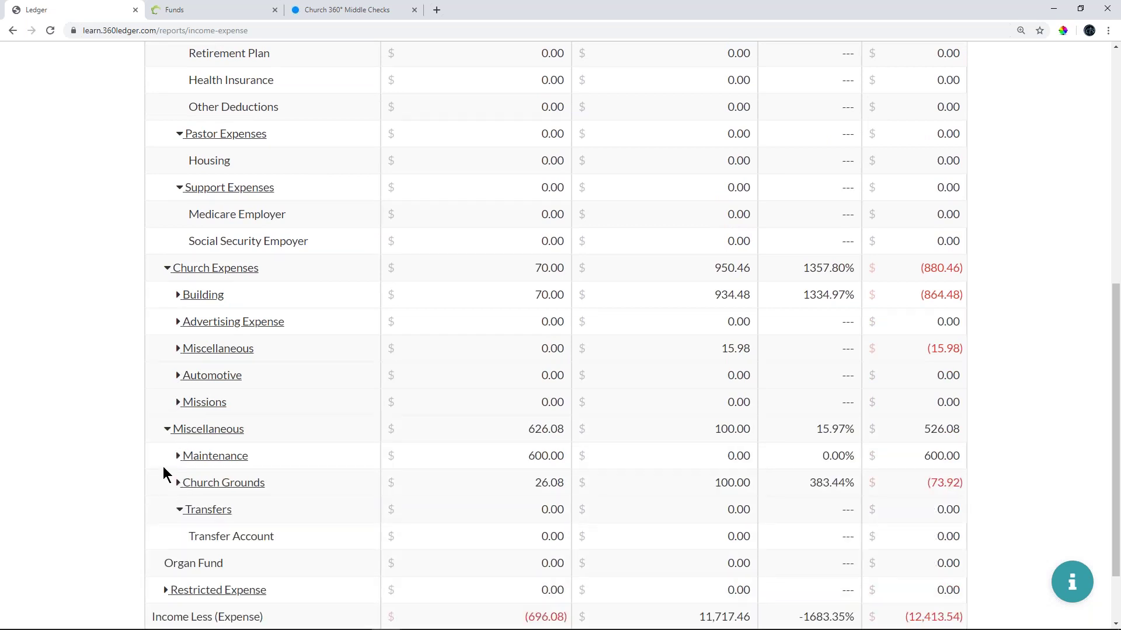
pyautogui.scroll(-2, 173, 423)
pyautogui.click(179, 427)
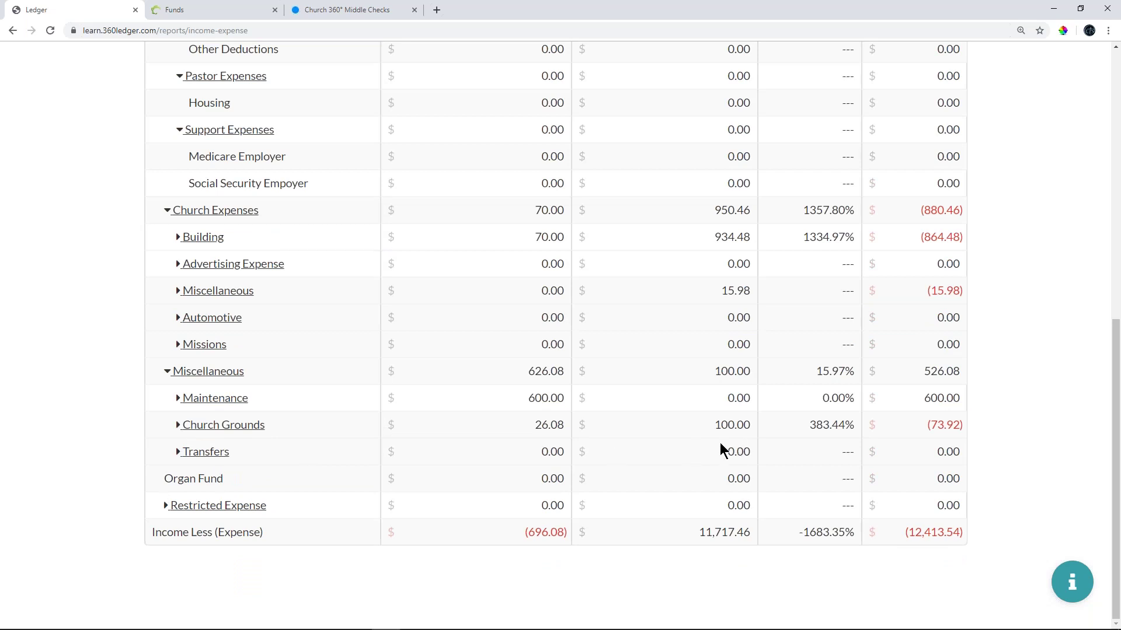
# Step: Collapse the Salary, Deductions, Support Expenses and Pastor Expenses groups
pyautogui.scroll(1, 722, 286)
pyautogui.scroll(6, 325, 238)
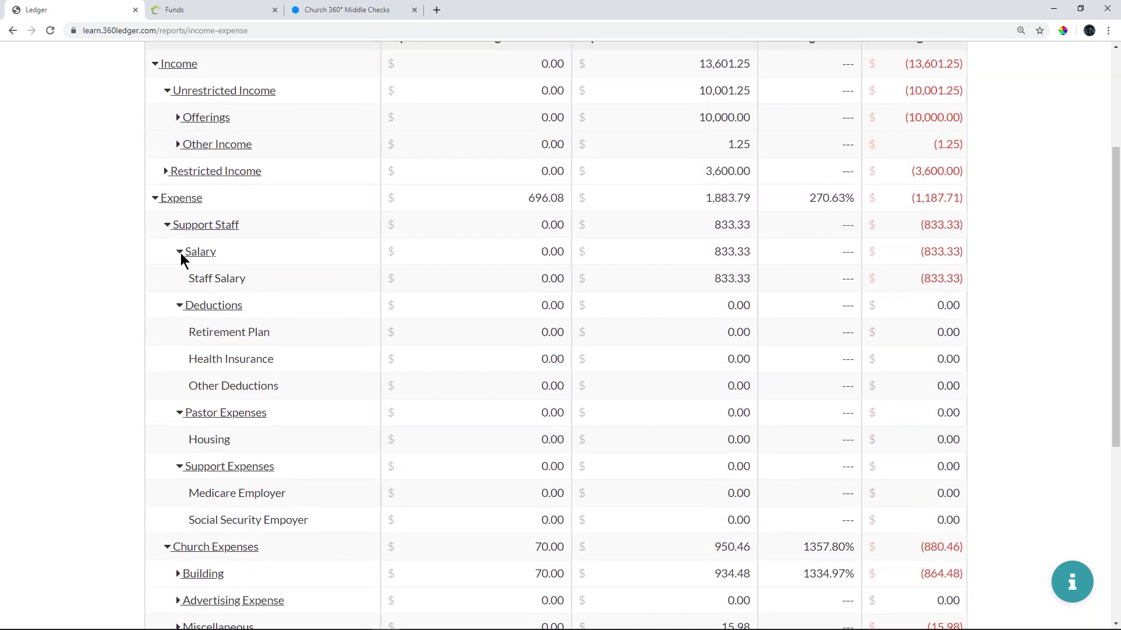
pyautogui.click(180, 253)
pyautogui.click(179, 279)
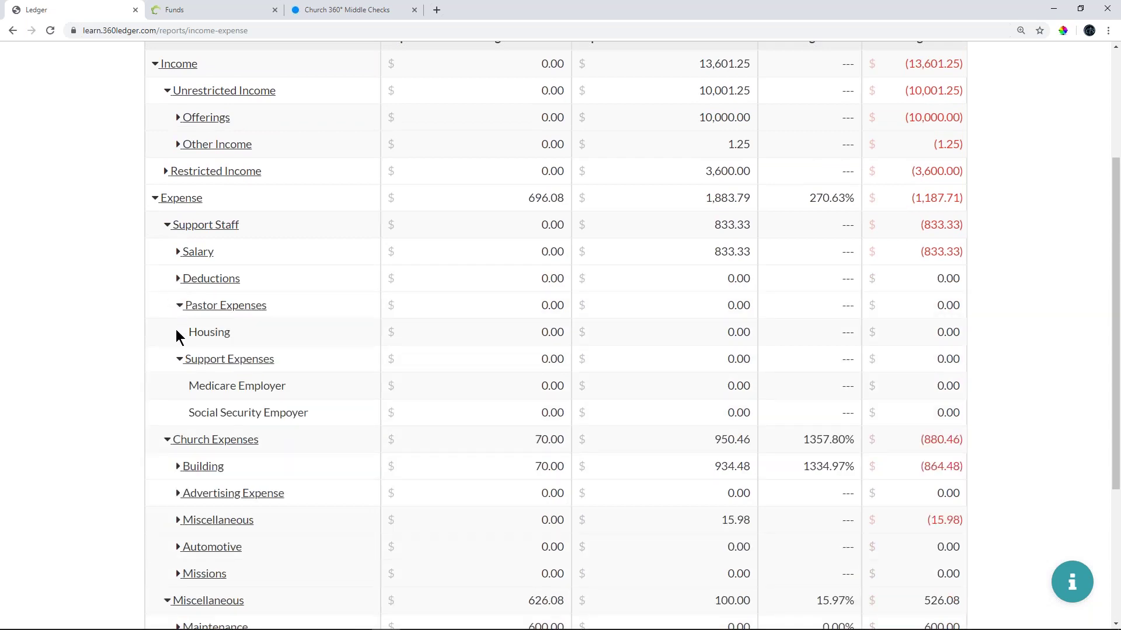
pyautogui.click(179, 359)
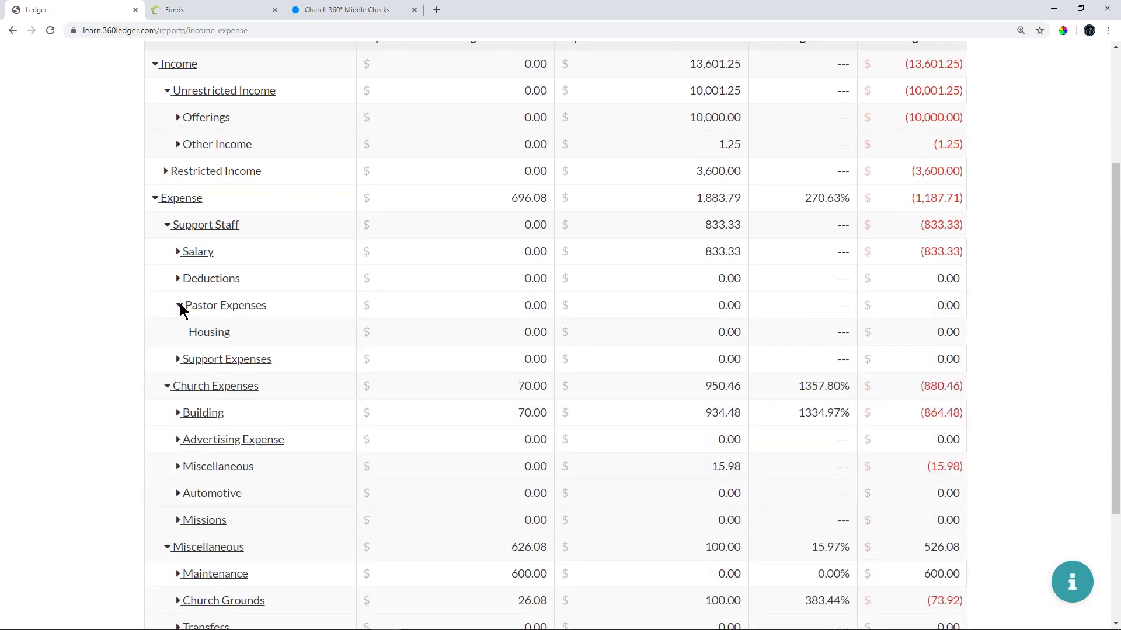
pyautogui.click(180, 306)
pyautogui.scroll(3, 253, 298)
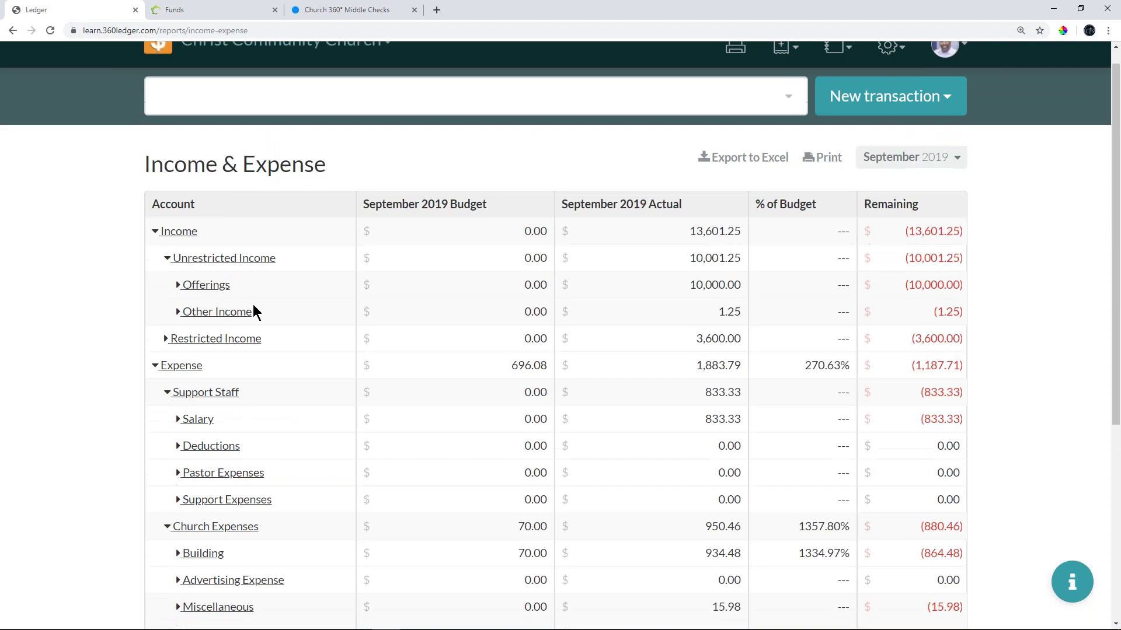
pyautogui.scroll(-4, 254, 308)
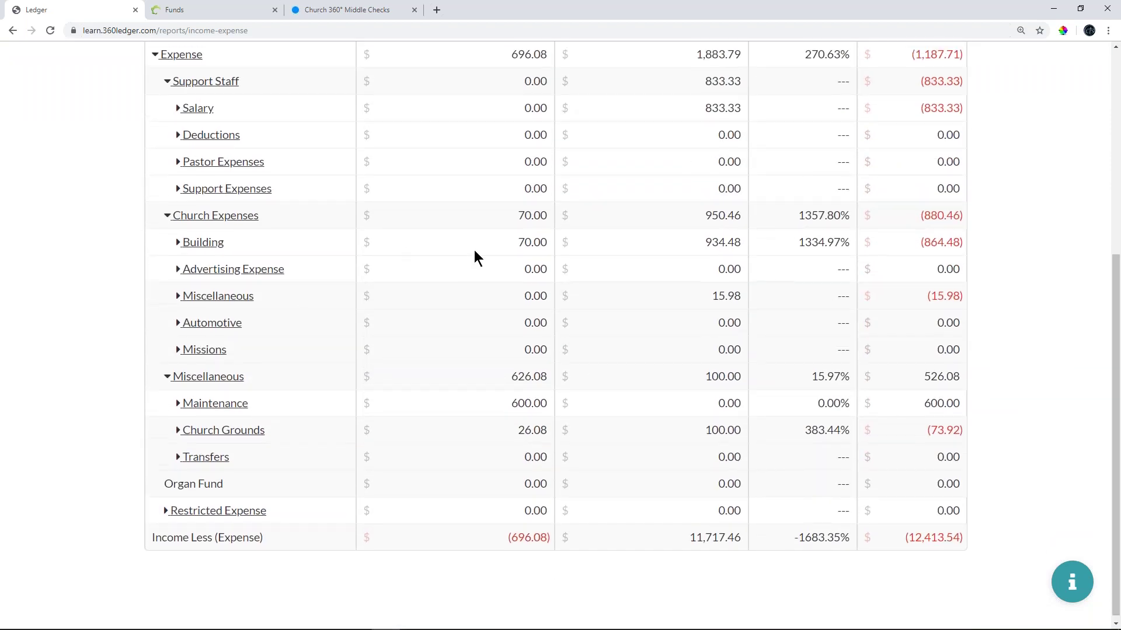
pyautogui.scroll(5, 590, 235)
# Step: Export the Income & Expense report and open the downloaded income-expense (12).xlsx
pyautogui.click(742, 139)
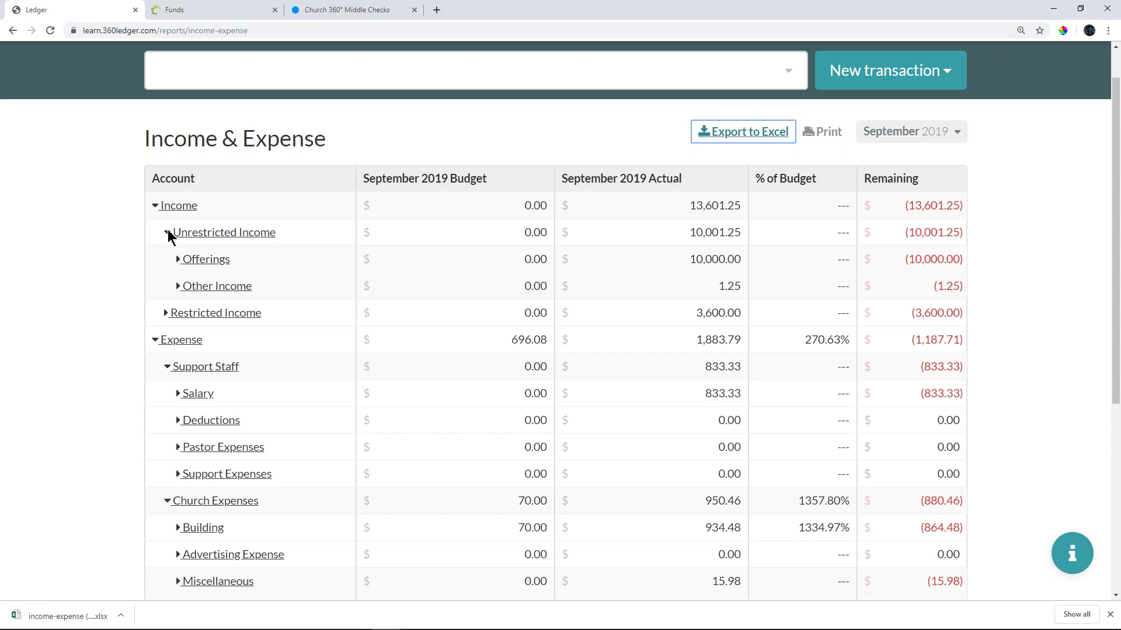
pyautogui.click(97, 617)
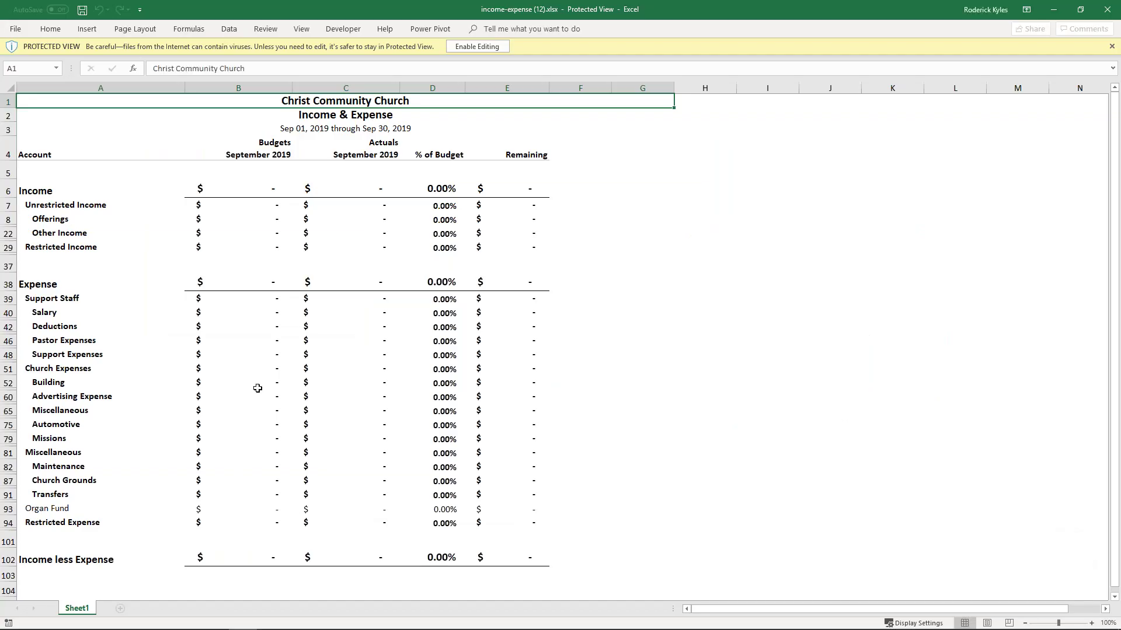
# Step: Enable editing and unhide the Offerings fund rows 9–21 between rows 8 and 22
pyautogui.click(464, 46)
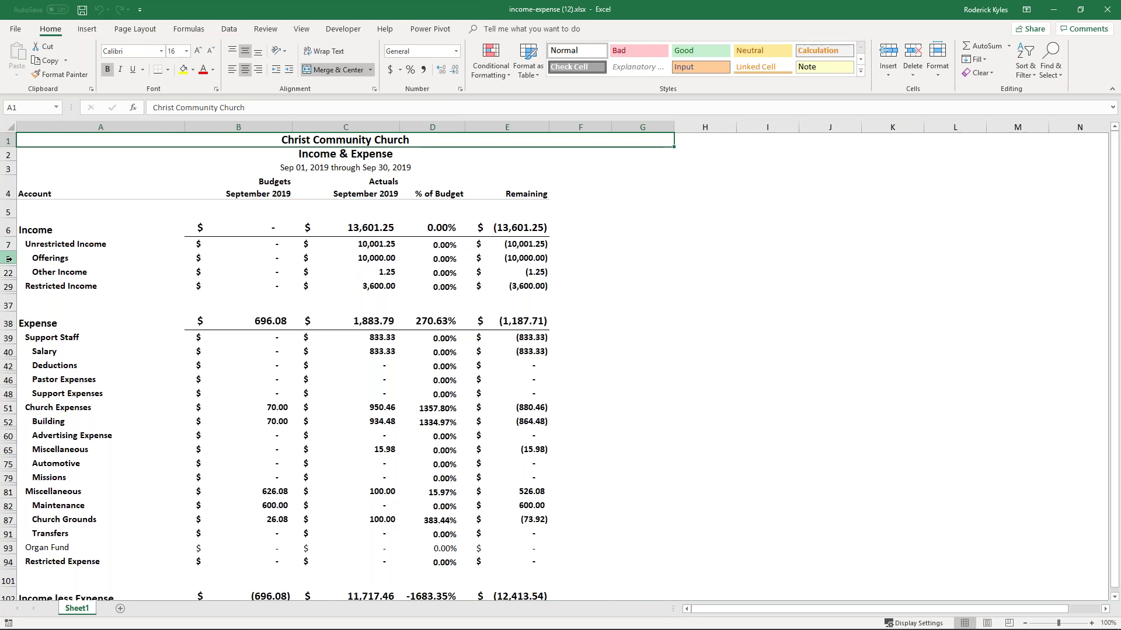
pyautogui.moveTo(9, 259); pyautogui.dragTo(8, 271)
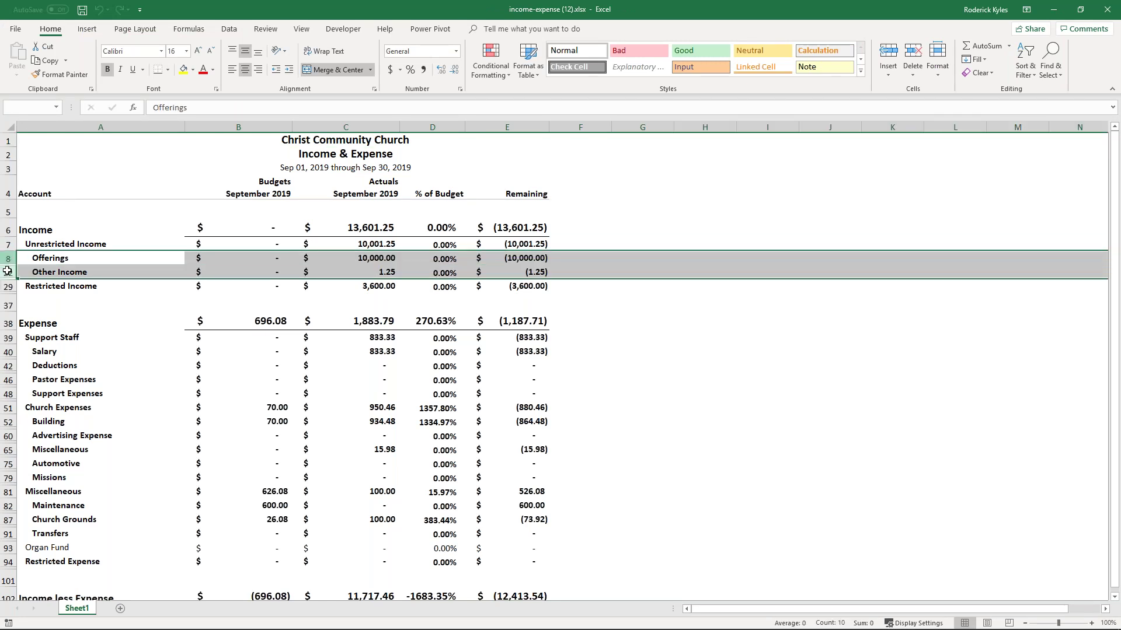
pyautogui.rightClick(51, 263)
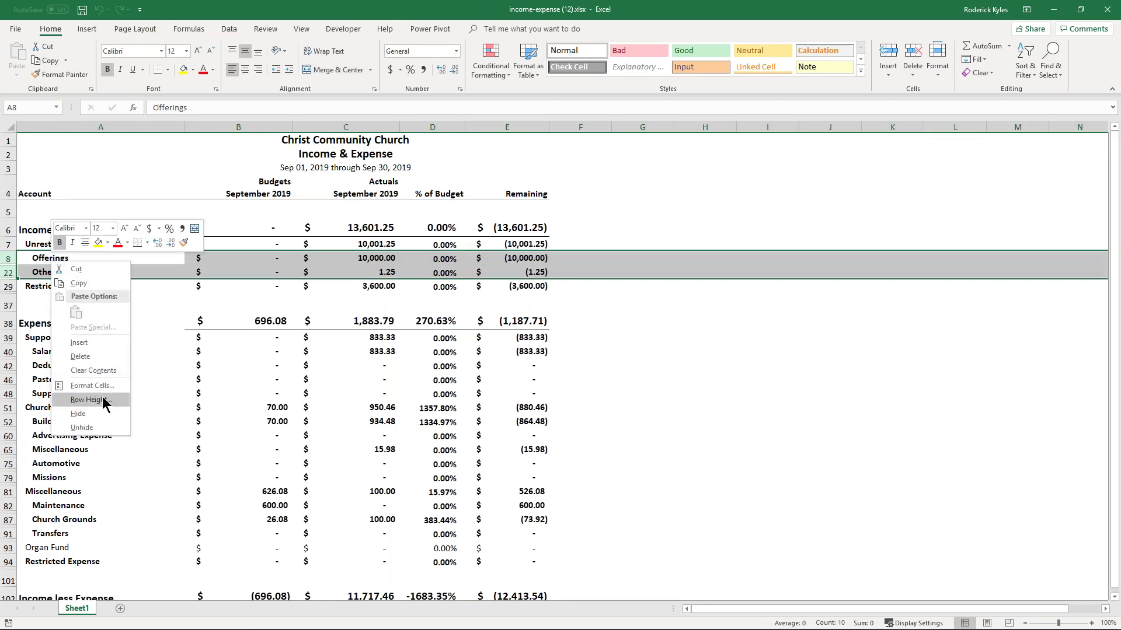
pyautogui.click(102, 428)
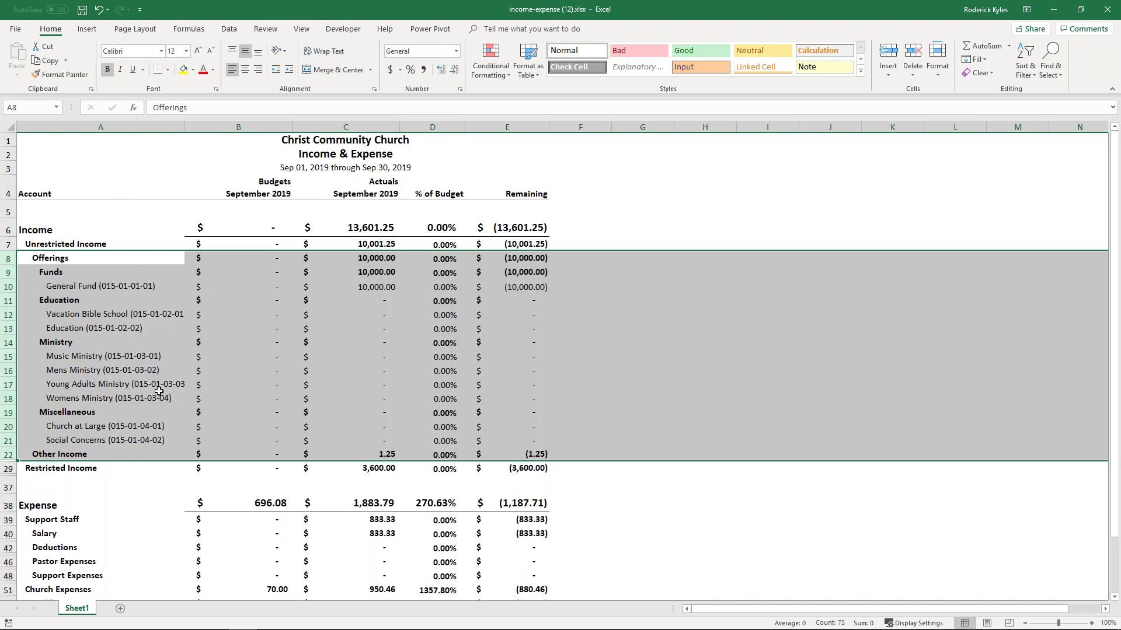
pyautogui.click(160, 314)
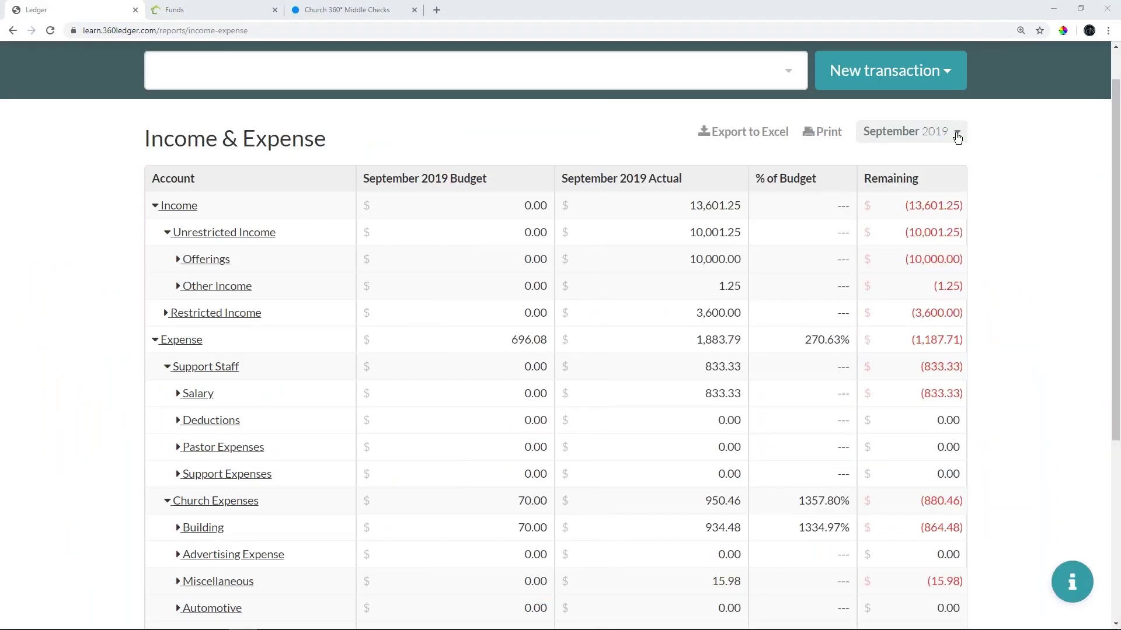
# Step: Go to the Chart of Accounts settings page
pyautogui.scroll(2, 957, 138)
pyautogui.click(888, 66)
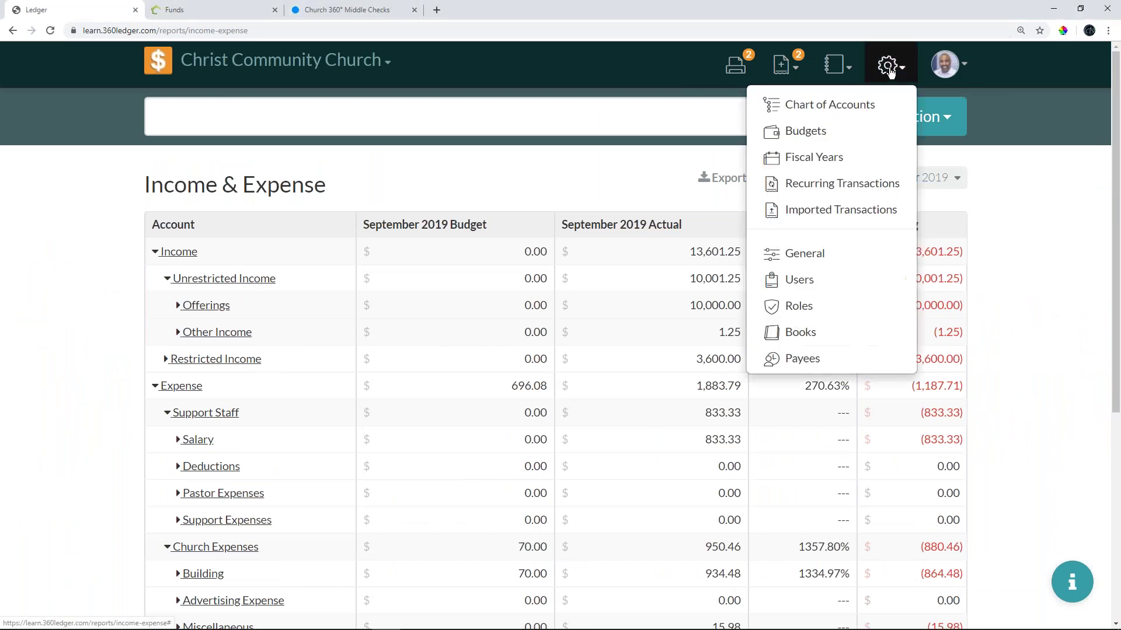
pyautogui.click(830, 107)
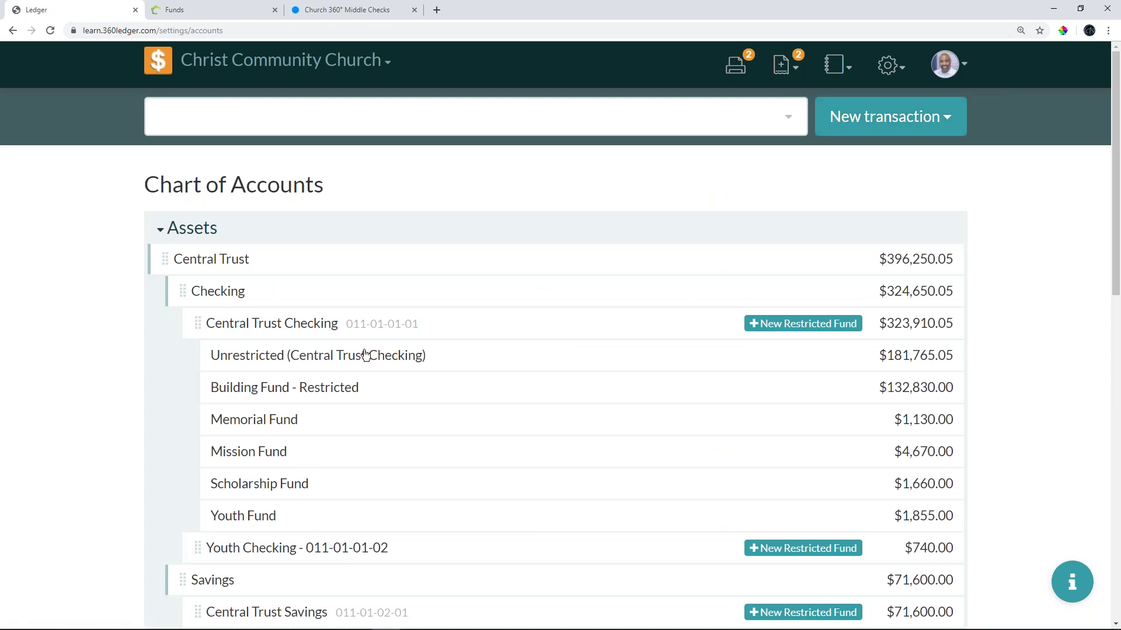
# Step: Paste 011-01-01-02 into Youth Checking's Account Number, remove it, and close unsaved
pyautogui.click(329, 550)
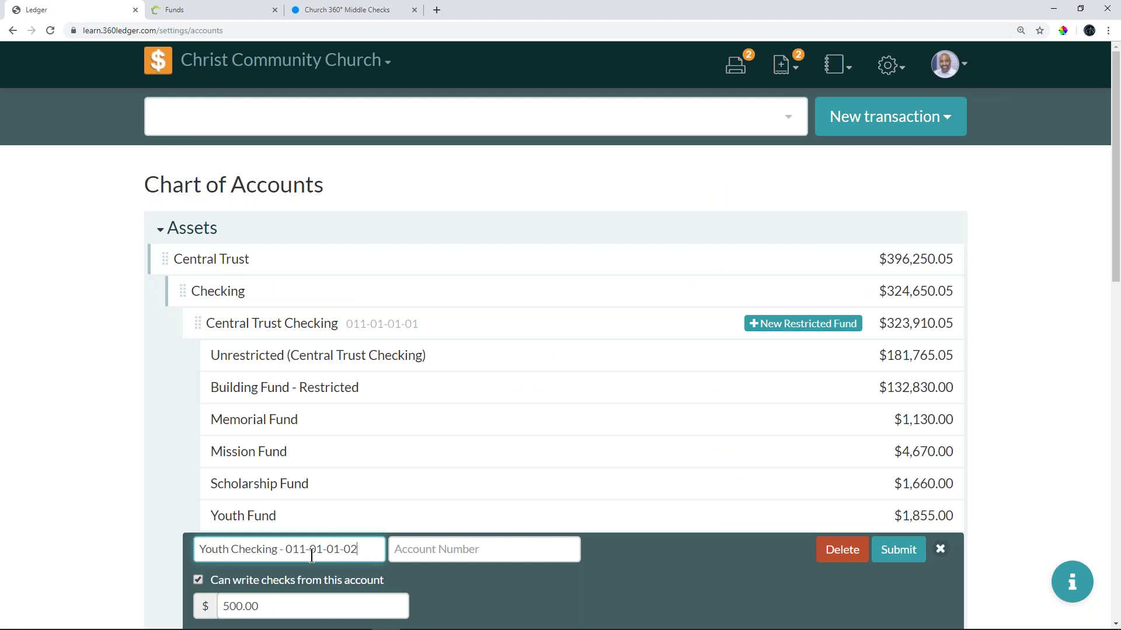
pyautogui.scroll(-1, 311, 556)
pyautogui.moveTo(359, 494); pyautogui.dragTo(286, 494)
pyautogui.hotkey('ctrl', 'c')
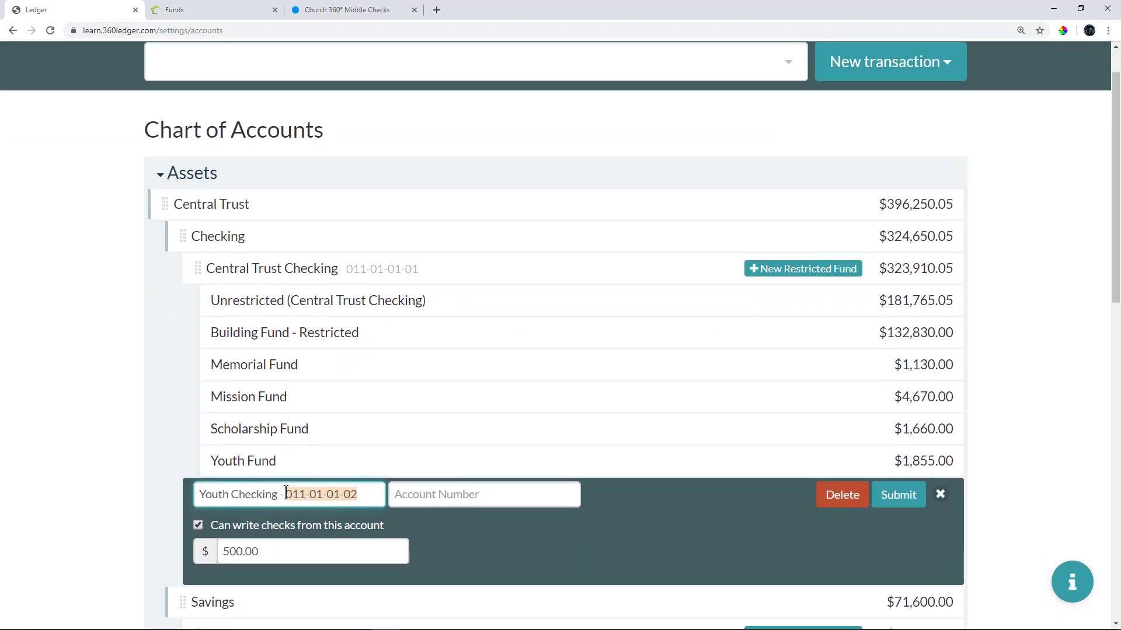
pyautogui.click(443, 495)
pyautogui.hotkey('ctrl', 'v')
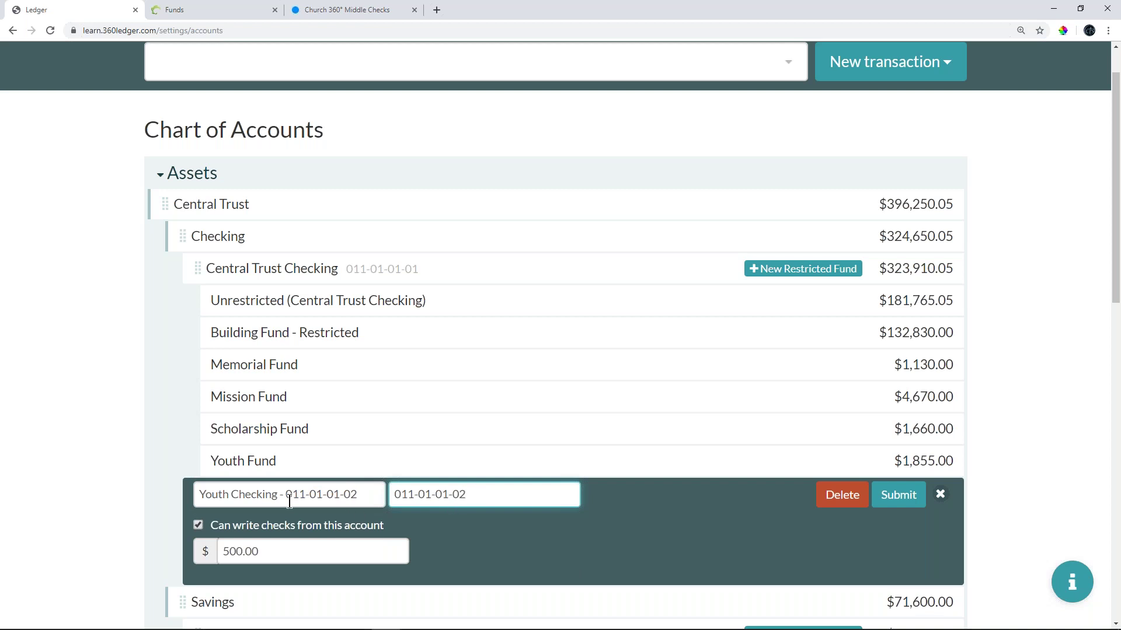
pyautogui.moveTo(465, 495); pyautogui.dragTo(390, 492)
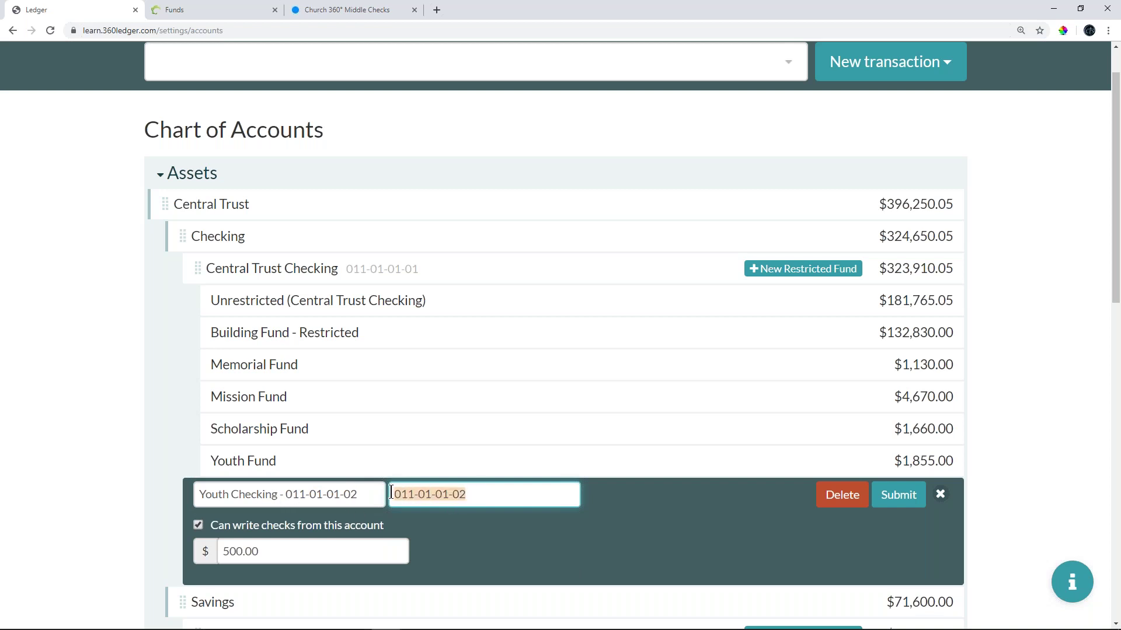
pyautogui.press('BackSpace')
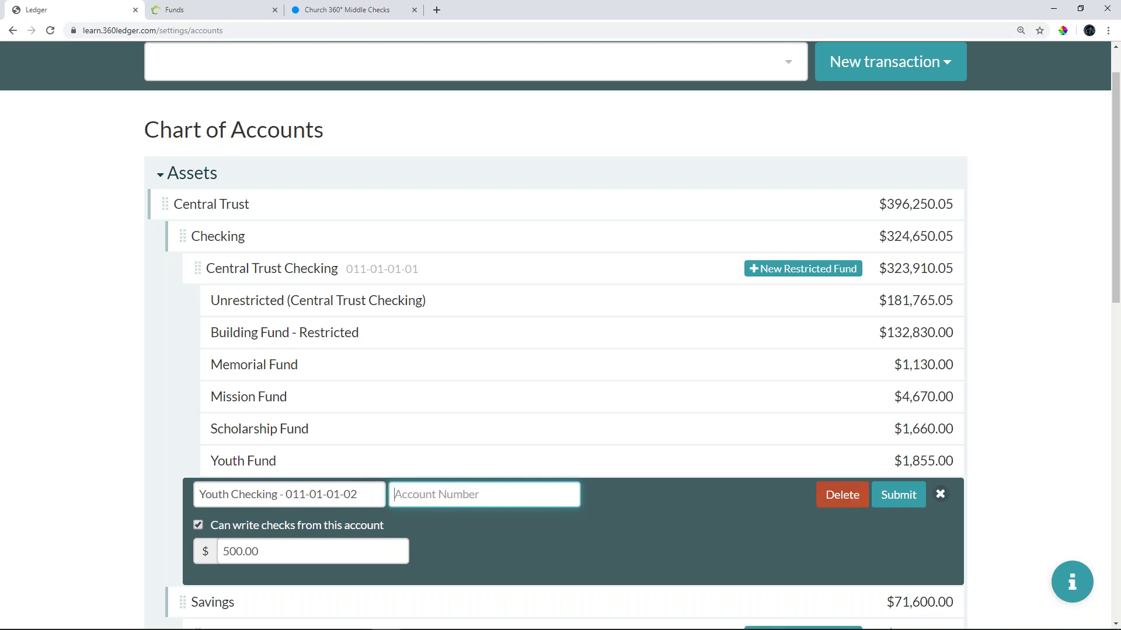
pyautogui.click(940, 495)
pyautogui.scroll(1, 846, 319)
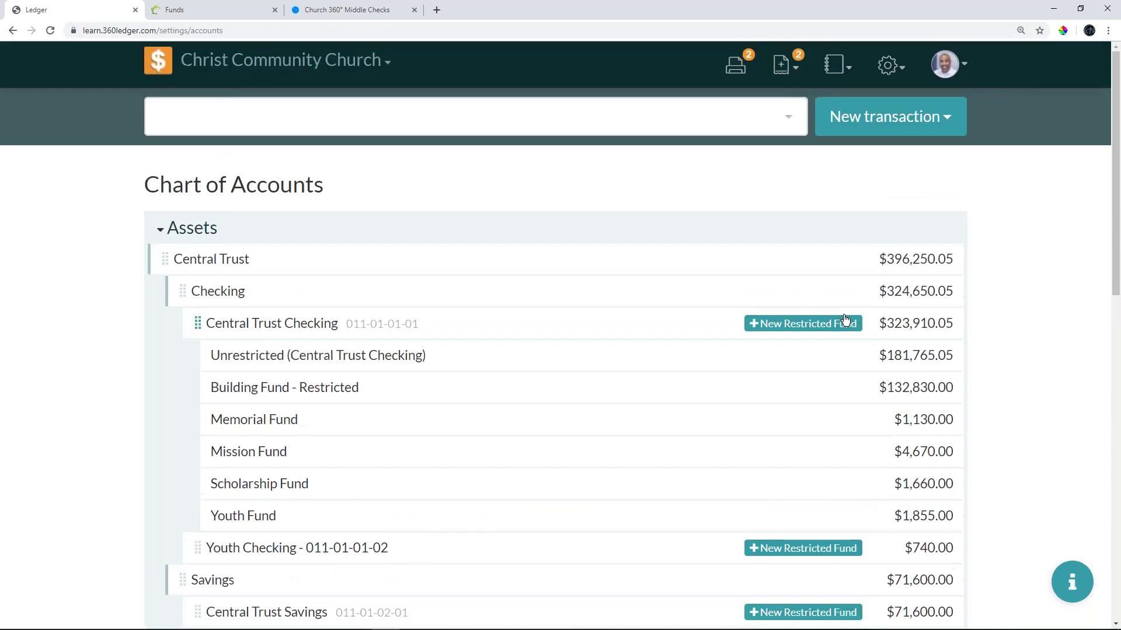
pyautogui.click(836, 65)
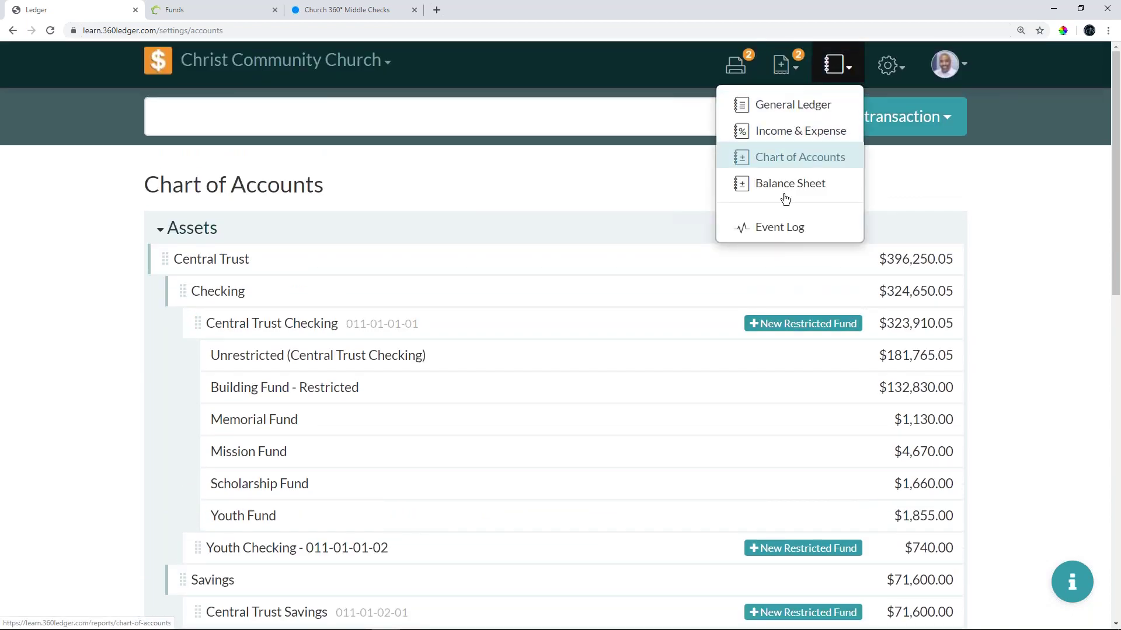
# Step: Open the September 2019 Chart of Accounts report
pyautogui.click(792, 155)
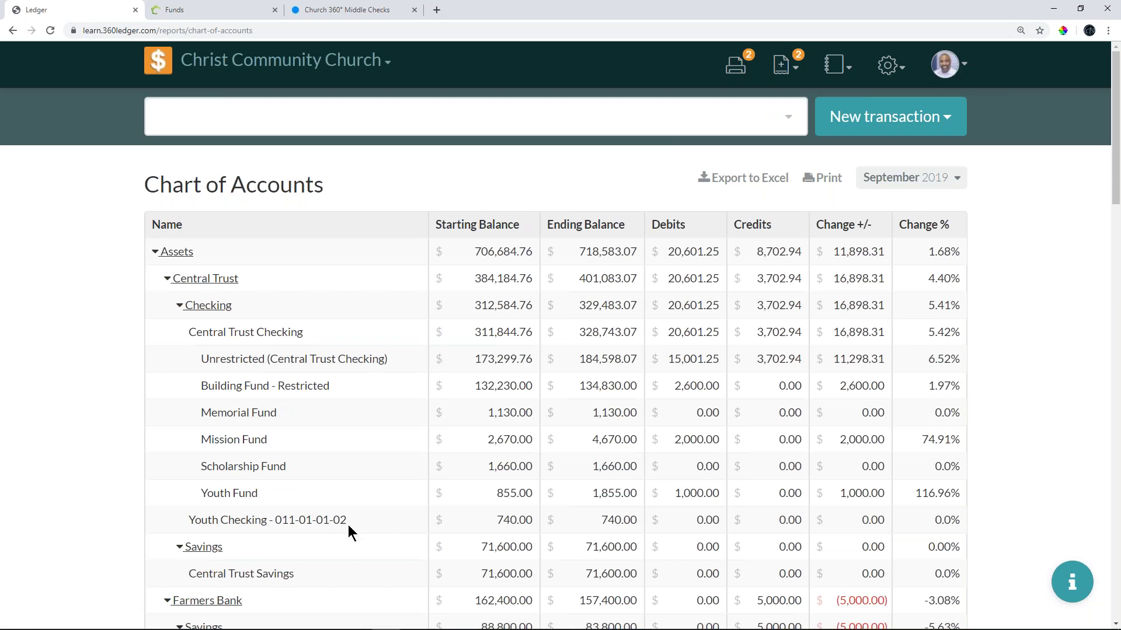
# Step: Search the account list for '011', then clear the search box
pyautogui.click(323, 119)
pyautogui.write('011')
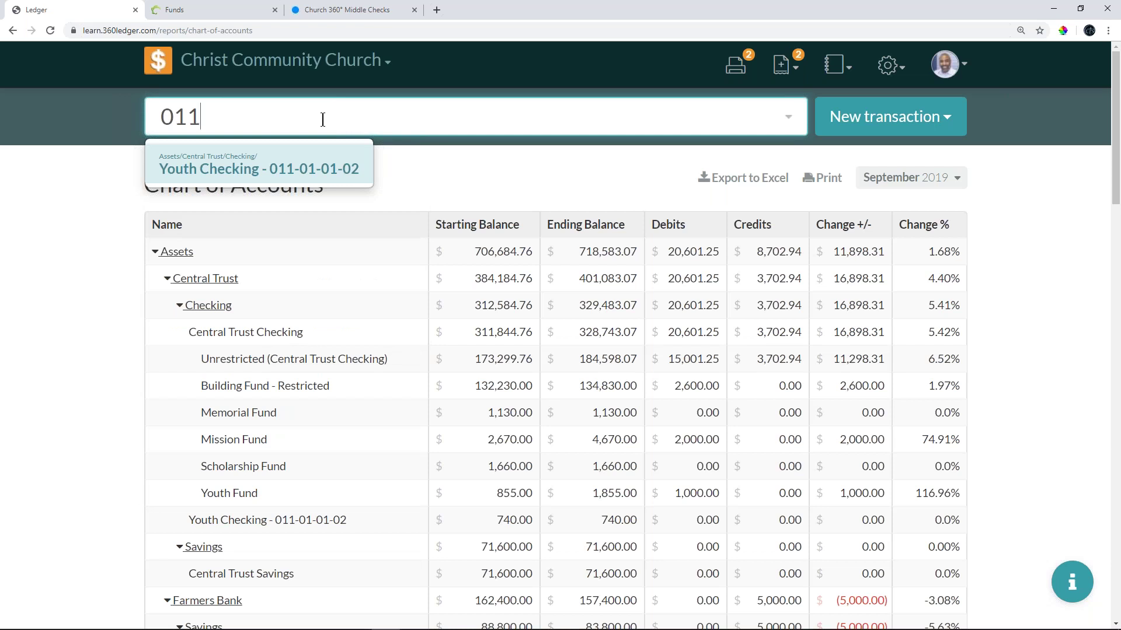
pyautogui.press('BackSpace')
pyautogui.press('BackSpace')
pyautogui.press('BackSpace')
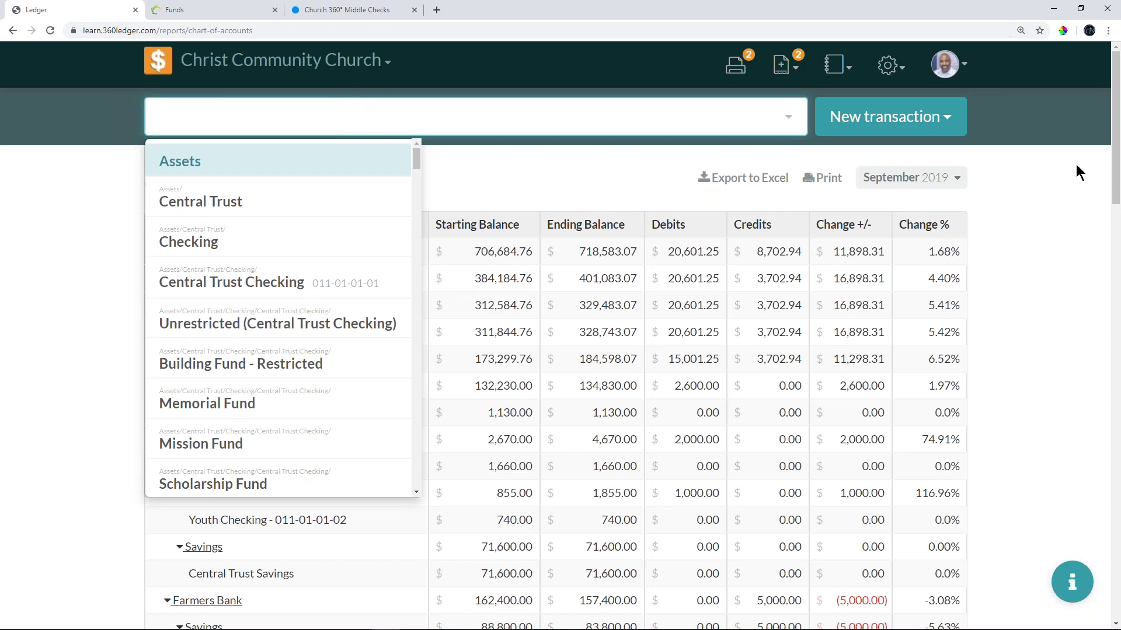
pyautogui.click(839, 81)
# Step: Dismiss the reports list unchosen and bring the Excel income-expense window into full view
pyautogui.click(839, 81)
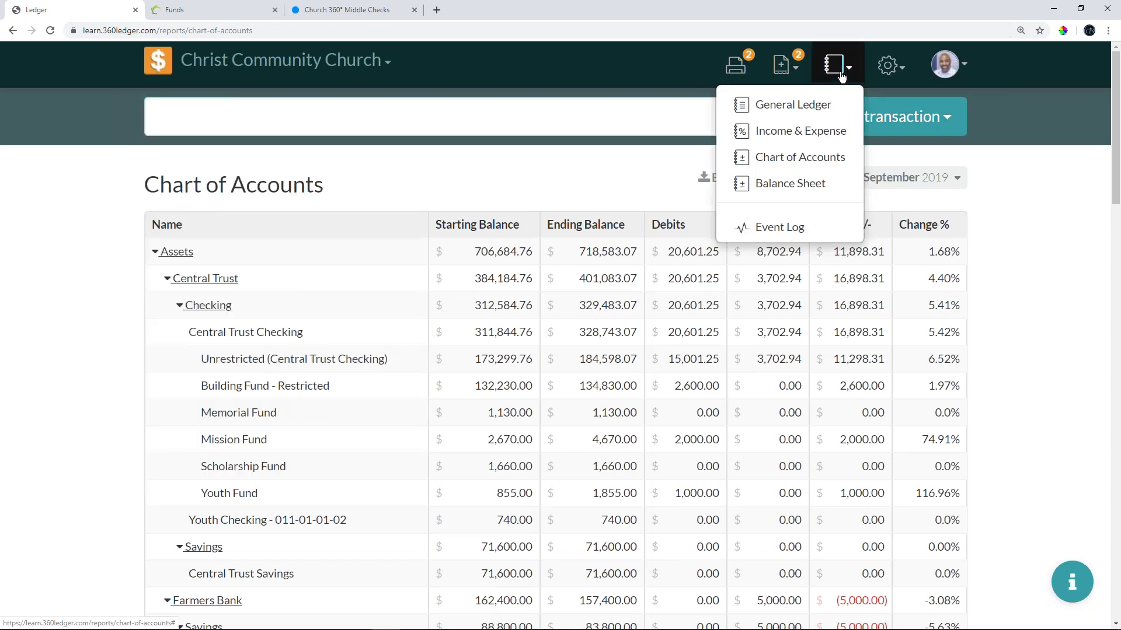
pyautogui.click(1065, 320)
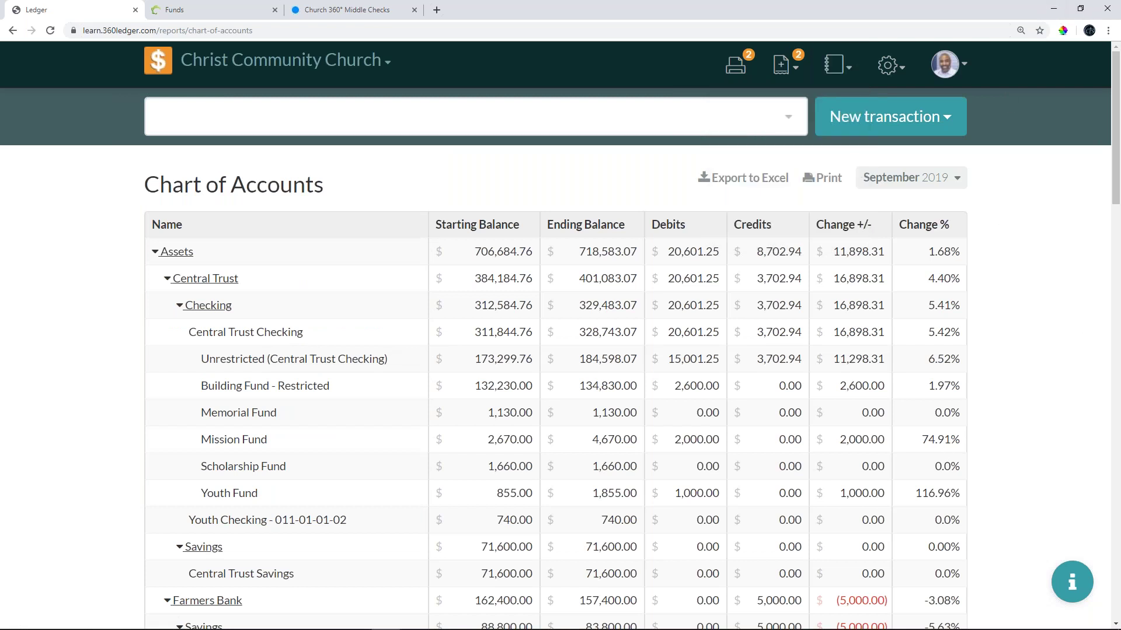
pyautogui.moveTo(1120, 266); pyautogui.dragTo(464, 1)
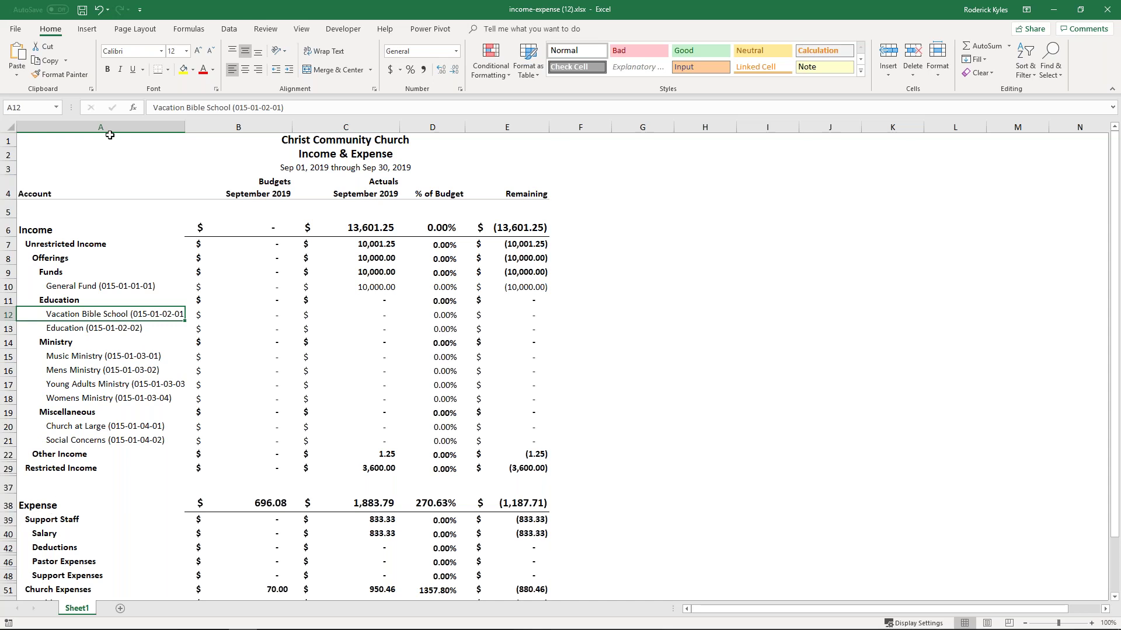
# Step: Unmerge the A1:G3 title block, try re-merging, and undo to keep three title lines
pyautogui.moveTo(93, 137); pyautogui.dragTo(352, 170)
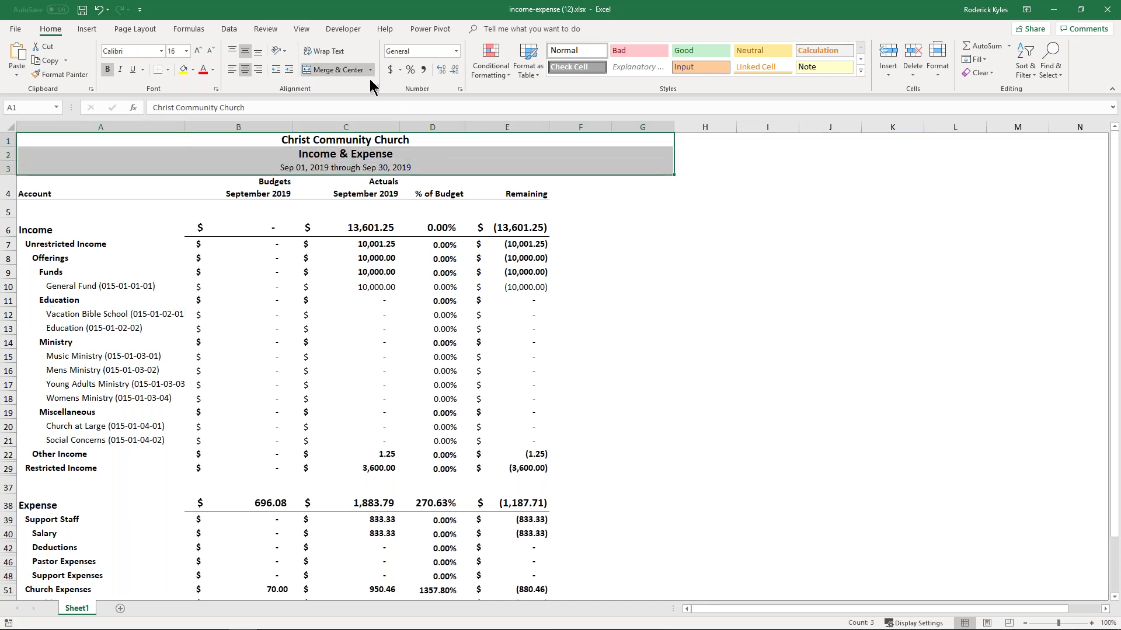
pyautogui.click(338, 69)
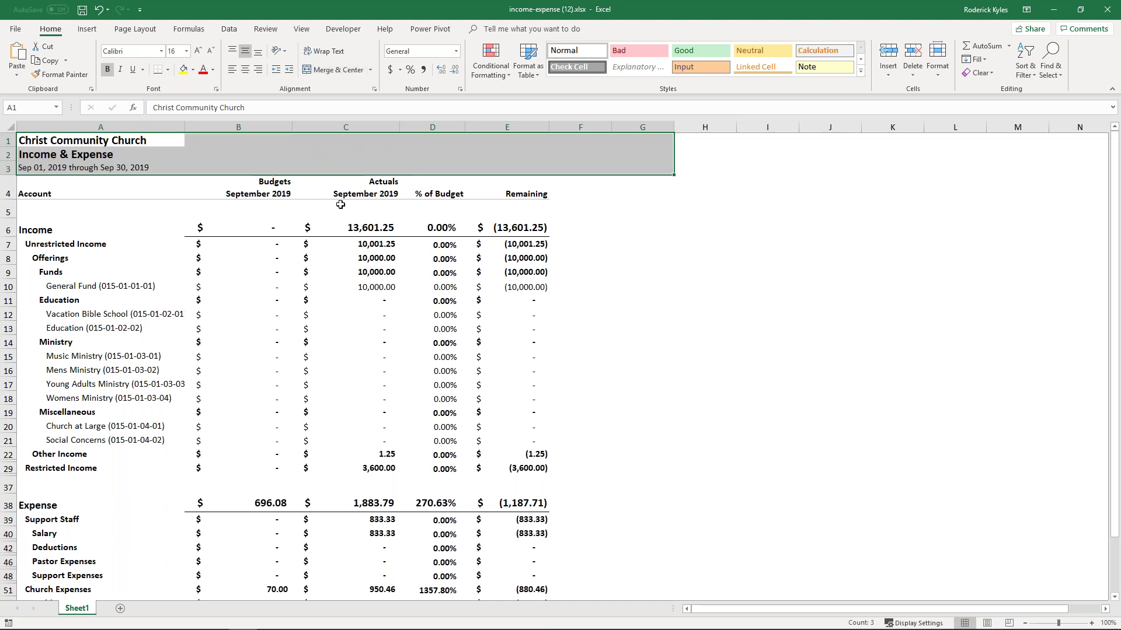
pyautogui.click(344, 70)
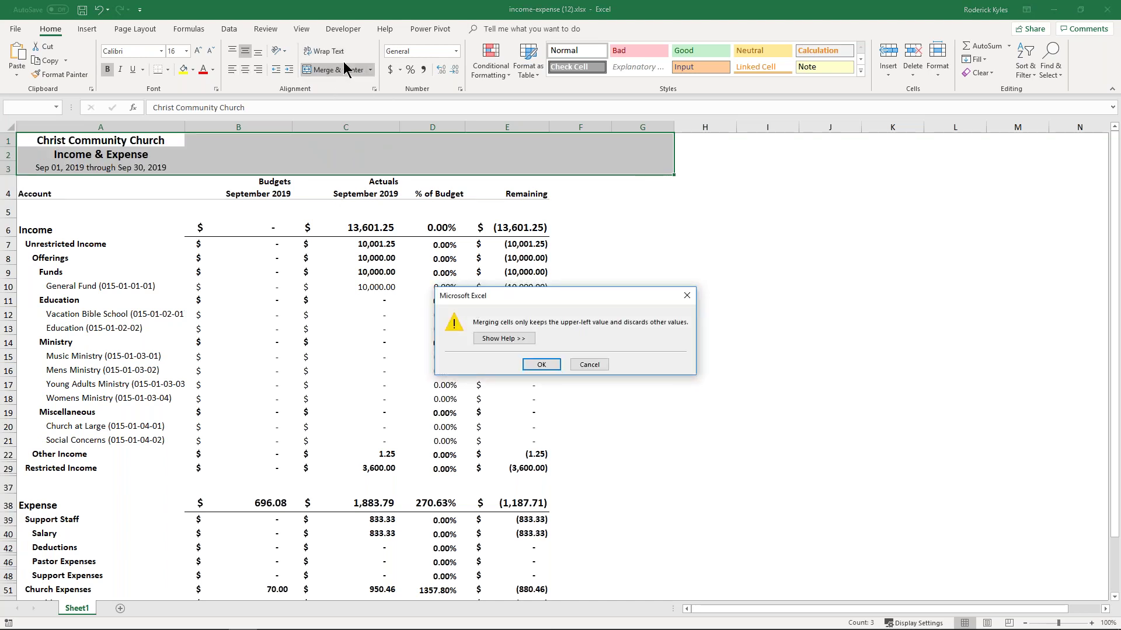
pyautogui.click(539, 364)
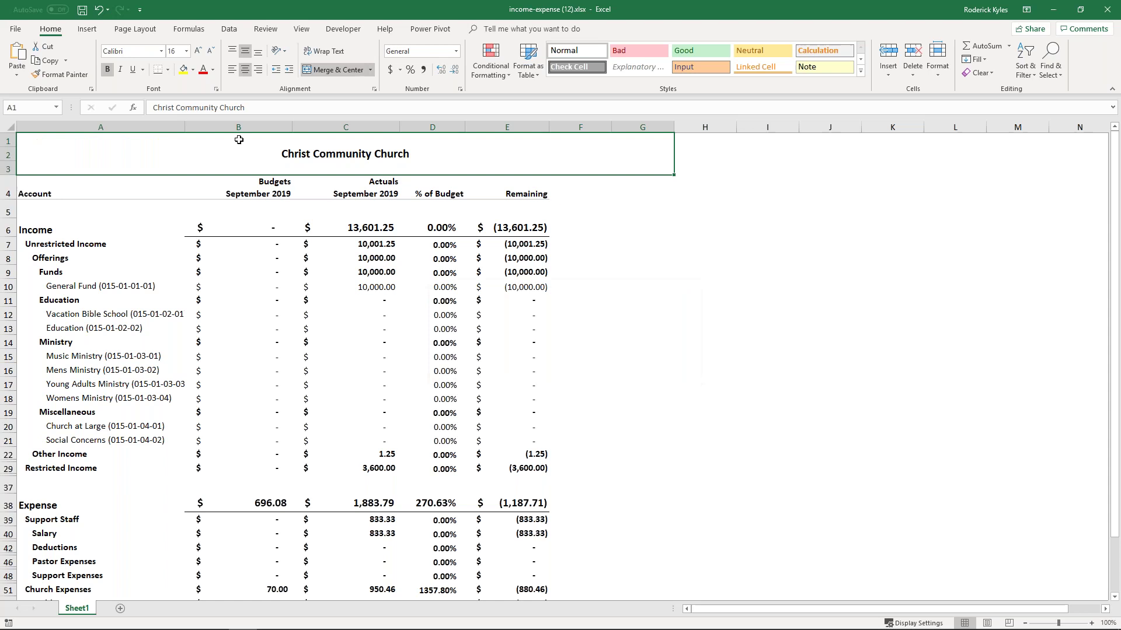
pyautogui.hotkey('ctrl', 'z')
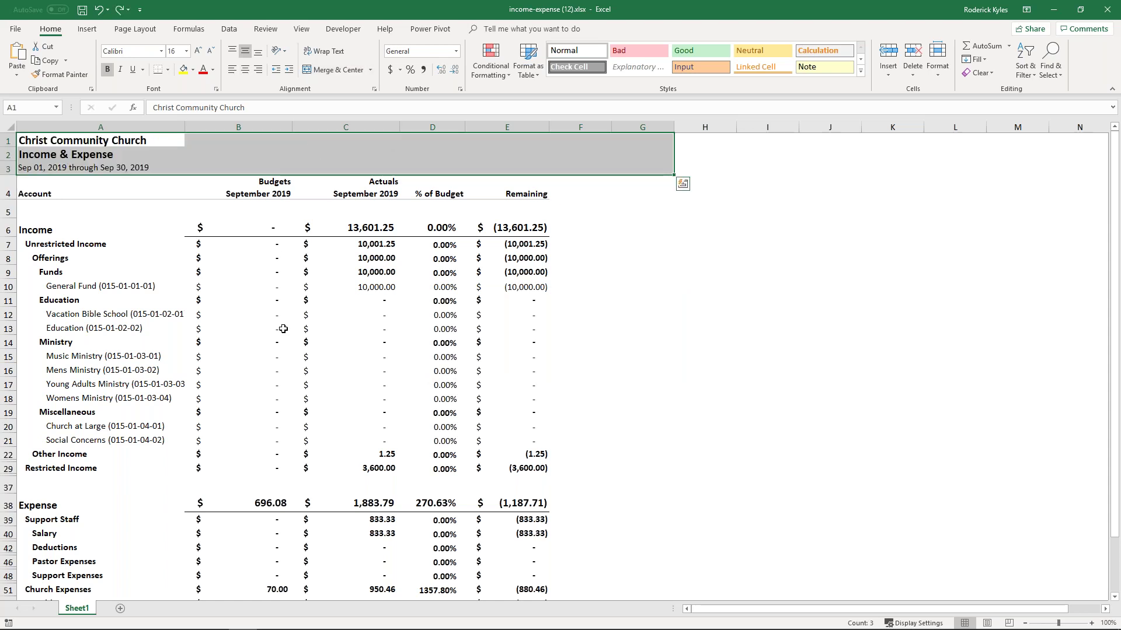
pyautogui.click(198, 141)
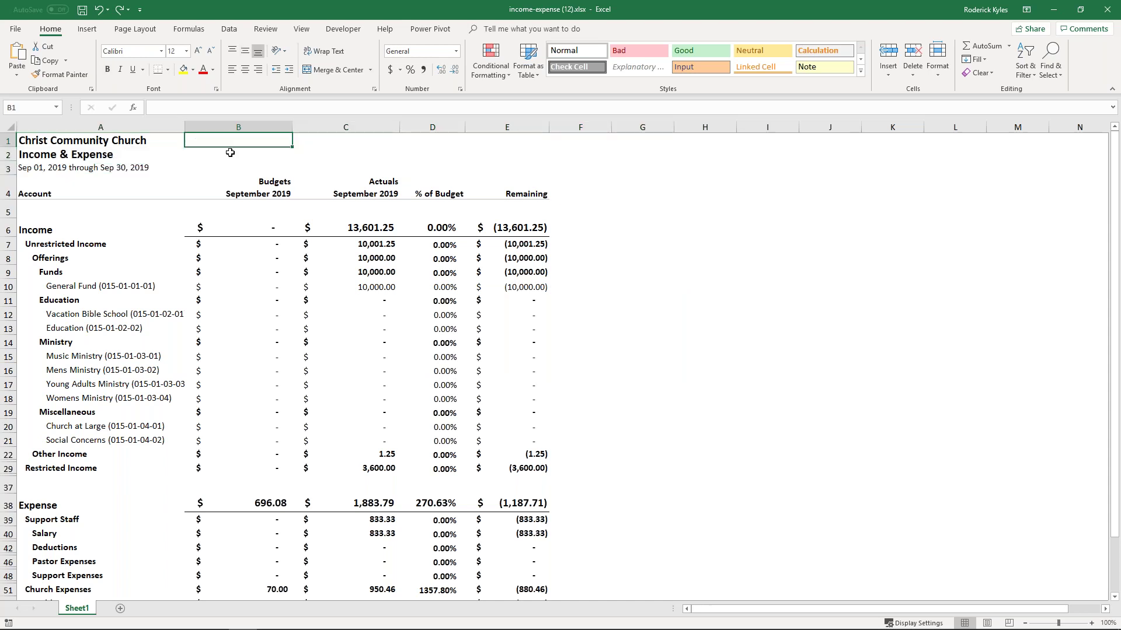
# Step: Check the Income total formula in B6 and cell B13, then select rows 19–21
pyautogui.click(264, 230)
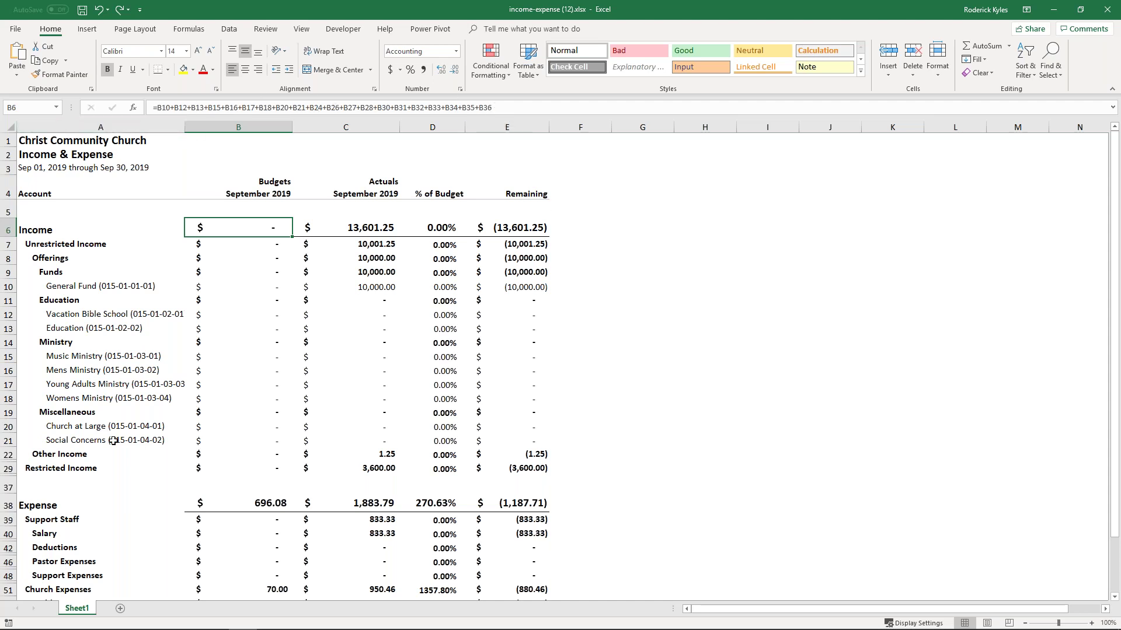
pyautogui.click(229, 329)
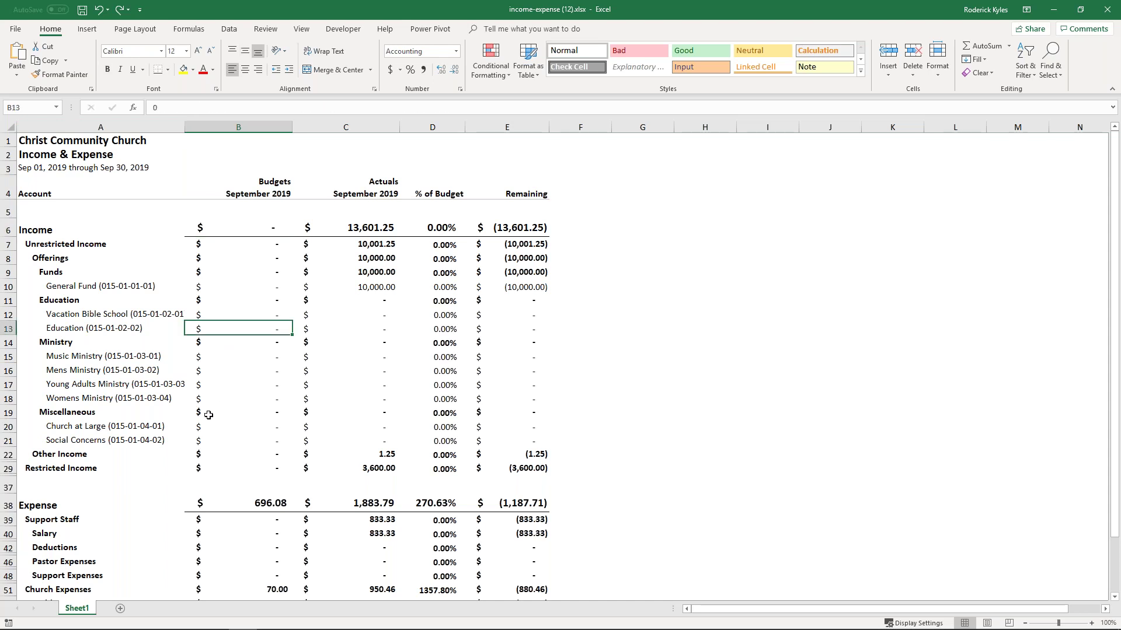
pyautogui.click(8, 413)
pyautogui.moveTo(9, 413); pyautogui.dragTo(9, 441)
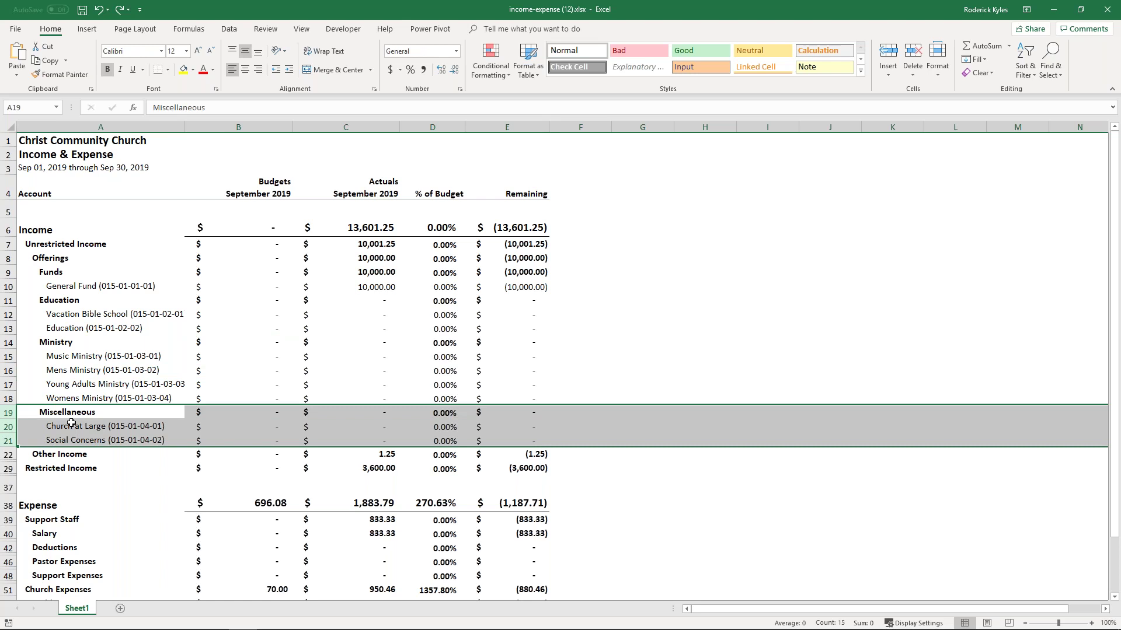
pyautogui.scroll(-1, 76, 429)
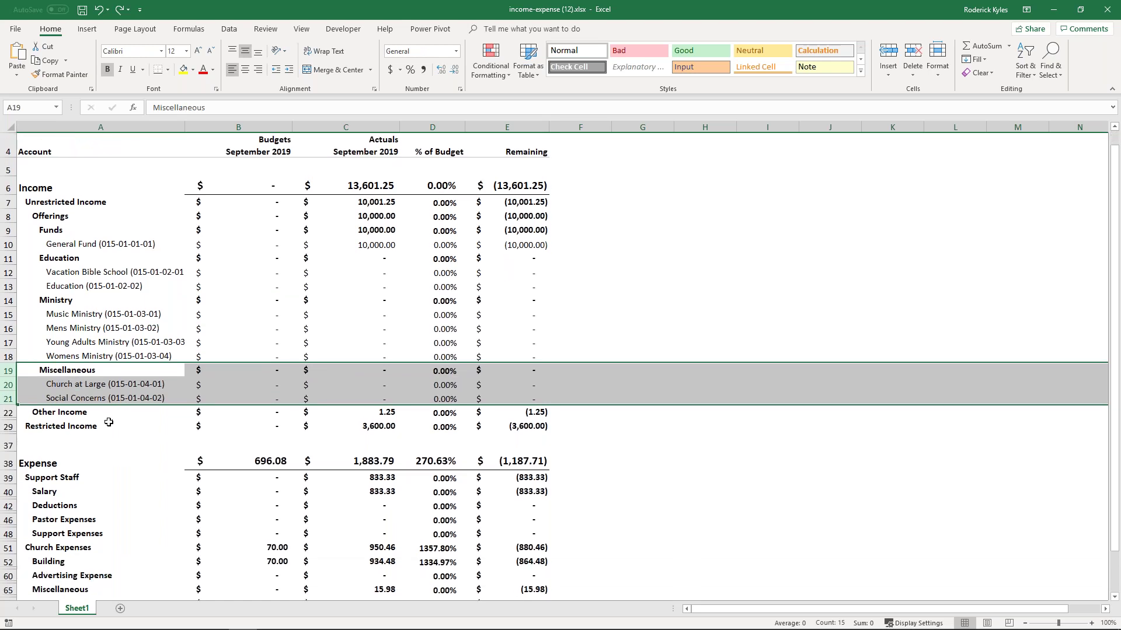
# Step: Delete Miscellaneous rows 19–21 and strip the #REF! references from B6's formula
pyautogui.rightClick(99, 392)
pyautogui.click(129, 487)
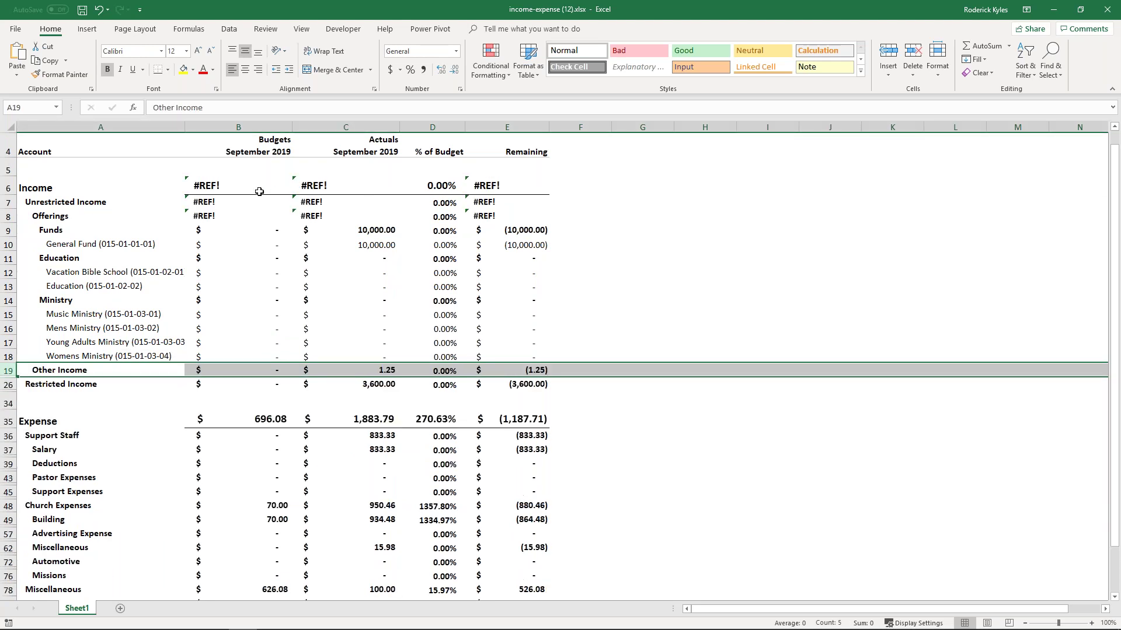
pyautogui.click(236, 186)
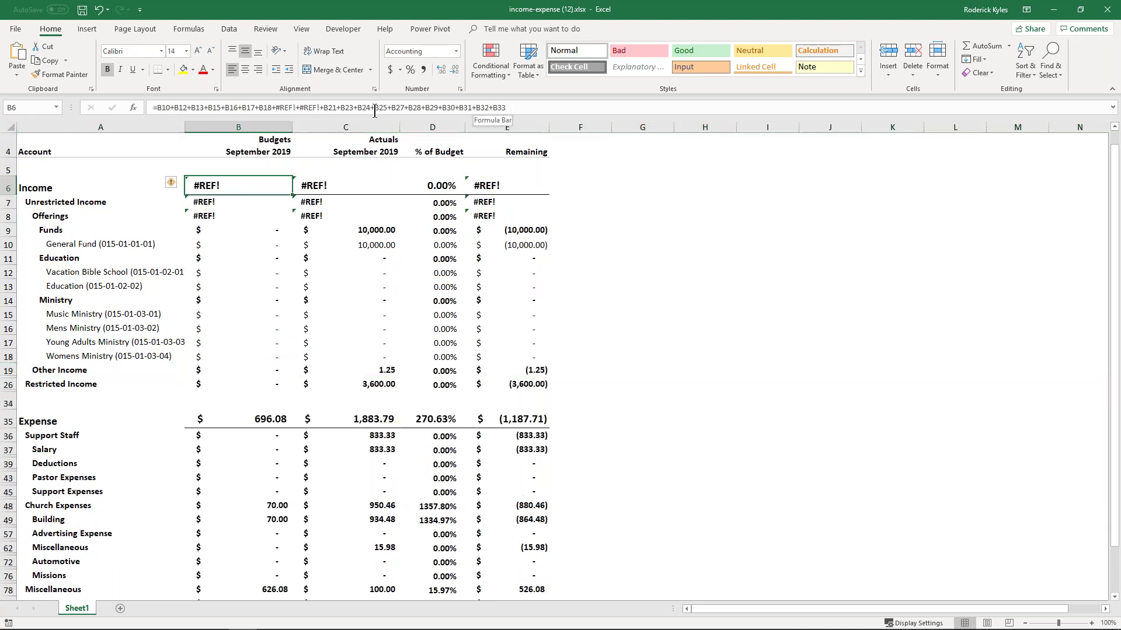
pyautogui.click(272, 108)
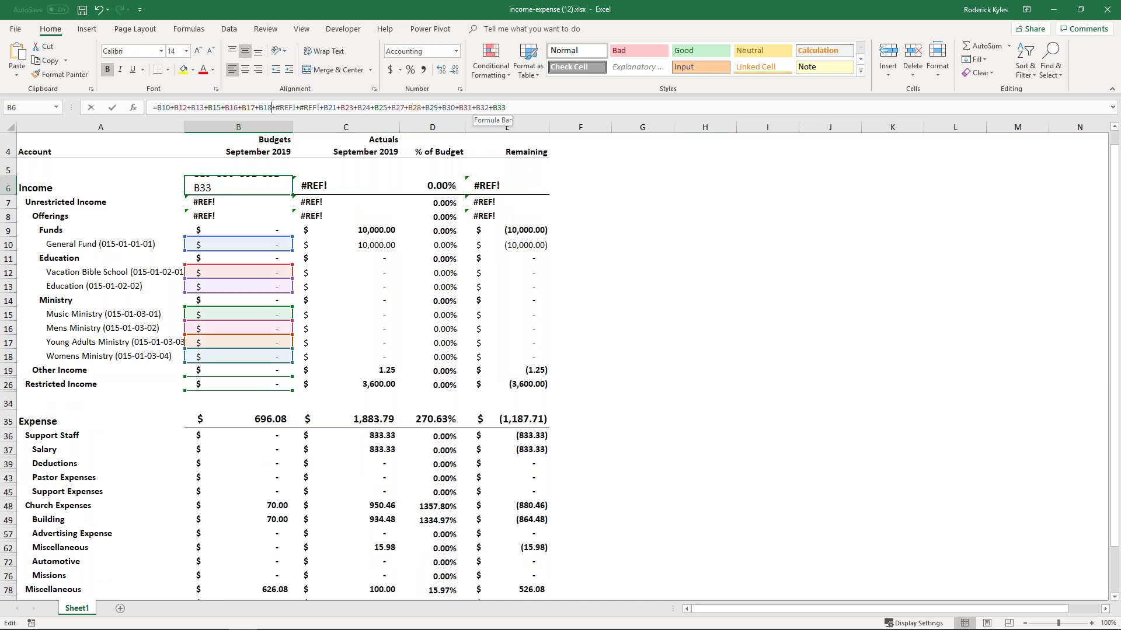
pyautogui.press('Delete')
pyautogui.press('Delete')
pyautogui.press('Delete')
pyautogui.press('Delete')
pyautogui.press('Delete')
pyautogui.press('Delete')
pyautogui.press('Delete')
pyautogui.press('Delete')
pyautogui.press('Delete')
pyautogui.press('Delete')
pyautogui.press('Delete')
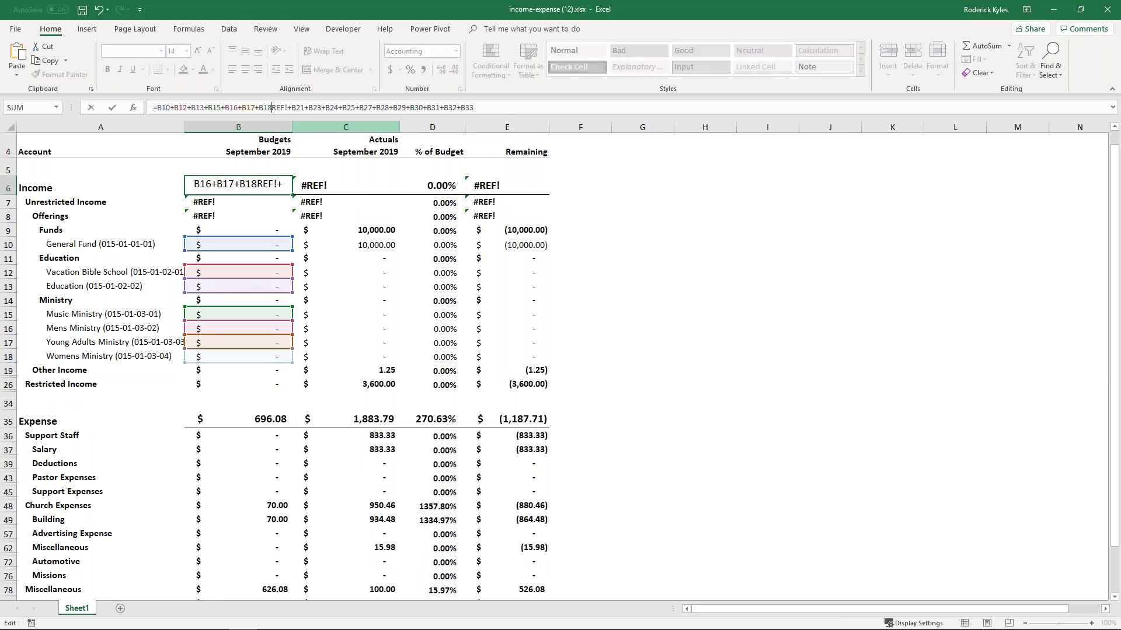
pyautogui.press('Delete')
pyautogui.press('Return')
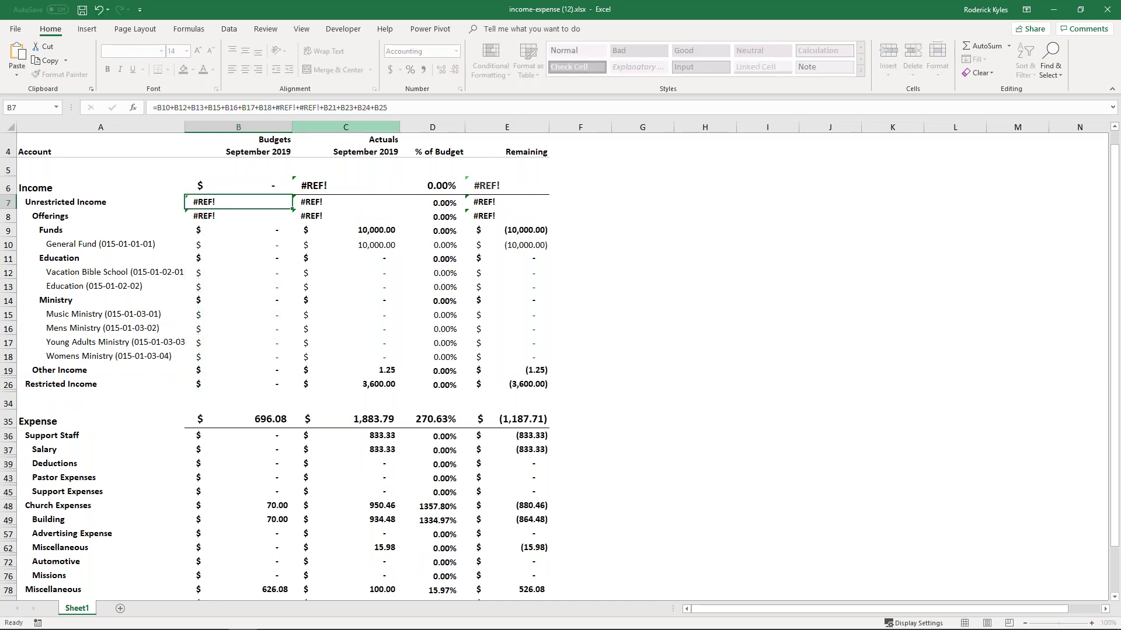
# Step: Try filling B6's formula down into B7:B8, then undo the mistaken fills
pyautogui.click(272, 189)
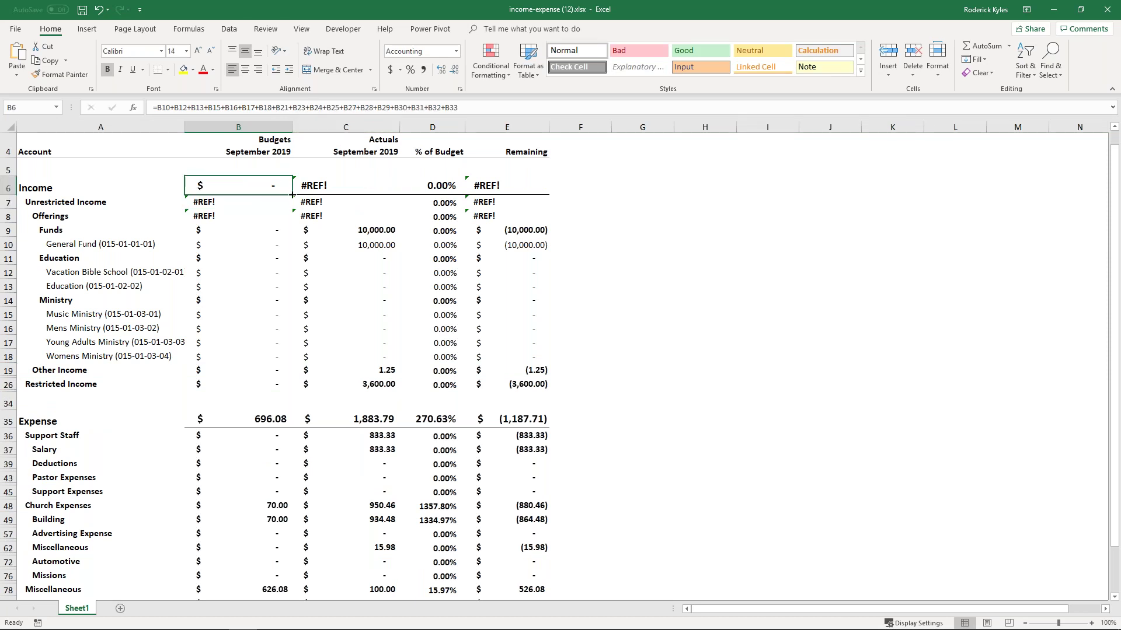
pyautogui.moveTo(292, 195)
pyautogui.mouseDown()
pyautogui.moveTo(282, 219)
pyautogui.moveTo(275, 186)
pyautogui.mouseUp()
pyautogui.click(256, 203)
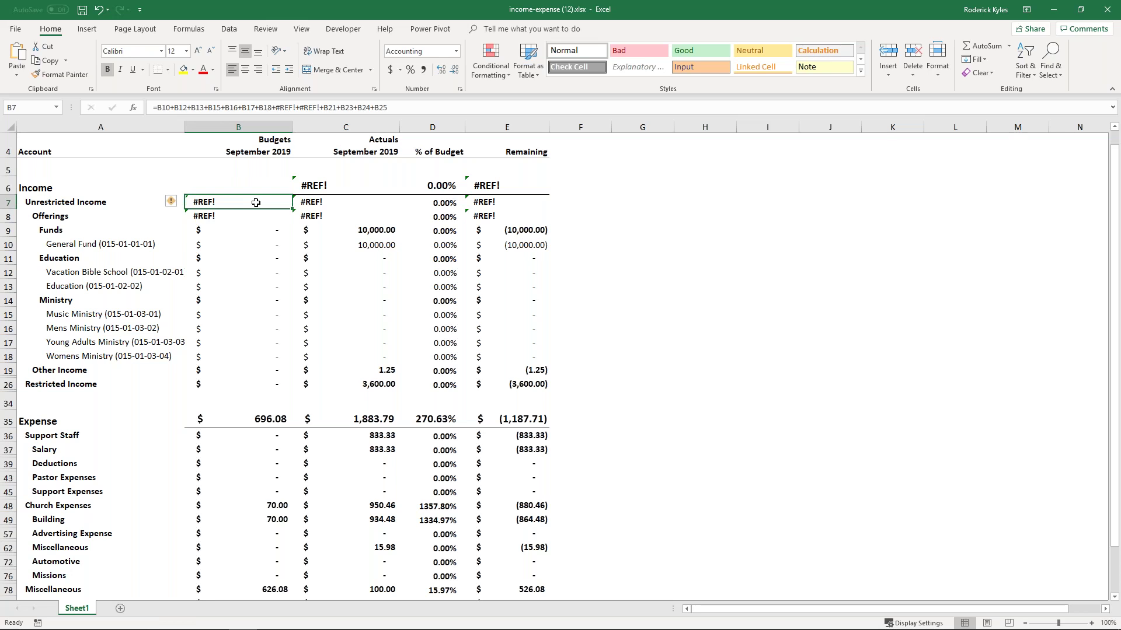
pyautogui.click(250, 214)
pyautogui.click(250, 206)
pyautogui.click(253, 187)
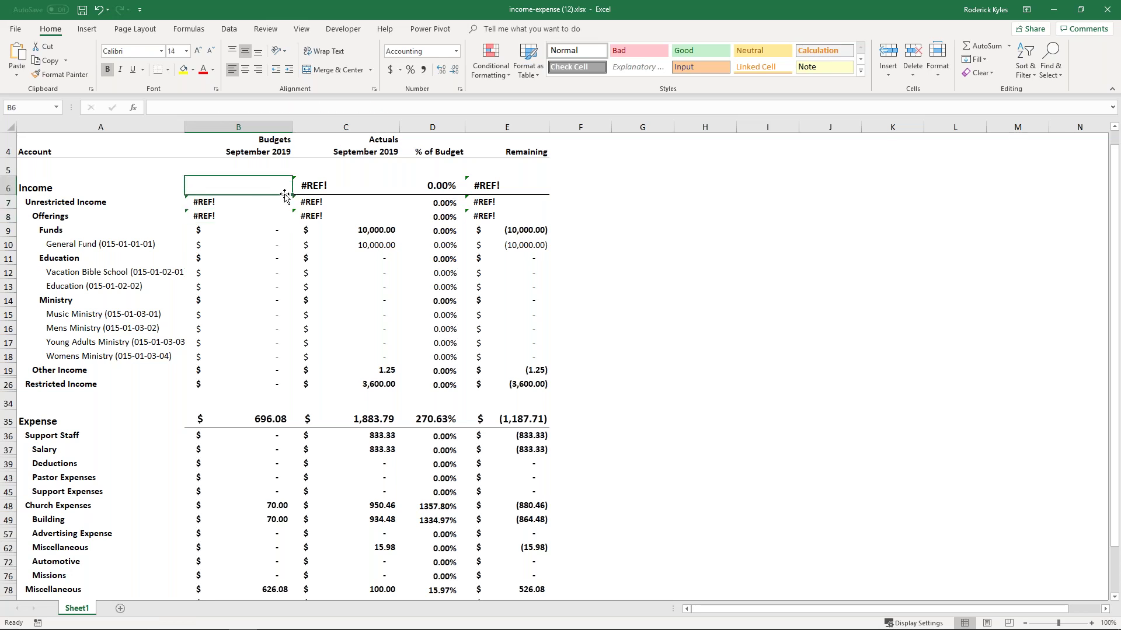
pyautogui.moveTo(292, 194); pyautogui.dragTo(392, 223)
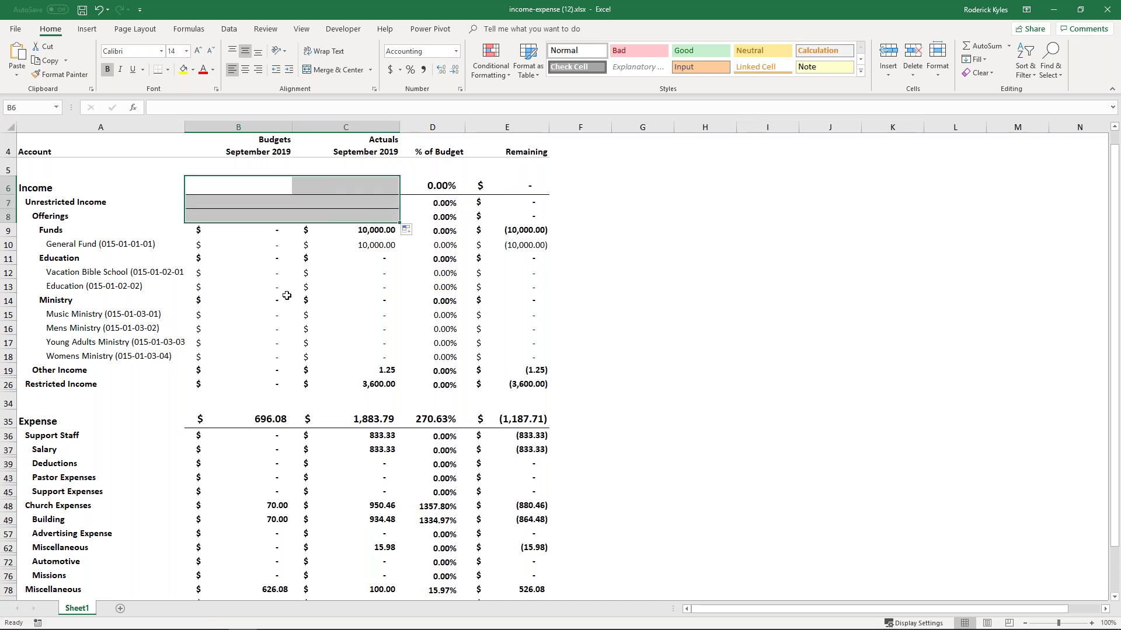
pyautogui.hotkey('ctrl', 'z')
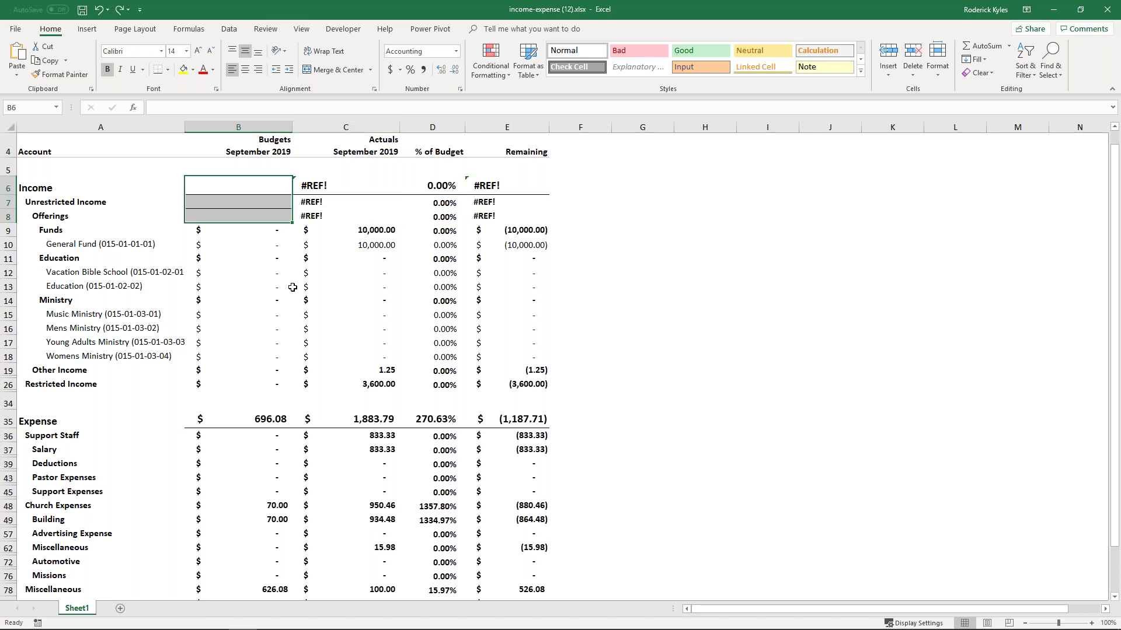
pyautogui.hotkey('ctrl', 'z')
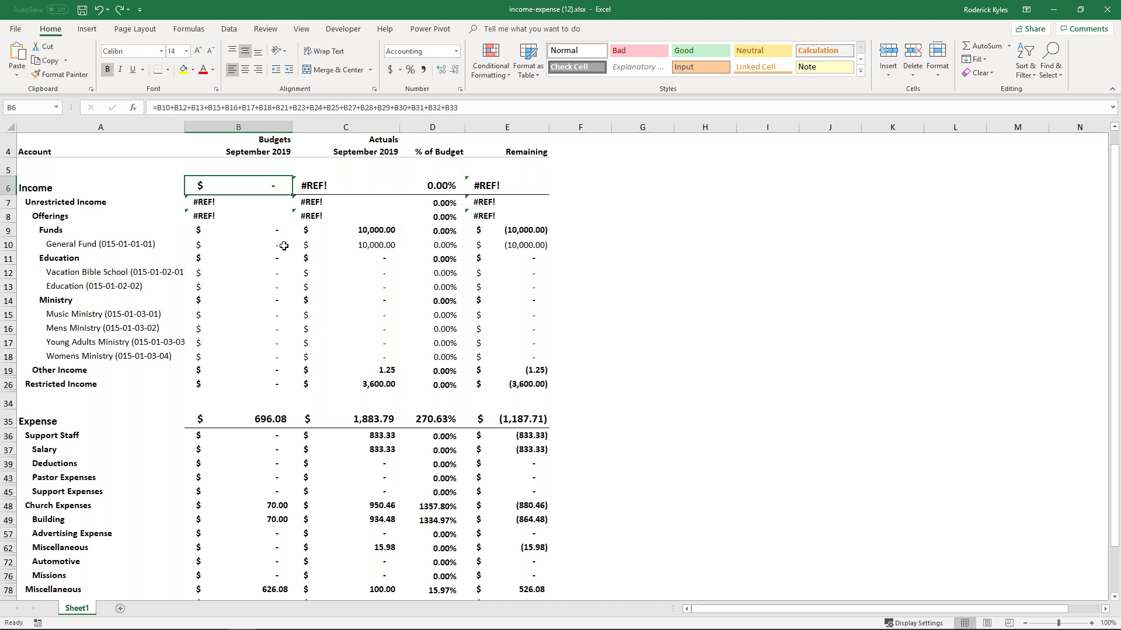
# Step: Copy B6's formula across into the Actuals Income cell C6
pyautogui.click(325, 187)
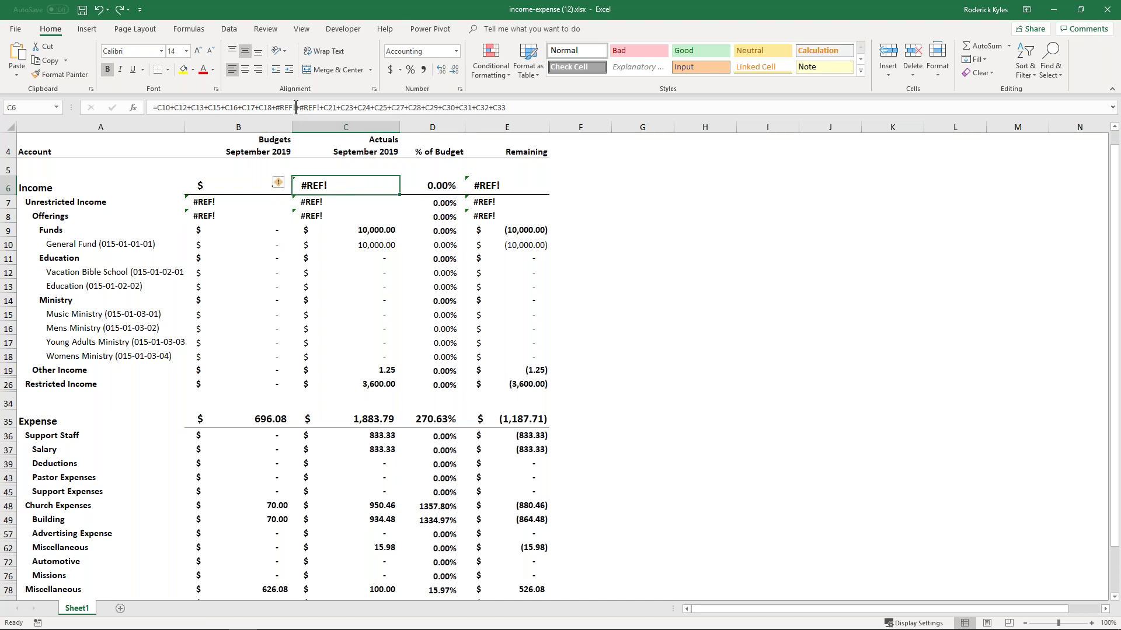
pyautogui.click(266, 190)
pyautogui.moveTo(292, 196); pyautogui.dragTo(361, 194)
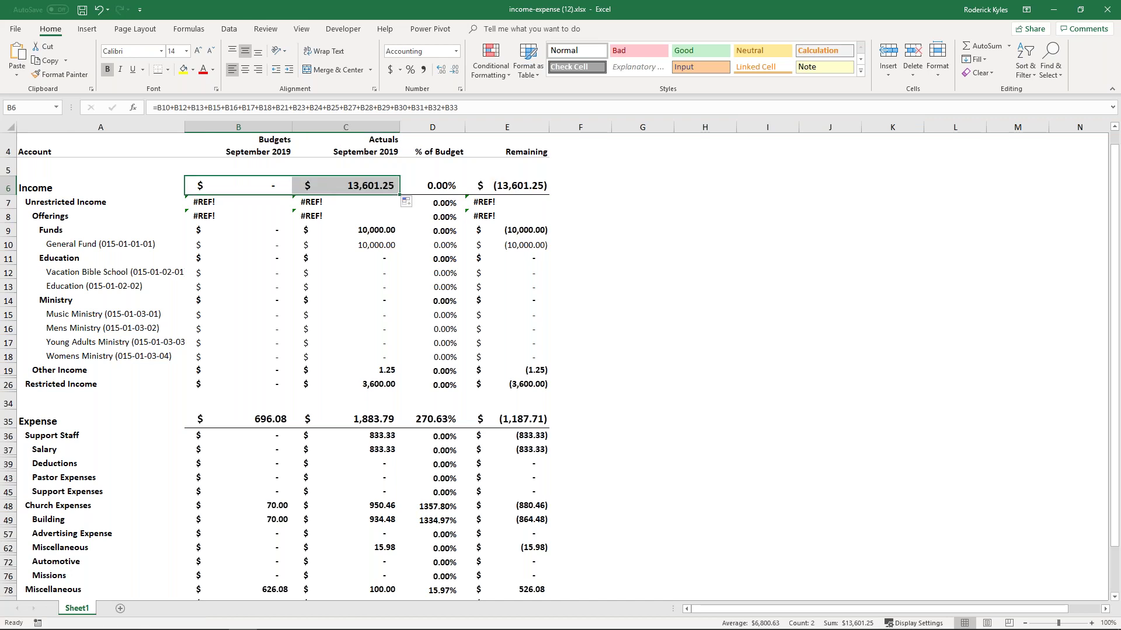
# Step: Remove the #REF! references from the Unrestricted Income formula in B7
pyautogui.click(248, 204)
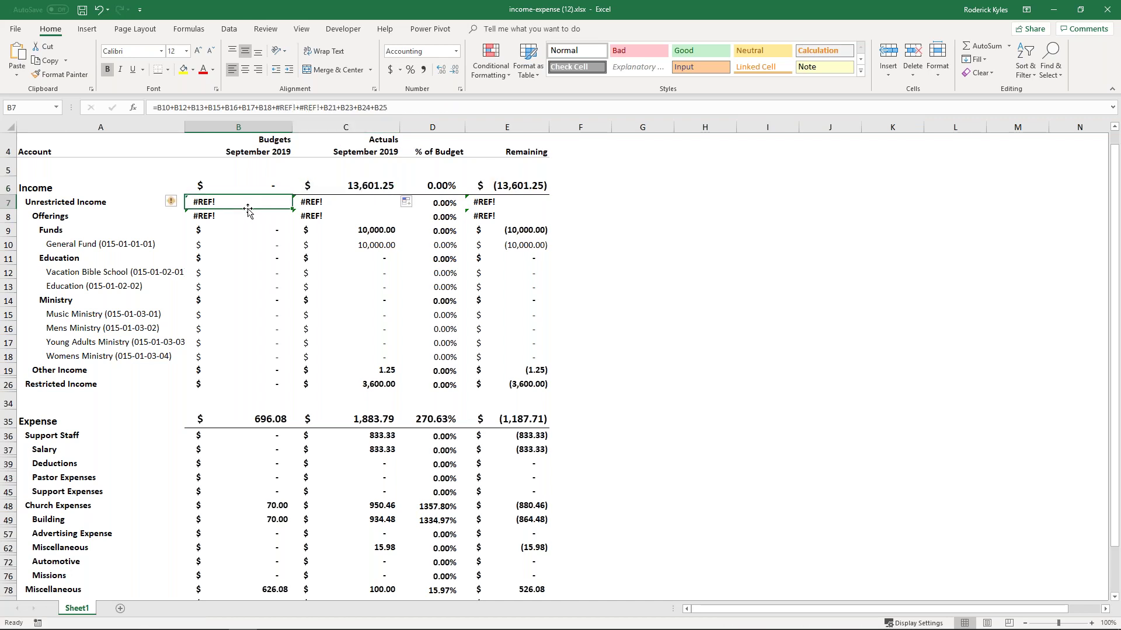
pyautogui.click(274, 108)
pyautogui.press('Delete')
pyautogui.press('Delete')
pyautogui.press('Delete')
pyautogui.press('Delete')
pyautogui.press('Delete')
pyautogui.press('Delete')
pyautogui.press('Delete')
pyautogui.press('Delete')
pyautogui.press('Delete')
pyautogui.press('Delete')
pyautogui.press('Delete')
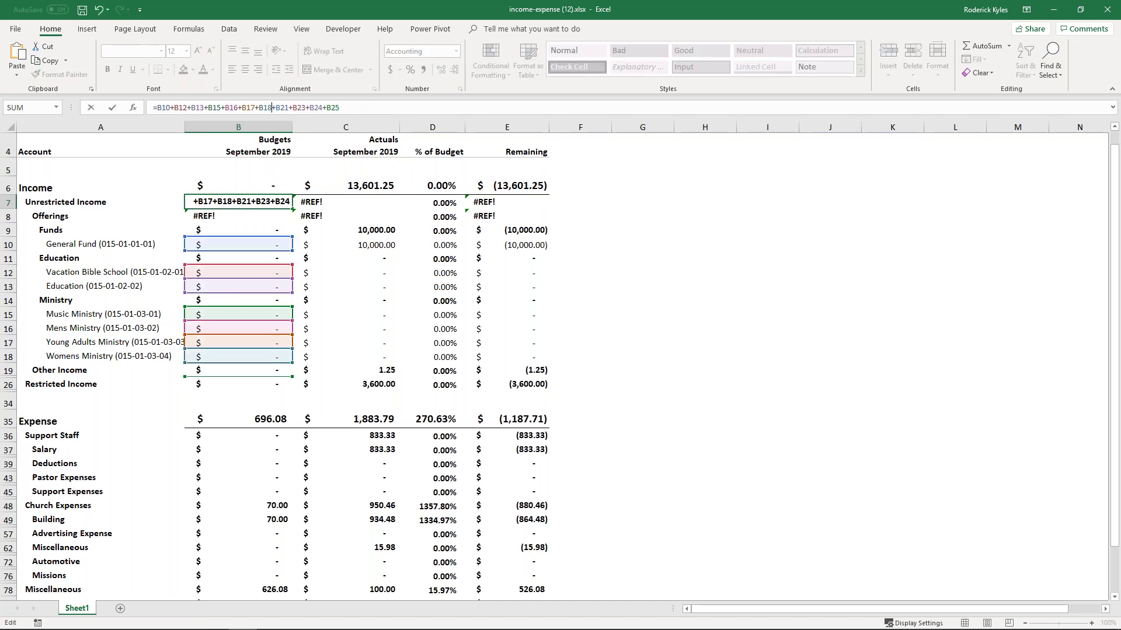
pyautogui.press('Return')
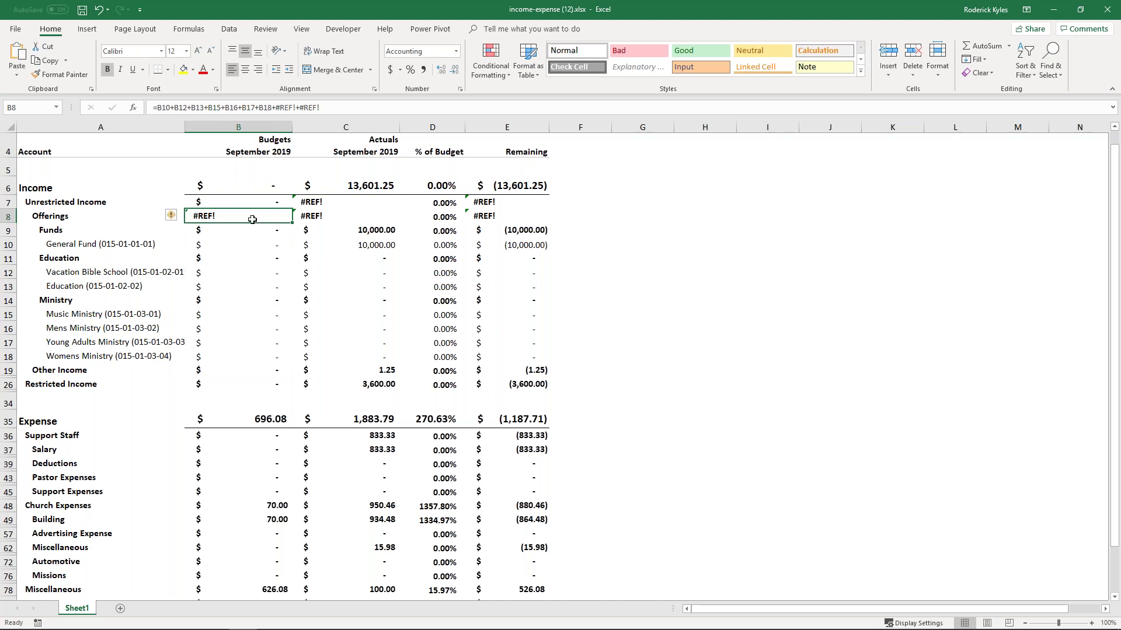
# Step: Remove the #REF! references from the Offerings formula in B8 and check B7:B8
pyautogui.click(275, 107)
pyautogui.moveTo(275, 108); pyautogui.dragTo(344, 110)
pyautogui.press('Delete')
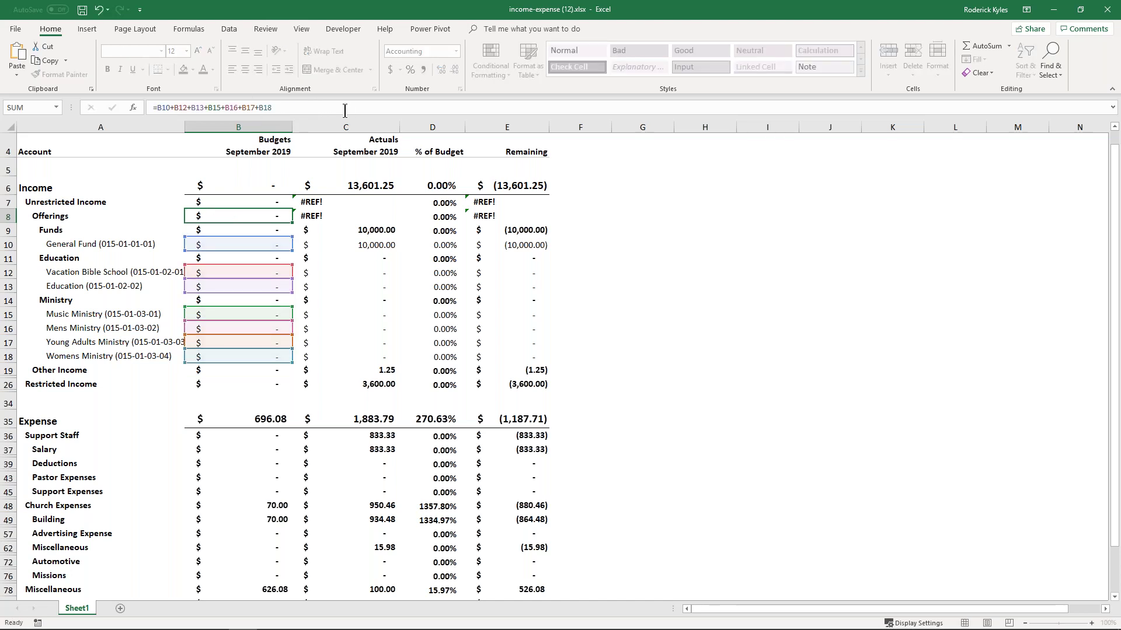
pyautogui.press('Return')
pyautogui.click(265, 217)
pyautogui.moveTo(270, 202); pyautogui.dragTo(400, 225)
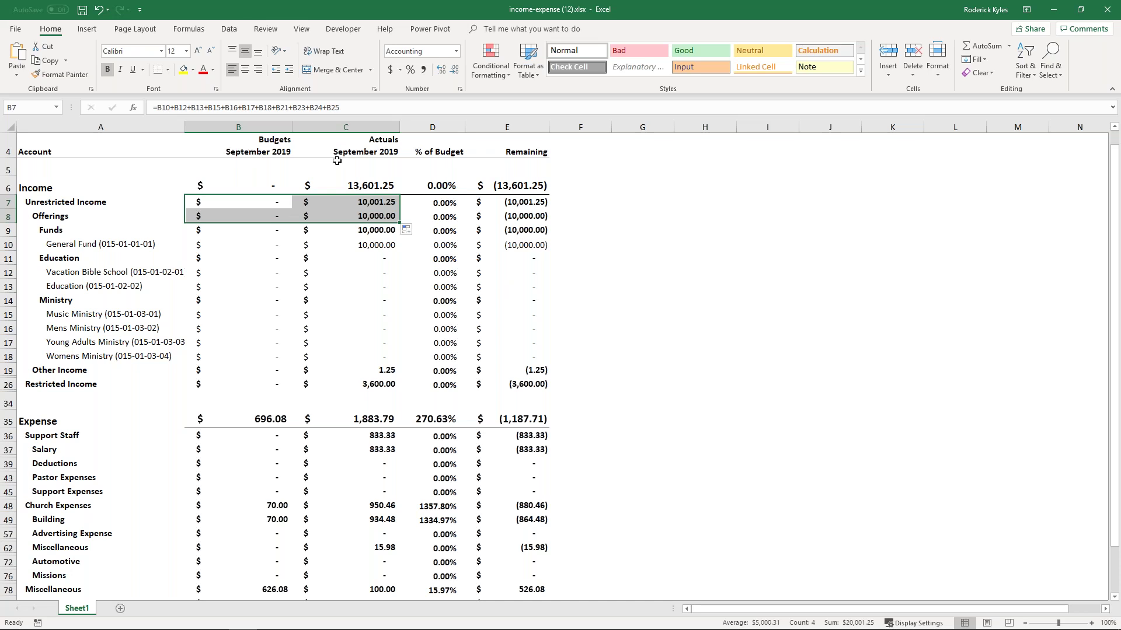
# Step: Set the Chart of Accounts report to all of 2019, export it to Excel and open the download
pyautogui.moveTo(605, 9); pyautogui.dragTo(518, 180)
pyautogui.click(520, 178)
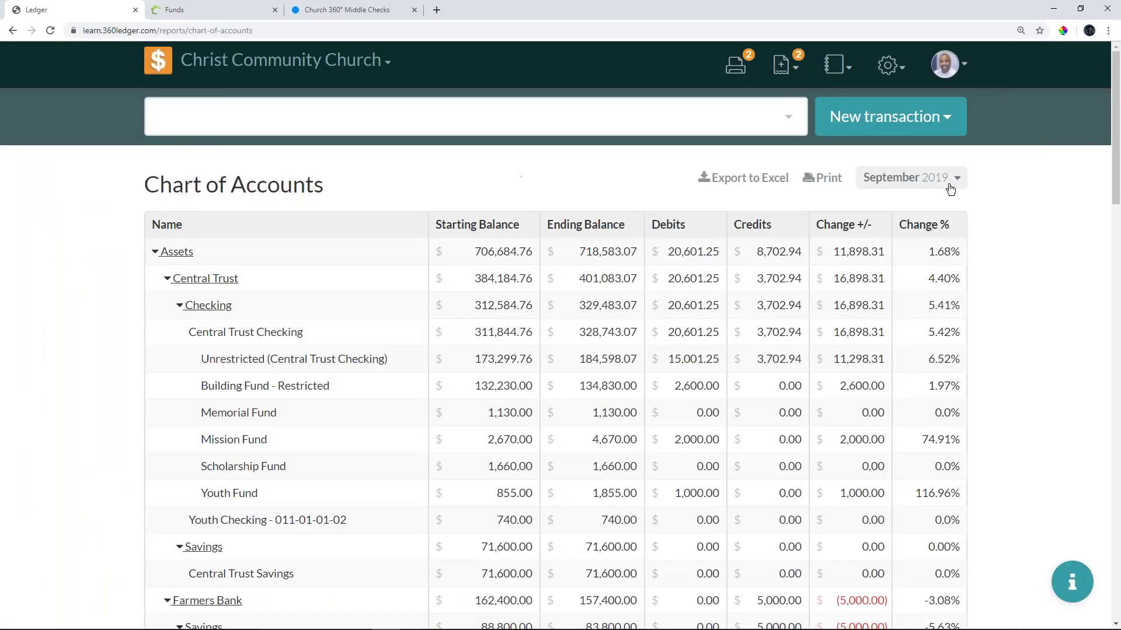
pyautogui.click(950, 181)
pyautogui.click(666, 221)
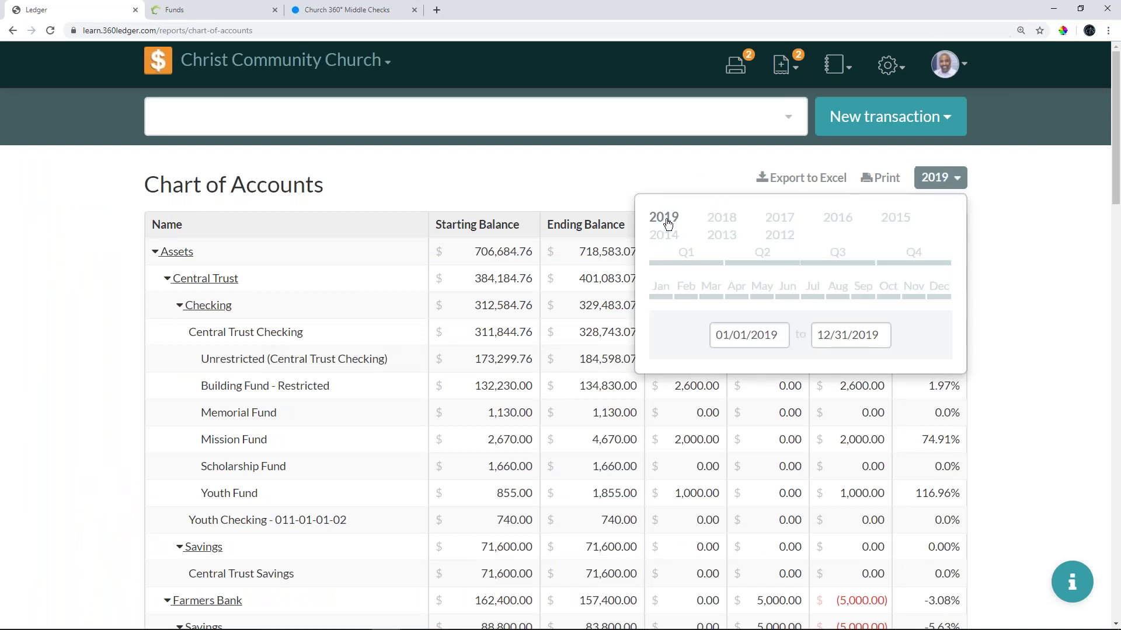
pyautogui.click(935, 178)
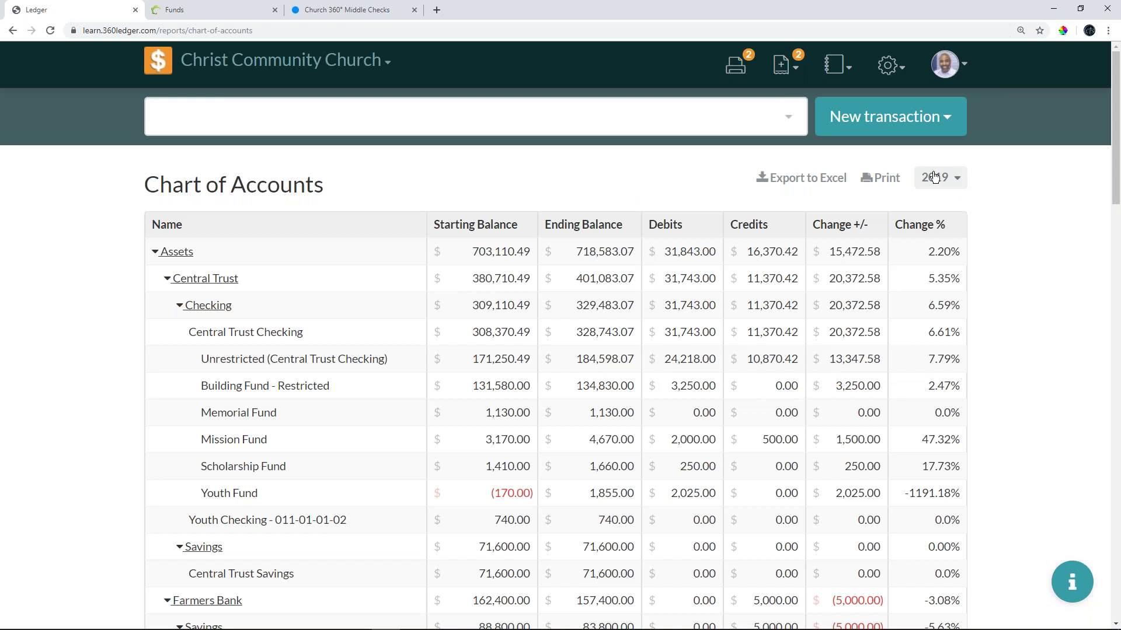
pyautogui.click(836, 185)
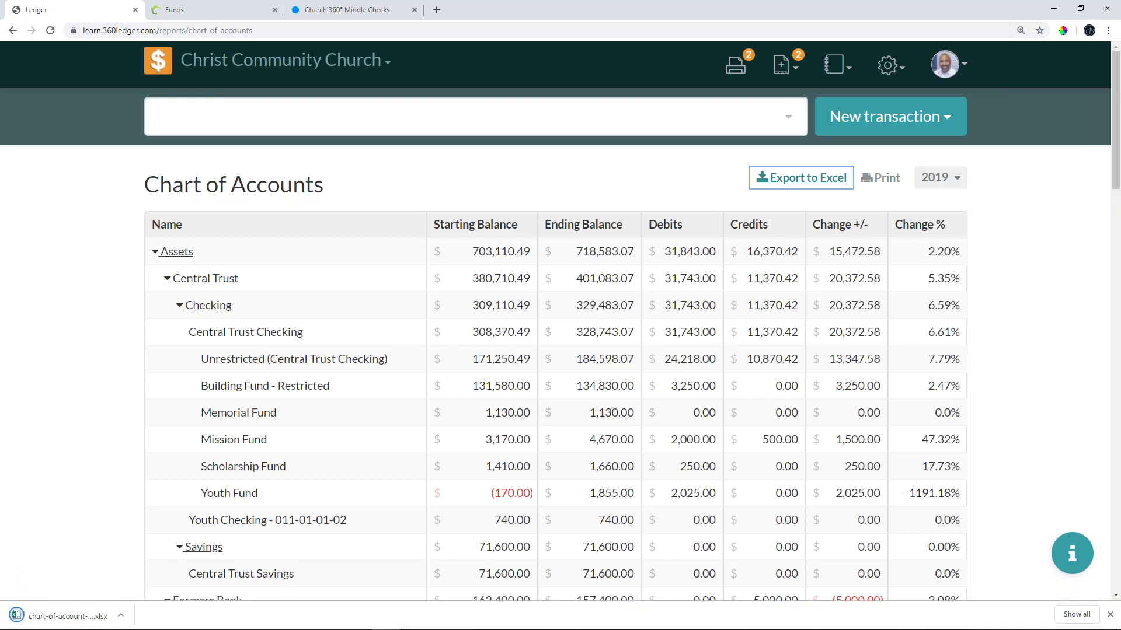
pyautogui.click(85, 617)
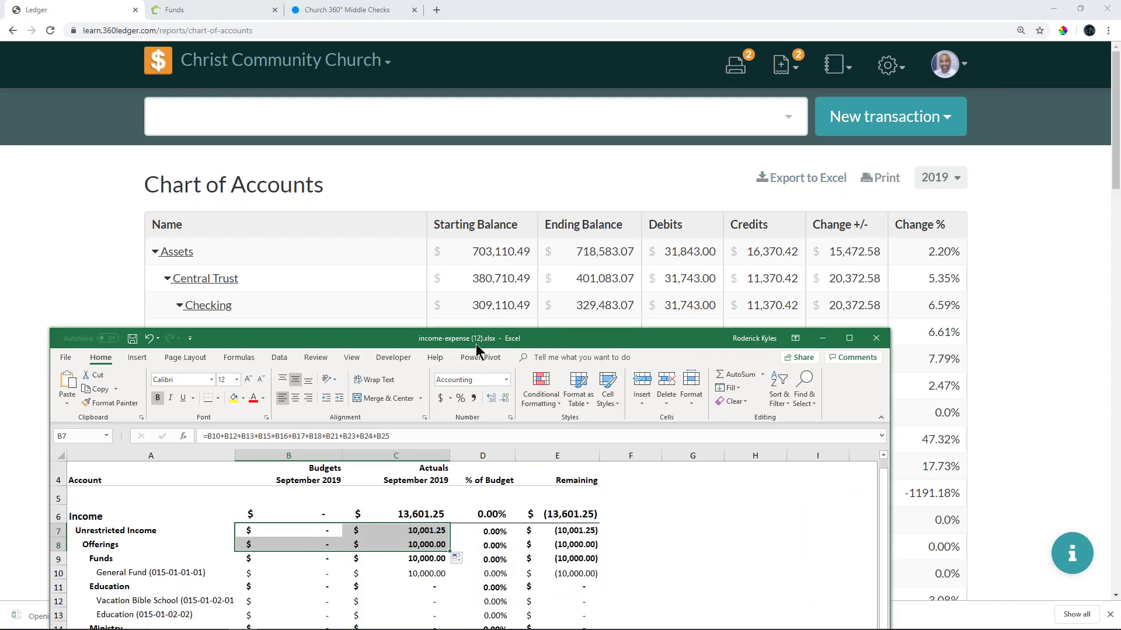
# Step: Place the chart-of-account-balances workbook beside the income-expense report and inspect the Memorial Fund row
pyautogui.moveTo(475, 345); pyautogui.dragTo(612, 2)
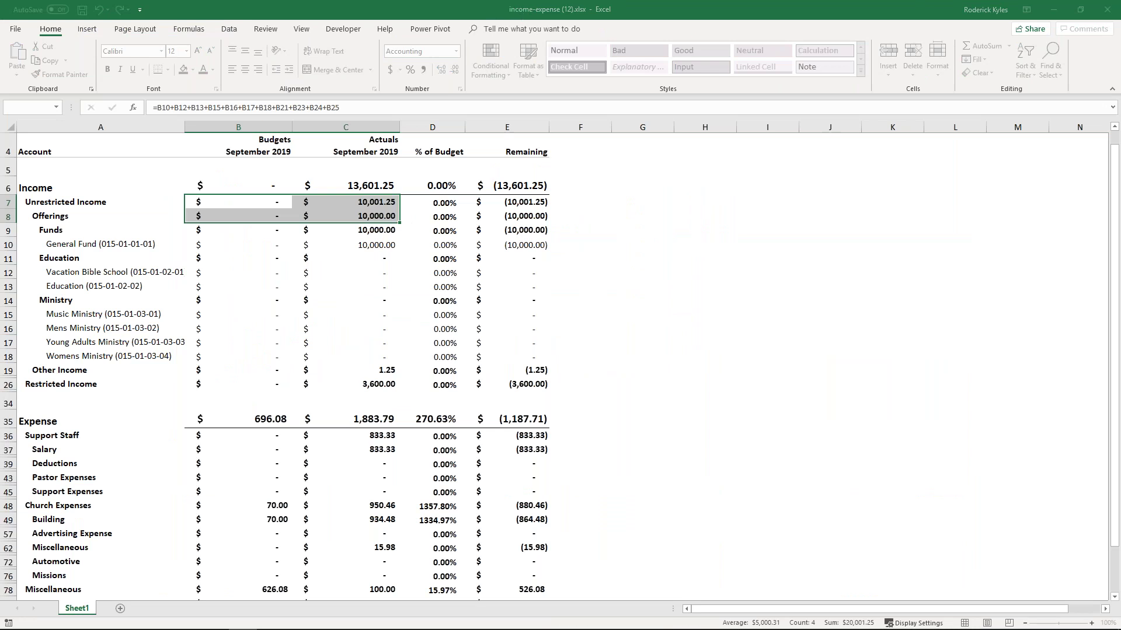
pyautogui.moveTo(629, 11); pyautogui.dragTo(857, 38)
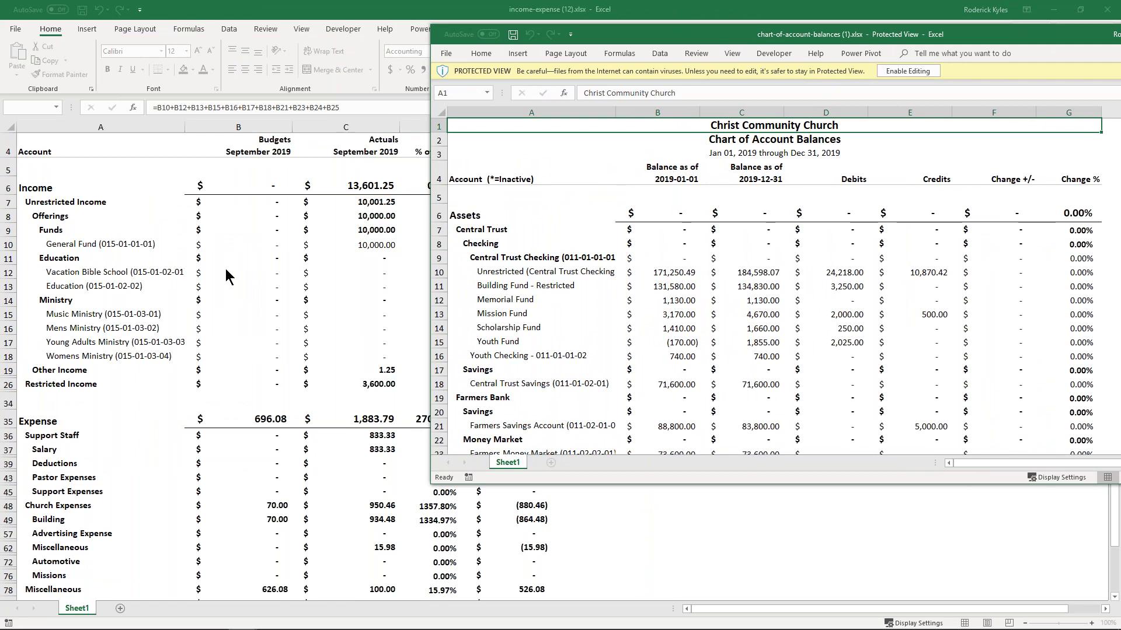
pyautogui.click(513, 299)
pyautogui.scroll(-1, 545, 355)
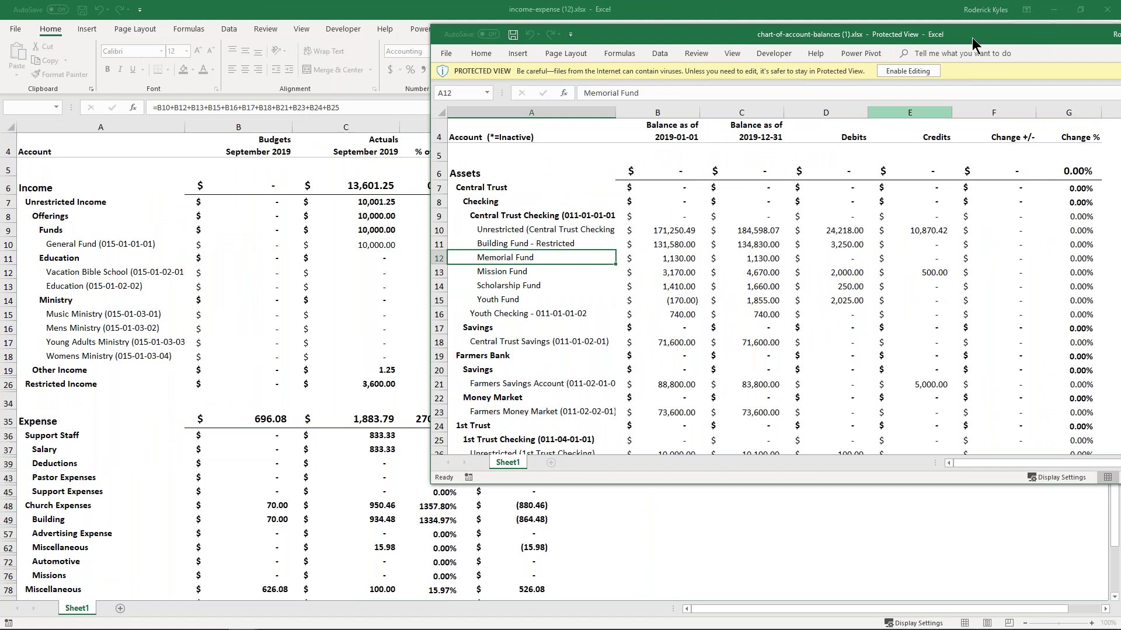
# Step: Close the chart-of-account-balances workbook and restore the income-expense window to reveal Chrome
pyautogui.moveTo(972, 43); pyautogui.dragTo(592, 127)
pyautogui.click(879, 125)
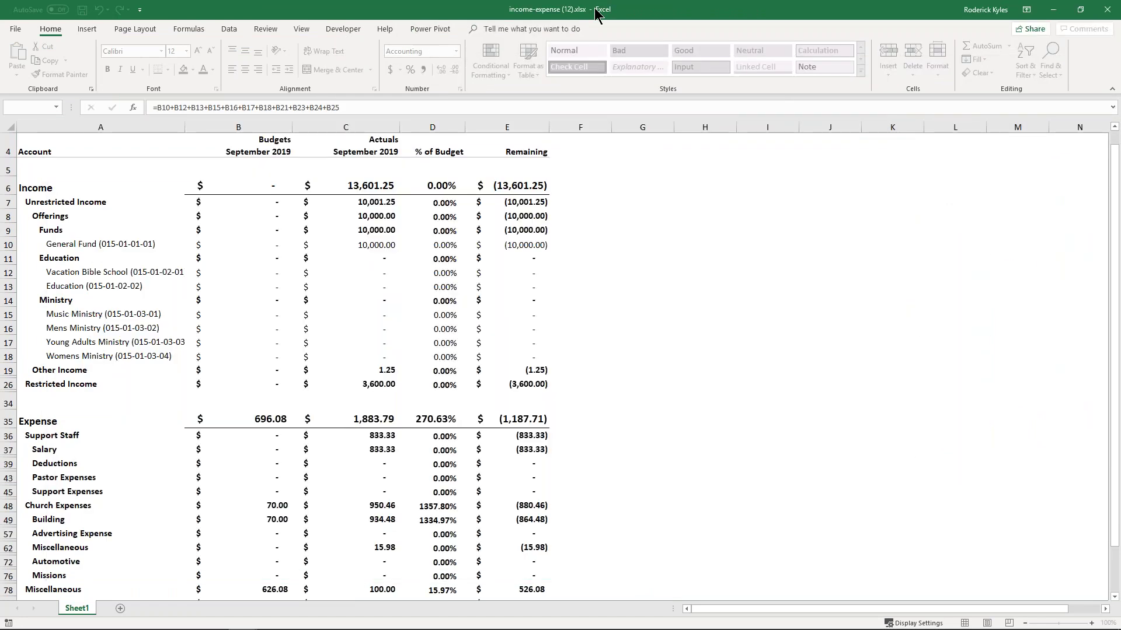
pyautogui.doubleClick(595, 14)
pyautogui.moveTo(525, 144); pyautogui.dragTo(438, 322)
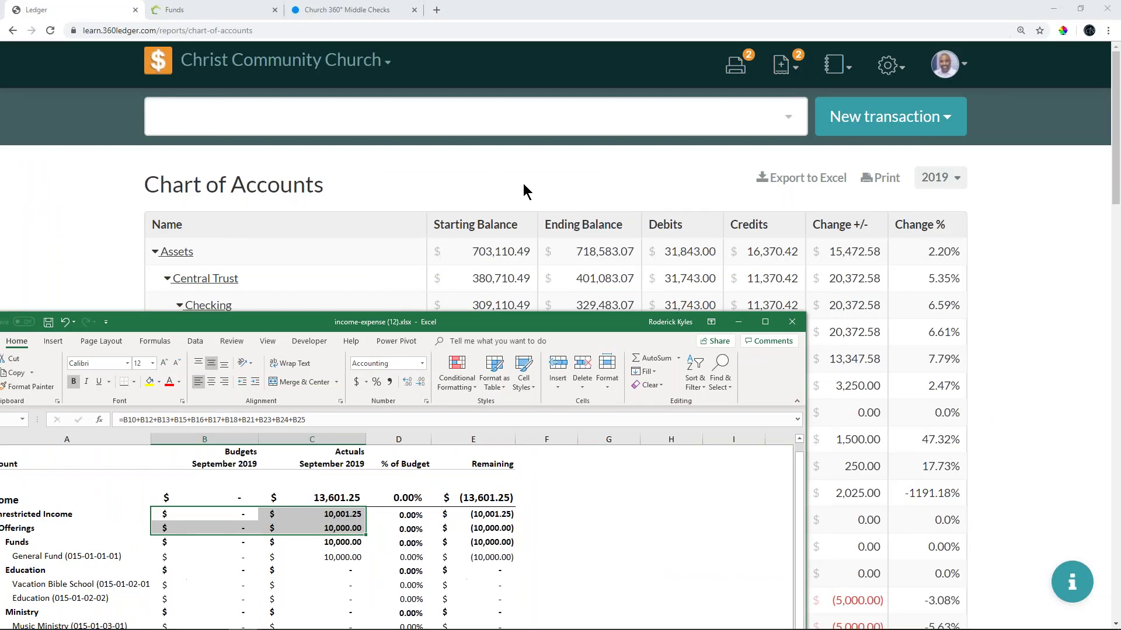
# Step: Export the 2019 Income & Expense report from 360 Ledger to Excel and open income-expense (13).xlsx
pyautogui.click(840, 67)
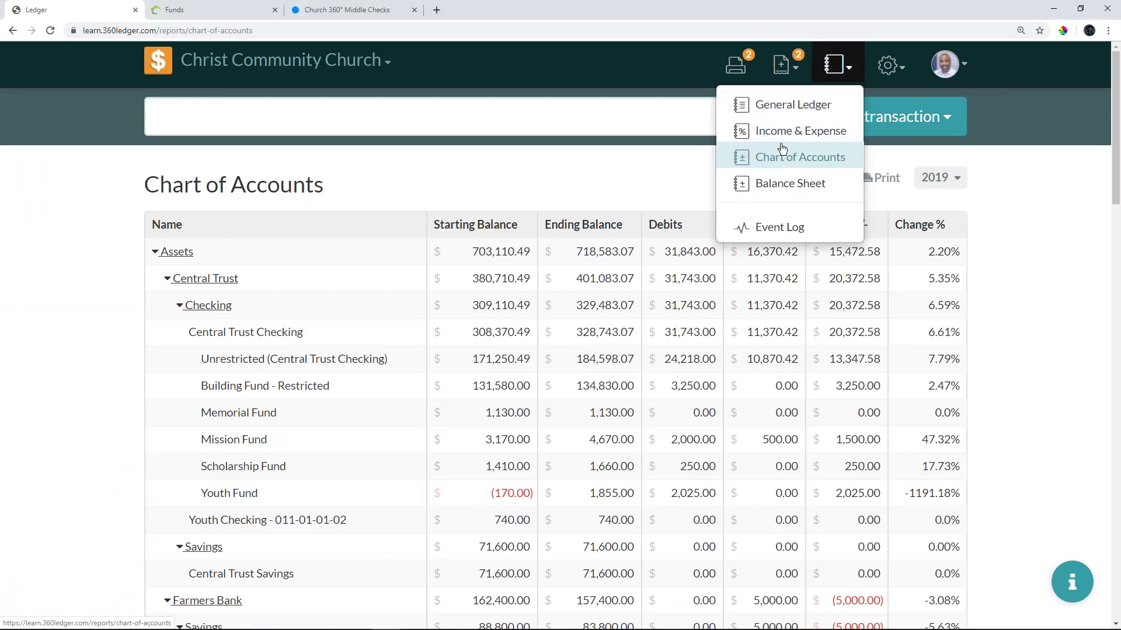
pyautogui.click(782, 134)
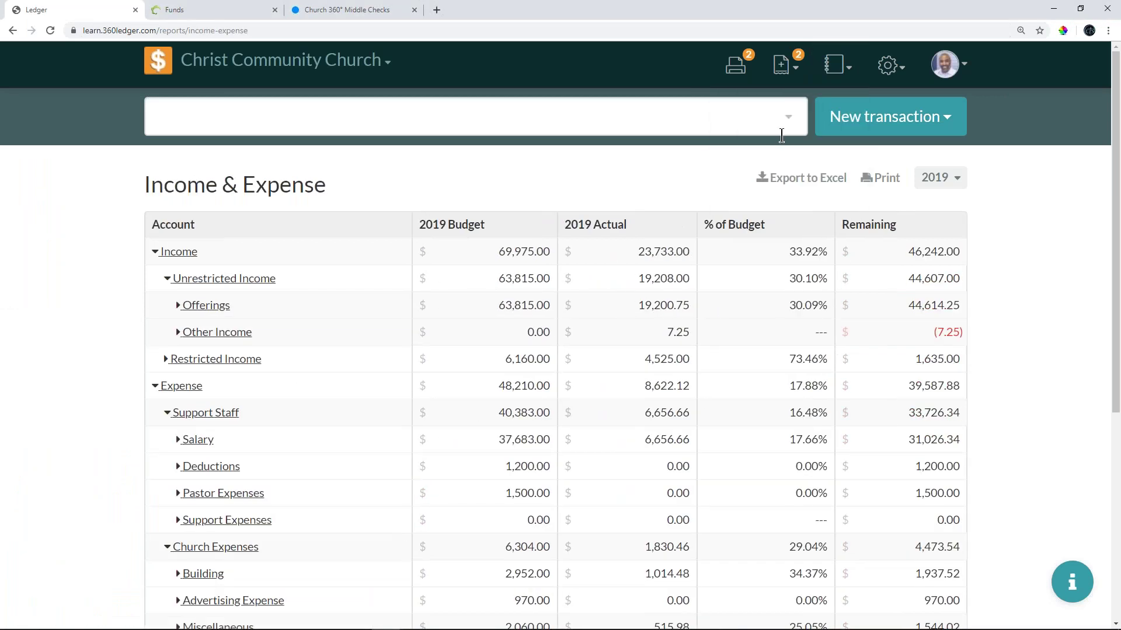
pyautogui.click(817, 180)
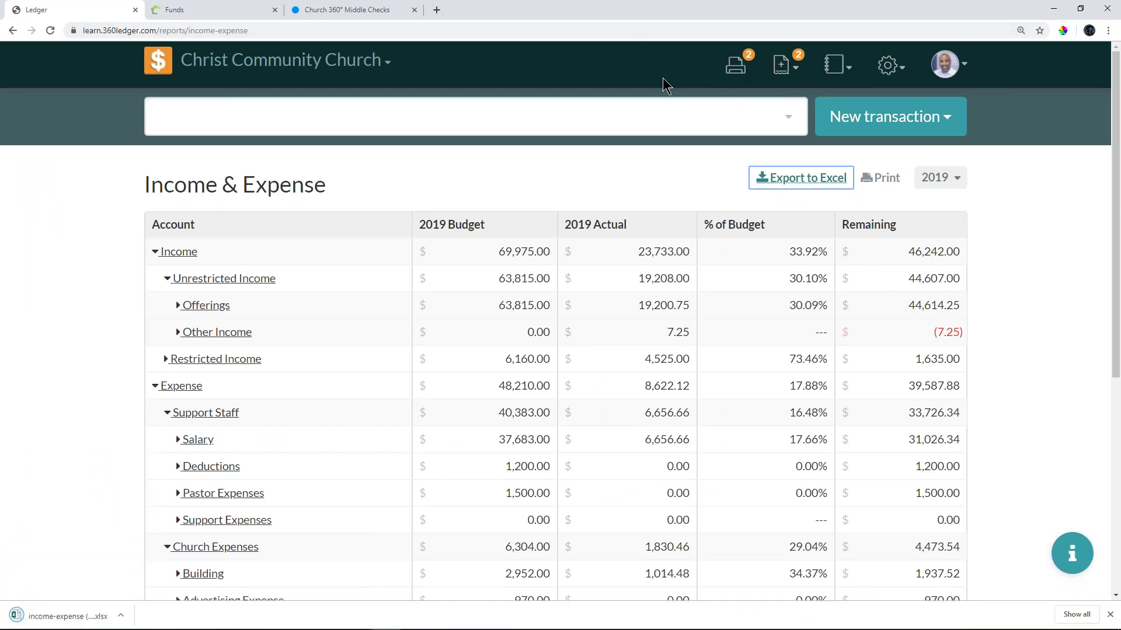
pyautogui.click(82, 624)
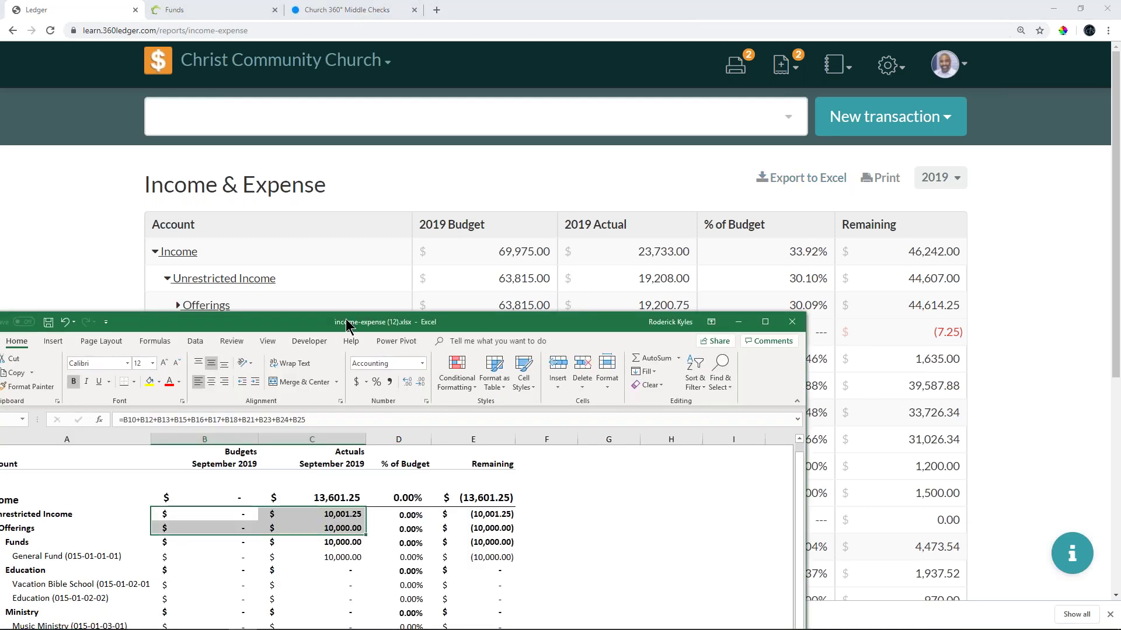
pyautogui.moveTo(348, 325); pyautogui.dragTo(888, 85)
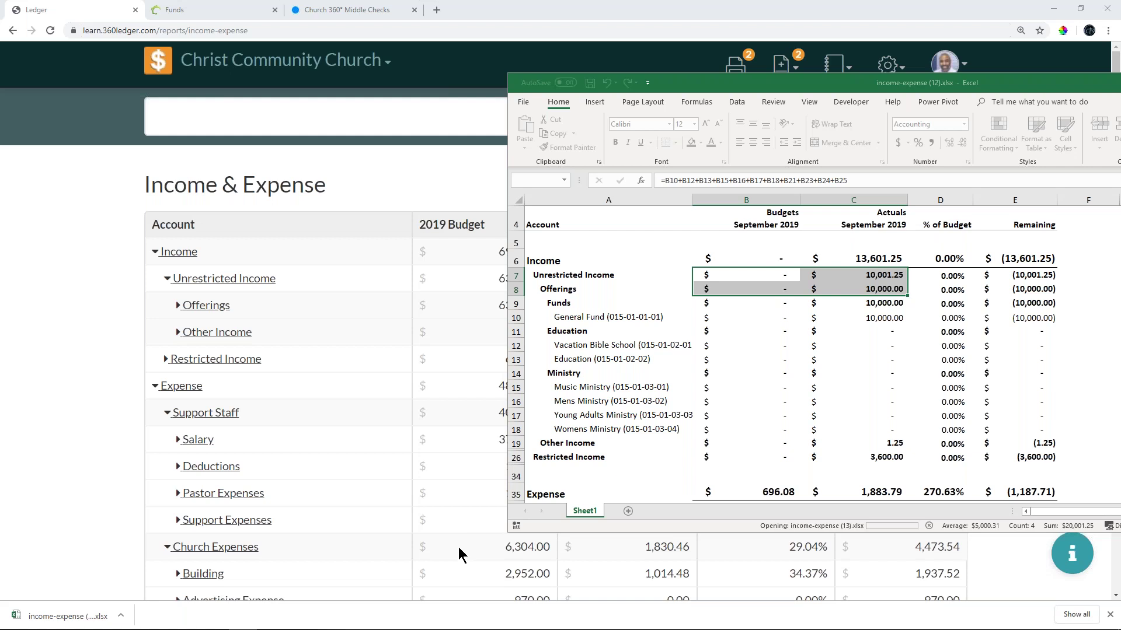
# Step: Arrange the September and 2019 income-expense workbooks side by side
pyautogui.hotkey('alt', 'Tab')
pyautogui.hotkey('alt', 'Tab')
pyautogui.hotkey('alt', 'Tab')
pyautogui.hotkey('alt', 'Tab')
pyautogui.hotkey('alt', 'Tab')
pyautogui.hotkey('alt', 'Tab')
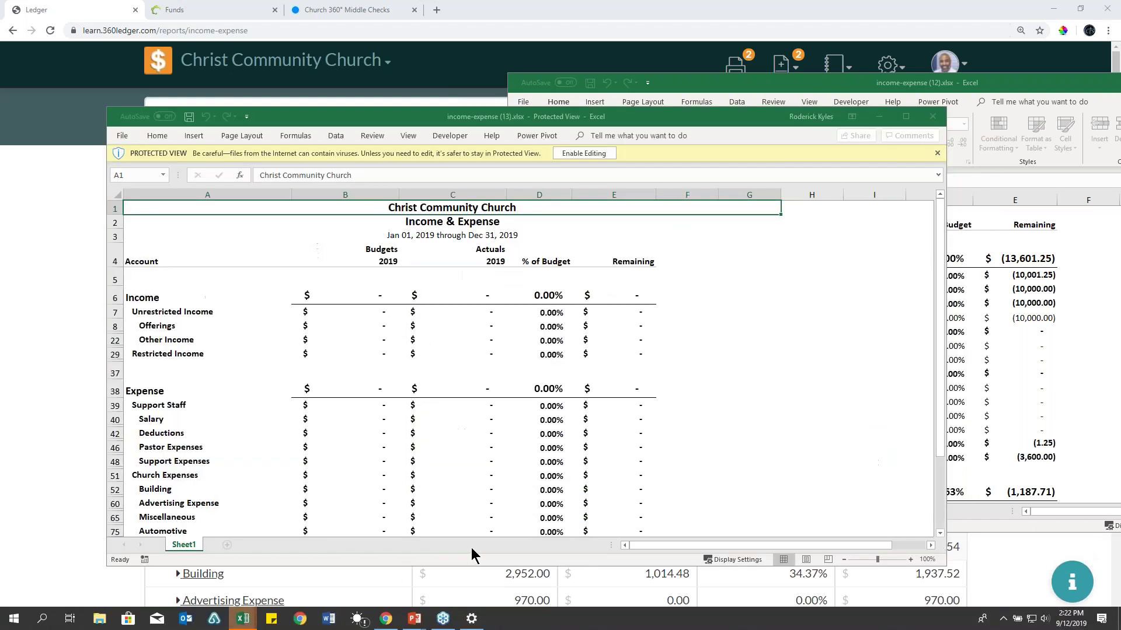
pyautogui.moveTo(569, 120); pyautogui.dragTo(750, 173)
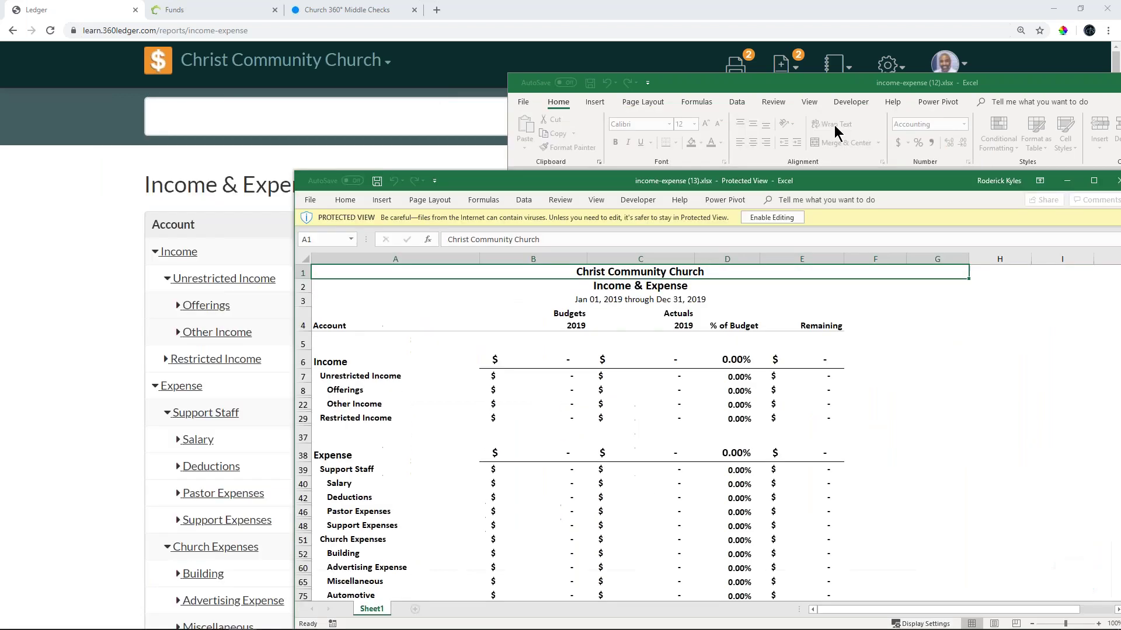
pyautogui.moveTo(850, 82); pyautogui.dragTo(254, 109)
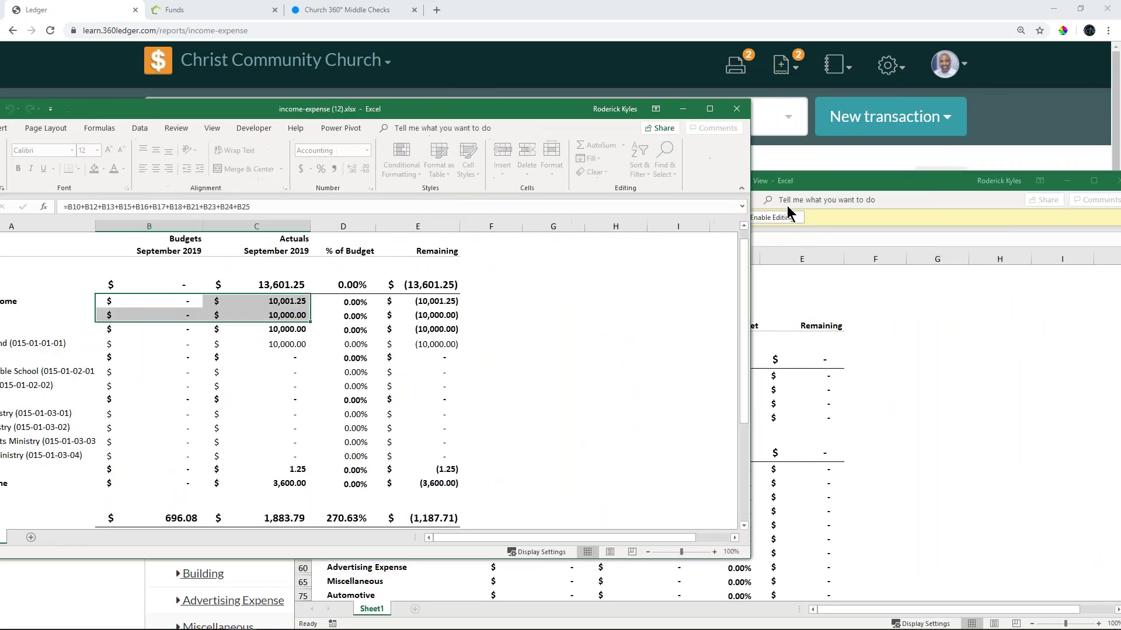
pyautogui.moveTo(786, 184); pyautogui.dragTo(1007, 76)
pyautogui.moveTo(362, 110); pyautogui.dragTo(543, 97)
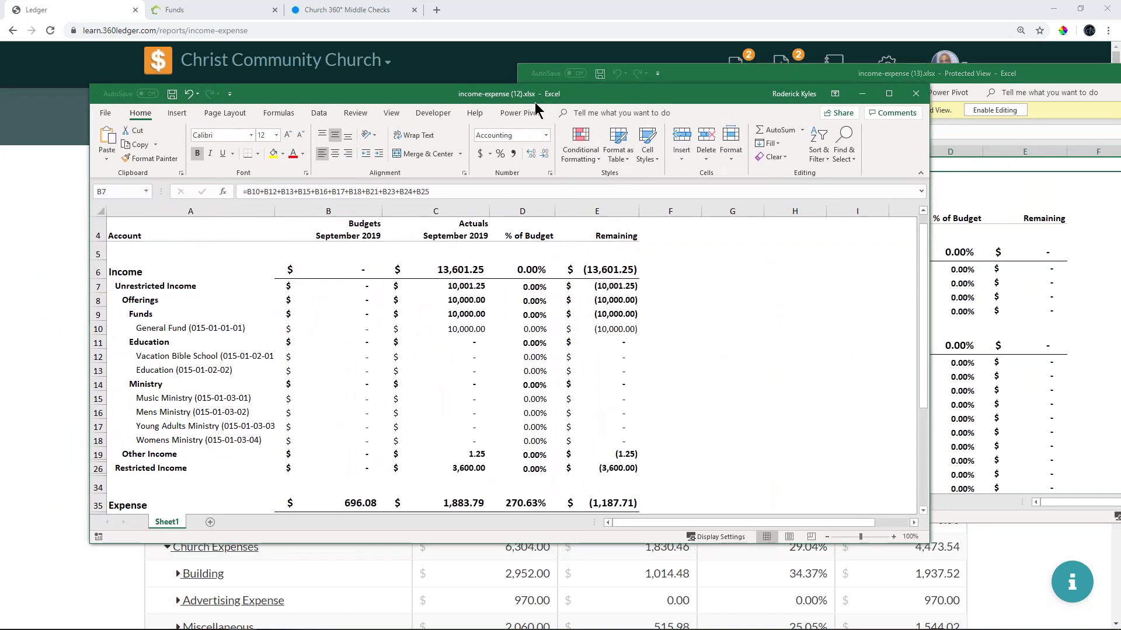
pyautogui.moveTo(327, 286); pyautogui.dragTo(438, 300)
pyautogui.scroll(-10, 287, 350)
pyautogui.scroll(10, 292, 414)
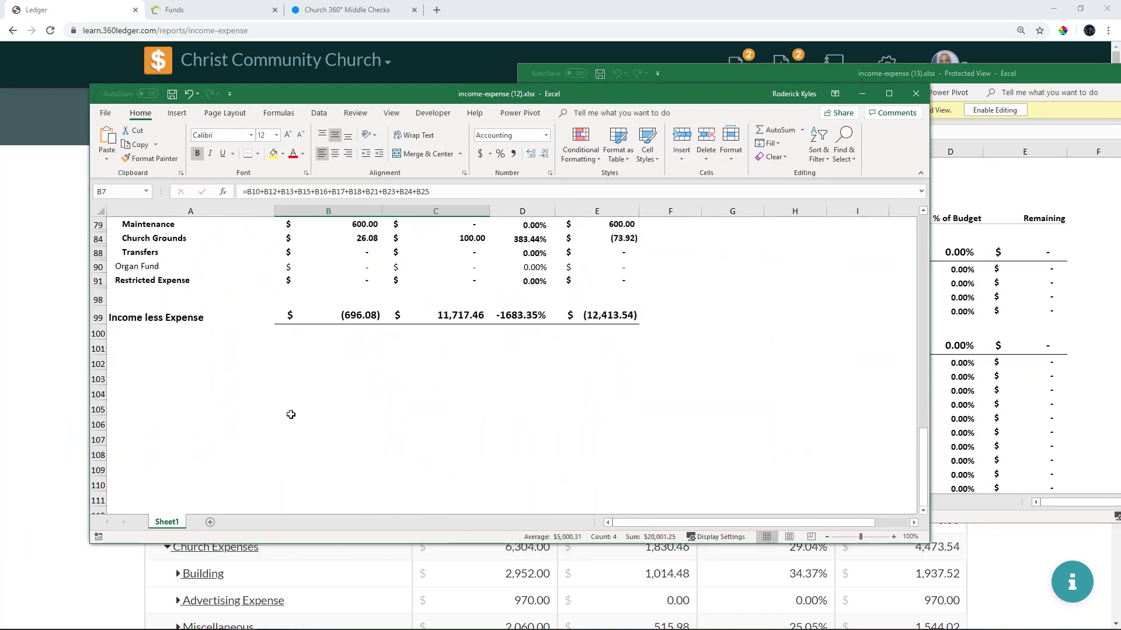
pyautogui.scroll(1, 284, 411)
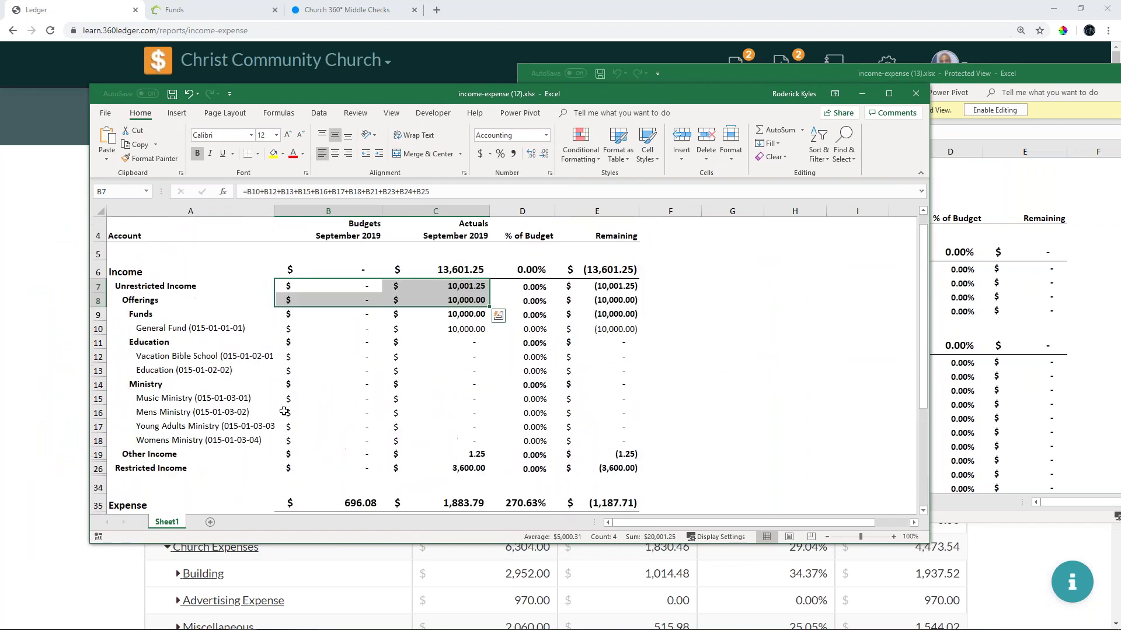
pyautogui.moveTo(538, 101); pyautogui.dragTo(409, 97)
pyautogui.click(584, 73)
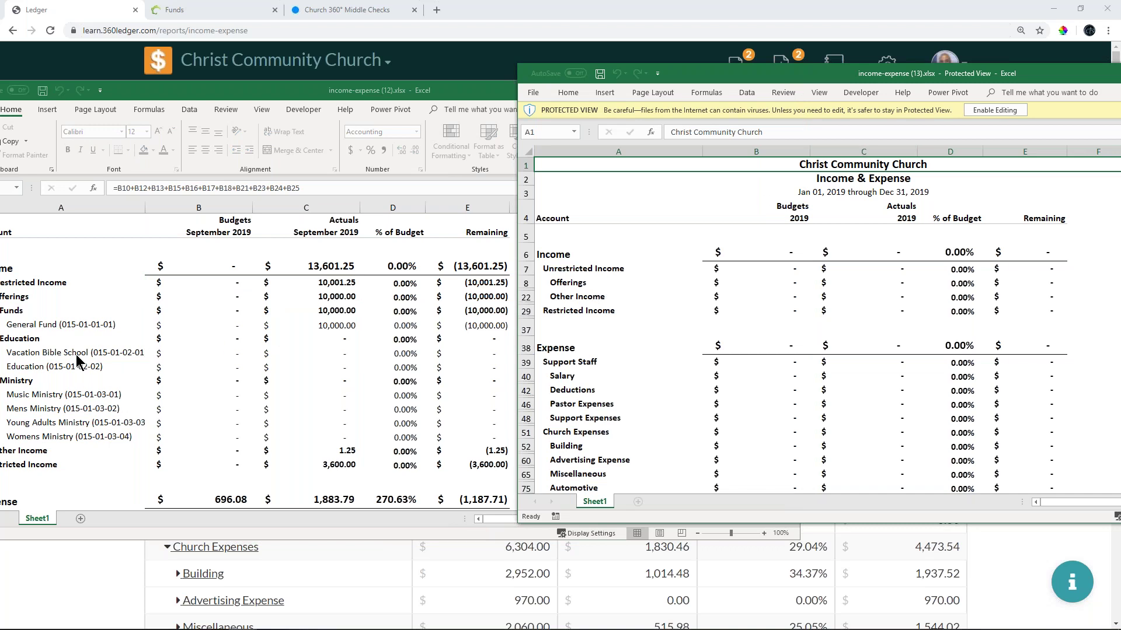
pyautogui.moveTo(284, 98); pyautogui.dragTo(340, 95)
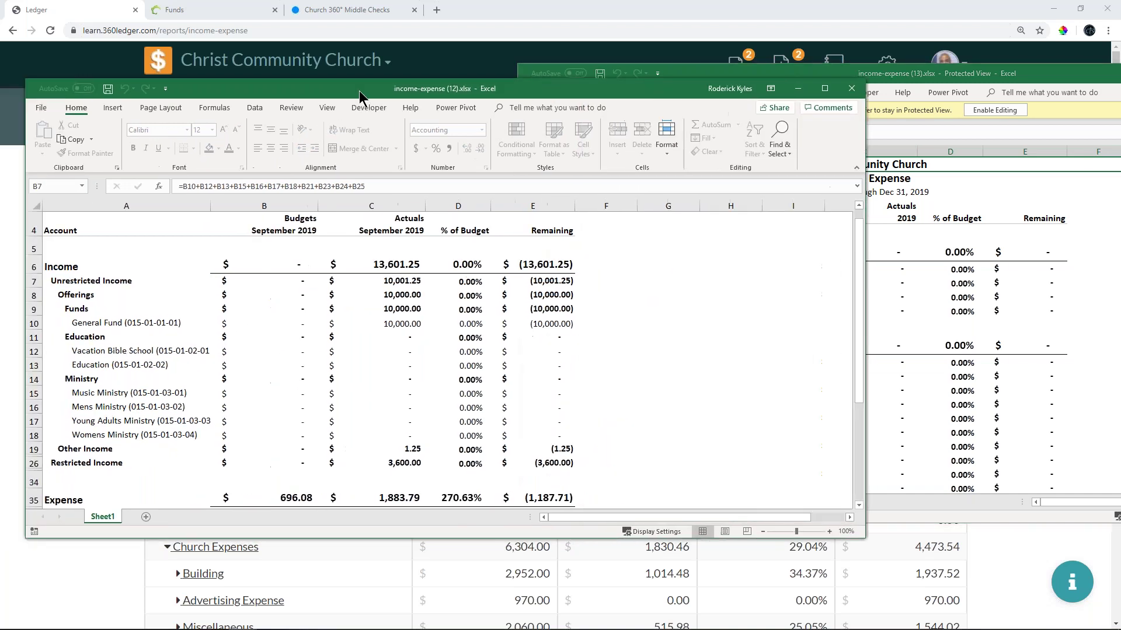
pyautogui.click(895, 333)
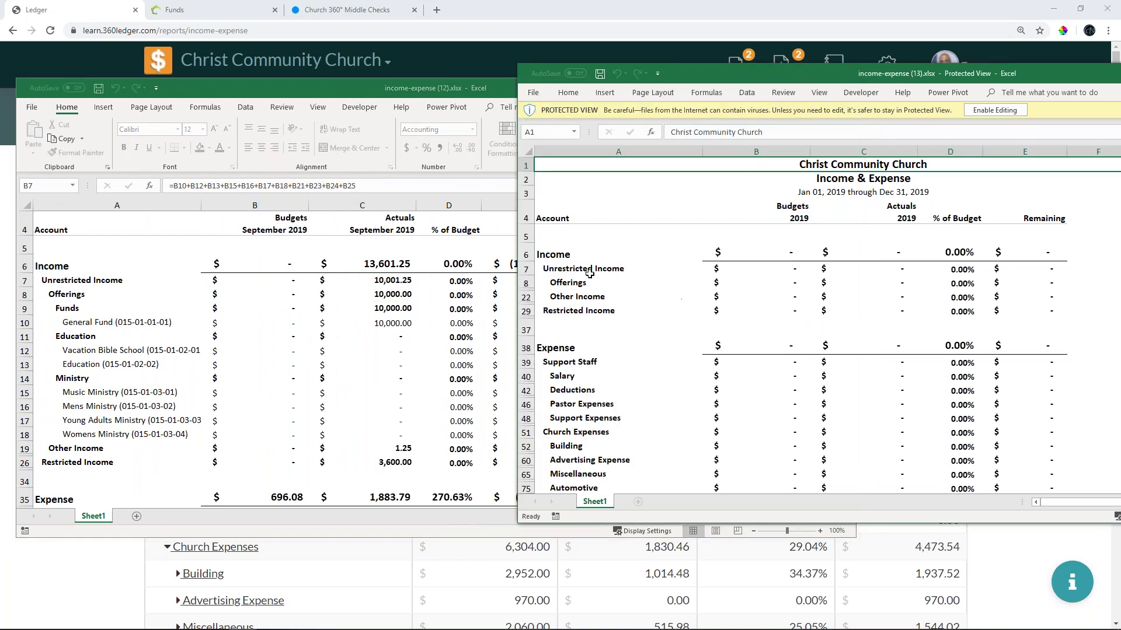
# Step: Unhide the Offerings rows 9–21 in the 2019 workbook and turn off Protected View
pyautogui.moveTo(525, 283); pyautogui.dragTo(525, 296)
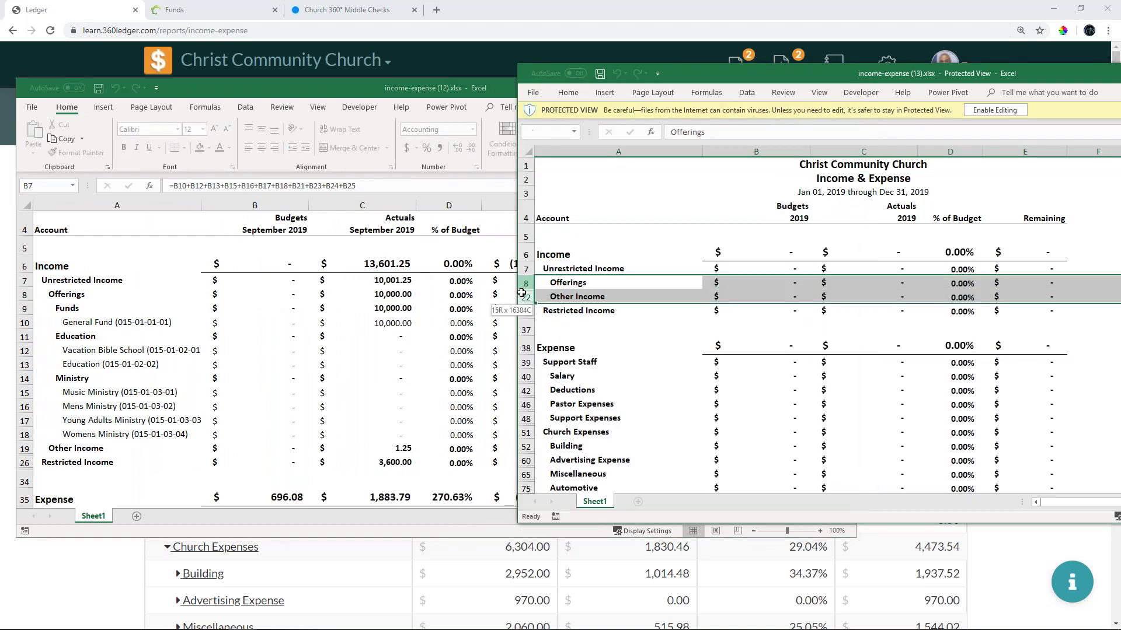
pyautogui.rightClick(604, 295)
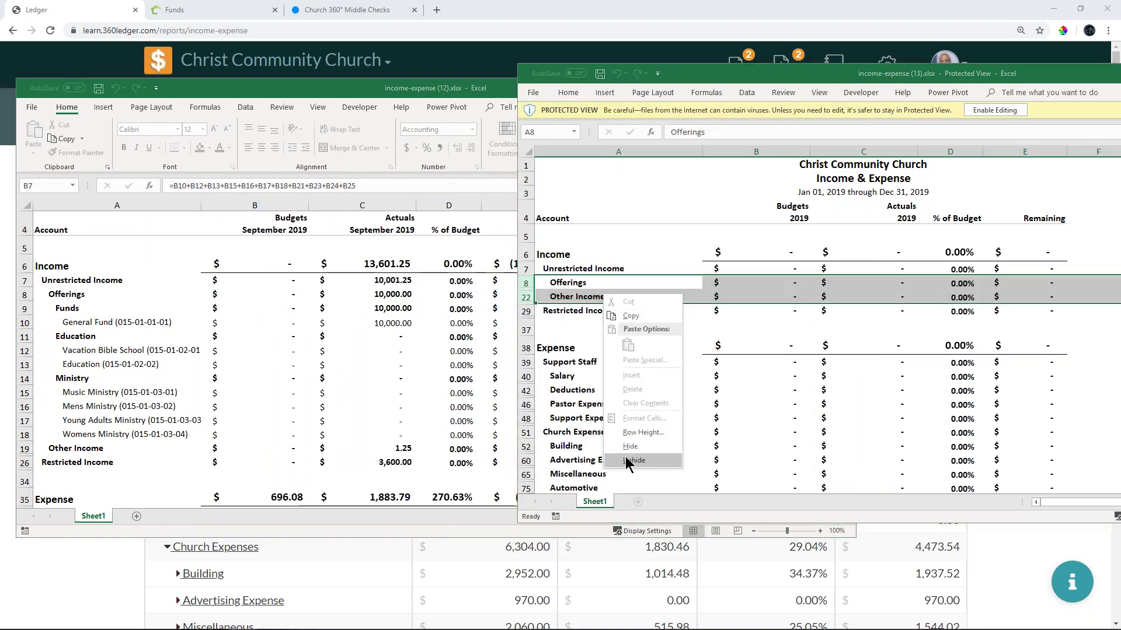
pyautogui.click(625, 457)
pyautogui.scroll(-1, 617, 305)
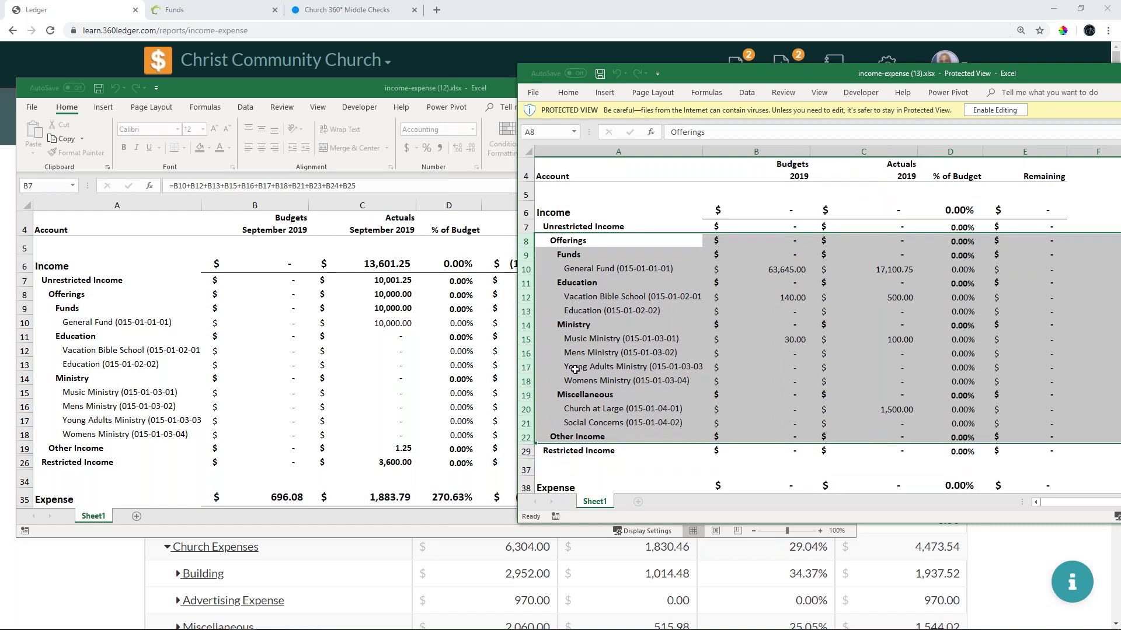
pyautogui.moveTo(526, 396); pyautogui.dragTo(526, 422)
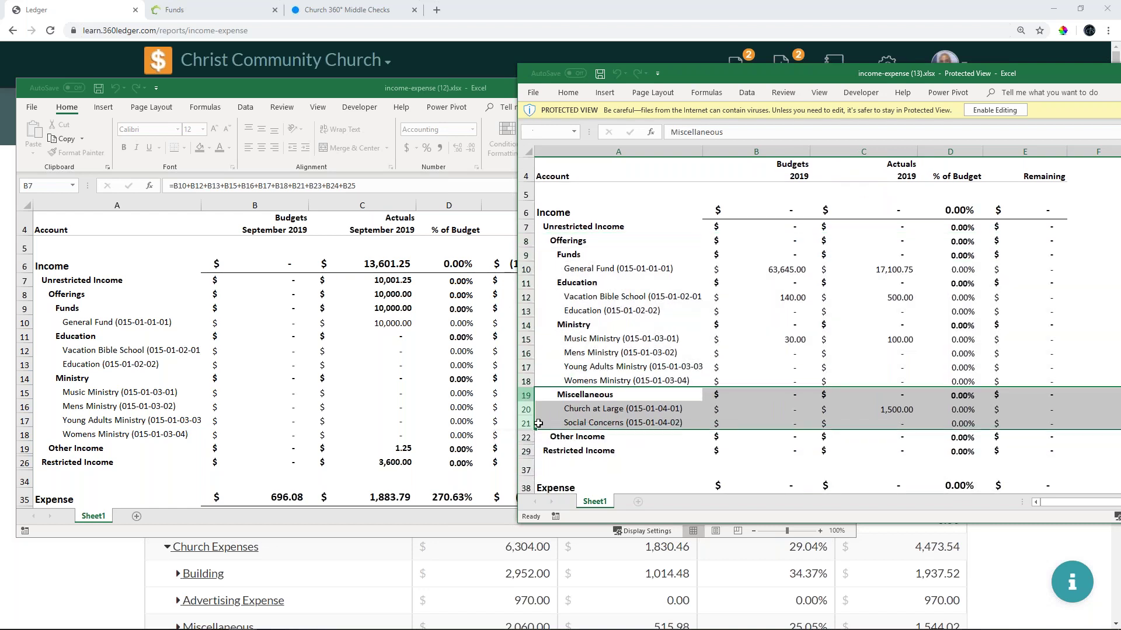
pyautogui.rightClick(576, 415)
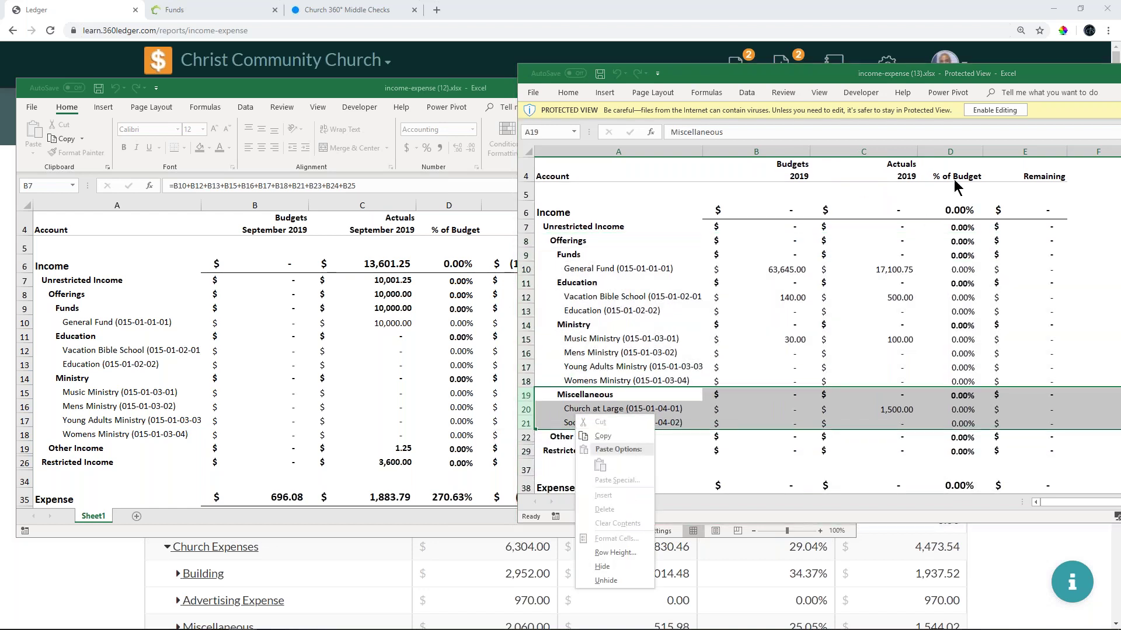
pyautogui.click(993, 112)
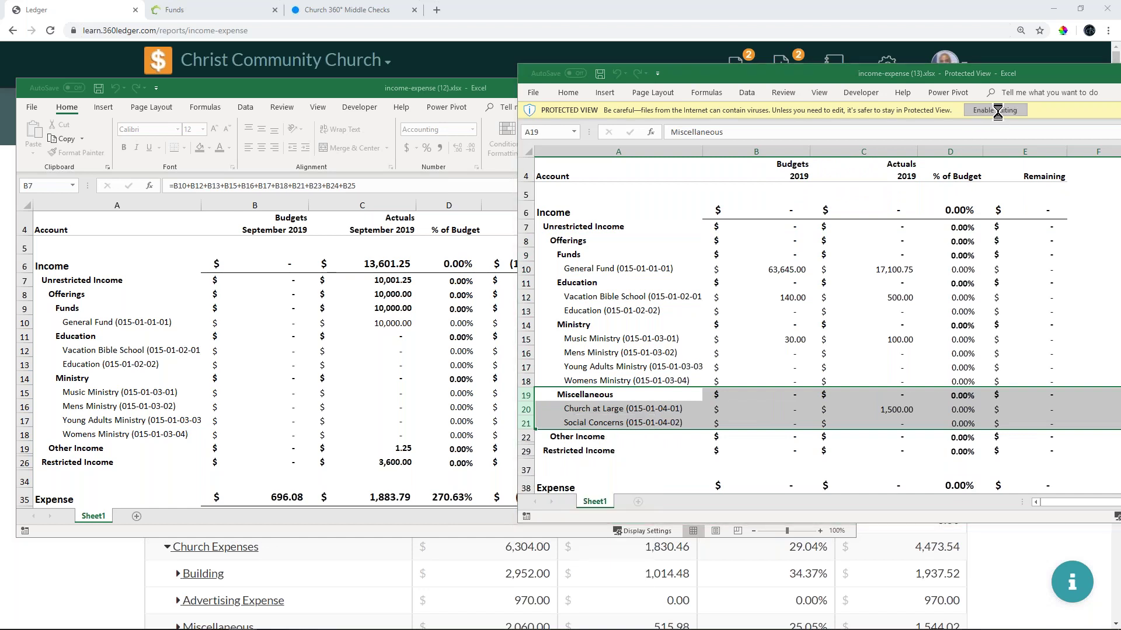
# Step: Enable editing on the 2019 workbook and unhide income rows 9–21
pyautogui.click(995, 111)
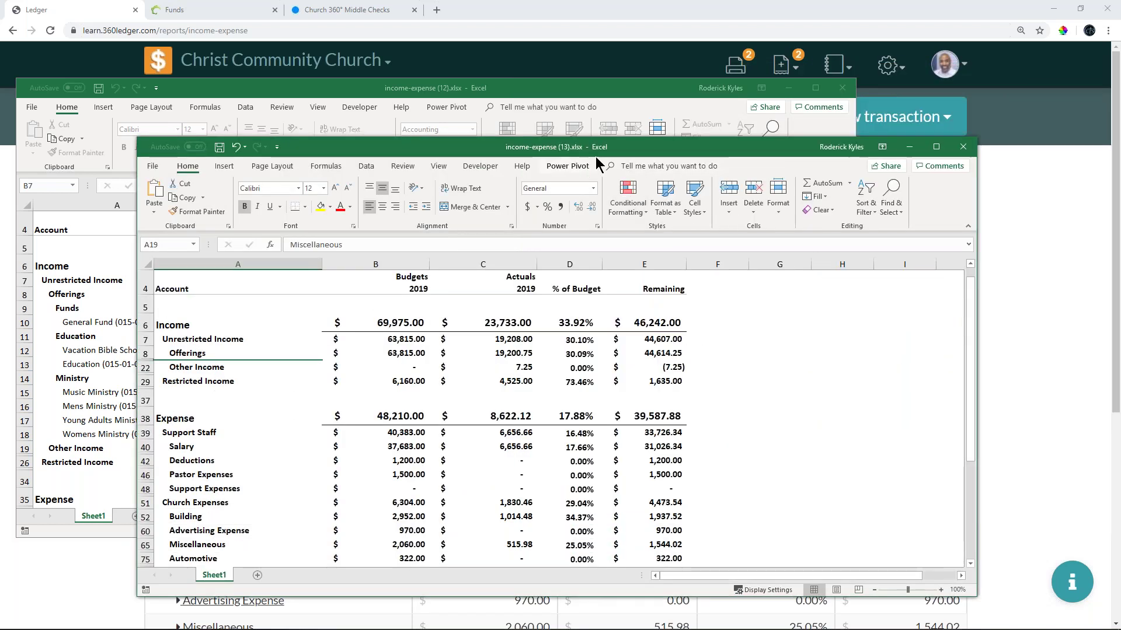
pyautogui.moveTo(146, 353); pyautogui.dragTo(146, 368)
pyautogui.rightClick(179, 365)
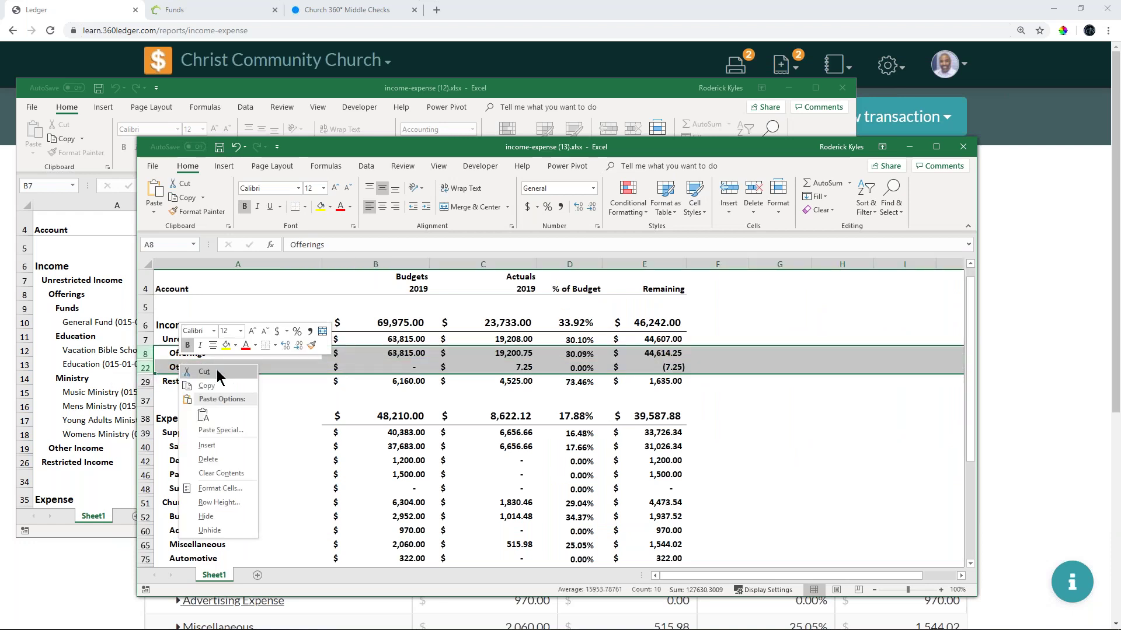
pyautogui.click(210, 530)
# Step: Delete the Miscellaneous rows 19–21 from the 2019 workbook
pyautogui.scroll(-1, 248, 392)
pyautogui.scroll(-1, 248, 392)
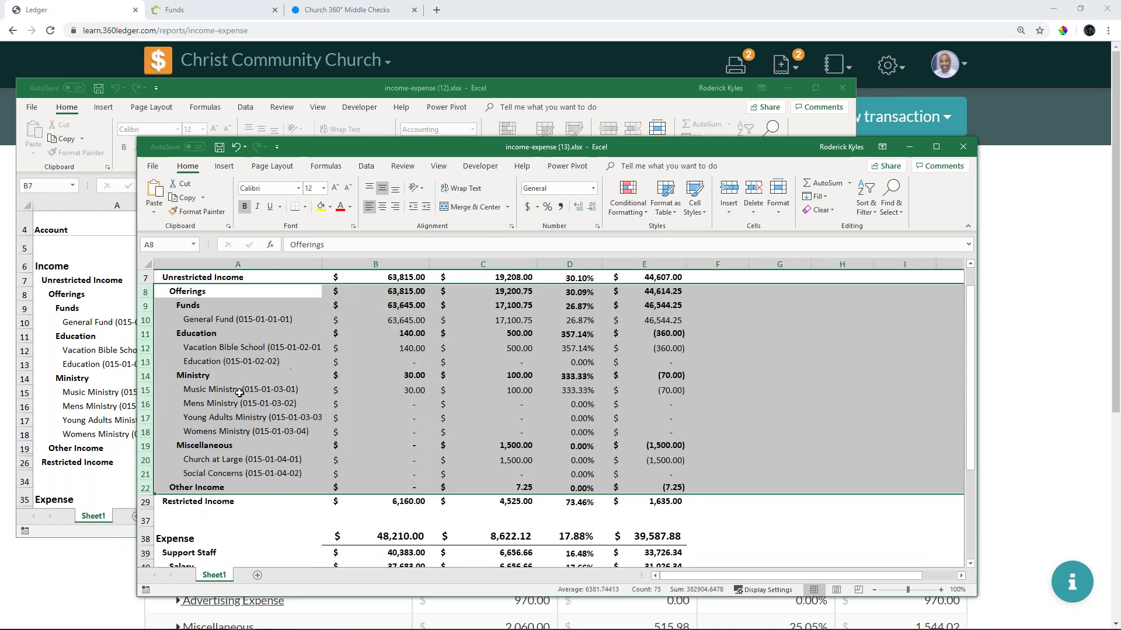
pyautogui.moveTo(145, 447); pyautogui.dragTo(145, 470)
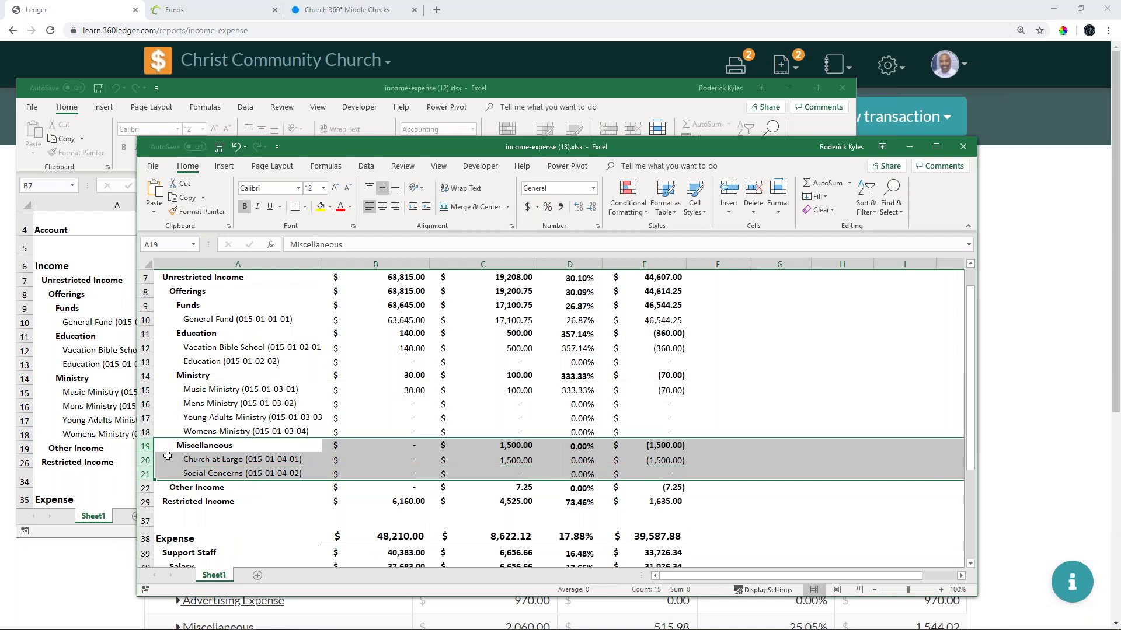
pyautogui.rightClick(169, 459)
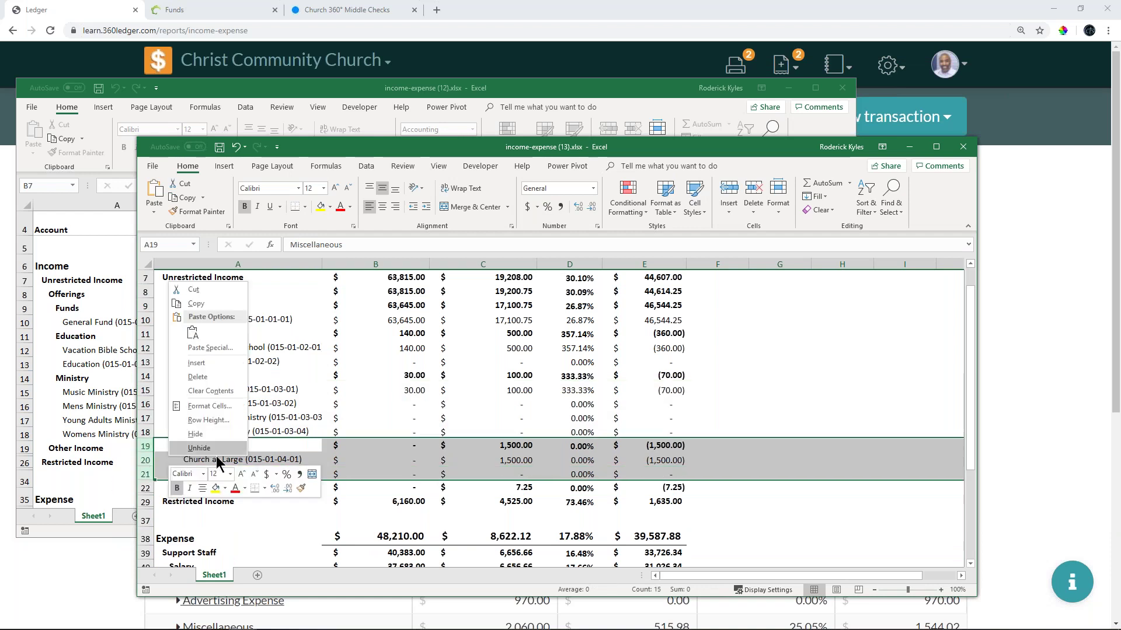
pyautogui.click(209, 377)
pyautogui.moveTo(580, 146); pyautogui.dragTo(846, 100)
# Step: Unmerge the report titles in A1:A3 so they align left
pyautogui.scroll(2, 697, 258)
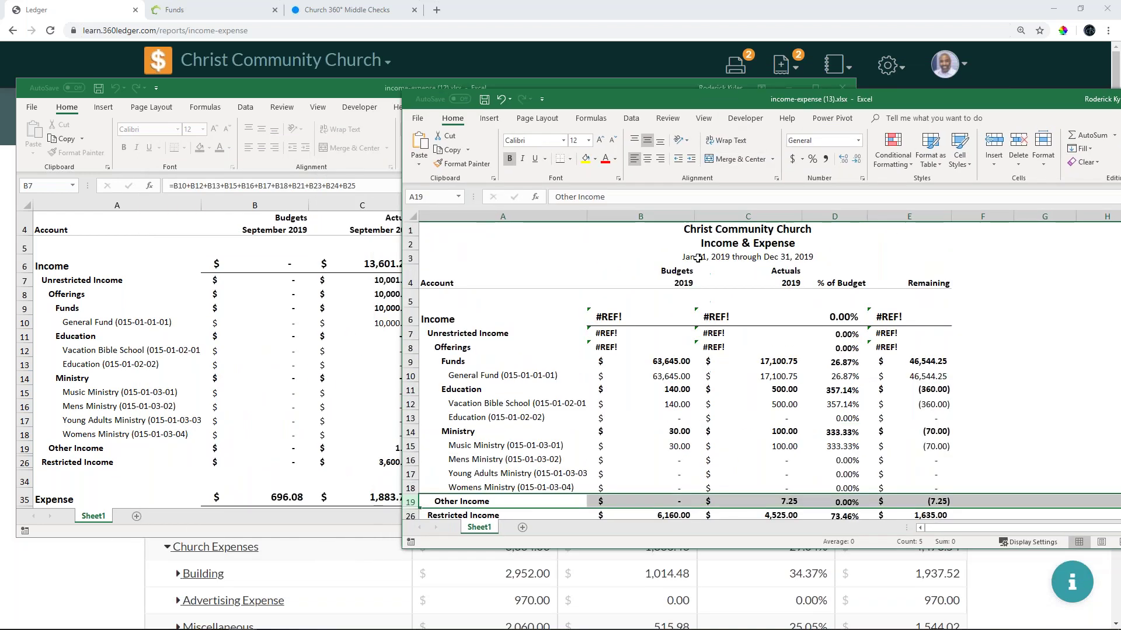
pyautogui.click(512, 228)
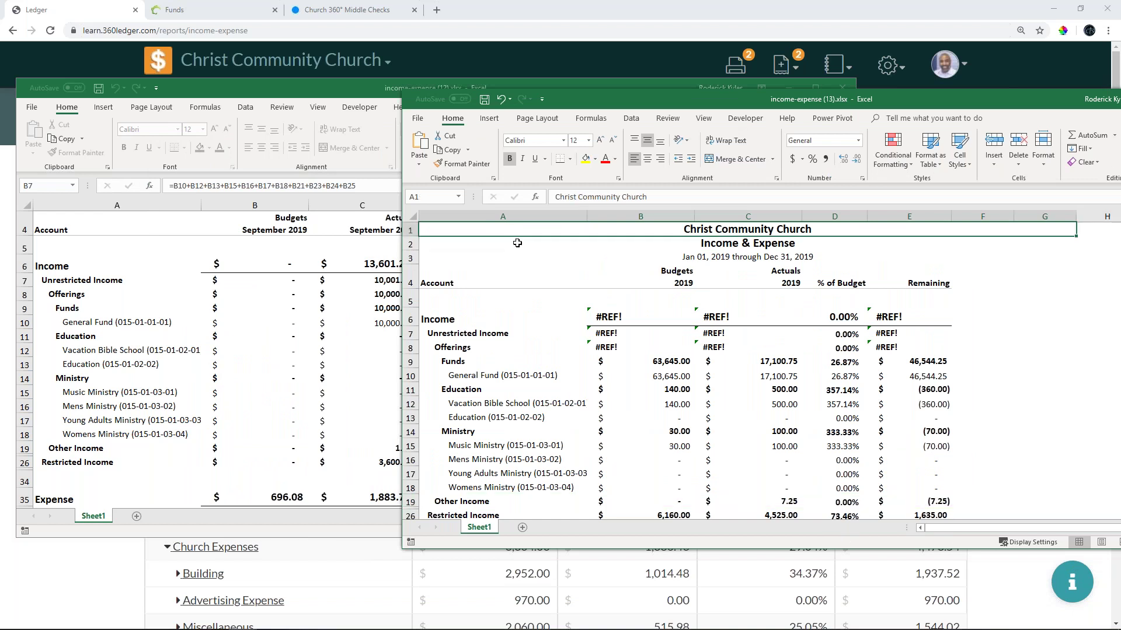
pyautogui.moveTo(517, 243); pyautogui.dragTo(520, 257)
pyautogui.click(731, 160)
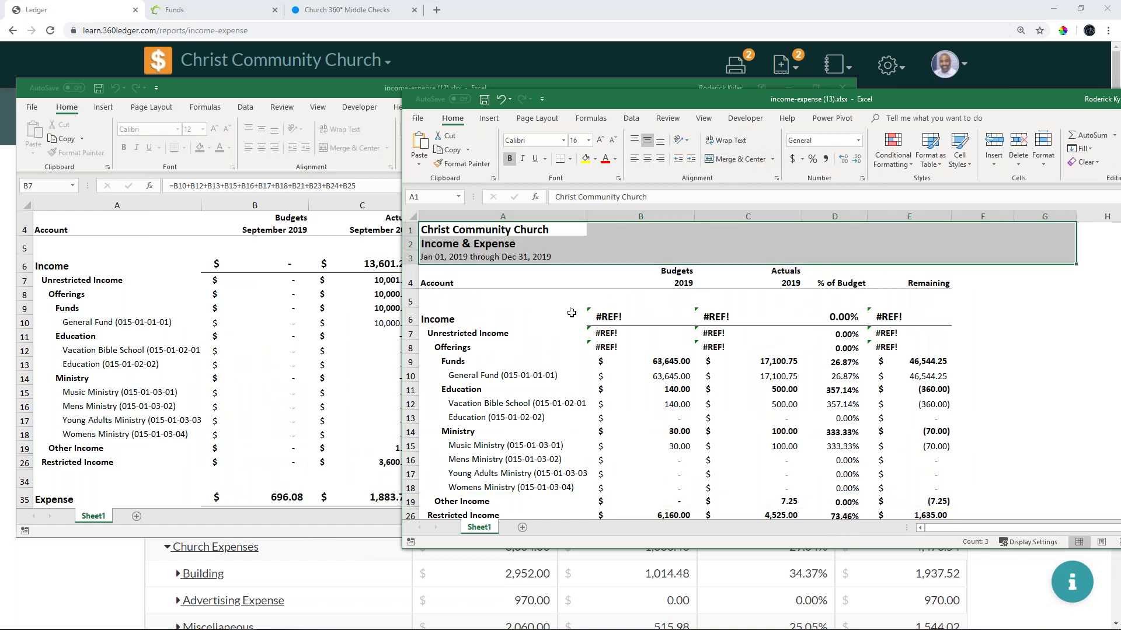
# Step: Remove the #REF! terms from the Income budget formula in B6, giving 69,975.00
pyautogui.click(621, 318)
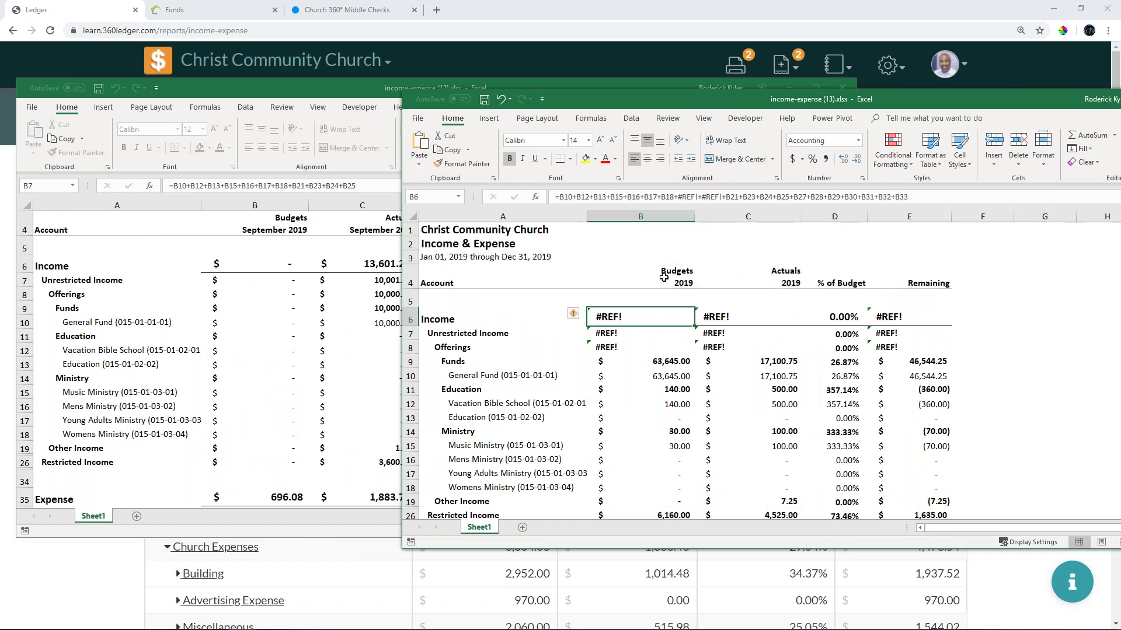
pyautogui.doubleClick(705, 198)
pyautogui.press('Delete')
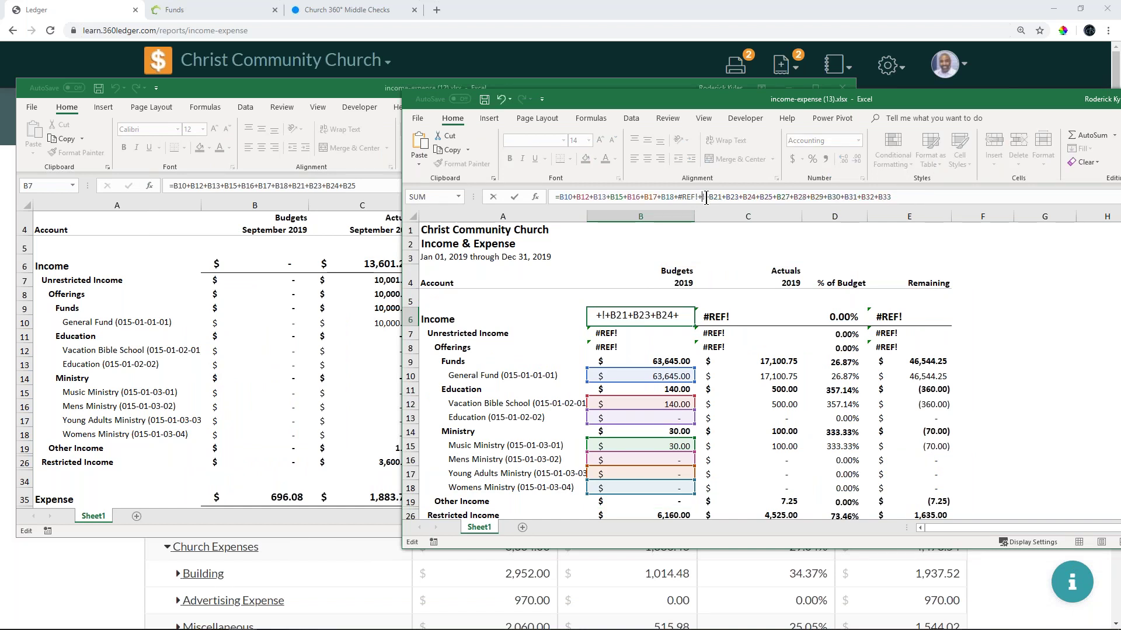
pyautogui.press('BackSpace')
pyautogui.press('BackSpace')
pyautogui.press('BackSpace')
pyautogui.press('BackSpace')
pyautogui.press('BackSpace')
pyautogui.press('BackSpace')
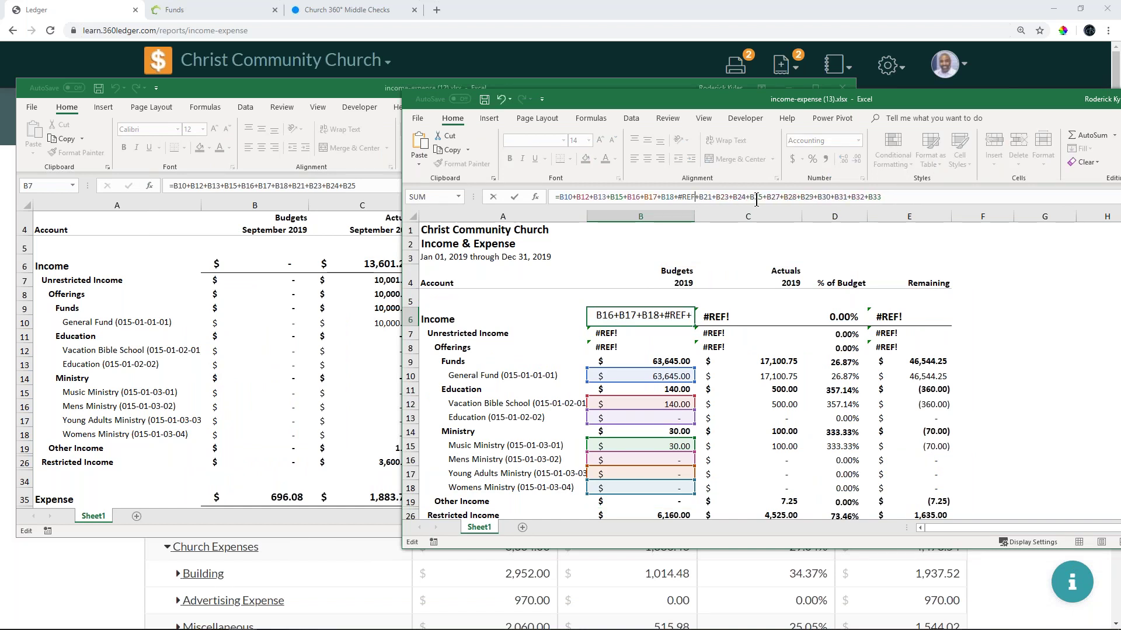
pyautogui.press('BackSpace')
pyautogui.press('BackSpace')
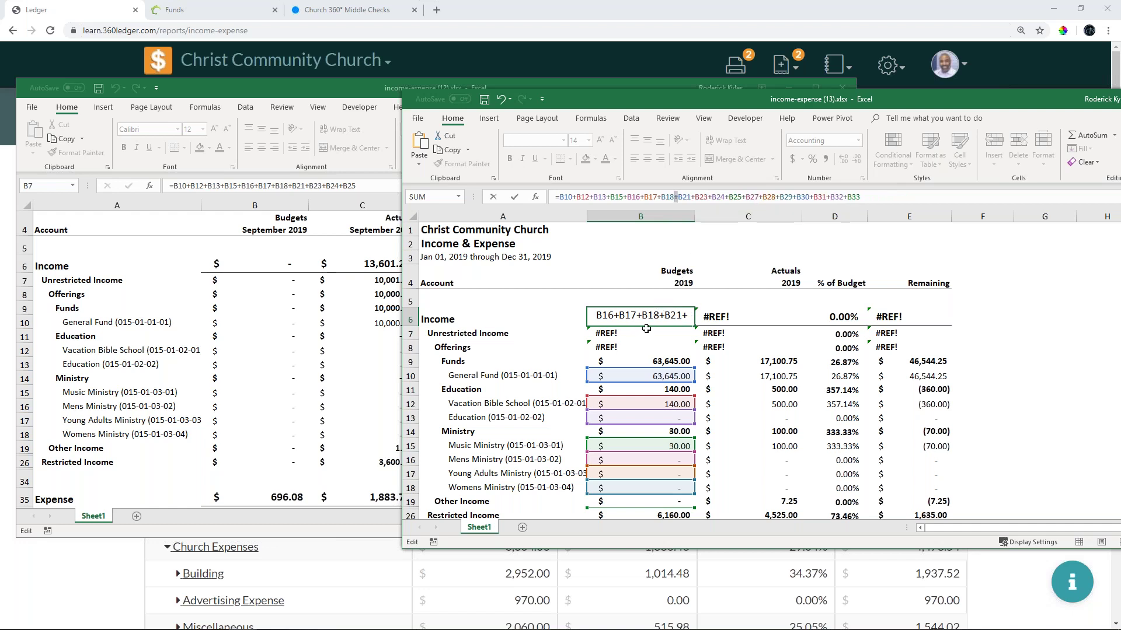
pyautogui.press('Return')
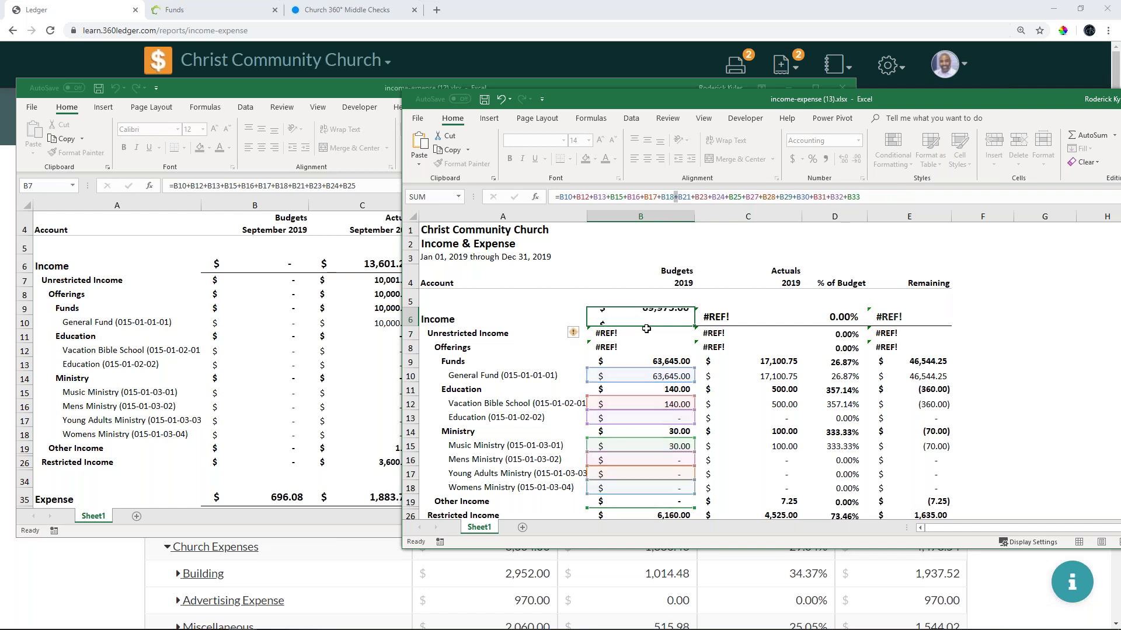
# Step: Fix the Unrestricted Income budget formula in B7 to 63,815.00 by removing #REF! references
pyautogui.doubleClick(648, 337)
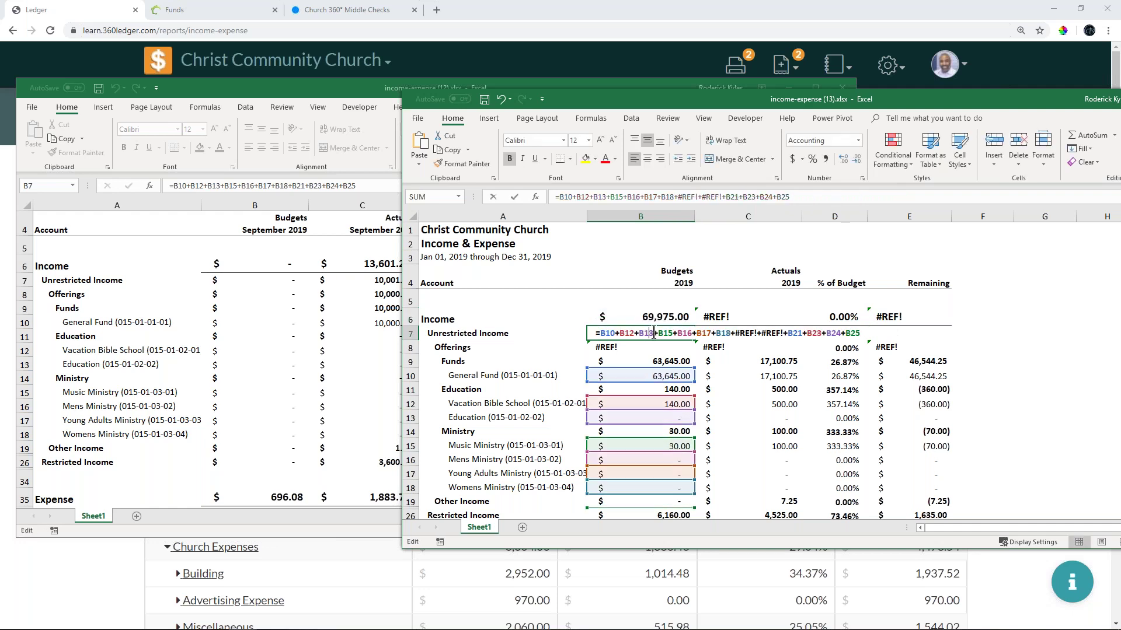
pyautogui.doubleClick(685, 196)
pyautogui.press('Delete')
pyautogui.press('Delete')
pyautogui.press('Delete')
pyautogui.press('Delete')
pyautogui.press('Delete')
pyautogui.press('Delete')
pyautogui.press('Delete')
pyautogui.press('Delete')
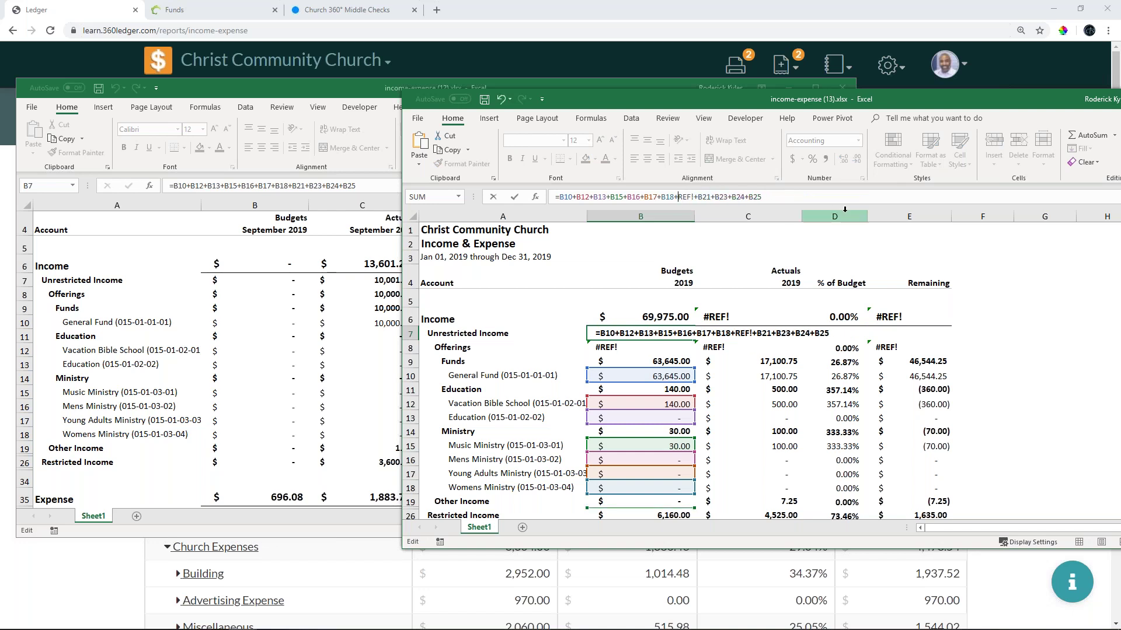
pyautogui.press('Delete')
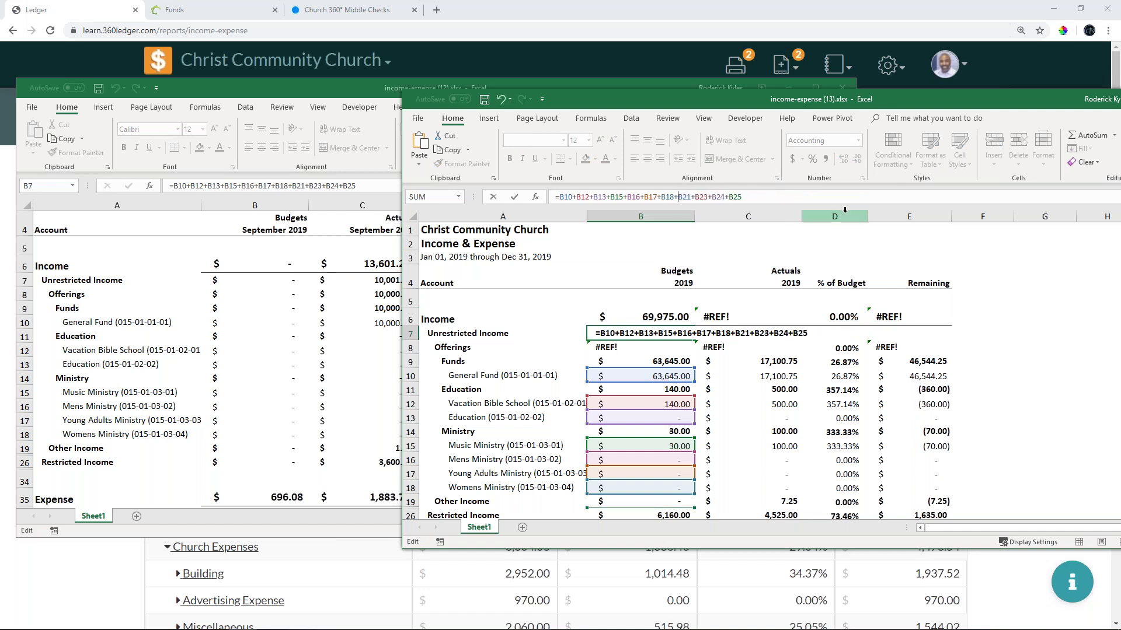
pyautogui.press('Return')
# Step: Fix the Offerings budget formula in B8 to 63,815.00 by removing its broken references
pyautogui.doubleClick(645, 348)
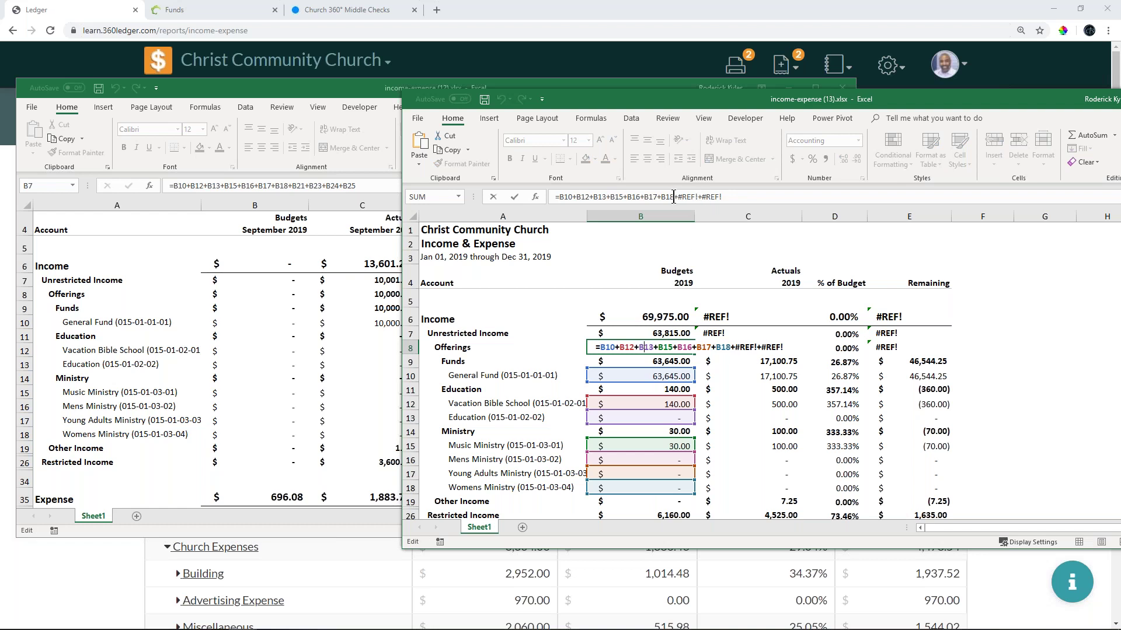
pyautogui.moveTo(674, 197); pyautogui.dragTo(861, 198)
pyautogui.press('BackSpace')
pyautogui.press('Return')
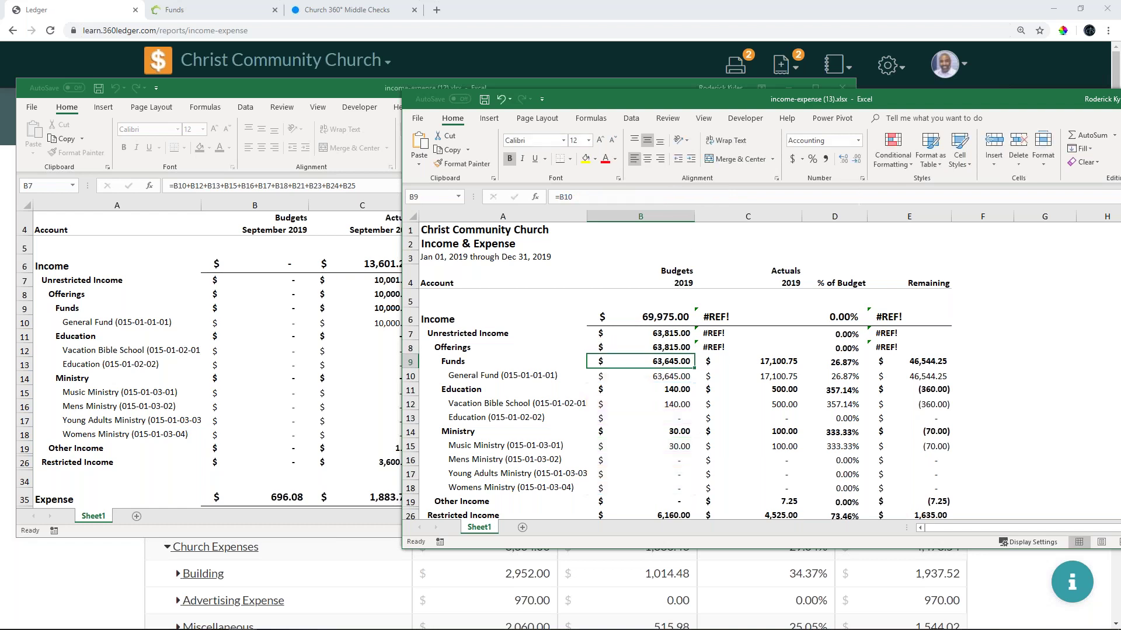
pyautogui.moveTo(679, 319); pyautogui.dragTo(743, 355)
# Step: Copy columns B through E of the 2019 report
pyautogui.moveTo(747, 99); pyautogui.dragTo(946, 77)
pyautogui.moveTo(517, 89); pyautogui.dragTo(460, 82)
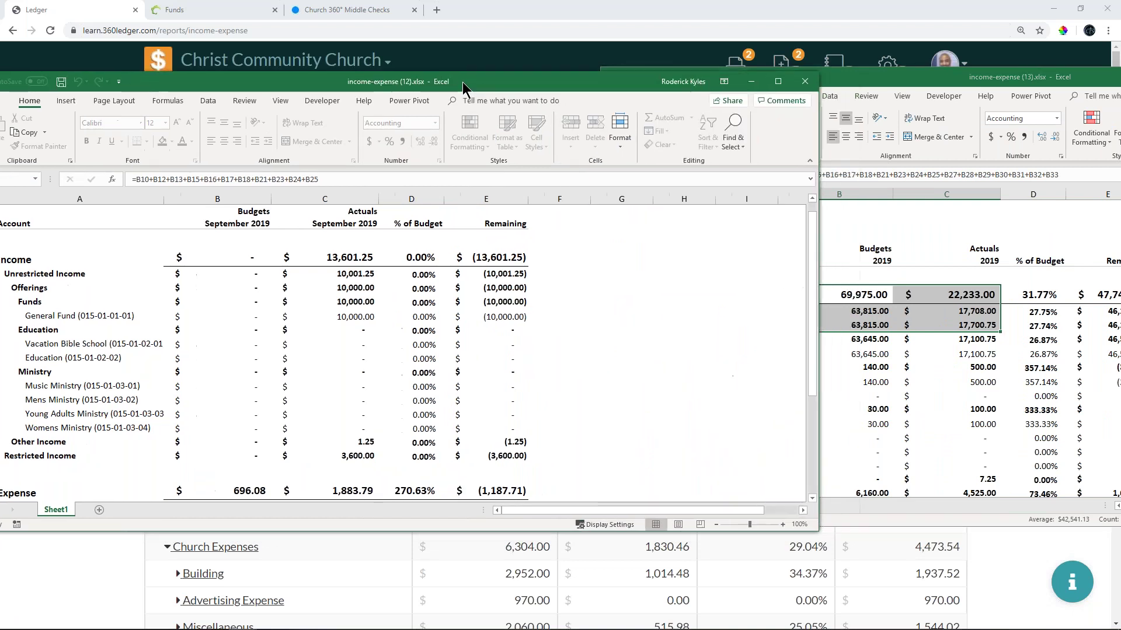
pyautogui.moveTo(193, 273); pyautogui.dragTo(315, 287)
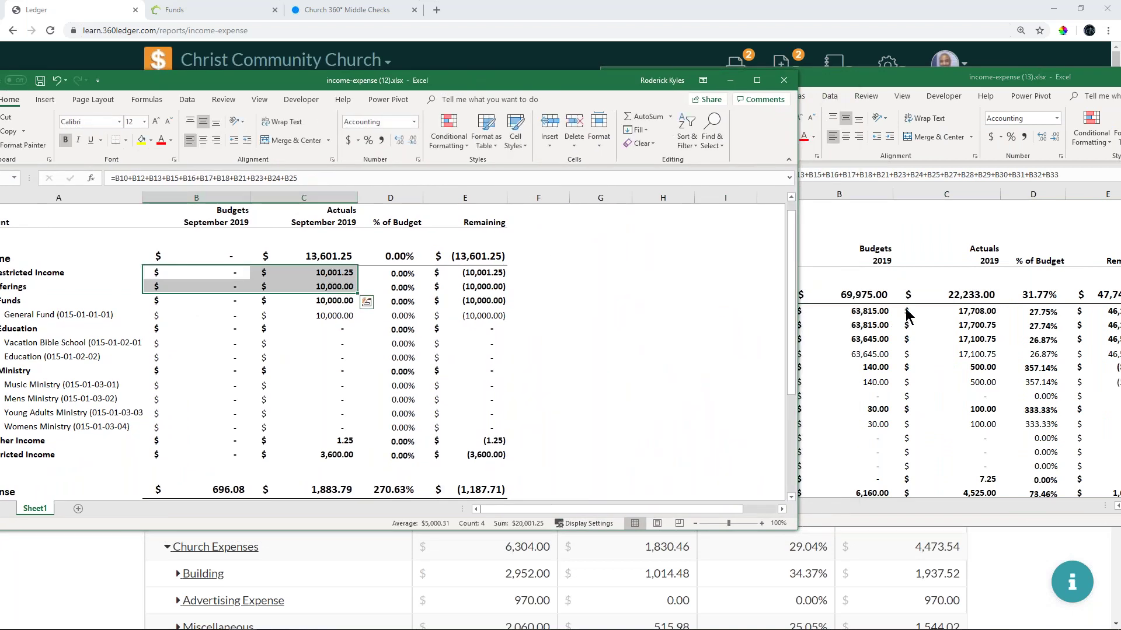
pyautogui.click(908, 315)
pyautogui.moveTo(902, 85); pyautogui.dragTo(633, 85)
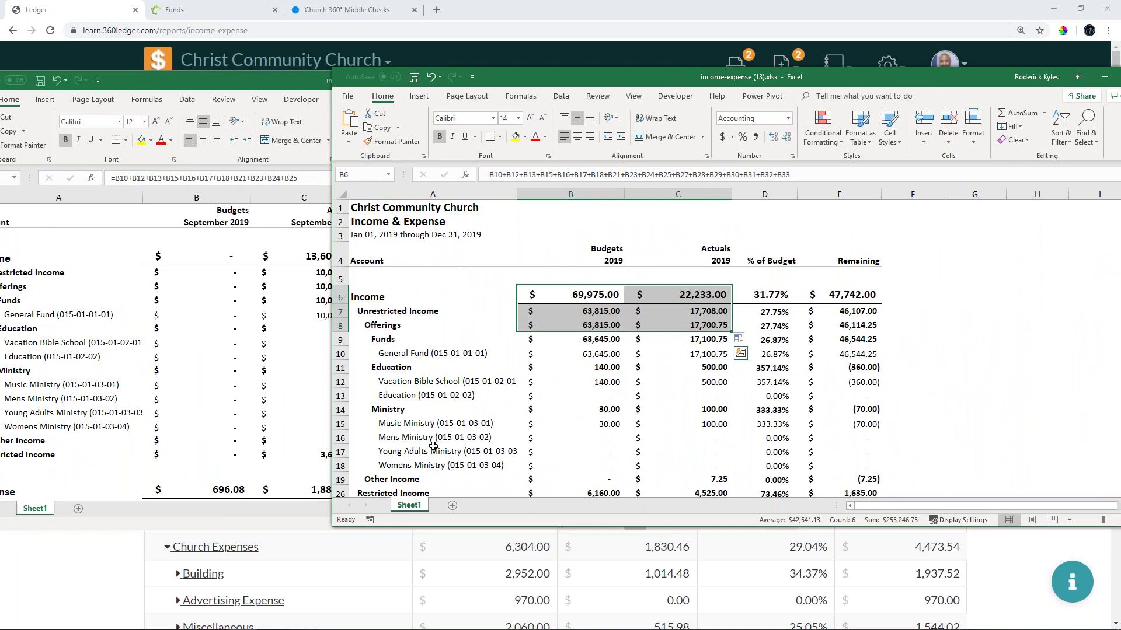
pyautogui.moveTo(554, 194); pyautogui.dragTo(851, 250)
pyautogui.rightClick(747, 241)
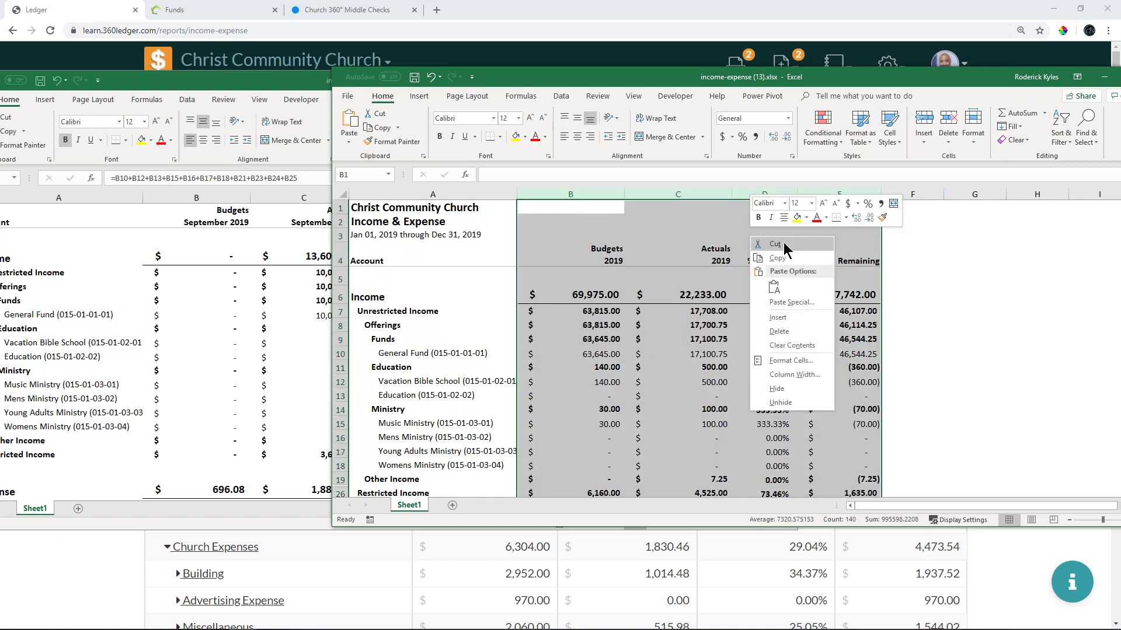
pyautogui.click(766, 255)
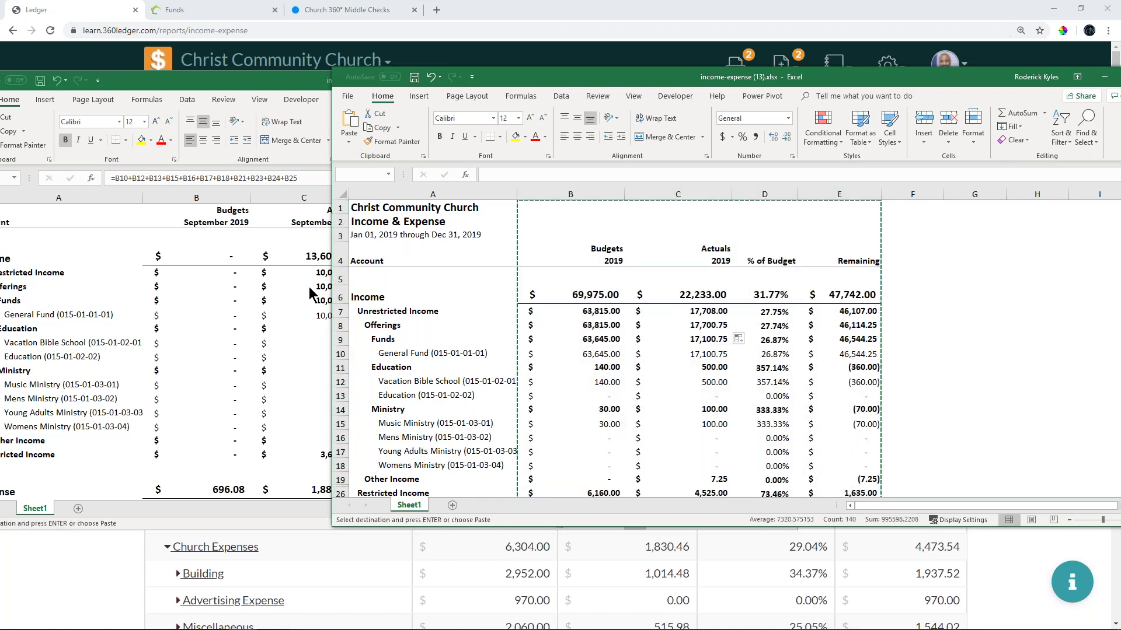
# Step: Paste the 2019 columns at G1 of the September workbook, dismissing the size-mismatch warning
pyautogui.click(313, 289)
pyautogui.click(599, 211)
pyautogui.rightClick(599, 212)
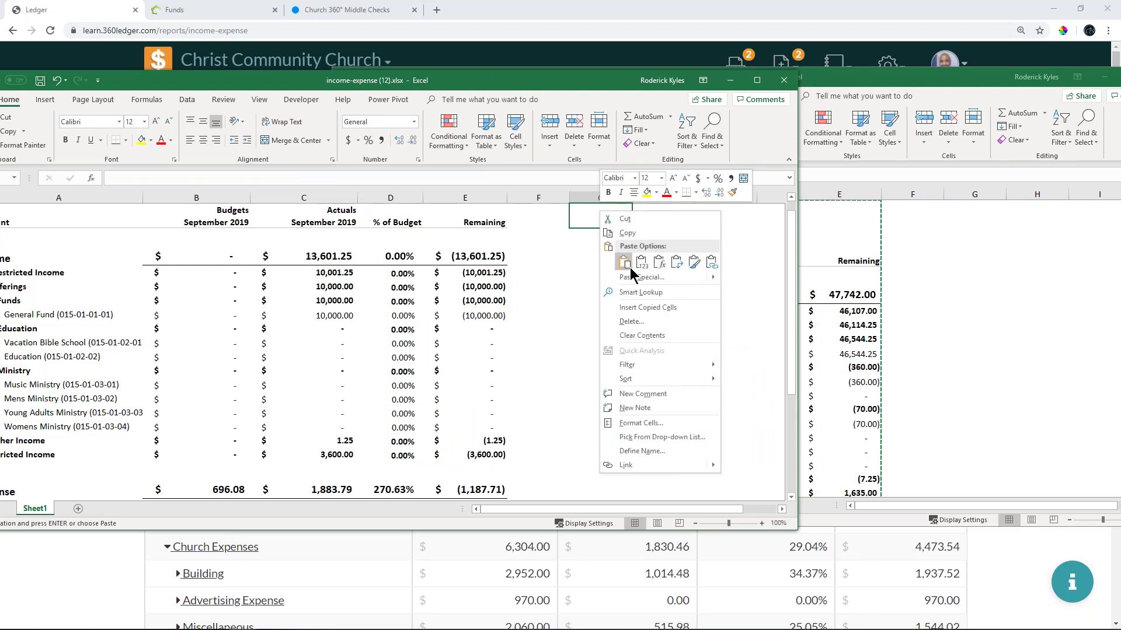
pyautogui.click(626, 266)
pyautogui.click(572, 358)
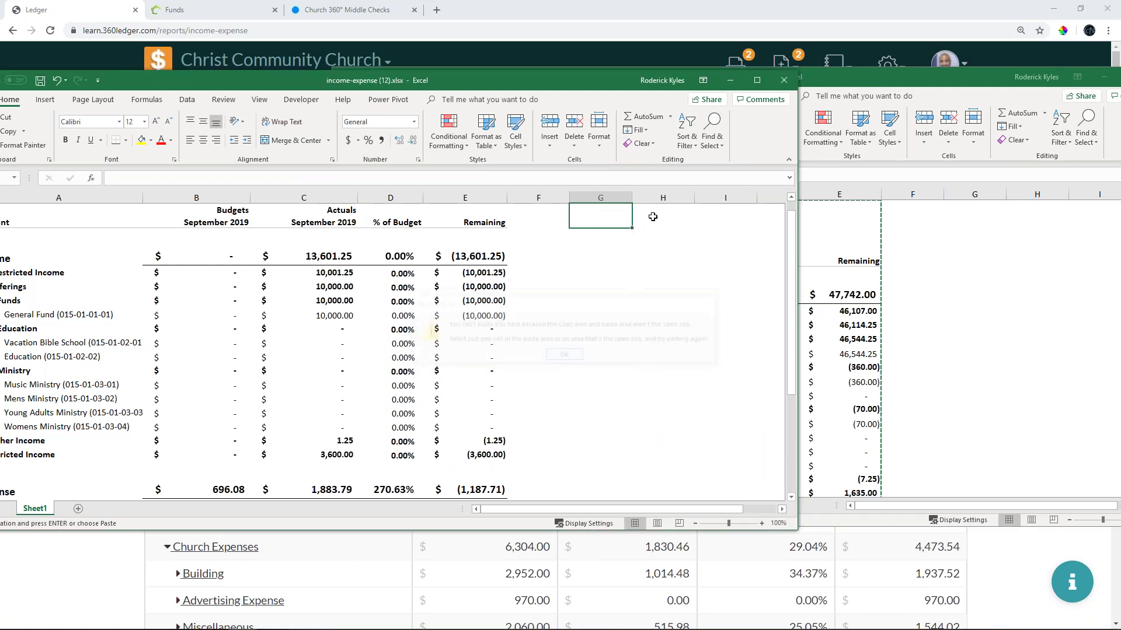
pyautogui.scroll(1, 623, 229)
pyautogui.rightClick(611, 212)
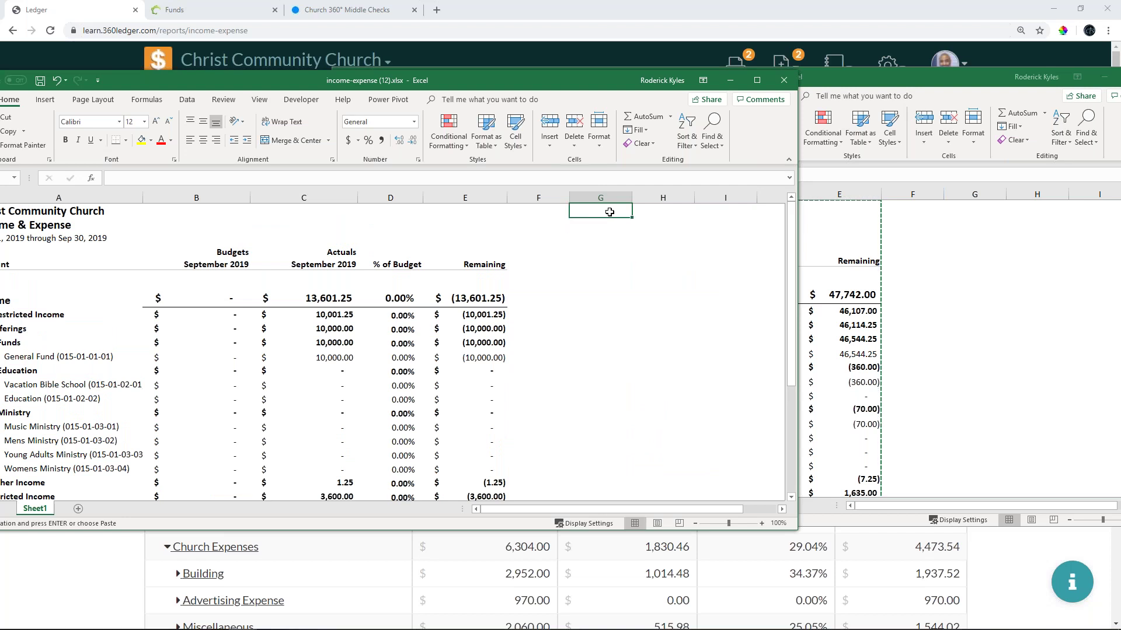
pyautogui.click(634, 264)
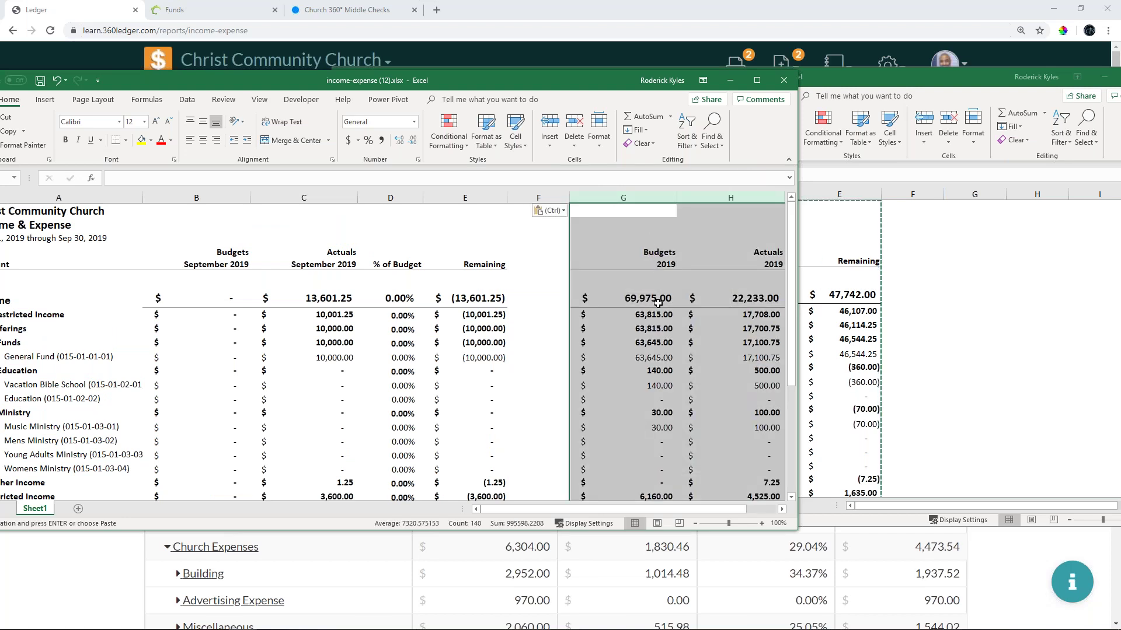
# Step: Delete the empty column F and maximize the September workbook
pyautogui.click(542, 197)
pyautogui.rightClick(542, 197)
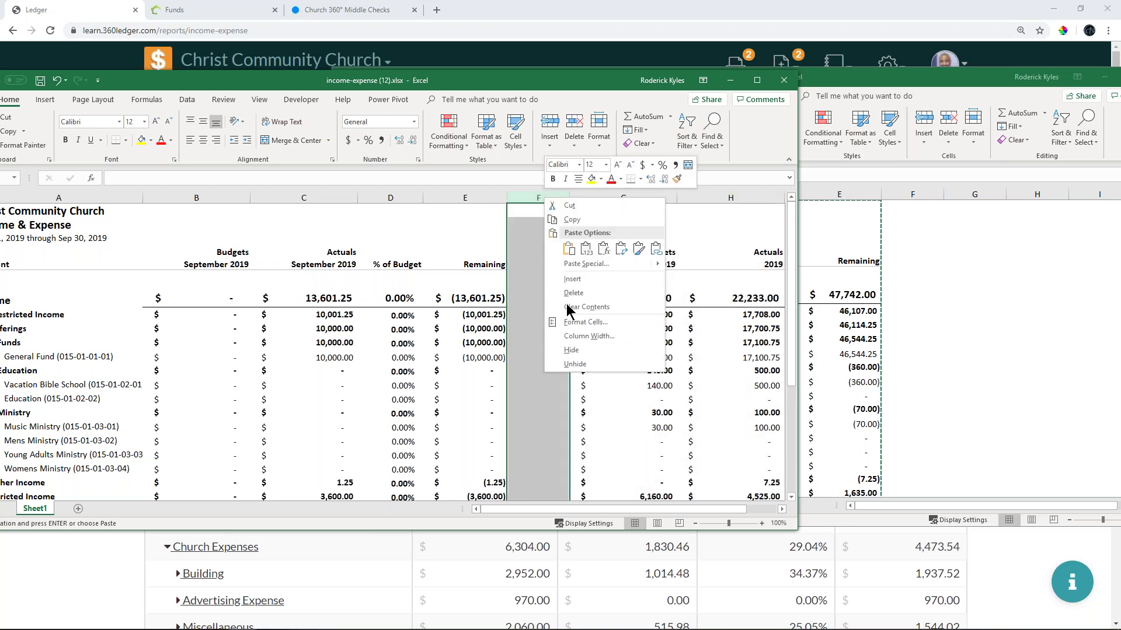
pyautogui.click(573, 294)
pyautogui.click(566, 276)
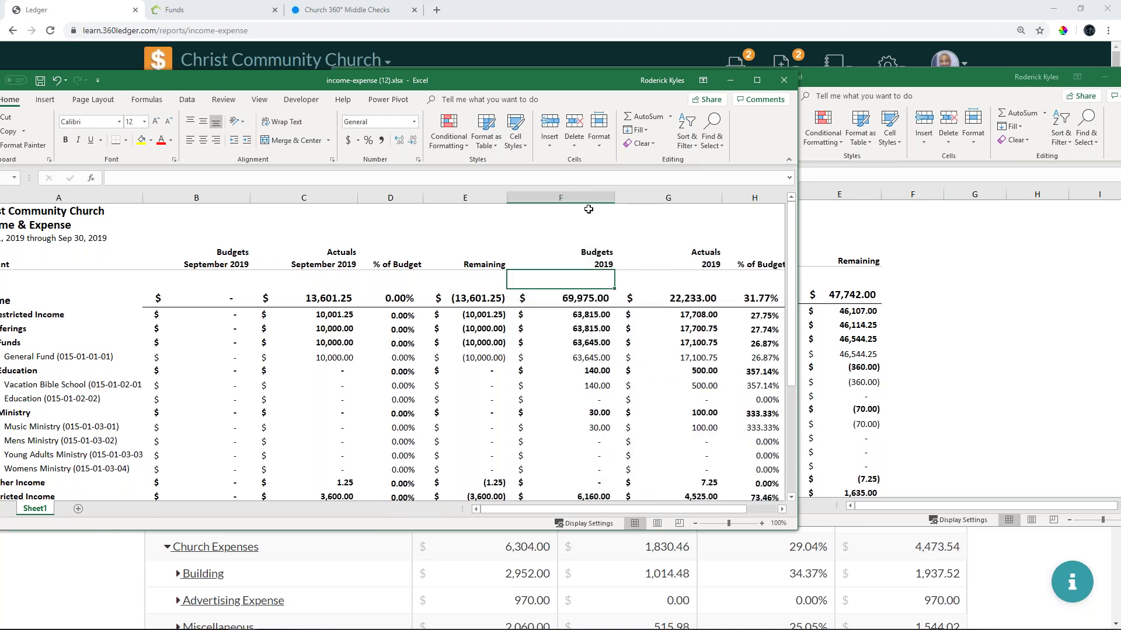
pyautogui.click(756, 80)
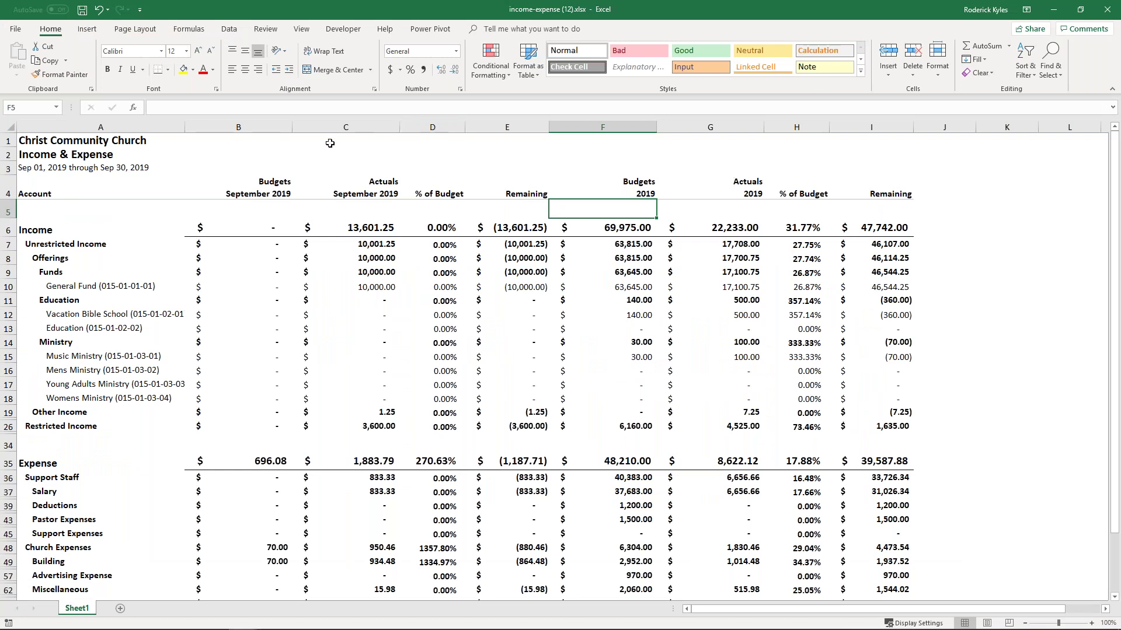
# Step: Rename the D4 header to "Sept 2019% of Budget"
pyautogui.click(437, 181)
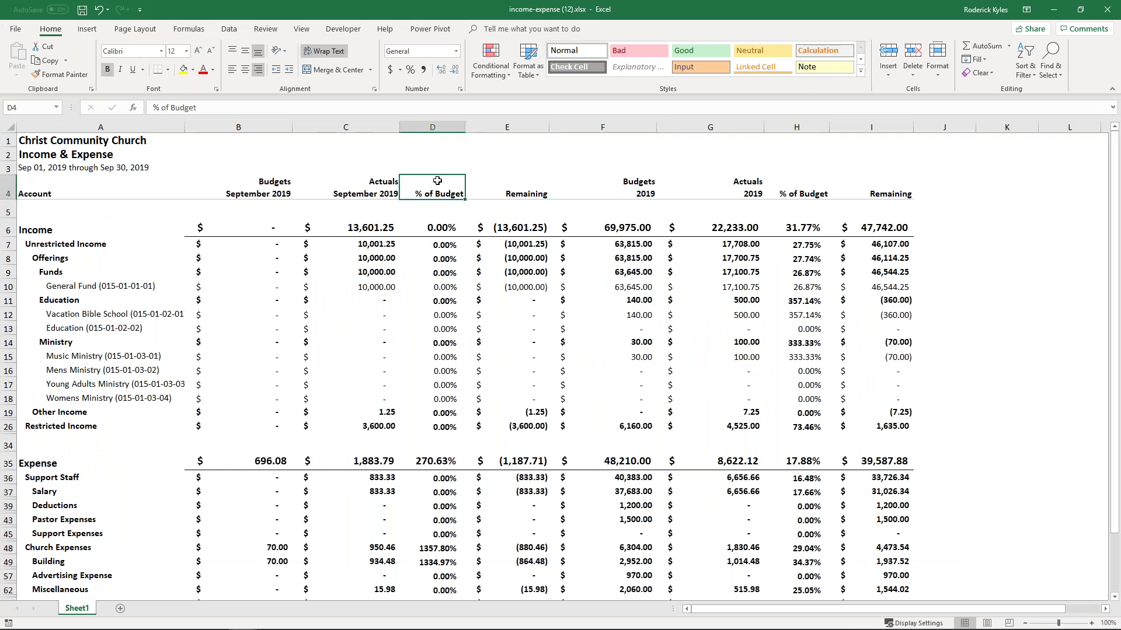
pyautogui.doubleClick(437, 180)
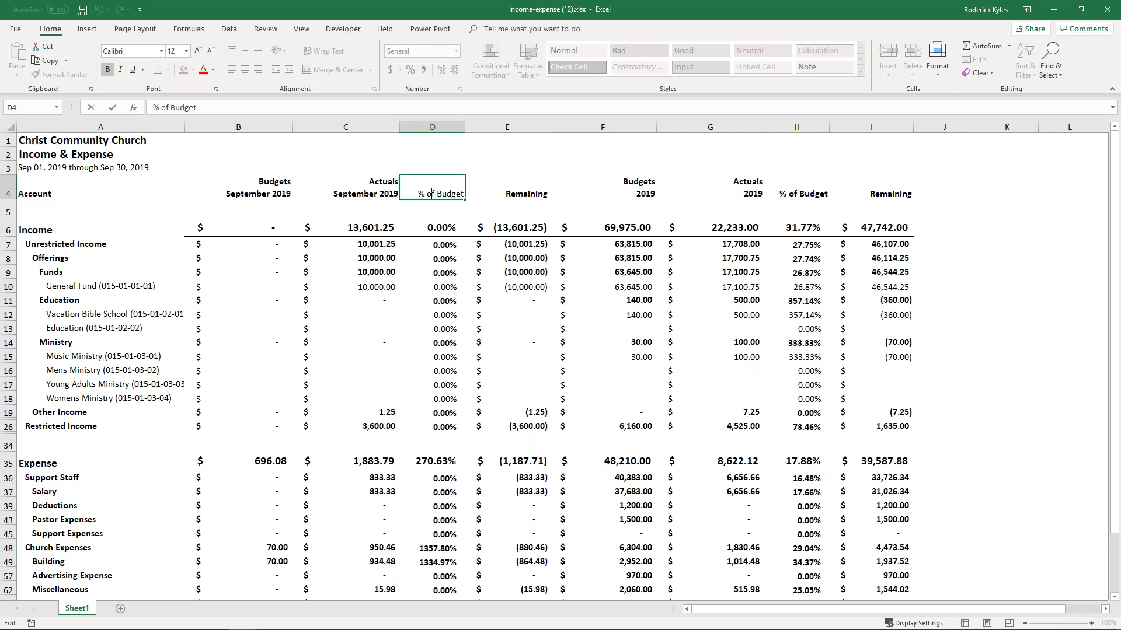
pyautogui.write('Sept 2019')
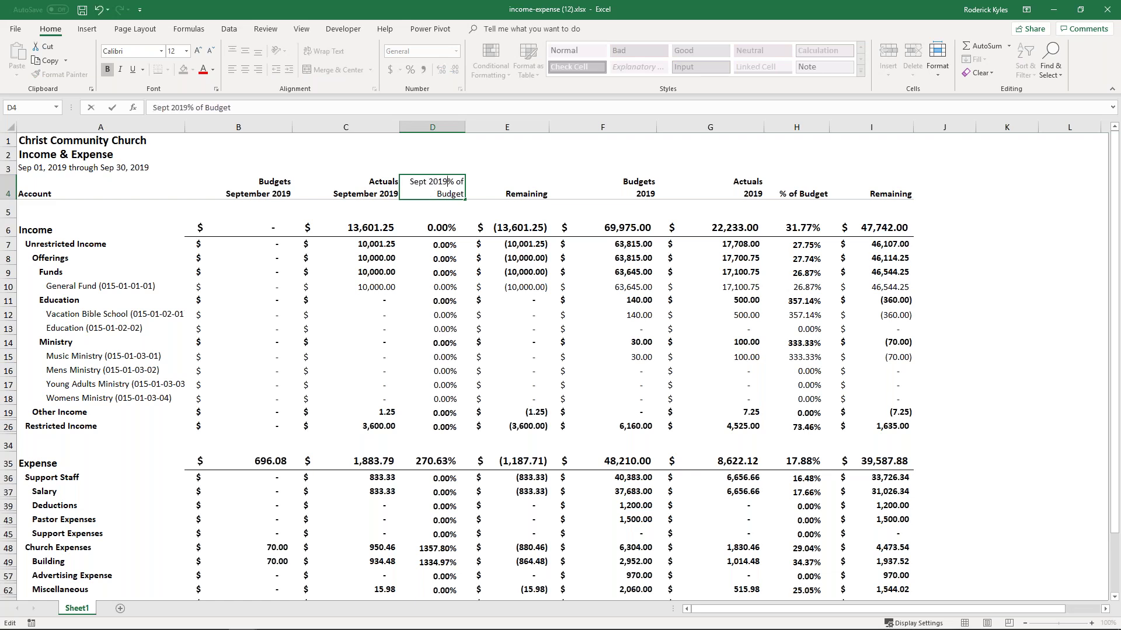
pyautogui.press('Return')
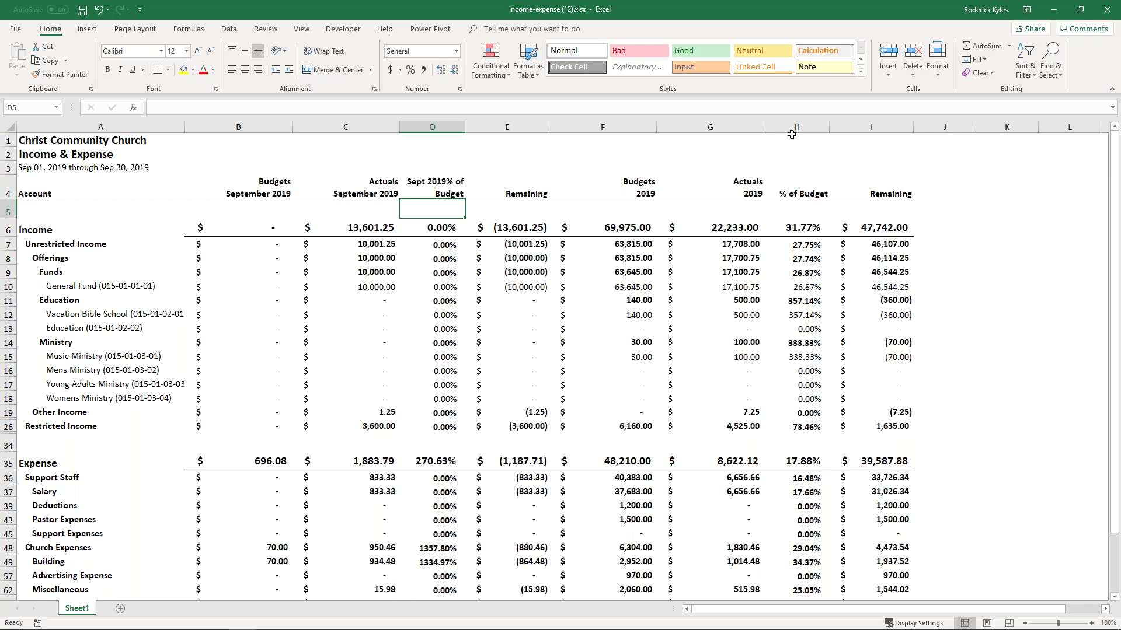
# Step: Delete the 2019 % of Budget and Remaining columns, then minimize the September workbook
pyautogui.moveTo(795, 125); pyautogui.dragTo(870, 126)
pyautogui.rightClick(855, 127)
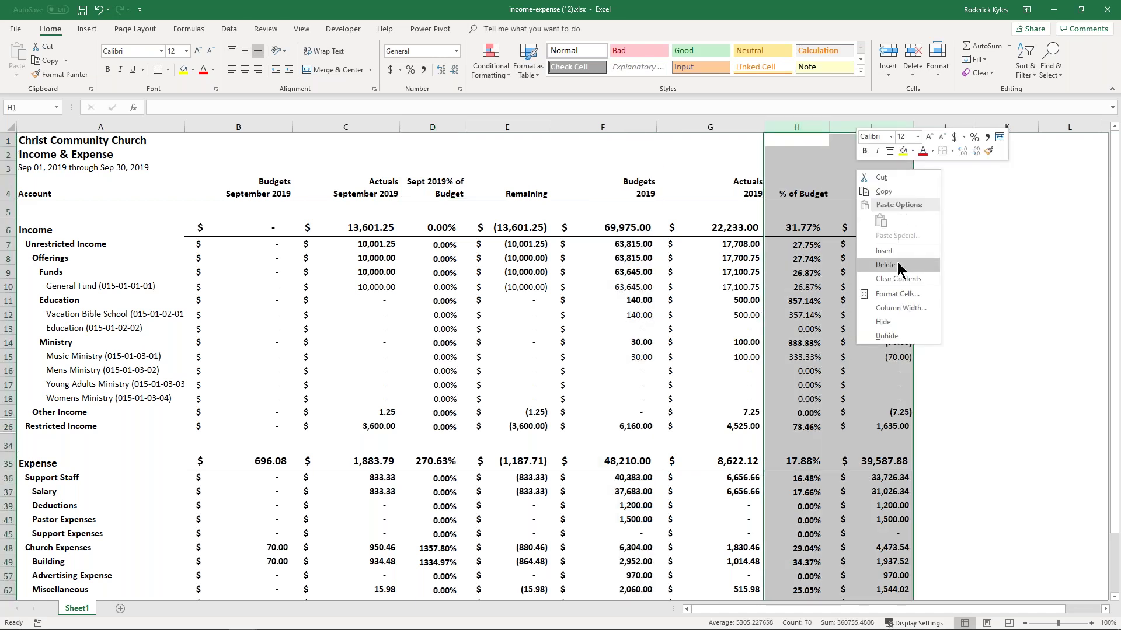
pyautogui.press('Escape')
pyautogui.hotkey('ctrl', '-')
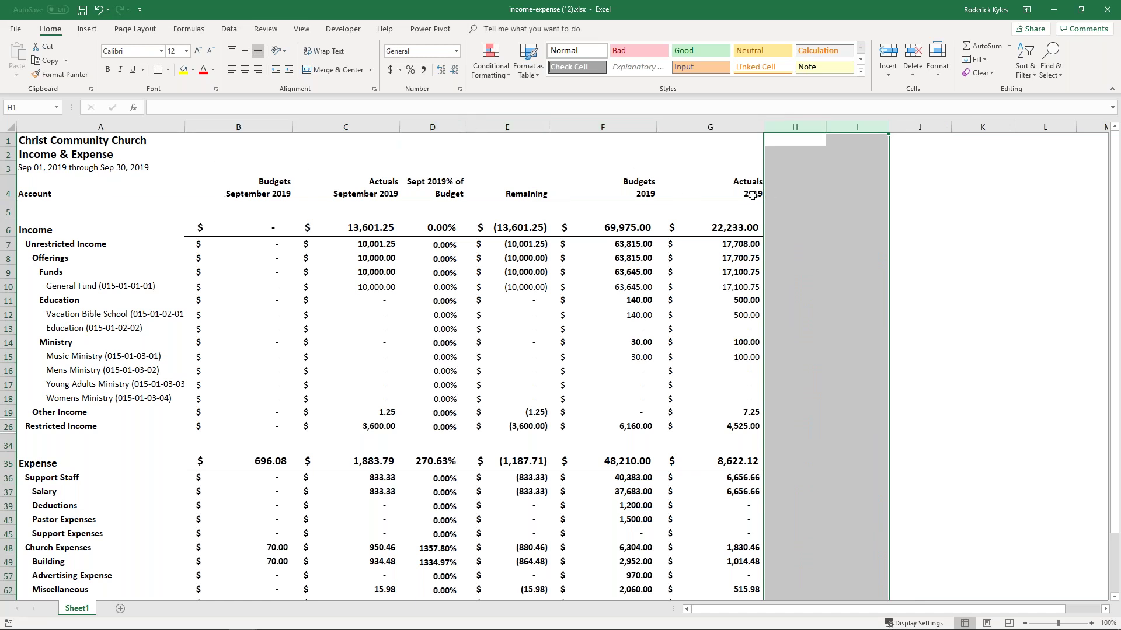
pyautogui.moveTo(913, 246); pyautogui.dragTo(914, 231)
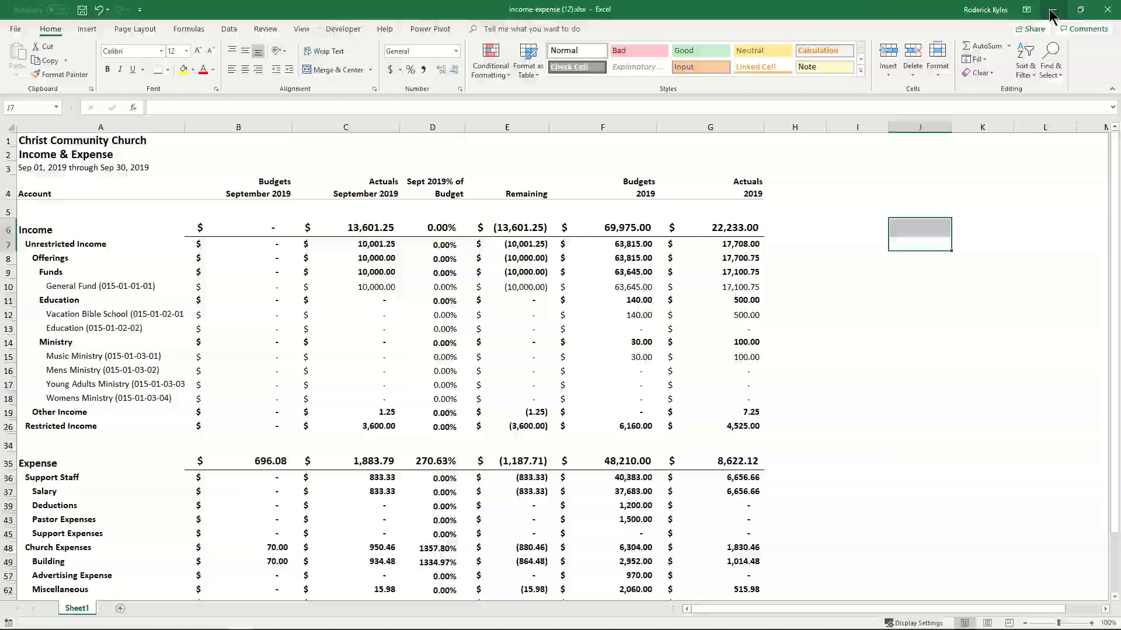
pyautogui.click(1052, 15)
# Step: Minimize the 2019 workbook and bring up 360 Ledger's reports list
pyautogui.click(1105, 79)
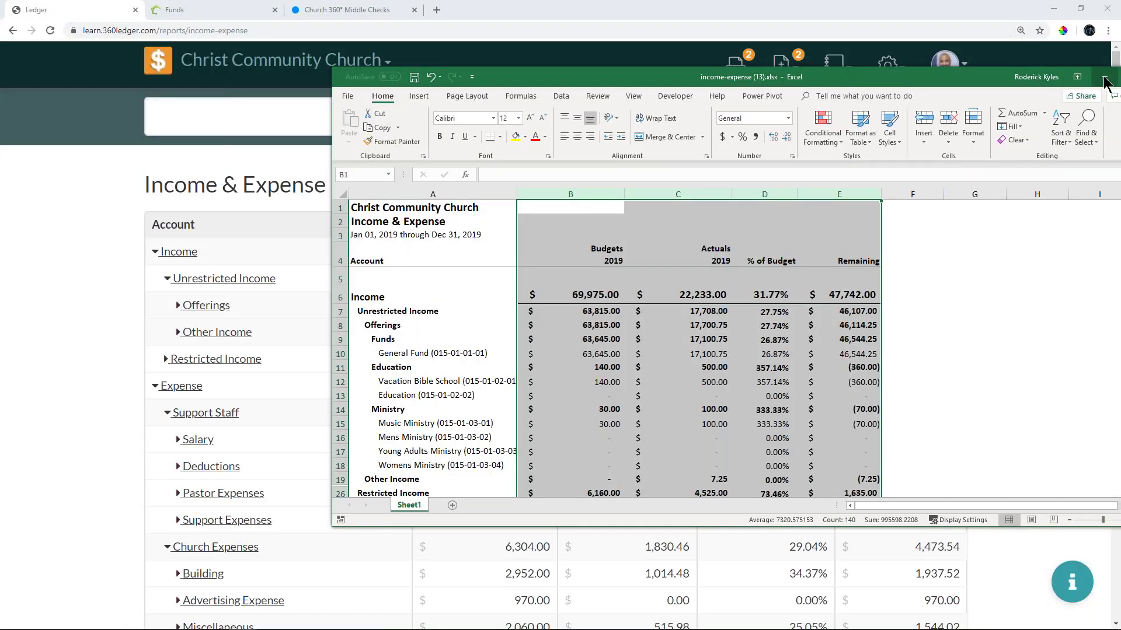
pyautogui.click(834, 66)
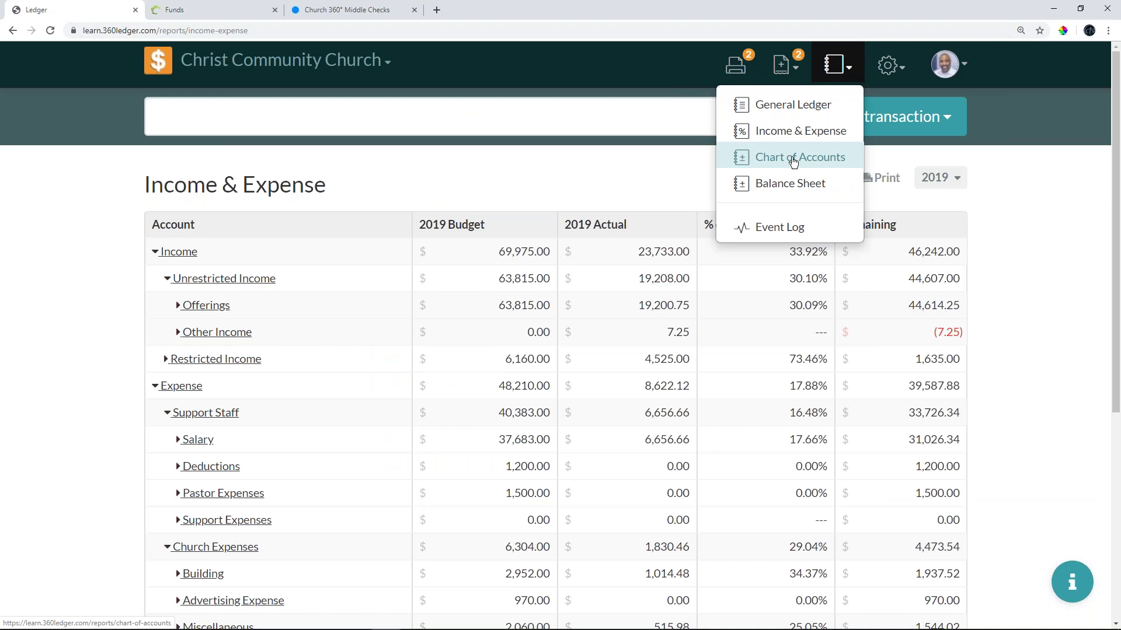
# Step: Open the 2019 Chart of Accounts report and review it down to the Expense section and back
pyautogui.click(793, 158)
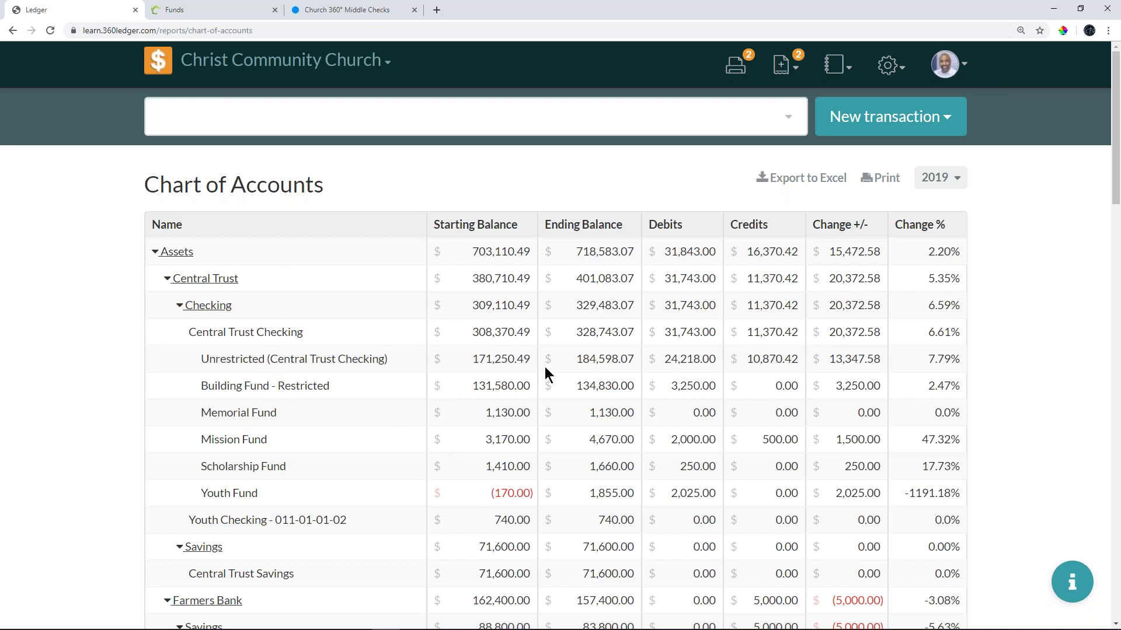
pyautogui.scroll(-3, 717, 314)
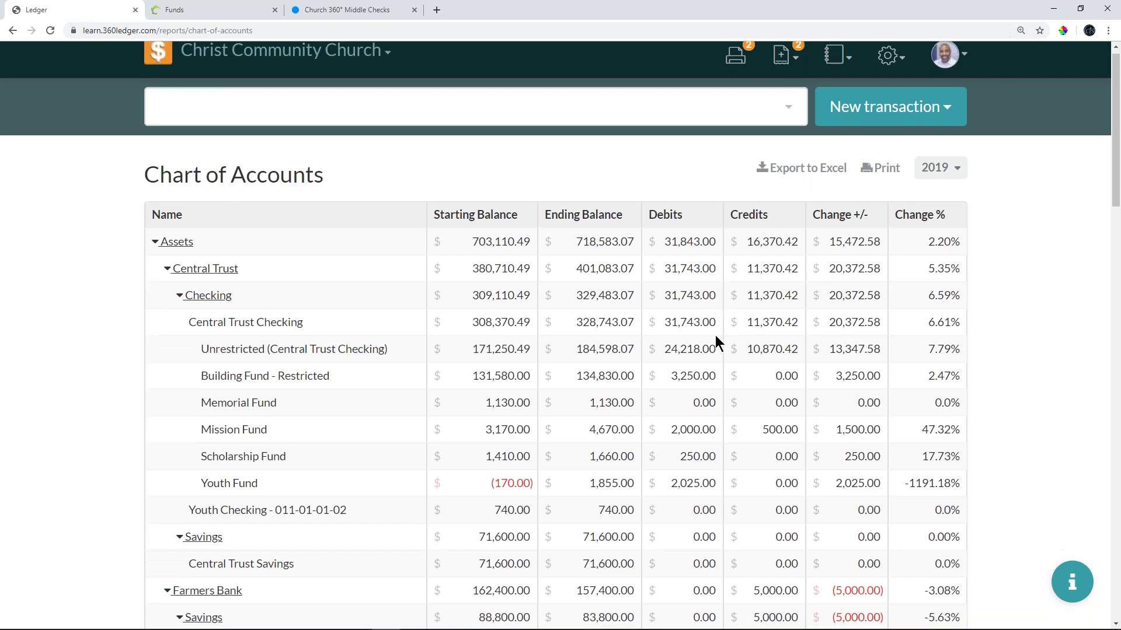
pyautogui.scroll(-10, 717, 341)
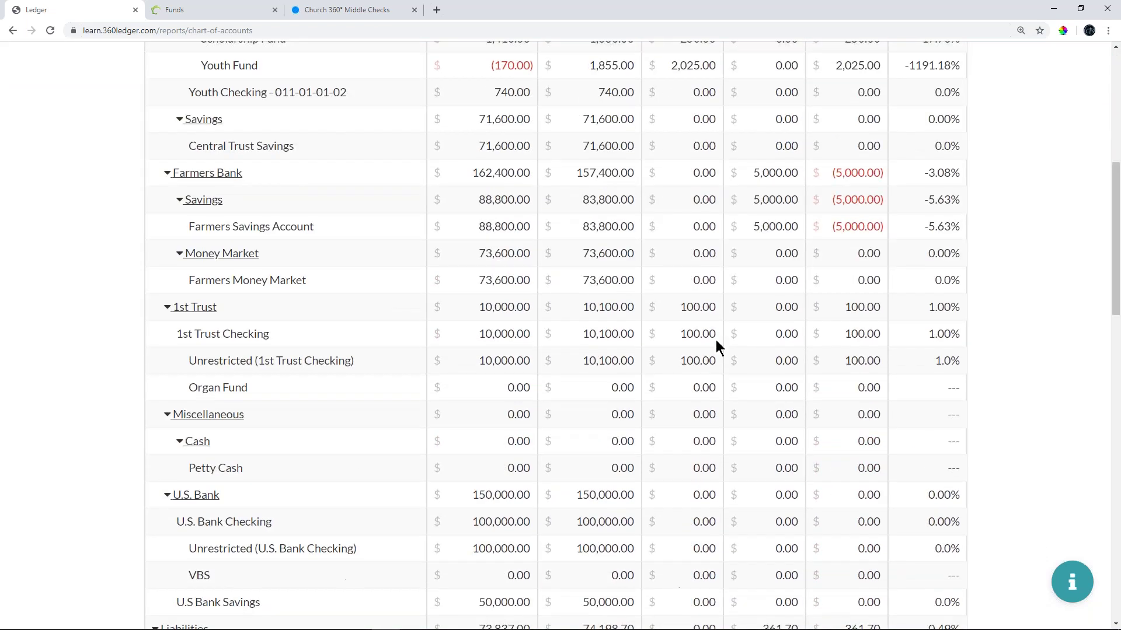
pyautogui.scroll(-4, 718, 337)
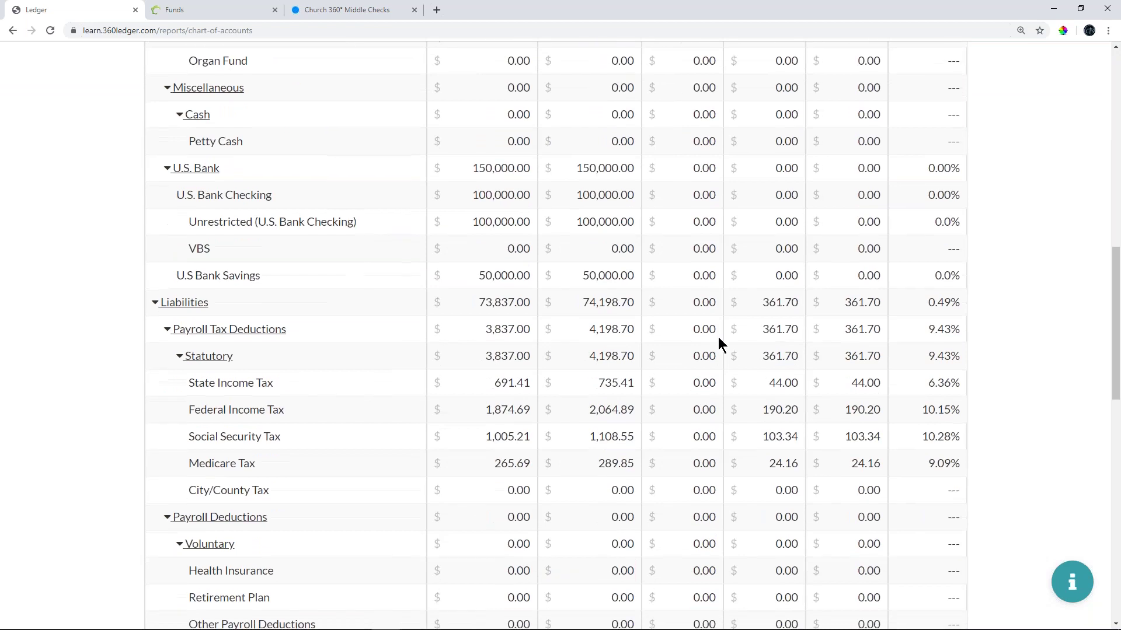
pyautogui.scroll(-11, 527, 387)
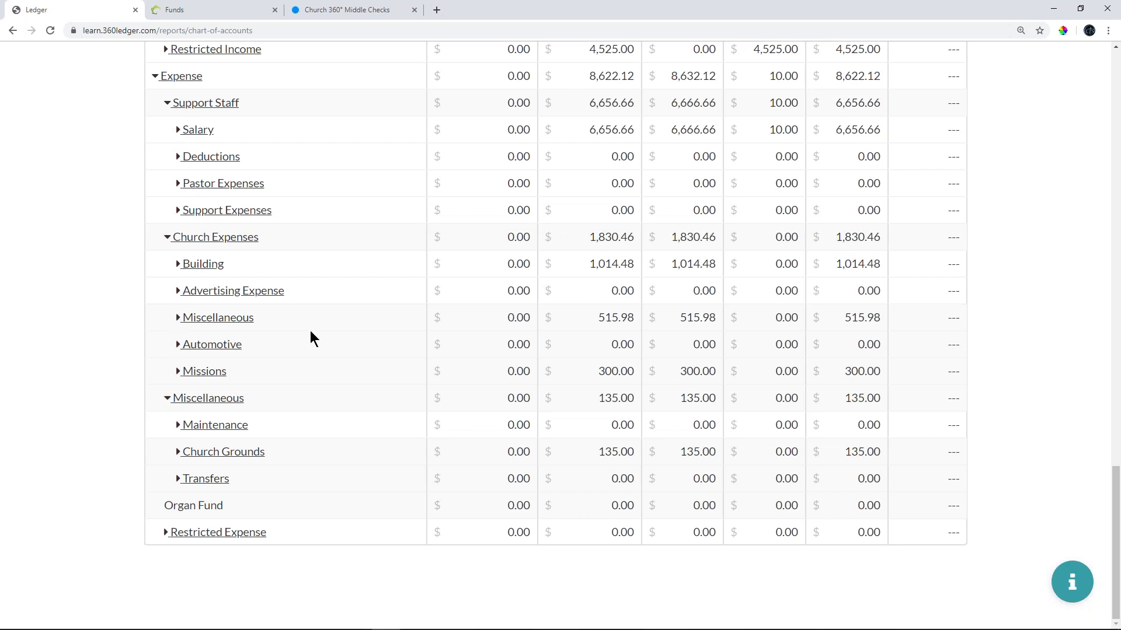
pyautogui.scroll(15, 625, 290)
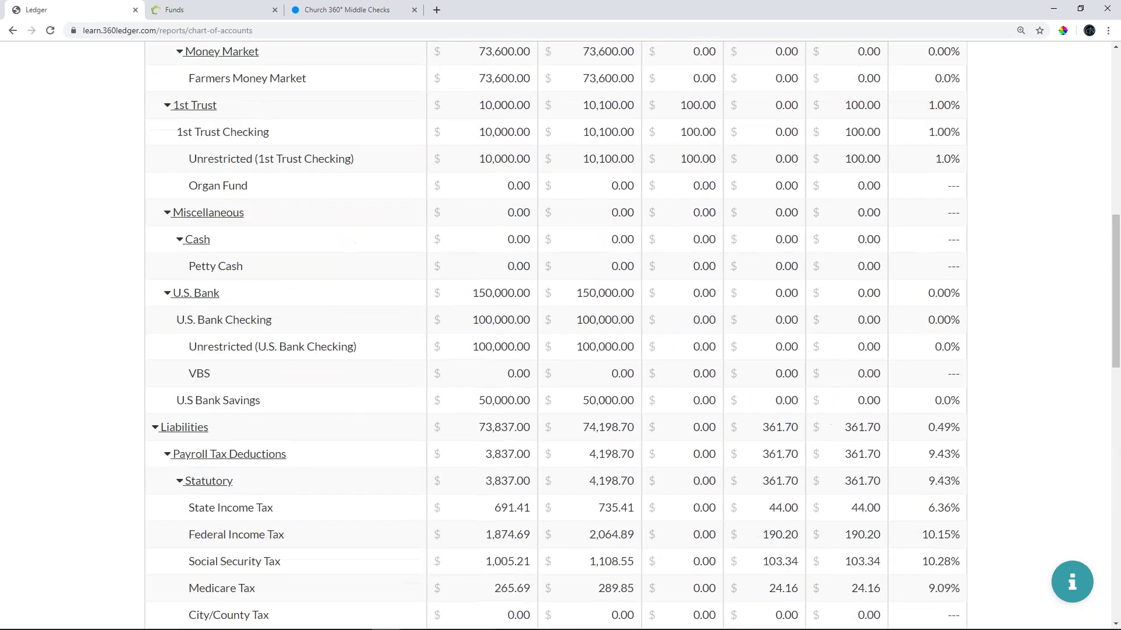
pyautogui.scroll(10, 860, 240)
# Step: Limit the Chart of Accounts to September 2019 and review that month's balances, debits and credits
pyautogui.click(938, 180)
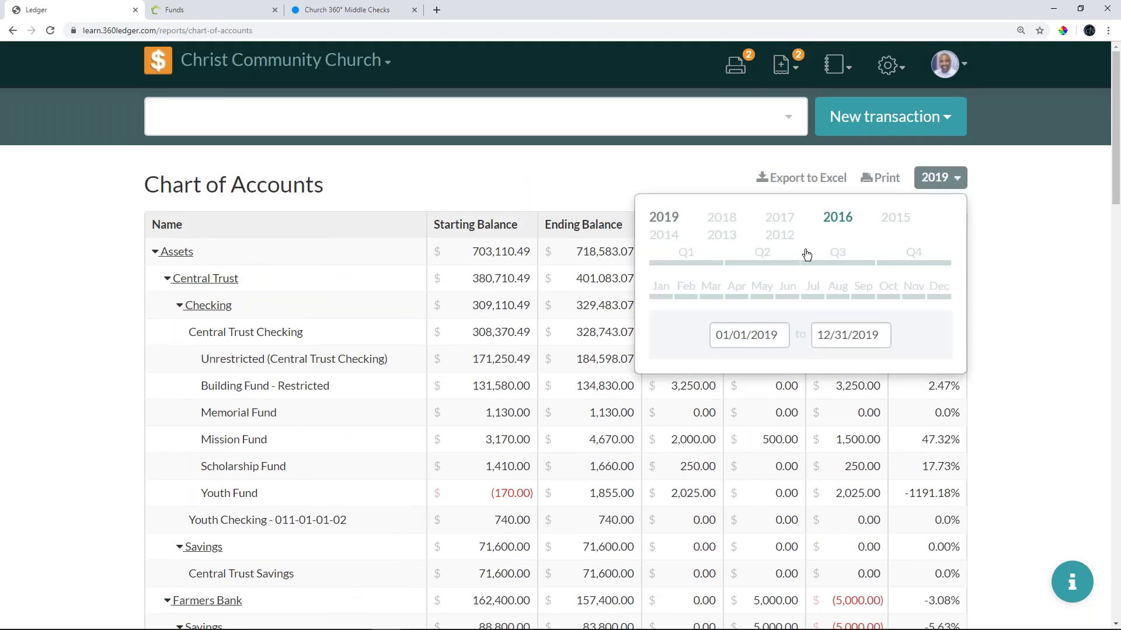
pyautogui.click(870, 296)
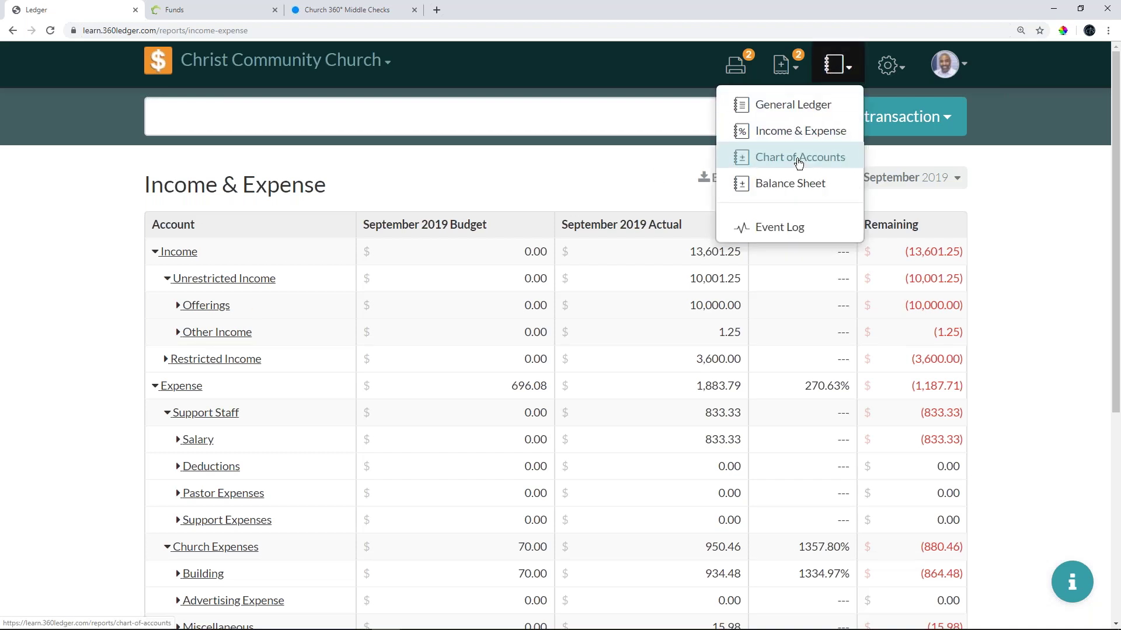
pyautogui.click(797, 156)
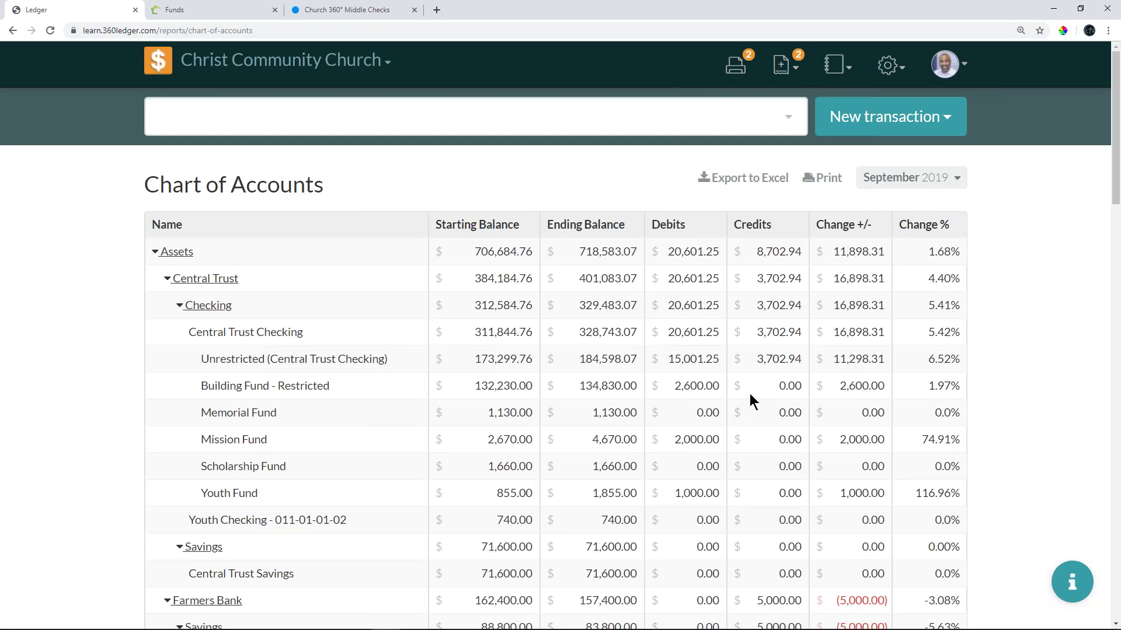
pyautogui.scroll(-20, 763, 386)
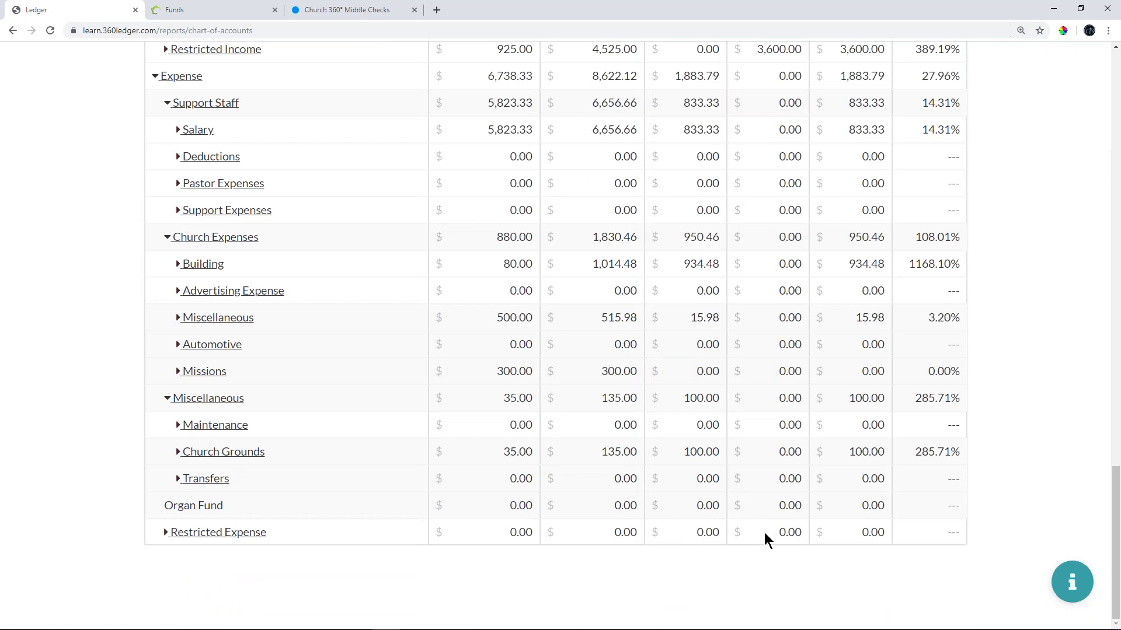
pyautogui.scroll(18, 757, 532)
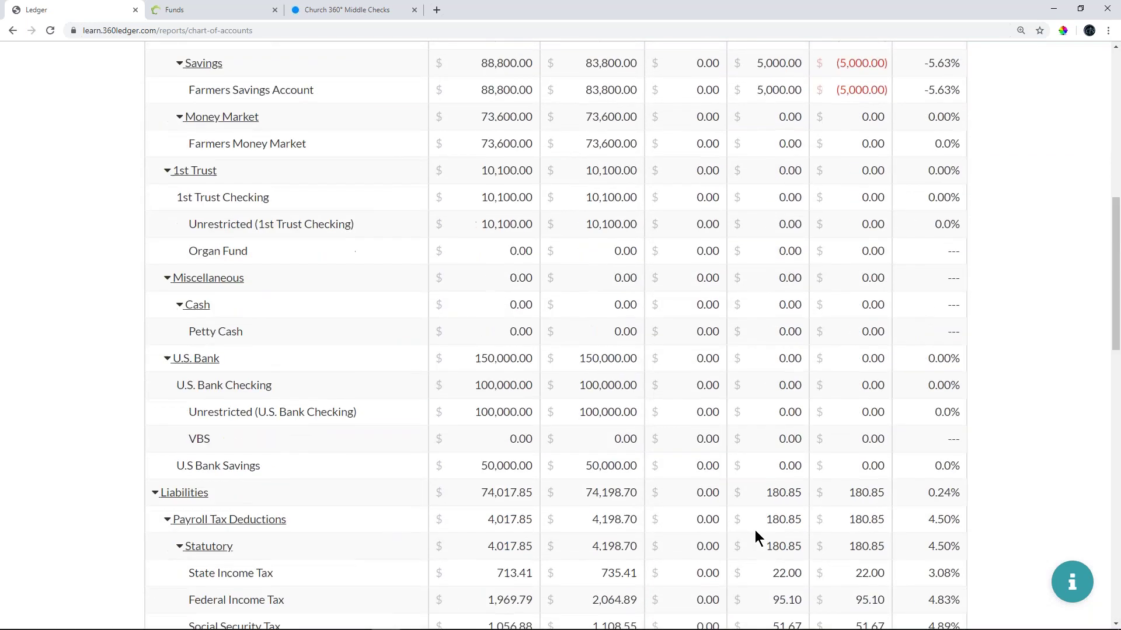
pyautogui.scroll(10, 755, 530)
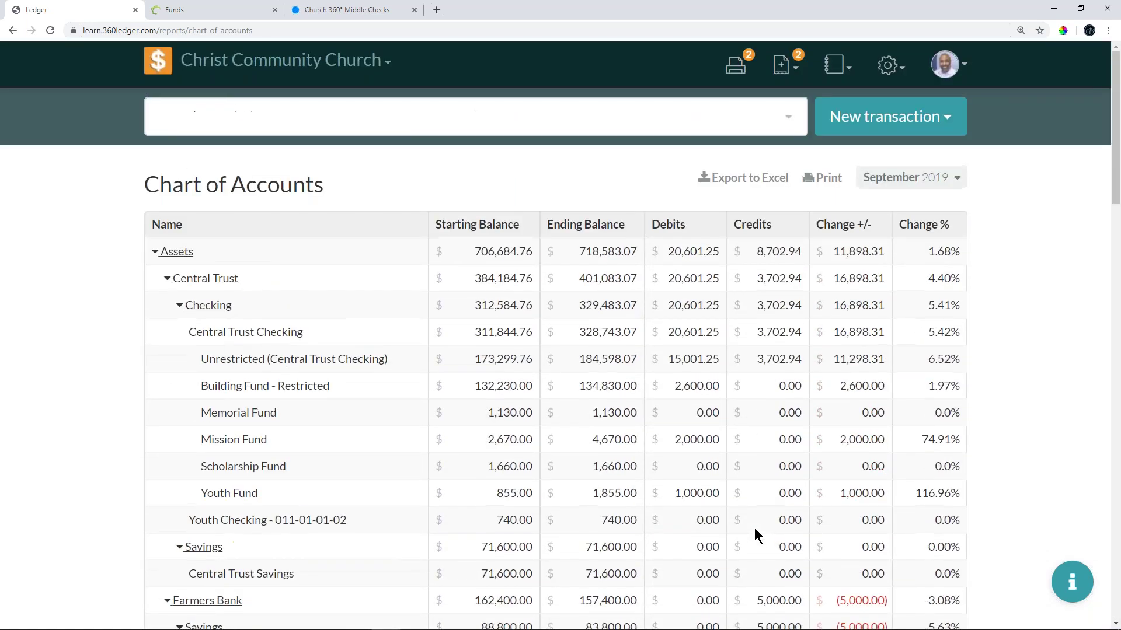
pyautogui.click(837, 67)
# Step: Show the September 2019 Balance Sheet report from the reports menu
pyautogui.click(778, 192)
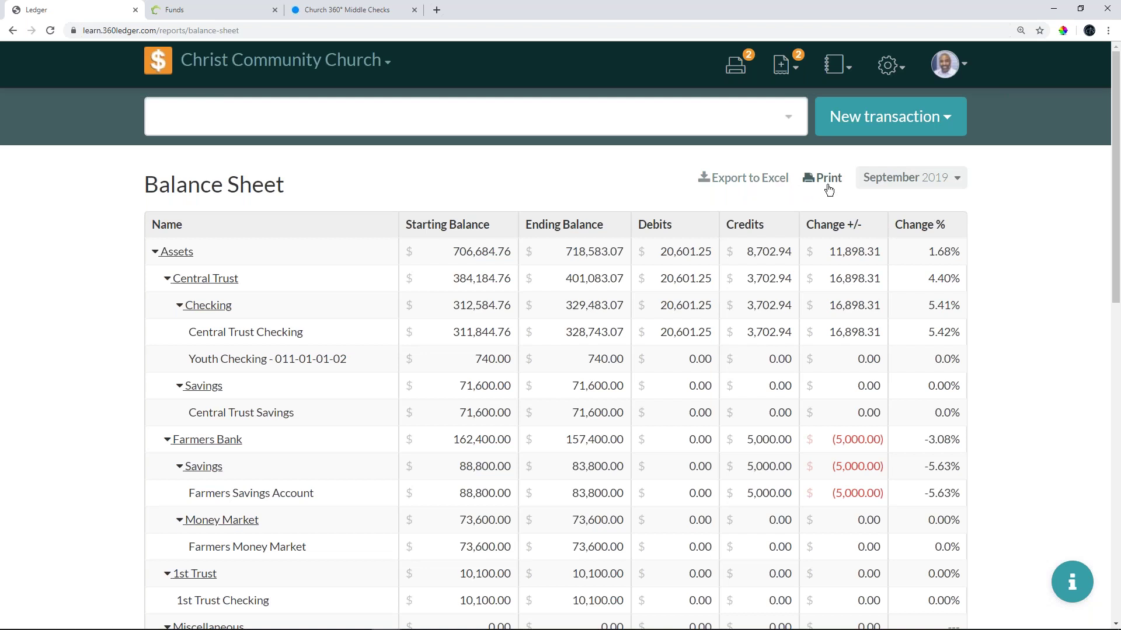
# Step: Search 'build' and open the Building Fund - Restricted account register
pyautogui.click(690, 125)
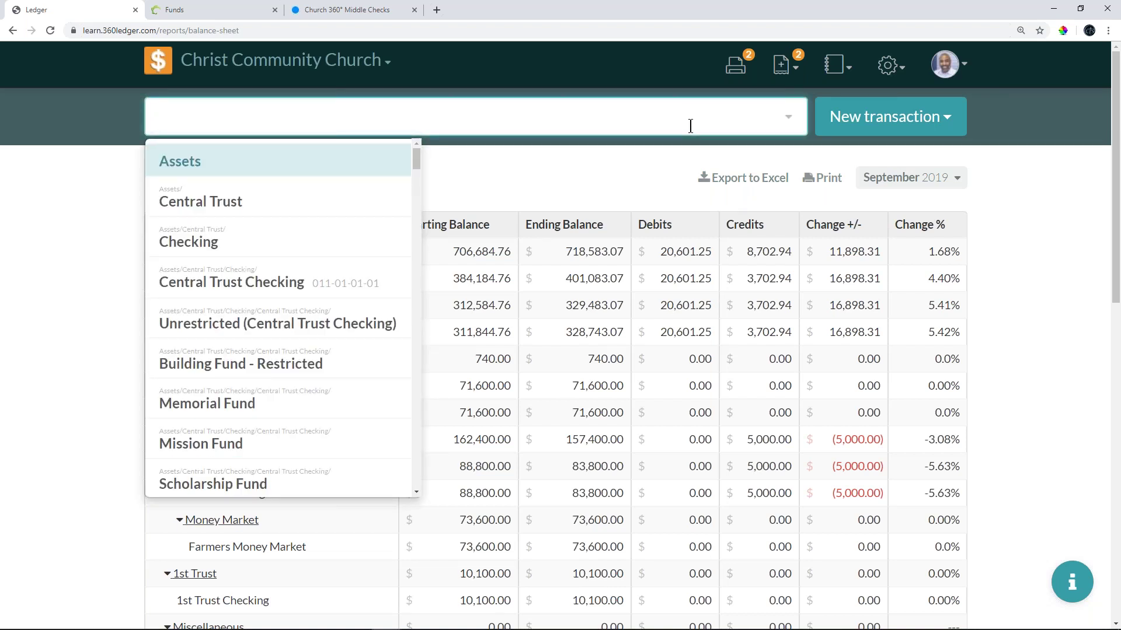
pyautogui.write('build')
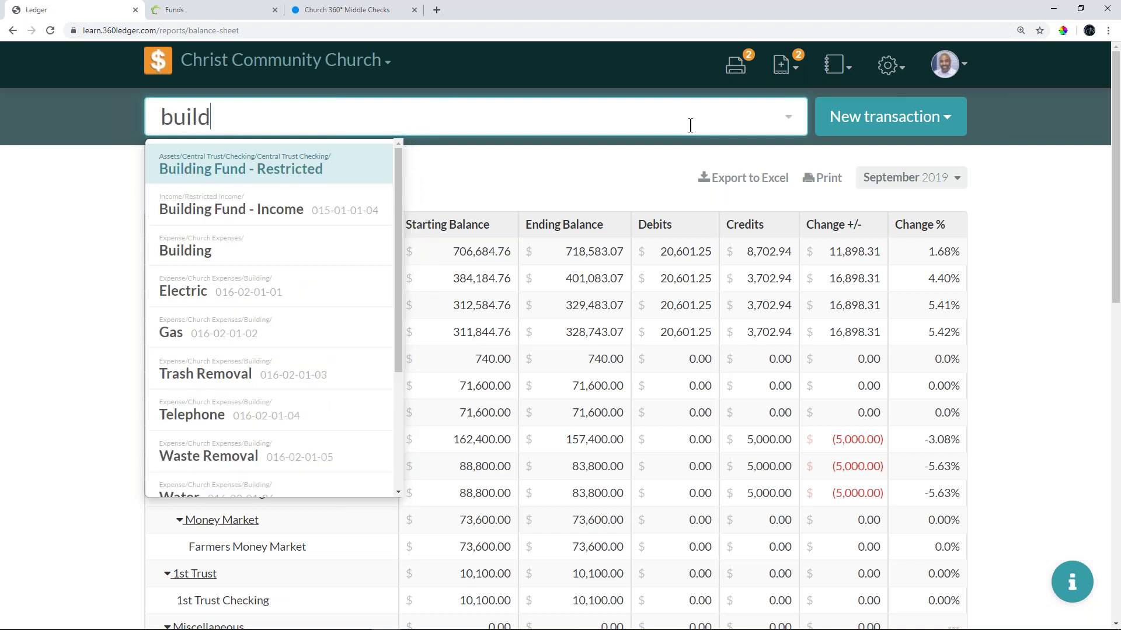
pyautogui.press('Return')
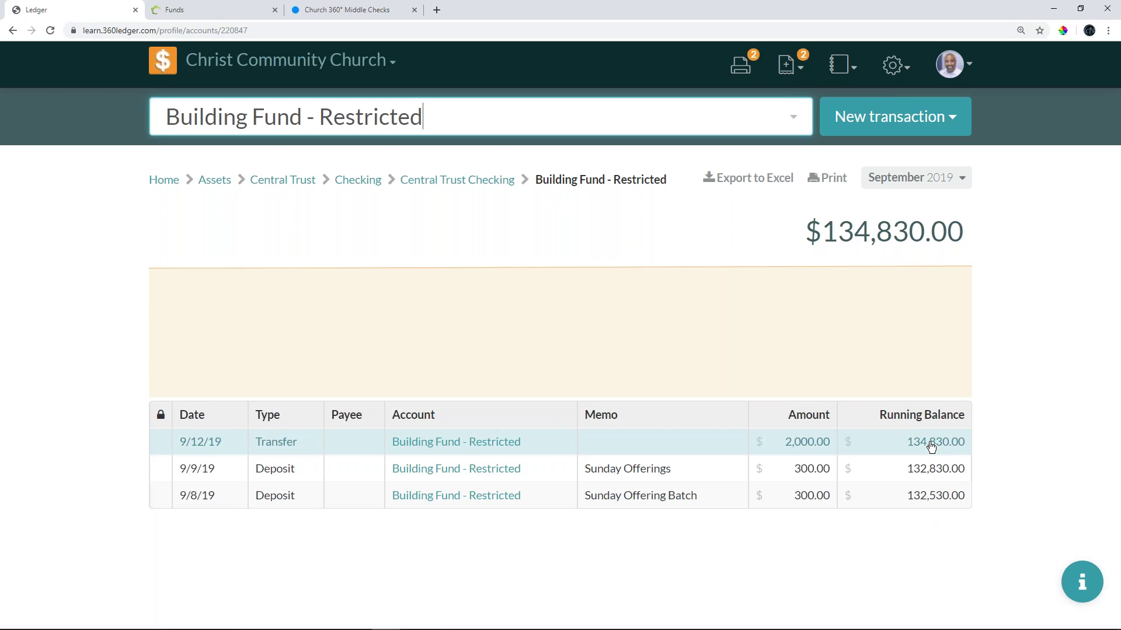
# Step: Widen the register's period to all of 2019
pyautogui.click(947, 181)
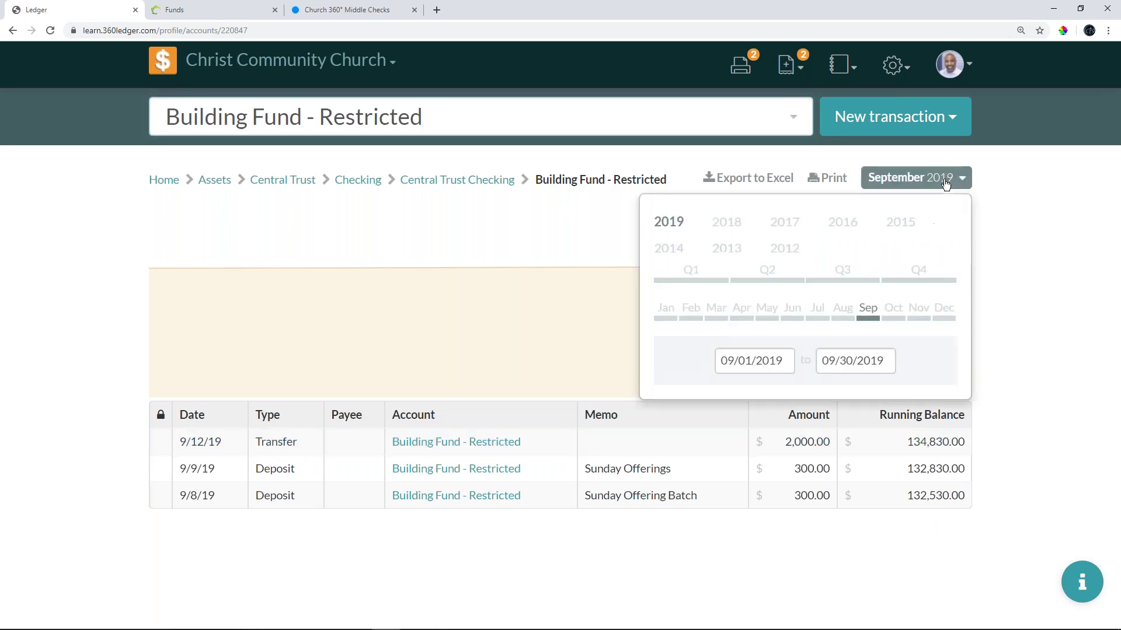
pyautogui.click(680, 226)
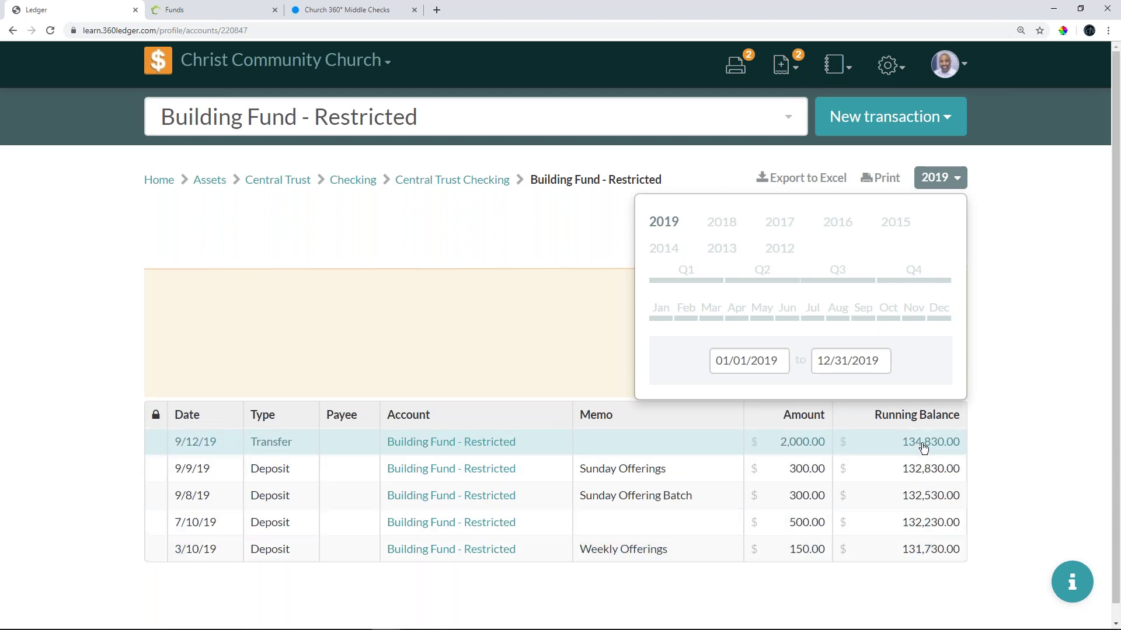
pyautogui.click(944, 184)
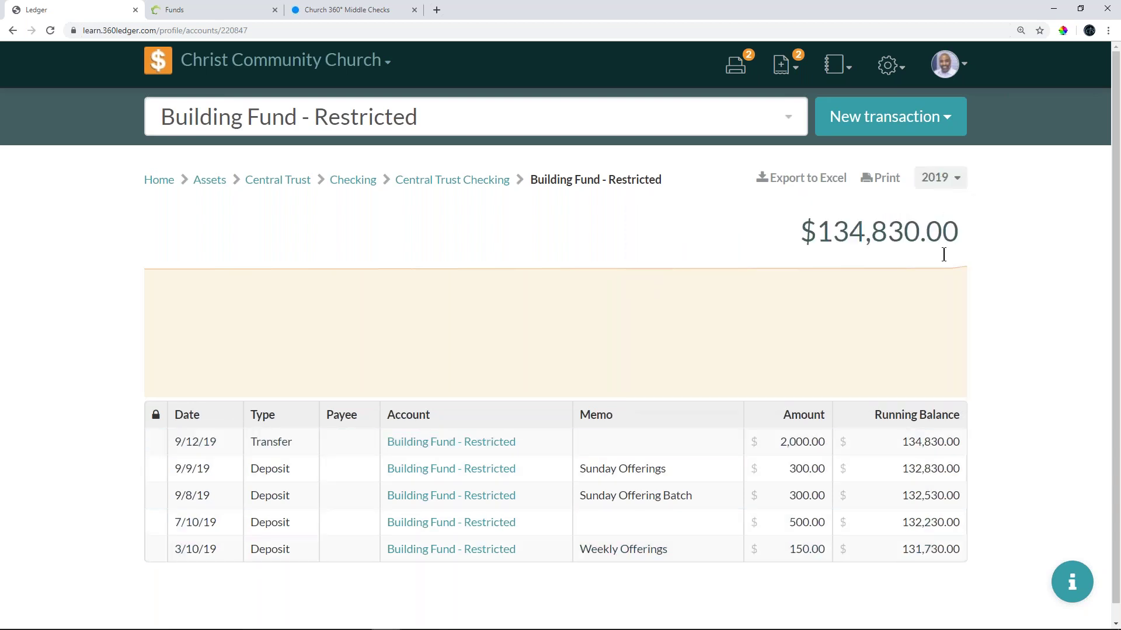